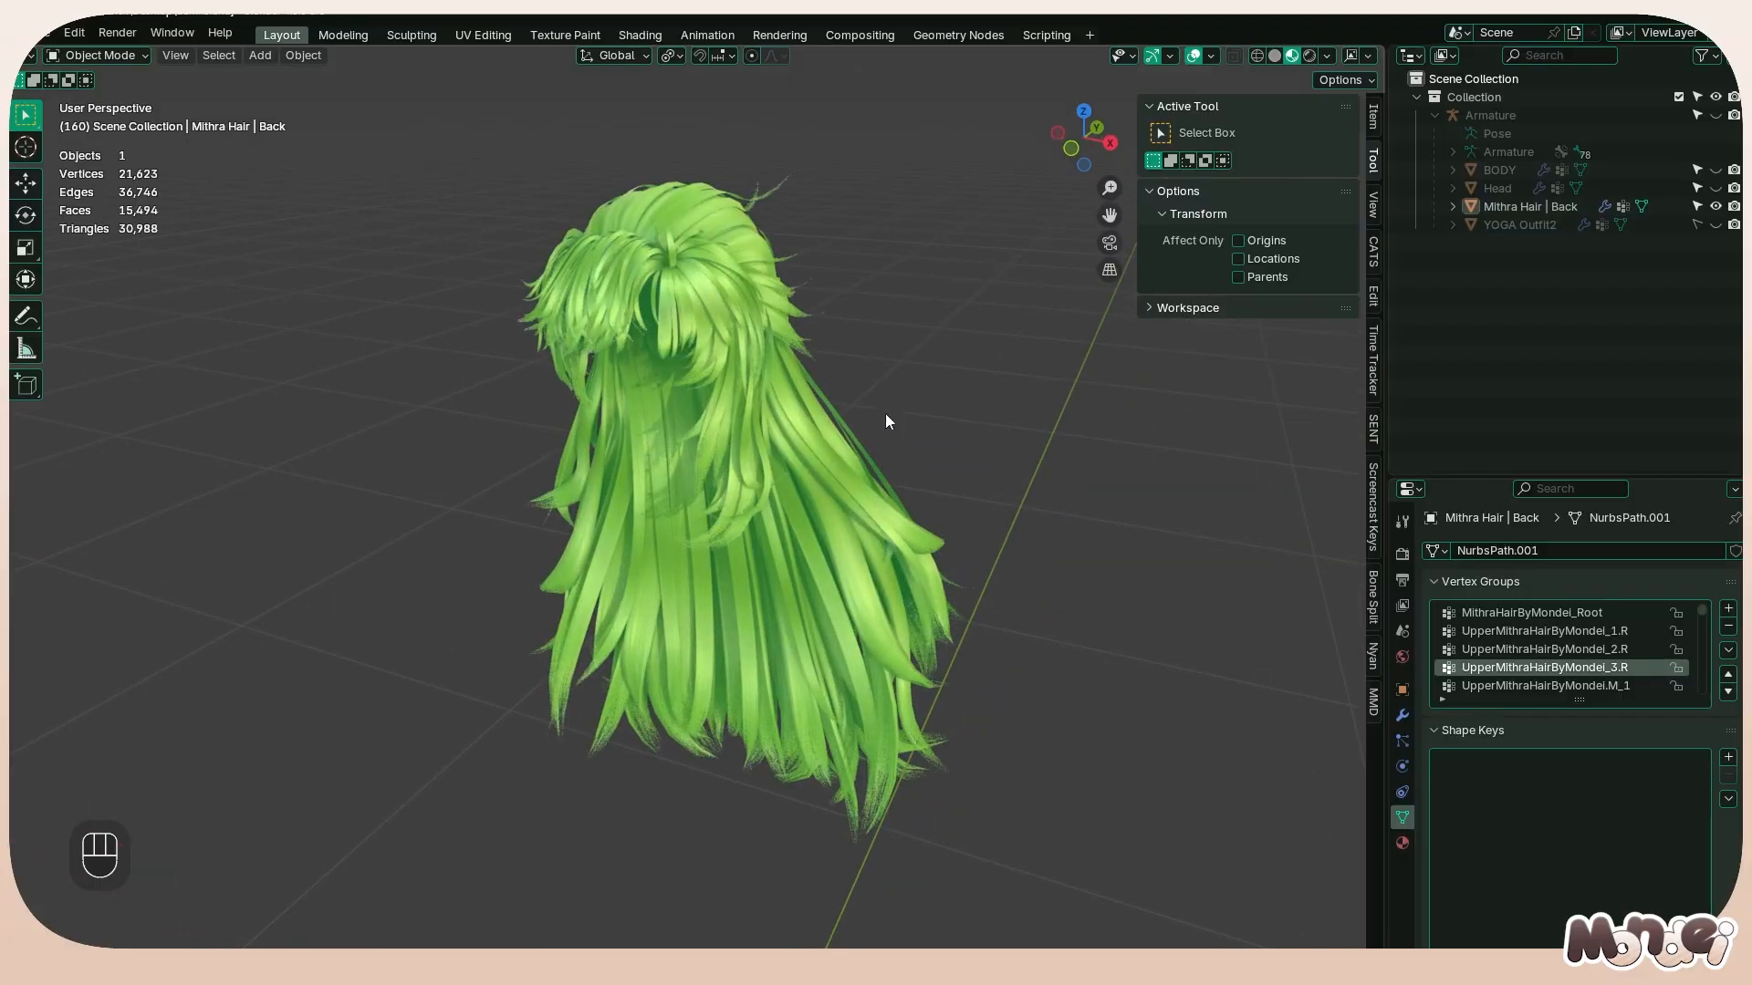
Delete the Mithra Hair | Back object and unhide the body, head and outfit
{"action": "middle_click_drag", "start_coordinate": [885, 419], "coordinate": [996, 415]}
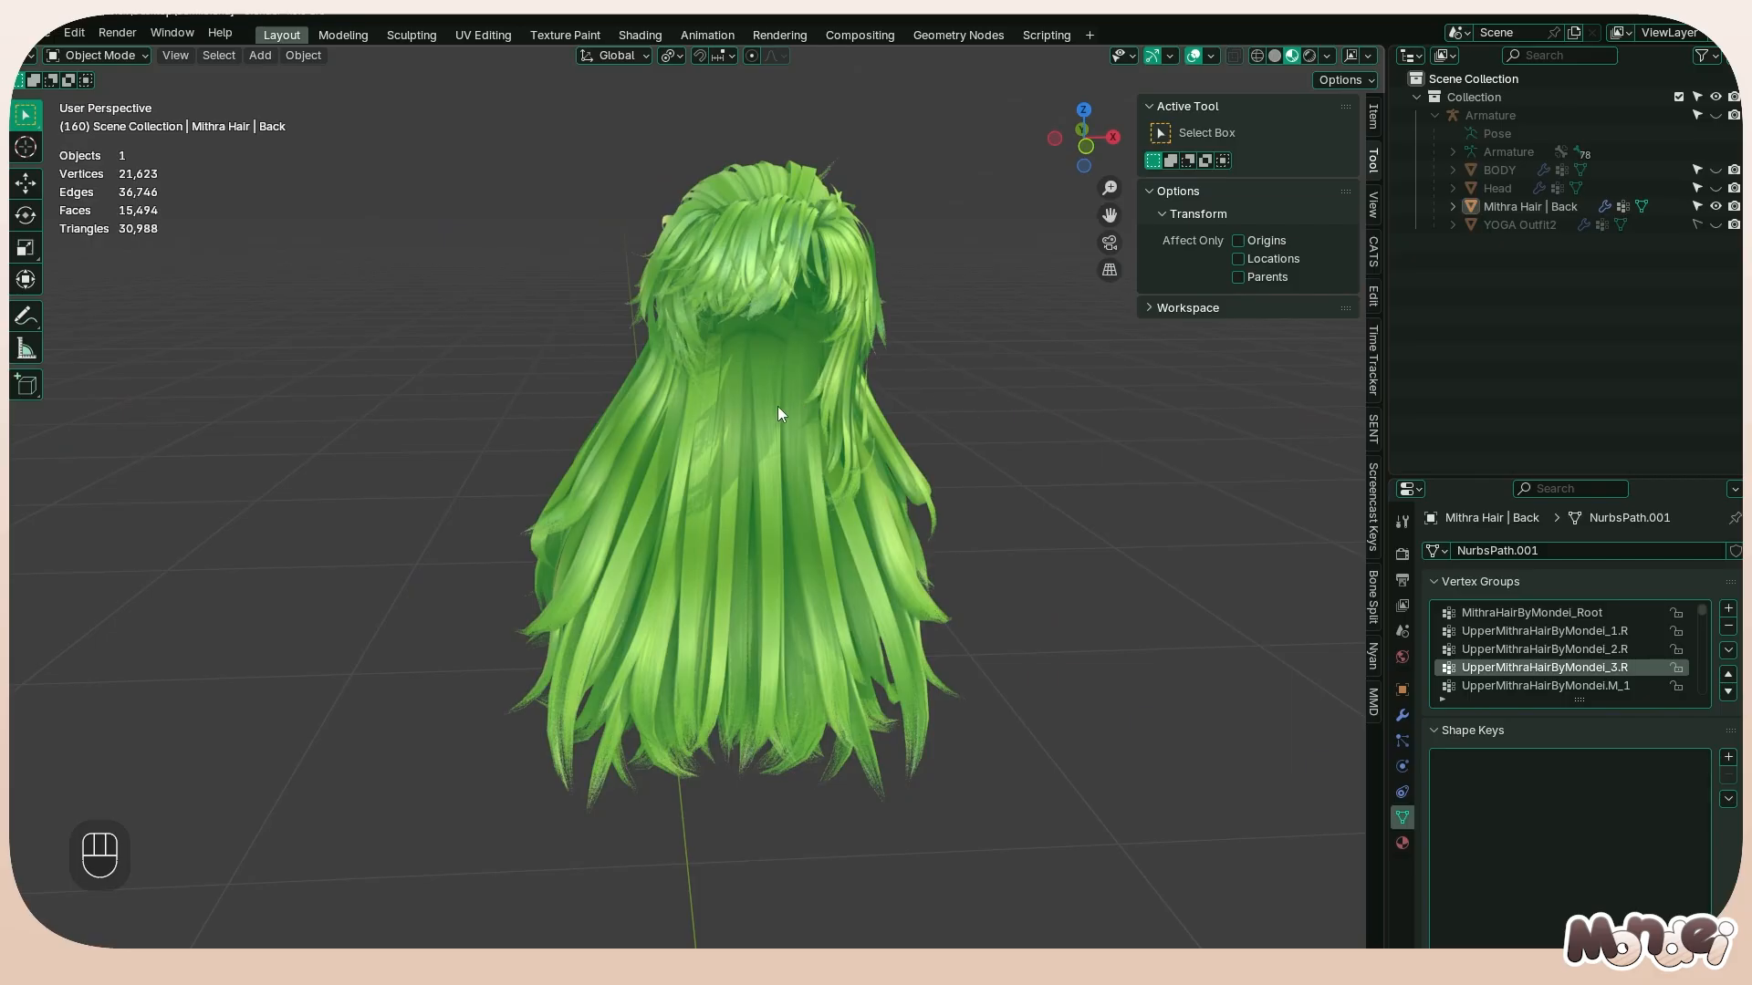
{"action": "mouse_move", "coordinate": [782, 410]}
{"action": "middle_mouse_down"}
{"action": "mouse_move", "coordinate": [1103, 407]}
{"action": "mouse_move", "coordinate": [751, 419]}
{"action": "middle_mouse_up"}
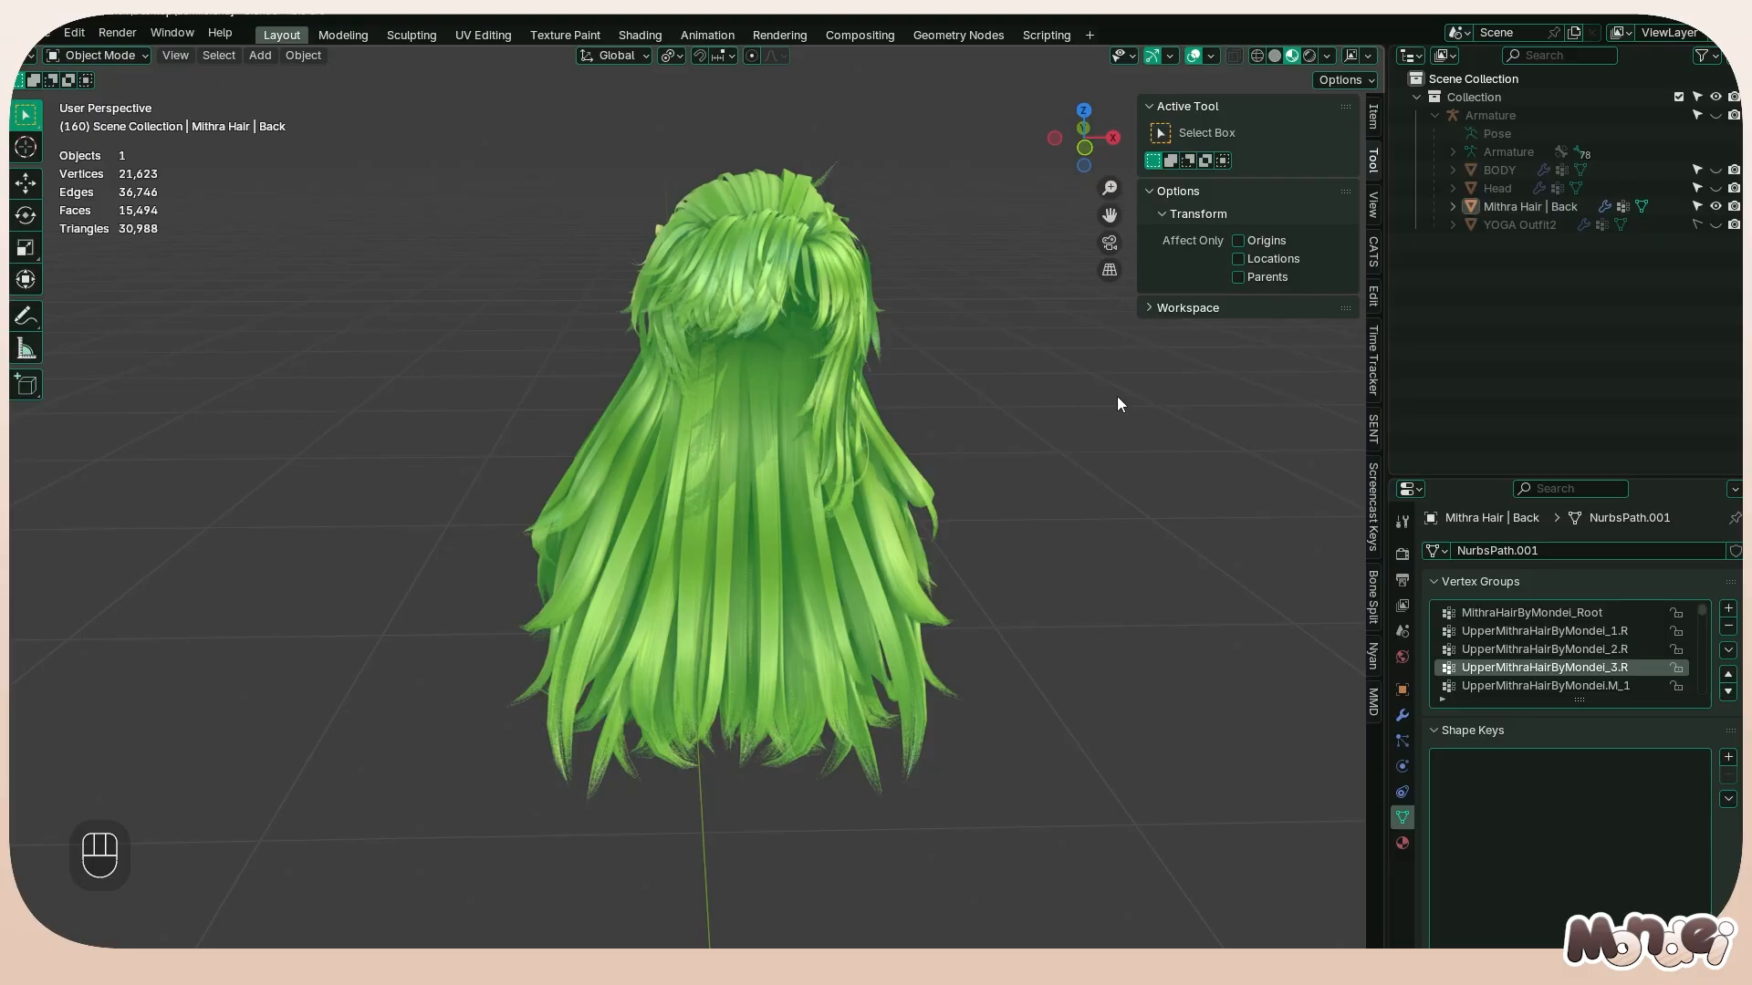
{"action": "left_click", "coordinate": [838, 344]}
{"action": "key", "text": "z"}
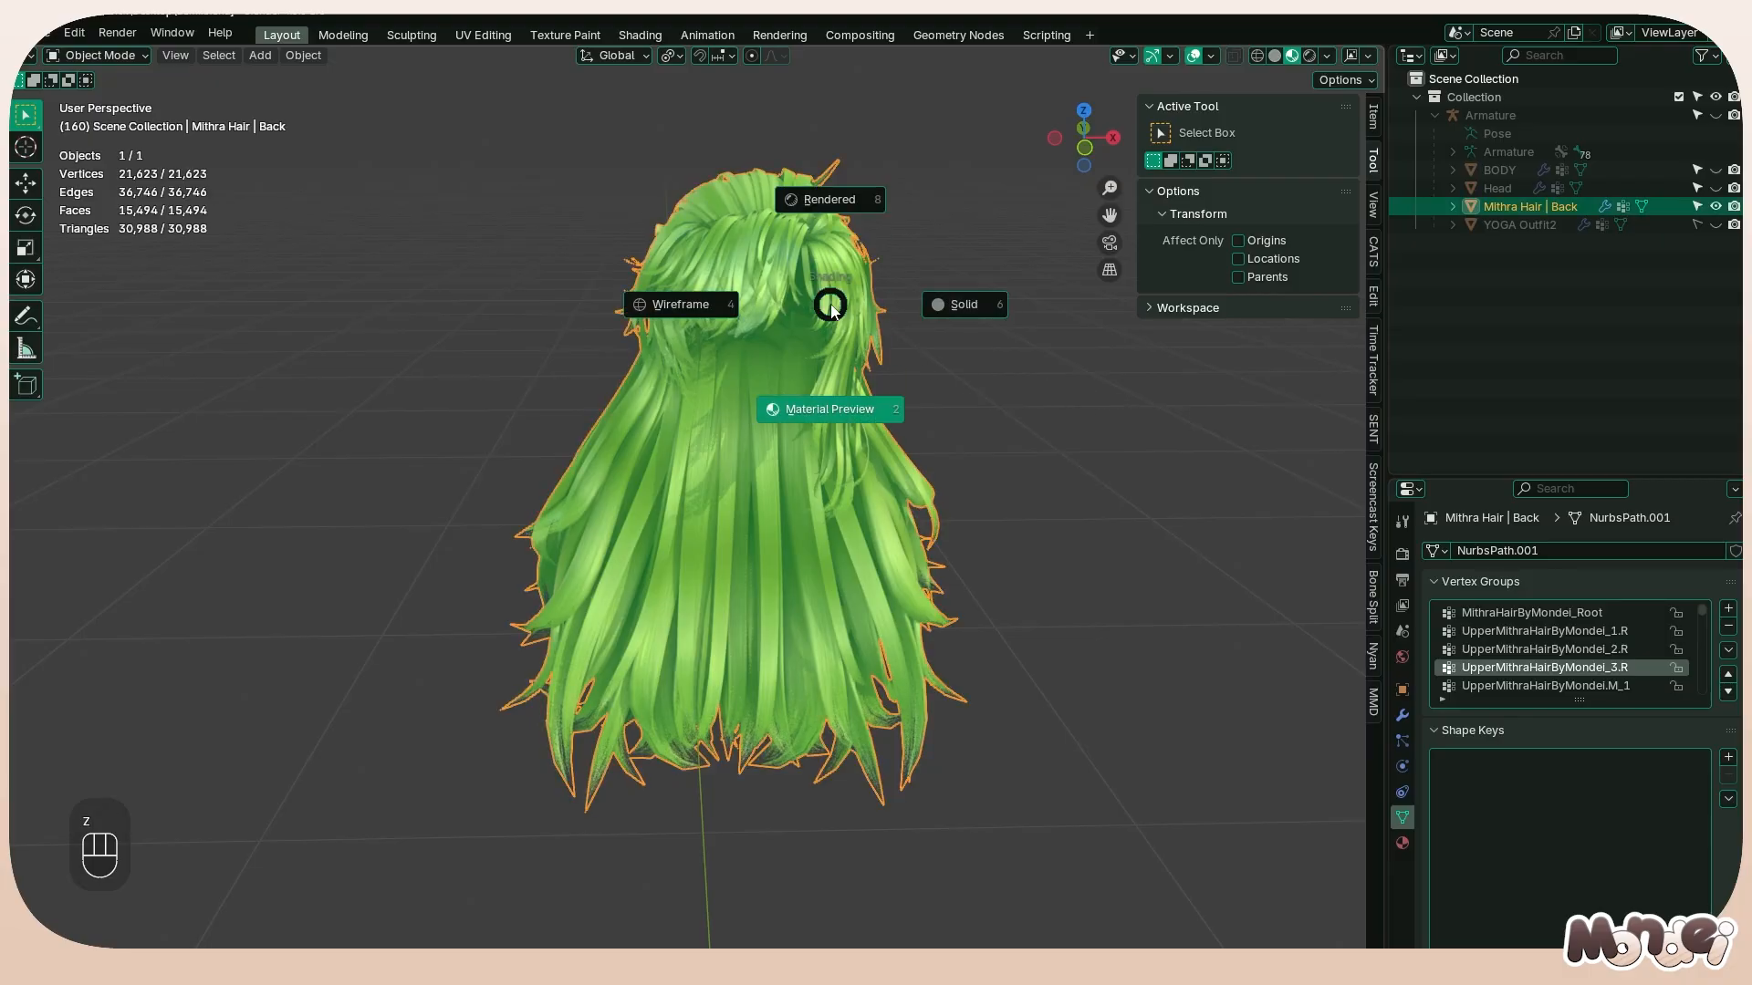
{"action": "middle_click_drag", "start_coordinate": [832, 308], "coordinate": [1376, 305]}
{"action": "key", "text": "Tab"}
{"action": "middle_click_drag", "start_coordinate": [652, 474], "coordinate": [909, 493]}
{"action": "key", "text": "Tab"}
{"action": "key", "text": "x"}
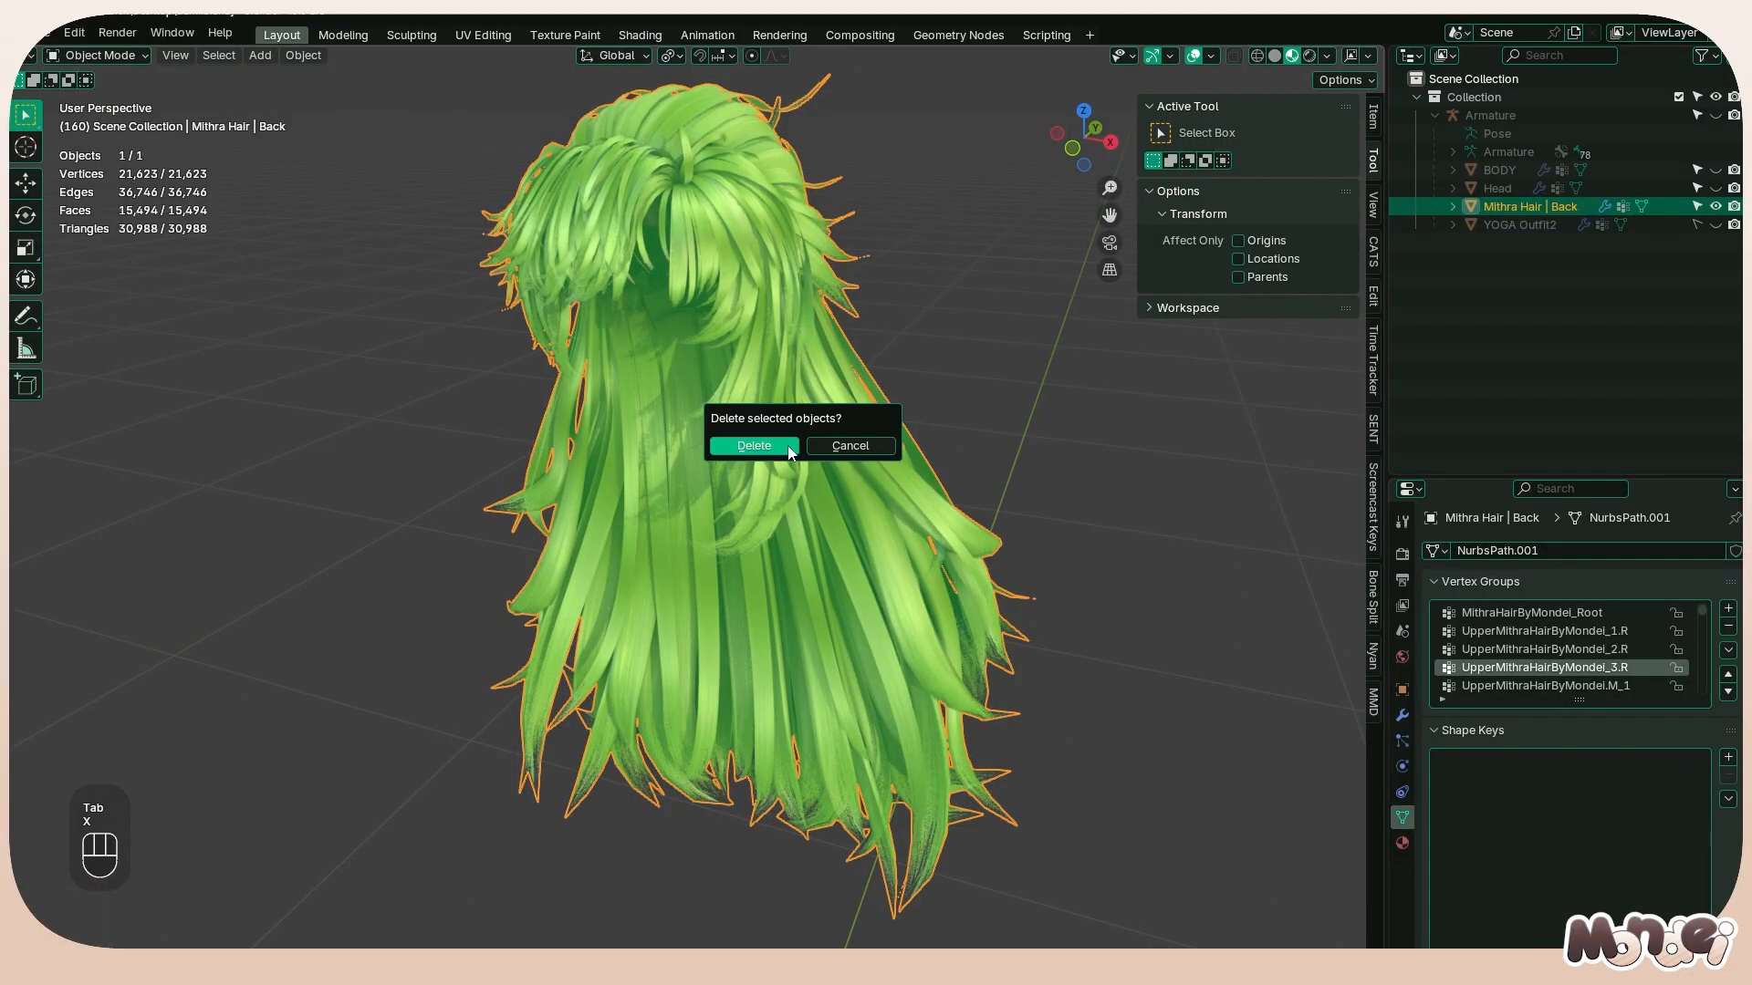
{"action": "left_click", "coordinate": [786, 447]}
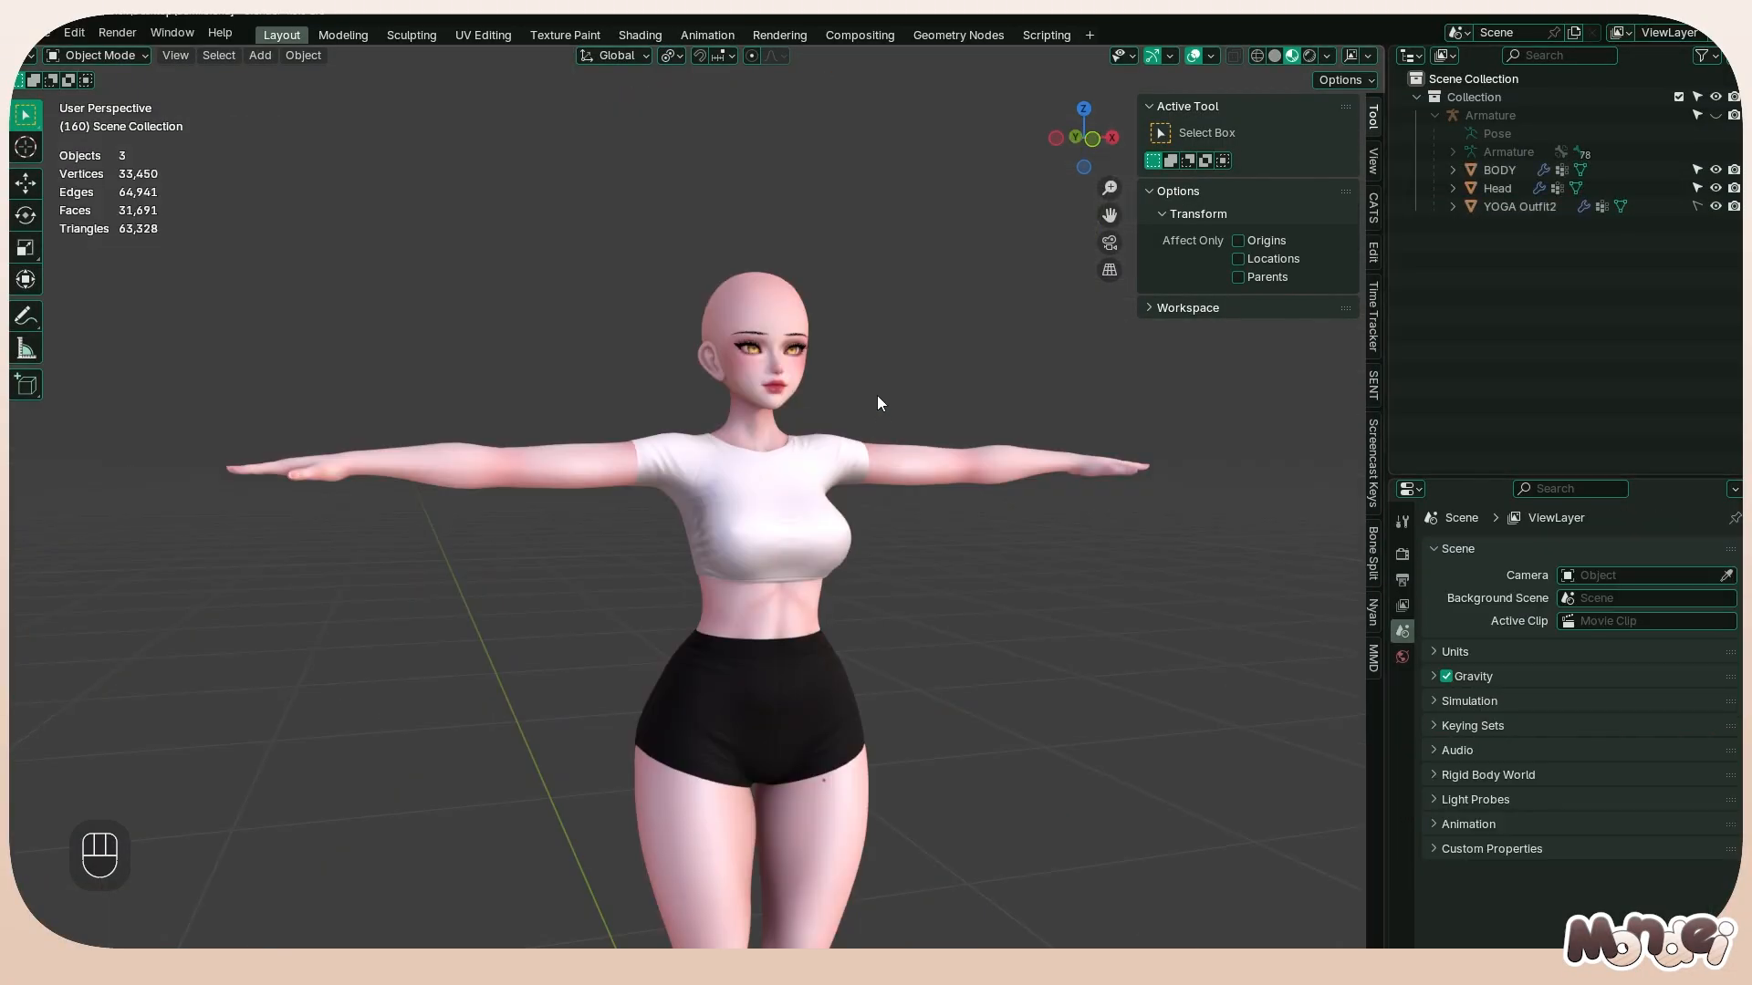
{"action": "left_click", "coordinate": [900, 482]}
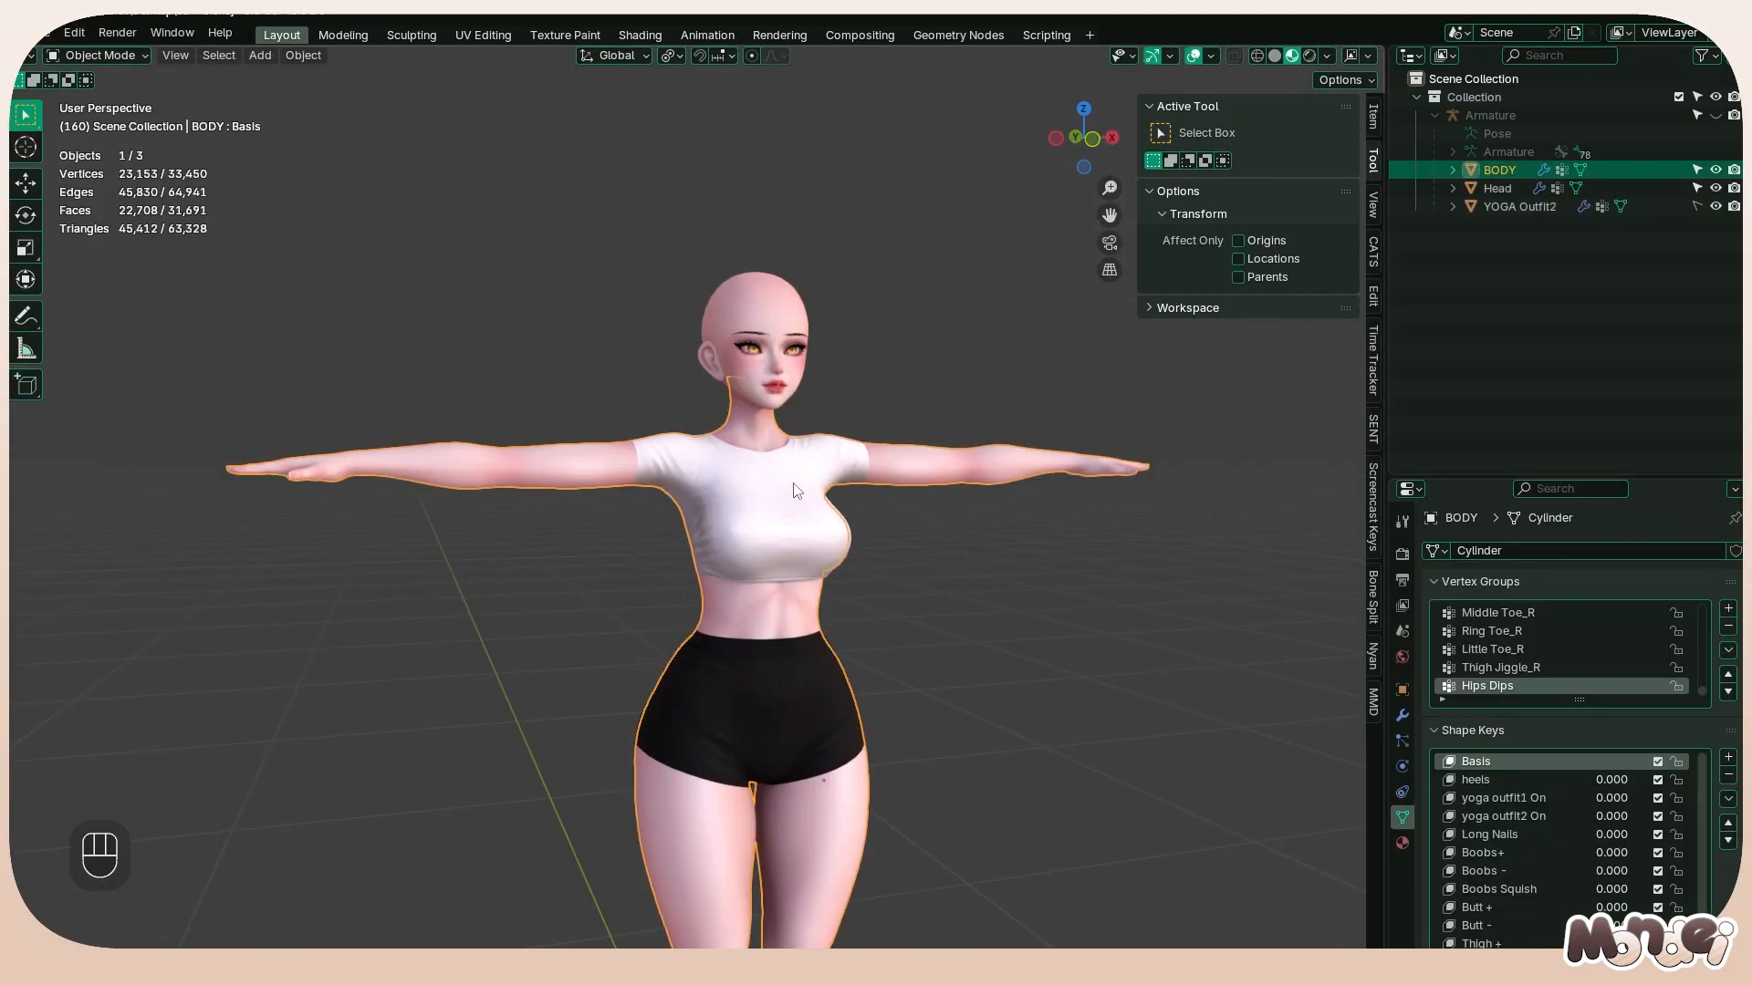
{"action": "left_click", "coordinate": [873, 429]}
{"action": "middle_click_drag", "start_coordinate": [903, 392], "coordinate": [852, 423]}
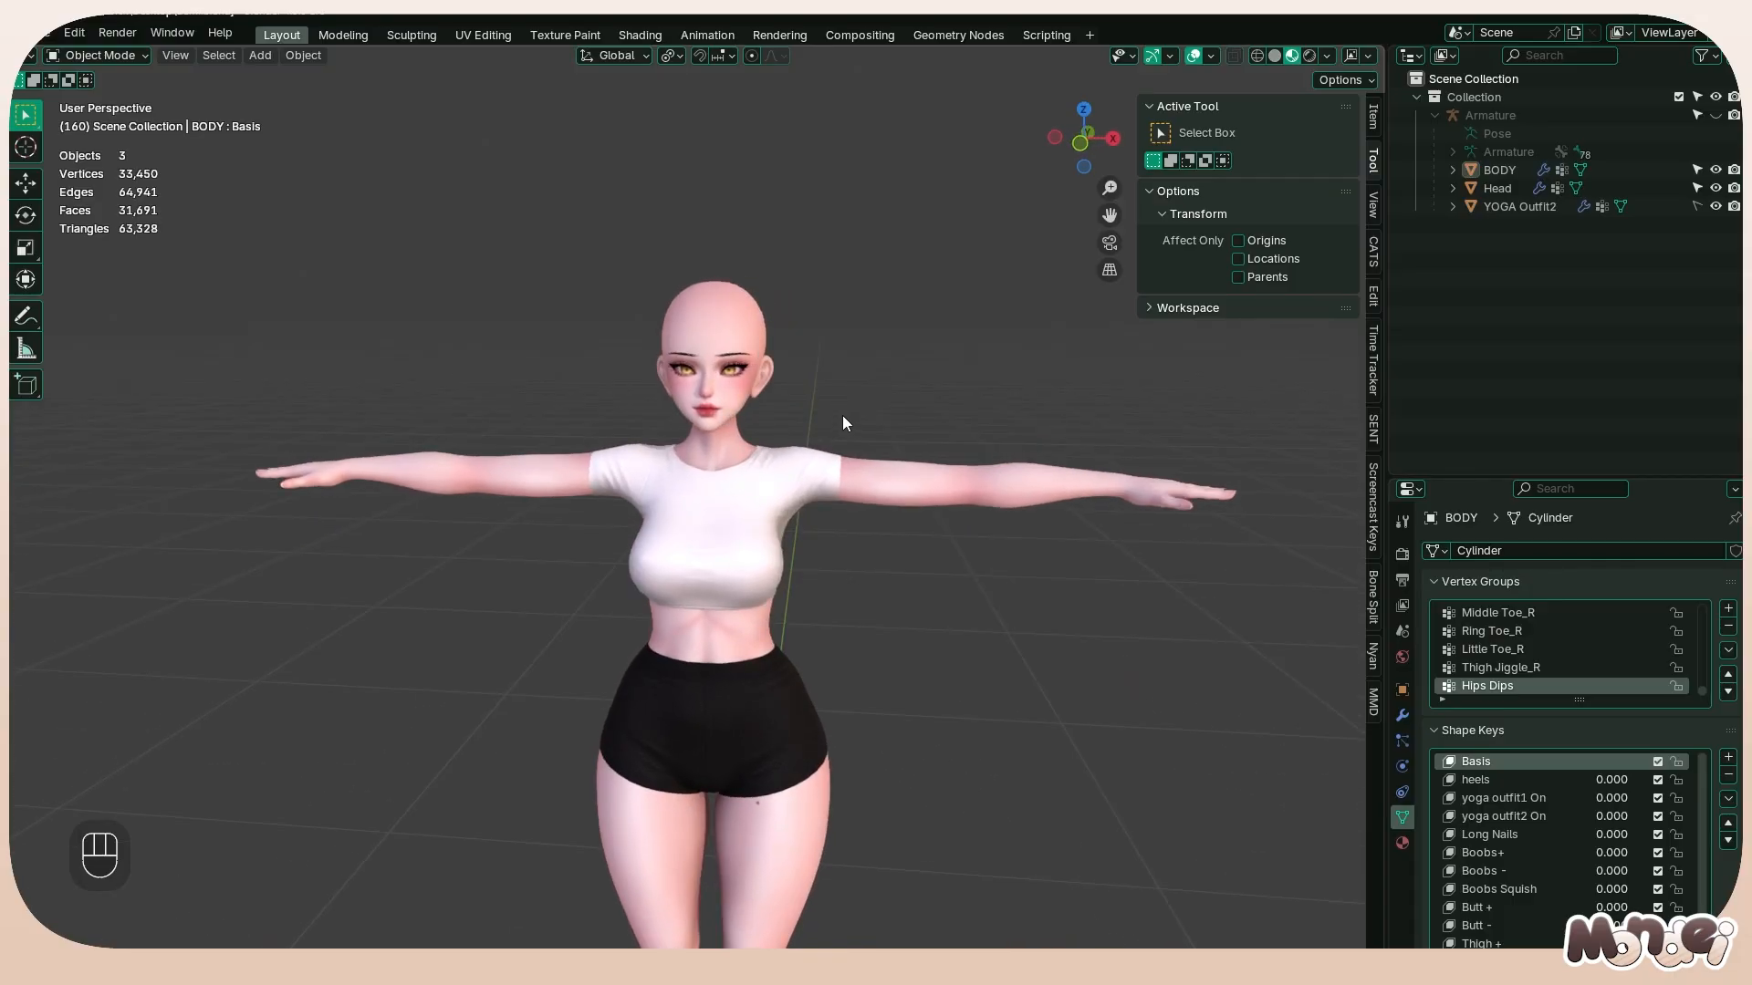
{"action": "key", "text": "KP_3"}
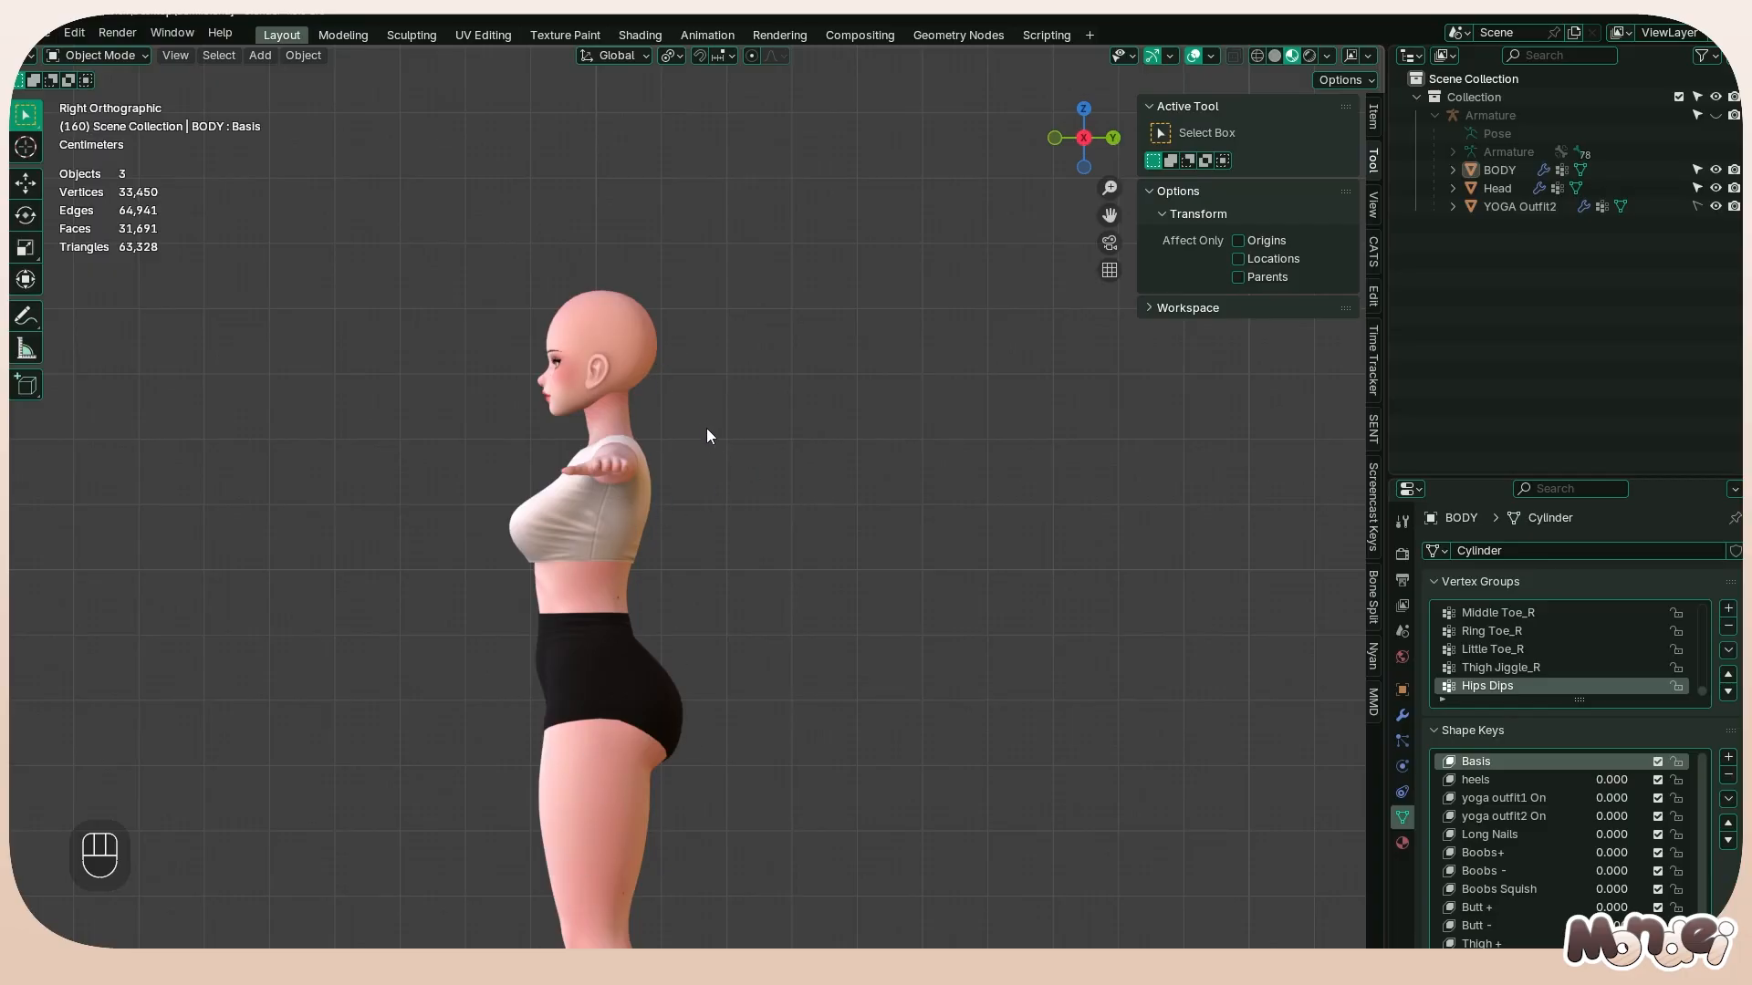
{"action": "middle_click_drag", "start_coordinate": [591, 429], "coordinate": [977, 394]}
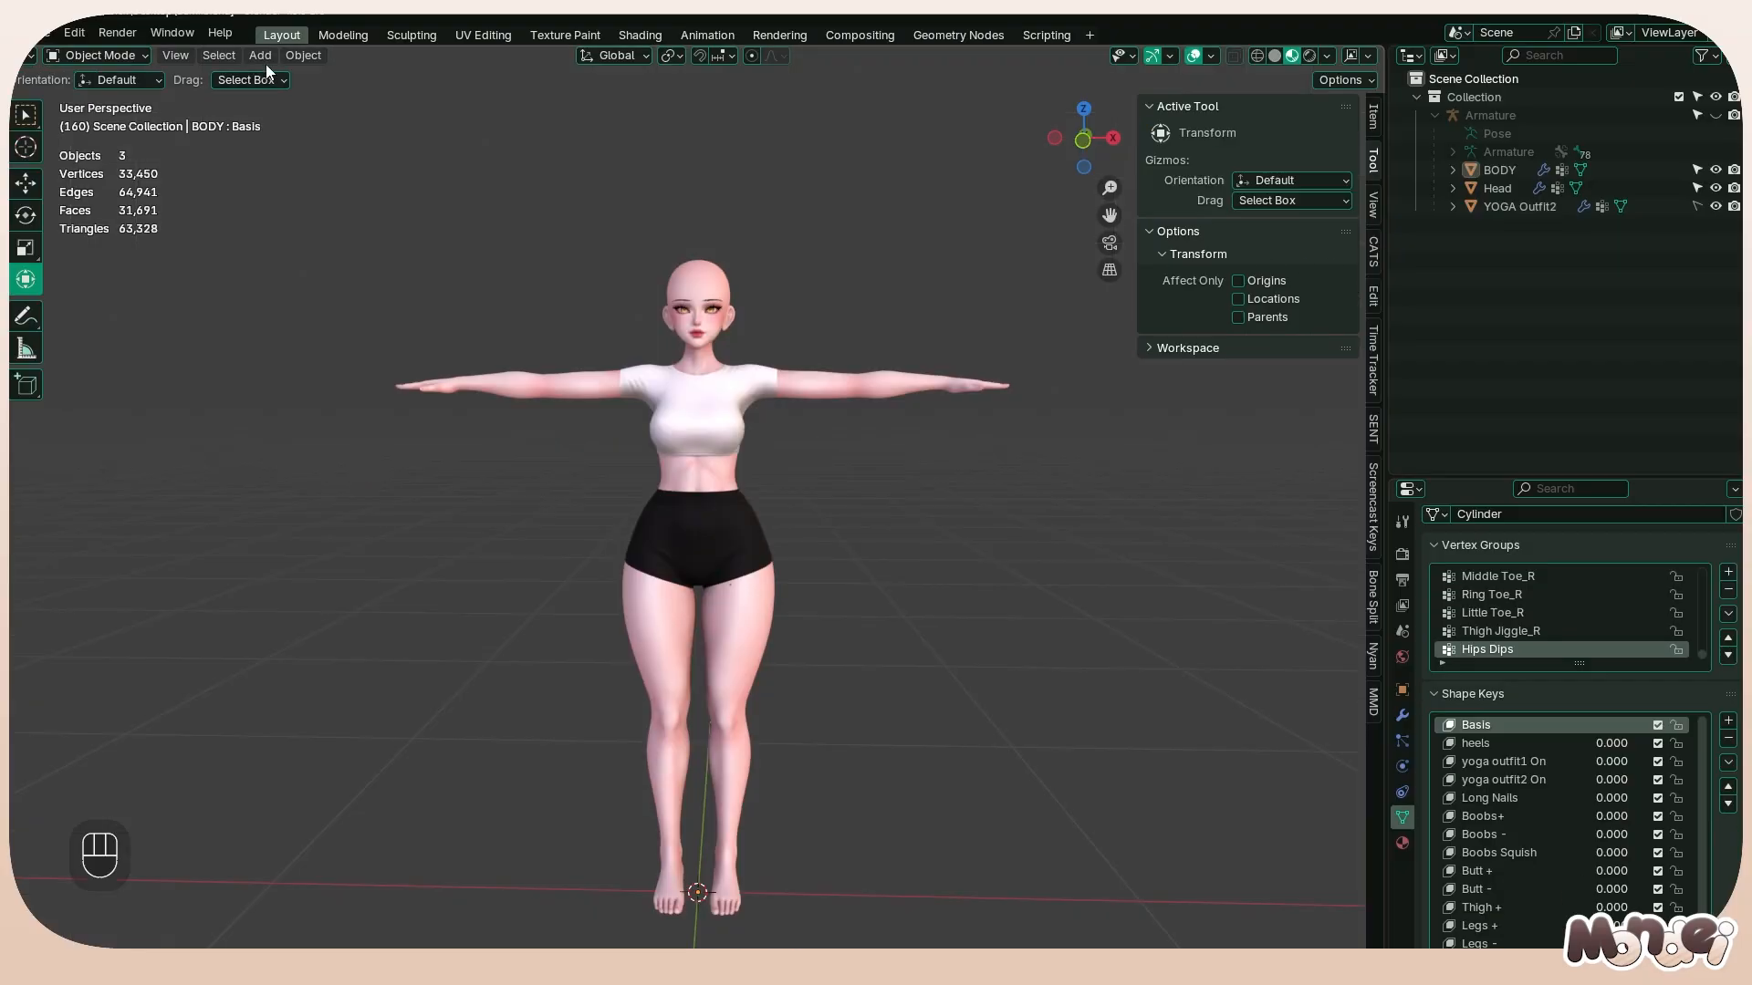
Add a mesh plane to the scene in Object Mode
{"action": "left_click", "coordinate": [260, 55]}
{"action": "mouse_move", "coordinate": [278, 77]}
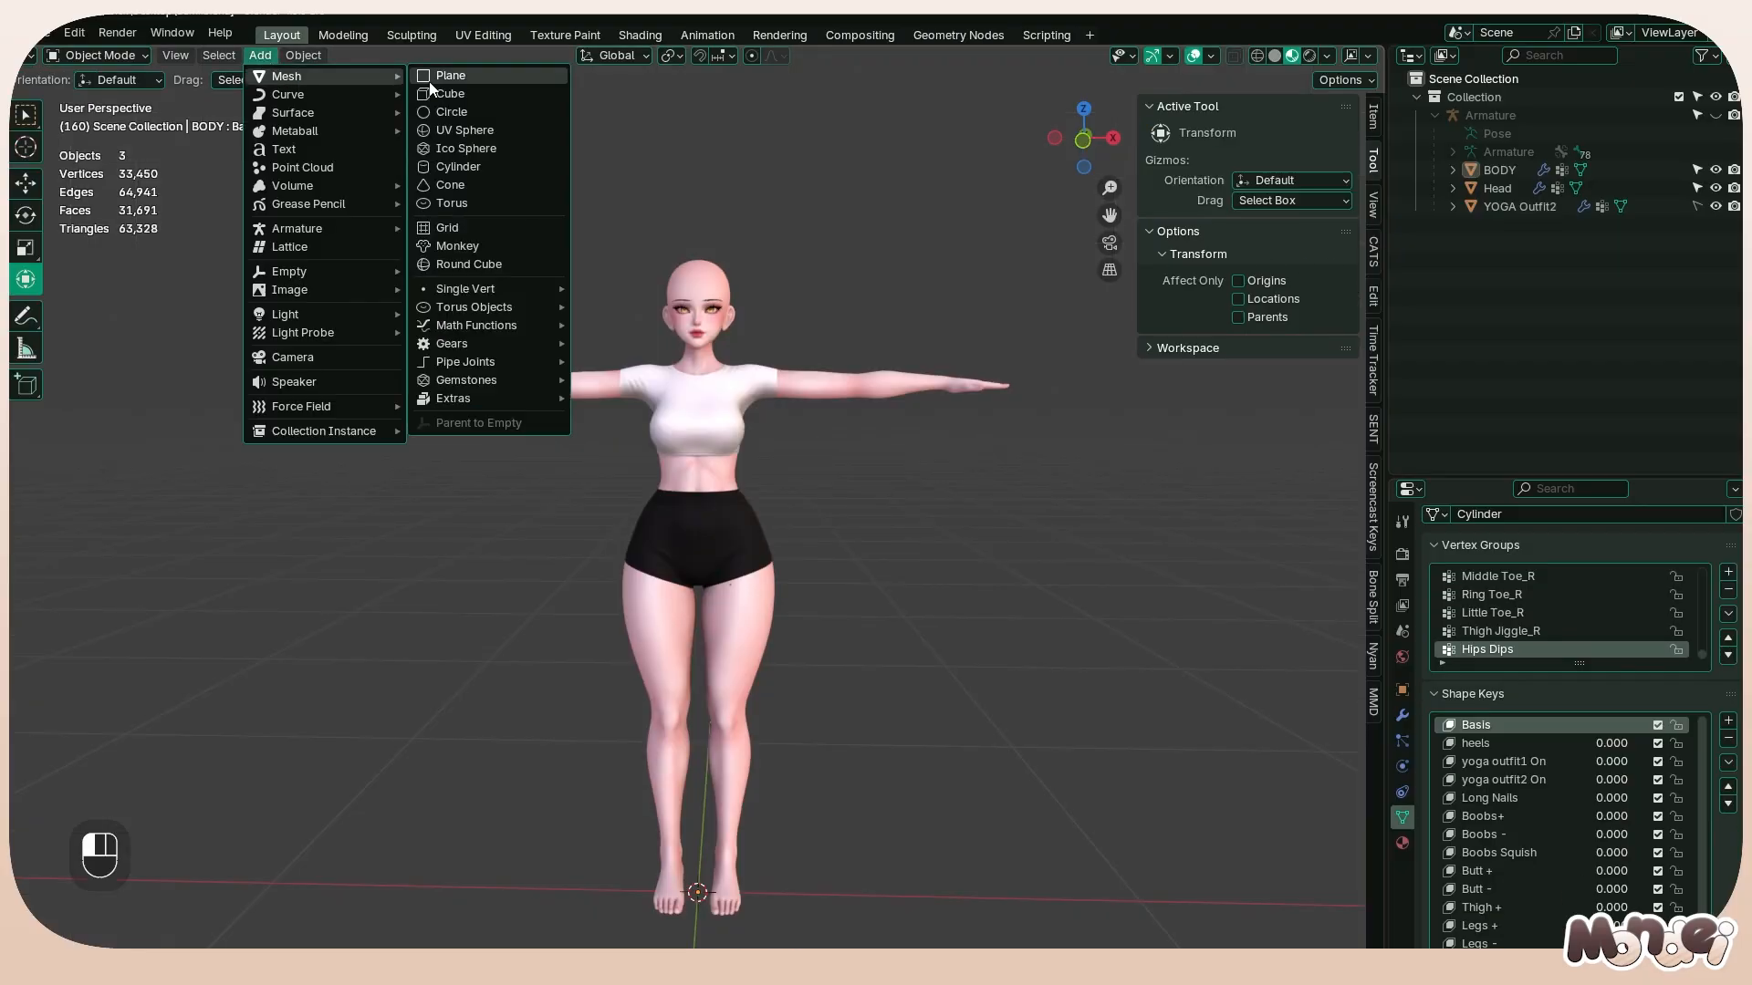
{"action": "left_click", "coordinate": [436, 77]}
{"action": "scroll", "coordinate": [709, 369], "scroll_direction": "down", "scroll_amount": 4}
Edit the plane in top view and snap its front edge to the 3D cursor, keeping the offset
{"action": "middle_click_drag", "start_coordinate": [717, 329], "coordinate": [589, 605]}
{"action": "key", "text": "Tab"}
{"action": "left_click", "coordinate": [712, 784]}
{"action": "key", "text": "shift+s"}
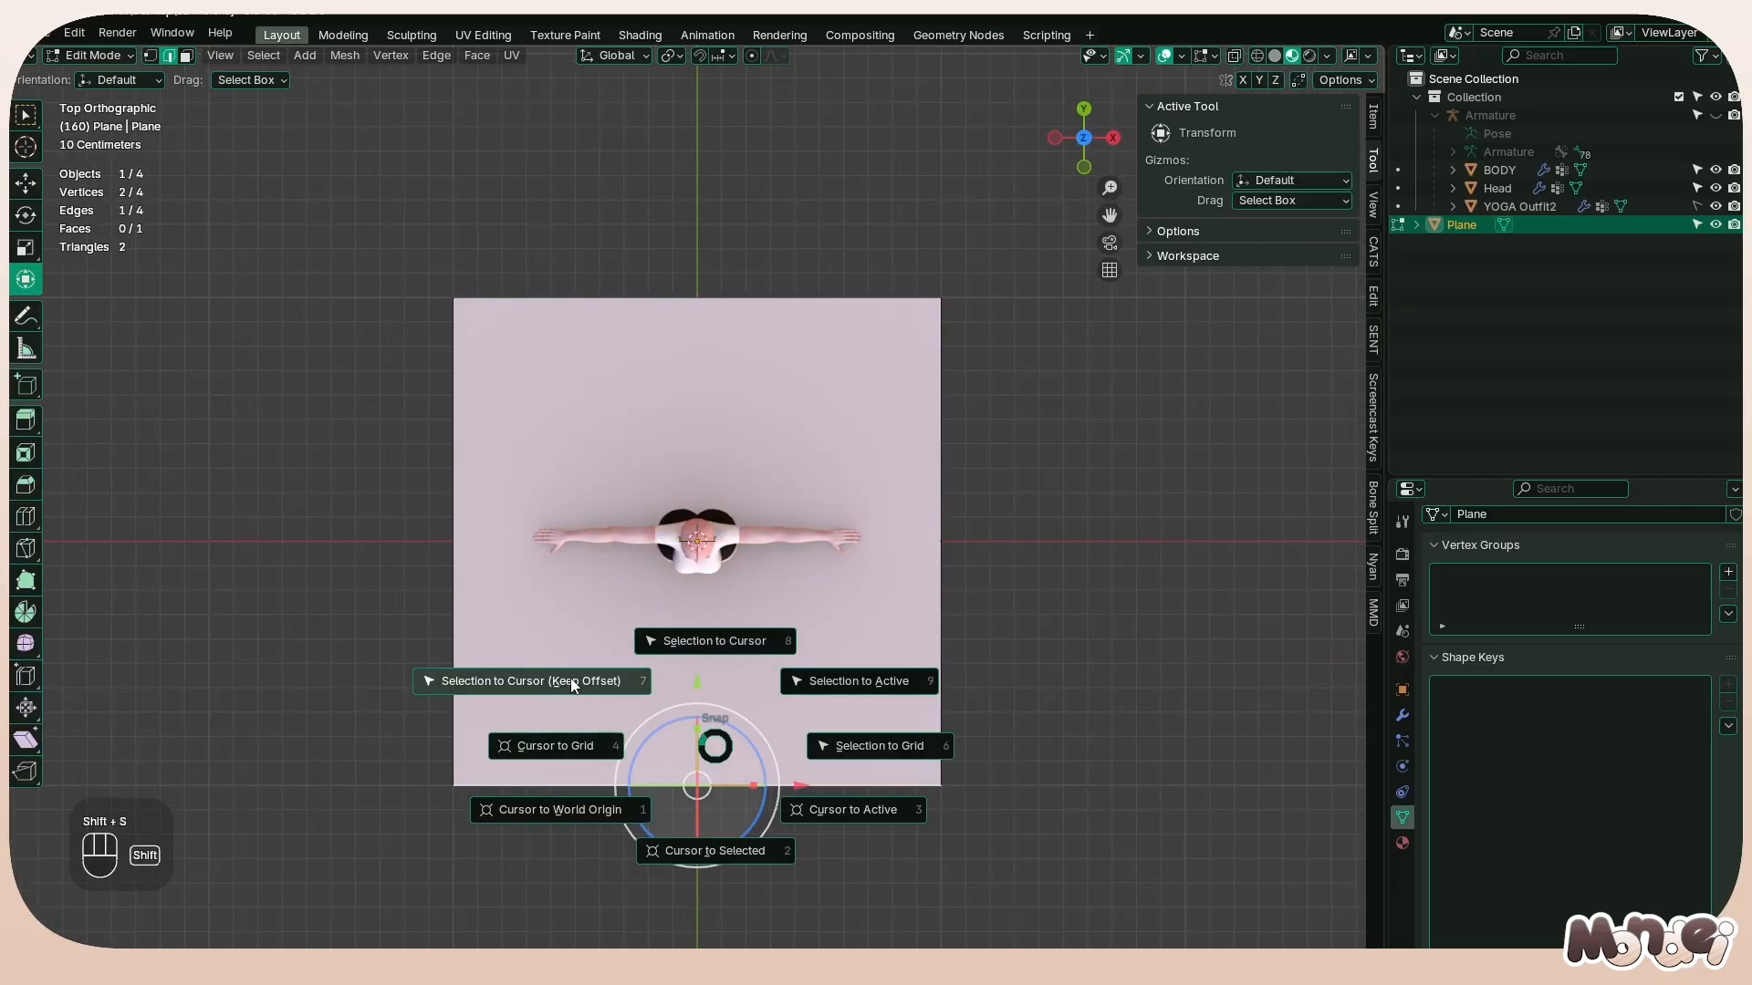
{"action": "left_click", "coordinate": [582, 680]}
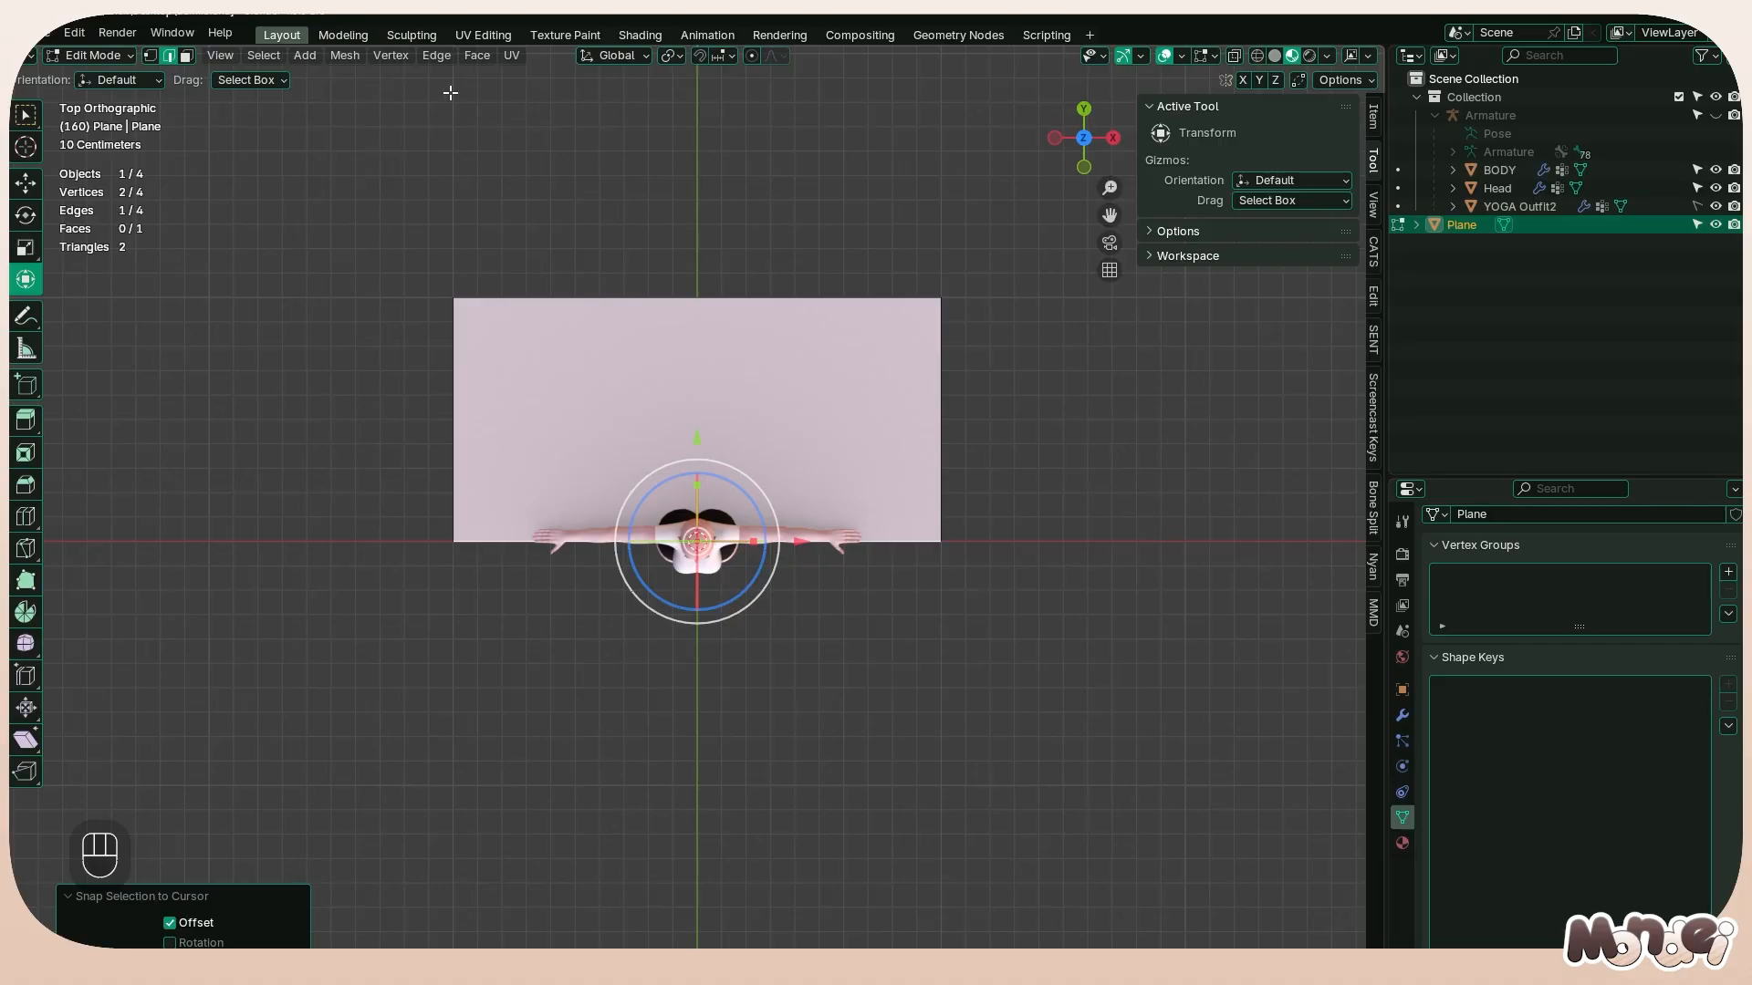
Delete the plane's rear edge so that only the front and two side edges remain
{"action": "left_click", "coordinate": [696, 297]}
{"action": "key", "text": "x"}
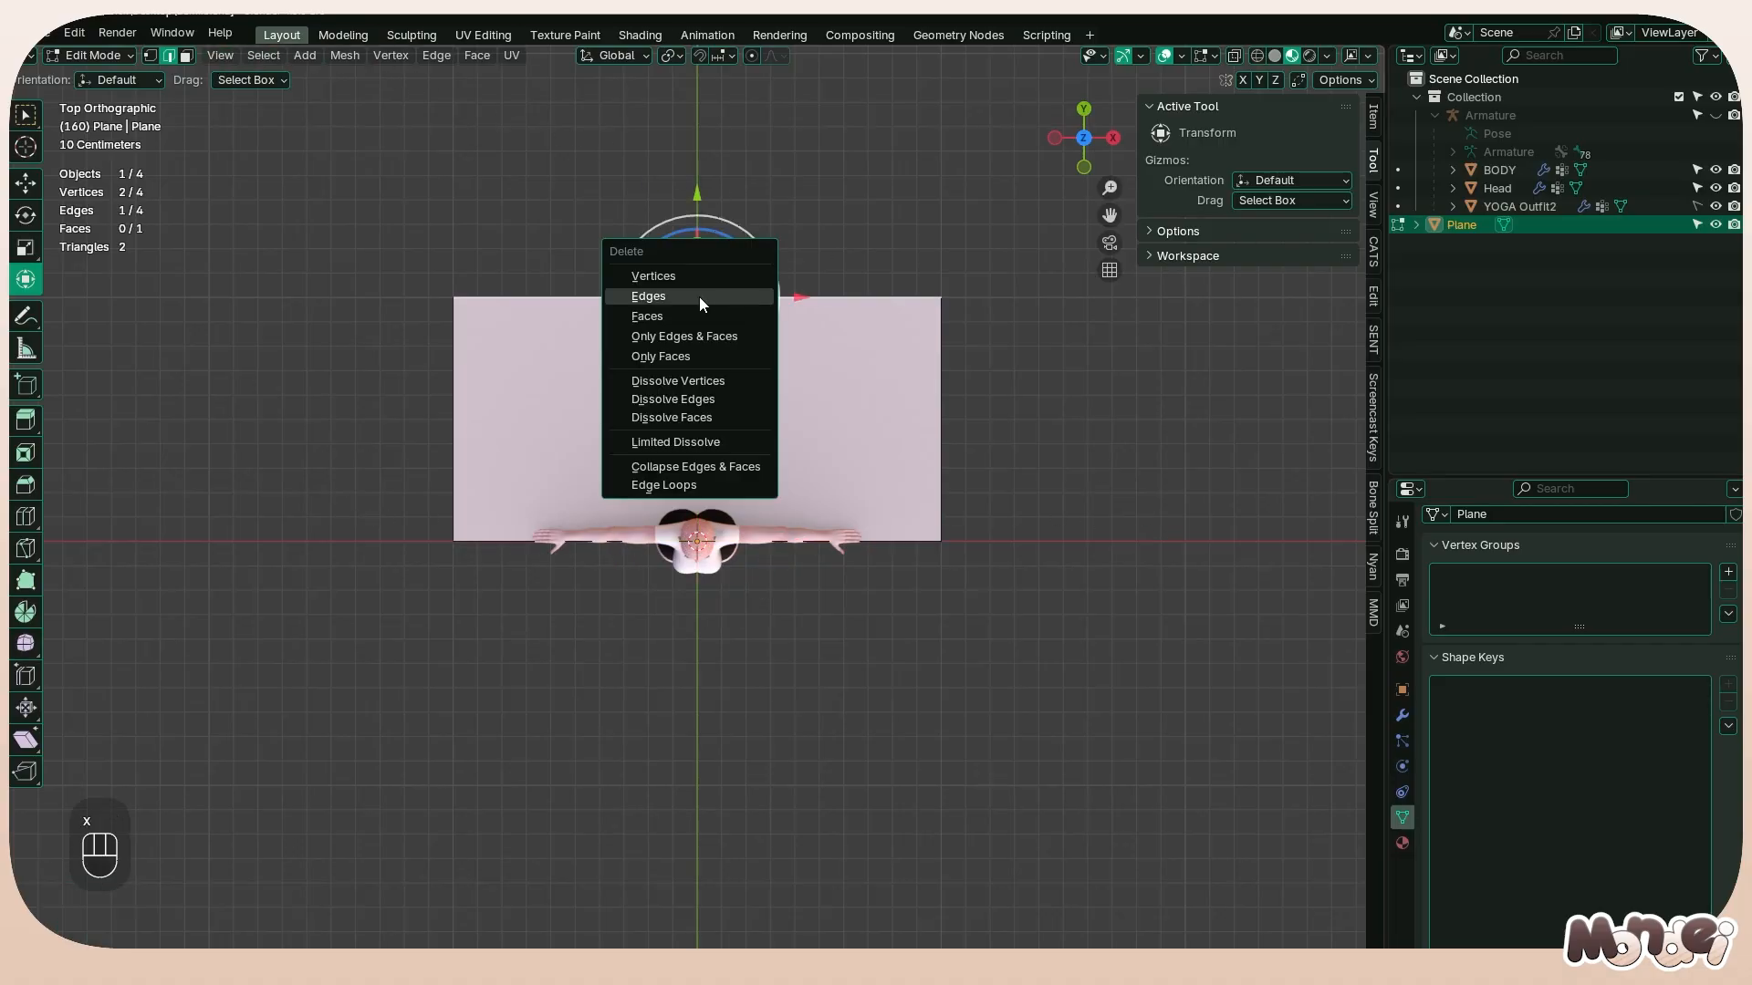
{"action": "left_click", "coordinate": [699, 296]}
Move the two rear vertices -0.6 m along Y and scale them apart by a factor of 1.4
{"action": "left_click", "coordinate": [150, 55]}
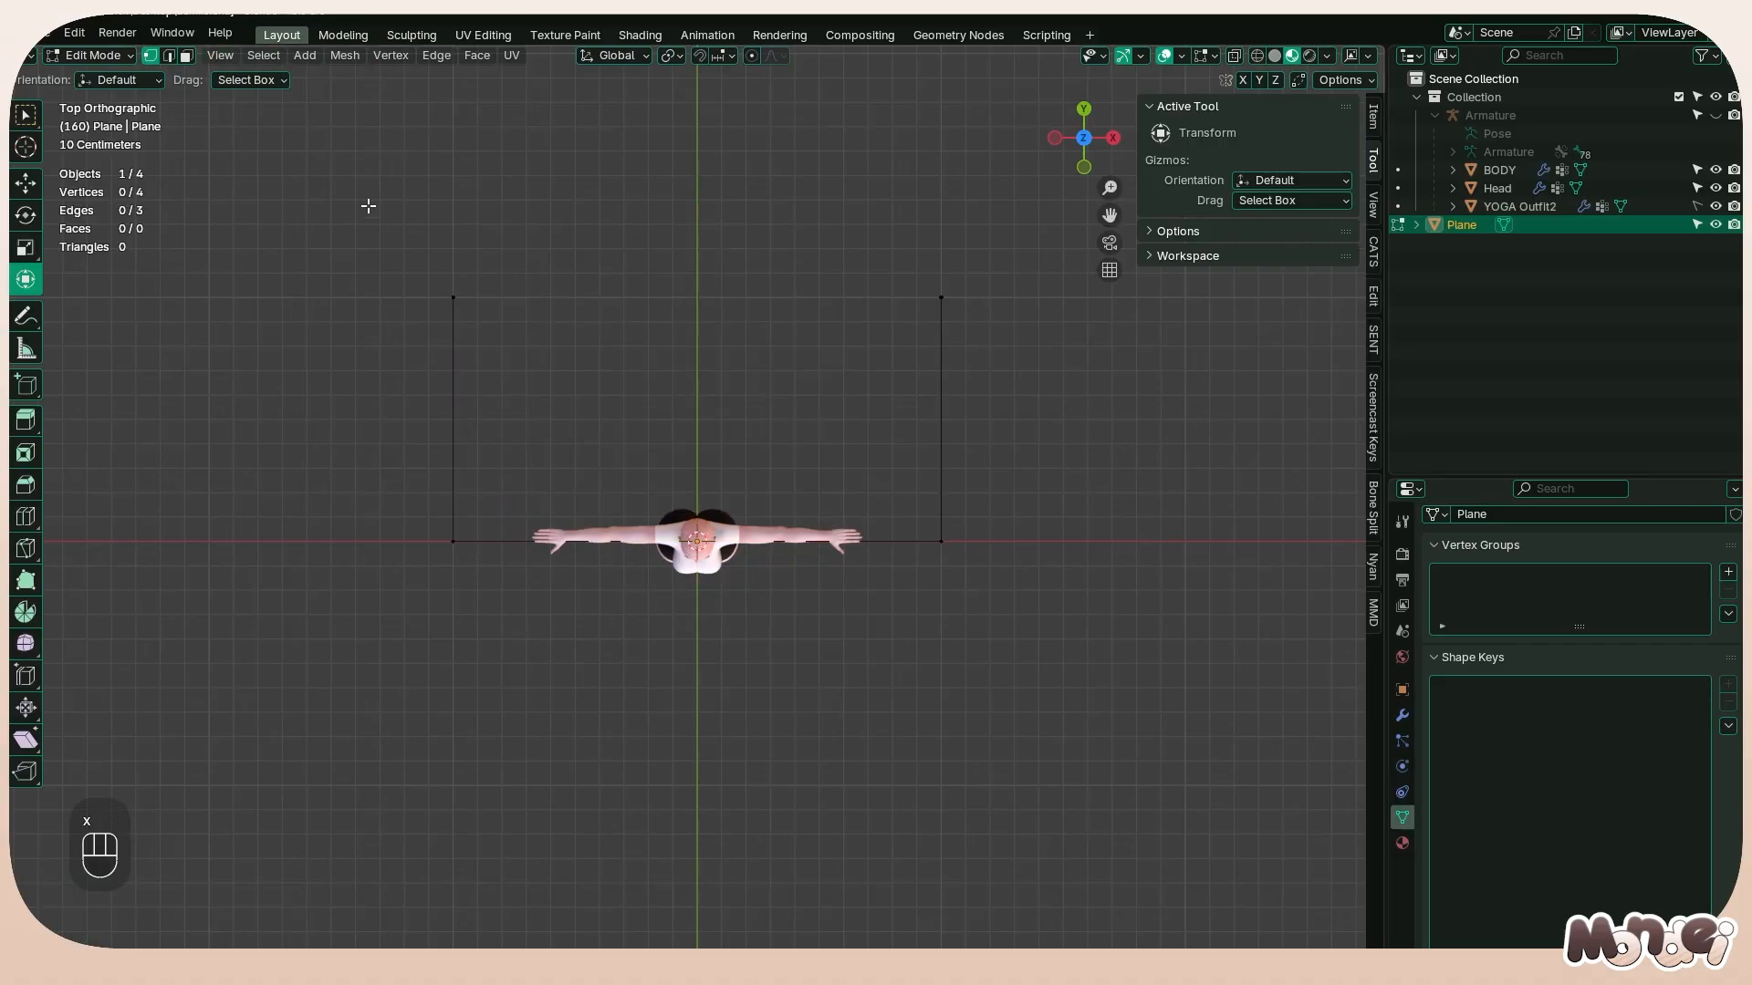
{"action": "left_click_drag", "start_coordinate": [344, 201], "coordinate": [1217, 406]}
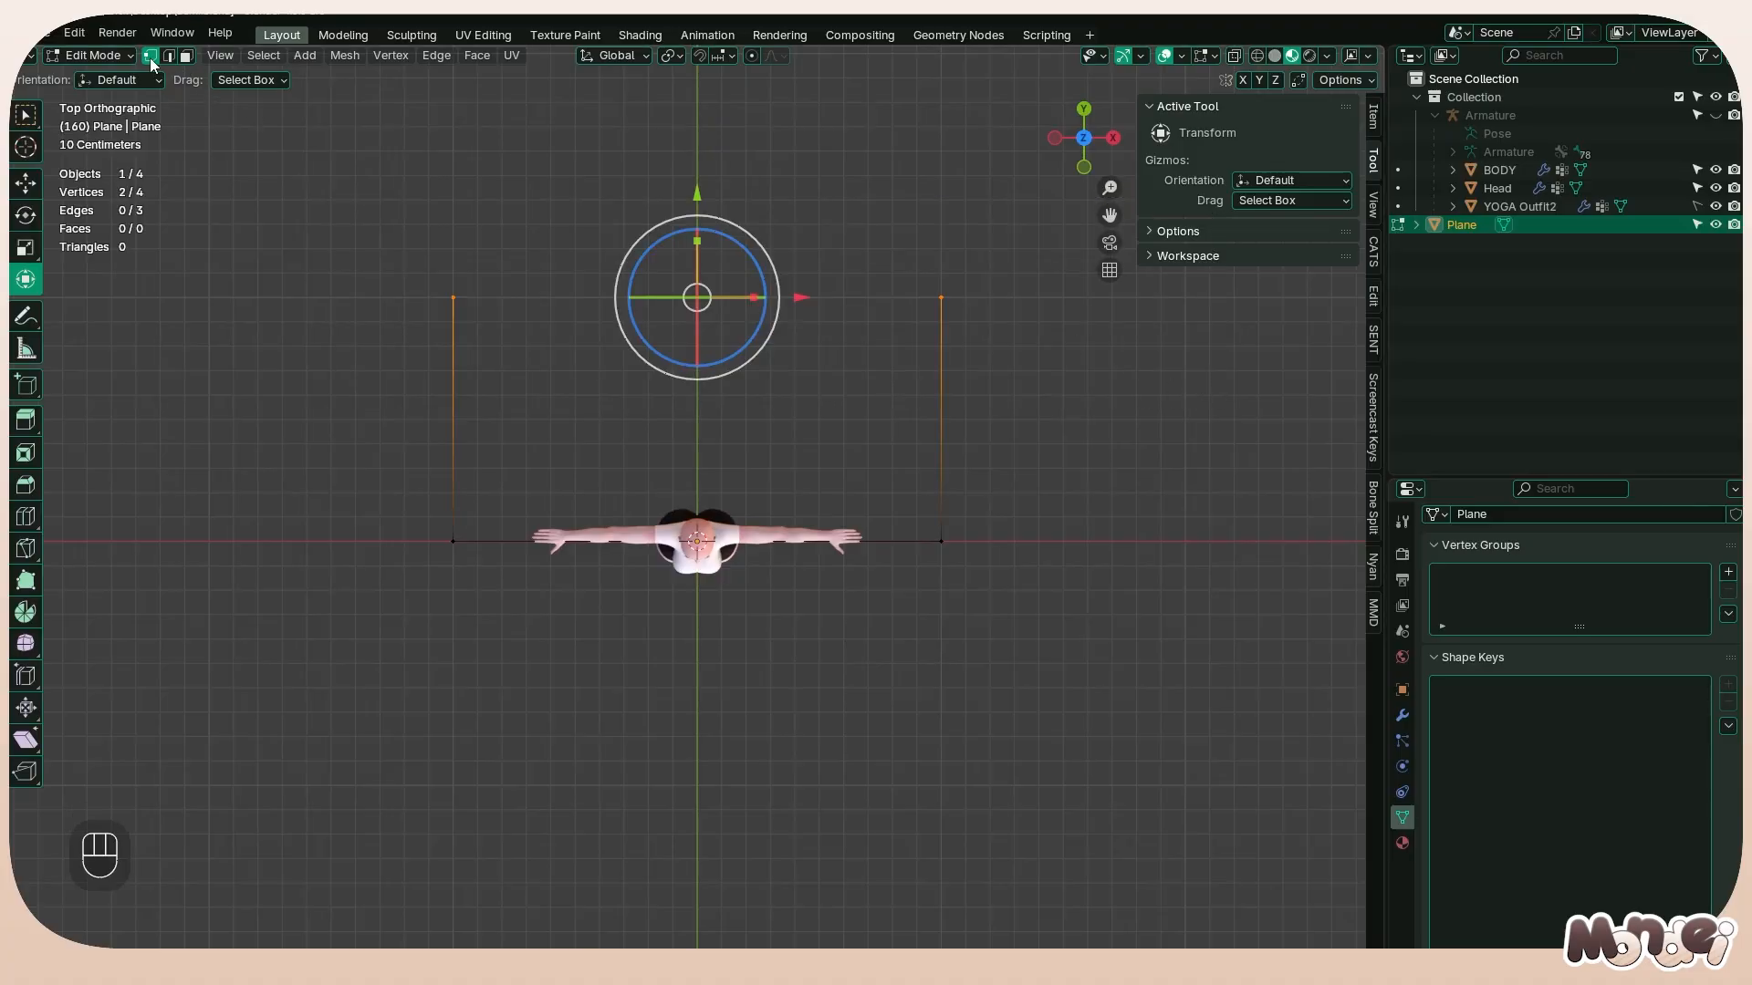
{"action": "left_click_drag", "start_coordinate": [715, 183], "coordinate": [716, 348]}
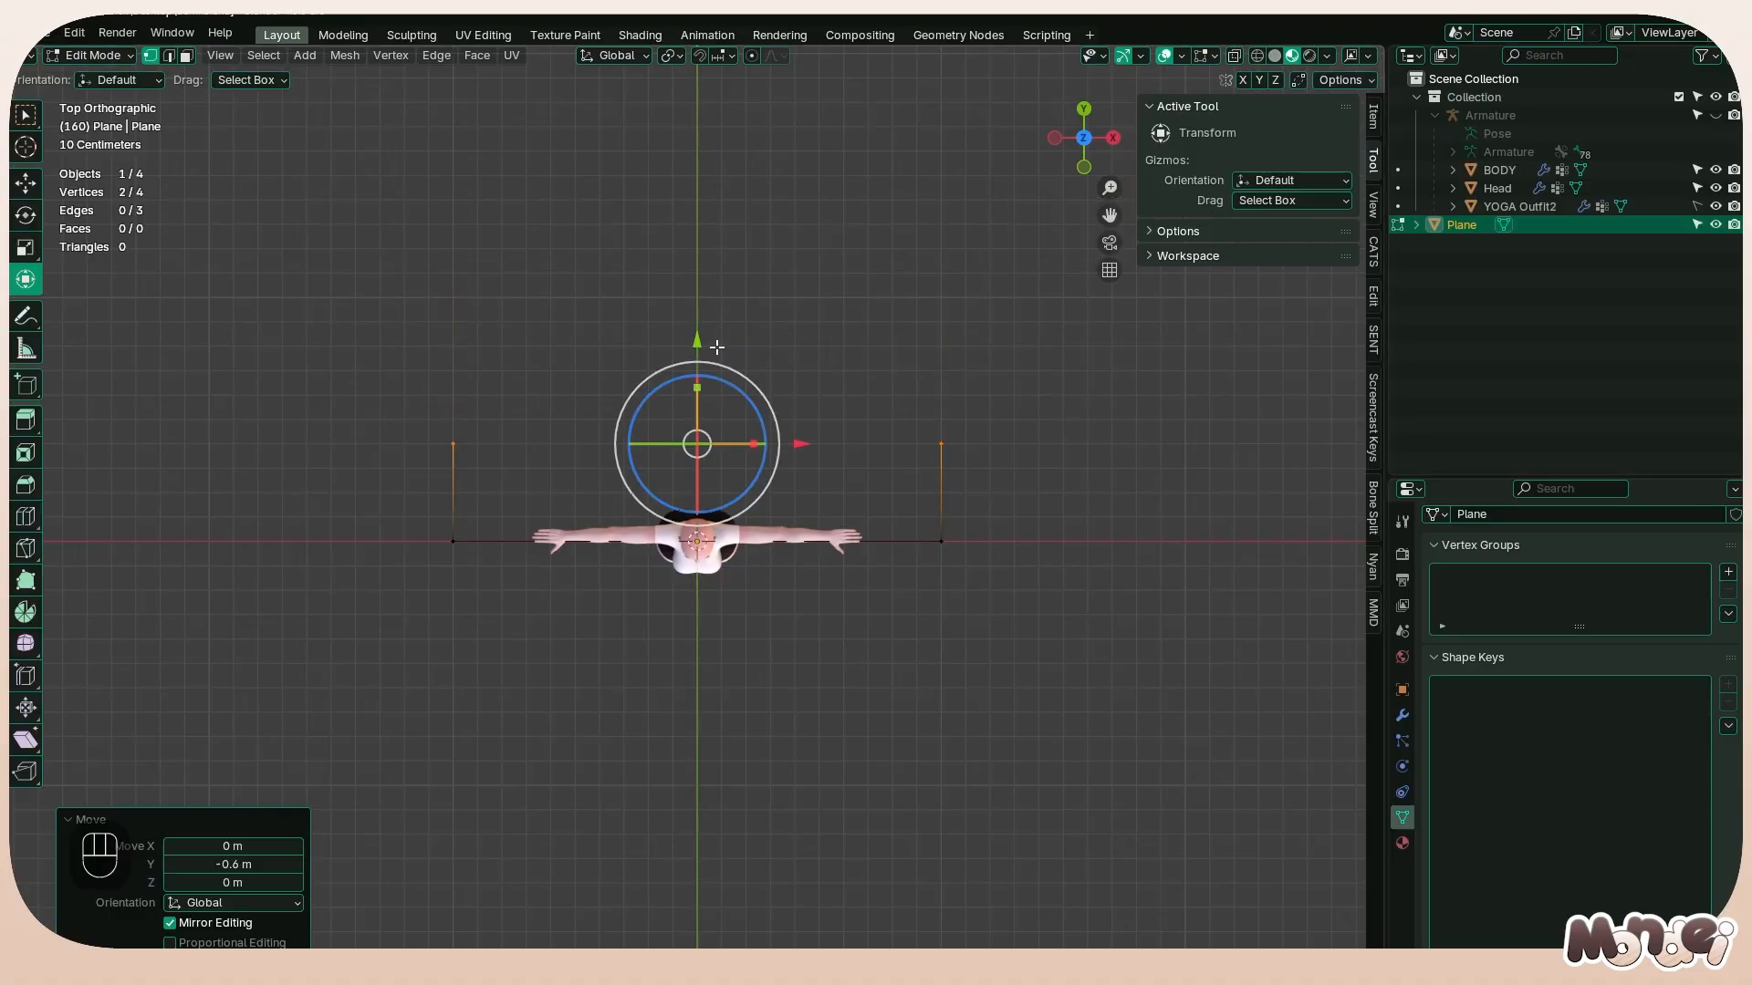
{"action": "key", "text": "s"}
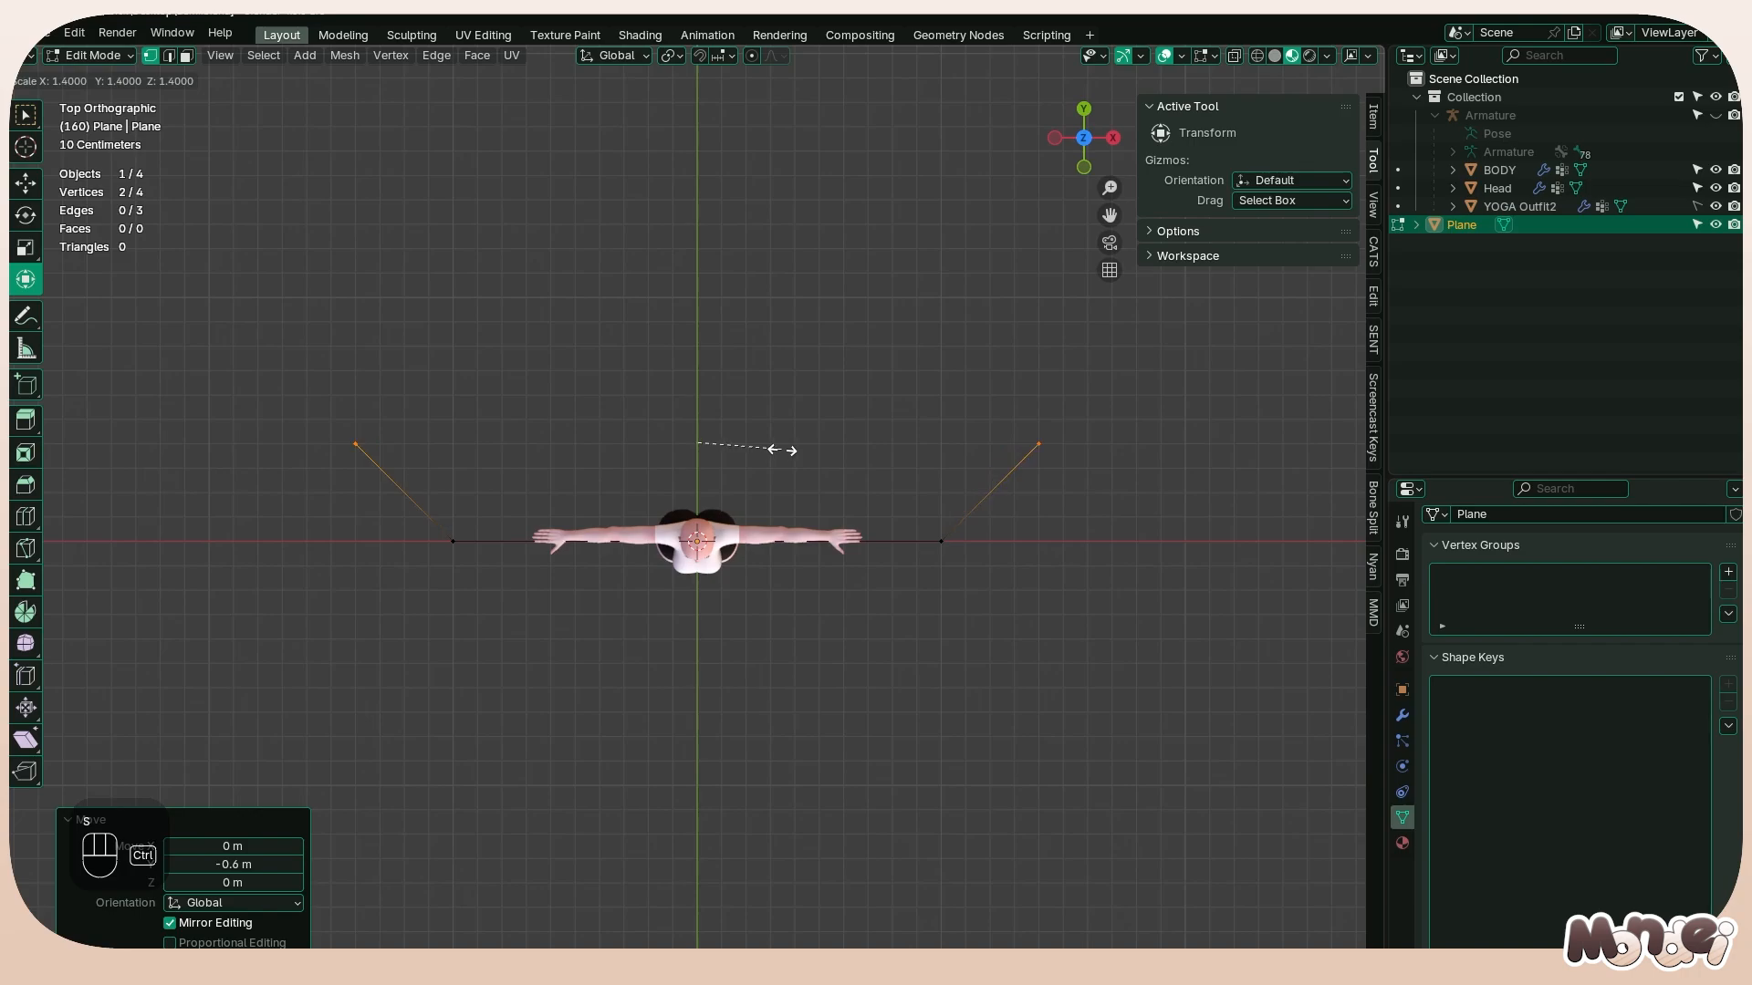
{"action": "left_click", "coordinate": [782, 449]}
Scale the whole profile along the X axis by about 0.465
{"action": "key", "text": "a"}
{"action": "key", "text": "s"}
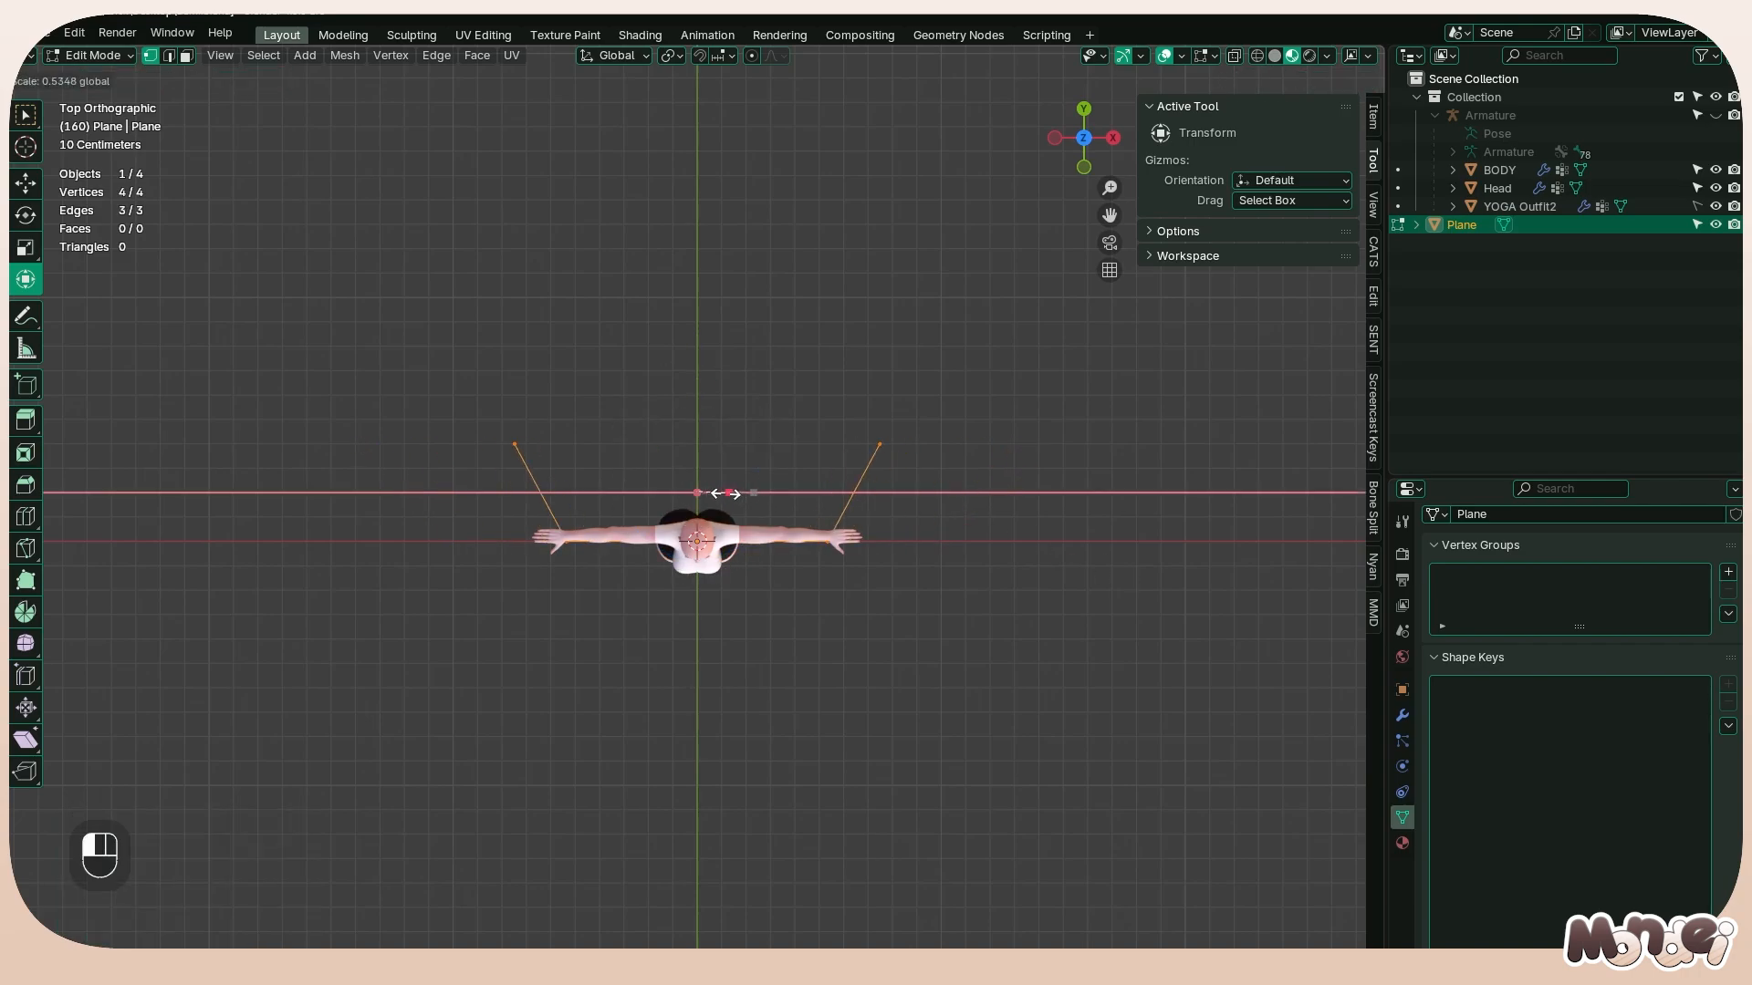
{"action": "left_click", "coordinate": [723, 493]}
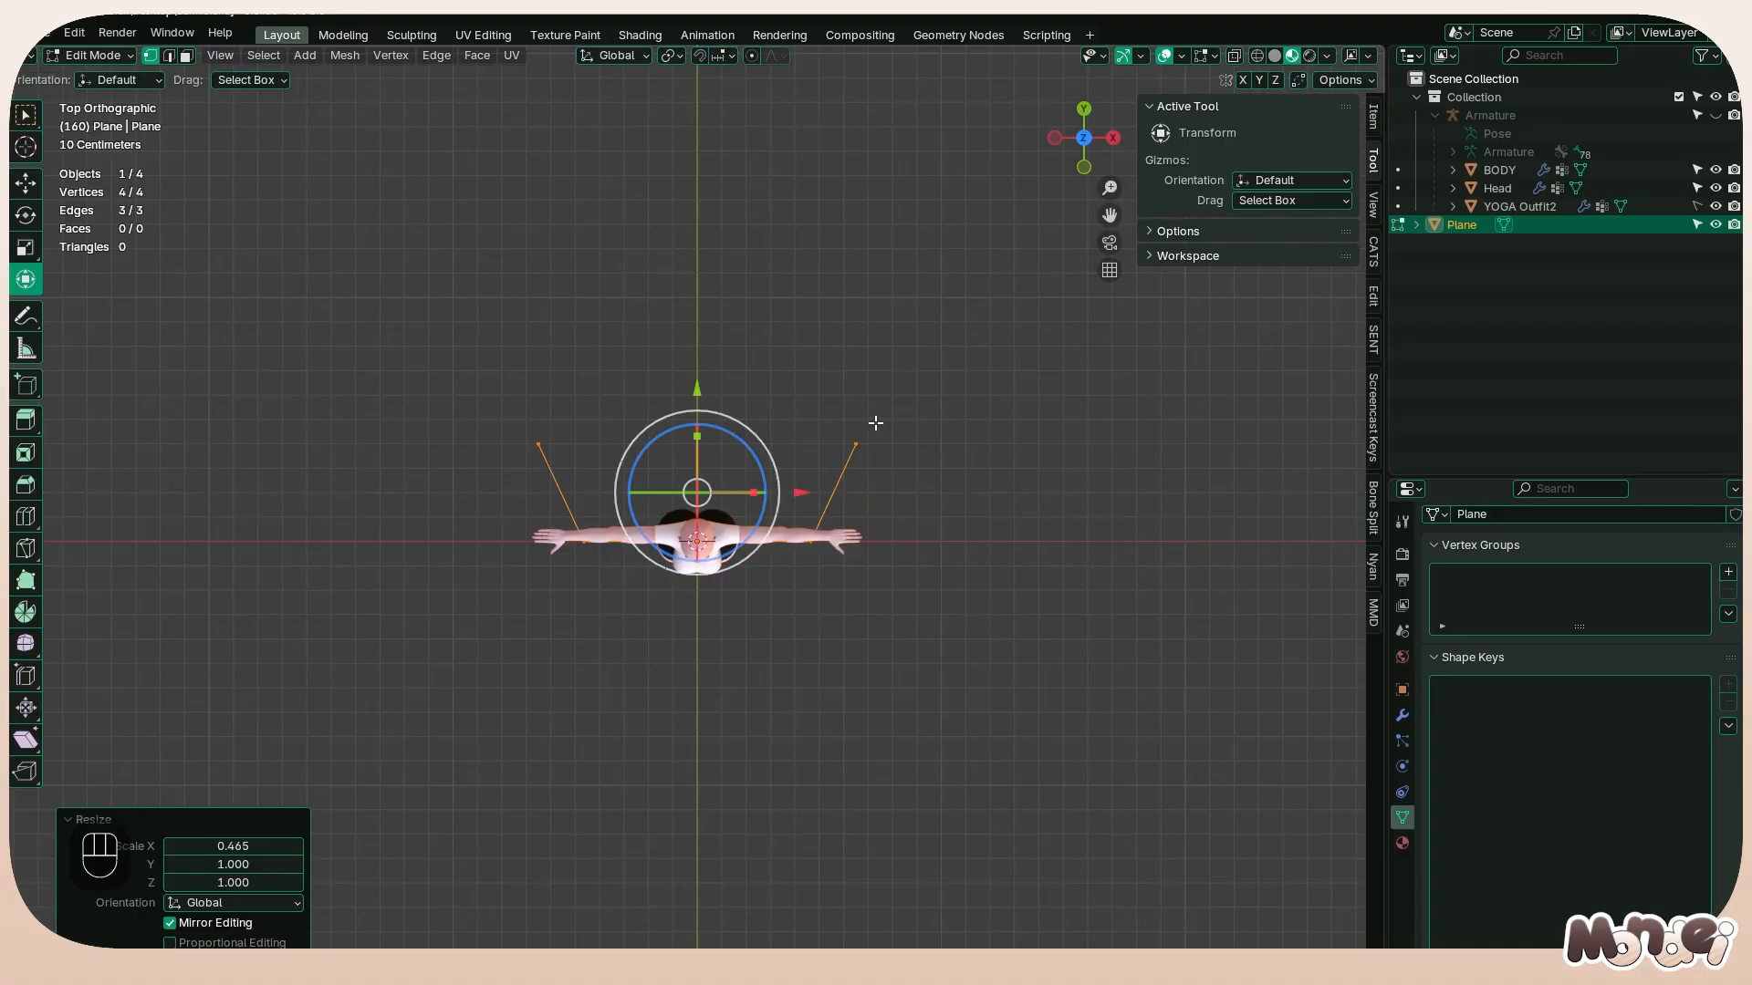
Move the profile's two rear vertices slightly closer to its front edge and return to Object Mode
{"action": "left_click_drag", "start_coordinate": [475, 319], "coordinate": [972, 467]}
{"action": "left_click_drag", "start_coordinate": [697, 332], "coordinate": [696, 356]}
{"action": "middle_click_drag", "start_coordinate": [696, 355], "coordinate": [891, 421]}
{"action": "key", "text": "Tab"}
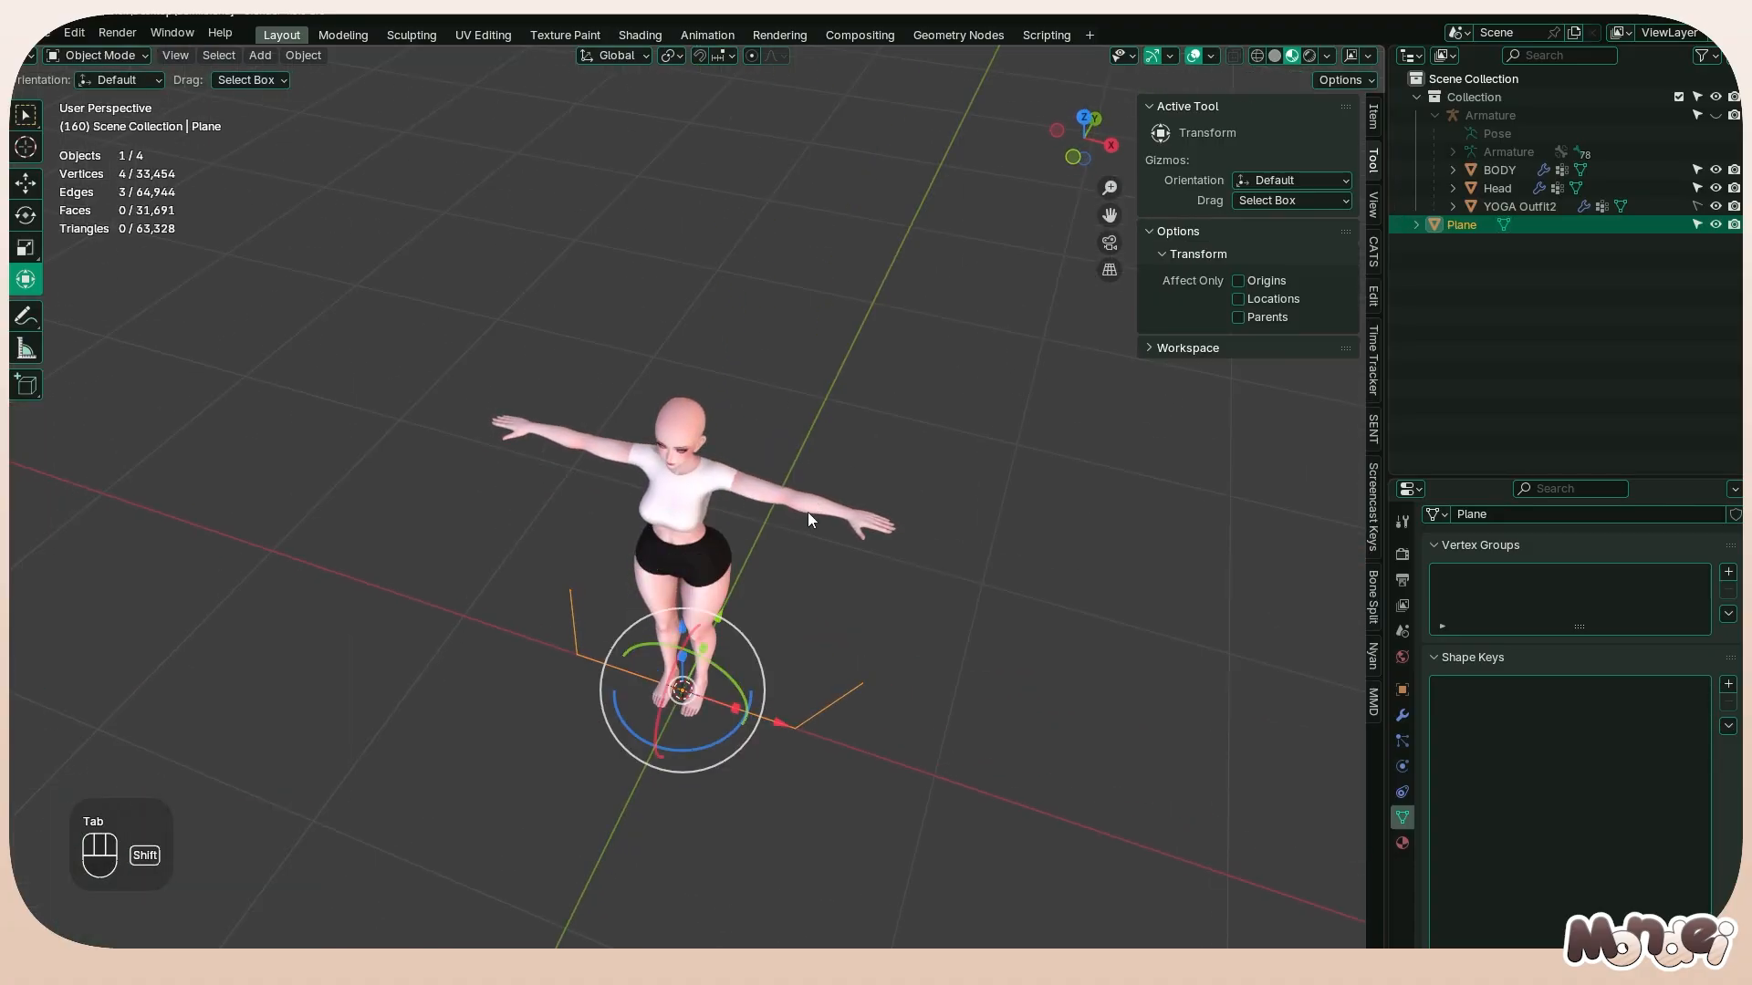
Hide every object except the plane profile and deselect it
{"action": "key", "text": "shift+h"}
{"action": "middle_click_drag", "start_coordinate": [690, 564], "coordinate": [942, 535]}
{"action": "key", "text": "Tab"}
{"action": "key", "text": "Tab"}
{"action": "left_click", "coordinate": [1153, 572]}
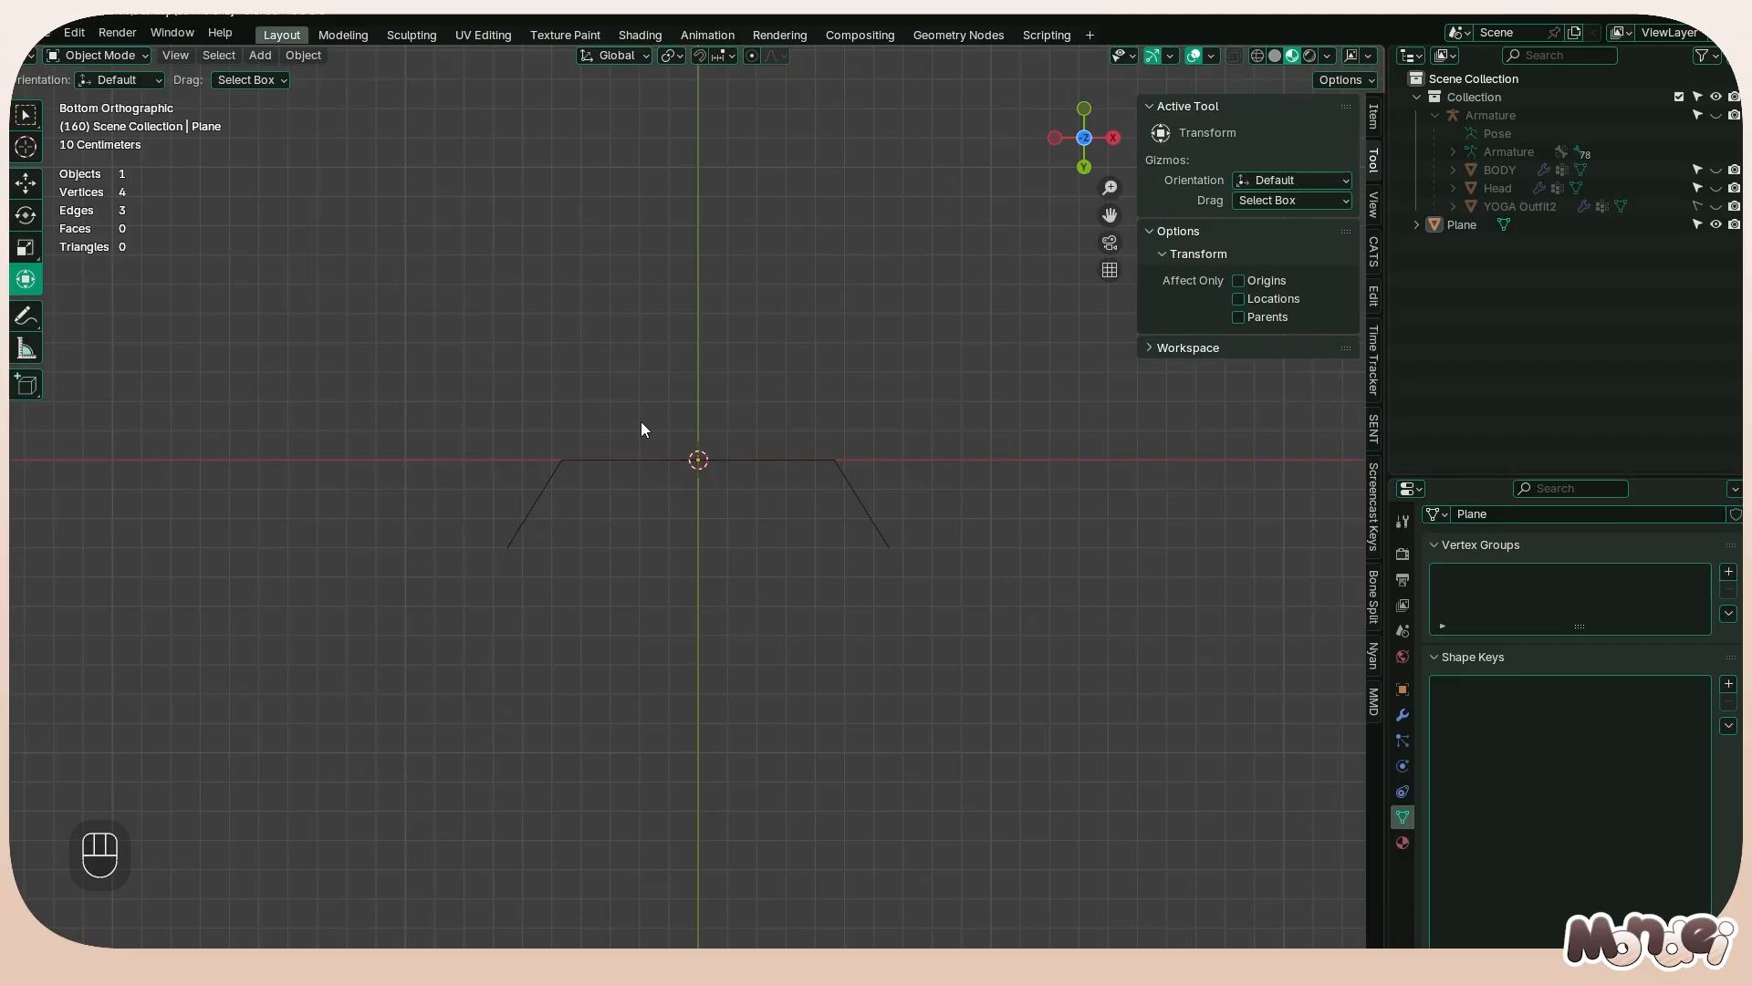
Select the plane profile and convert it to a curve
{"action": "middle_click_drag", "start_coordinate": [680, 294], "coordinate": [843, 681]}
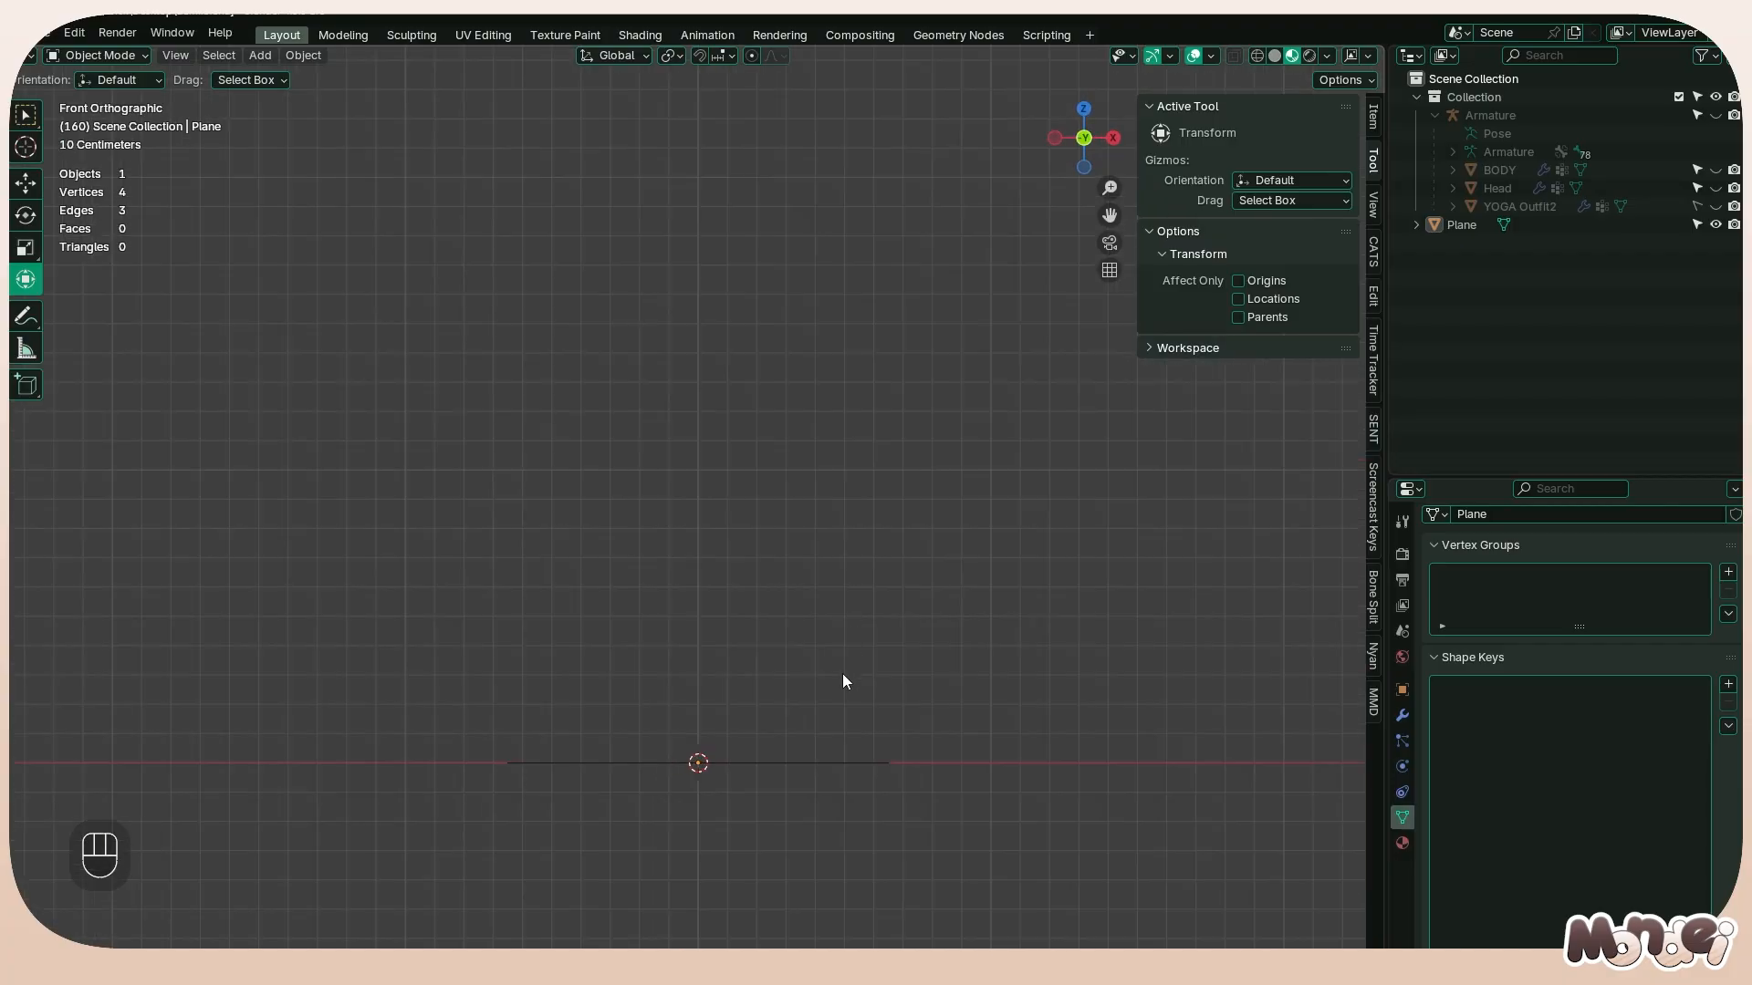
{"action": "left_click", "coordinate": [869, 759]}
{"action": "right_click", "coordinate": [868, 759]}
{"action": "mouse_move", "coordinate": [885, 662]}
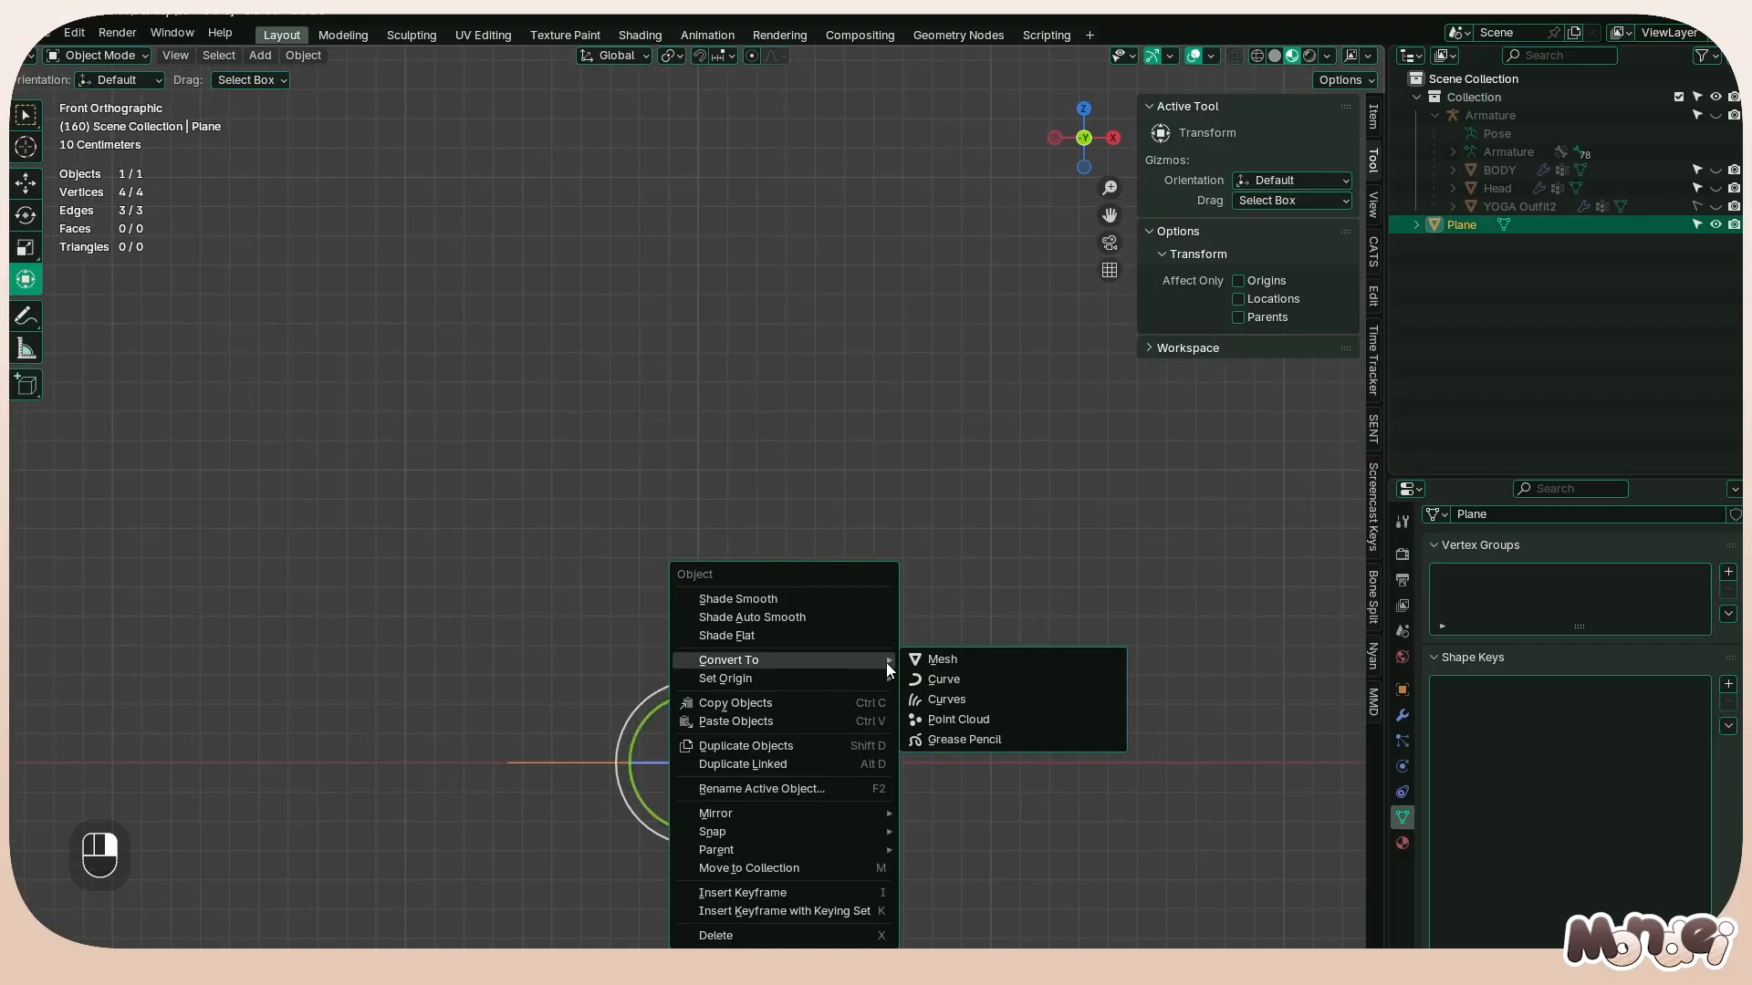
{"action": "left_click", "coordinate": [949, 680]}
Set the profile curve's preview resolution to 1
{"action": "middle_click_drag", "start_coordinate": [865, 505], "coordinate": [877, 599]}
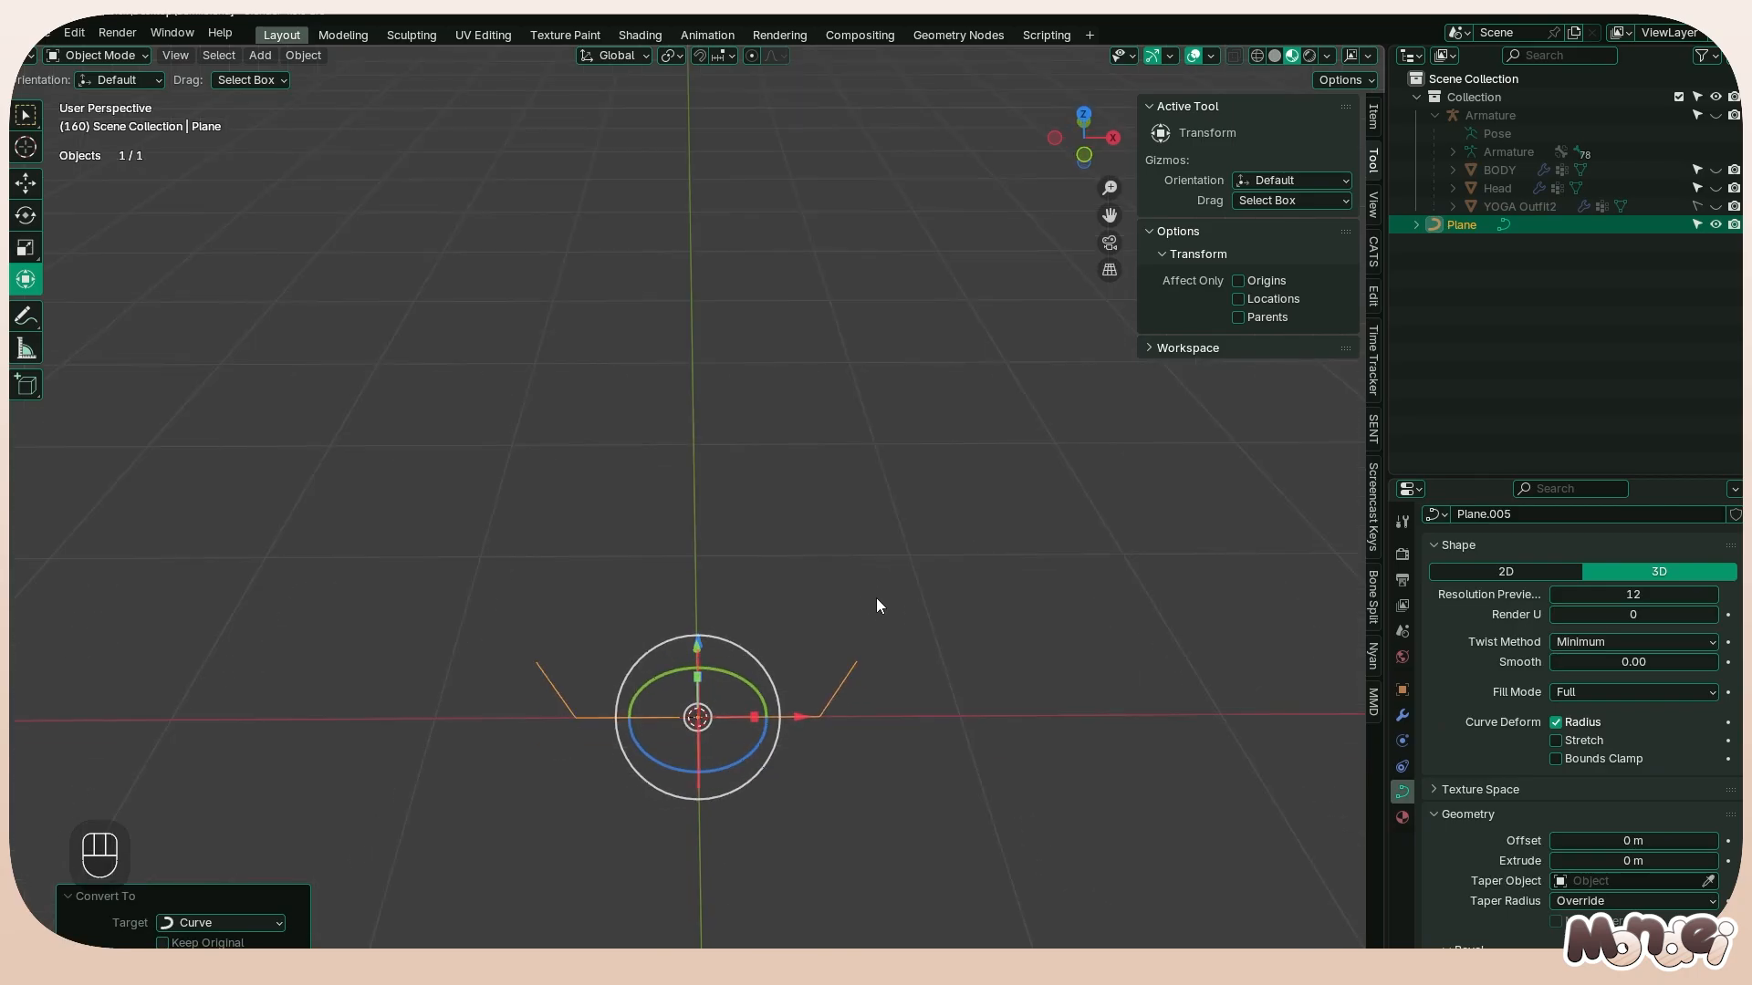
{"action": "left_click", "coordinate": [1634, 594]}
{"action": "type", "text": "1"}
{"action": "key", "text": "Return"}
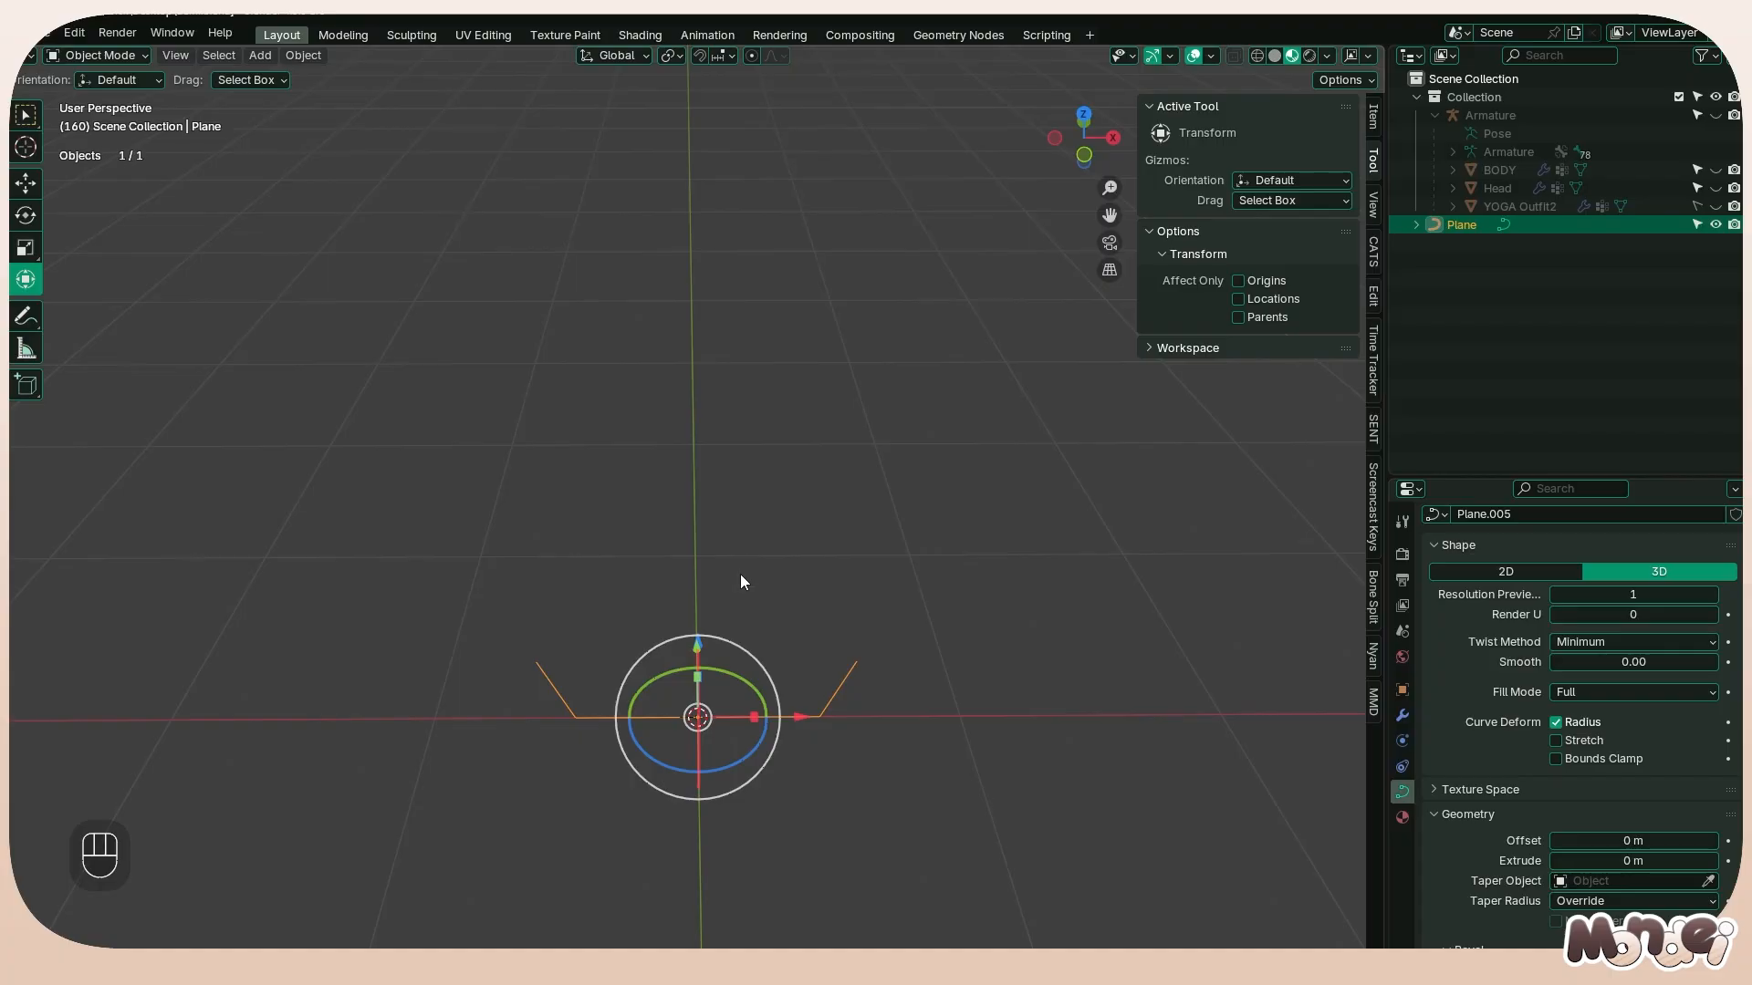
Try subdividing the curve between its two middle points and moving the new centre point about 0.3 m down along Z
{"action": "key", "text": "Tab"}
{"action": "left_click", "coordinate": [549, 726]}
{"action": "left_click", "coordinate": [821, 717], "text": "shift"}
{"action": "right_click", "coordinate": [755, 686]}
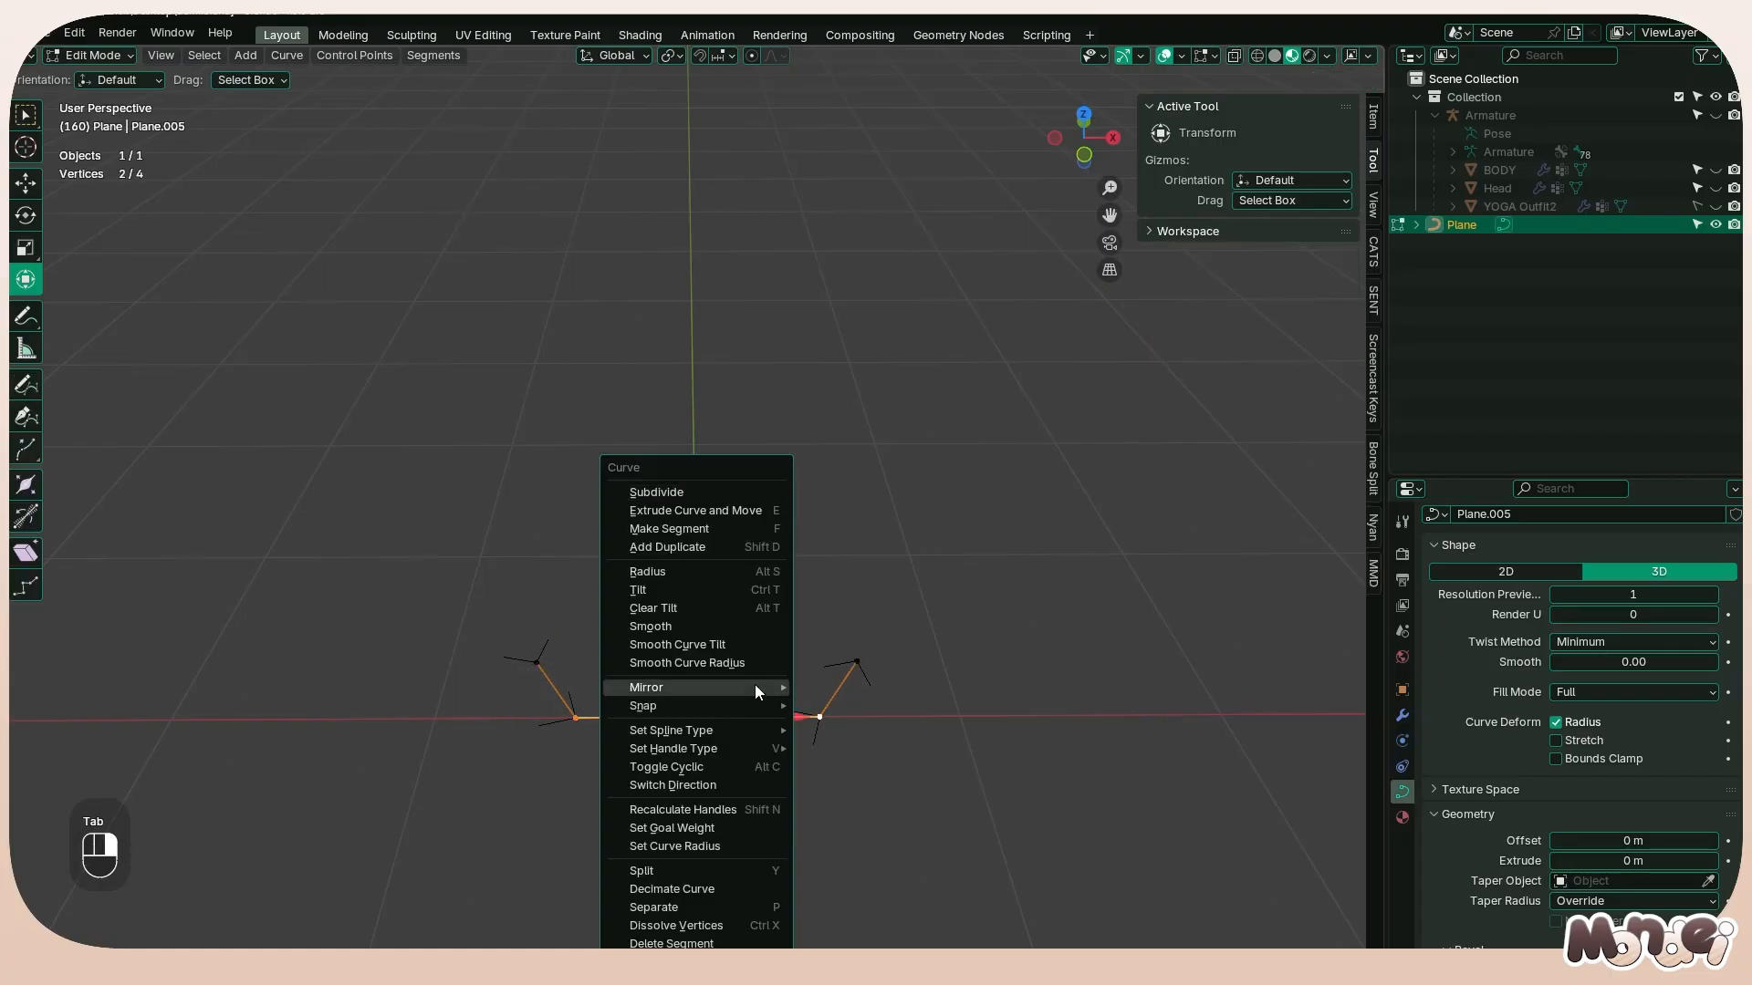
{"action": "left_click", "coordinate": [695, 497]}
{"action": "left_click", "coordinate": [685, 752]}
{"action": "left_click_drag", "start_coordinate": [696, 649], "coordinate": [695, 708]}
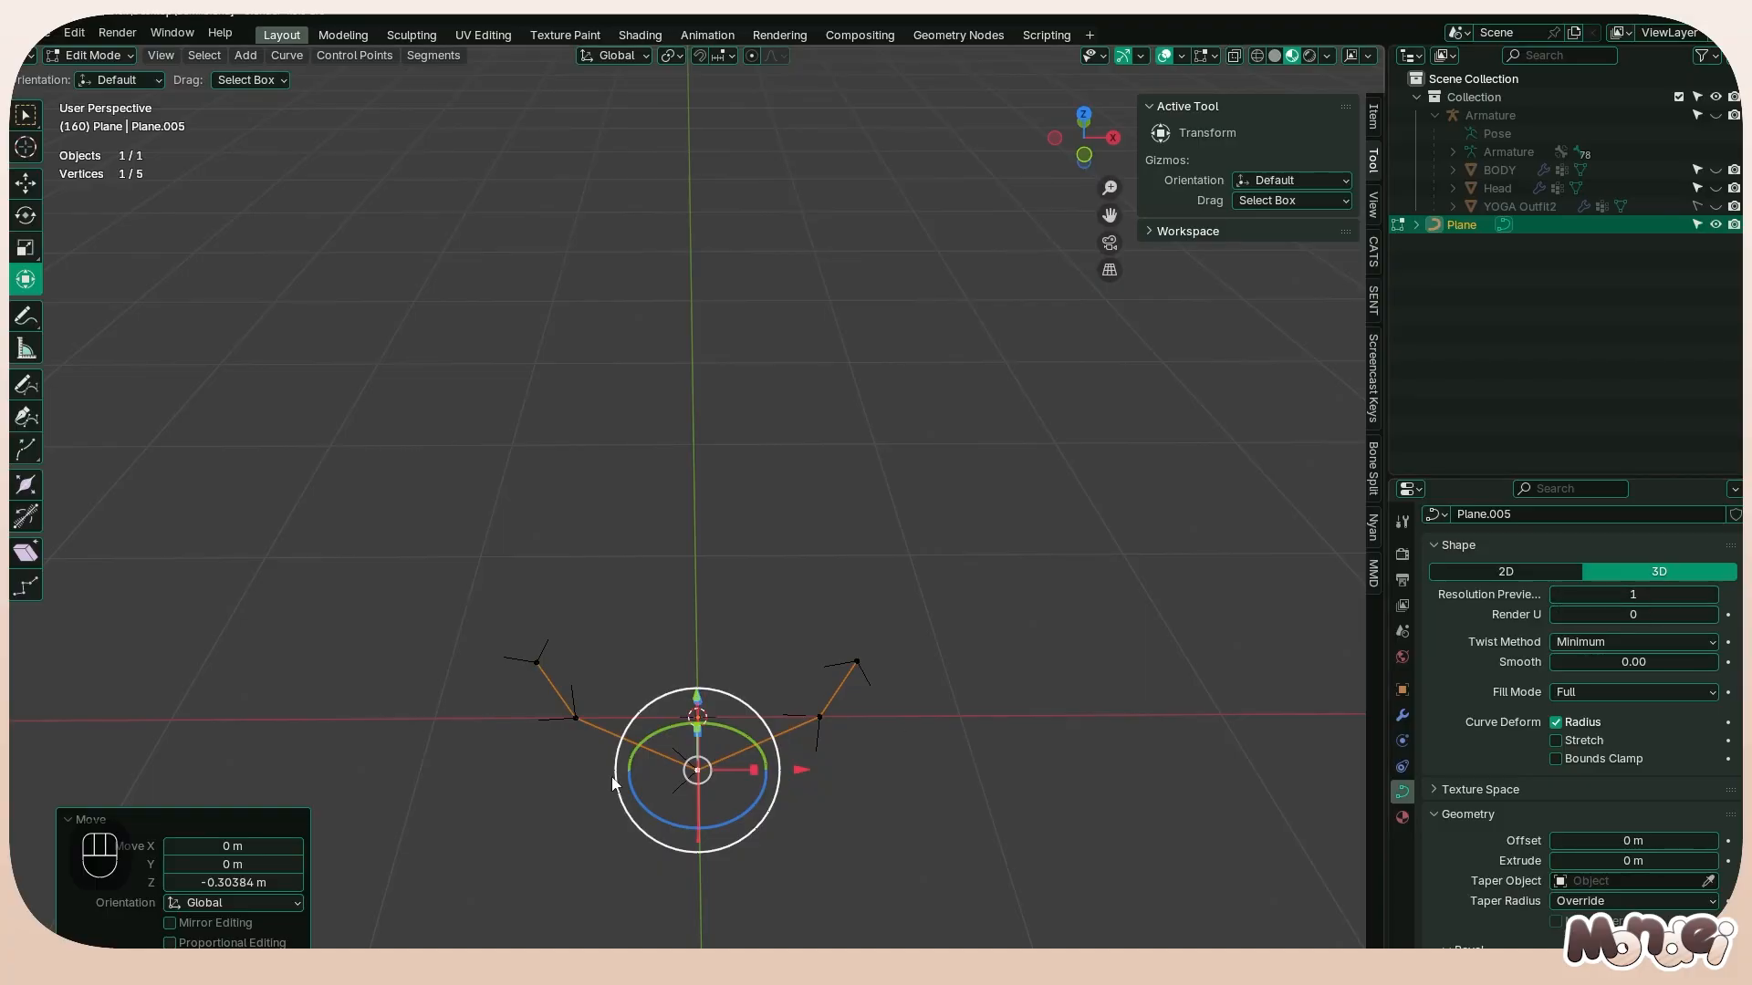
Undo the centre point's move and the subdivision, and return to Object Mode
{"action": "key", "text": "ctrl+z"}
{"action": "key", "text": "ctrl+z"}
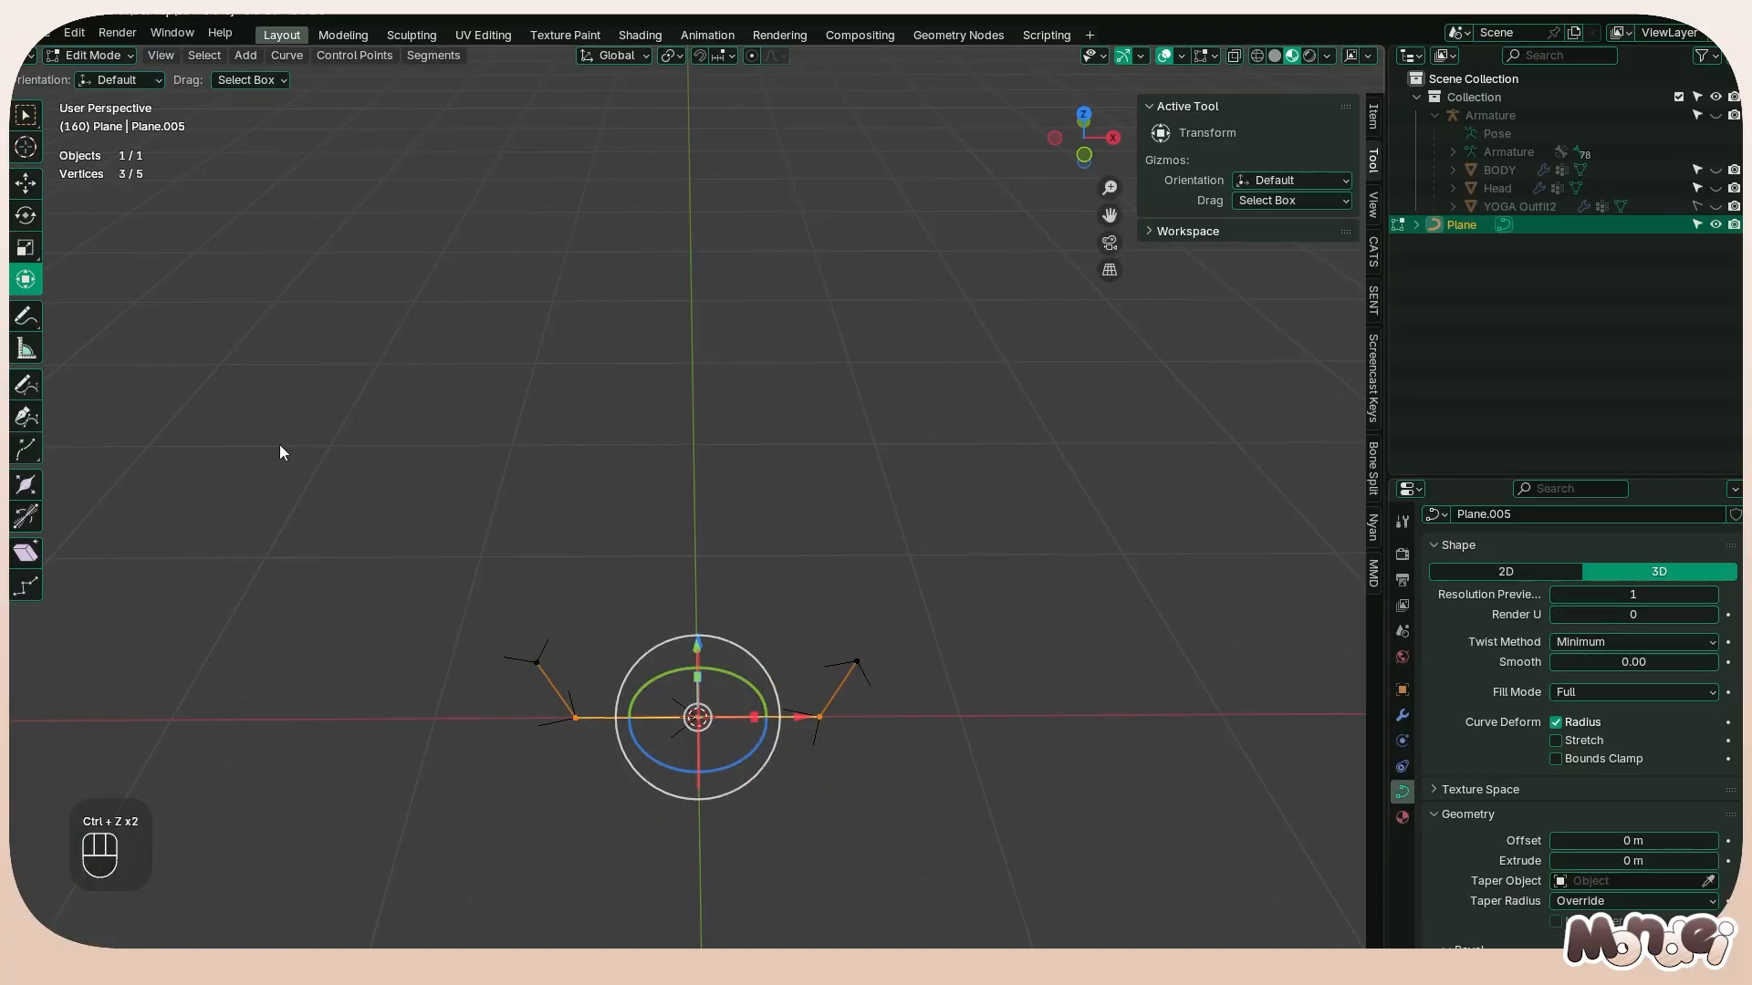
{"action": "key", "text": "ctrl+z"}
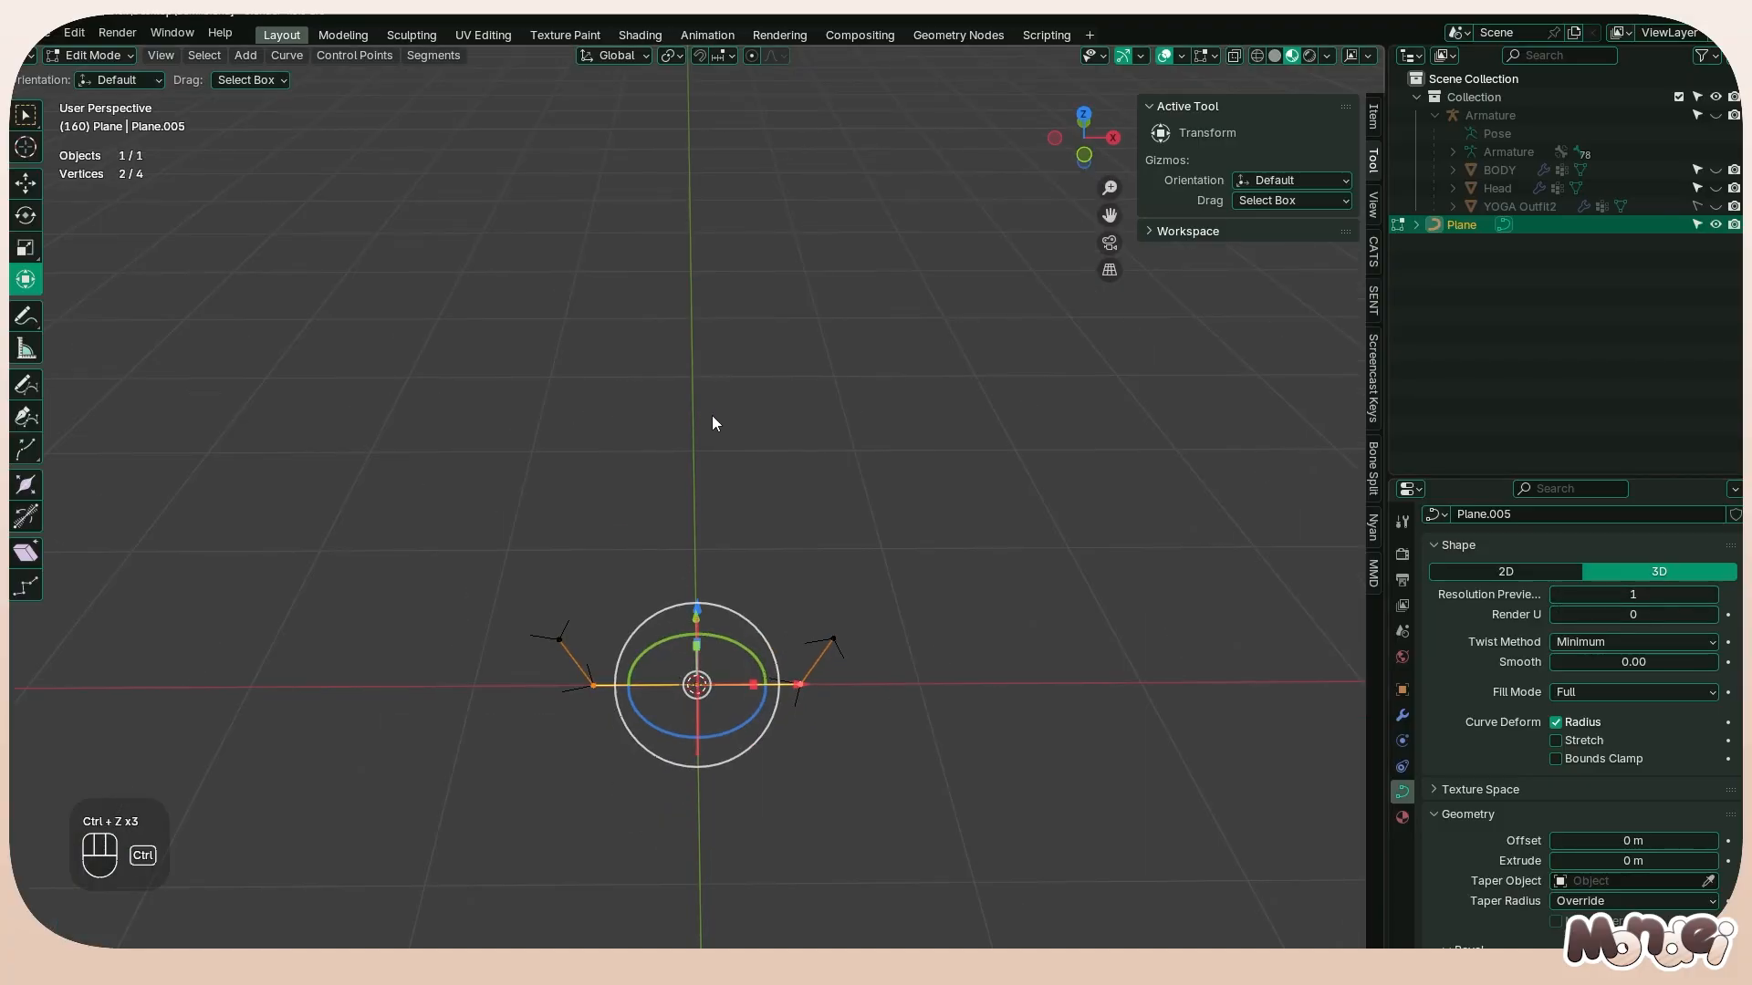
{"action": "key", "text": "Tab"}
{"action": "key", "text": "Tab"}
{"action": "key", "text": "Tab"}
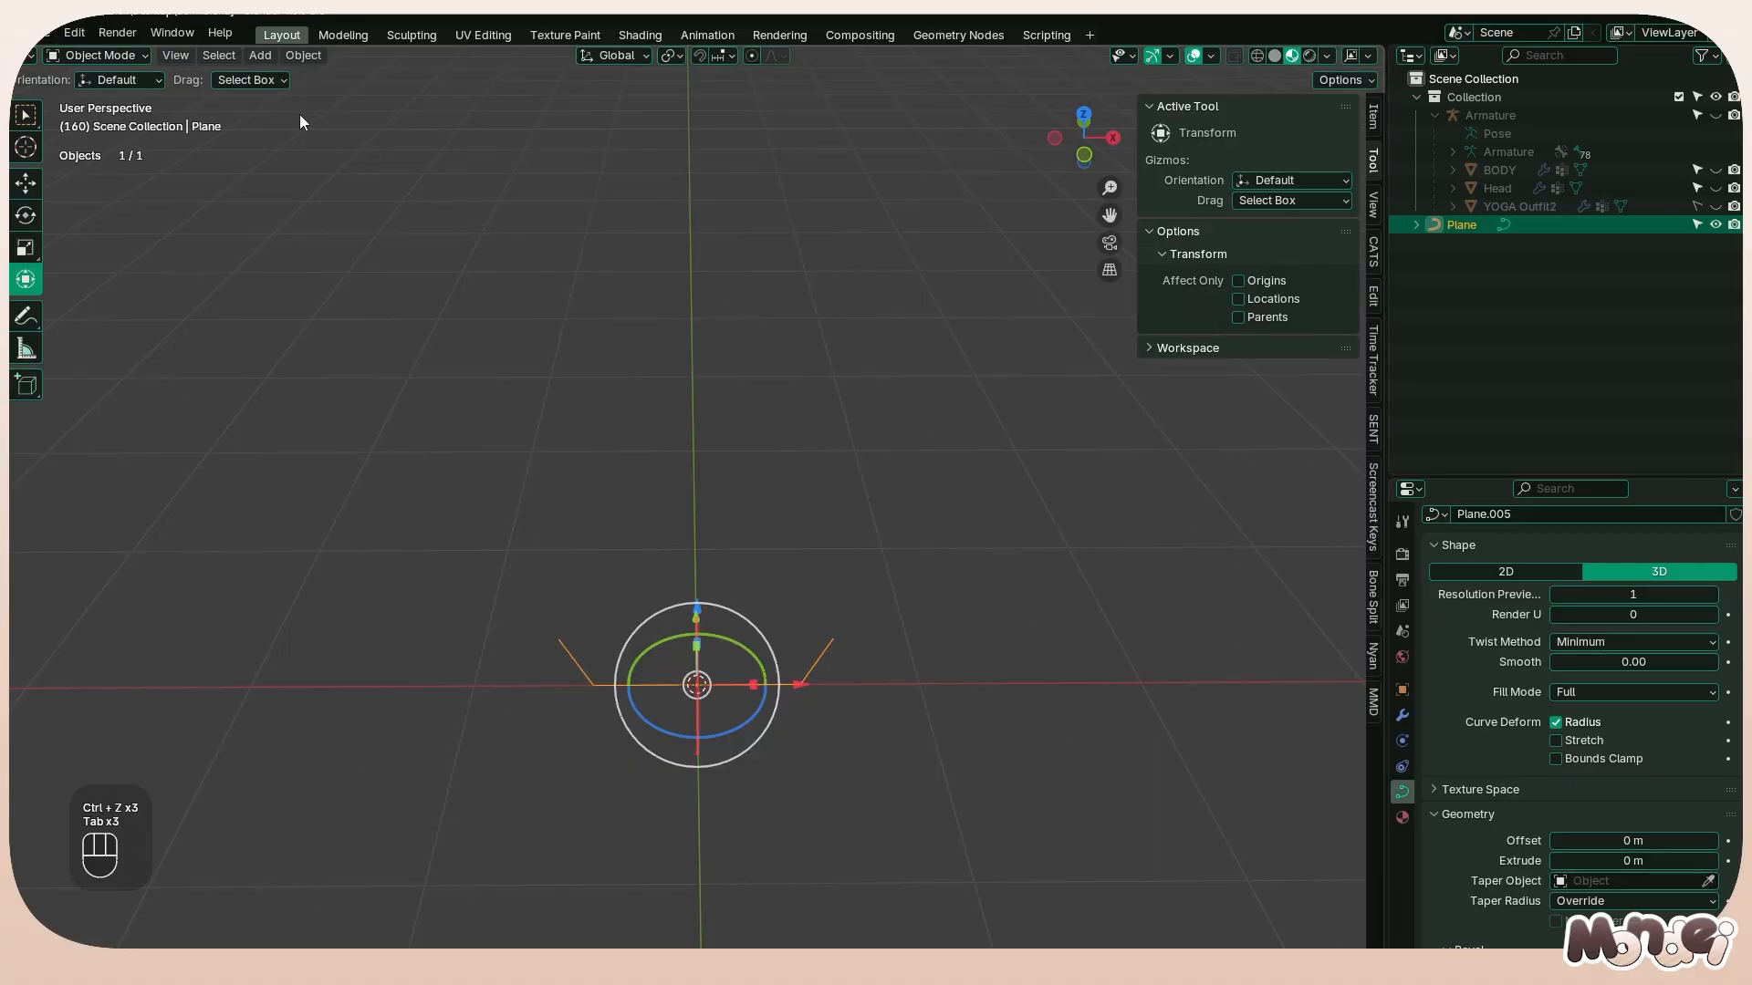
Add a path curve and set its preview resolution to 3
{"action": "left_click", "coordinate": [260, 54]}
{"action": "mouse_move", "coordinate": [306, 94]}
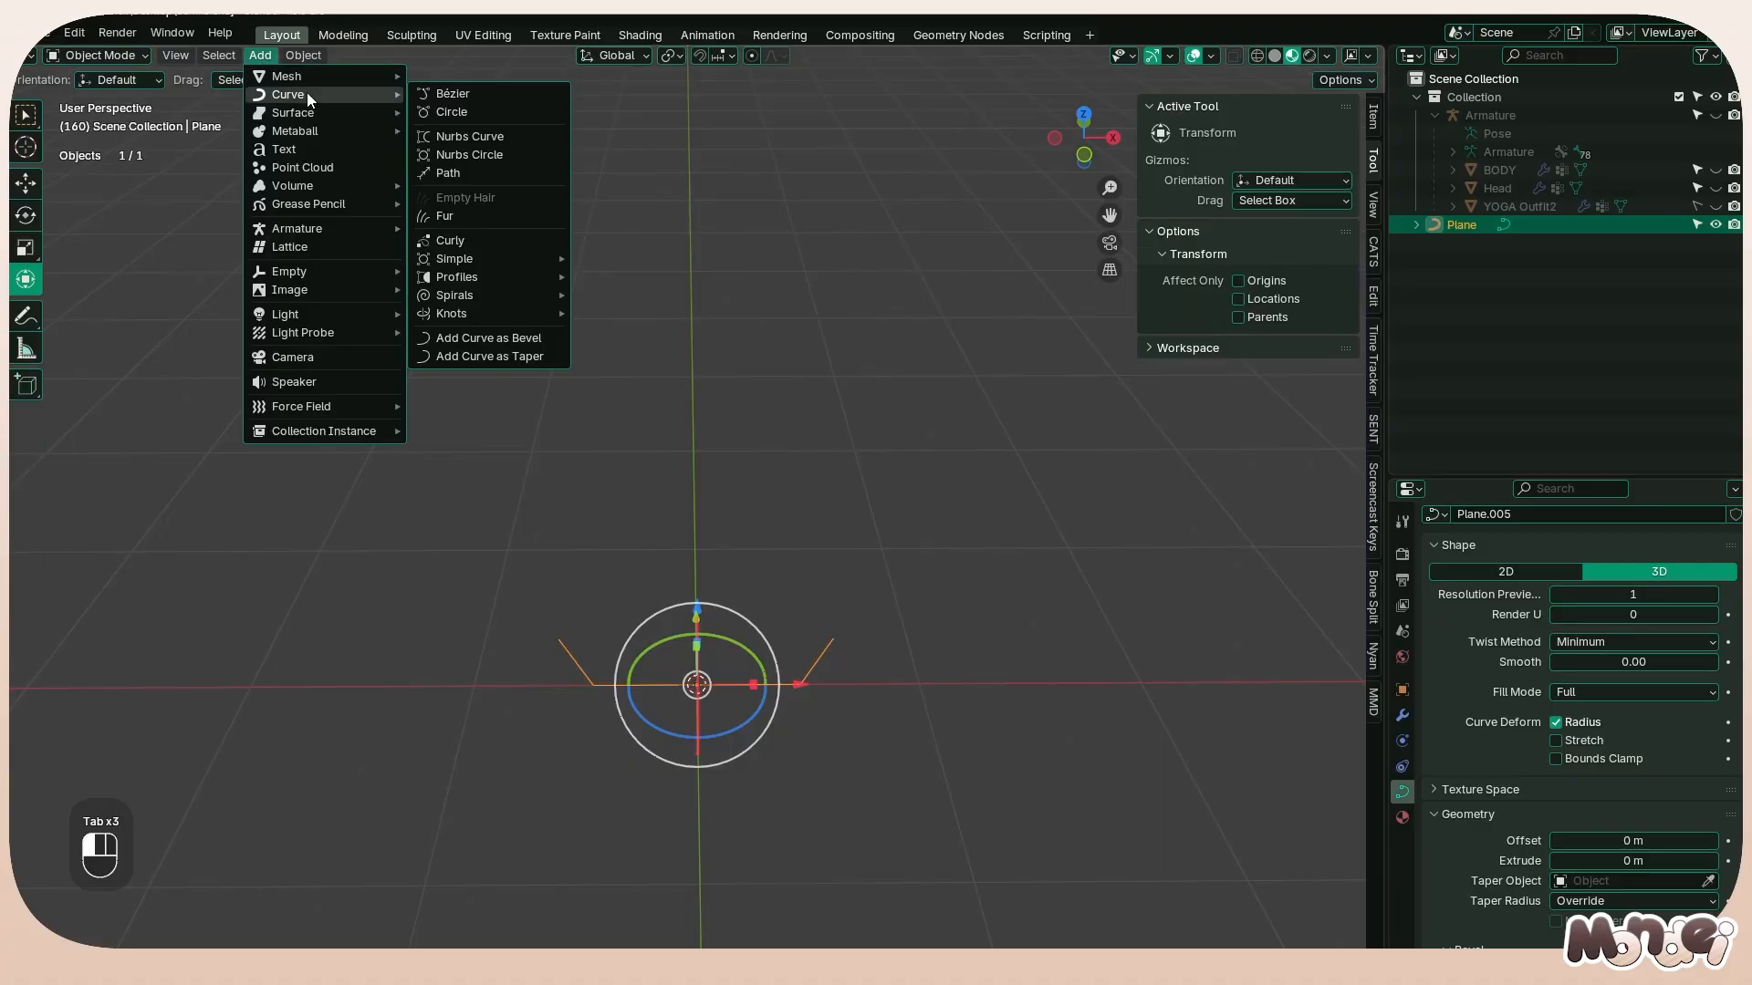
{"action": "left_click", "coordinate": [469, 172]}
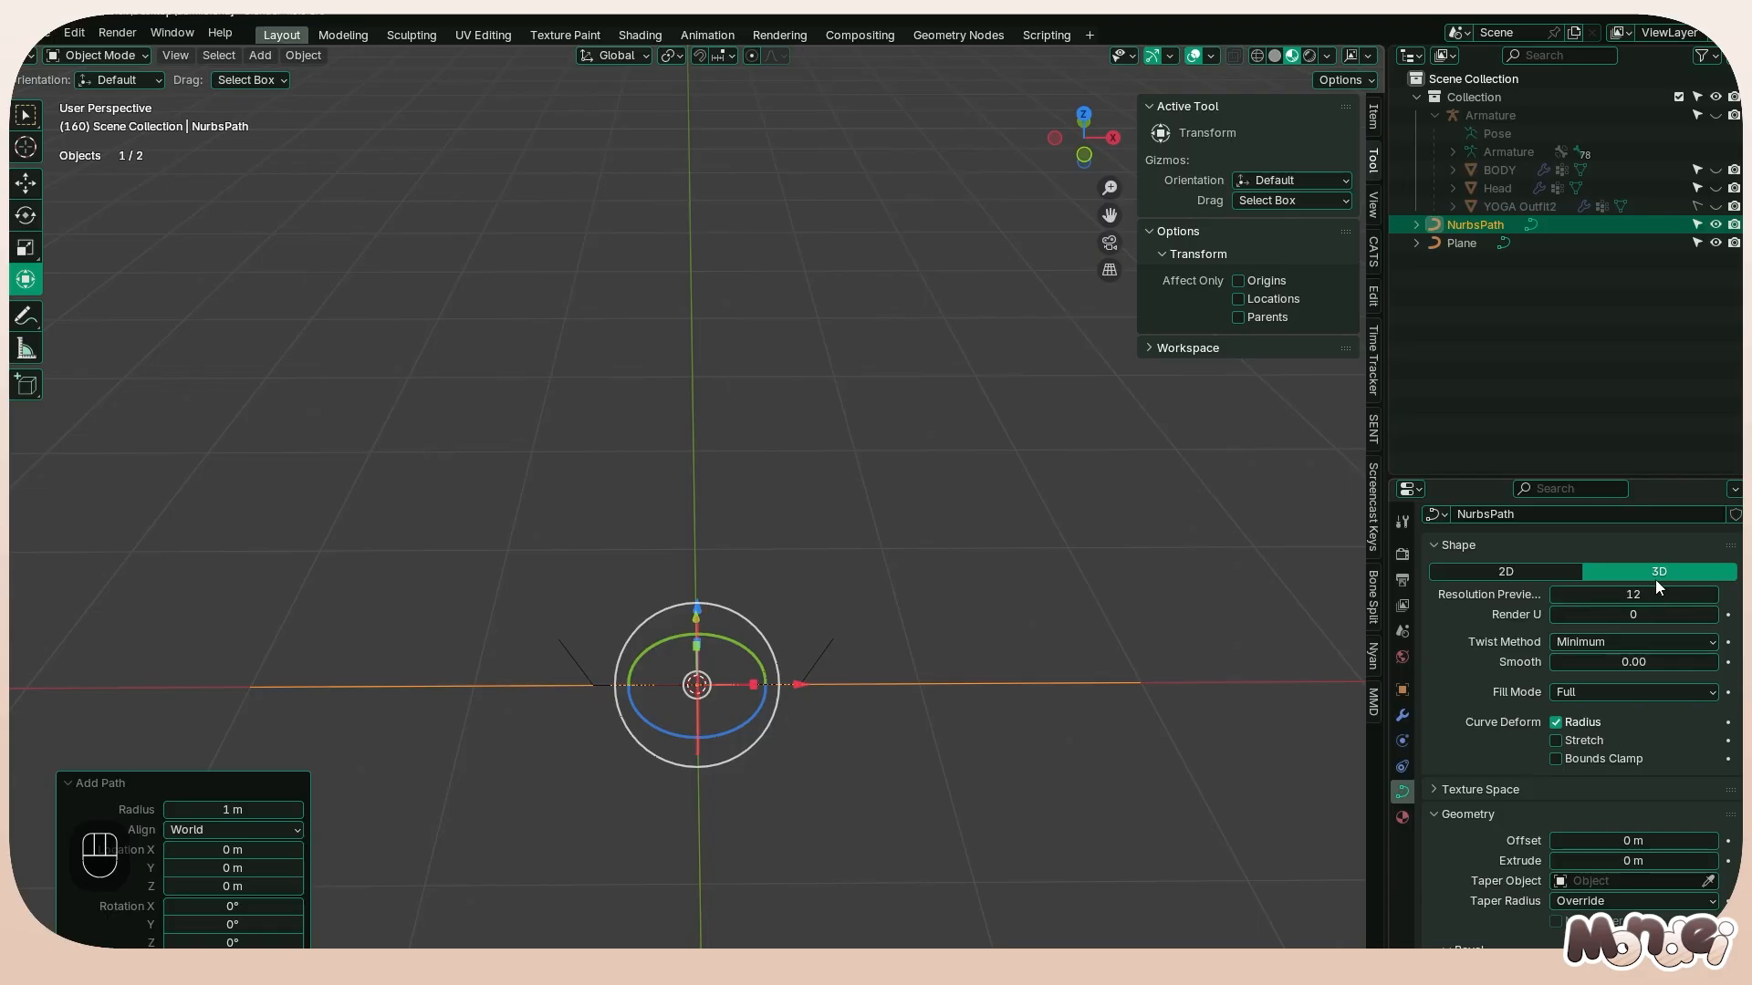
{"action": "left_click", "coordinate": [1627, 593]}
{"action": "type", "text": "3"}
{"action": "key", "text": "Return"}
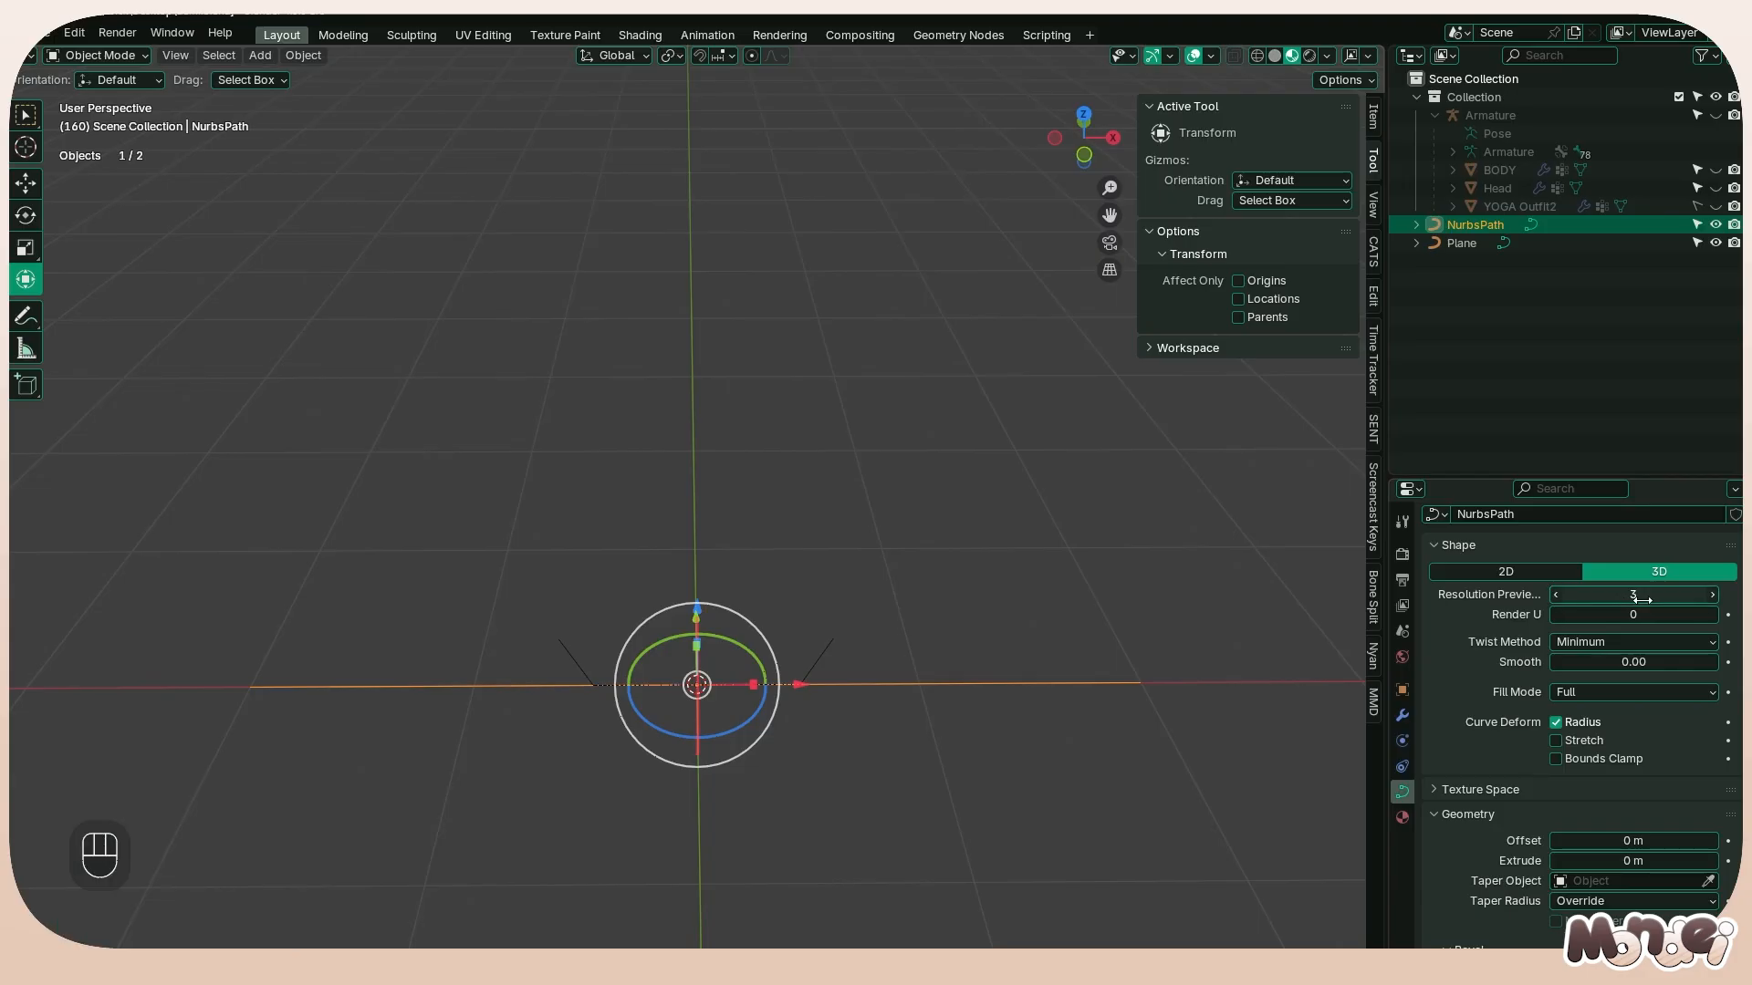
Set the path's bevel to Object mode with the Plane curve as its bevel object
{"action": "scroll", "coordinate": [1682, 807], "scroll_direction": "down", "scroll_amount": 5}
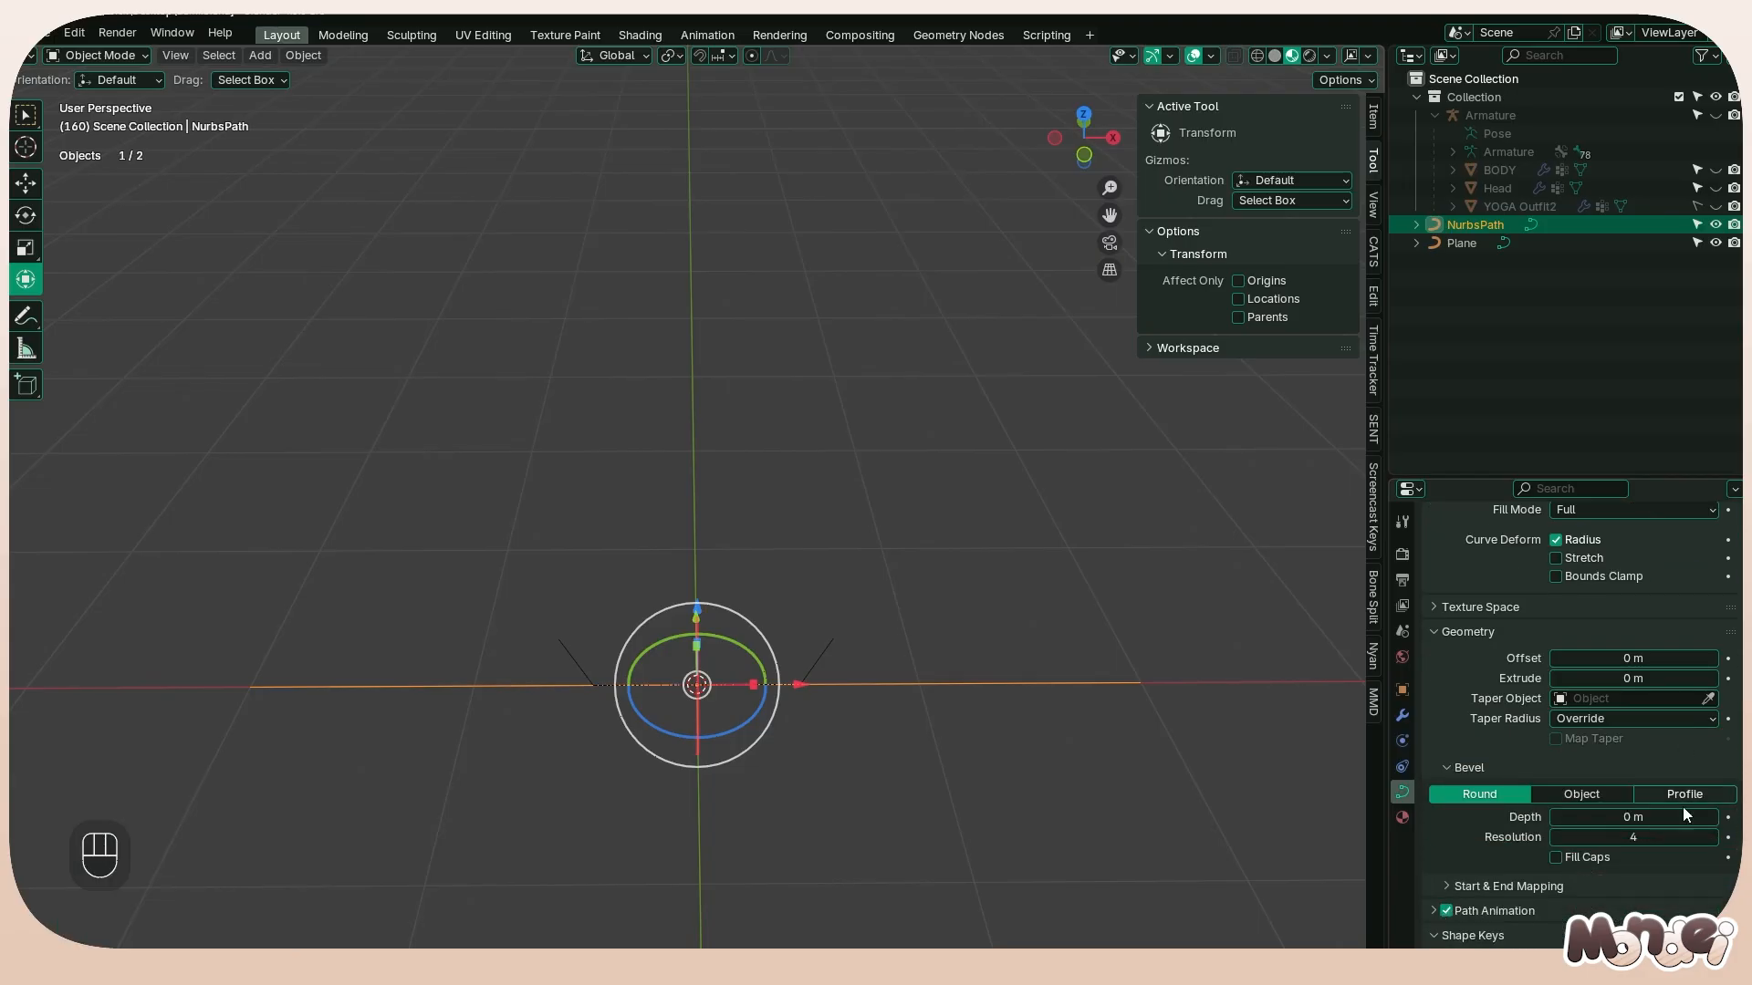
{"action": "left_click", "coordinate": [1581, 794]}
{"action": "left_click", "coordinate": [1624, 817]}
{"action": "left_click", "coordinate": [1561, 626]}
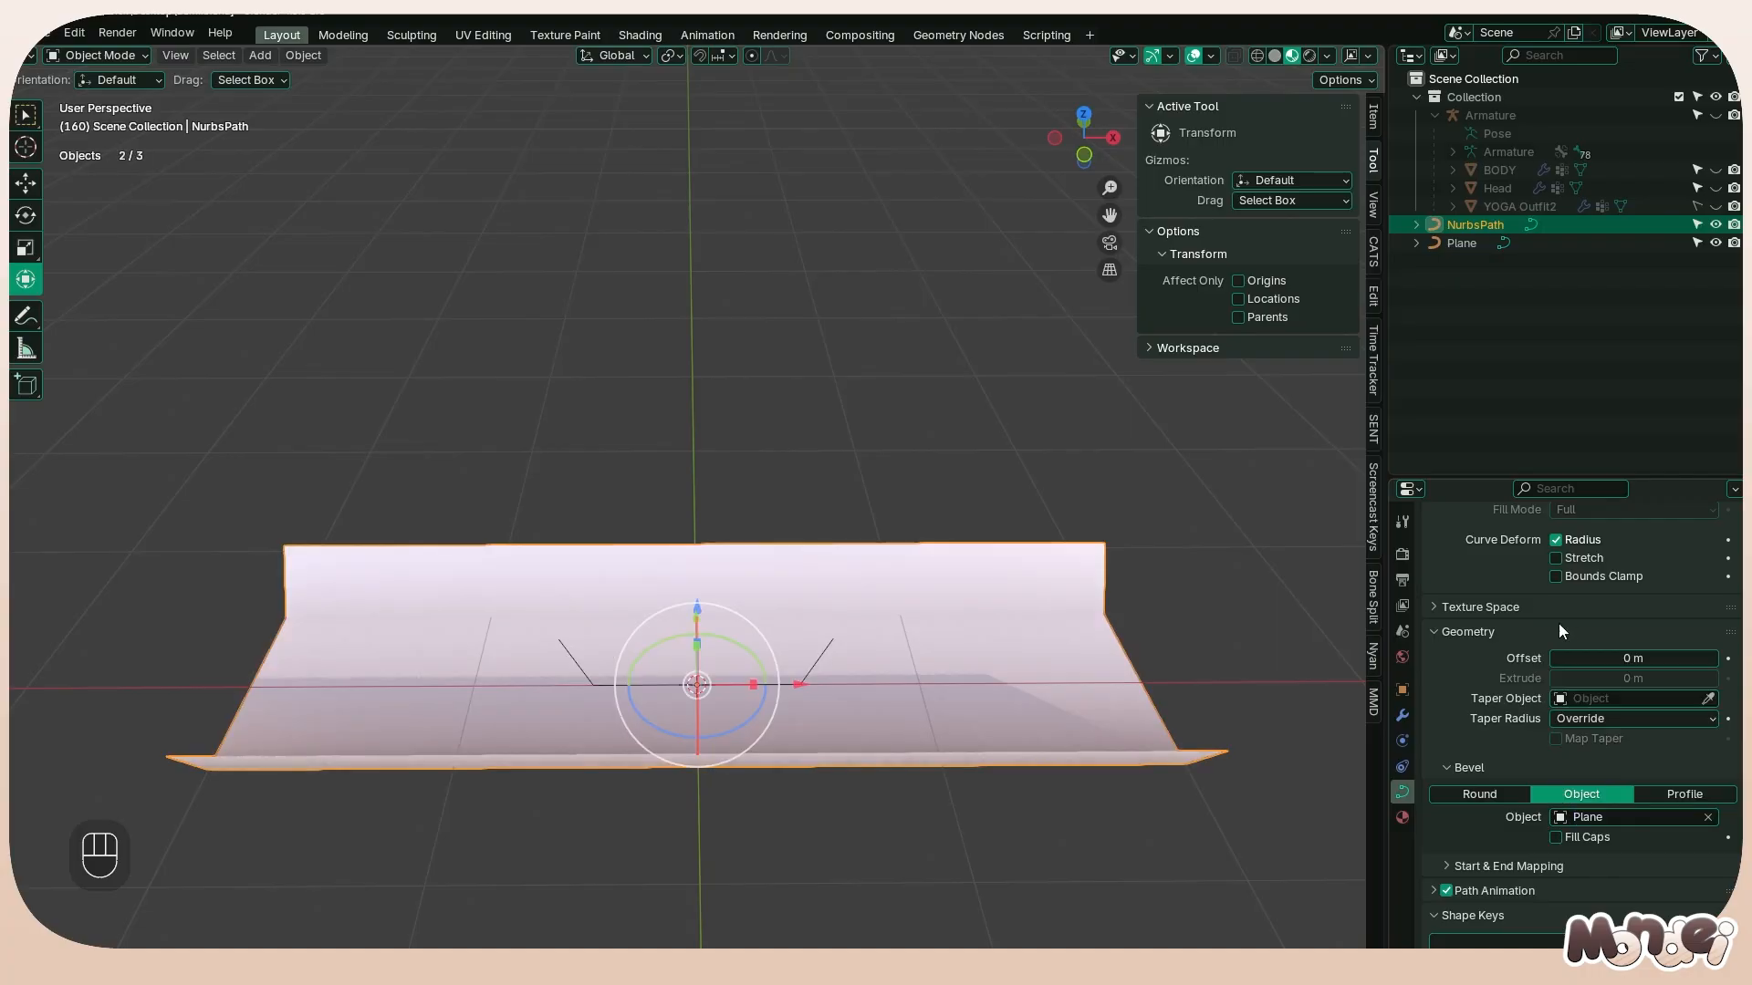
Show the viewport in wireframe shading and view the bevelled path's segments
{"action": "scroll", "coordinate": [1564, 693], "scroll_direction": "up", "scroll_amount": 6}
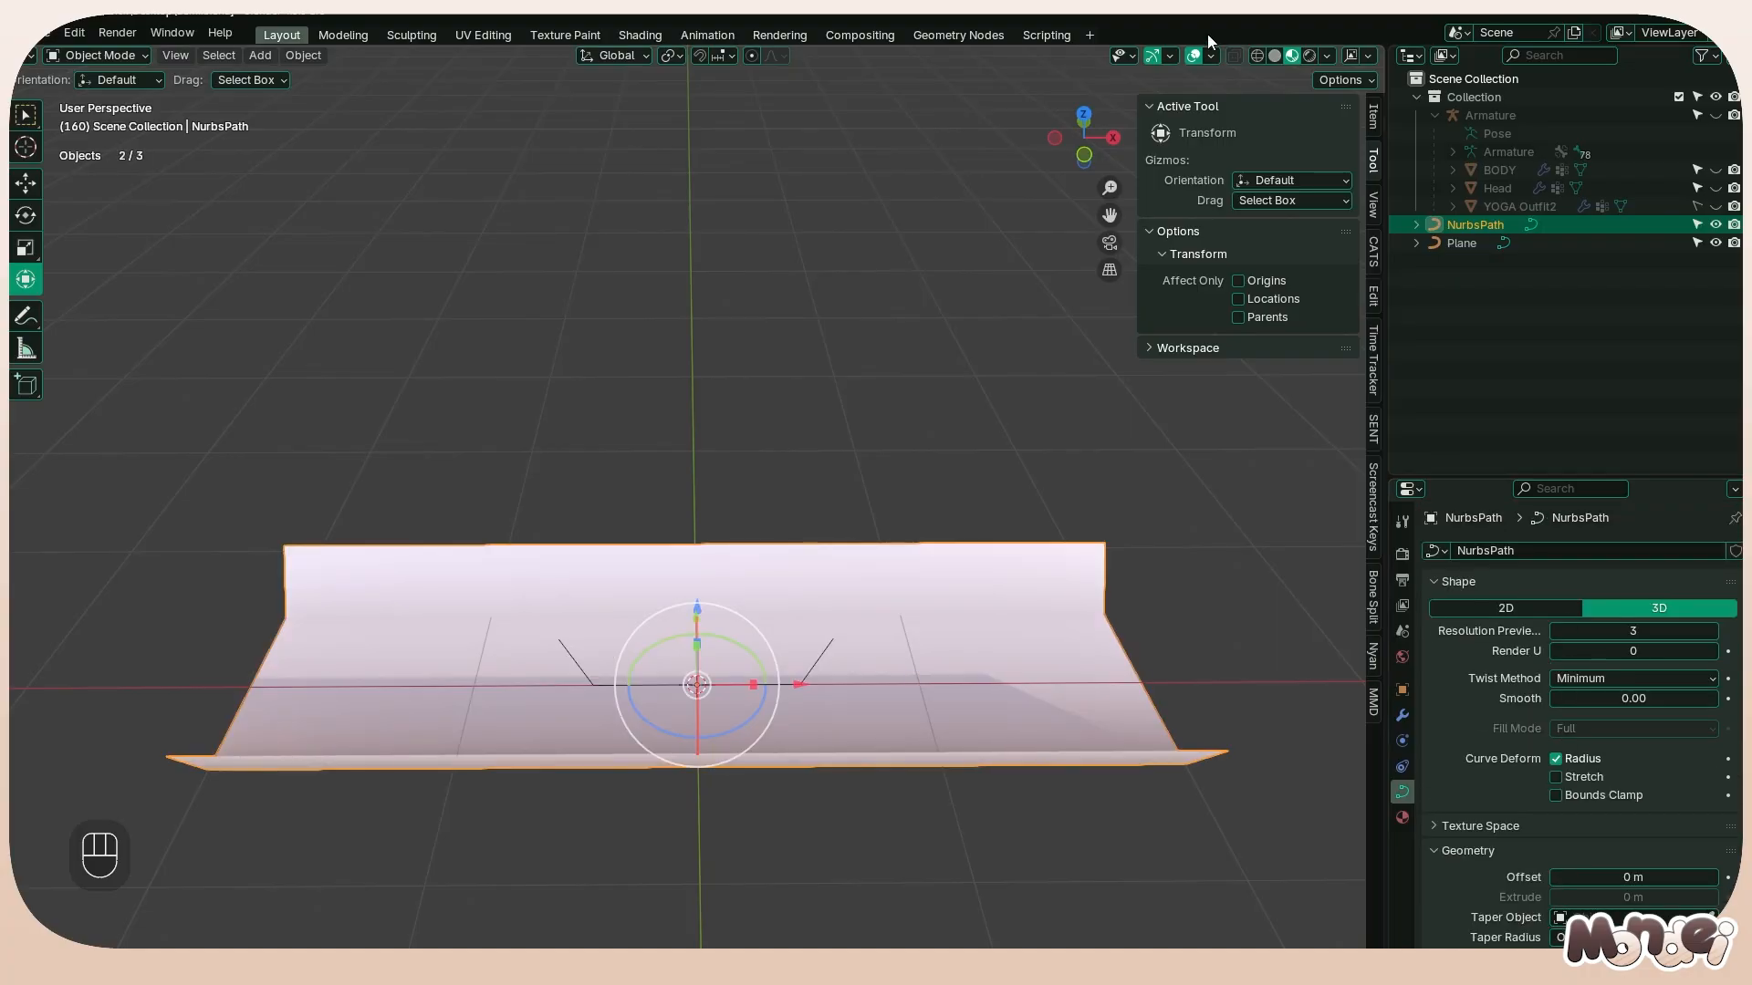
{"action": "left_click", "coordinate": [1257, 56]}
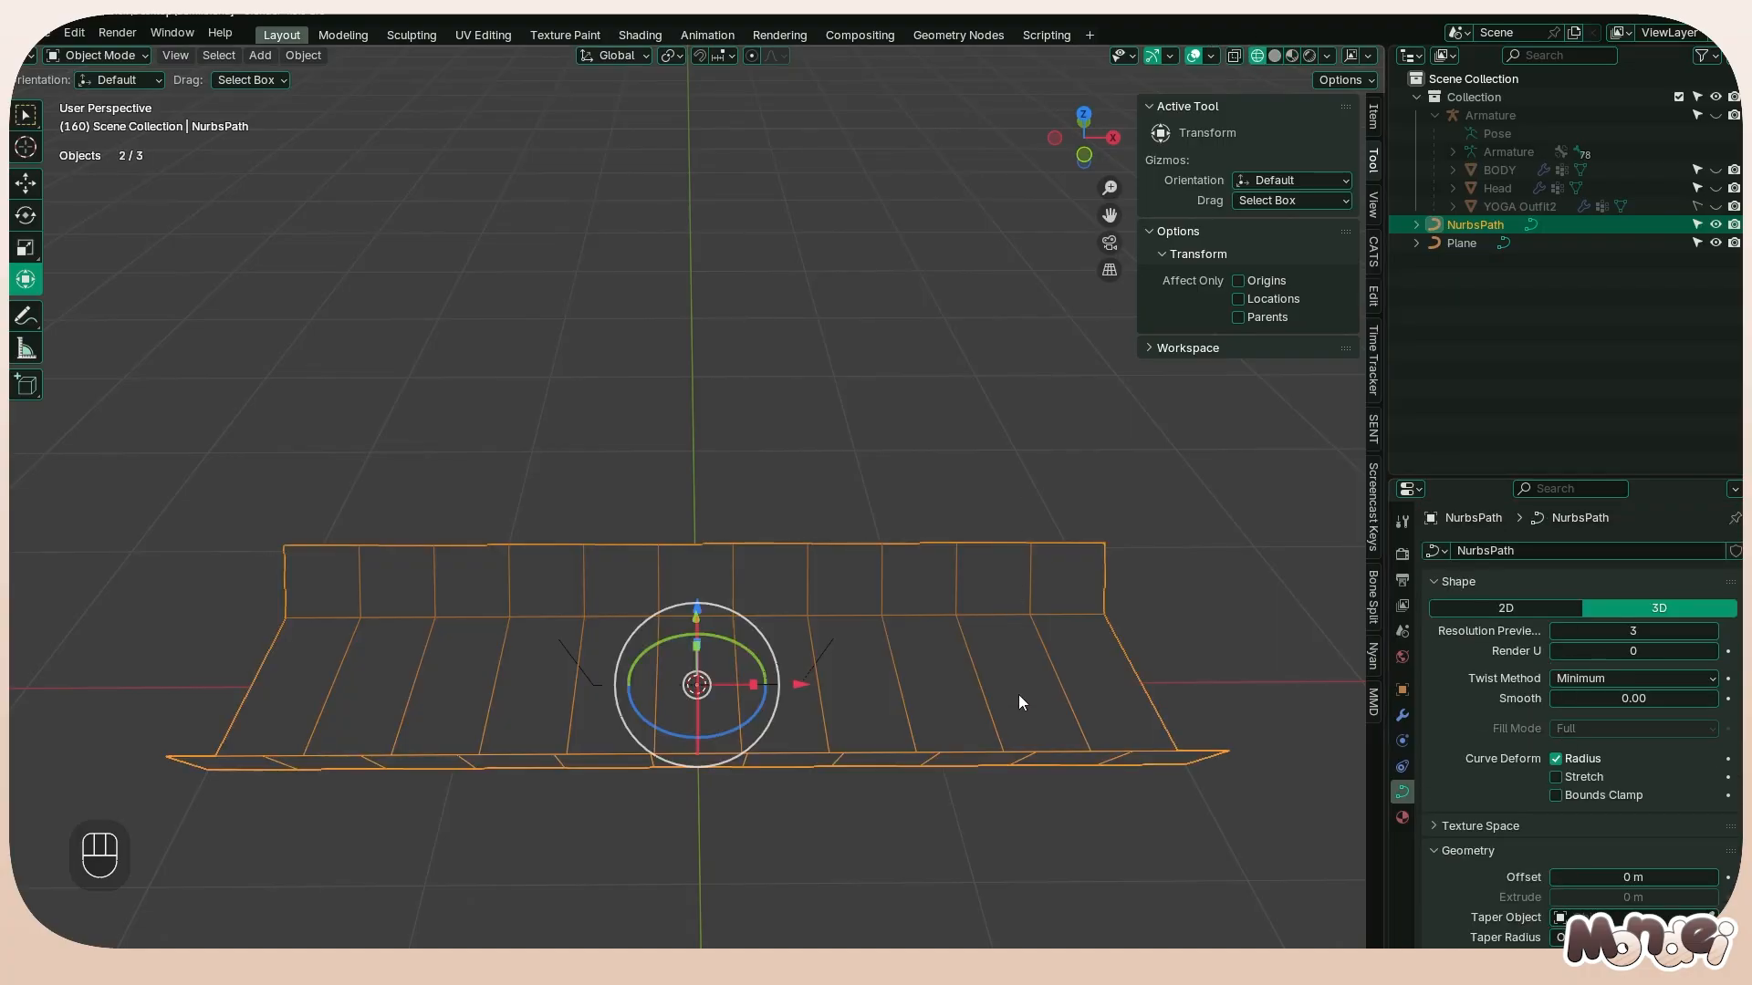
{"action": "middle_click_drag", "start_coordinate": [1019, 693], "coordinate": [1027, 494]}
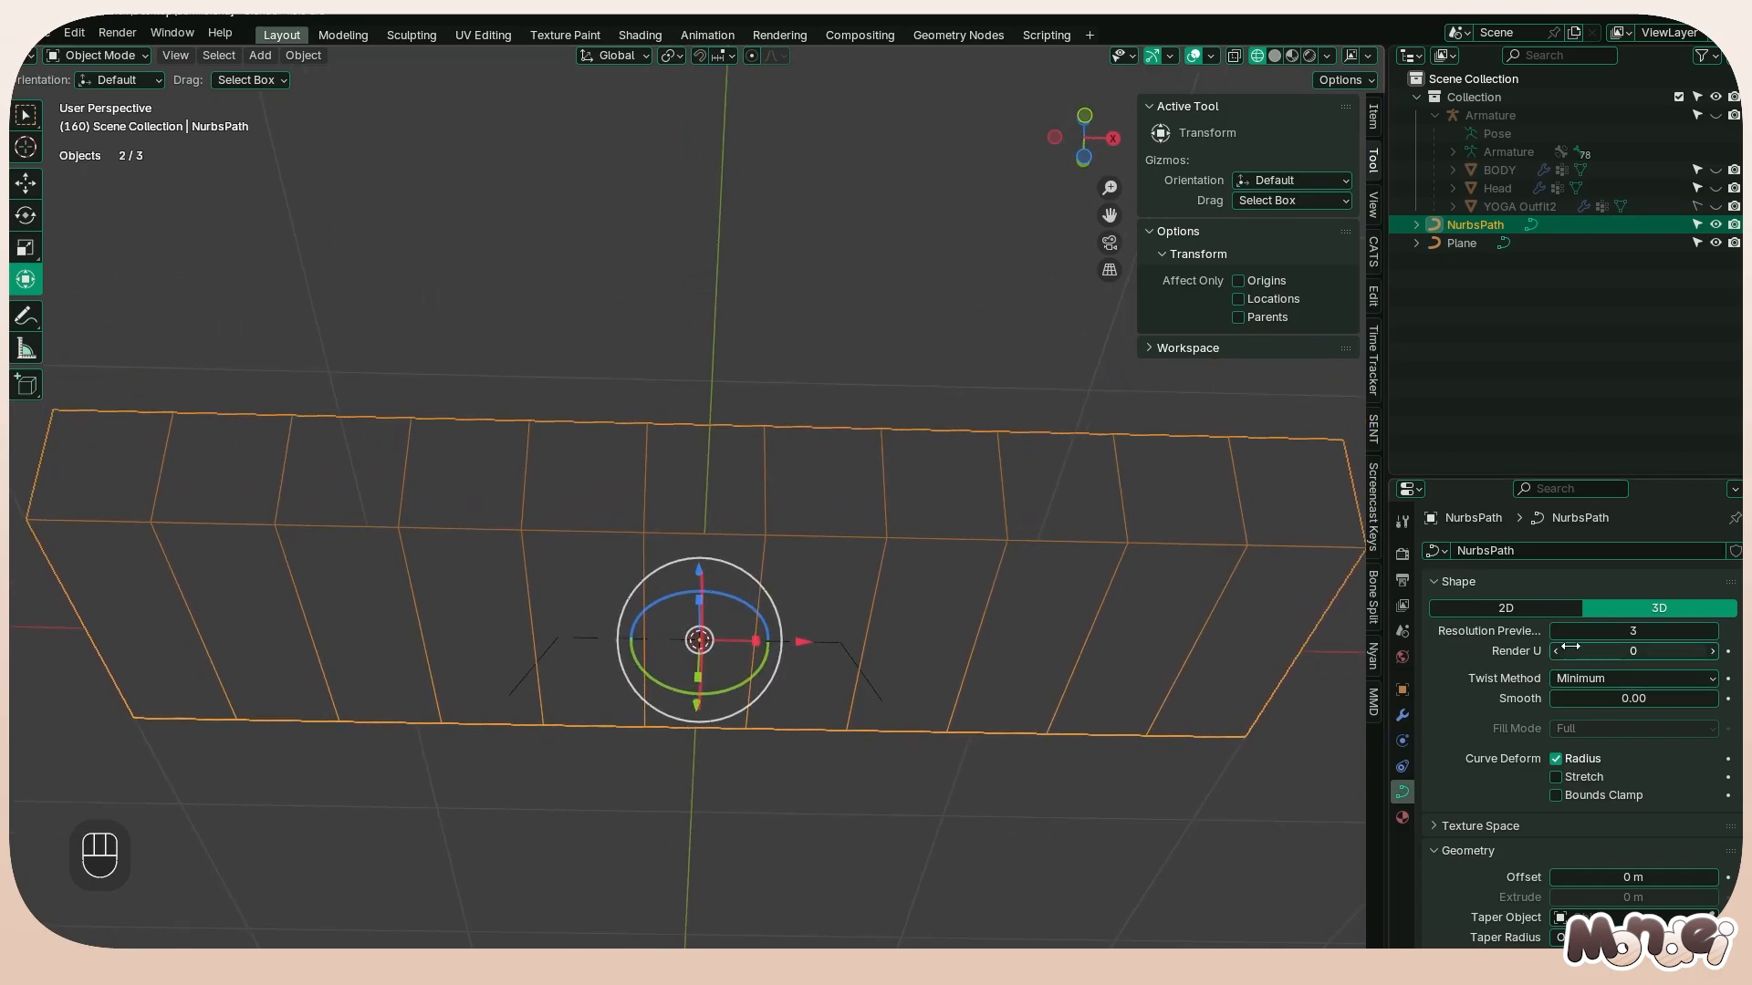
{"action": "middle_click_drag", "start_coordinate": [1186, 644], "coordinate": [844, 584]}
{"action": "scroll", "coordinate": [845, 585], "scroll_direction": "down", "scroll_amount": 4}
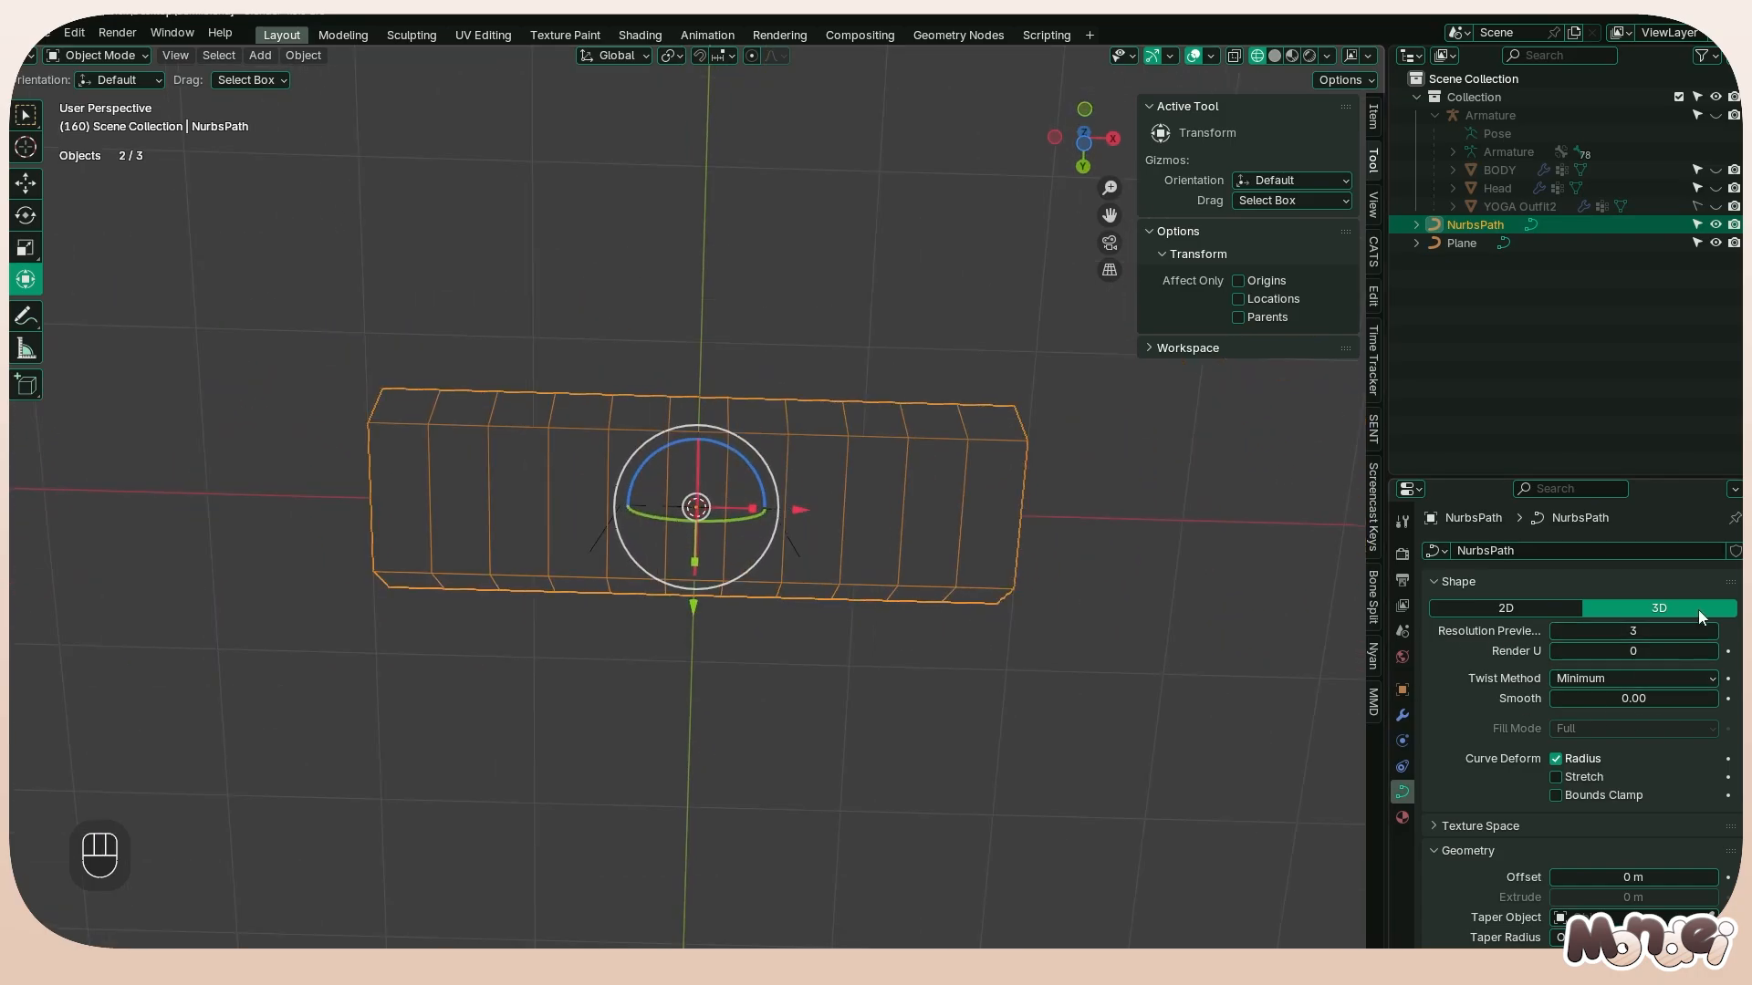
Try a preview resolution of 8 on the path, and set it back to 3
{"action": "mouse_move", "coordinate": [1669, 632]}
{"action": "left_mouse_down"}
{"action": "mouse_move", "coordinate": [1703, 631]}
{"action": "mouse_move", "coordinate": [1681, 631]}
{"action": "left_mouse_up"}
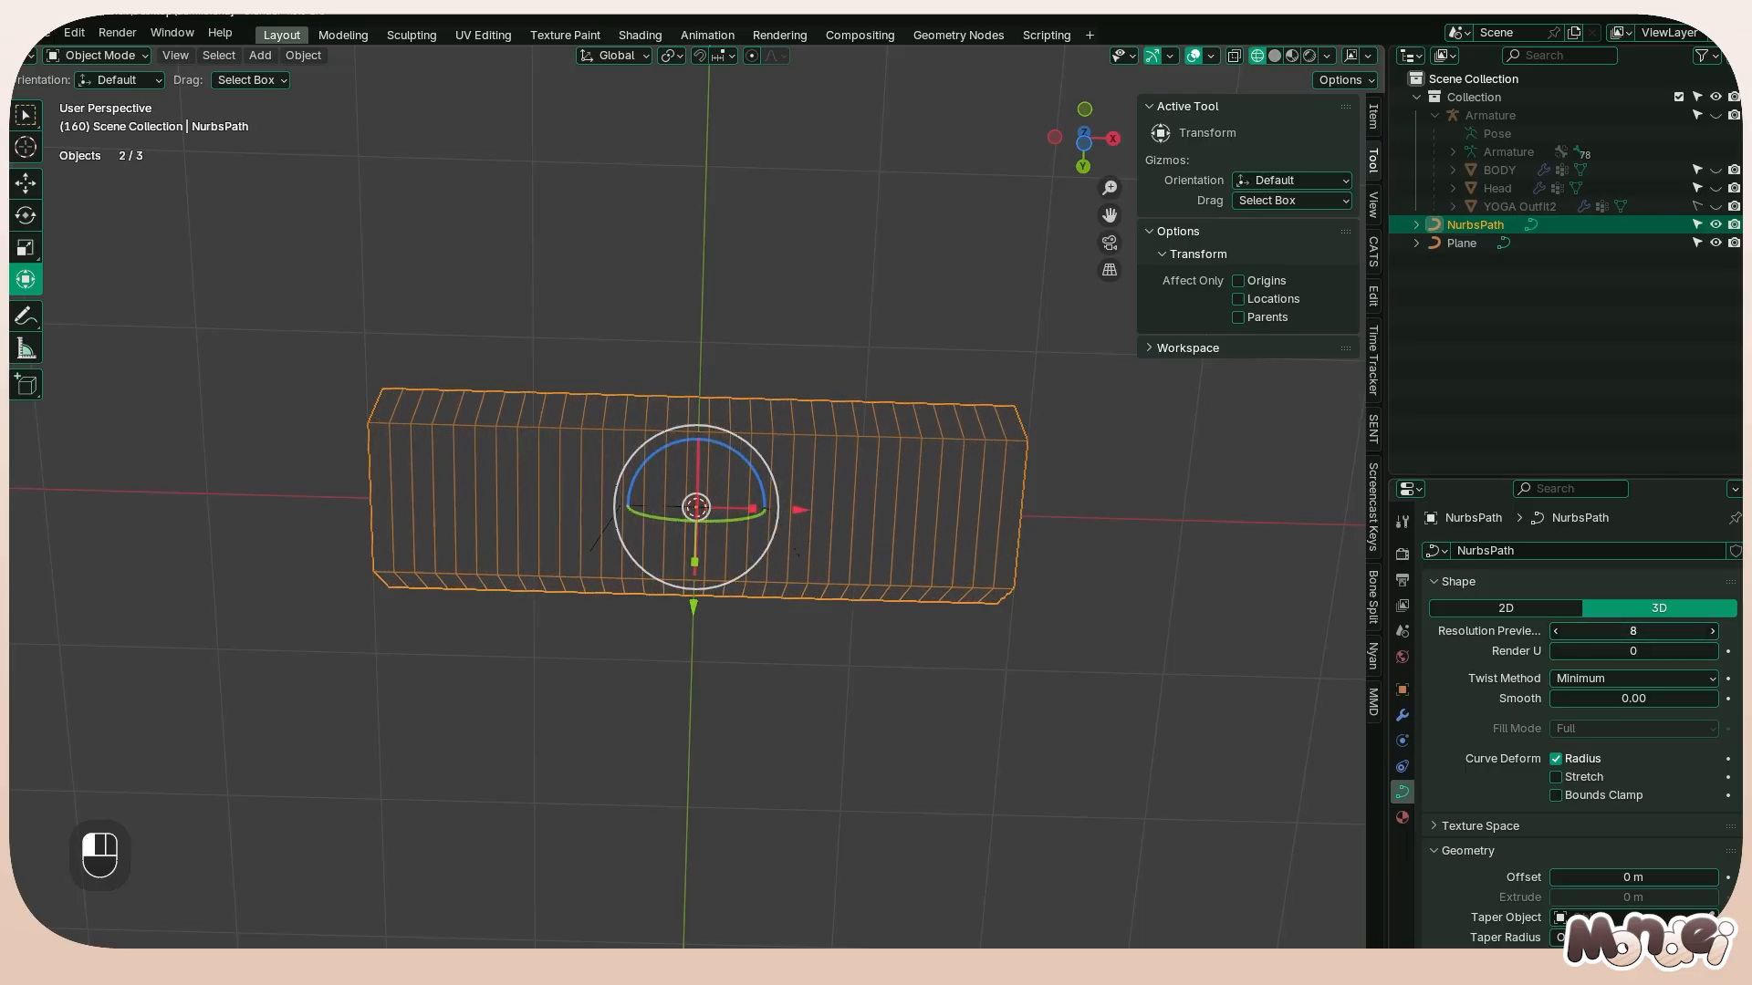
{"action": "double_click", "coordinate": [1657, 631]}
{"action": "type", "text": "3"}
{"action": "key", "text": "Return"}
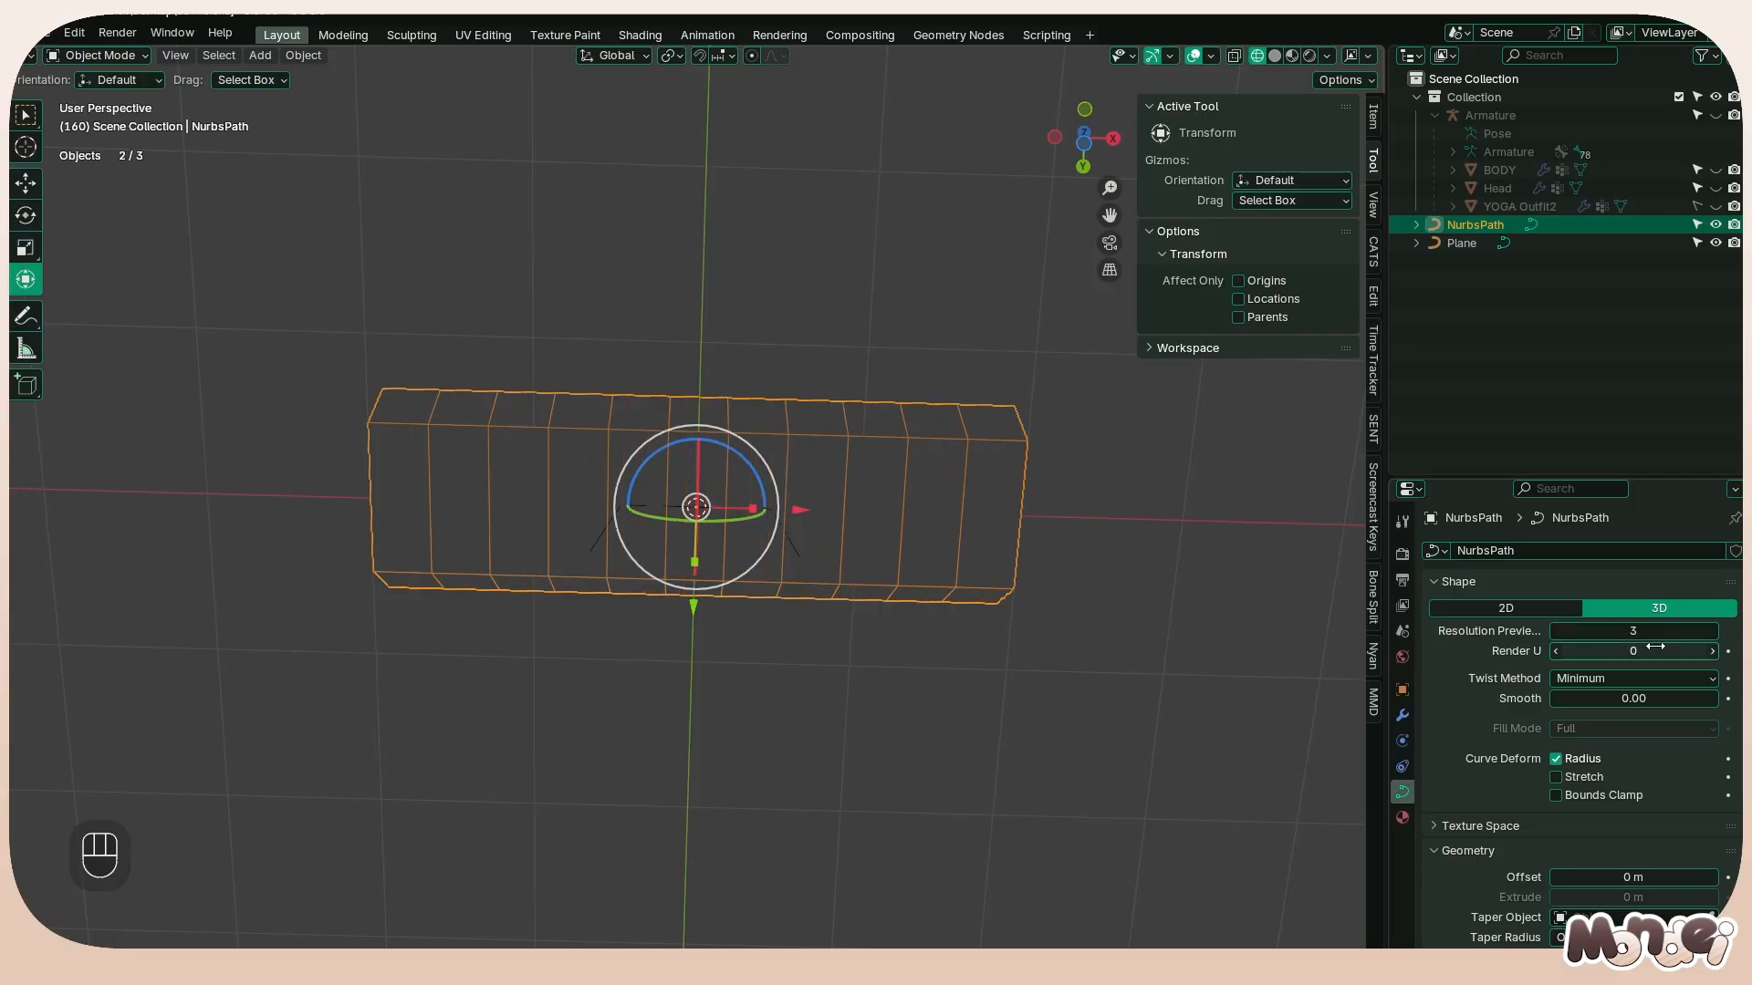
Rotate the path 90° about Z and 90° about X so that it stands upright in front view
{"action": "middle_click_drag", "start_coordinate": [848, 351], "coordinate": [454, 668]}
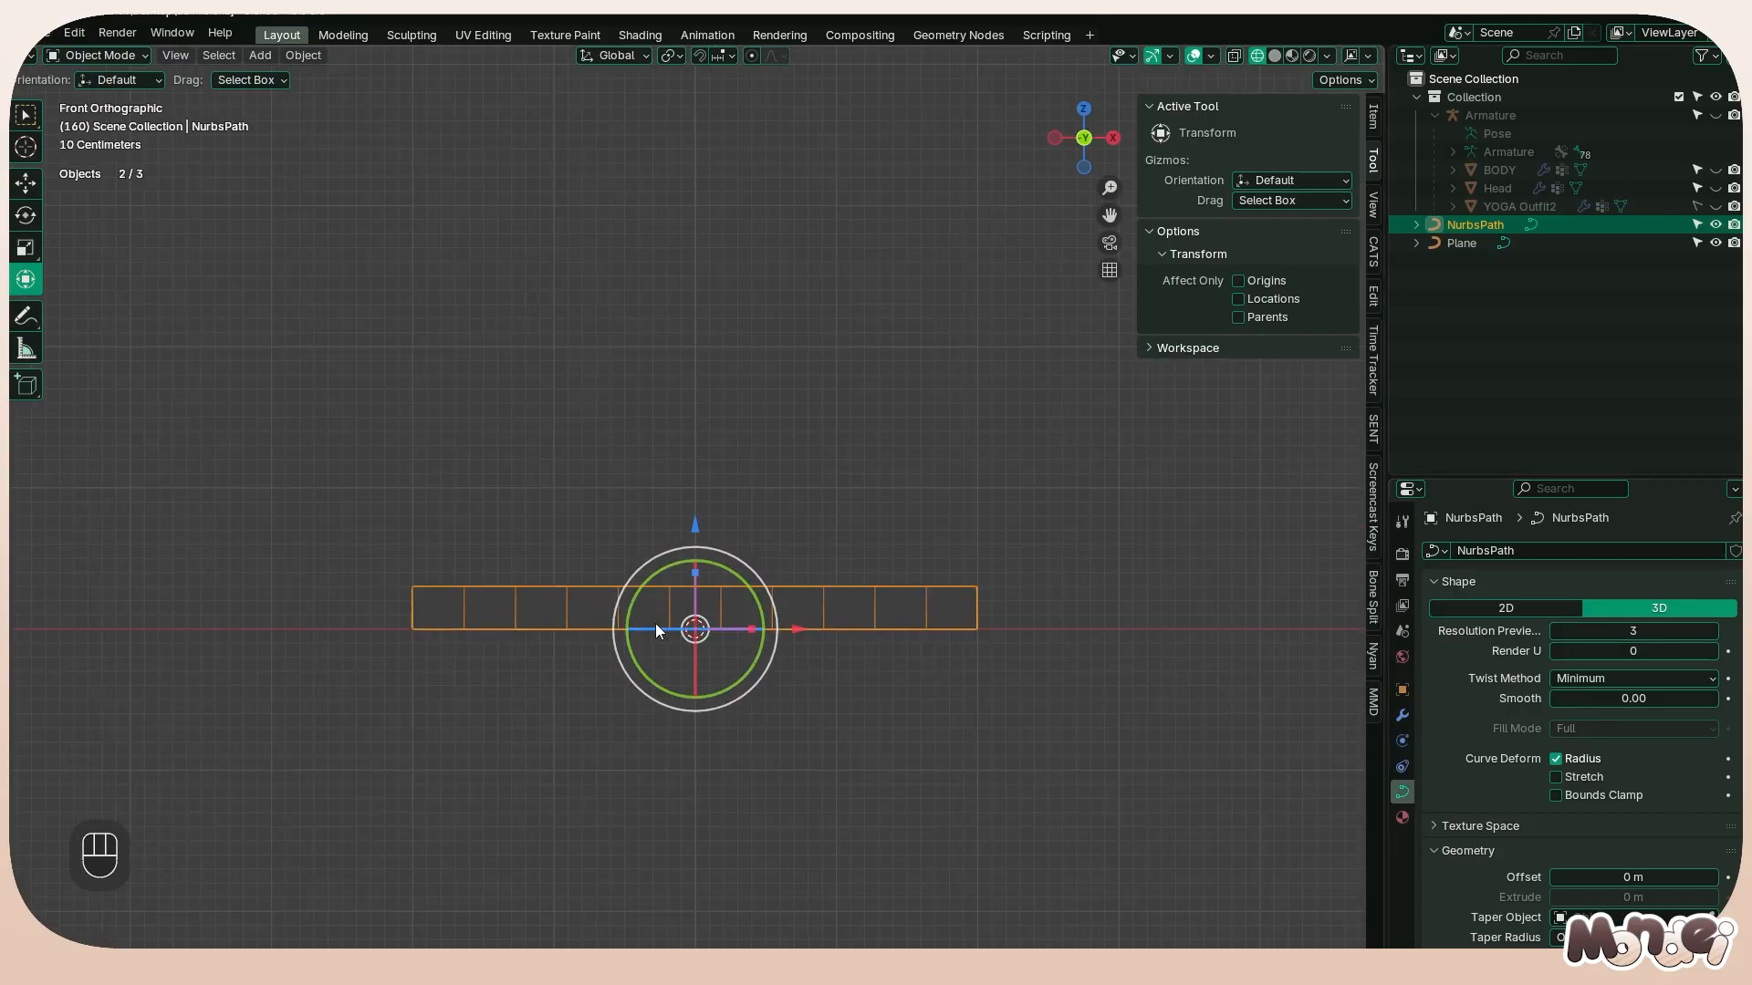
{"action": "left_click_drag", "start_coordinate": [657, 630], "coordinate": [715, 633]}
{"action": "type", "text": "0-"}
{"action": "left_click_drag", "start_coordinate": [650, 629], "coordinate": [699, 621]}
{"action": "type", "text": "90"}
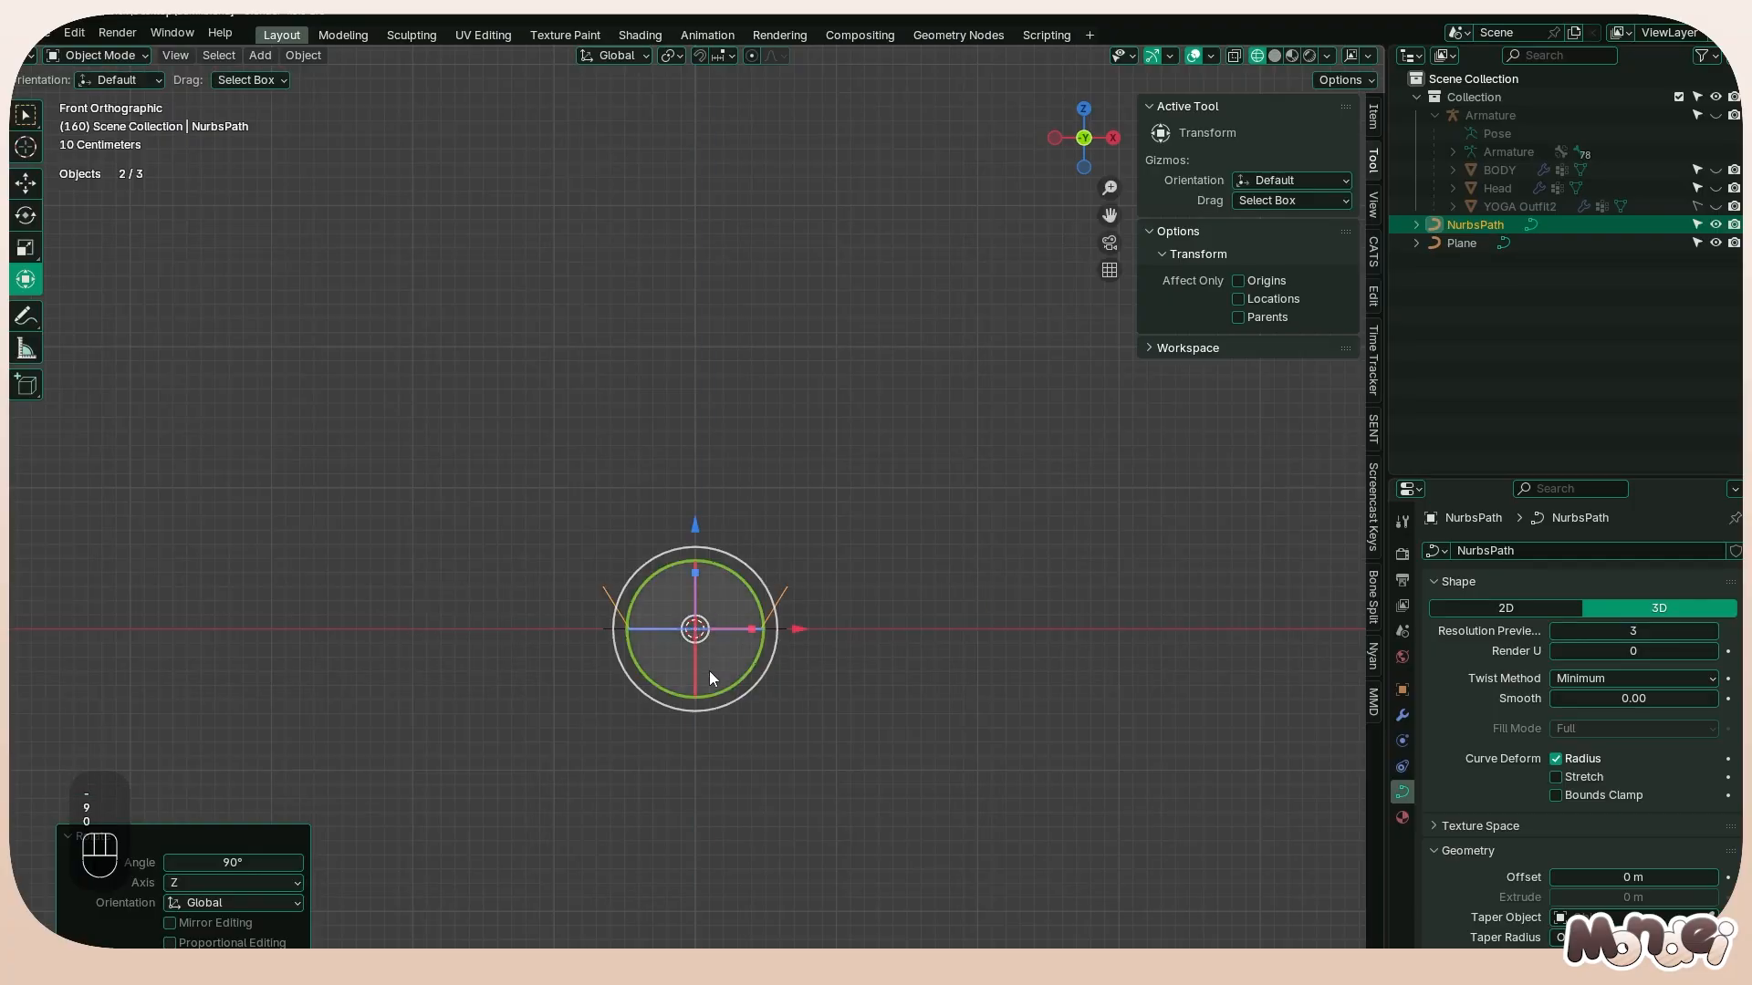
{"action": "type", "text": "90"}
{"action": "left_click_drag", "start_coordinate": [695, 684], "coordinate": [699, 624]}
Check the curve normals overlay in Edit Mode by turning it off and on again
{"action": "key", "text": "Tab"}
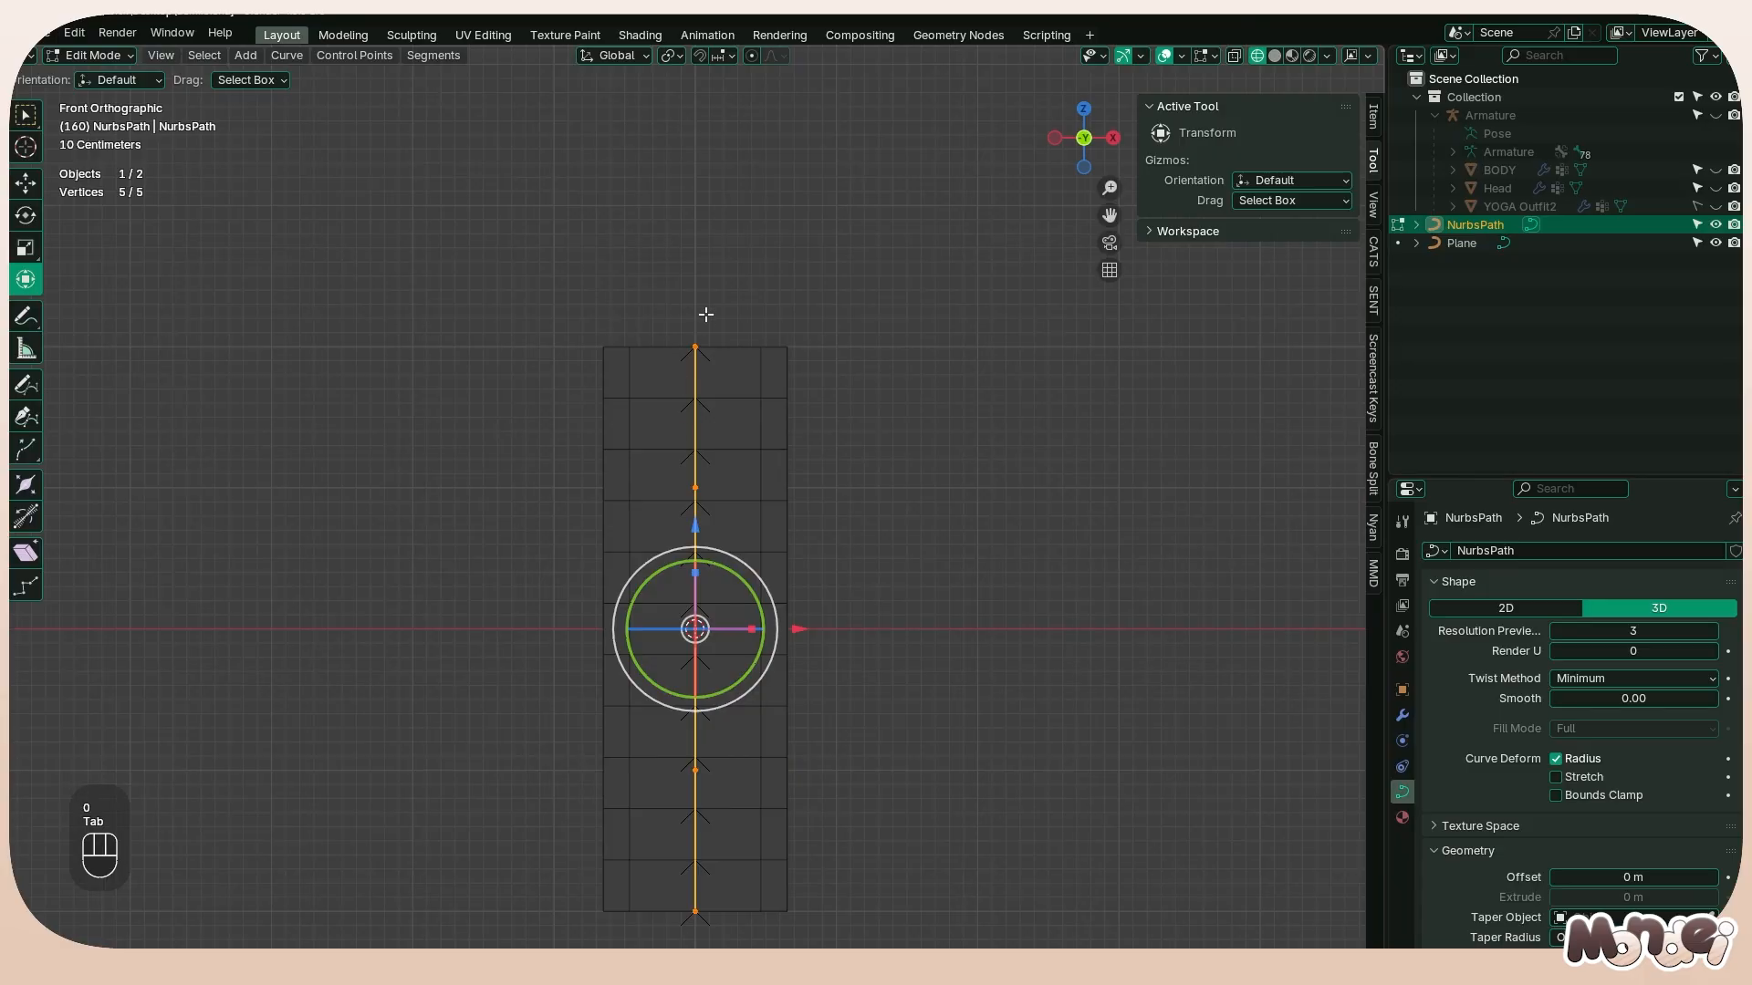
{"action": "left_click", "coordinate": [1212, 56]}
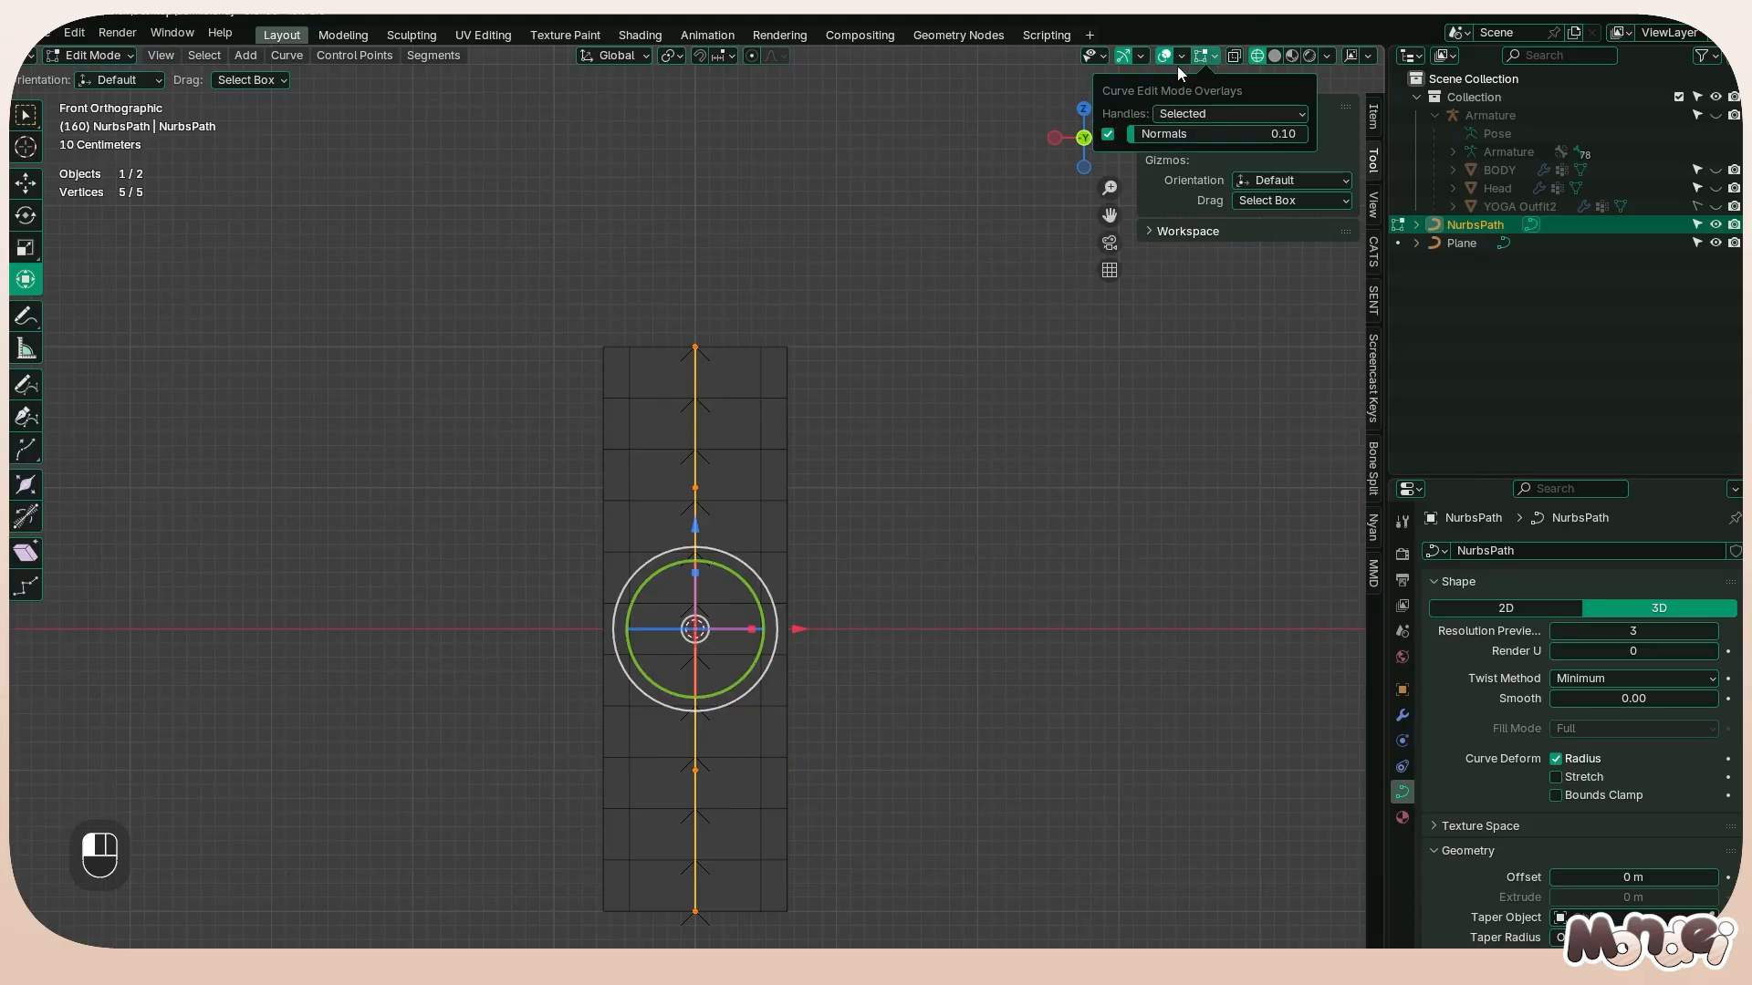
{"action": "left_click", "coordinate": [1181, 57]}
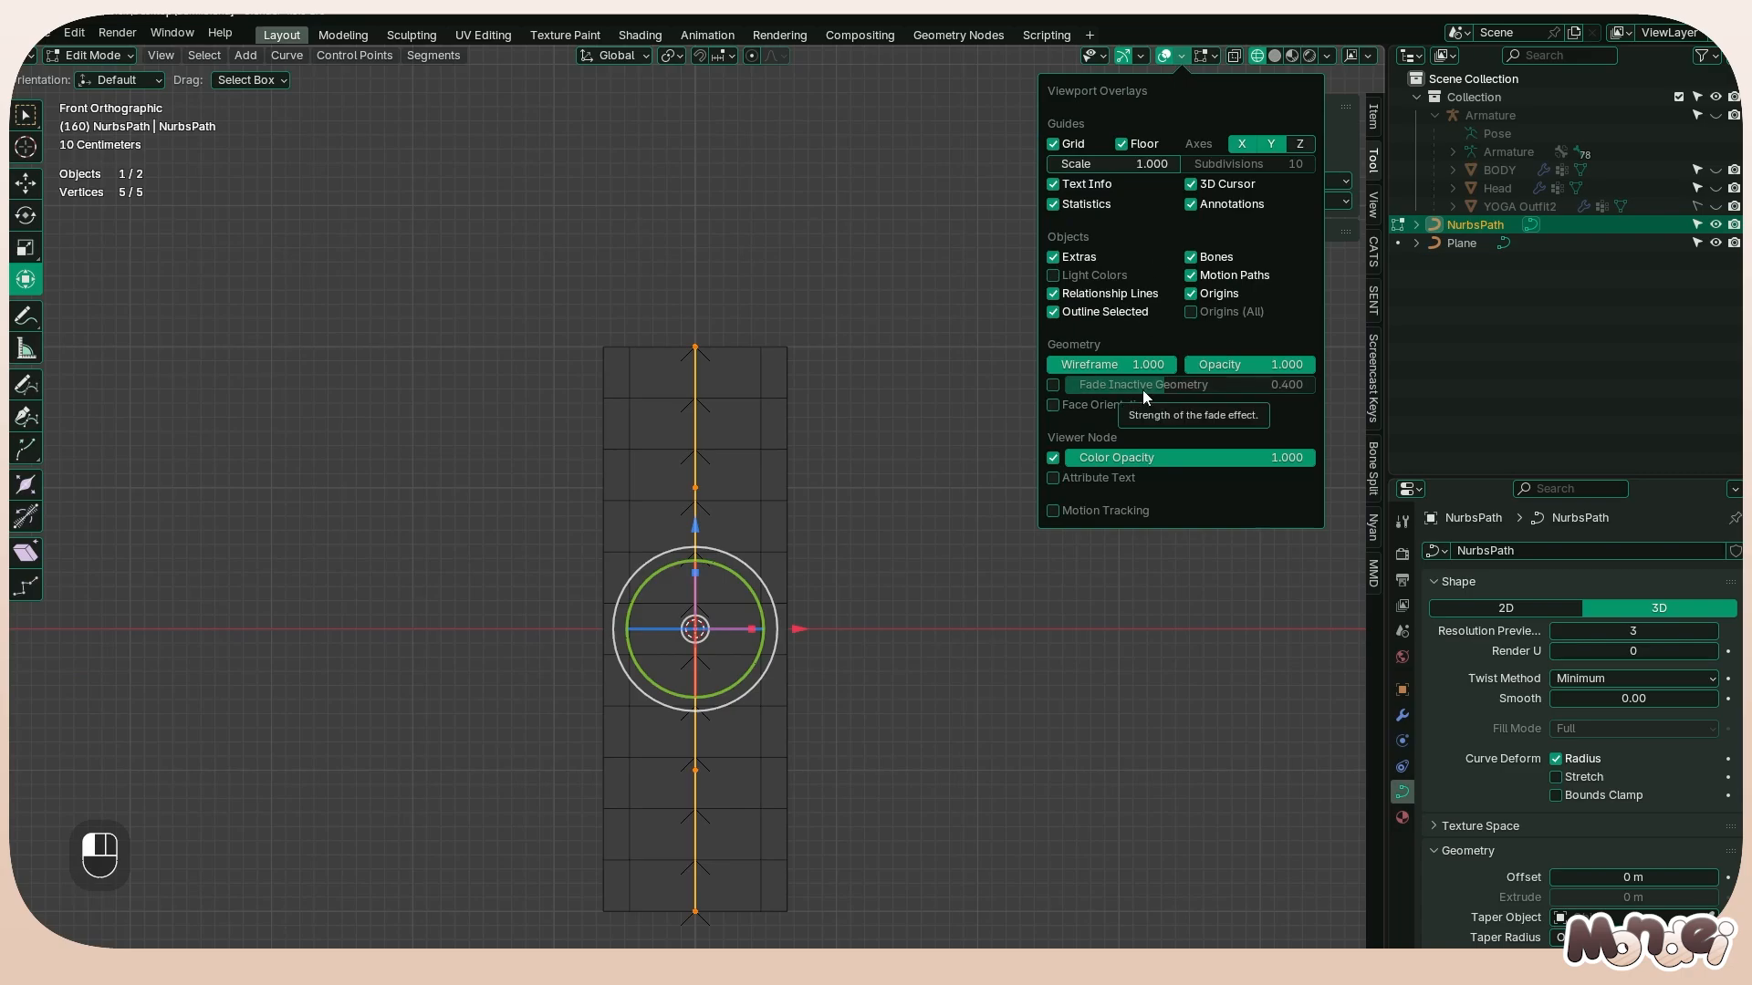
{"action": "left_click", "coordinate": [1181, 57]}
{"action": "left_click", "coordinate": [1213, 60]}
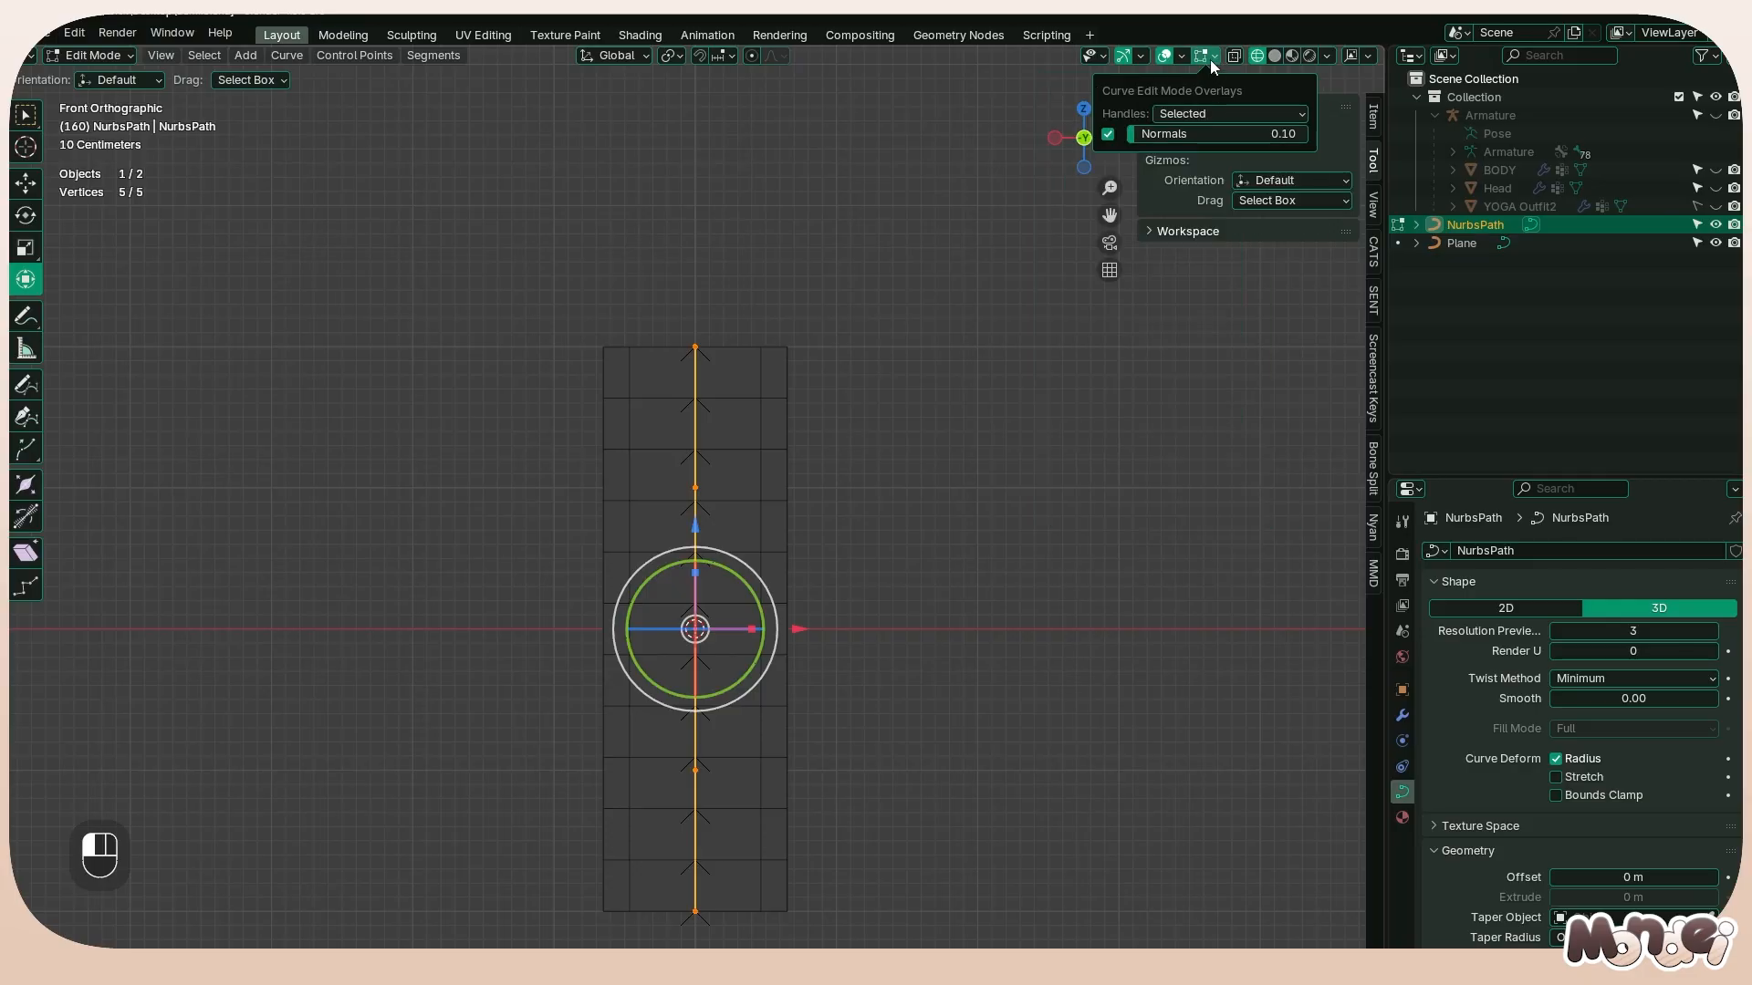
{"action": "left_click", "coordinate": [1111, 138]}
{"action": "left_click", "coordinate": [1111, 139]}
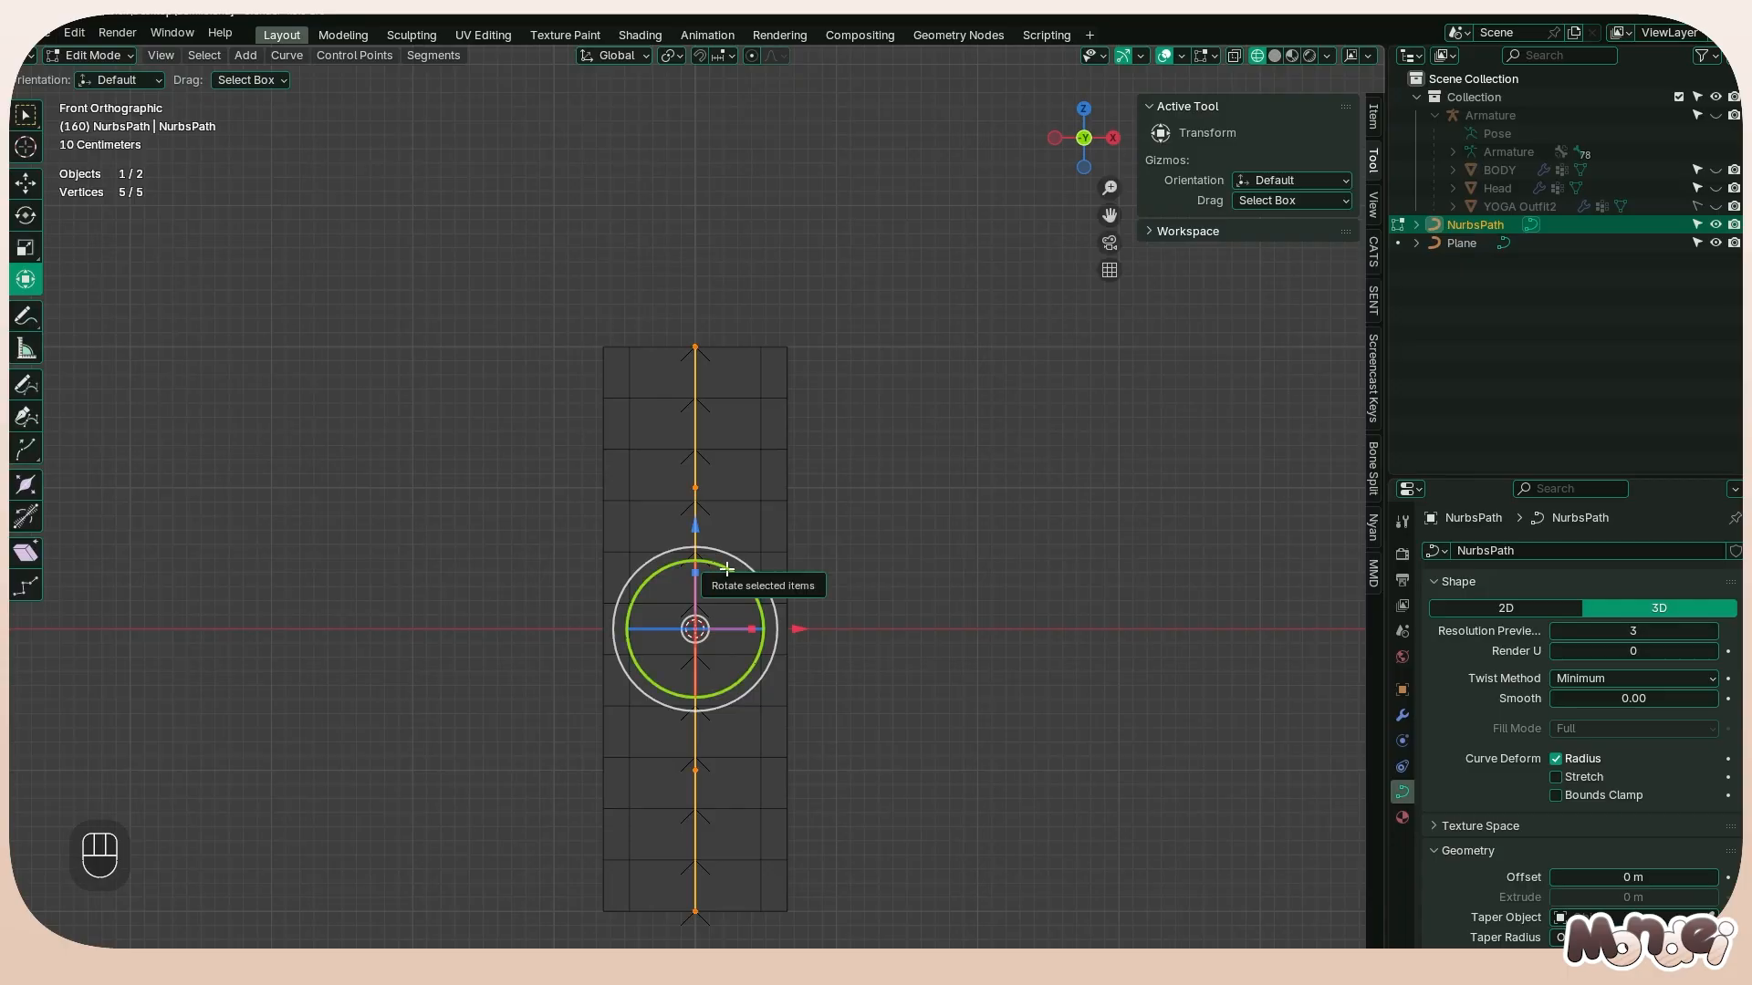
Rotate all the path's points 180° about the Y axis
{"action": "left_click_drag", "start_coordinate": [726, 569], "coordinate": [767, 649]}
{"action": "type", "text": "180"}
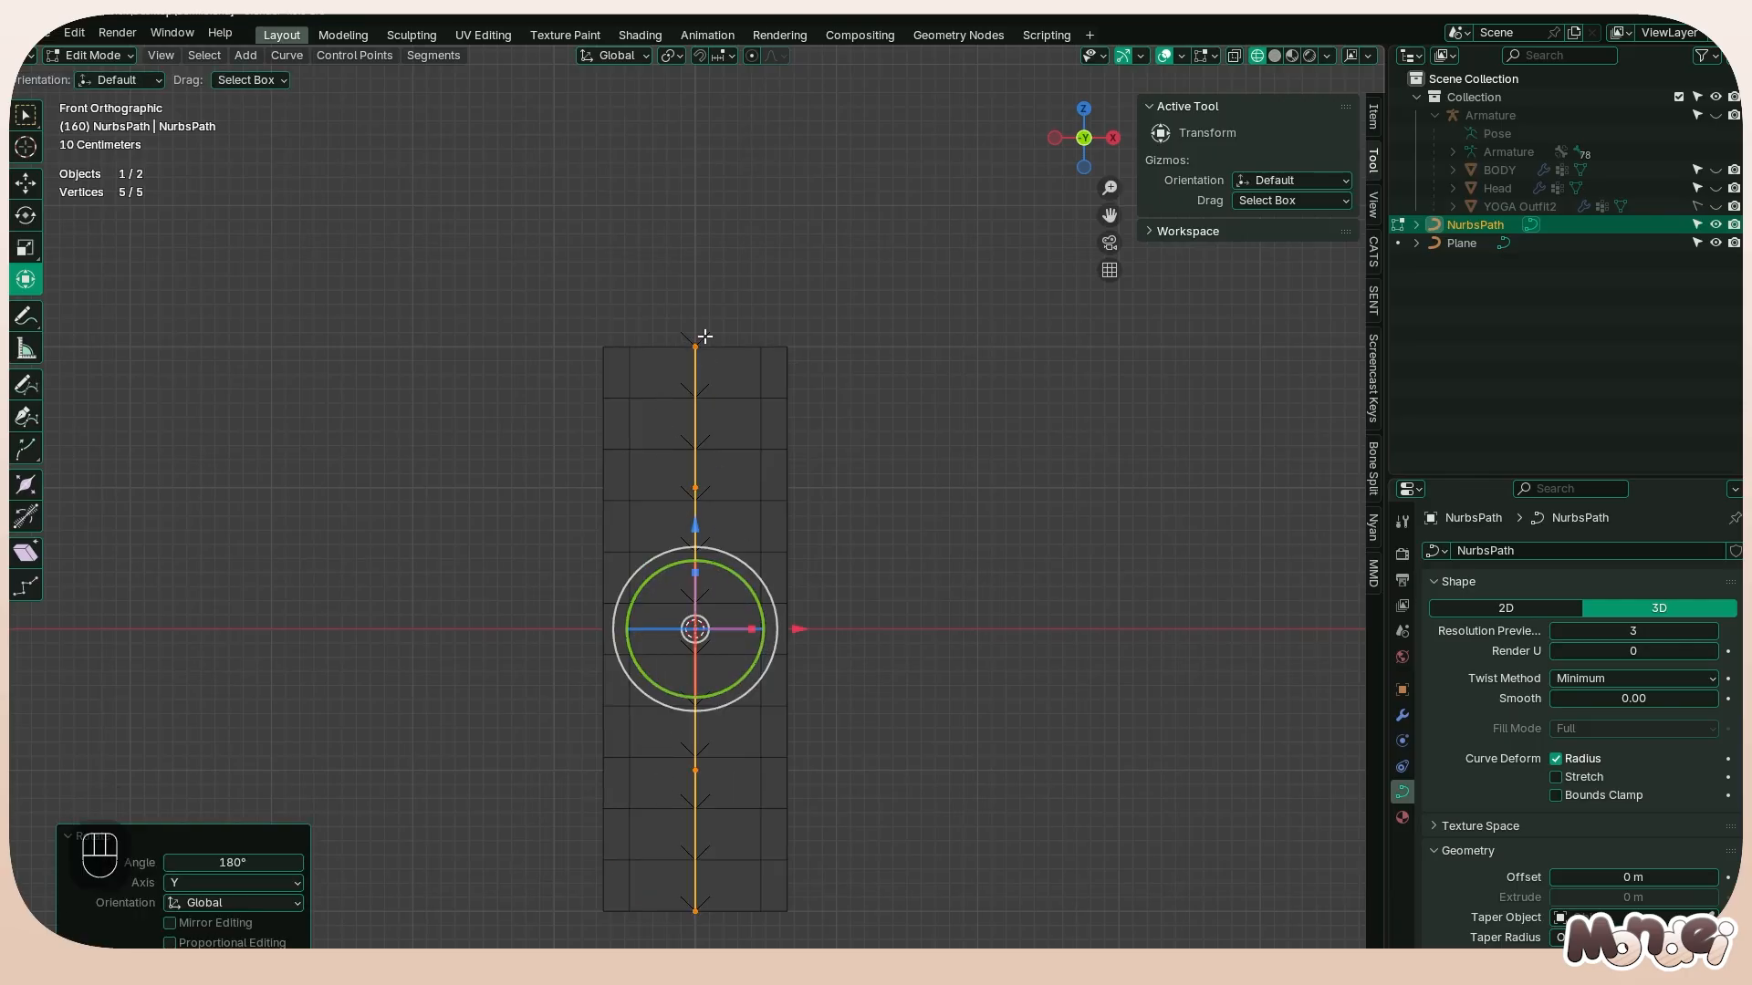
Try switching the direction of the whole path, and undo the switch
{"action": "right_click", "coordinate": [741, 480]}
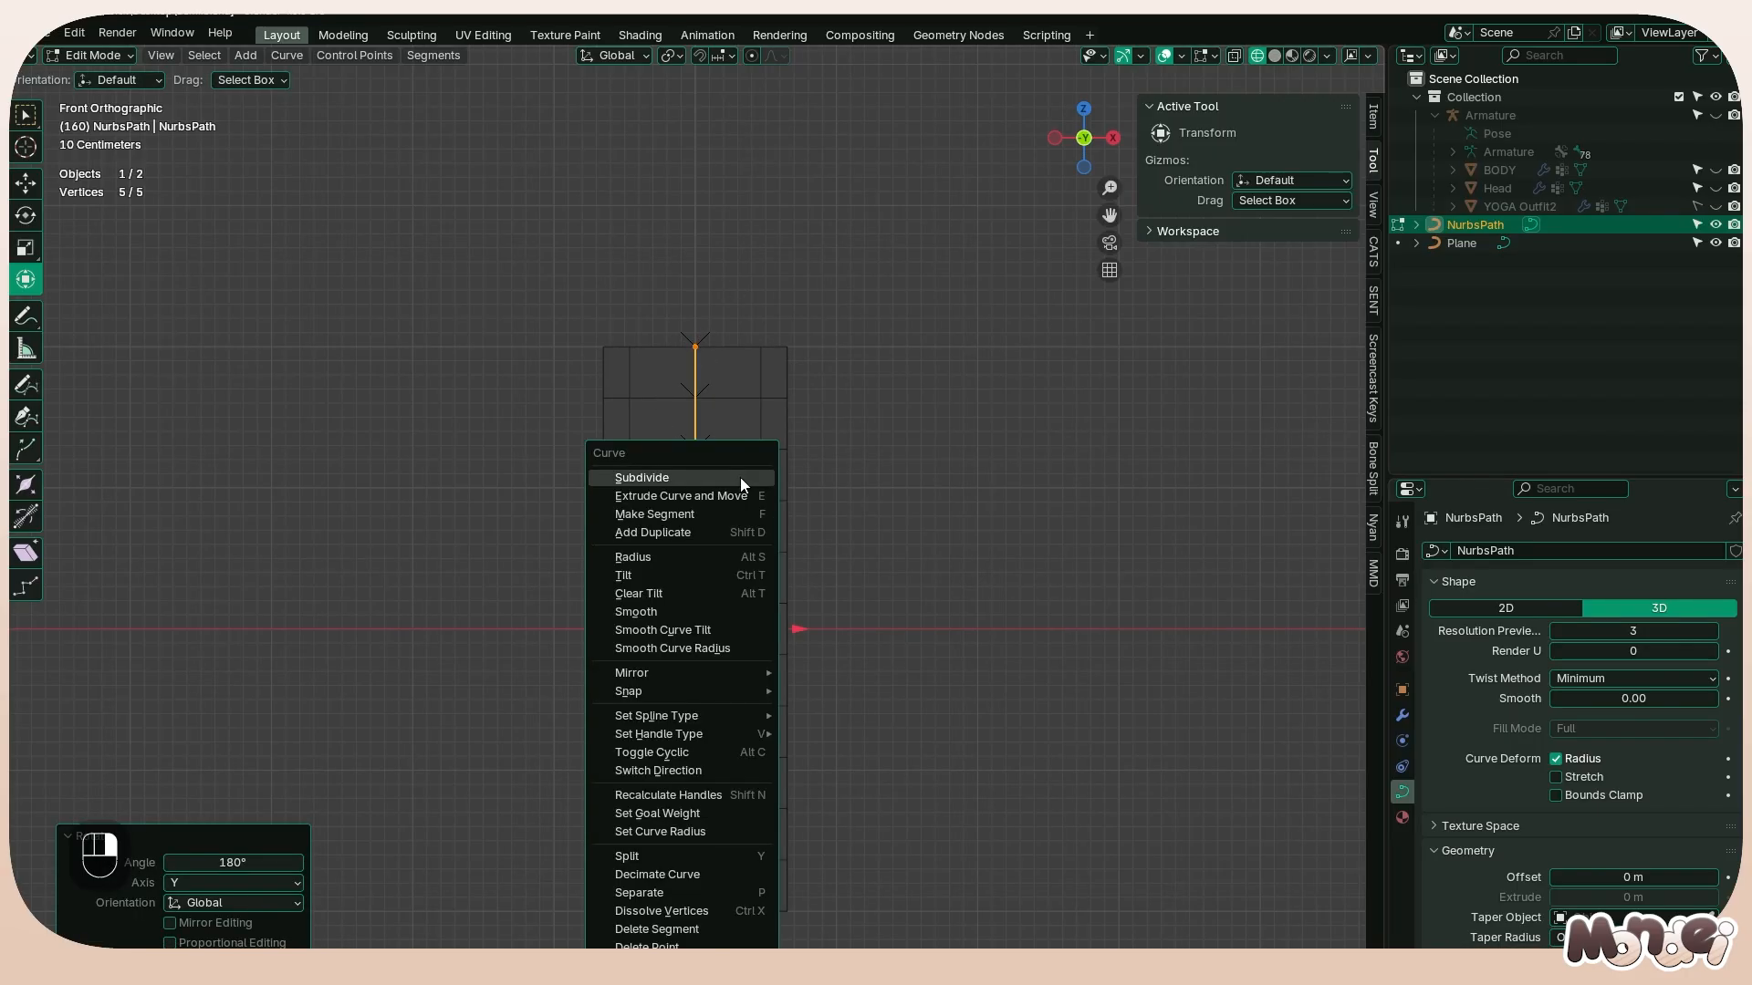
{"action": "left_click", "coordinate": [719, 769]}
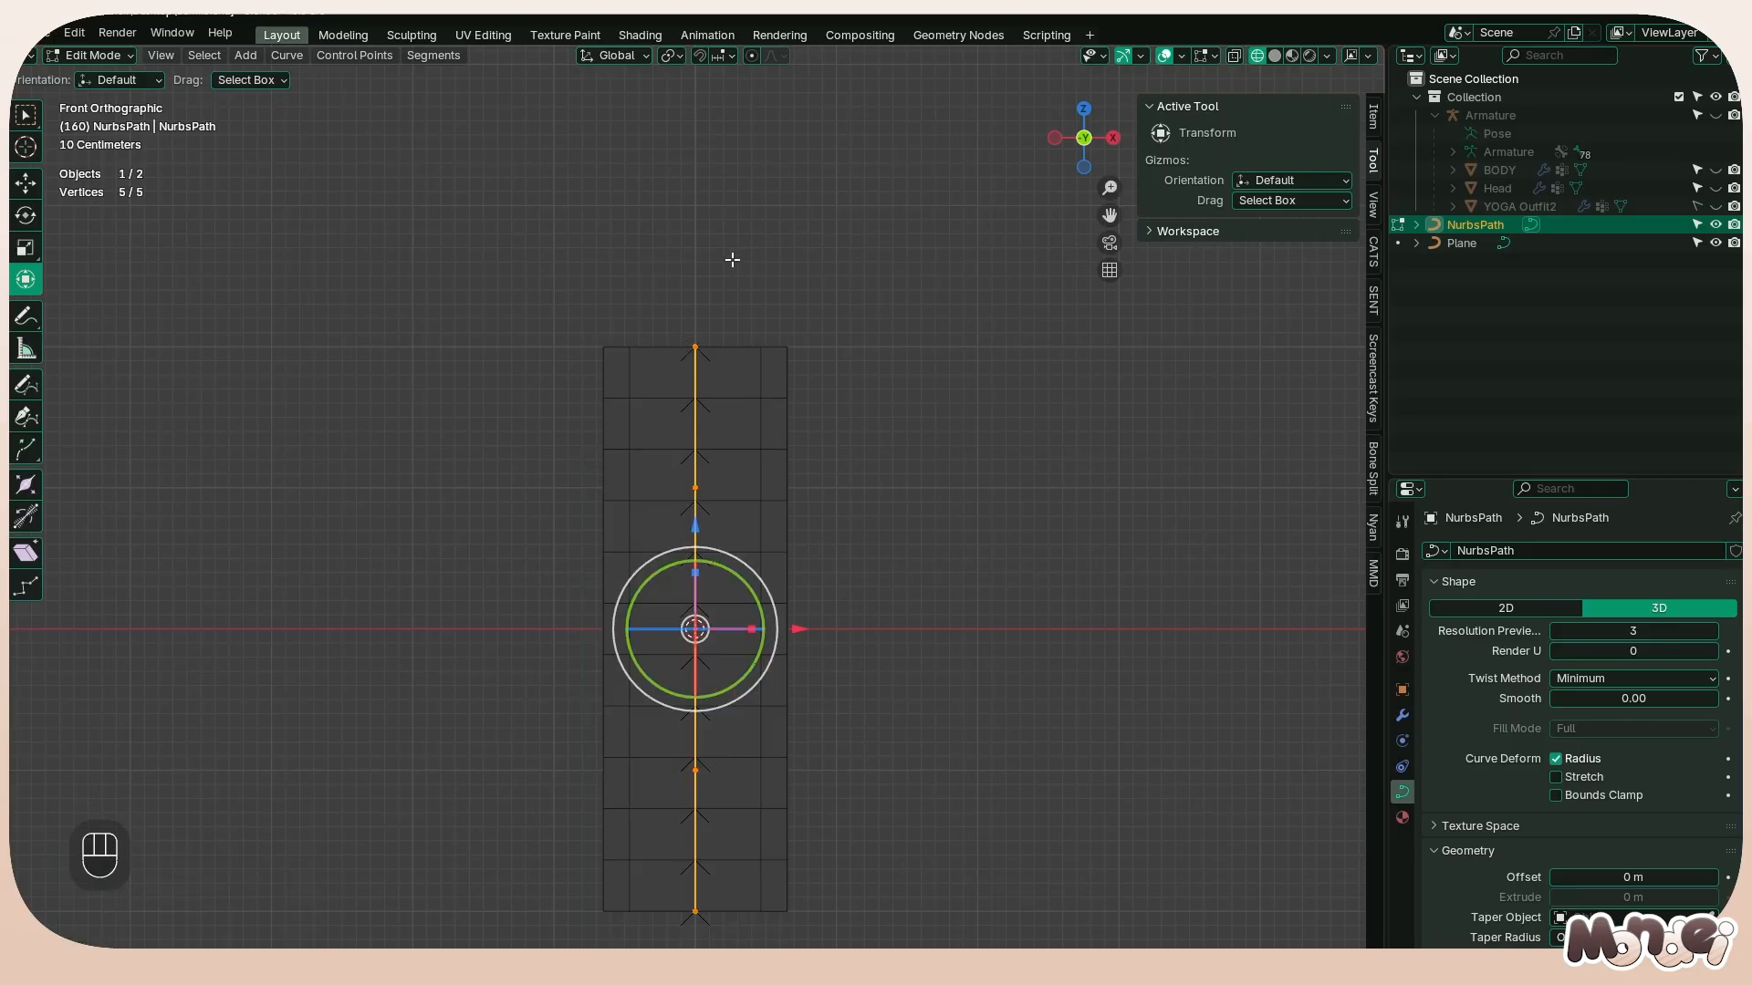
{"action": "key", "text": "ctrl+z"}
In Object Mode, scale the path to about 0.285 and move it about -1.82 m along X and 1.79 m along Z
{"action": "key", "text": "s"}
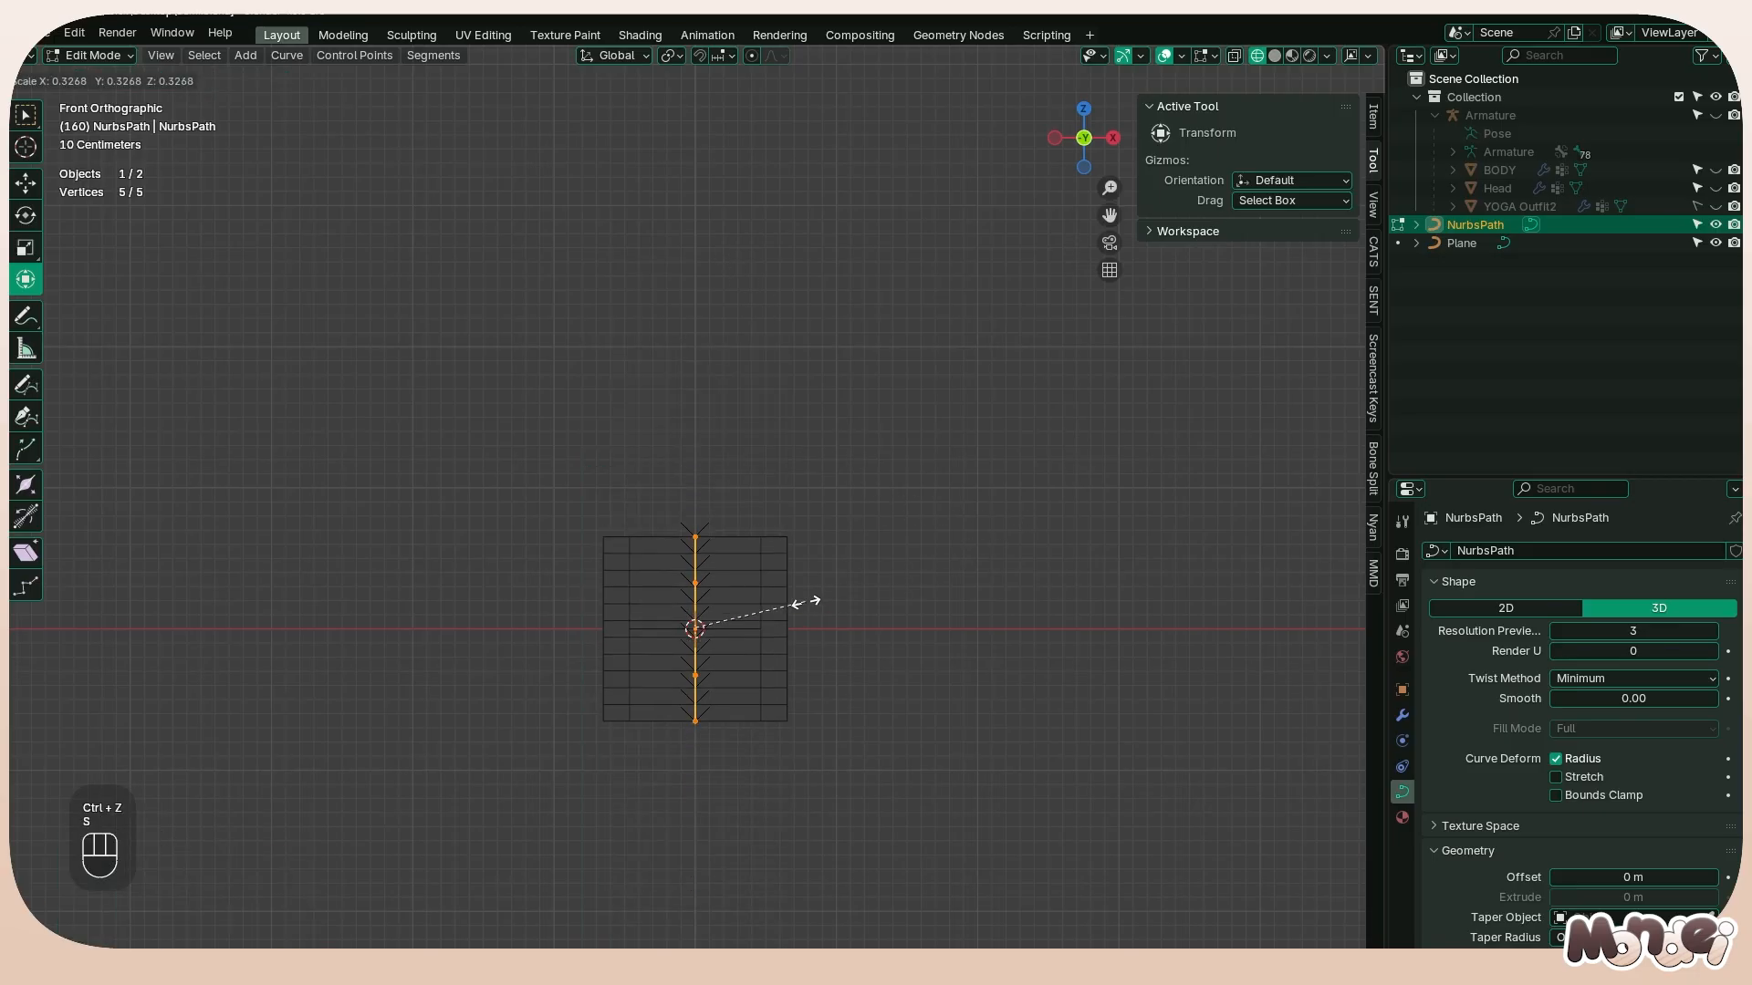
{"action": "key", "text": "Tab"}
{"action": "key", "text": "s"}
{"action": "left_click", "coordinate": [787, 599]}
{"action": "key", "text": "g"}
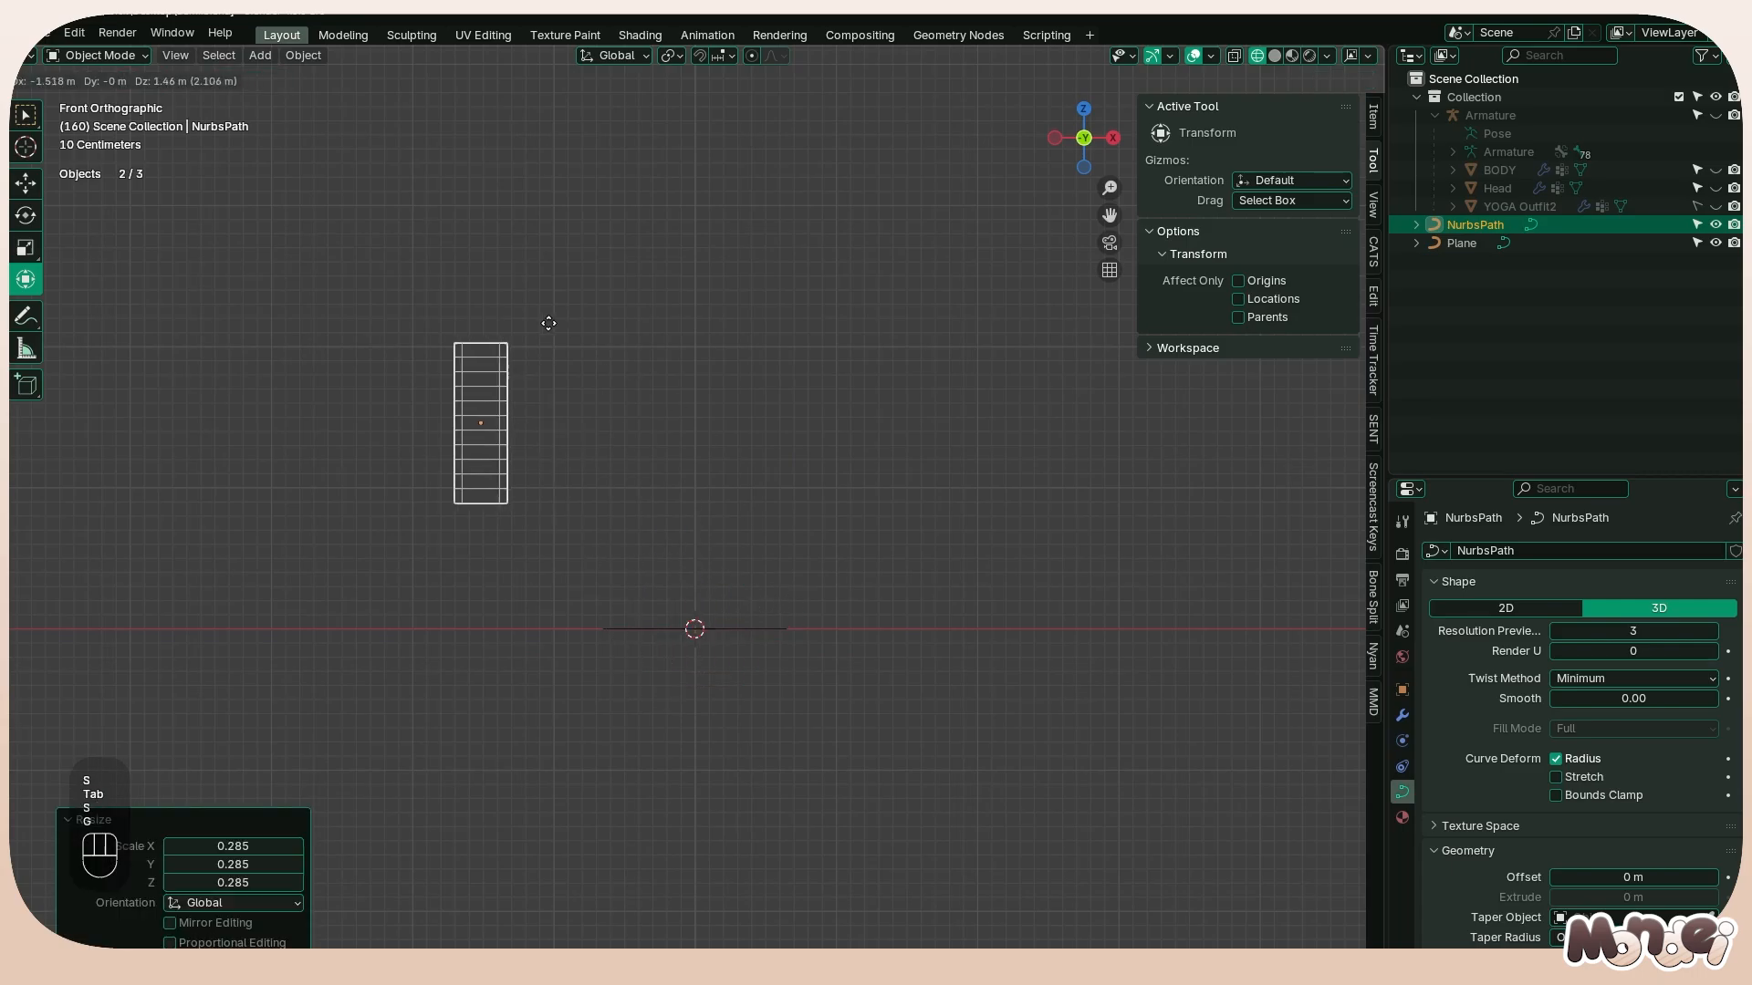
{"action": "left_click", "coordinate": [508, 282]}
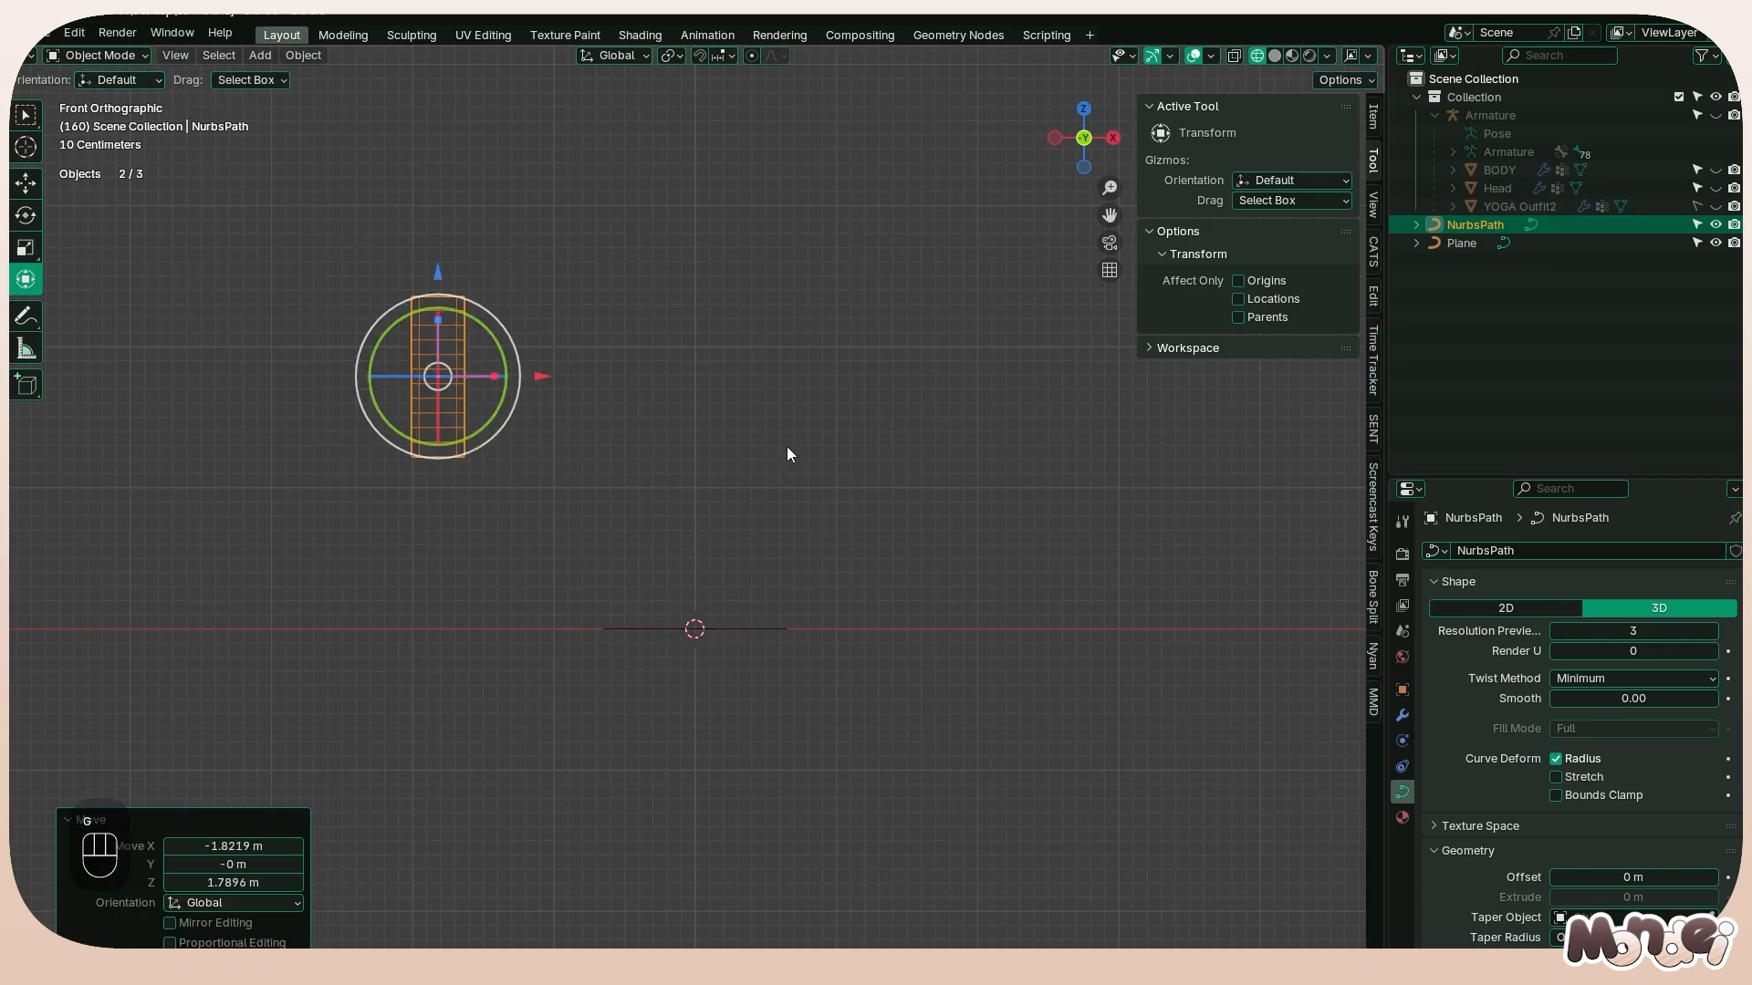
Scale the path down a bit more and unhide the BODY, Head and YOGA Outfit2 objects
{"action": "key", "text": "s"}
{"action": "left_click", "coordinate": [664, 413]}
{"action": "left_click_drag", "start_coordinate": [1715, 207], "coordinate": [1715, 170]}
{"action": "scroll", "coordinate": [743, 388], "scroll_direction": "up", "scroll_amount": 4}
{"action": "middle_click_drag", "start_coordinate": [669, 340], "coordinate": [678, 355], "text": "shift"}
Move the path beside the character's outstretched hand at shoulder height and scale it down to about half its size
{"action": "key", "text": "g"}
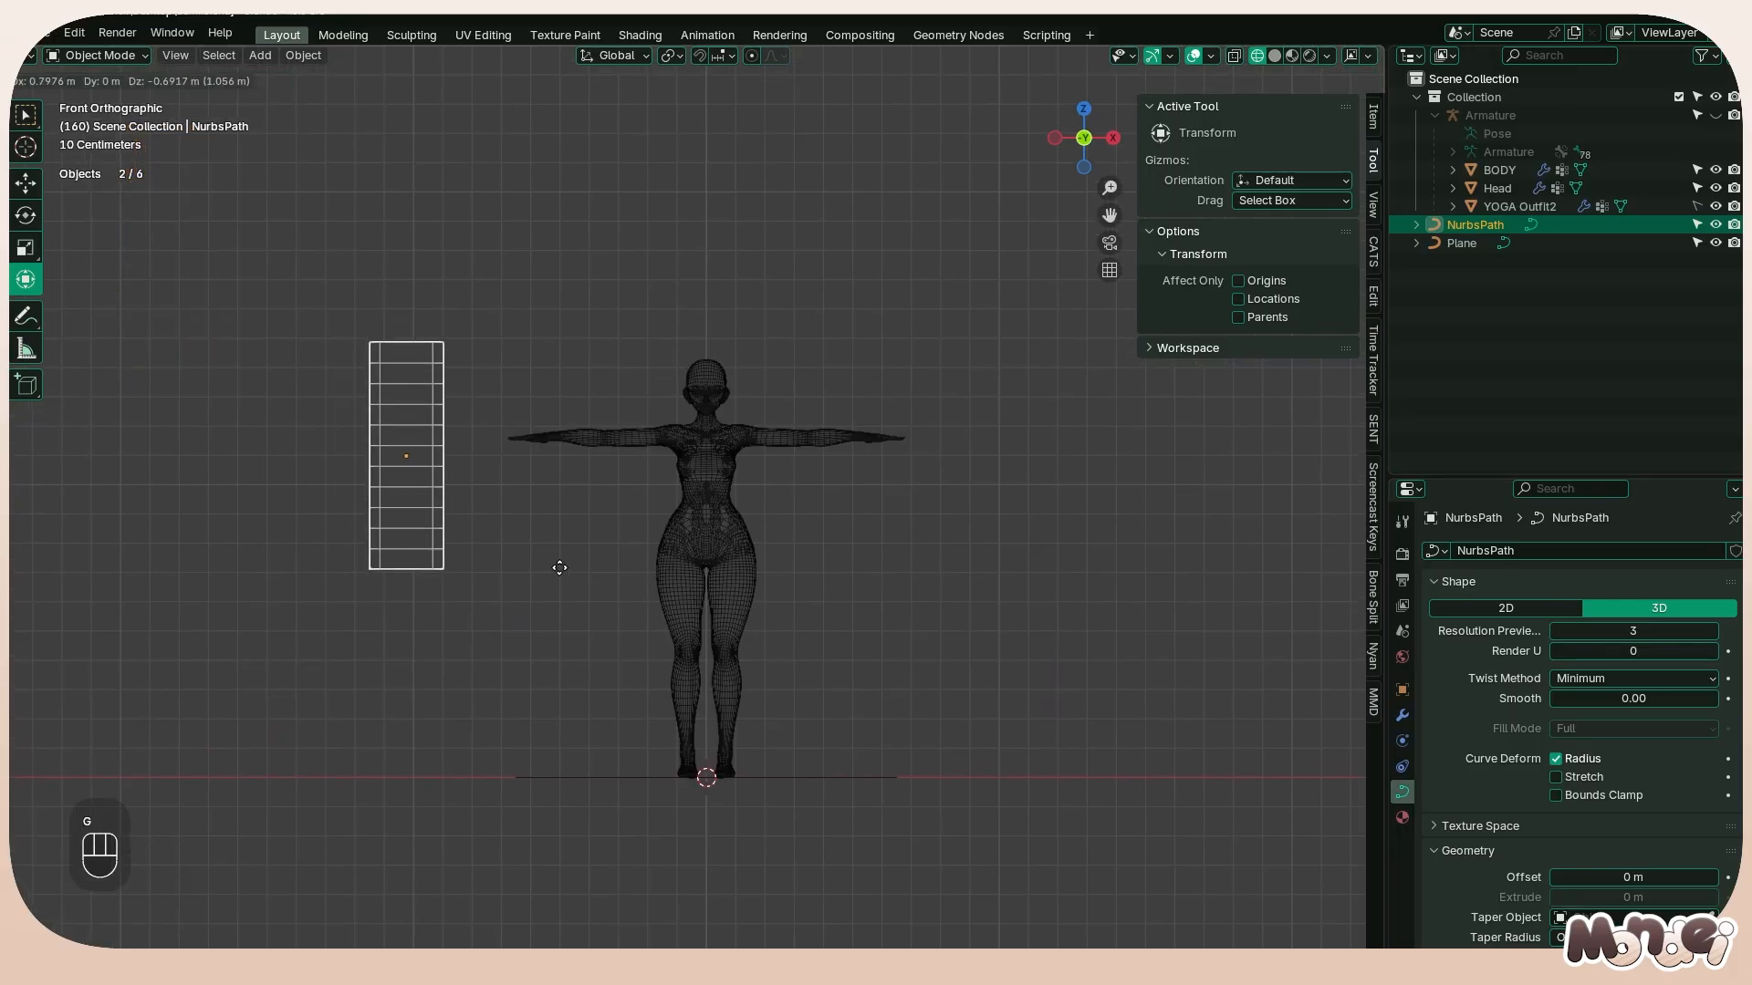
{"action": "right_click", "coordinate": [559, 559]}
{"action": "key", "text": "g"}
{"action": "left_click", "coordinate": [599, 532]}
{"action": "key", "text": "s"}
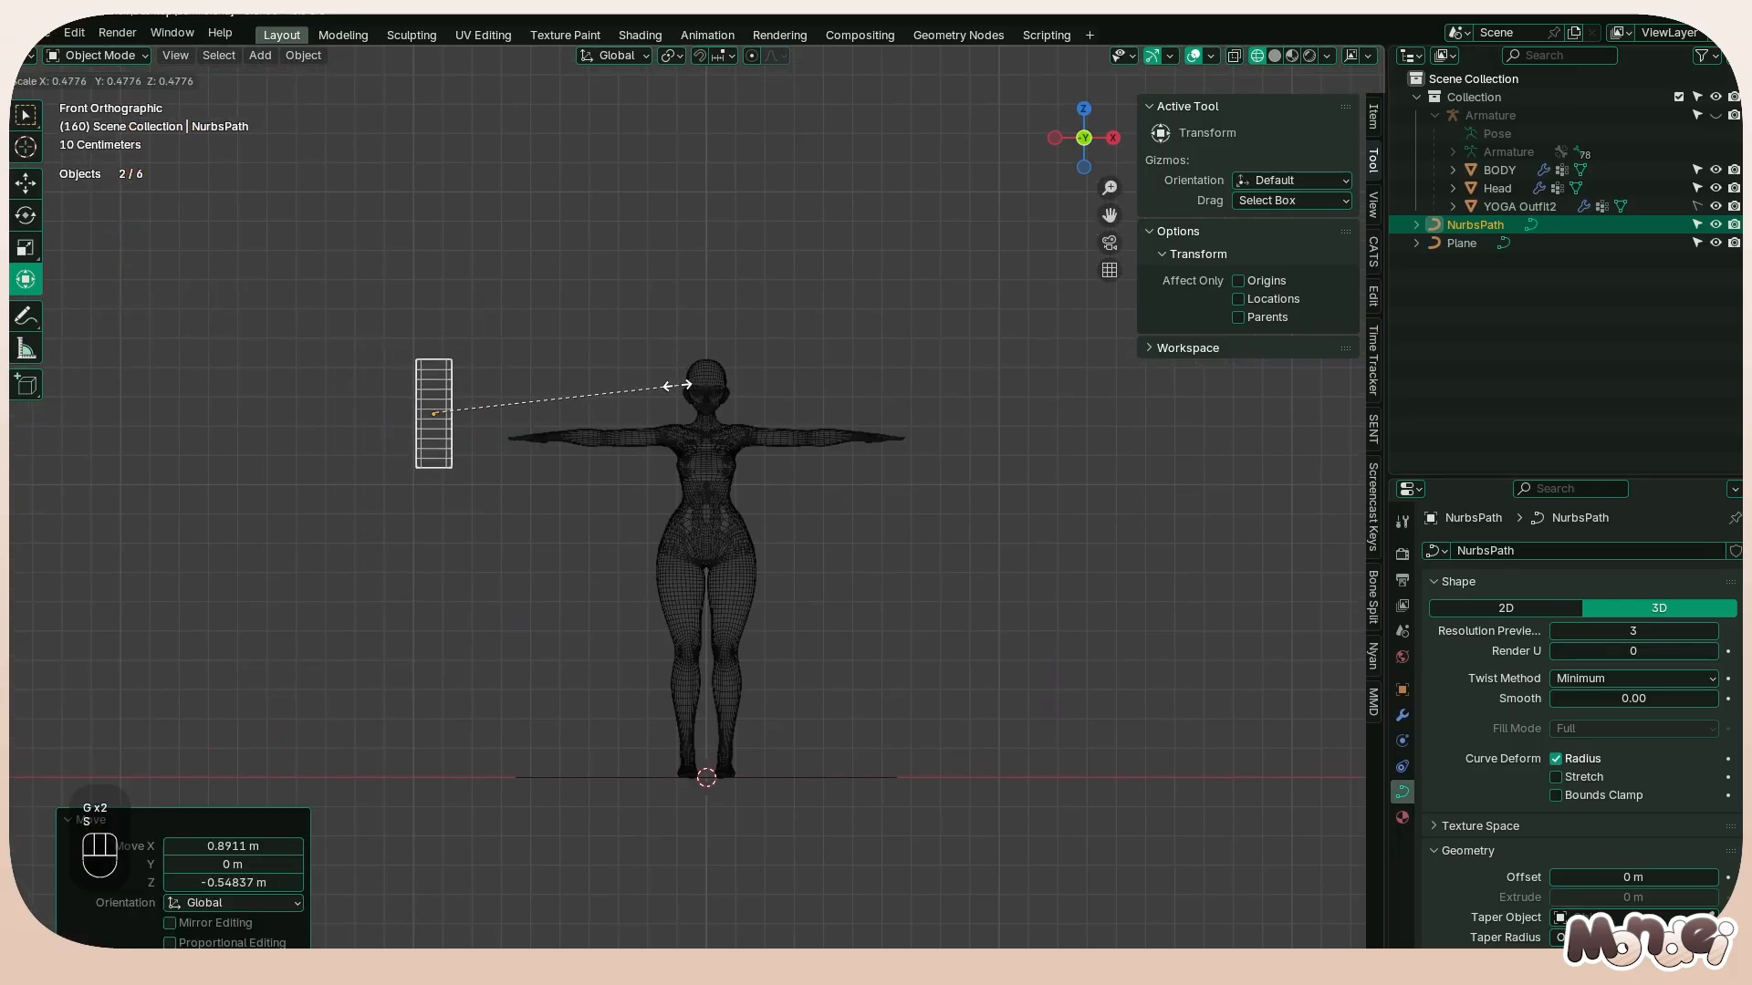
{"action": "left_click", "coordinate": [626, 380]}
{"action": "key", "text": "g"}
{"action": "left_click", "coordinate": [637, 397]}
{"action": "key", "text": "s"}
{"action": "left_click", "coordinate": [676, 389]}
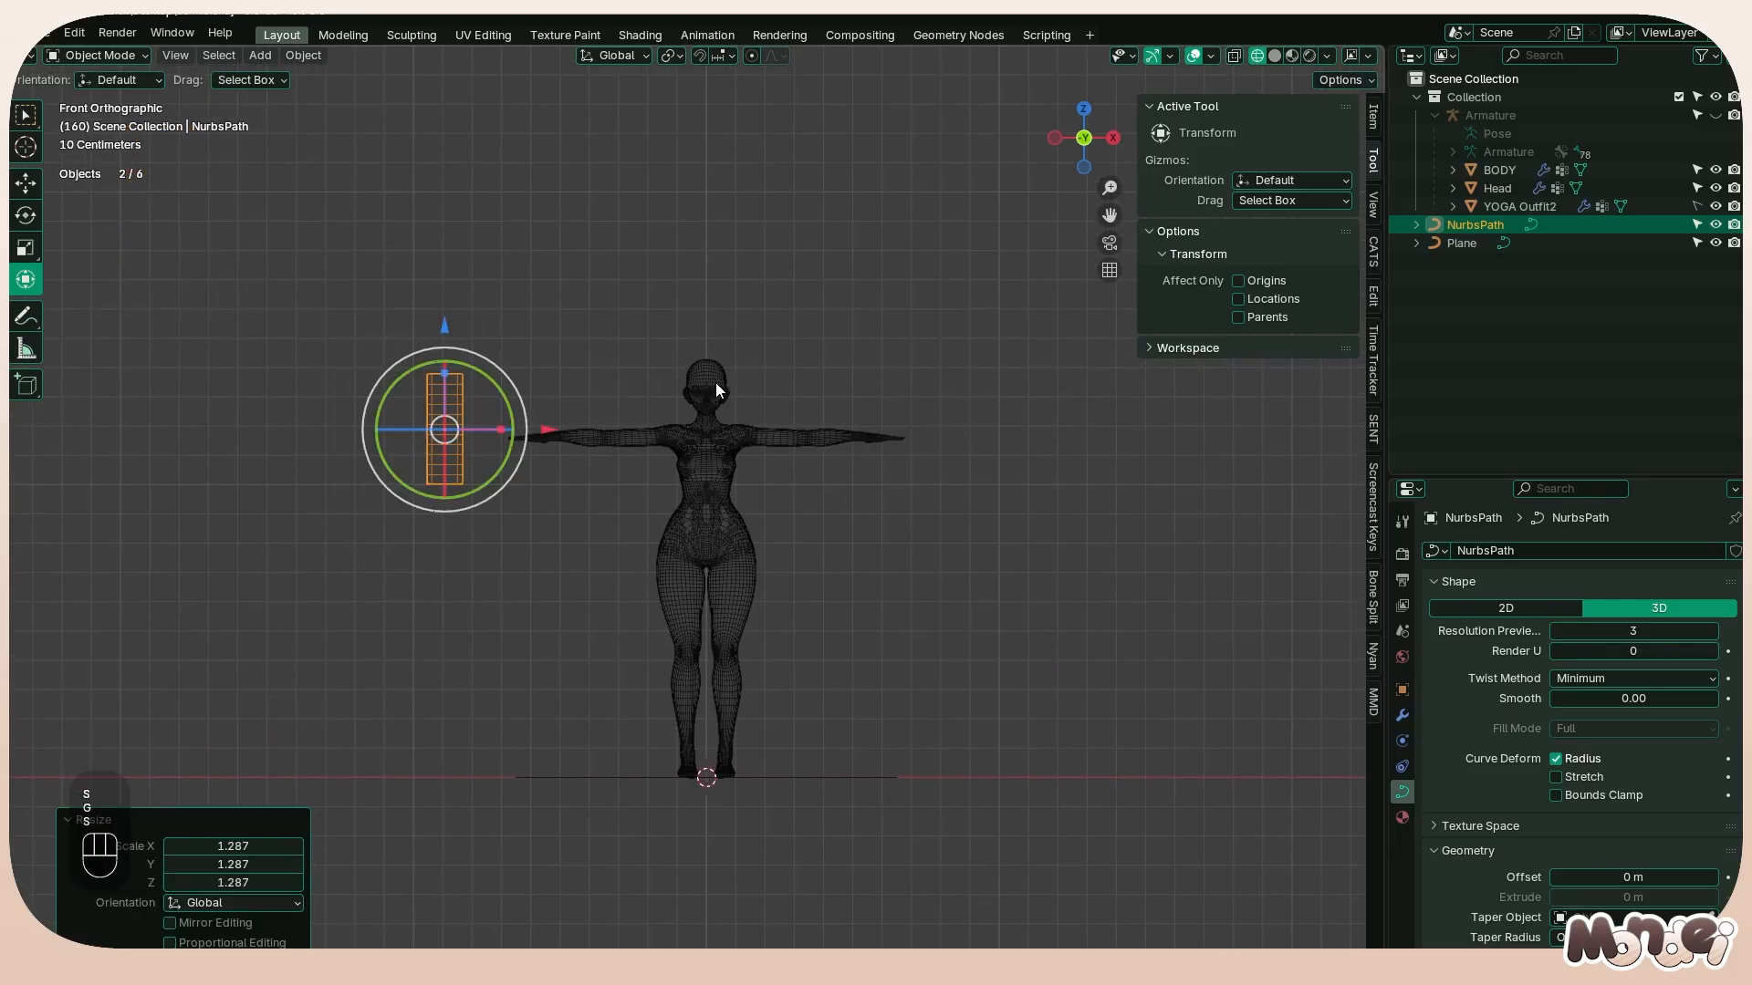
Apply all transforms to the path and switch the viewport to solid shading
{"action": "key", "text": "ctrl+a"}
{"action": "left_click", "coordinate": [712, 420]}
{"action": "middle_click_drag", "start_coordinate": [724, 423], "coordinate": [694, 492]}
{"action": "key", "text": "Tab"}
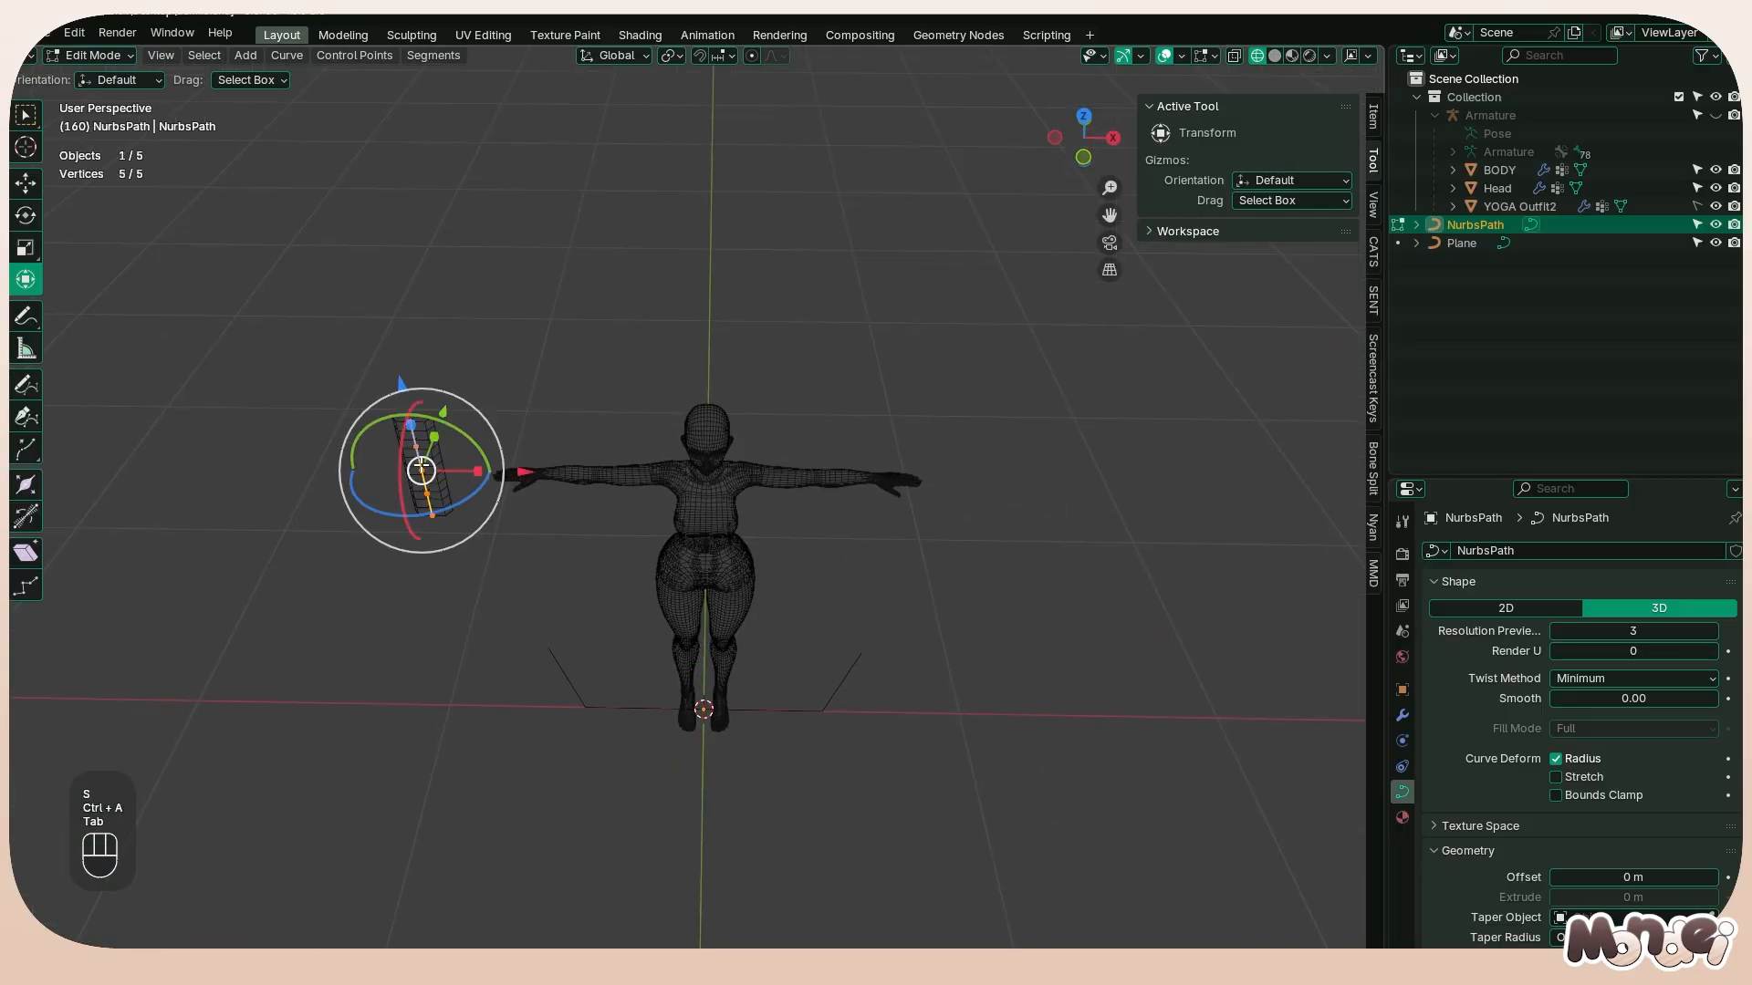
{"action": "key", "text": "Tab"}
{"action": "left_click", "coordinate": [1275, 56]}
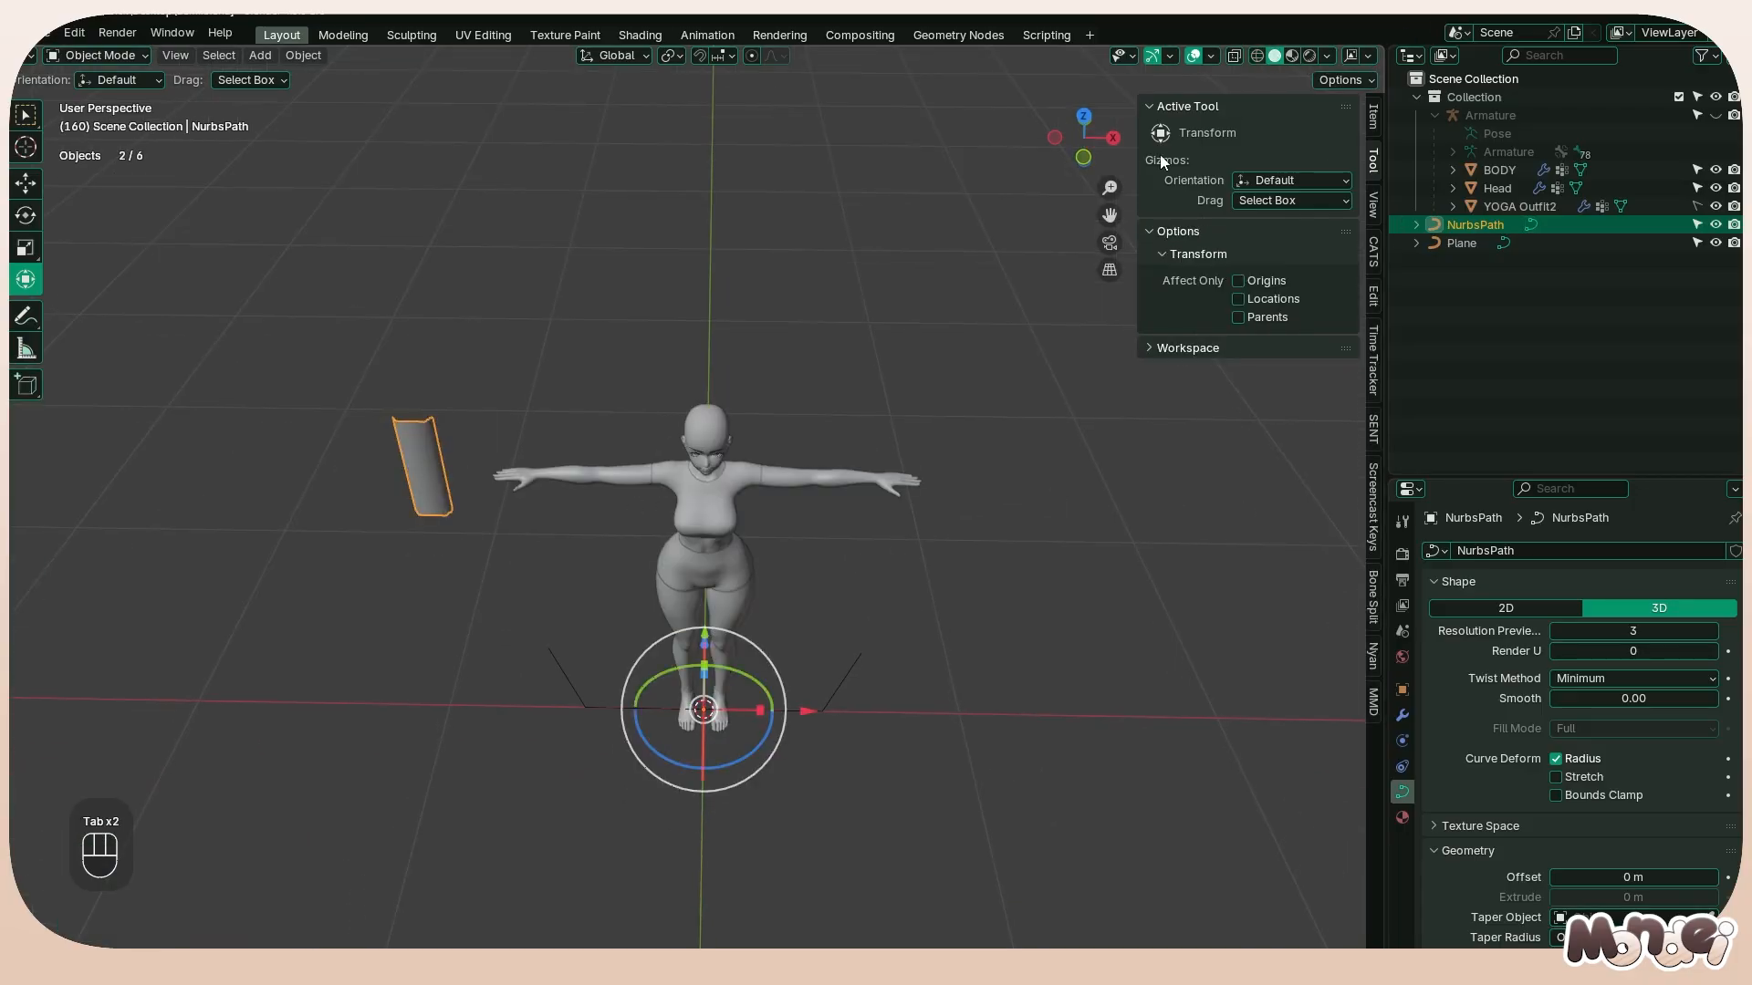
{"action": "mouse_move", "coordinate": [451, 412]}
{"action": "middle_mouse_down"}
{"action": "mouse_move", "coordinate": [516, 412]}
{"action": "mouse_move", "coordinate": [435, 393]}
{"action": "middle_mouse_up"}
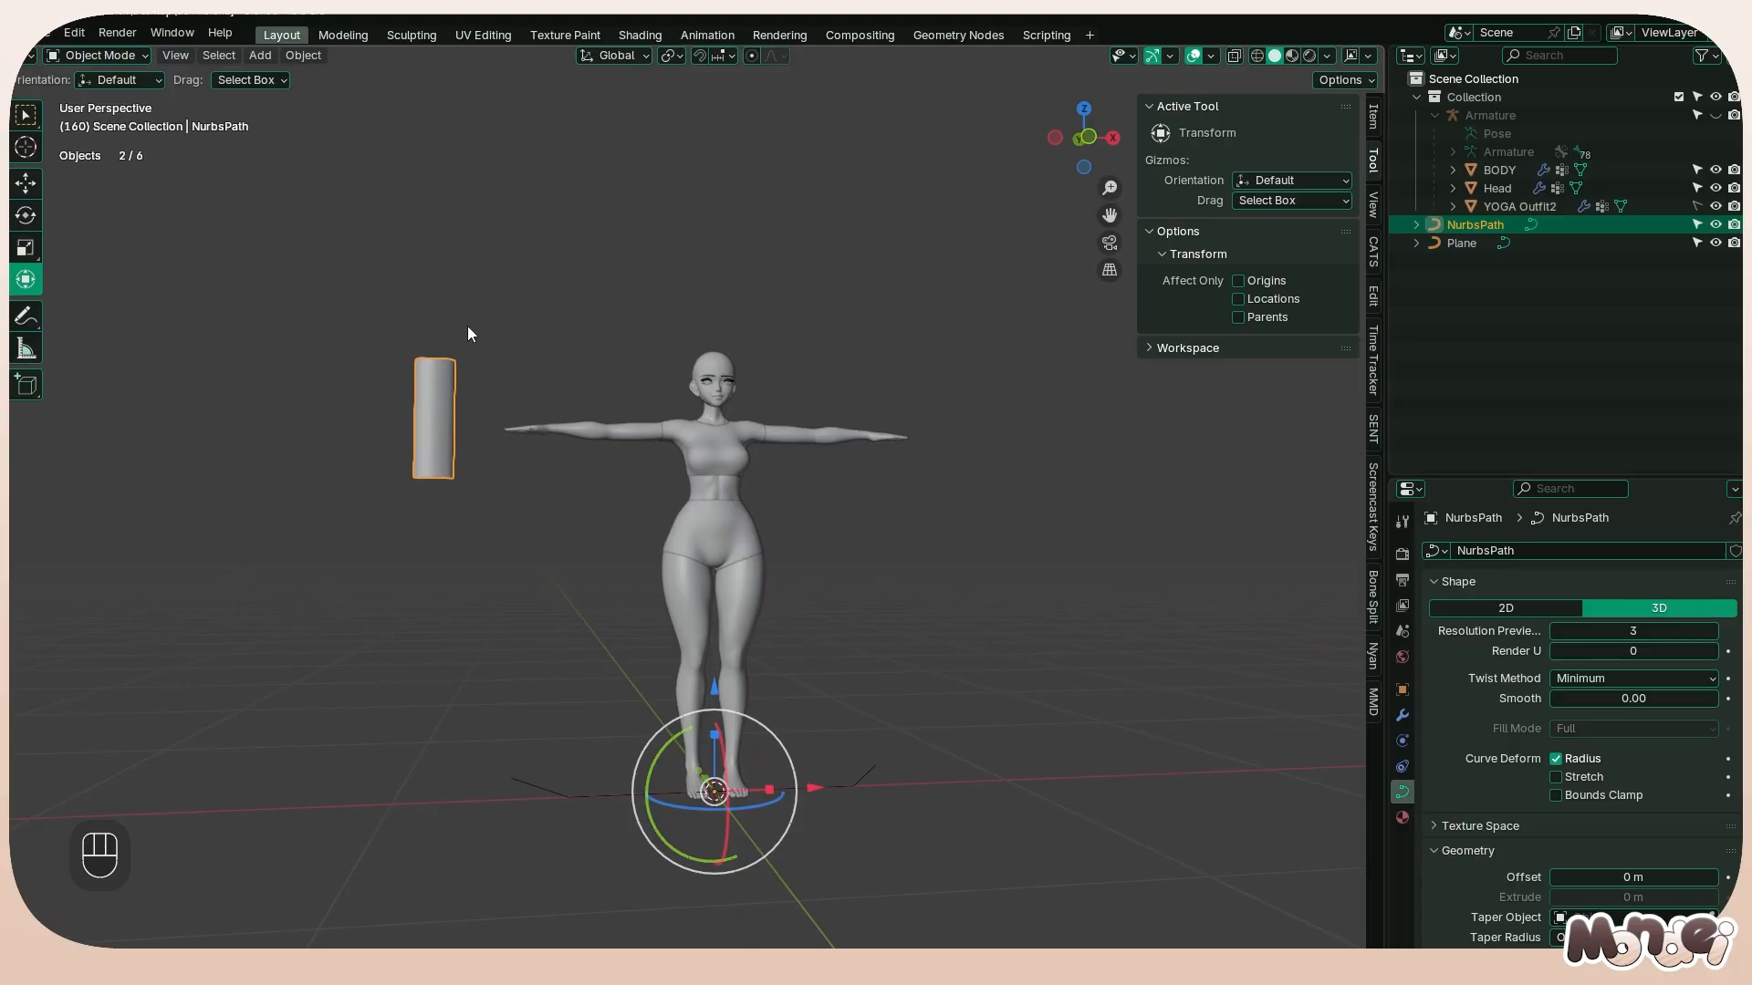
Enable the wireframe display on the path object in its viewport display settings
{"action": "left_click", "coordinate": [1402, 689]}
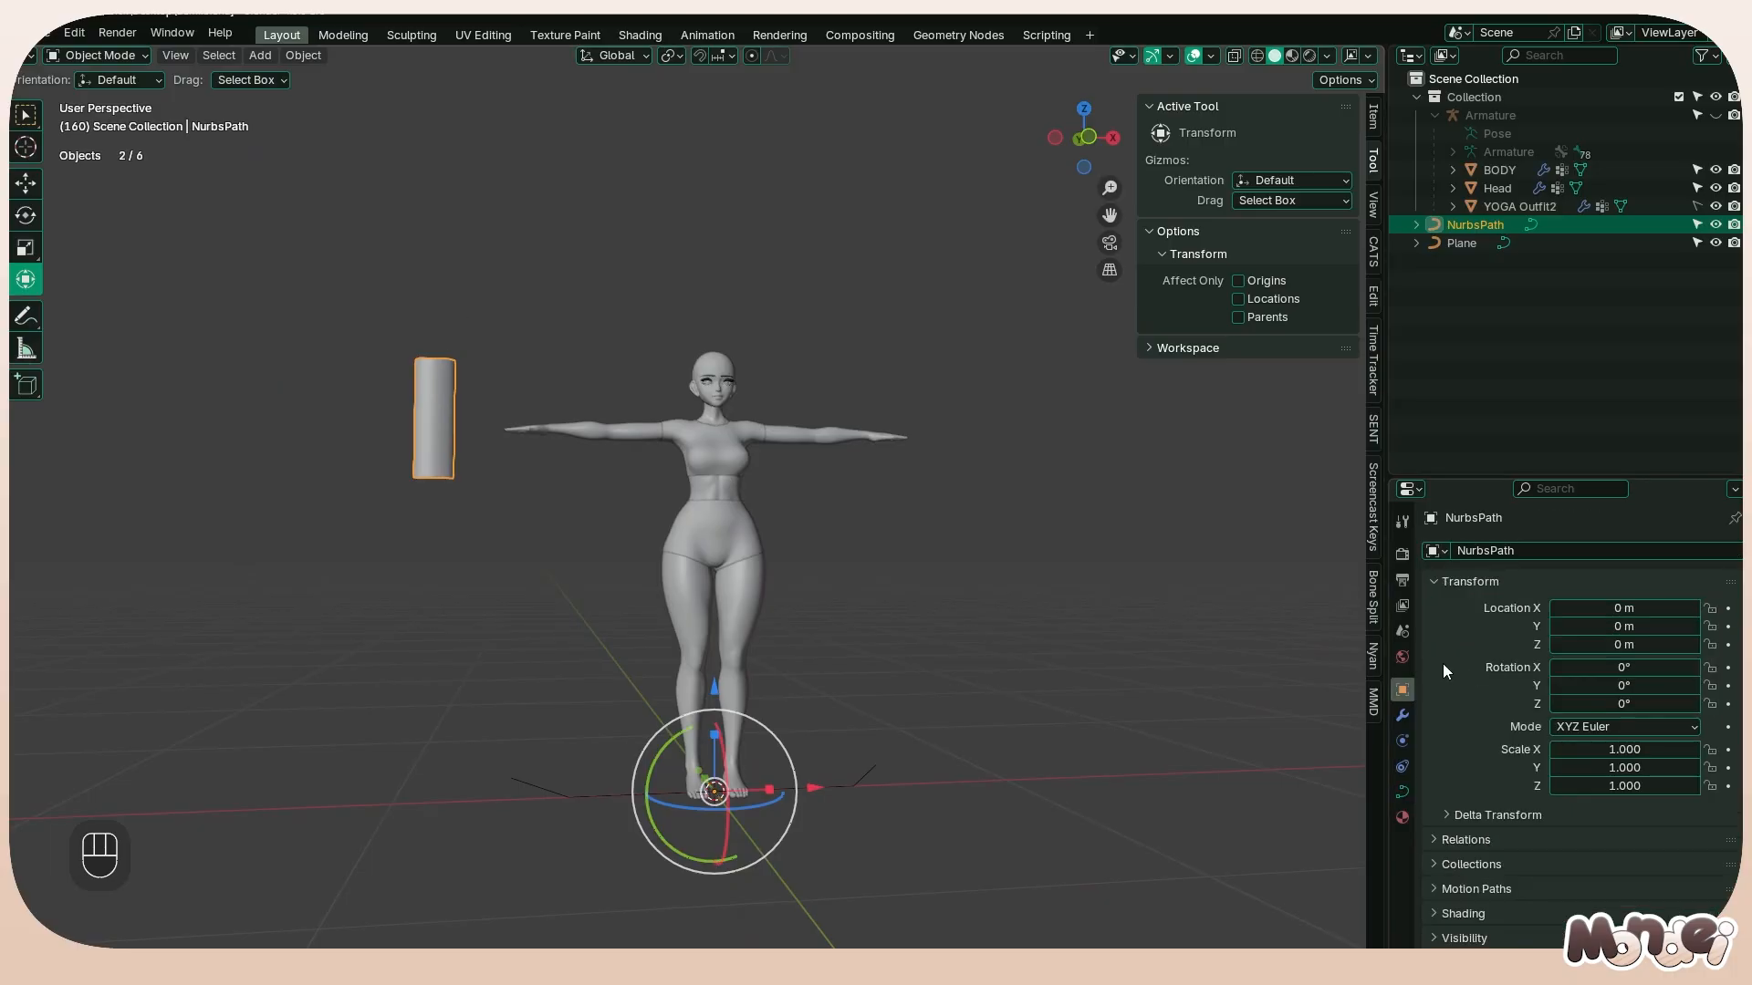
{"action": "scroll", "coordinate": [1504, 698], "scroll_direction": "down", "scroll_amount": 5}
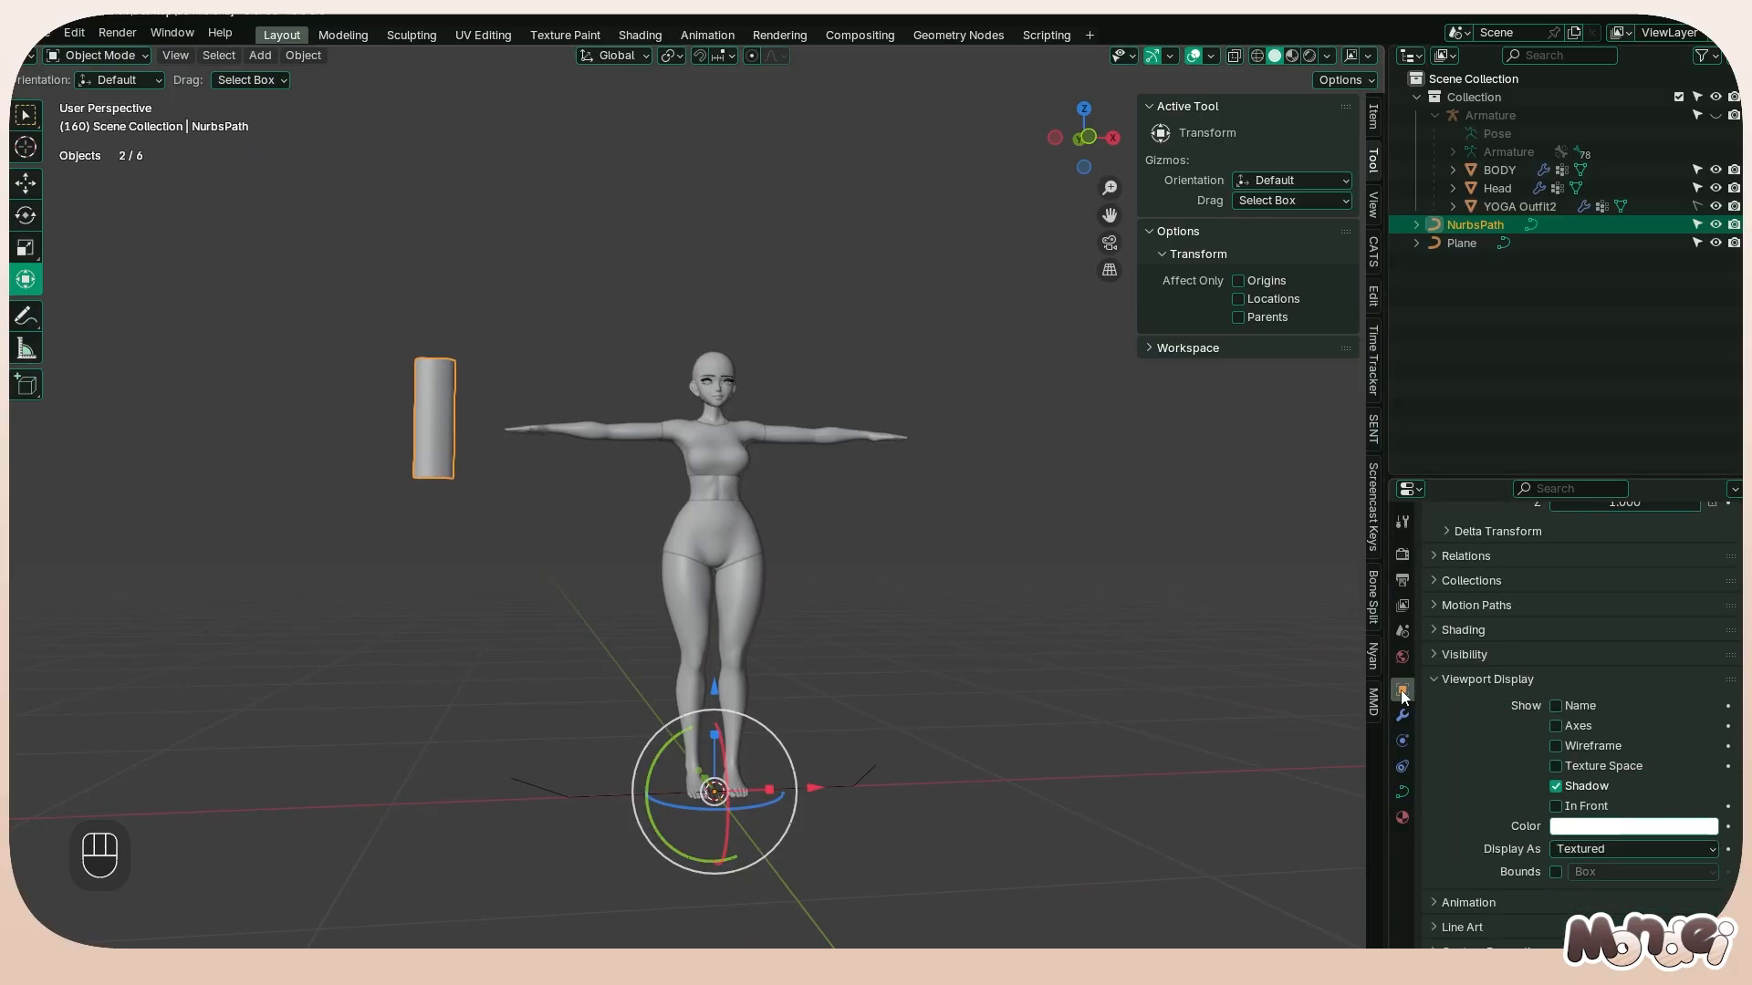
{"action": "left_click", "coordinate": [1556, 746]}
Select all the path's points, shrink their radius slightly and return to Object Mode
{"action": "key", "text": "Tab"}
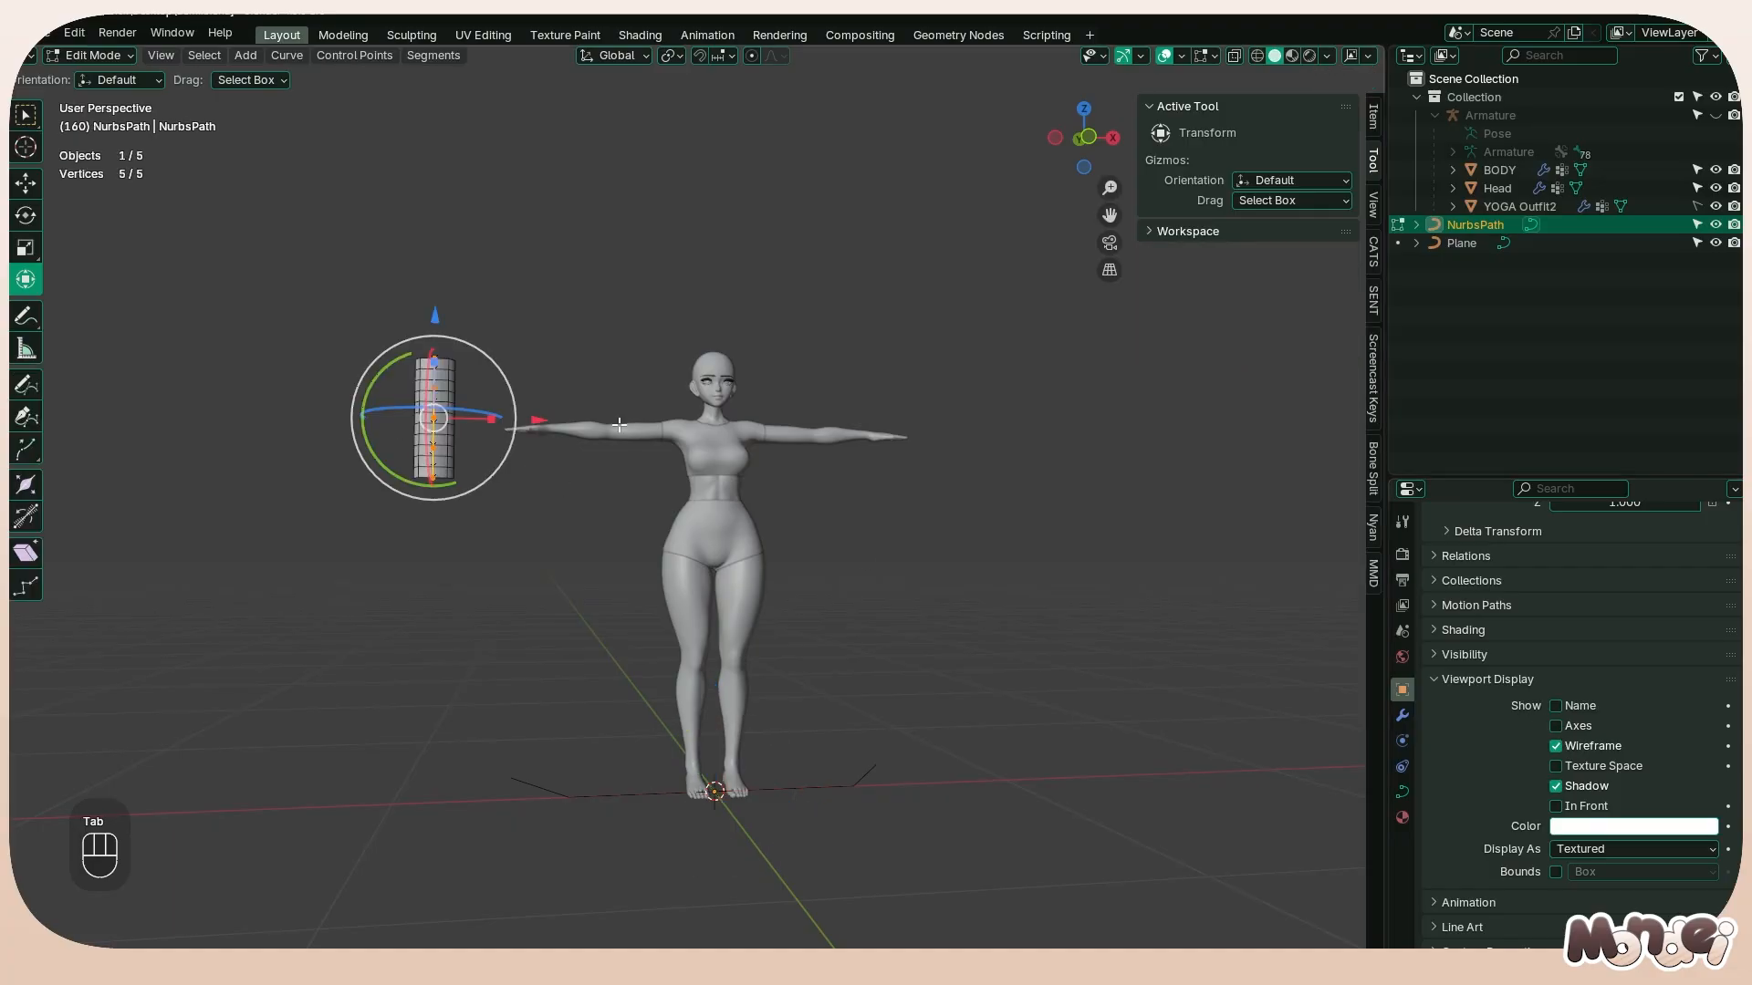
{"action": "key", "text": "a"}
{"action": "key", "text": "alt+s"}
{"action": "left_click", "coordinate": [639, 429]}
{"action": "key", "text": "Tab"}
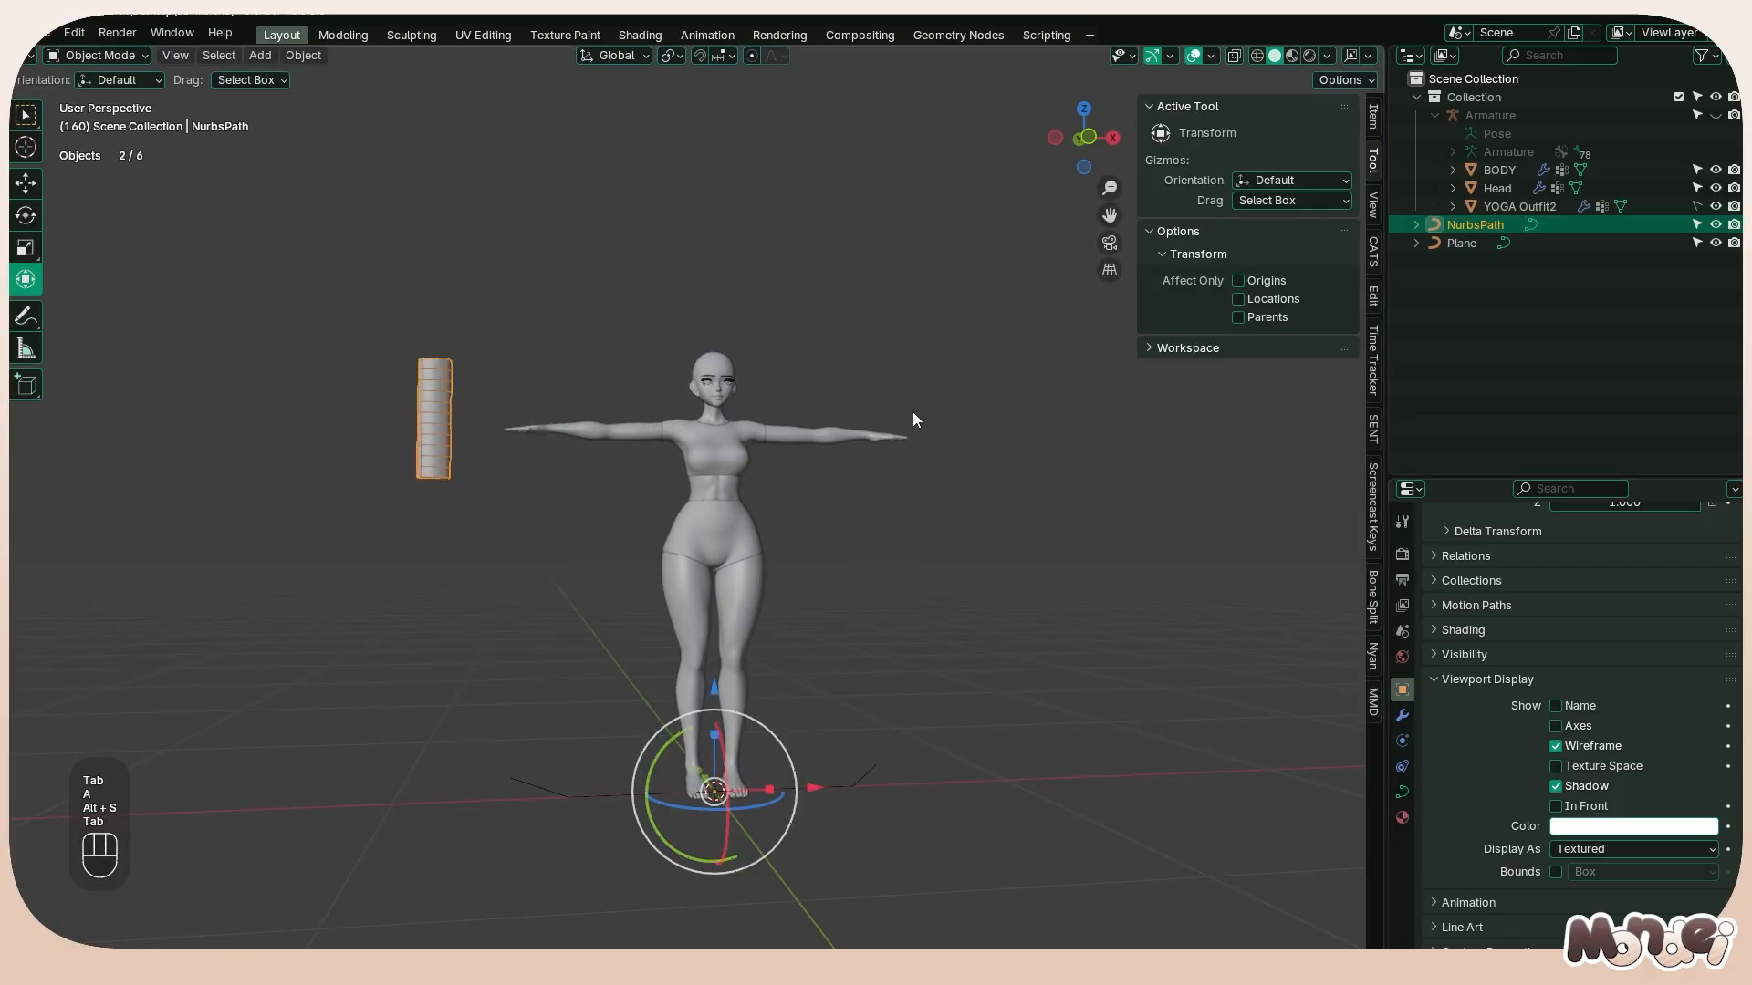
In front view, shrink the radius of all the path's points by a factor of about 0.67
{"action": "key", "text": "KP_1"}
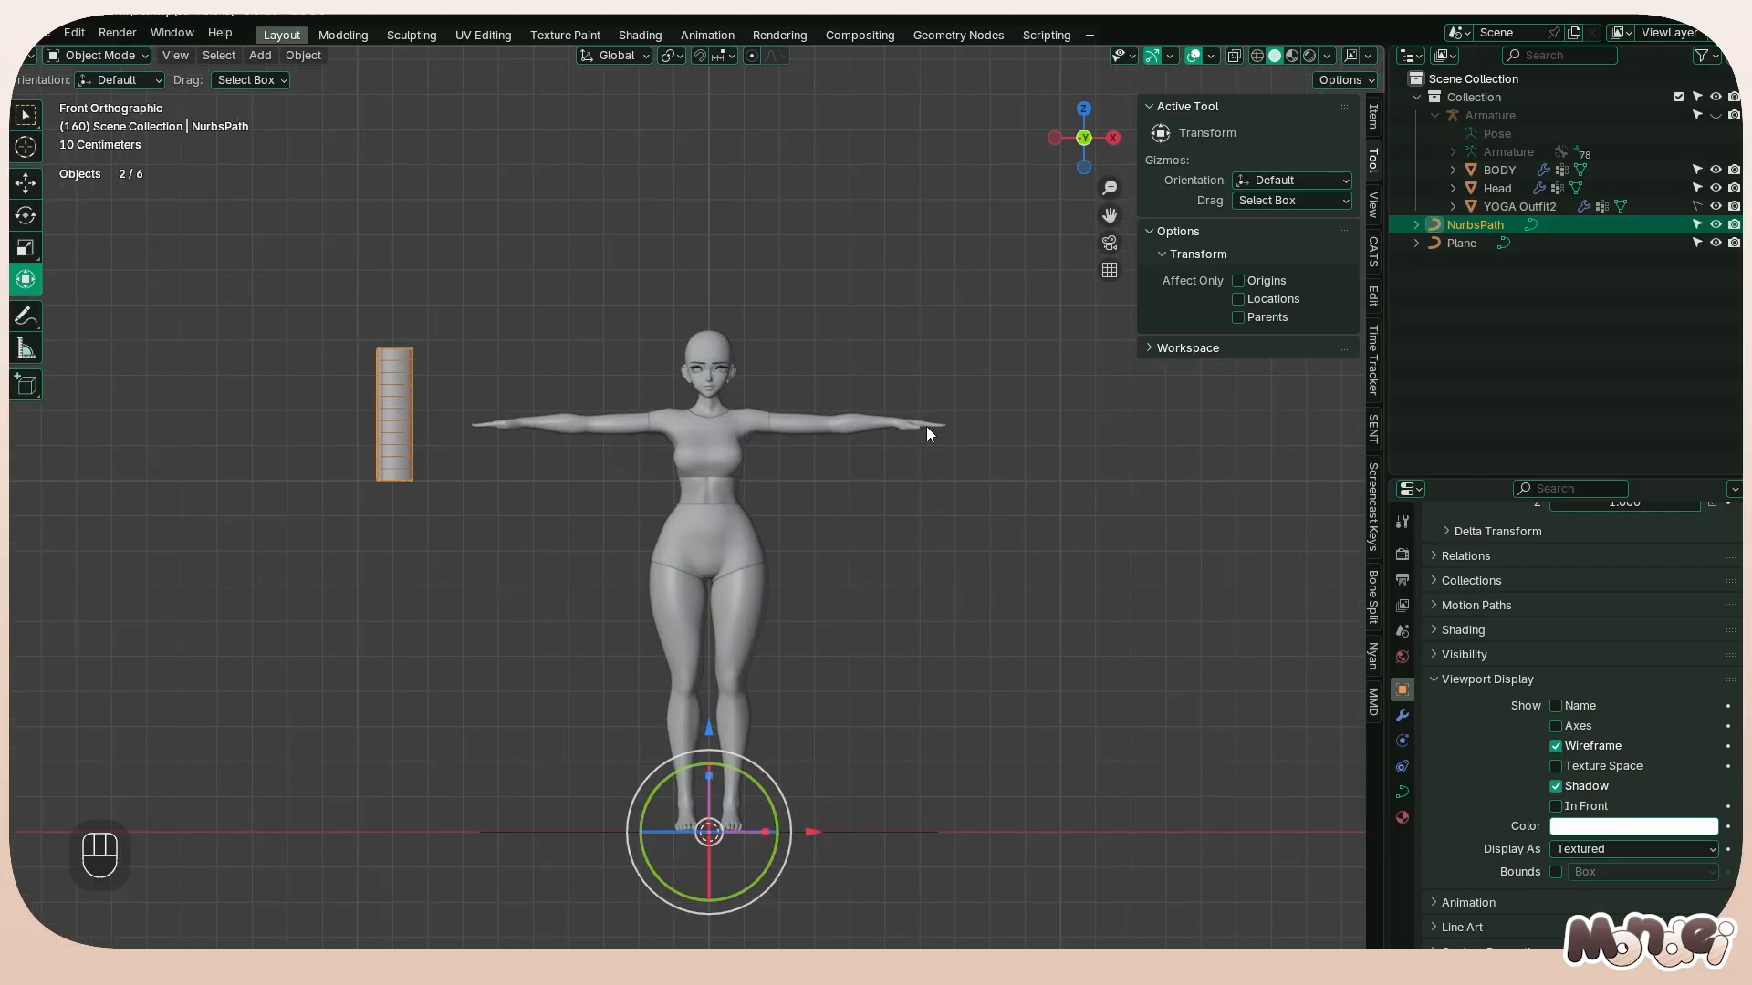
{"action": "scroll", "coordinate": [468, 316], "scroll_direction": "up", "scroll_amount": 4}
{"action": "middle_click_drag", "start_coordinate": [468, 315], "coordinate": [770, 474], "text": "shift"}
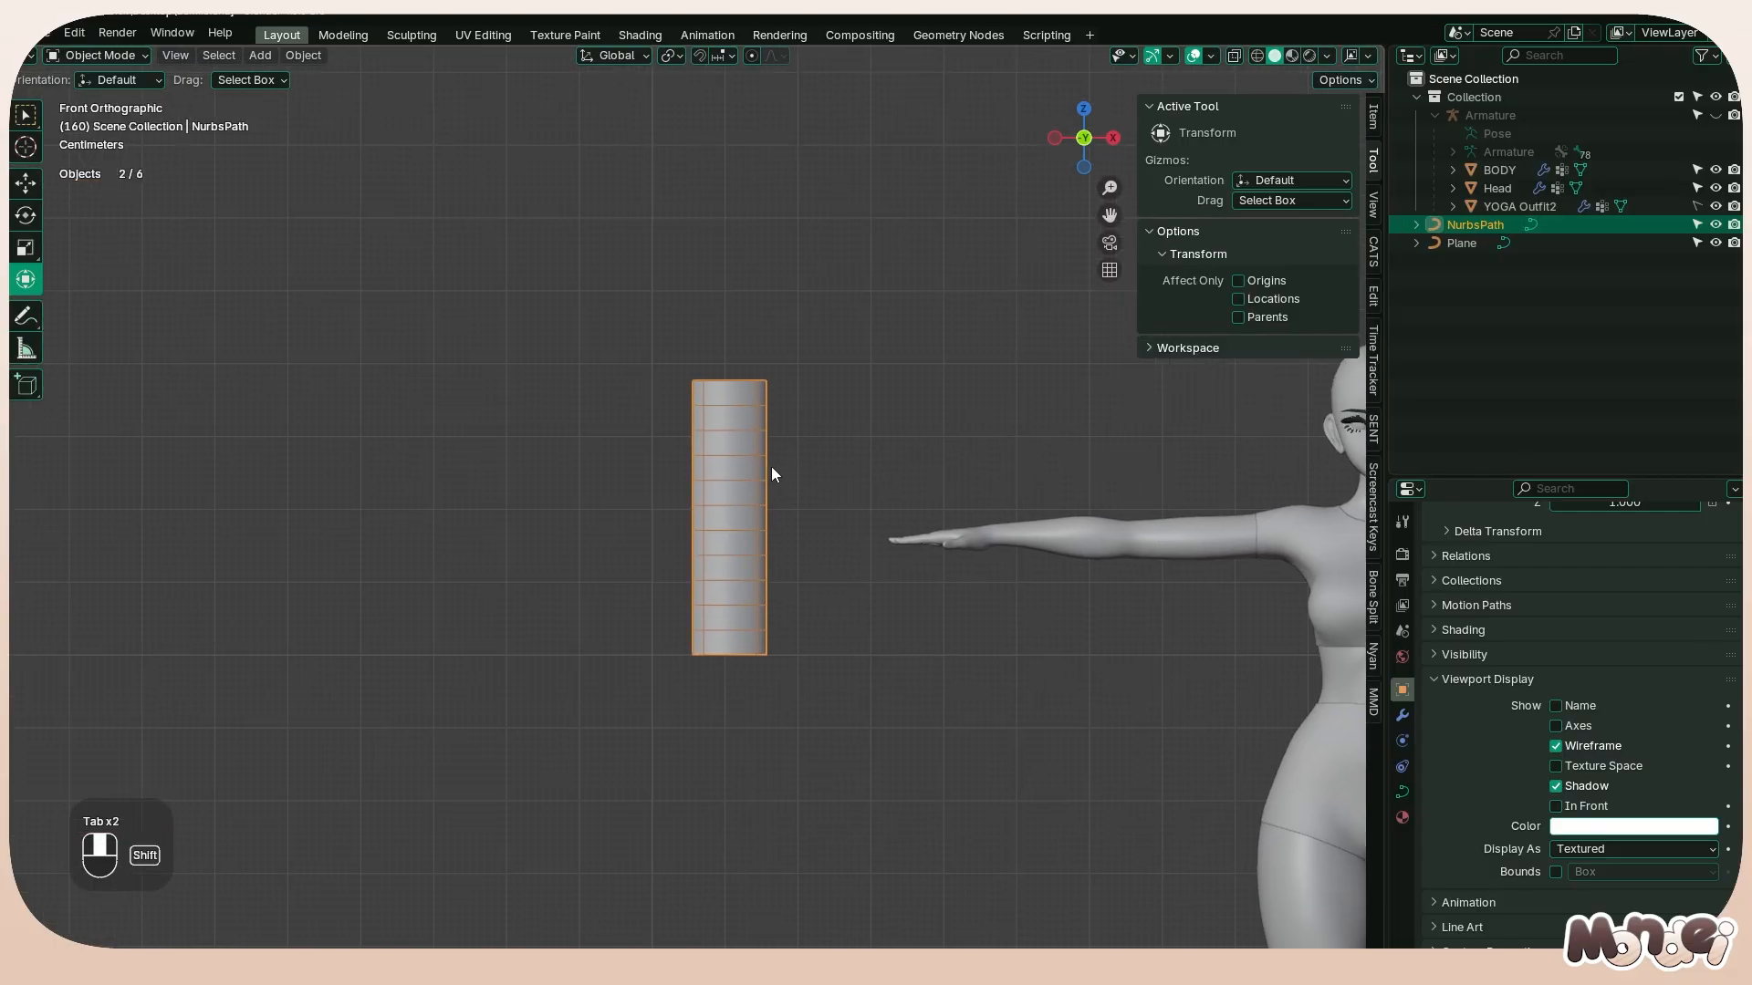
{"action": "scroll", "coordinate": [772, 474], "scroll_direction": "up", "scroll_amount": 3}
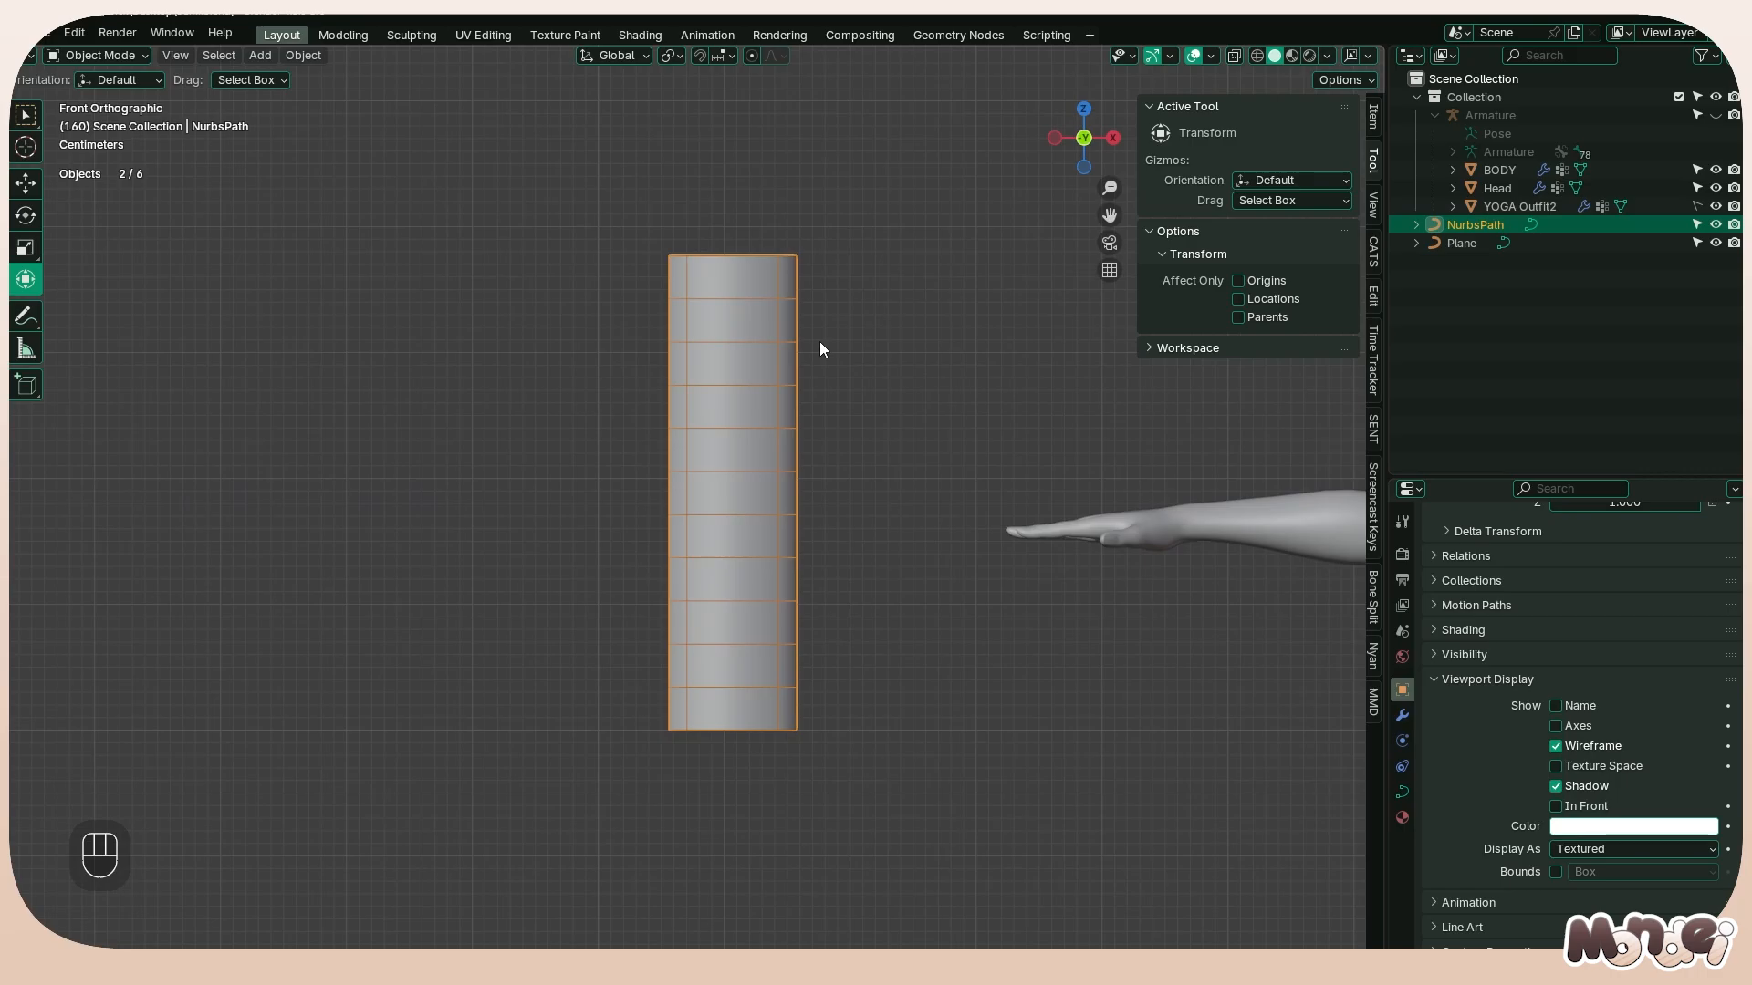
{"action": "key", "text": "Tab"}
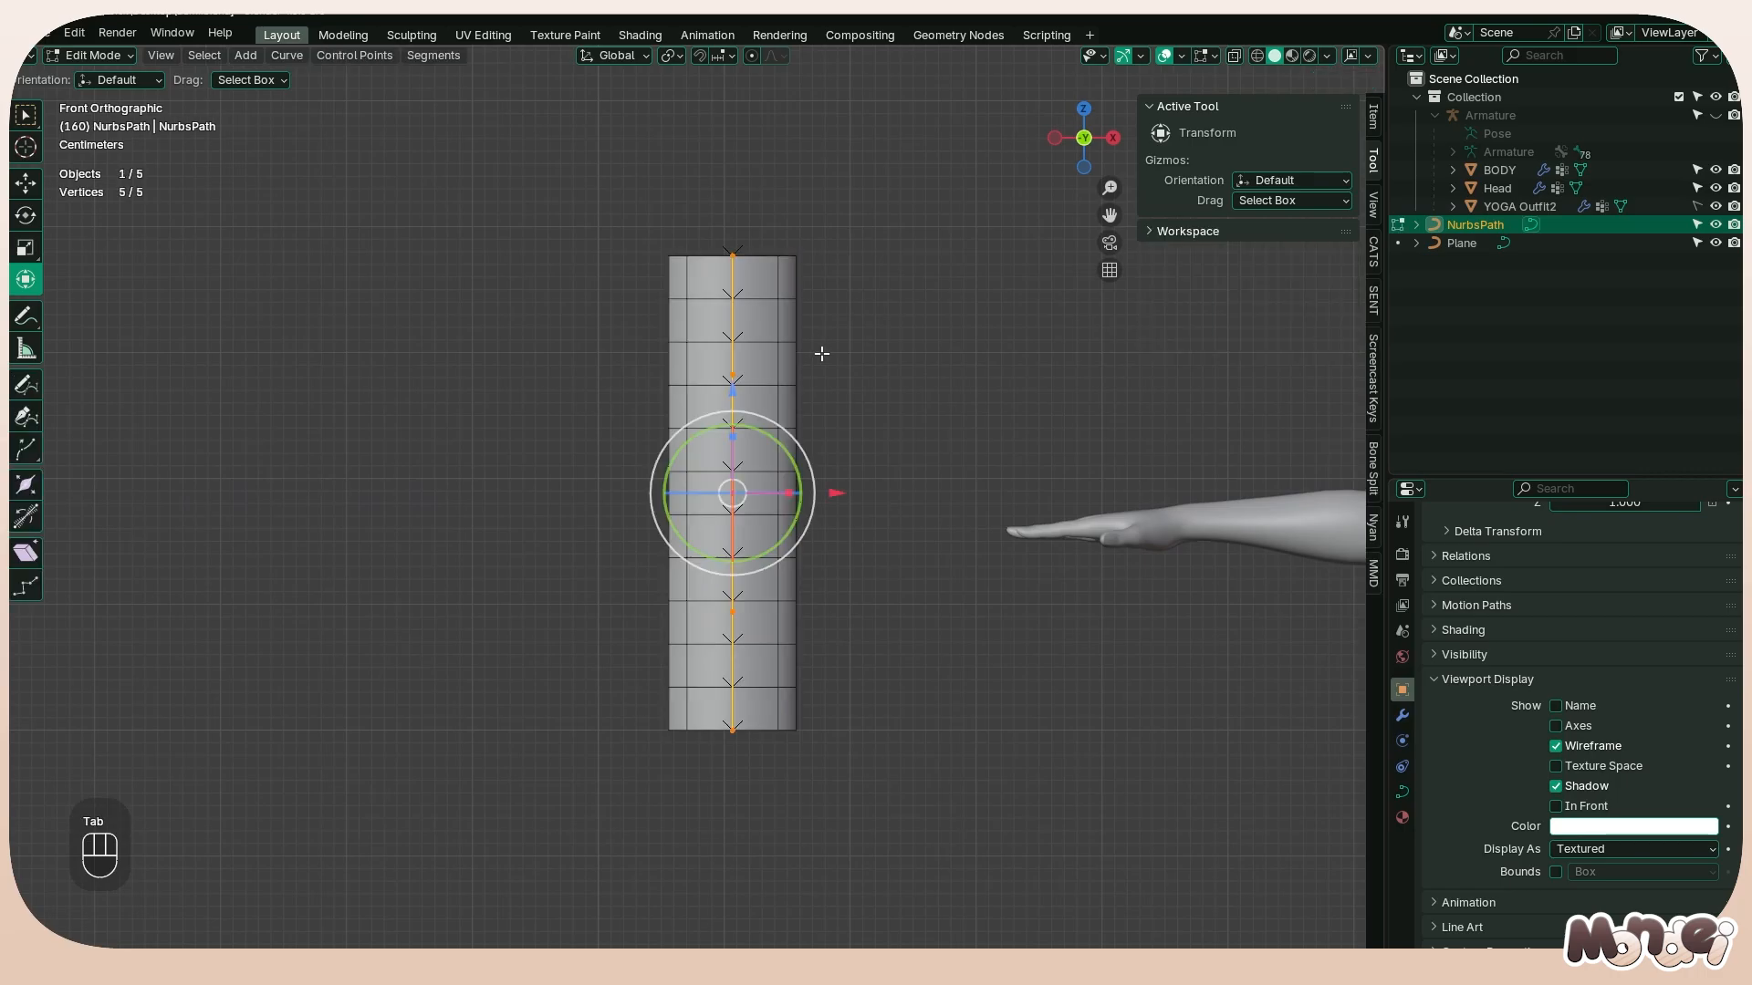
{"action": "key", "text": "alt"}
{"action": "key", "text": "alt+s"}
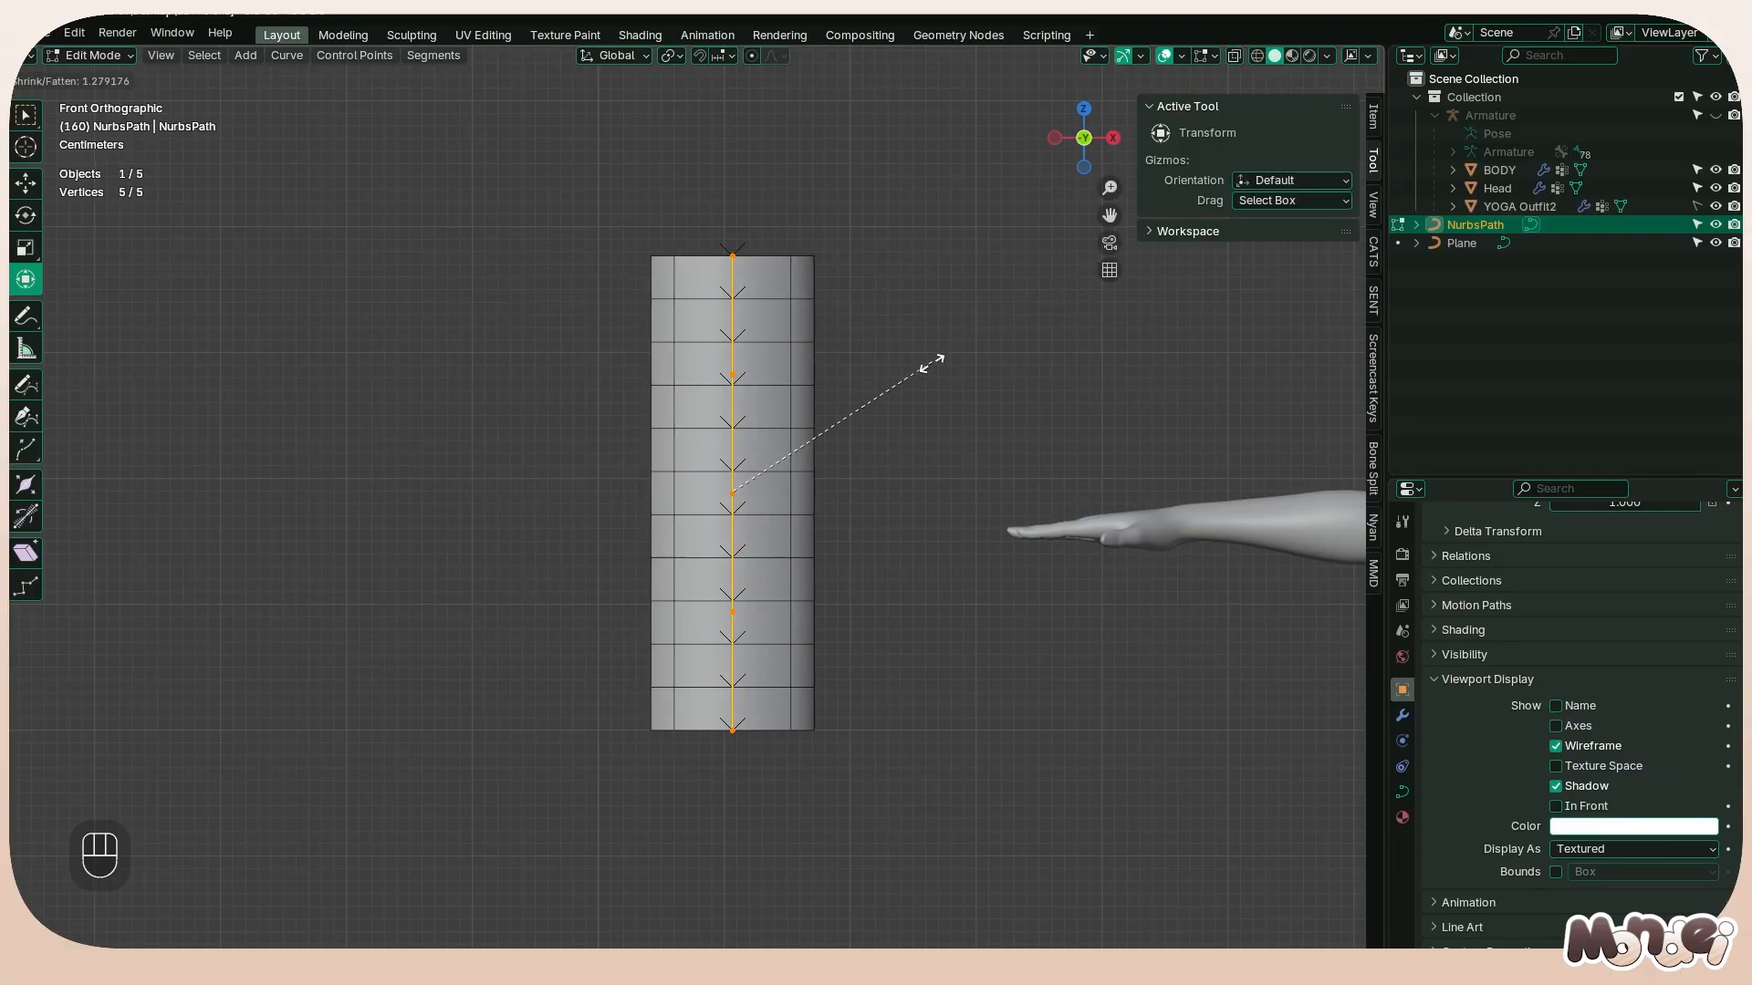
{"action": "left_click", "coordinate": [848, 434]}
Try scaling and tilting all the path's points, clearing the trial tilt
{"action": "key", "text": "s"}
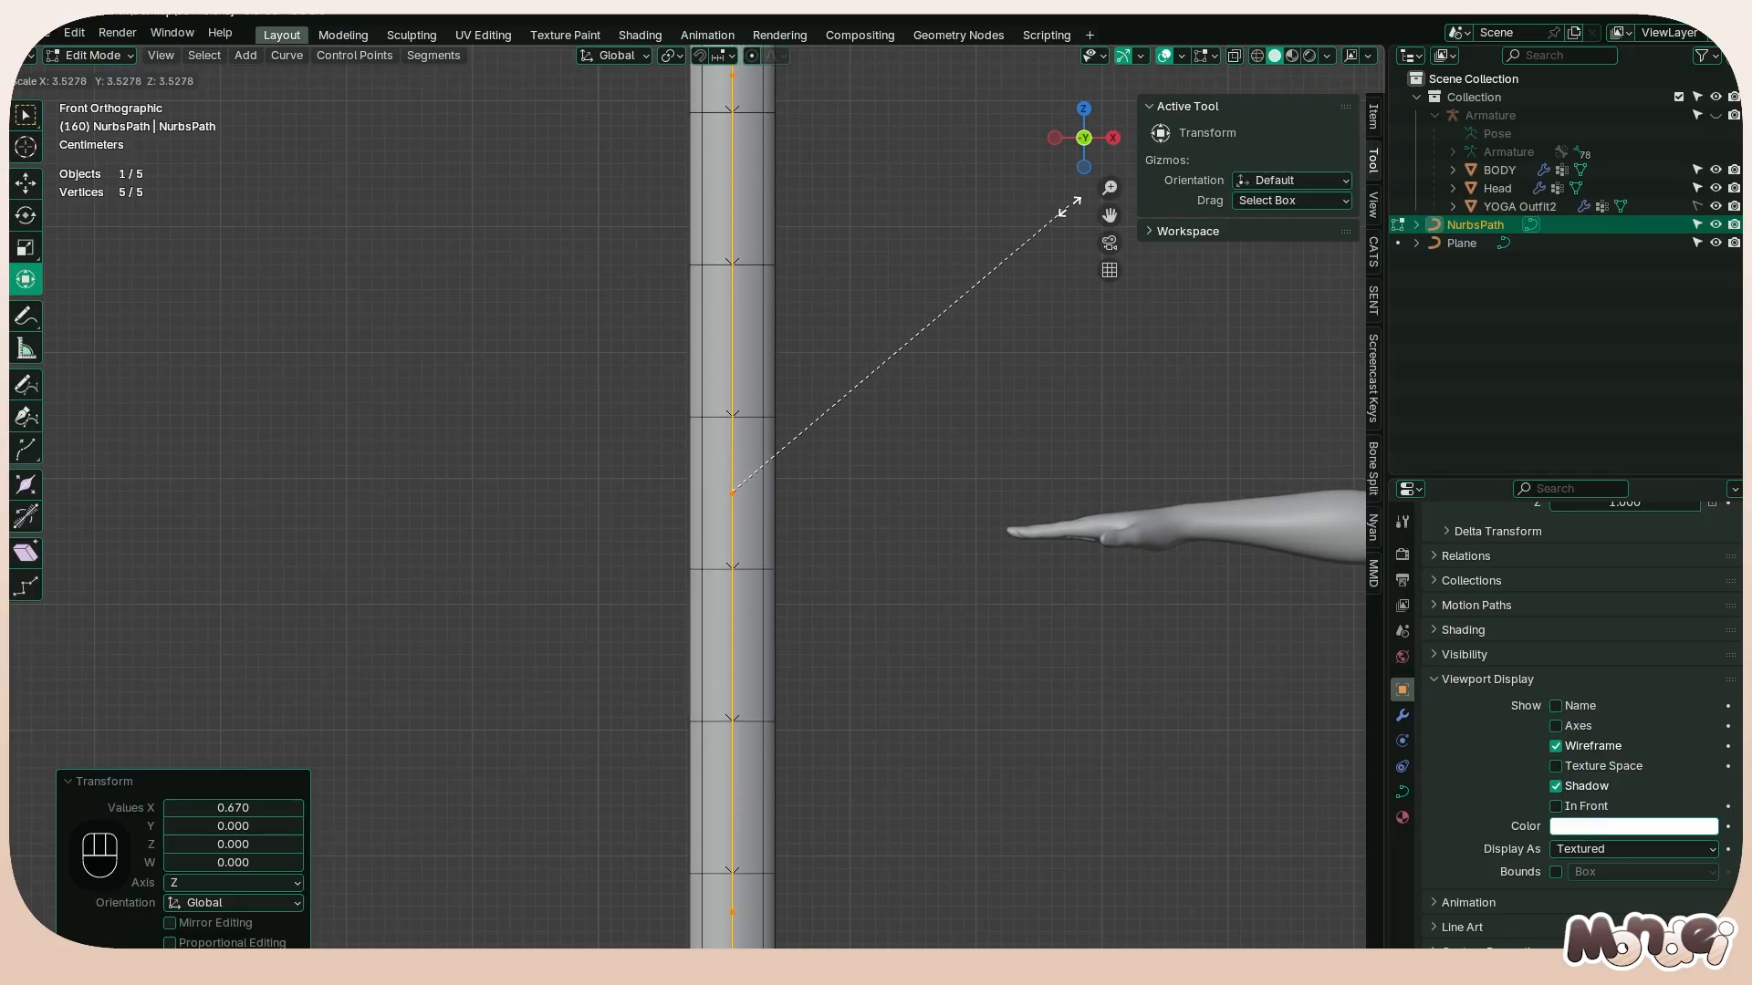
{"action": "key", "text": "Escape"}
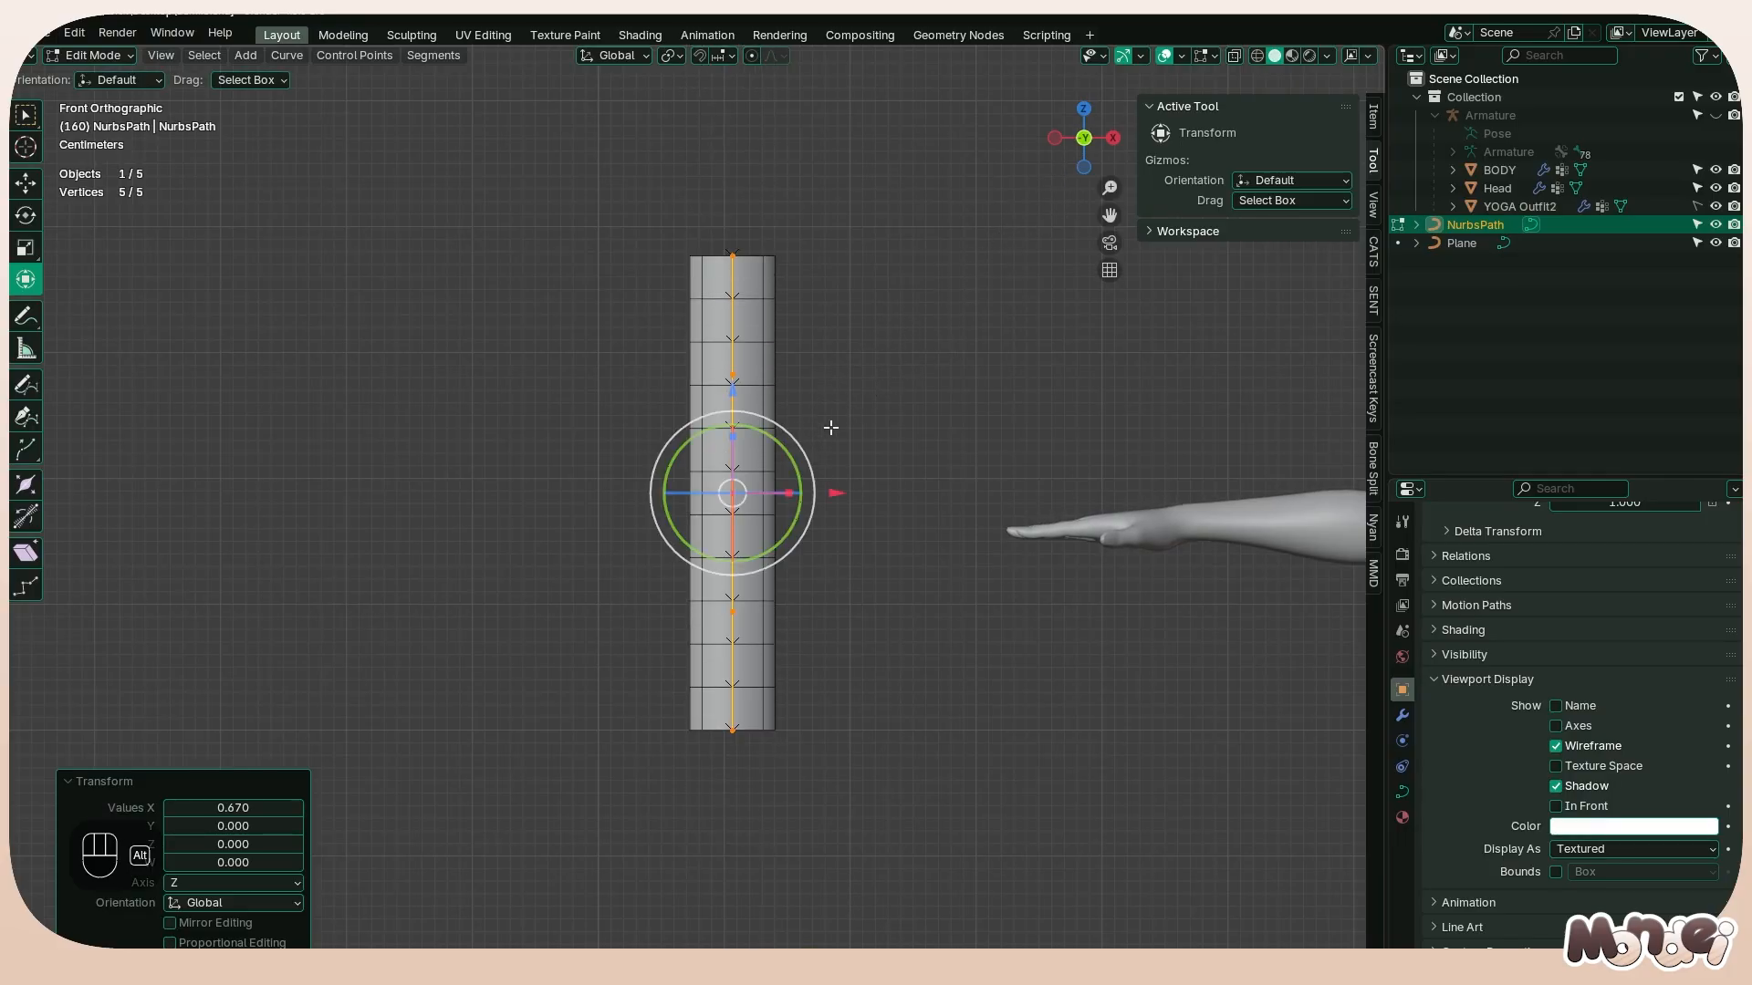
{"action": "key", "text": "alt+t"}
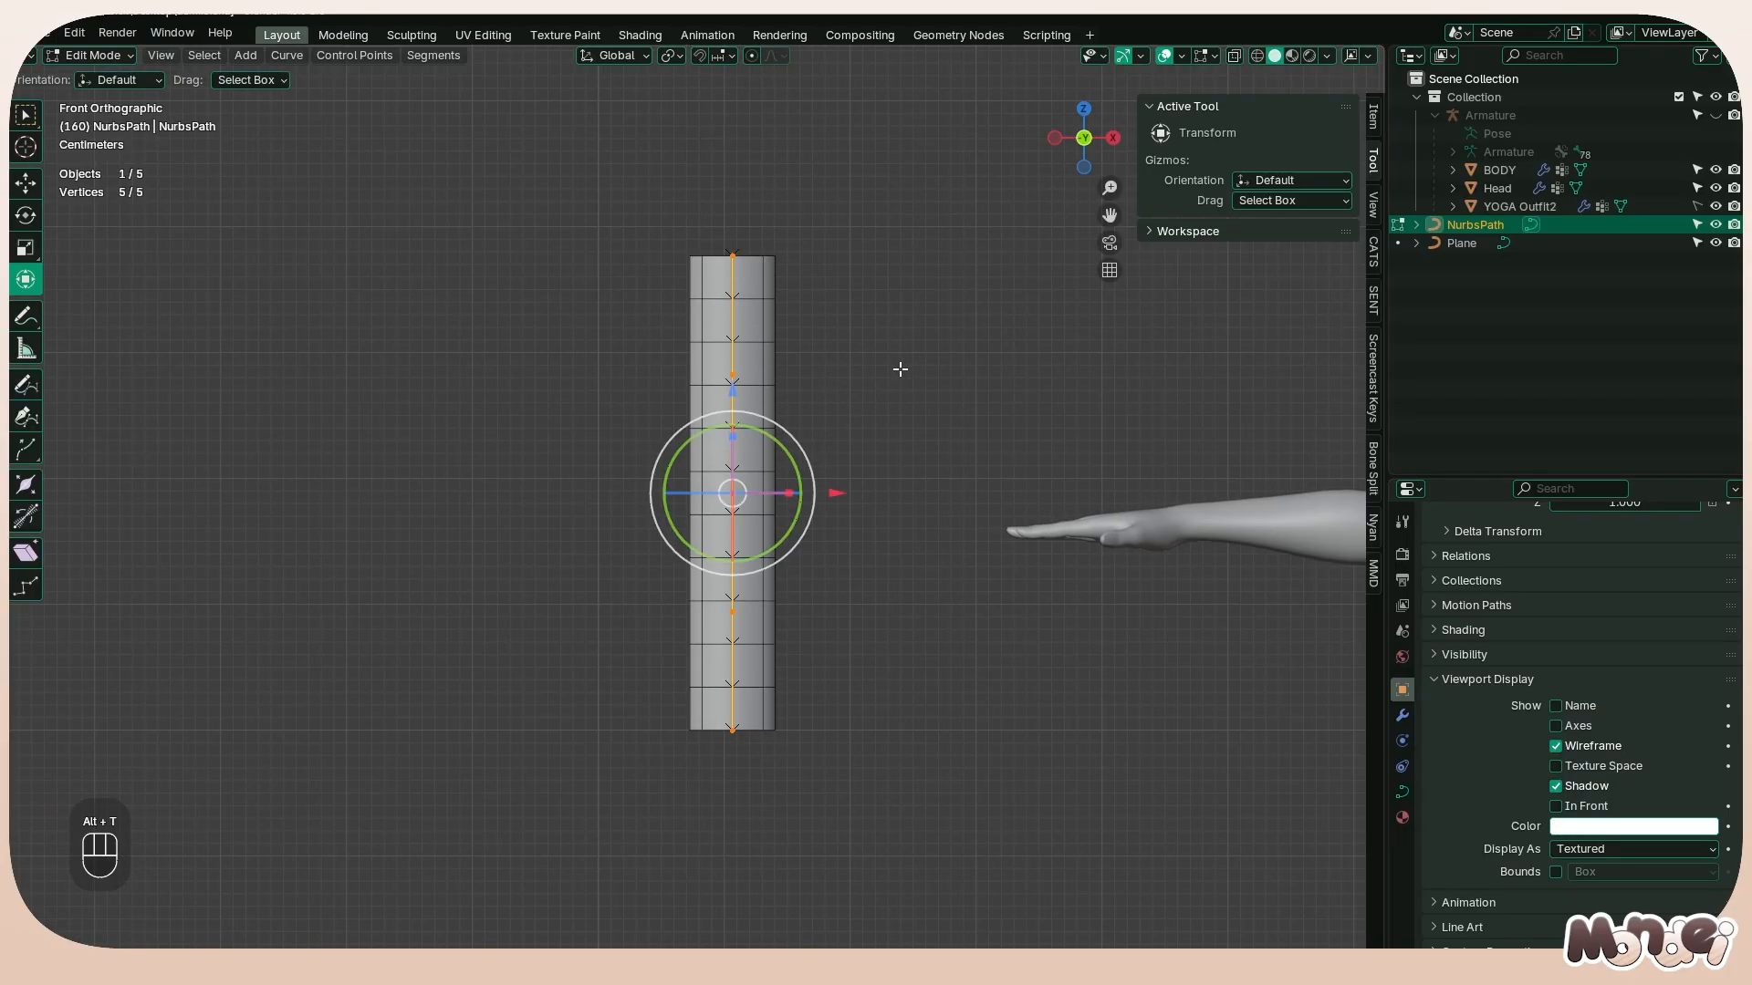
{"action": "key", "text": "ctrl+t"}
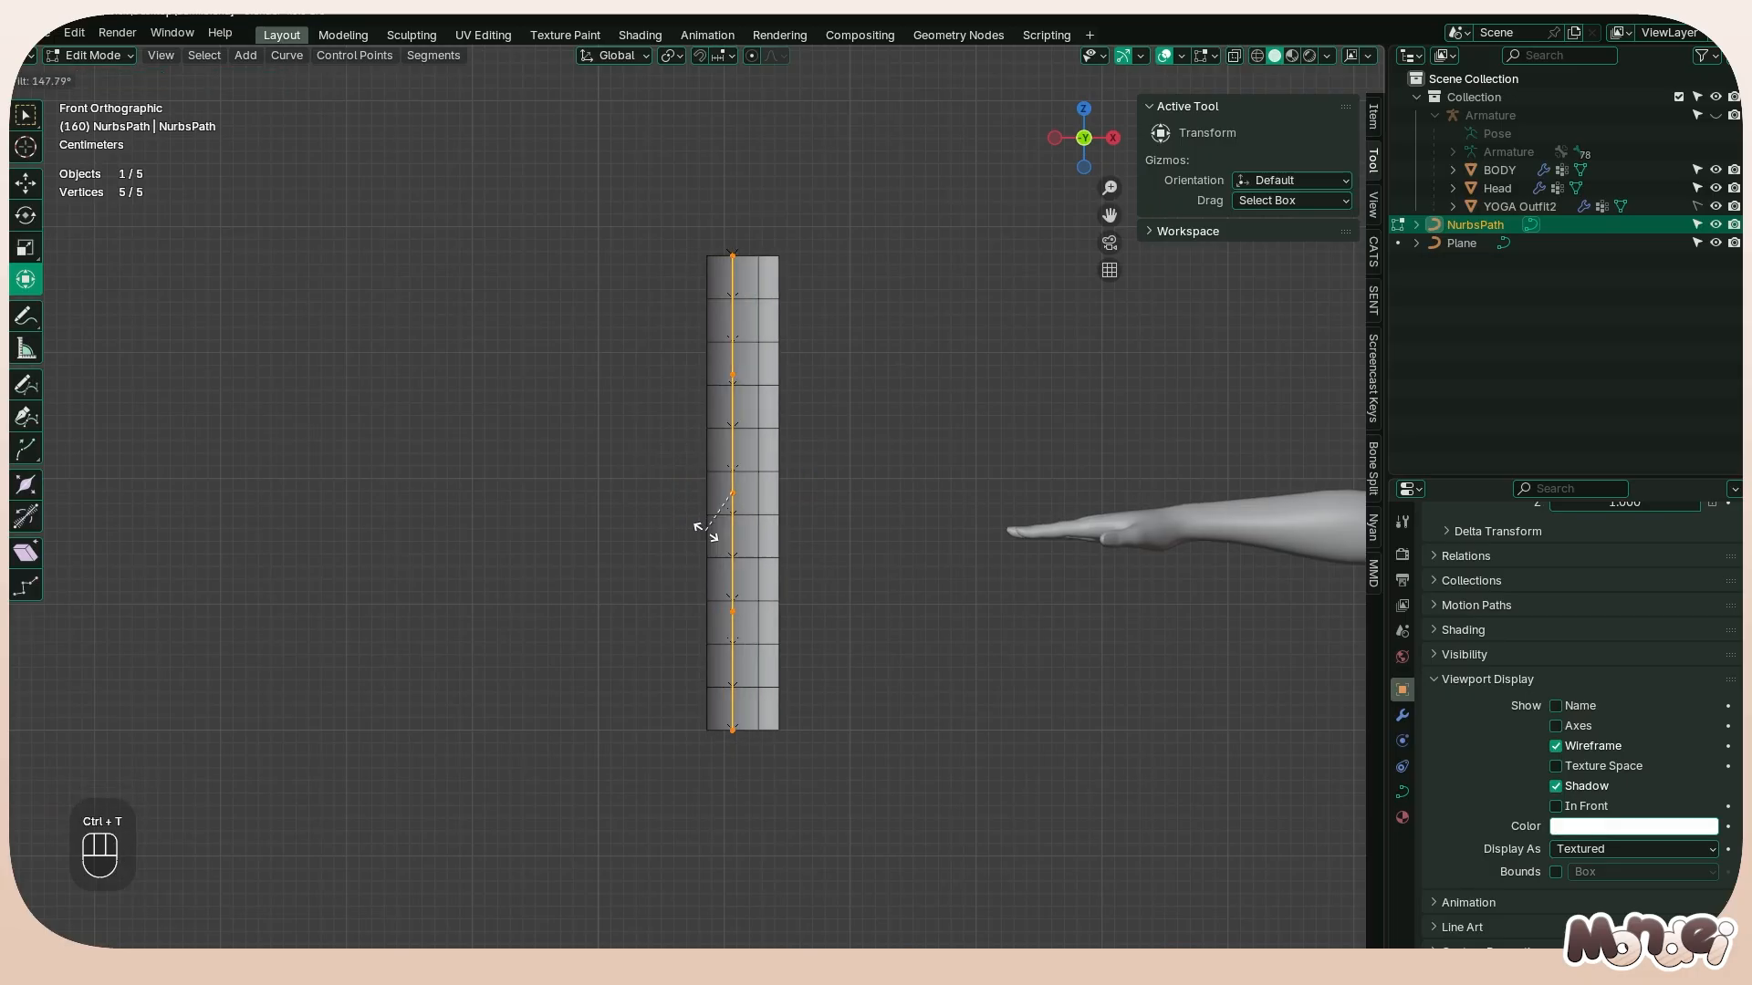
{"action": "left_click", "coordinate": [707, 529]}
{"action": "key", "text": "alt+t"}
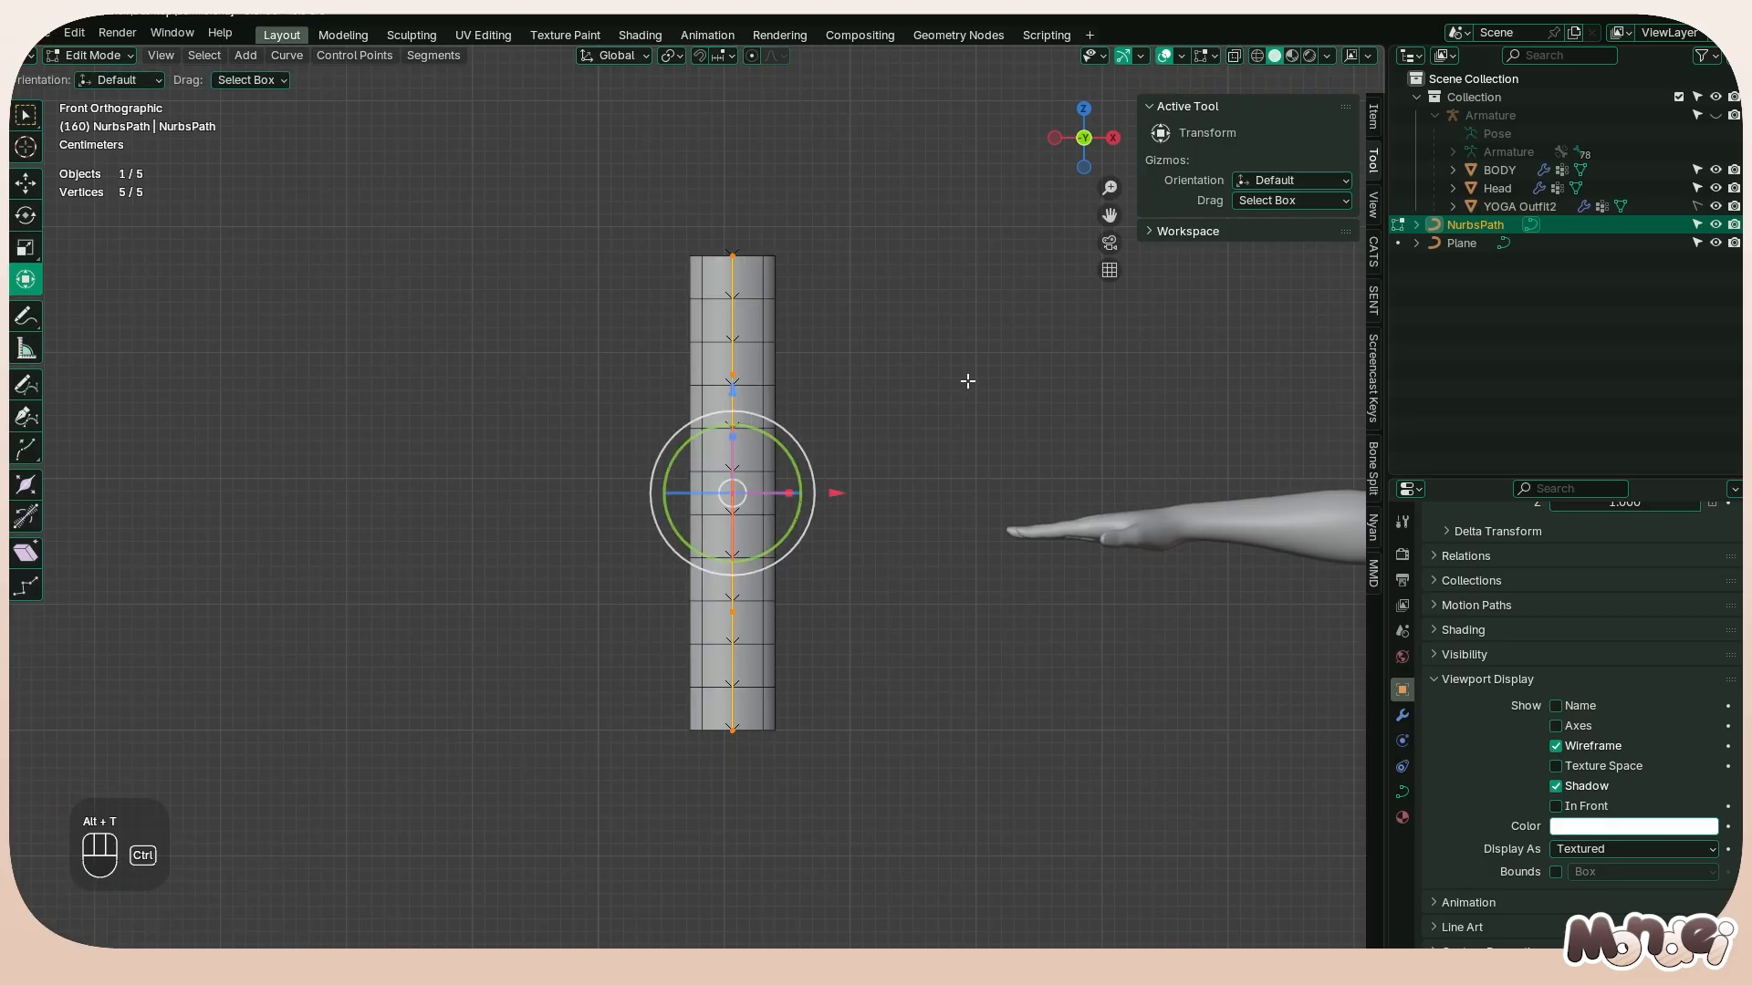
{"action": "key", "text": "ctrl+t"}
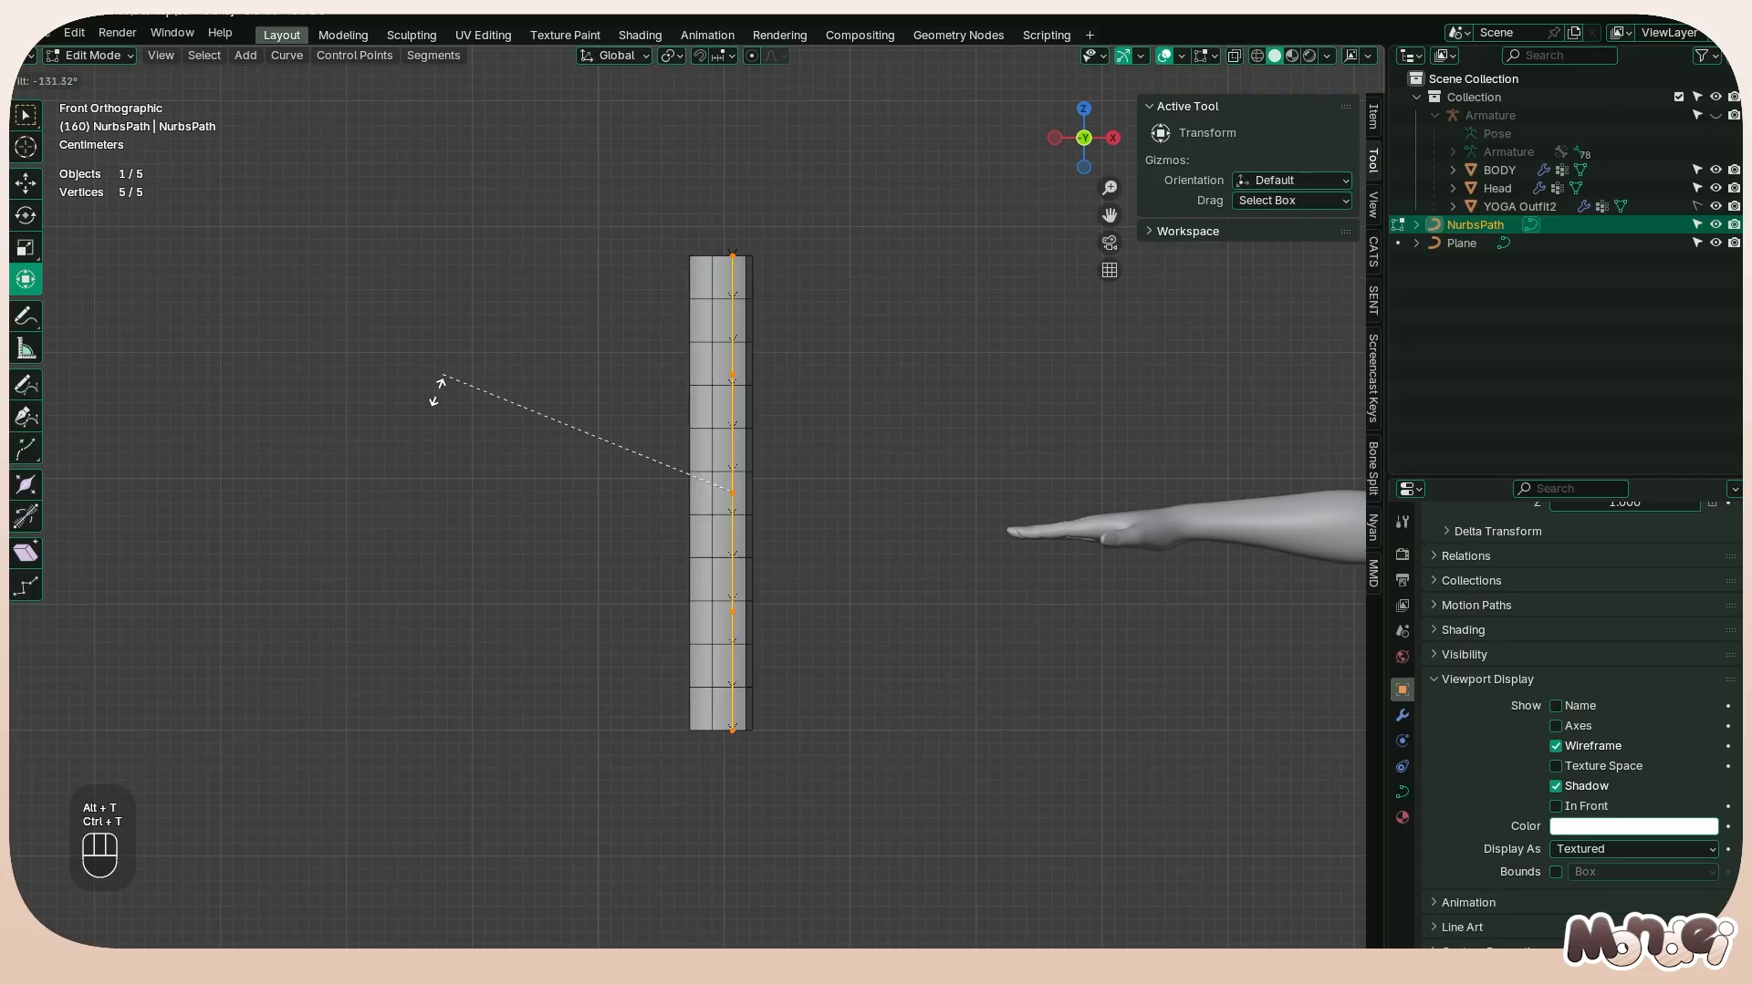
{"action": "right_click", "coordinate": [953, 411]}
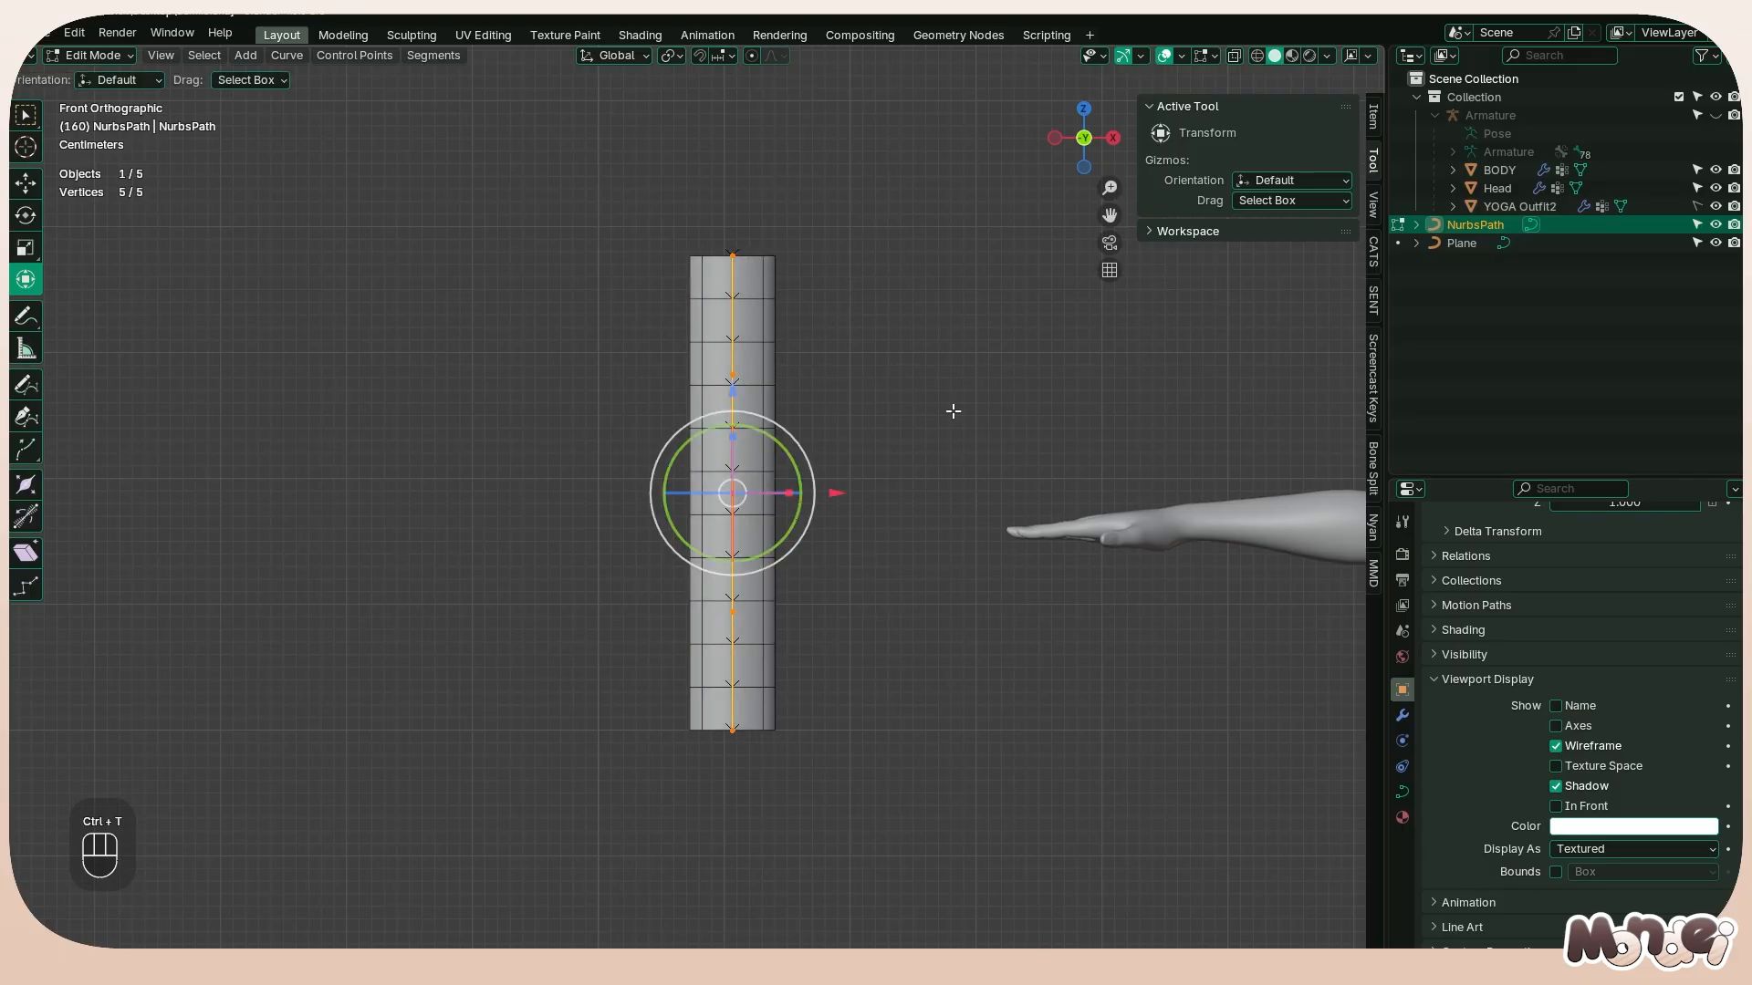
Select the path's lowest point and enable proportional editing with Connected Only and Smooth falloff
{"action": "left_click", "coordinate": [733, 721]}
{"action": "left_click", "coordinate": [751, 56]}
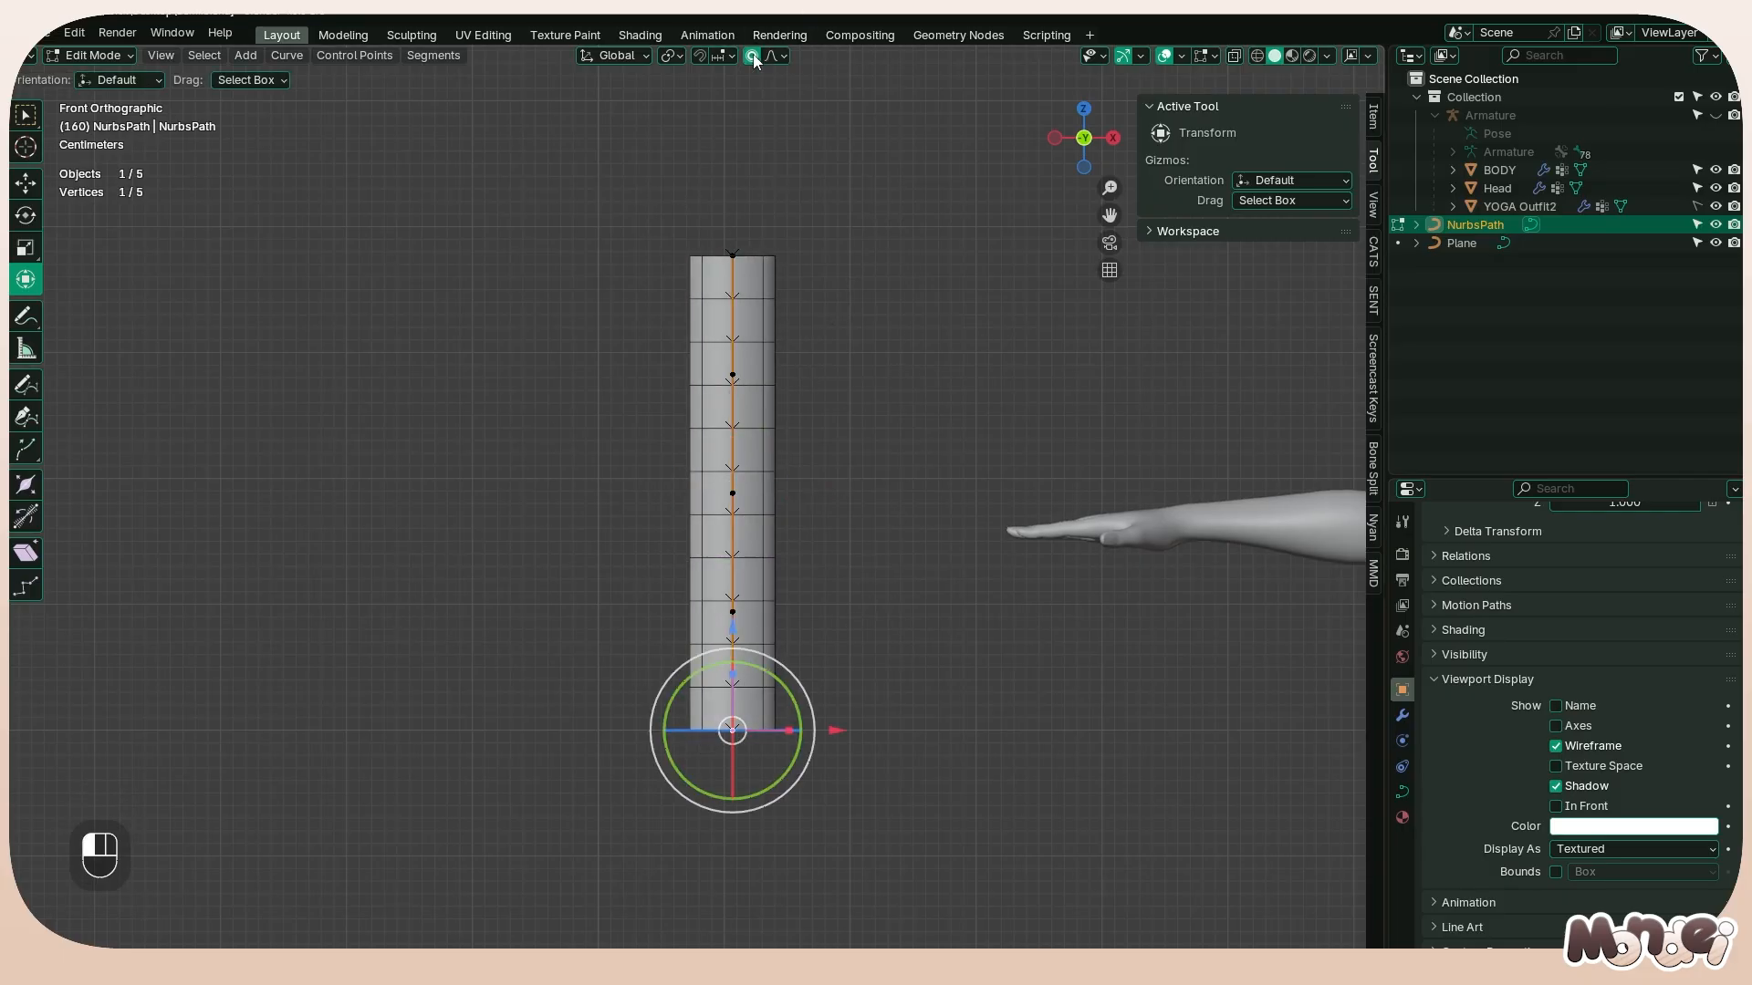
{"action": "left_click", "coordinate": [775, 56]}
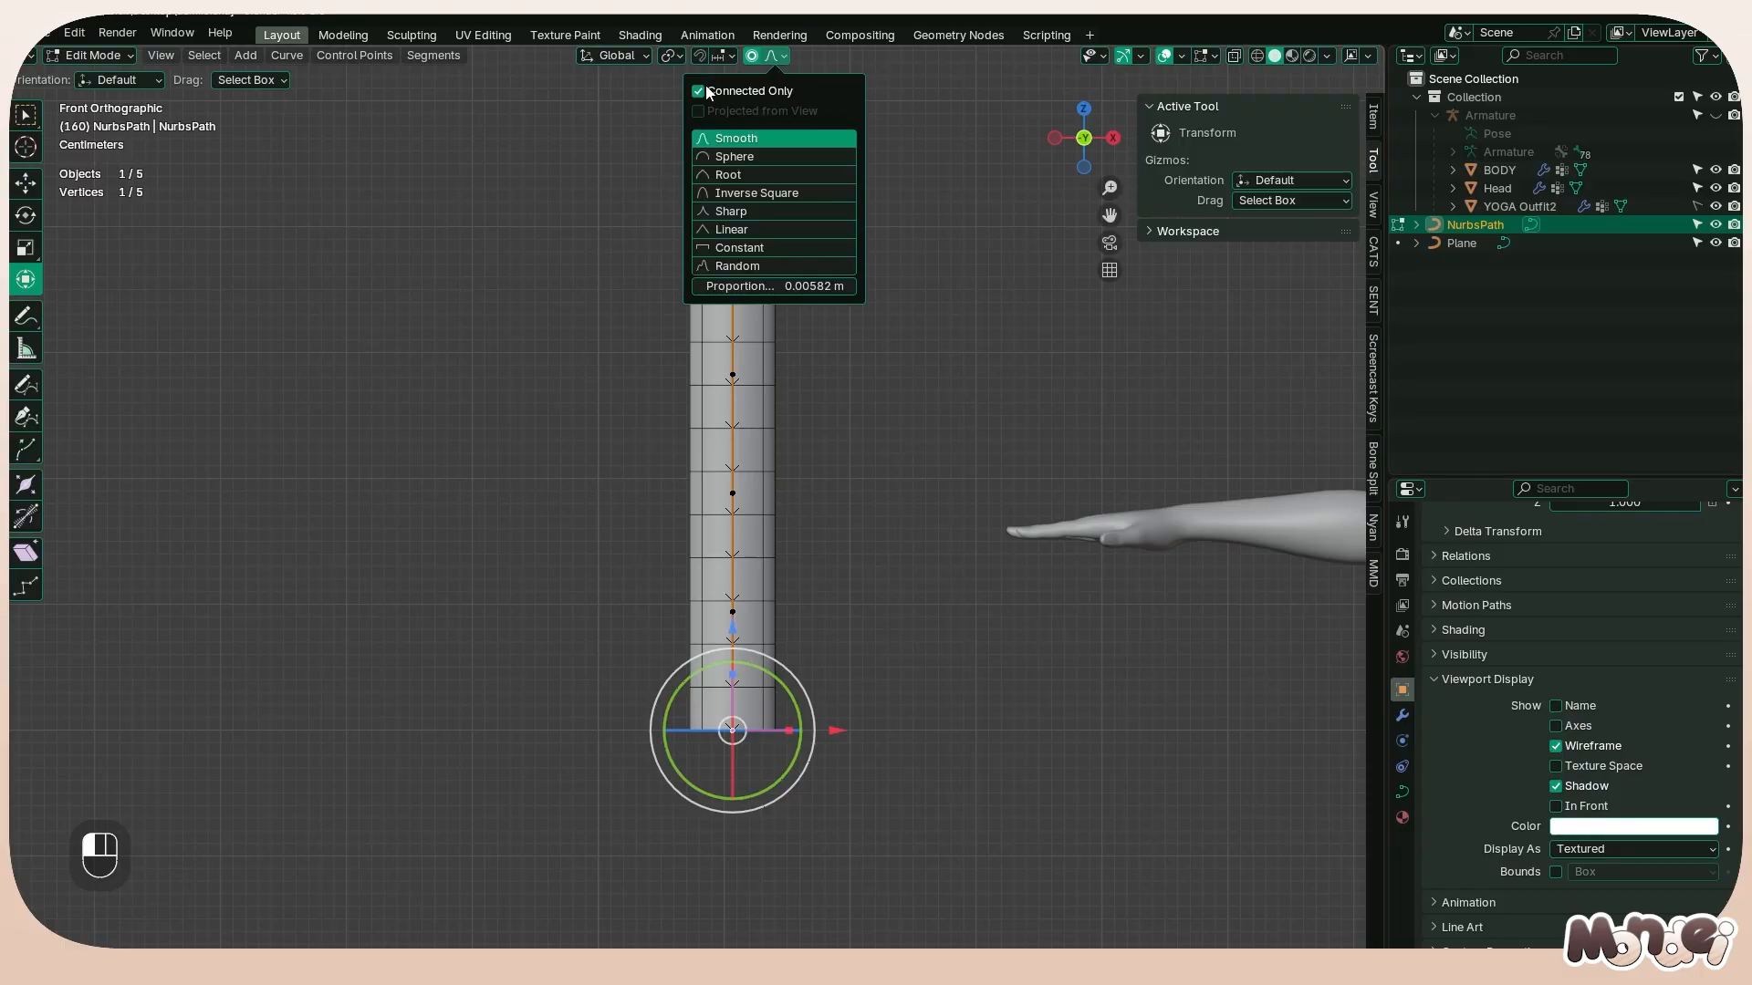
Tilt the path's lowest point by about -210° with a proportional size of about 0.290 to twist the strand
{"action": "key", "text": "ctrl+t"}
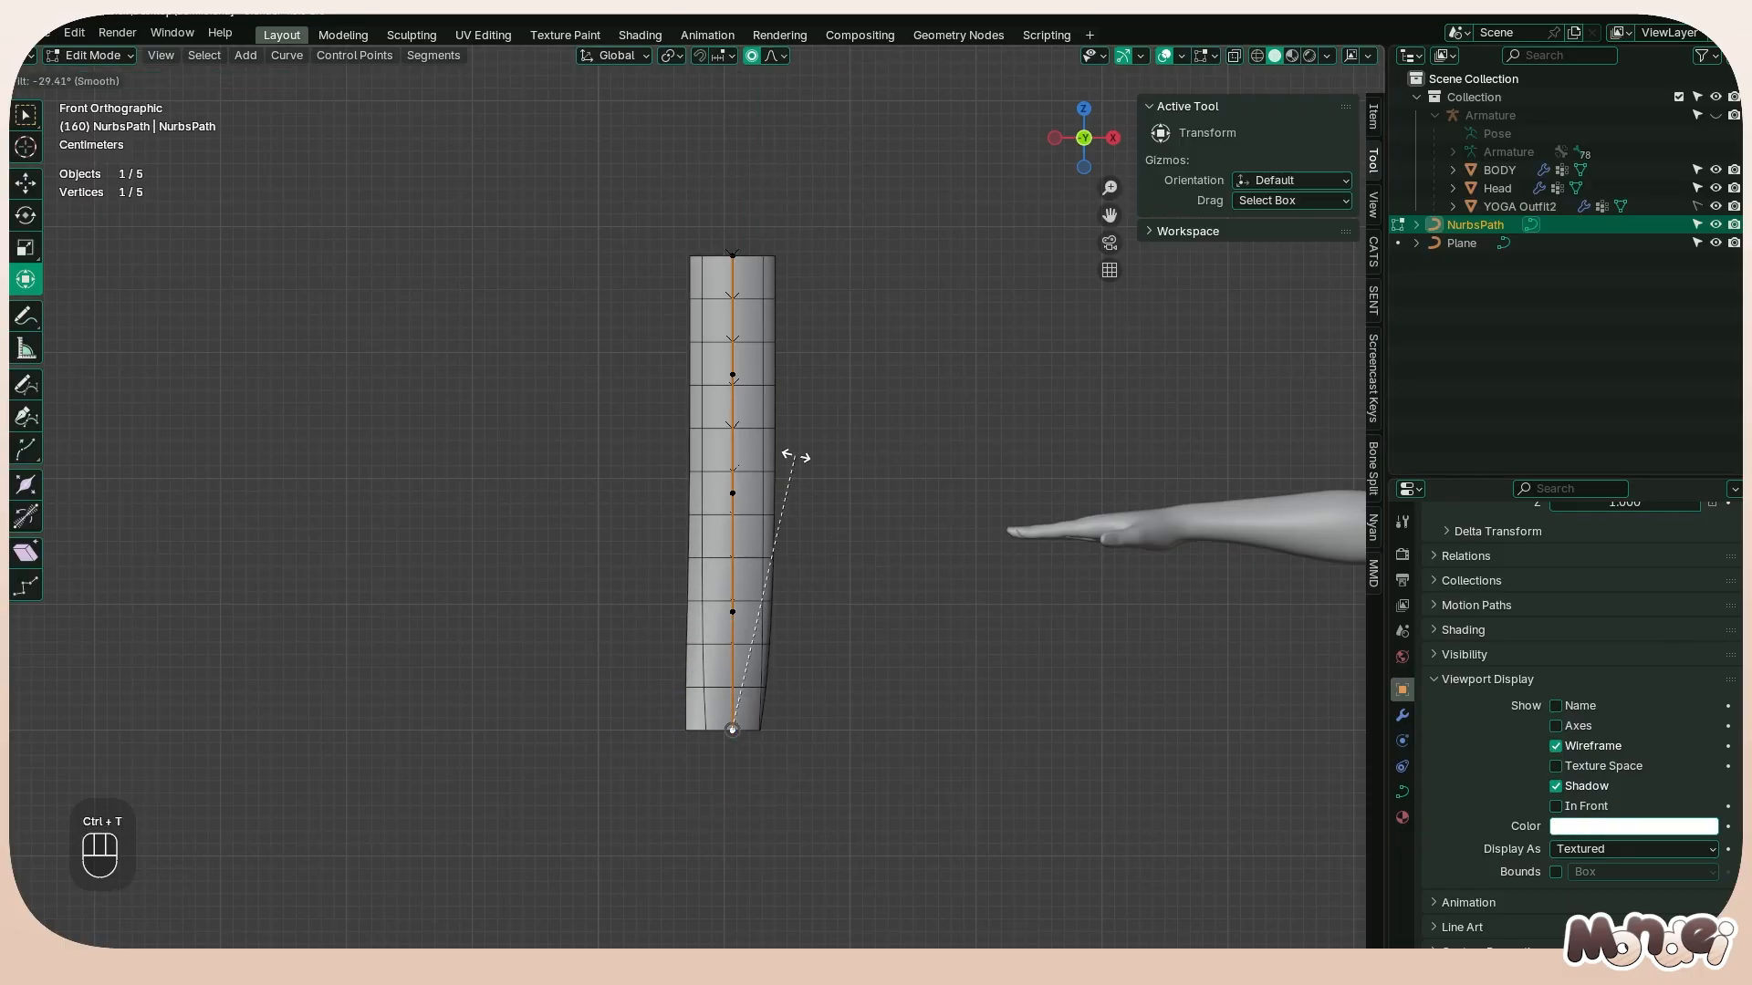
{"action": "scroll", "coordinate": [673, 469], "scroll_direction": "down", "scroll_amount": 5}
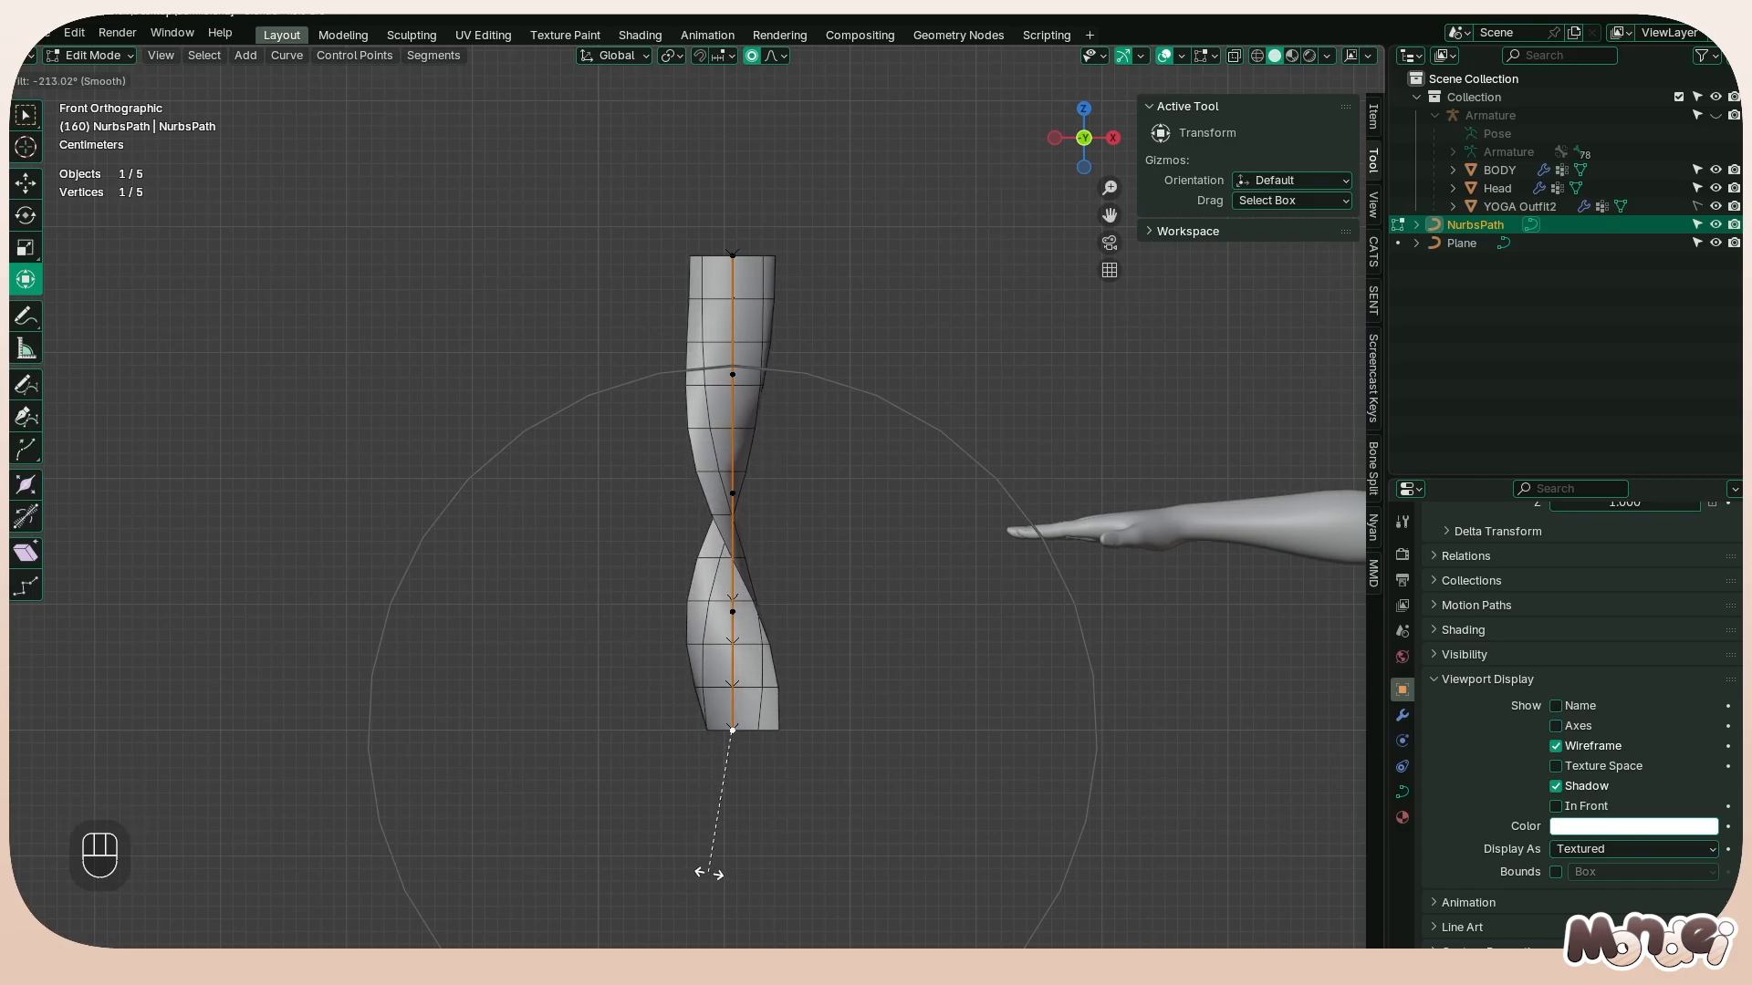
{"action": "left_click", "coordinate": [694, 872]}
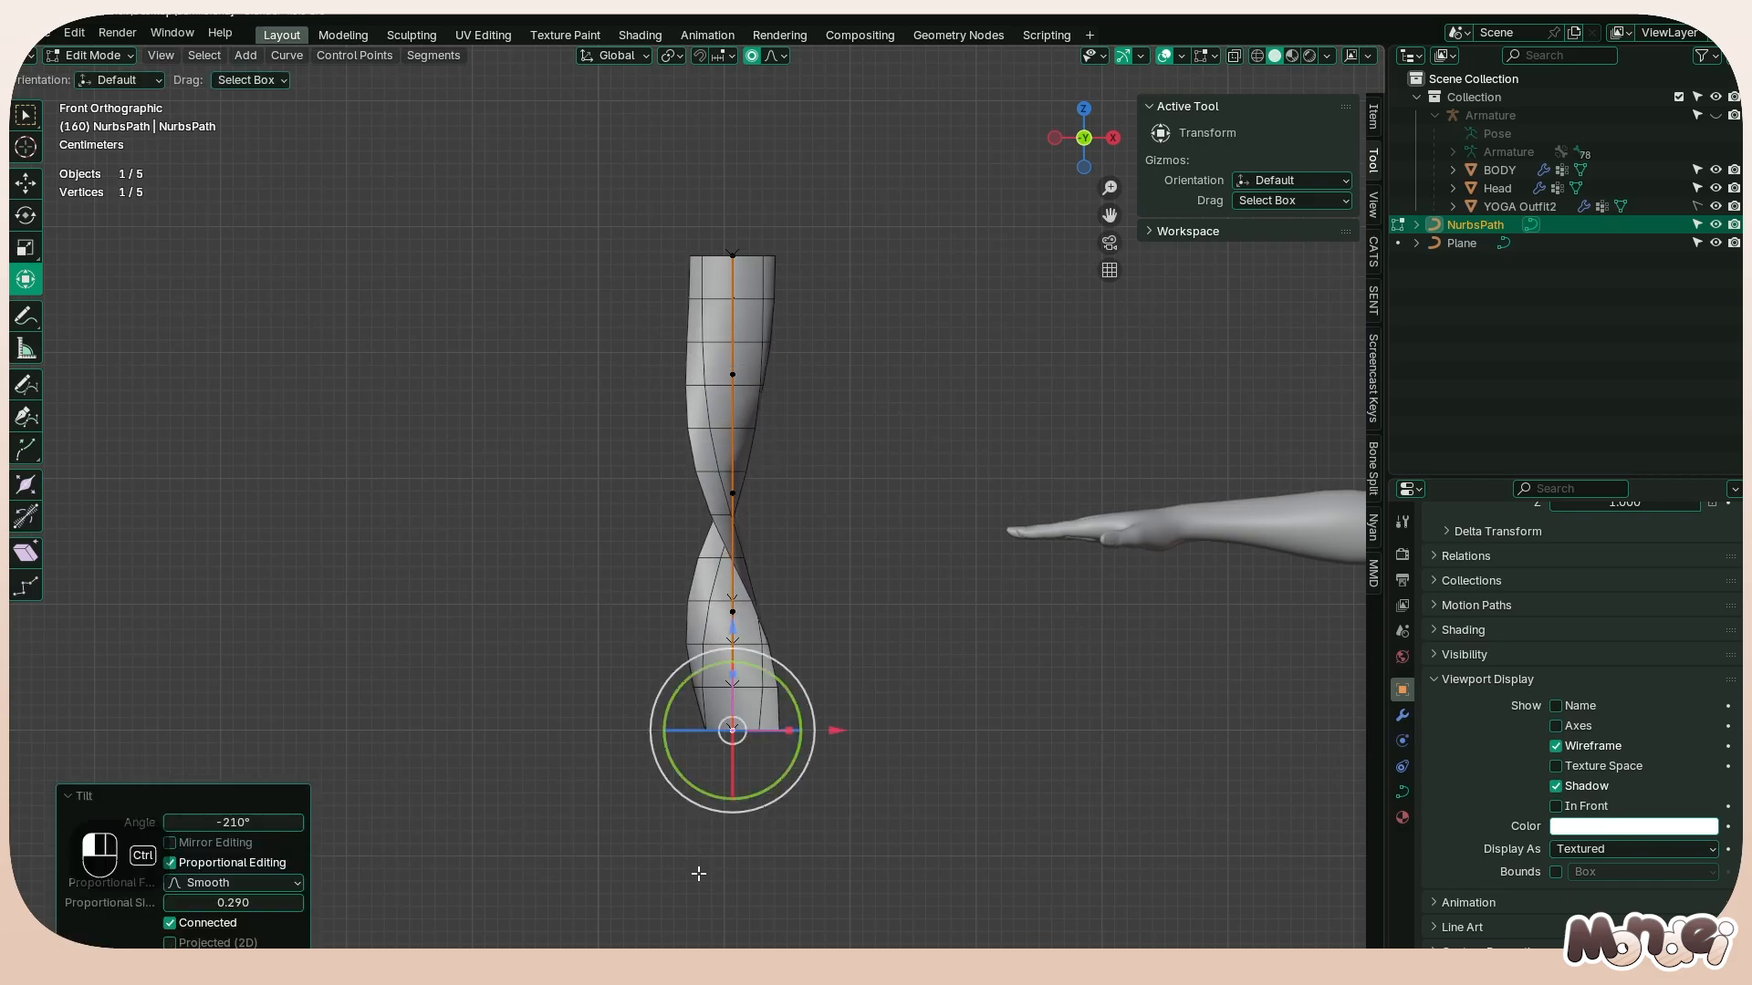
Try clearing the tilt of all the path's points, and undo the clearing and the selection
{"action": "key", "text": "a"}
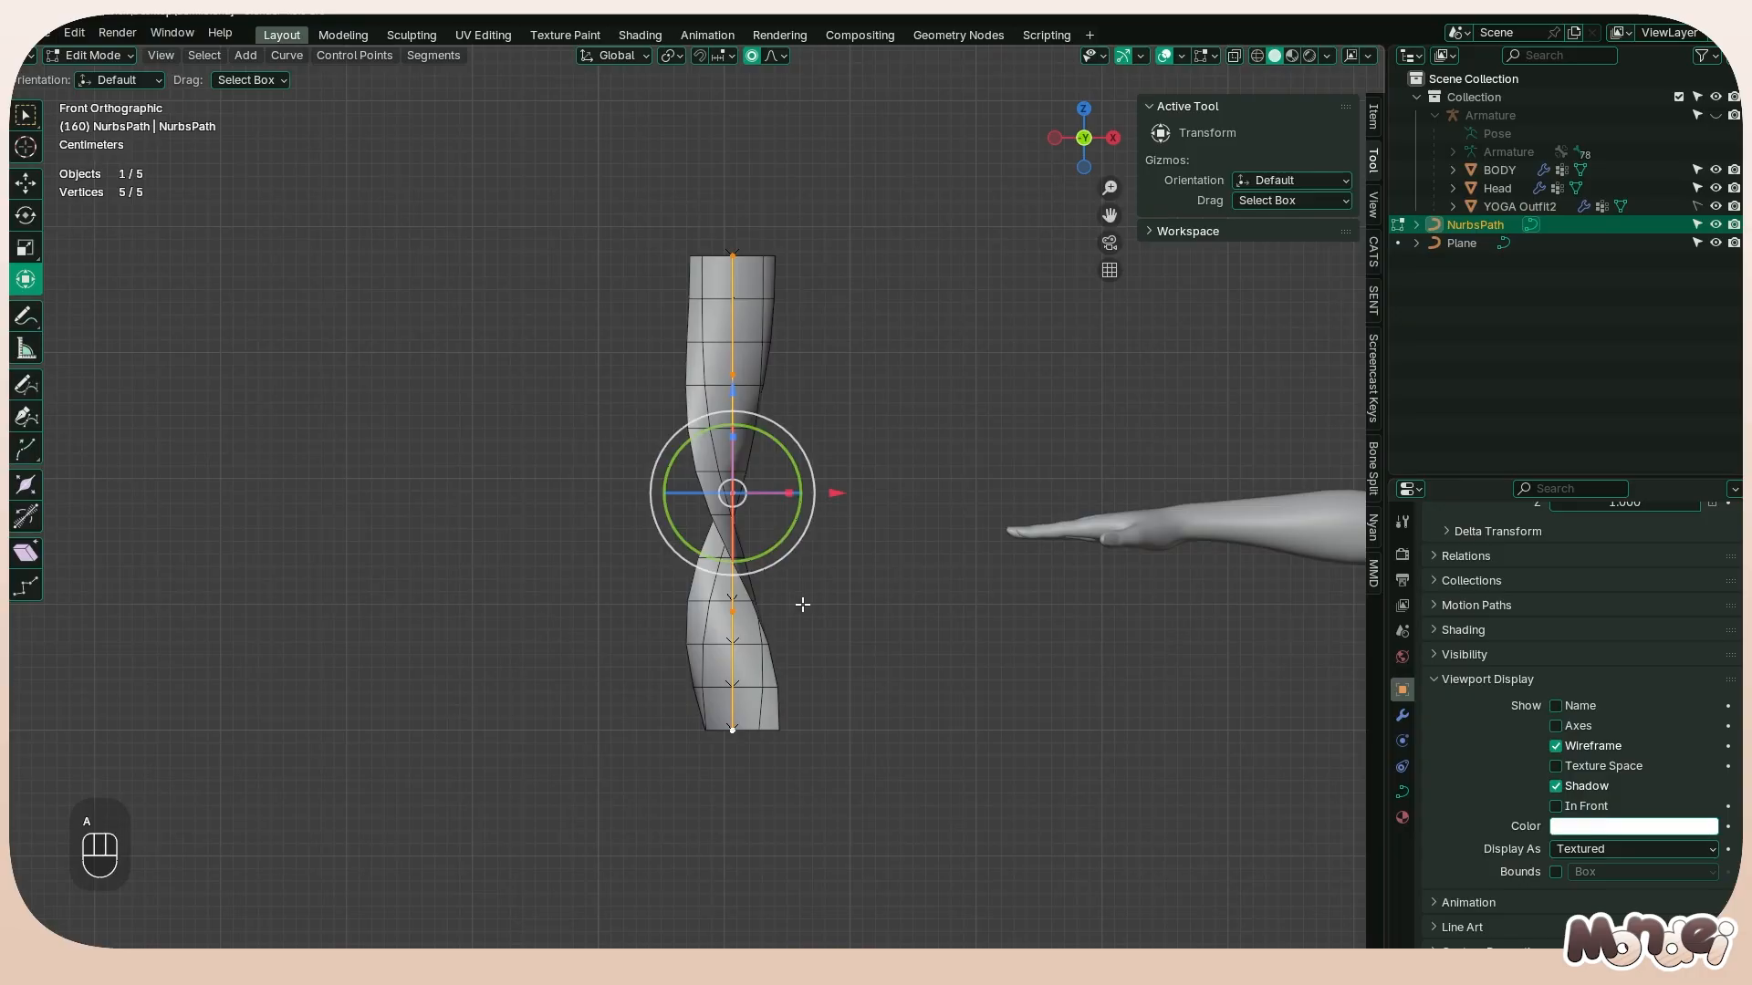
{"action": "key", "text": "alt+t"}
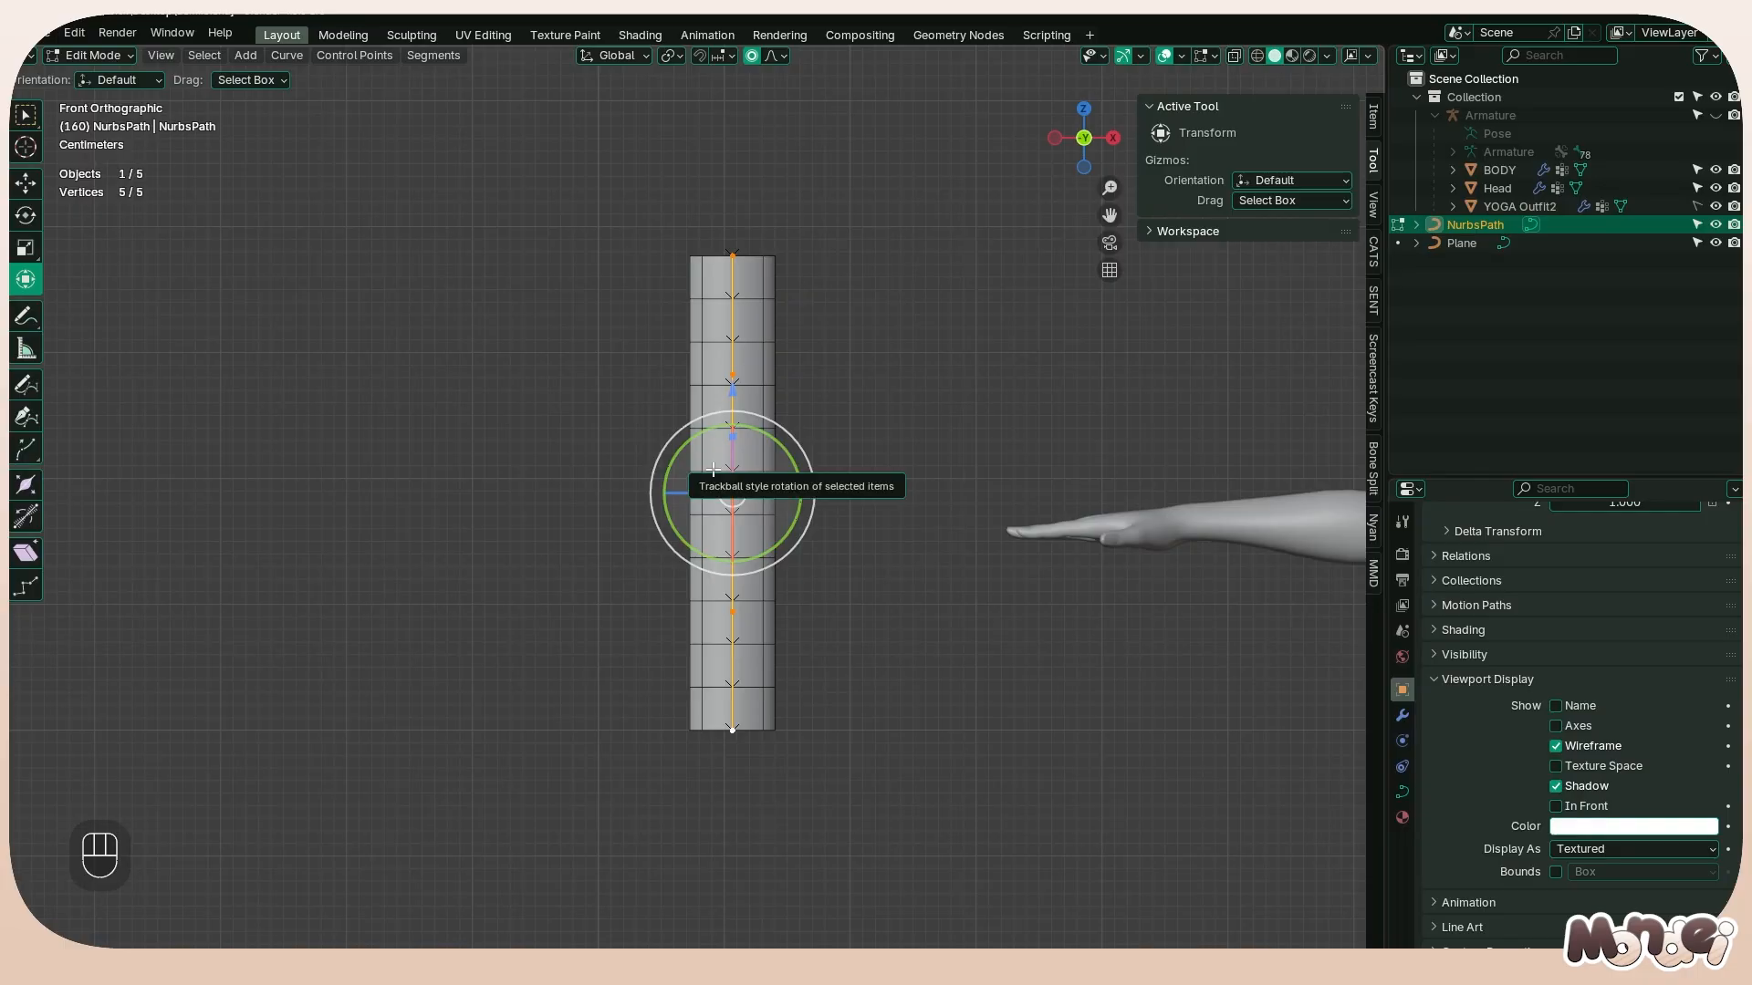
{"action": "key", "text": "ctrl+z"}
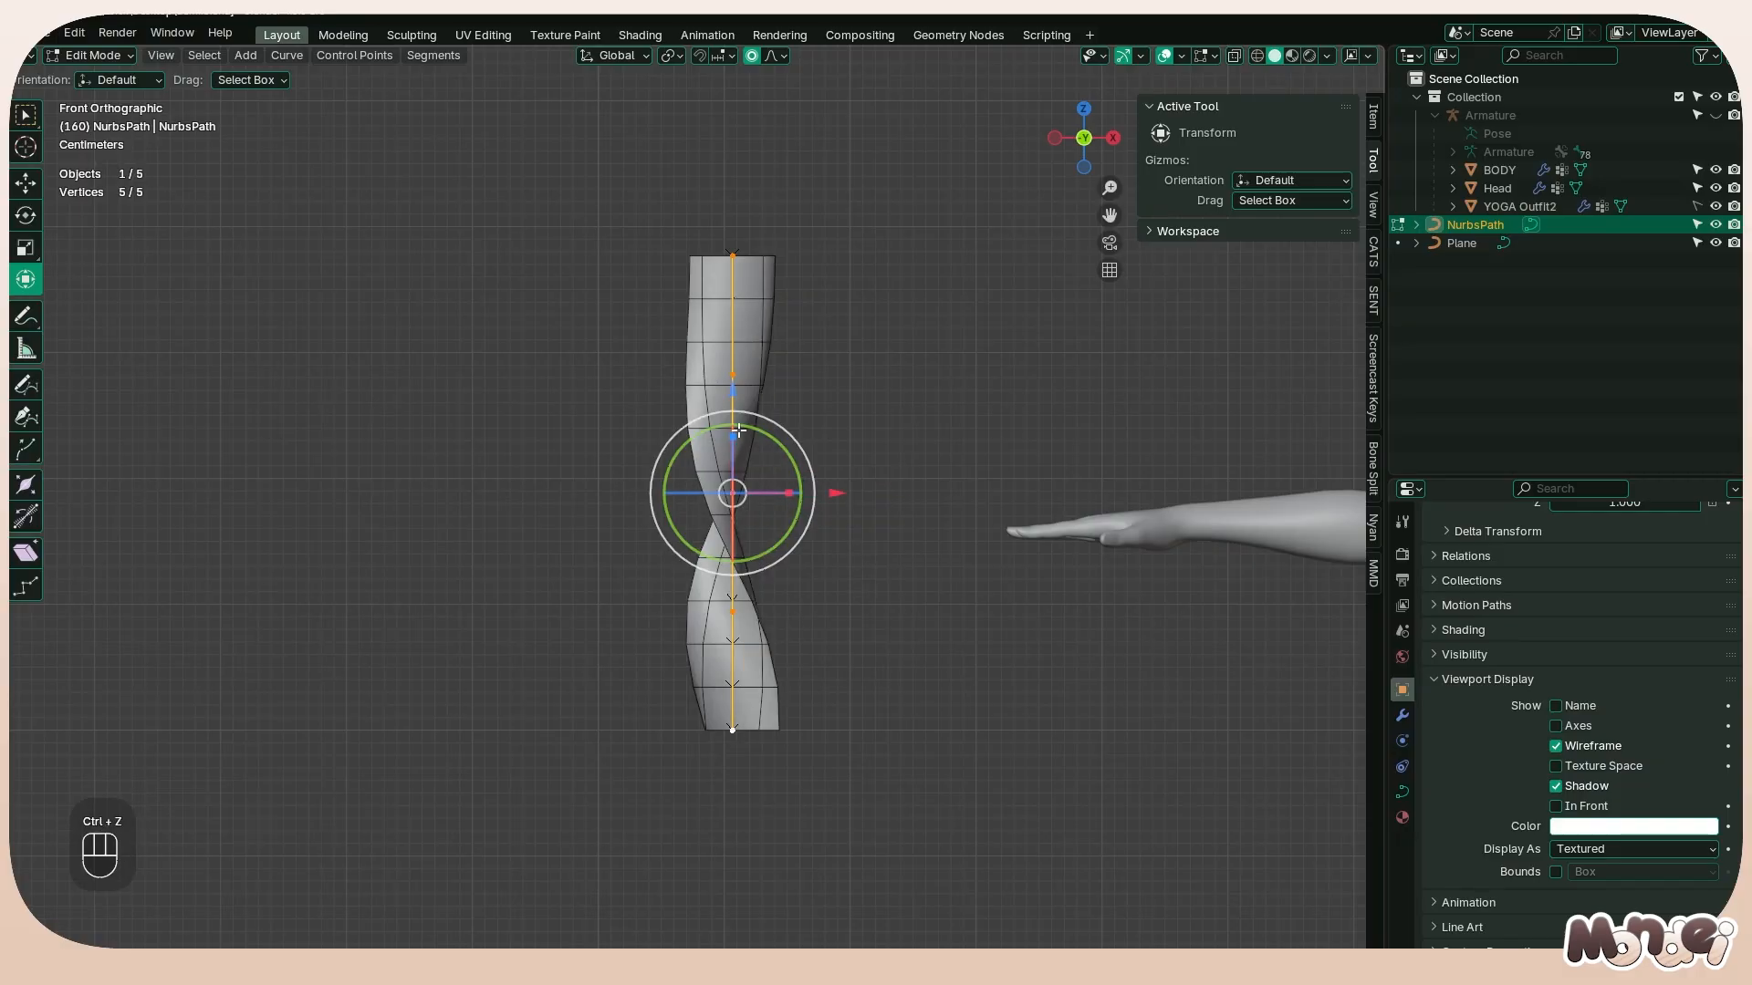
{"action": "key", "text": "ctrl+z"}
Select the path's four points below the top one and clear their tilt
{"action": "left_click", "coordinate": [737, 495], "text": "shift"}
{"action": "left_click", "coordinate": [725, 614], "text": "shift"}
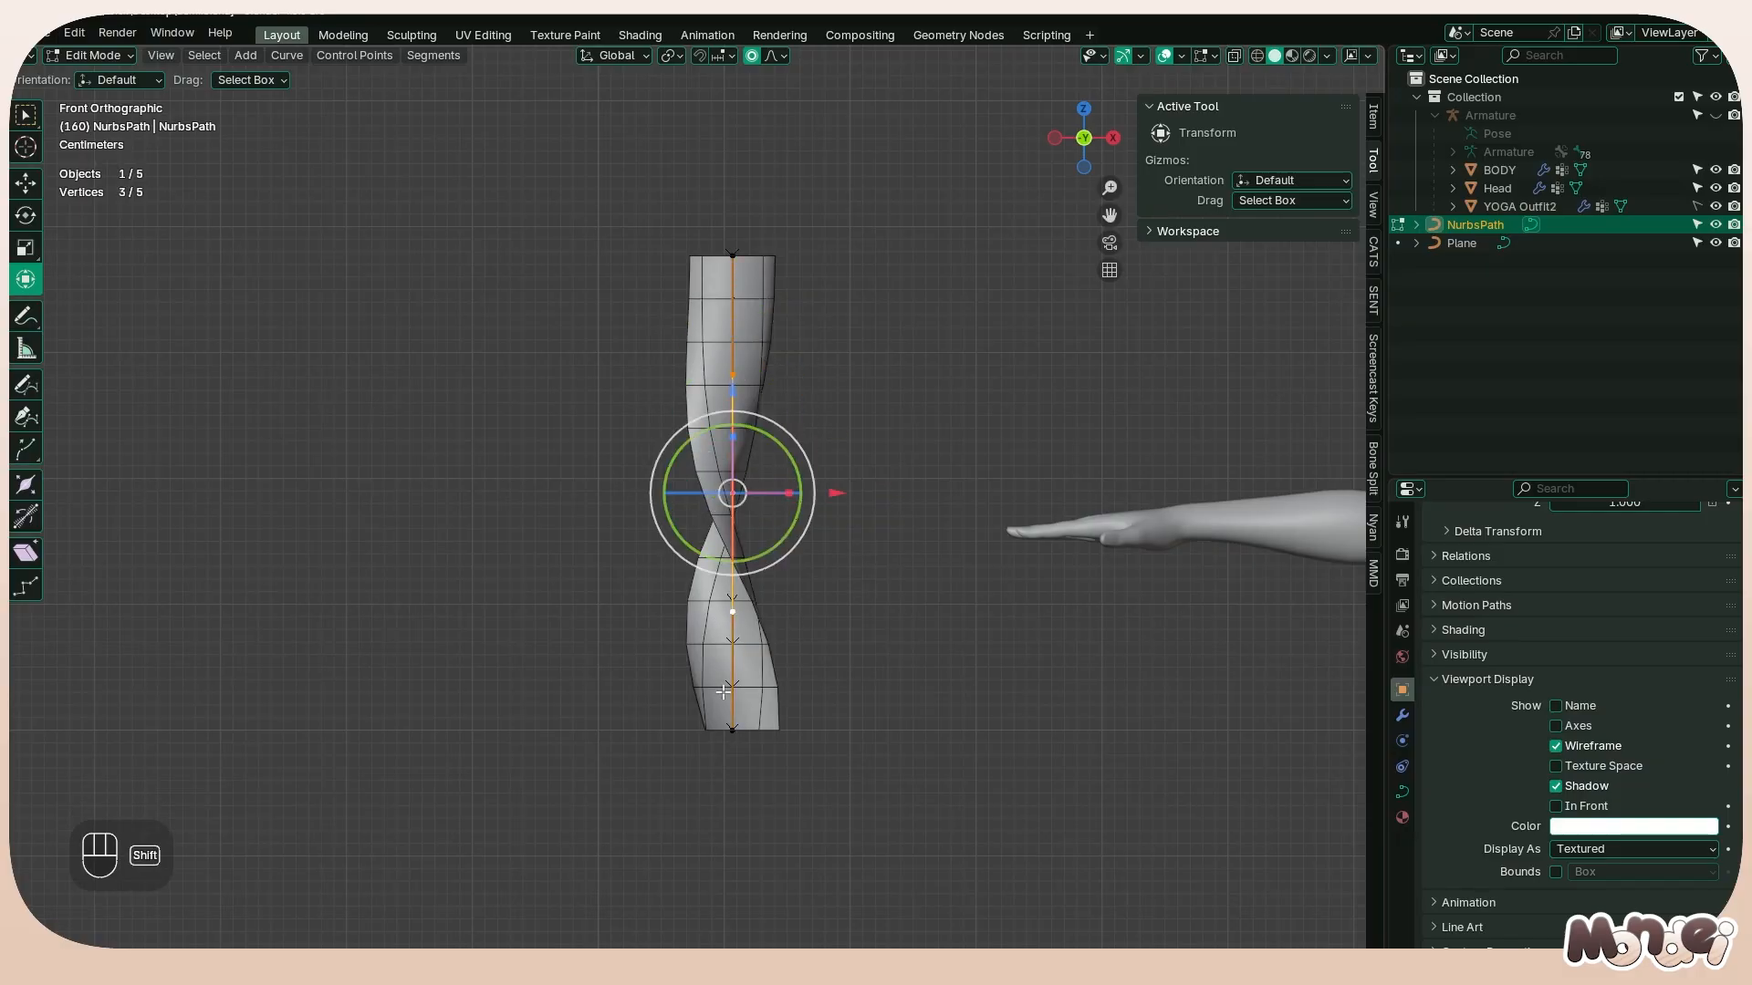
{"action": "left_click", "coordinate": [726, 718], "text": "shift"}
{"action": "key", "text": "alt+y"}
{"action": "key", "text": "alt+t"}
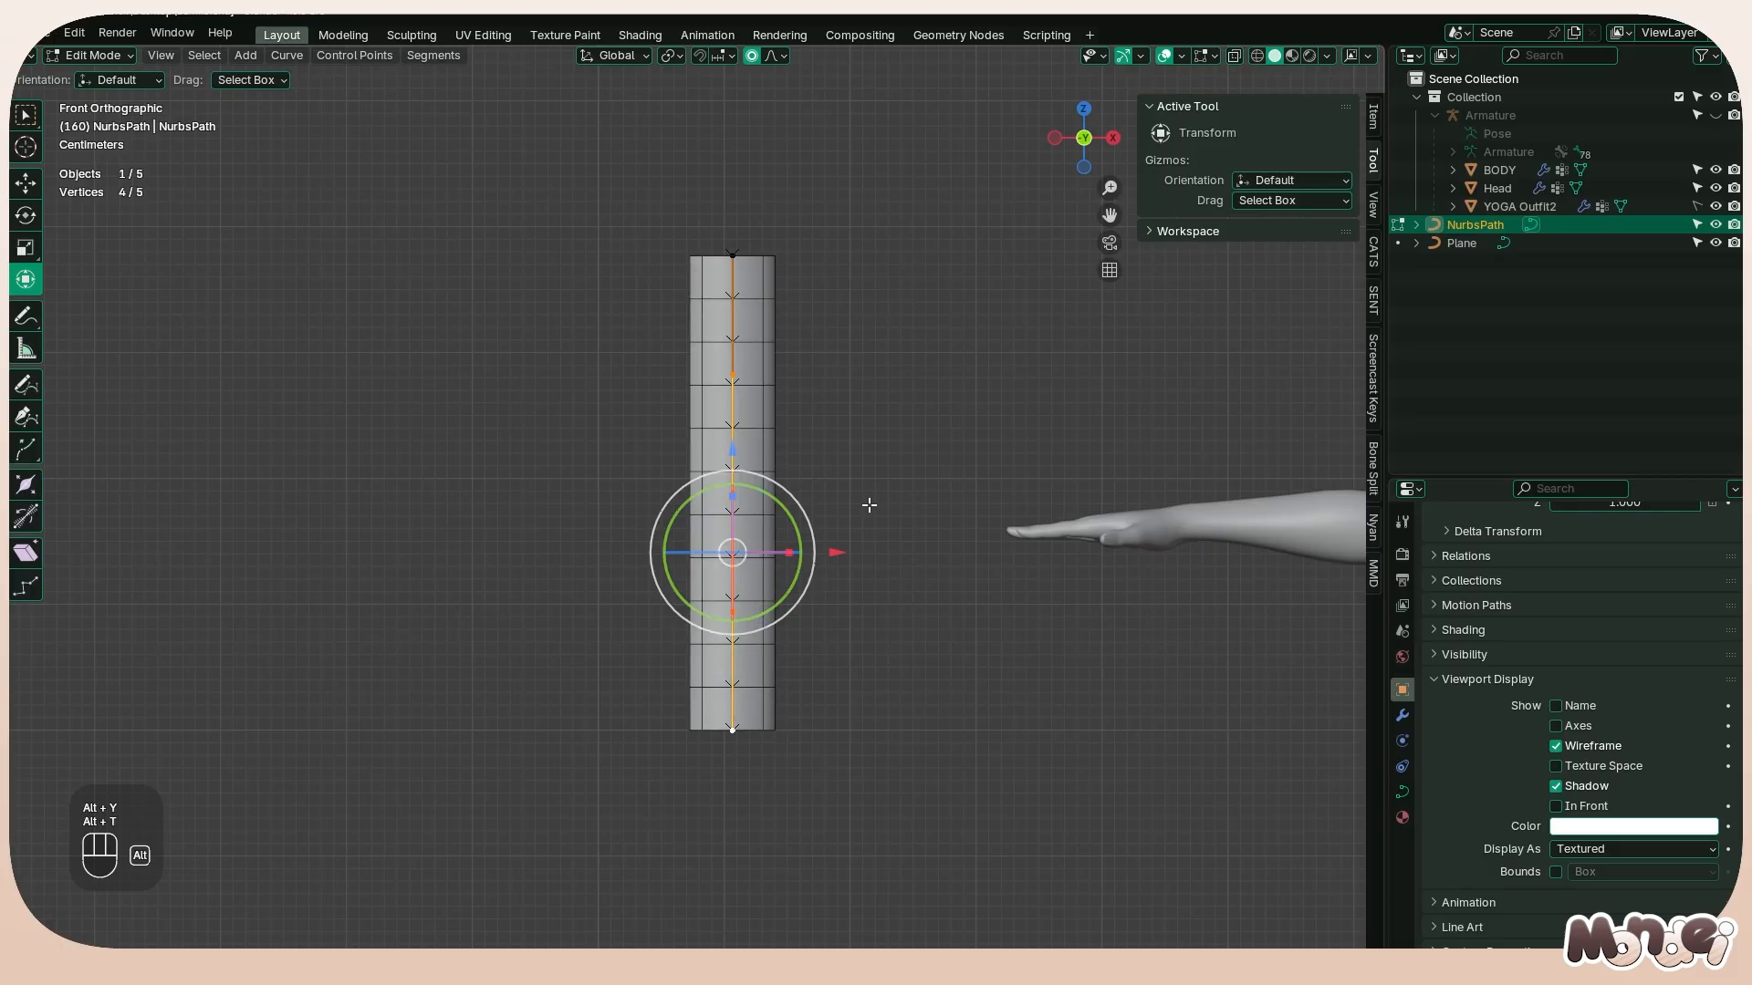
Return to Object Mode and save the file
{"action": "key", "text": "Tab"}
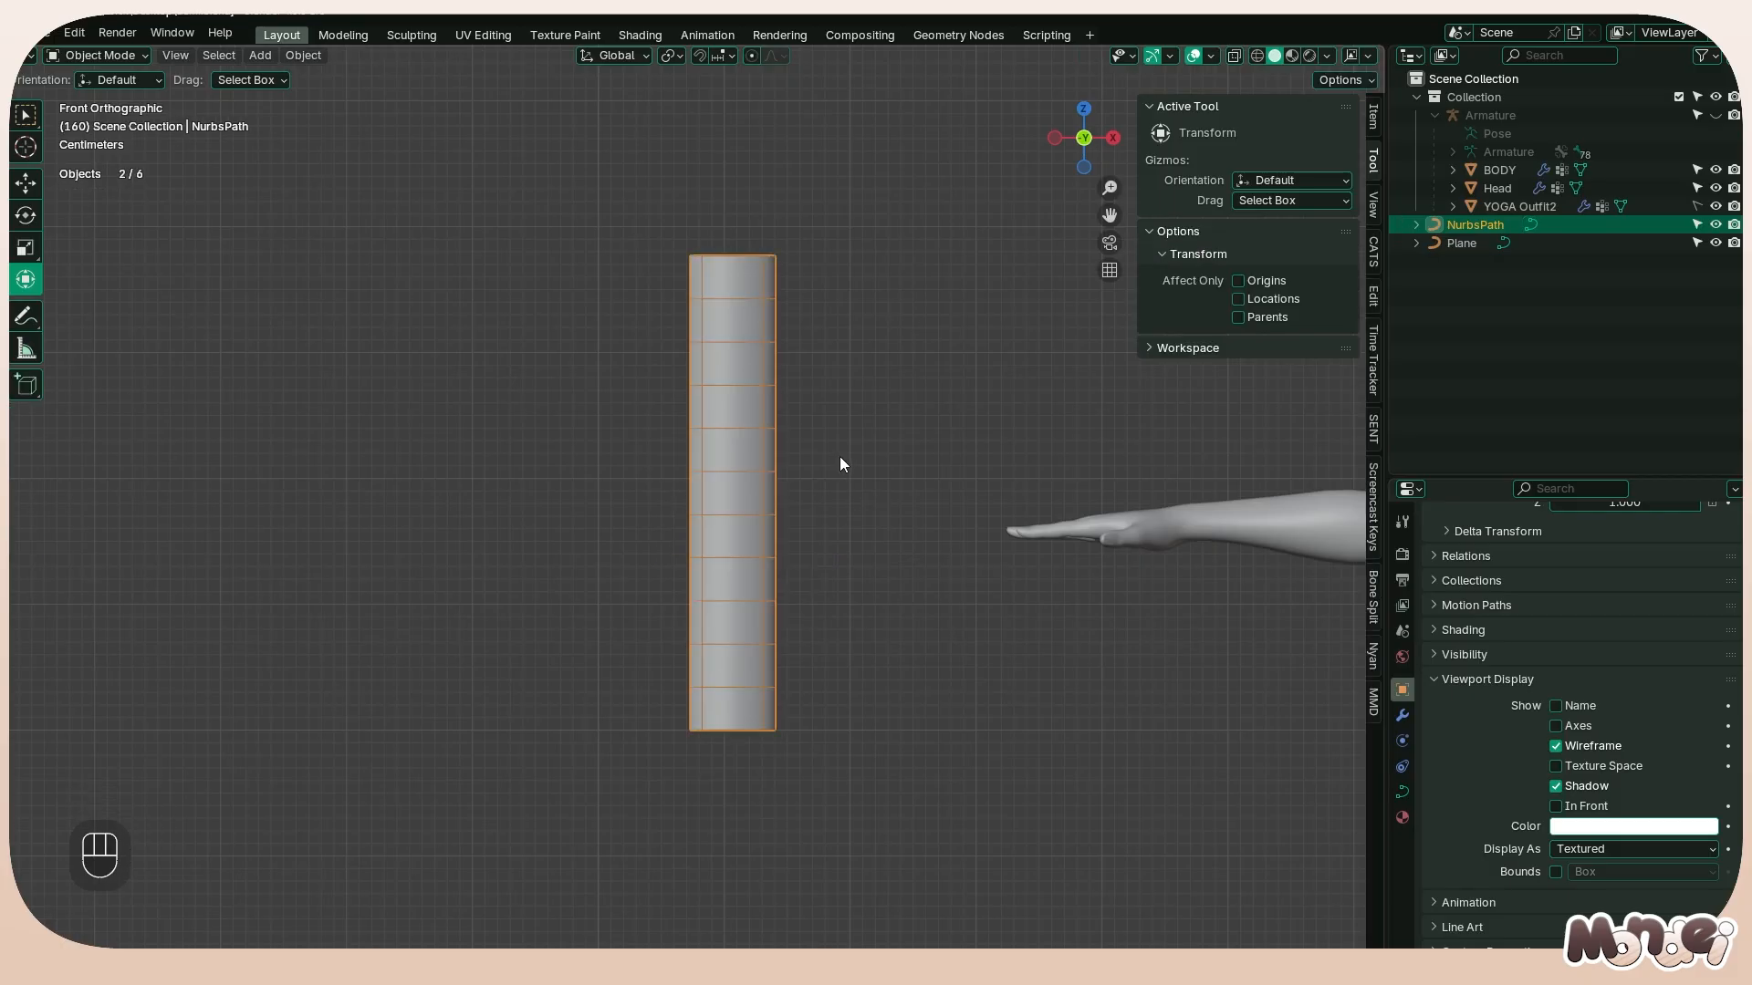
{"action": "key", "text": "ctrl+s"}
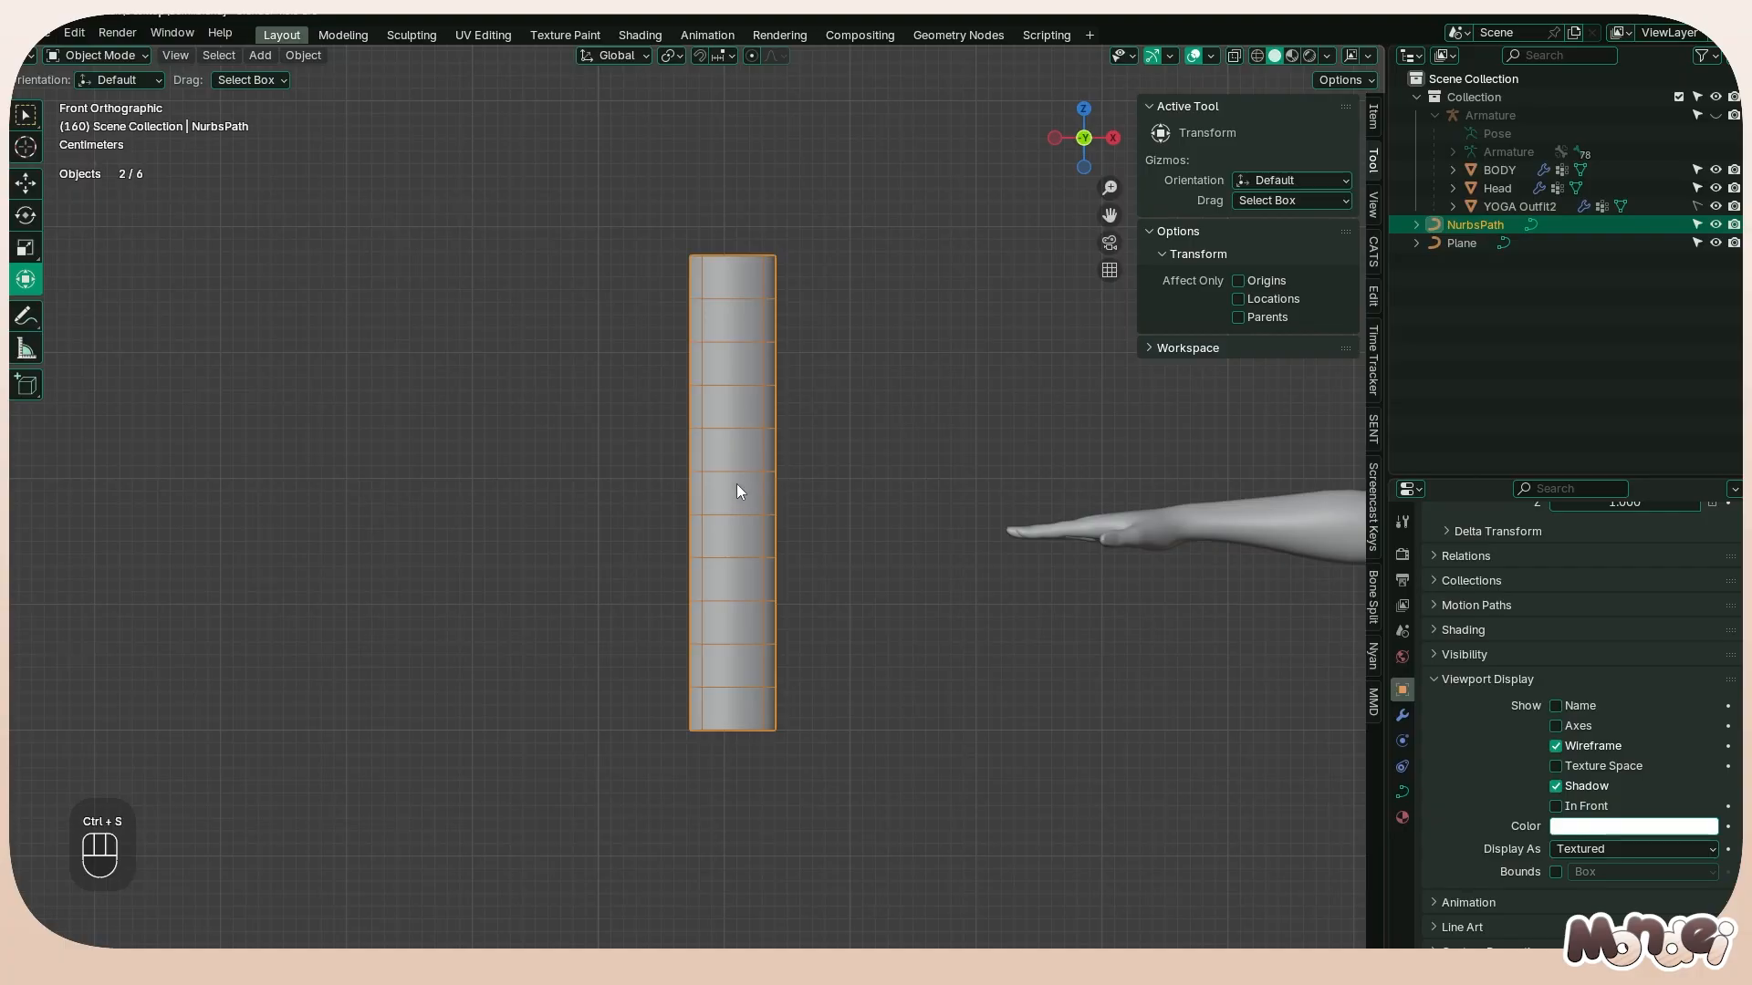
Try duplicating the strand along the X axis toward the body
{"action": "scroll", "coordinate": [740, 490], "scroll_direction": "down", "scroll_amount": 3}
{"action": "middle_click_drag", "start_coordinate": [804, 460], "coordinate": [488, 442], "text": "shift"}
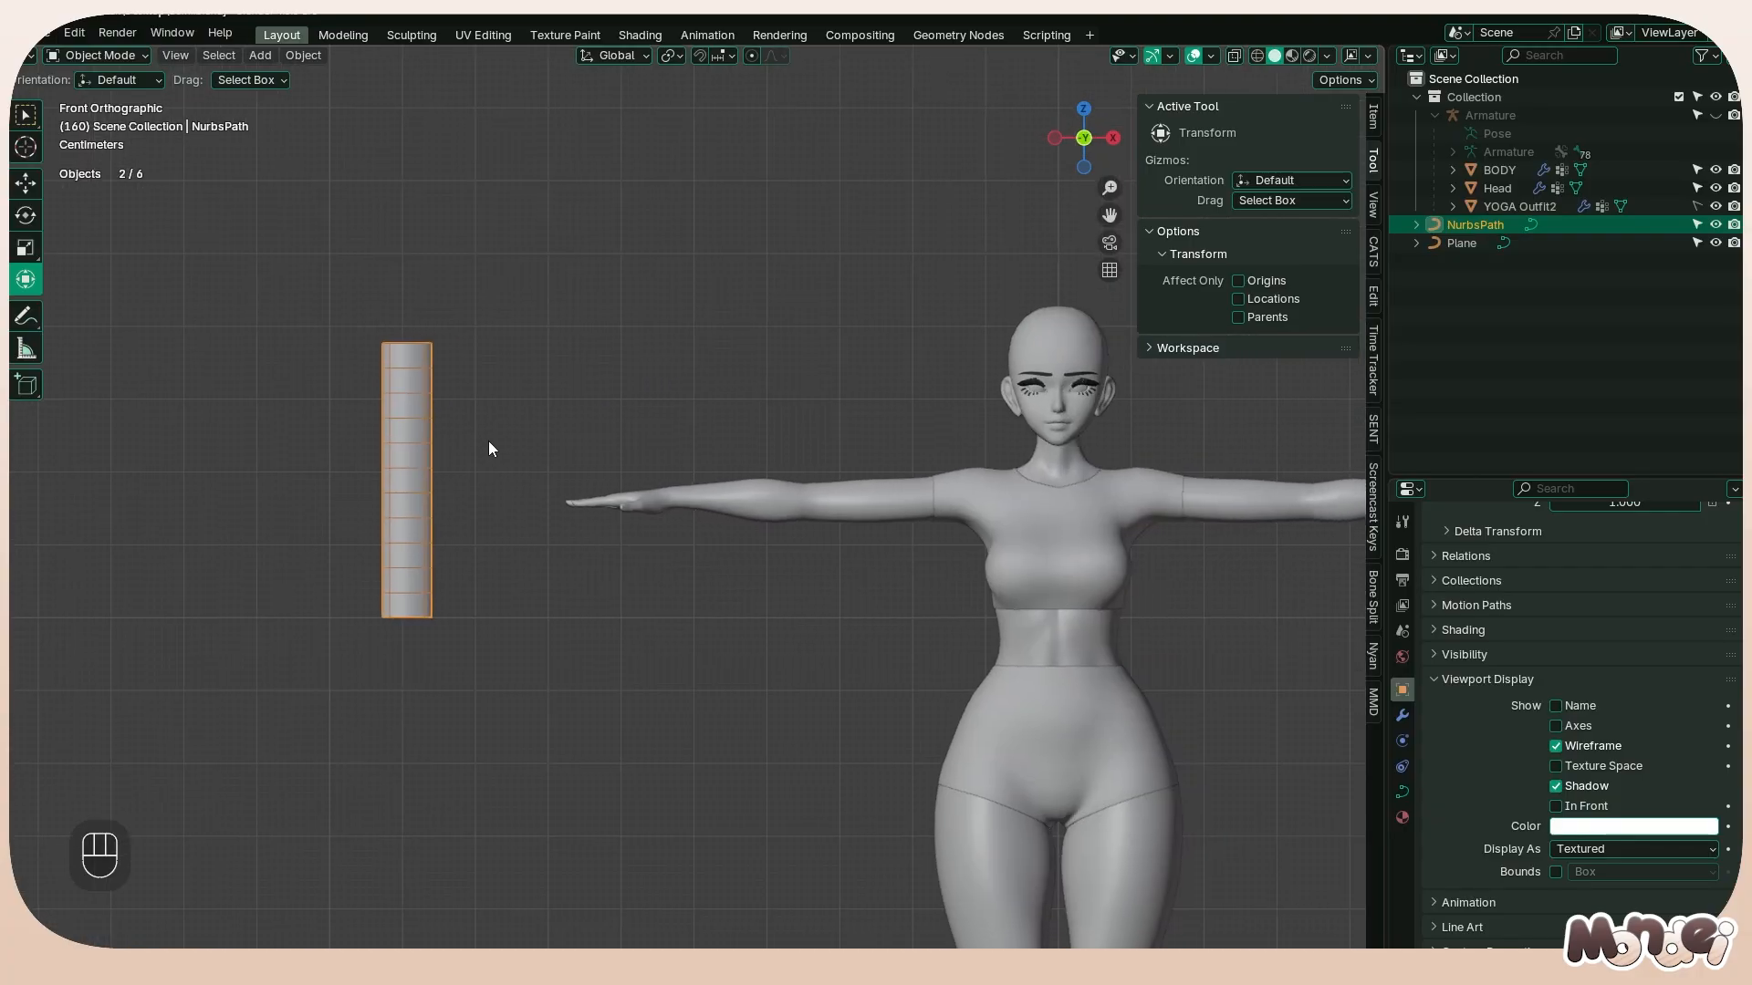
{"action": "scroll", "coordinate": [485, 434], "scroll_direction": "down", "scroll_amount": 1}
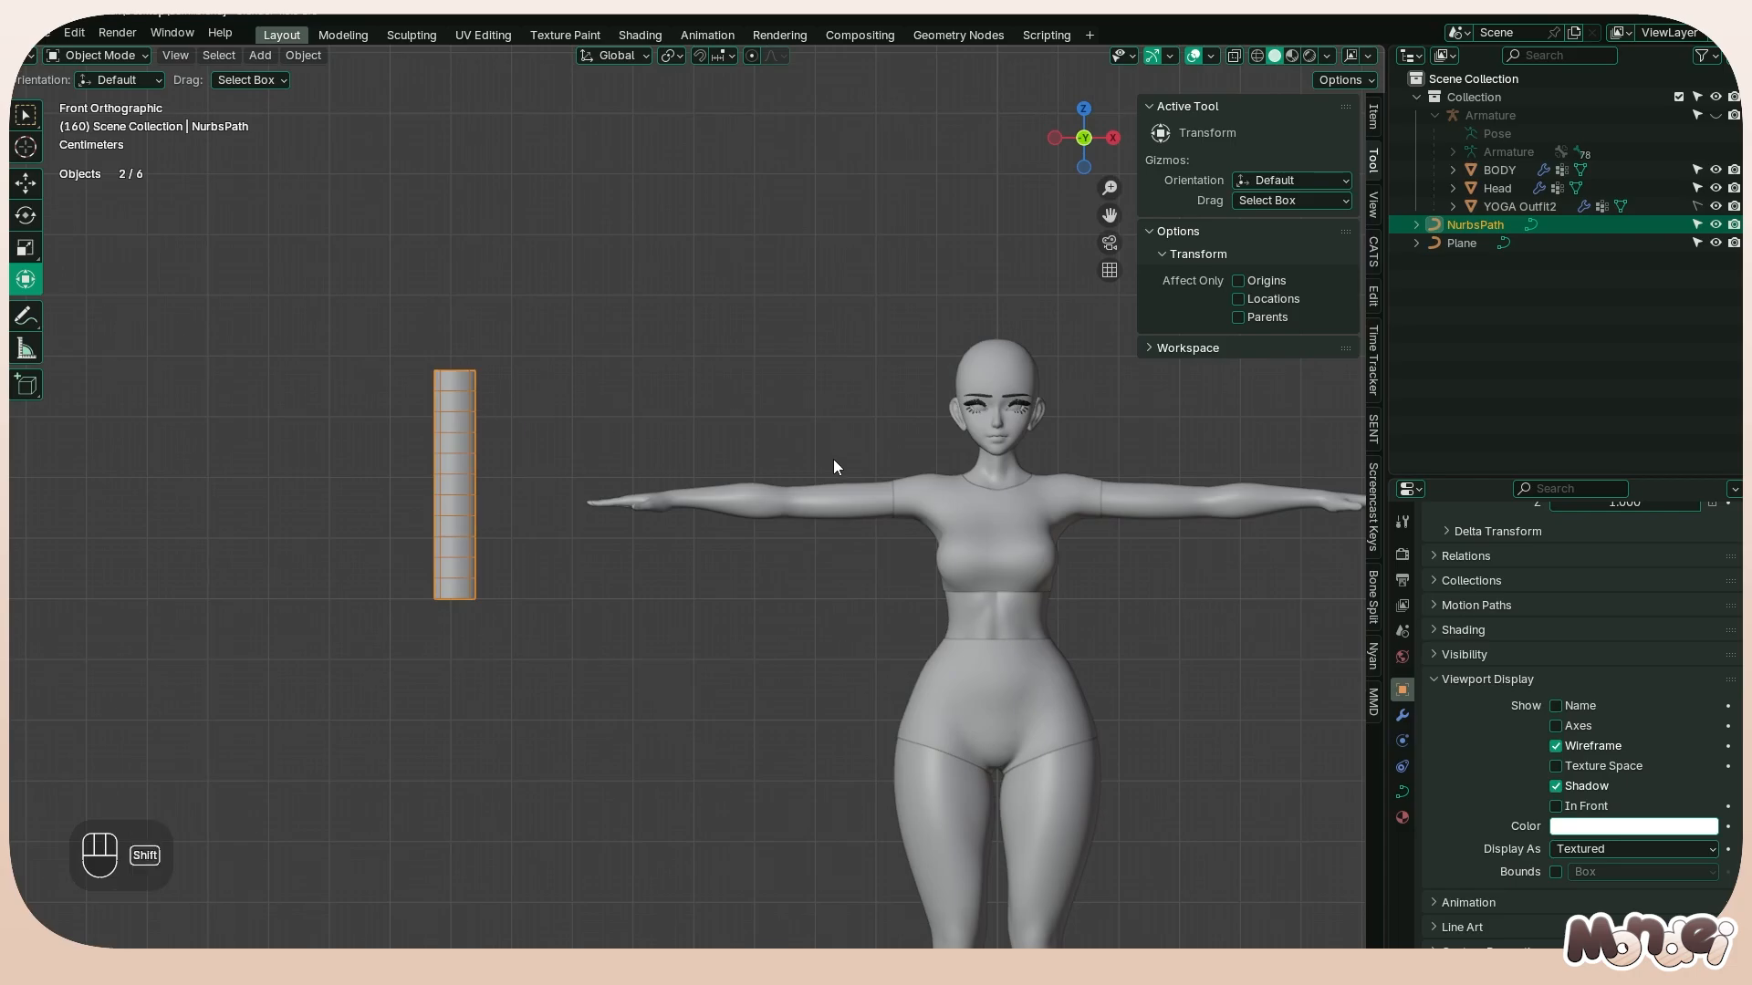
{"action": "middle_click_drag", "start_coordinate": [834, 460], "coordinate": [582, 440], "text": "shift"}
{"action": "scroll", "coordinate": [455, 438], "scroll_direction": "down", "scroll_amount": 1}
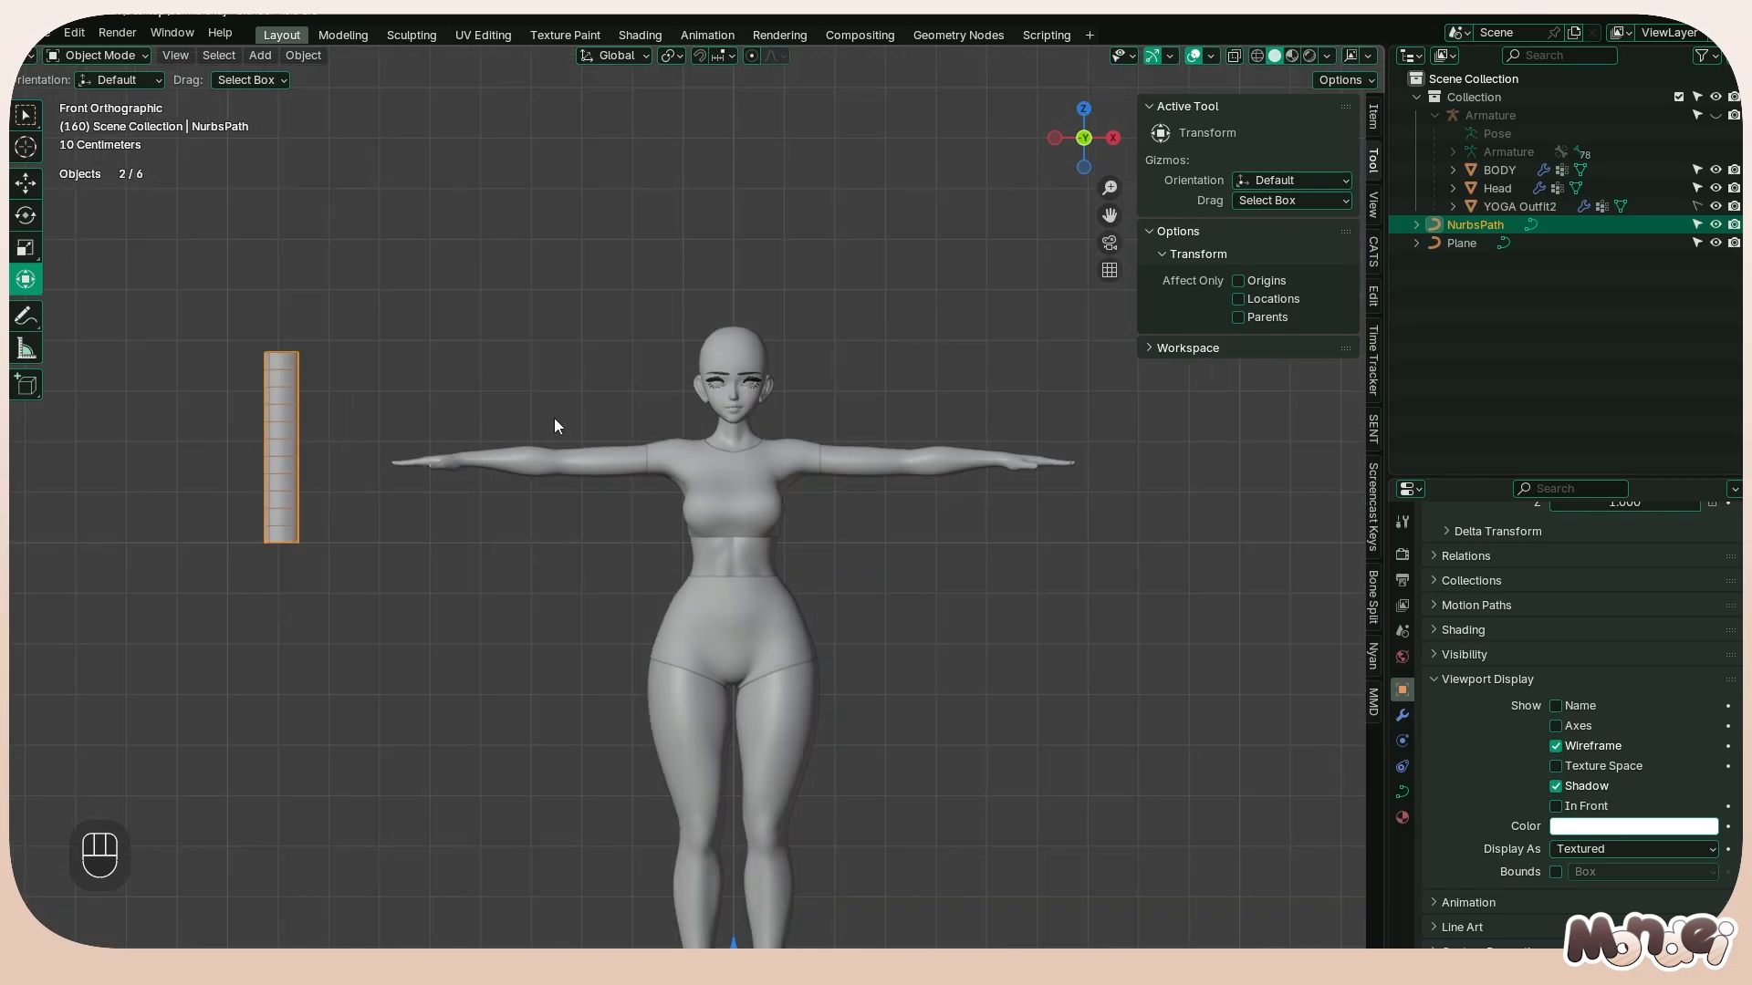
{"action": "key", "text": "shift+d"}
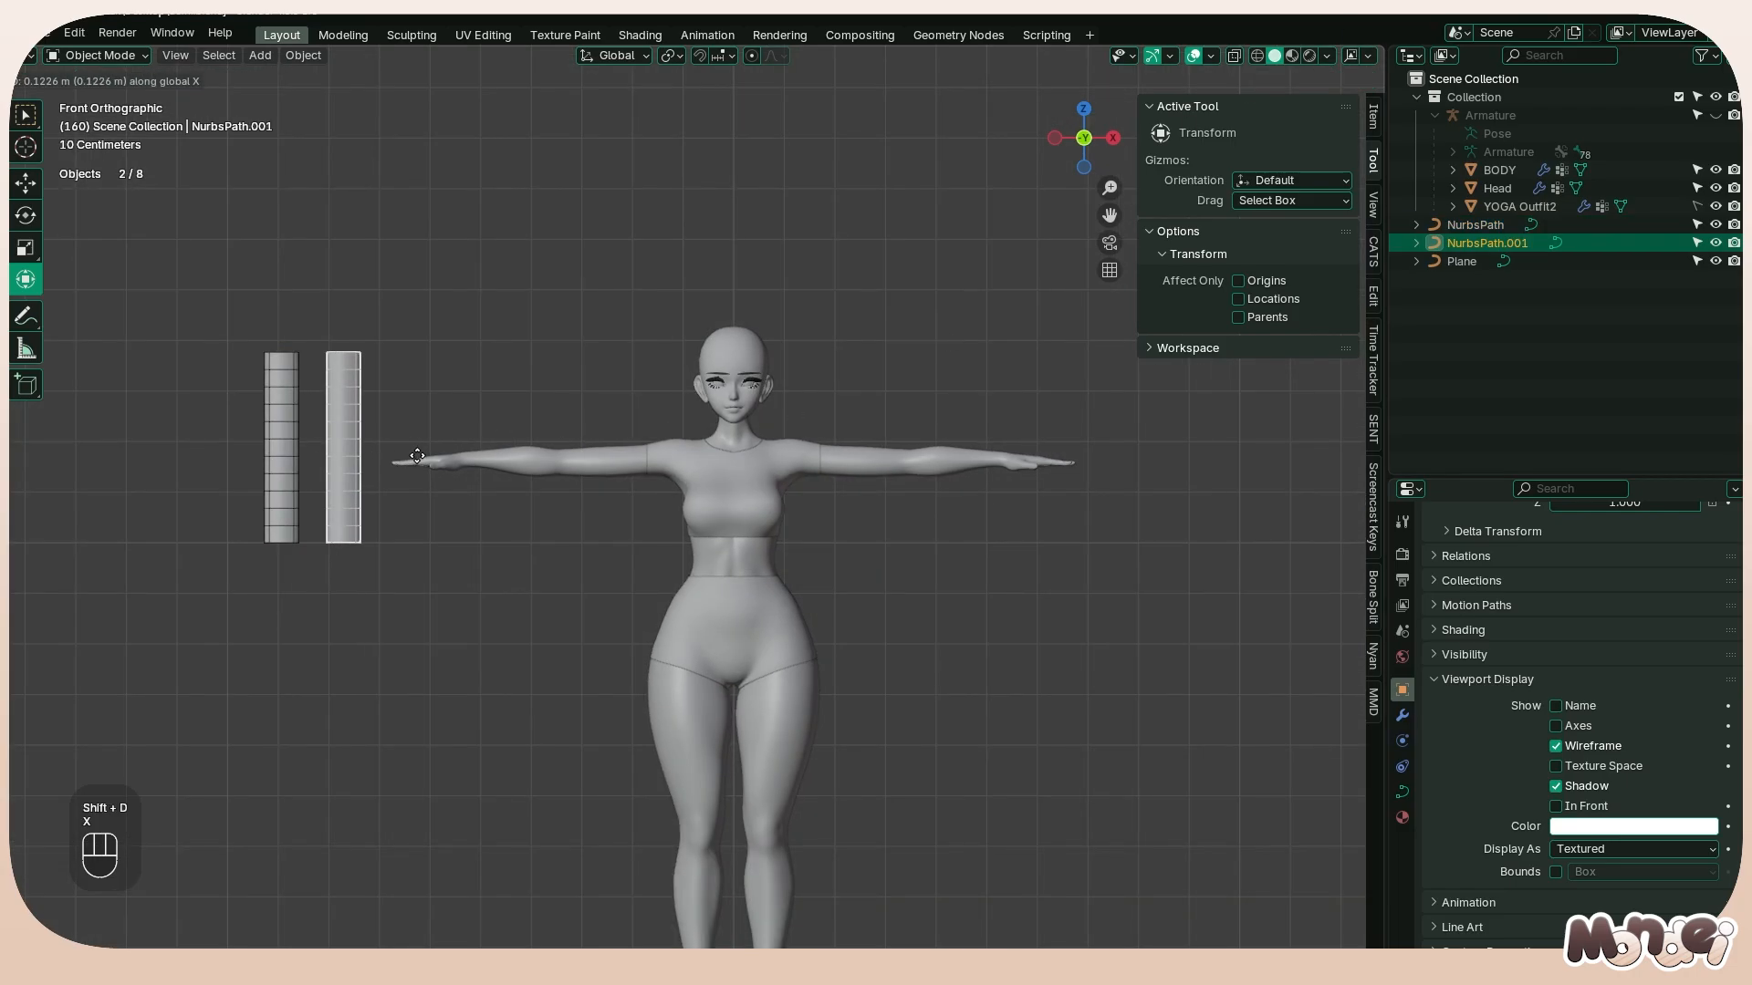
{"action": "key", "text": "x"}
{"action": "key", "text": "ctrl+z"}
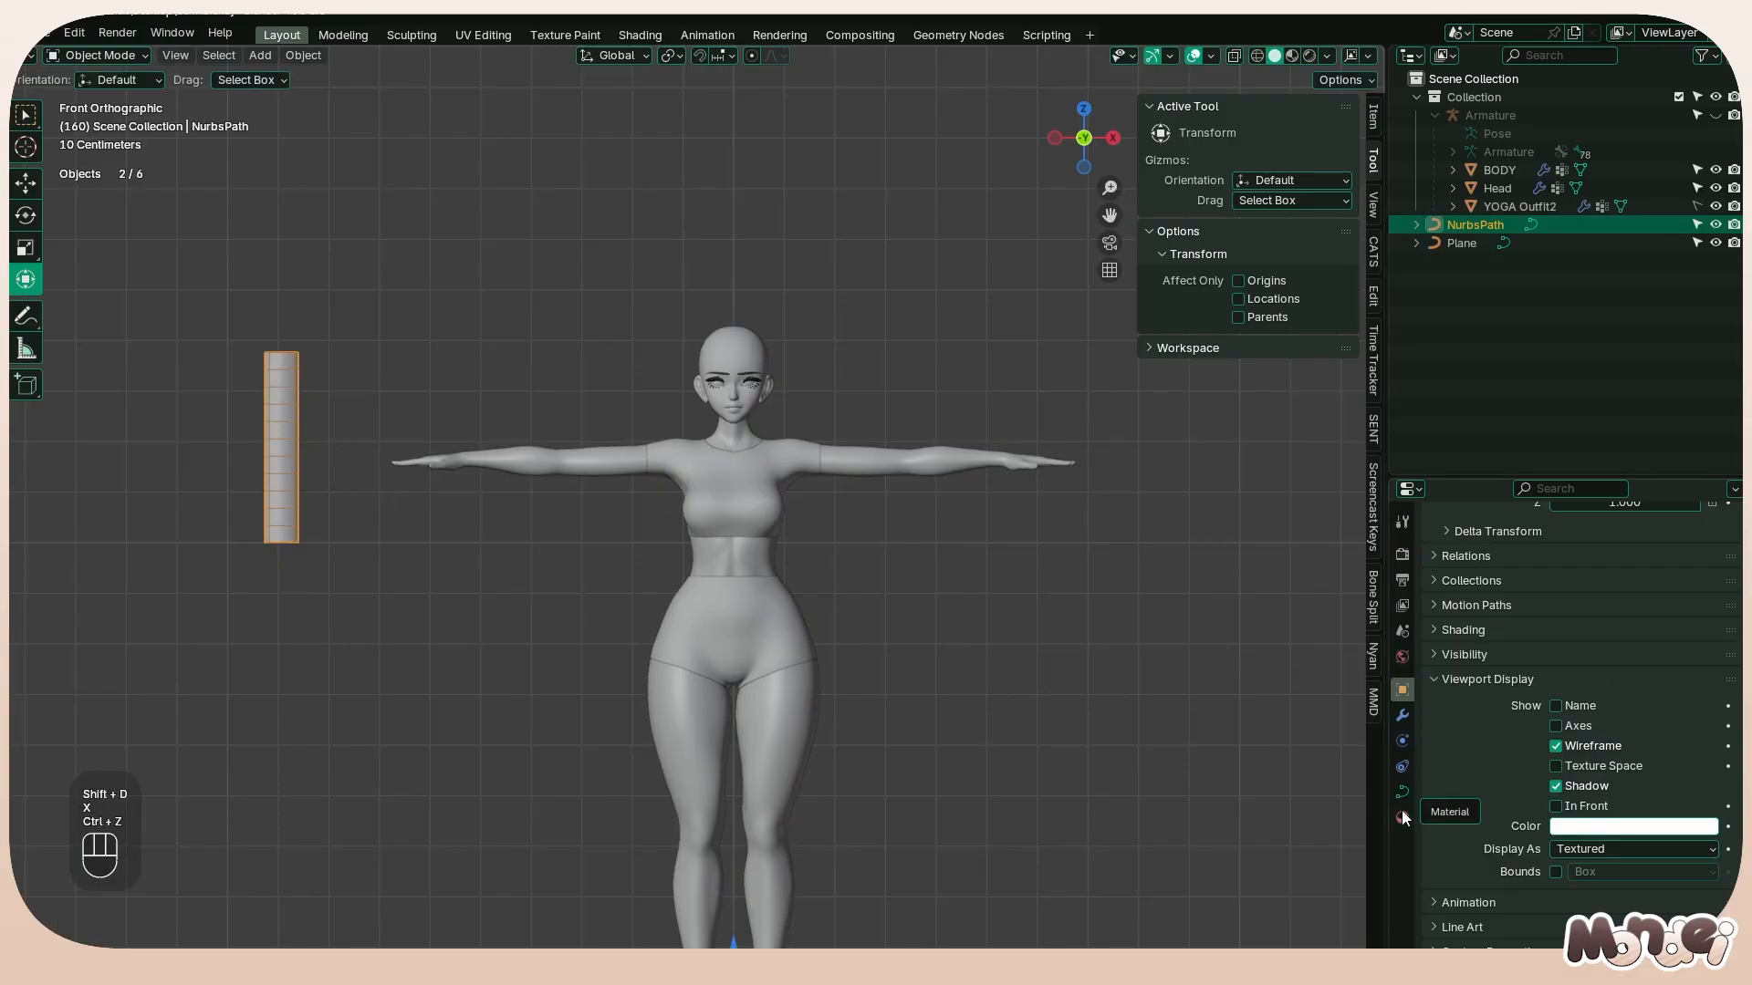
Turn off Use Nodes for the strand's Material.003 and set its base color to light turquoise
{"action": "left_click", "coordinate": [1402, 817]}
{"action": "left_click", "coordinate": [1633, 744]}
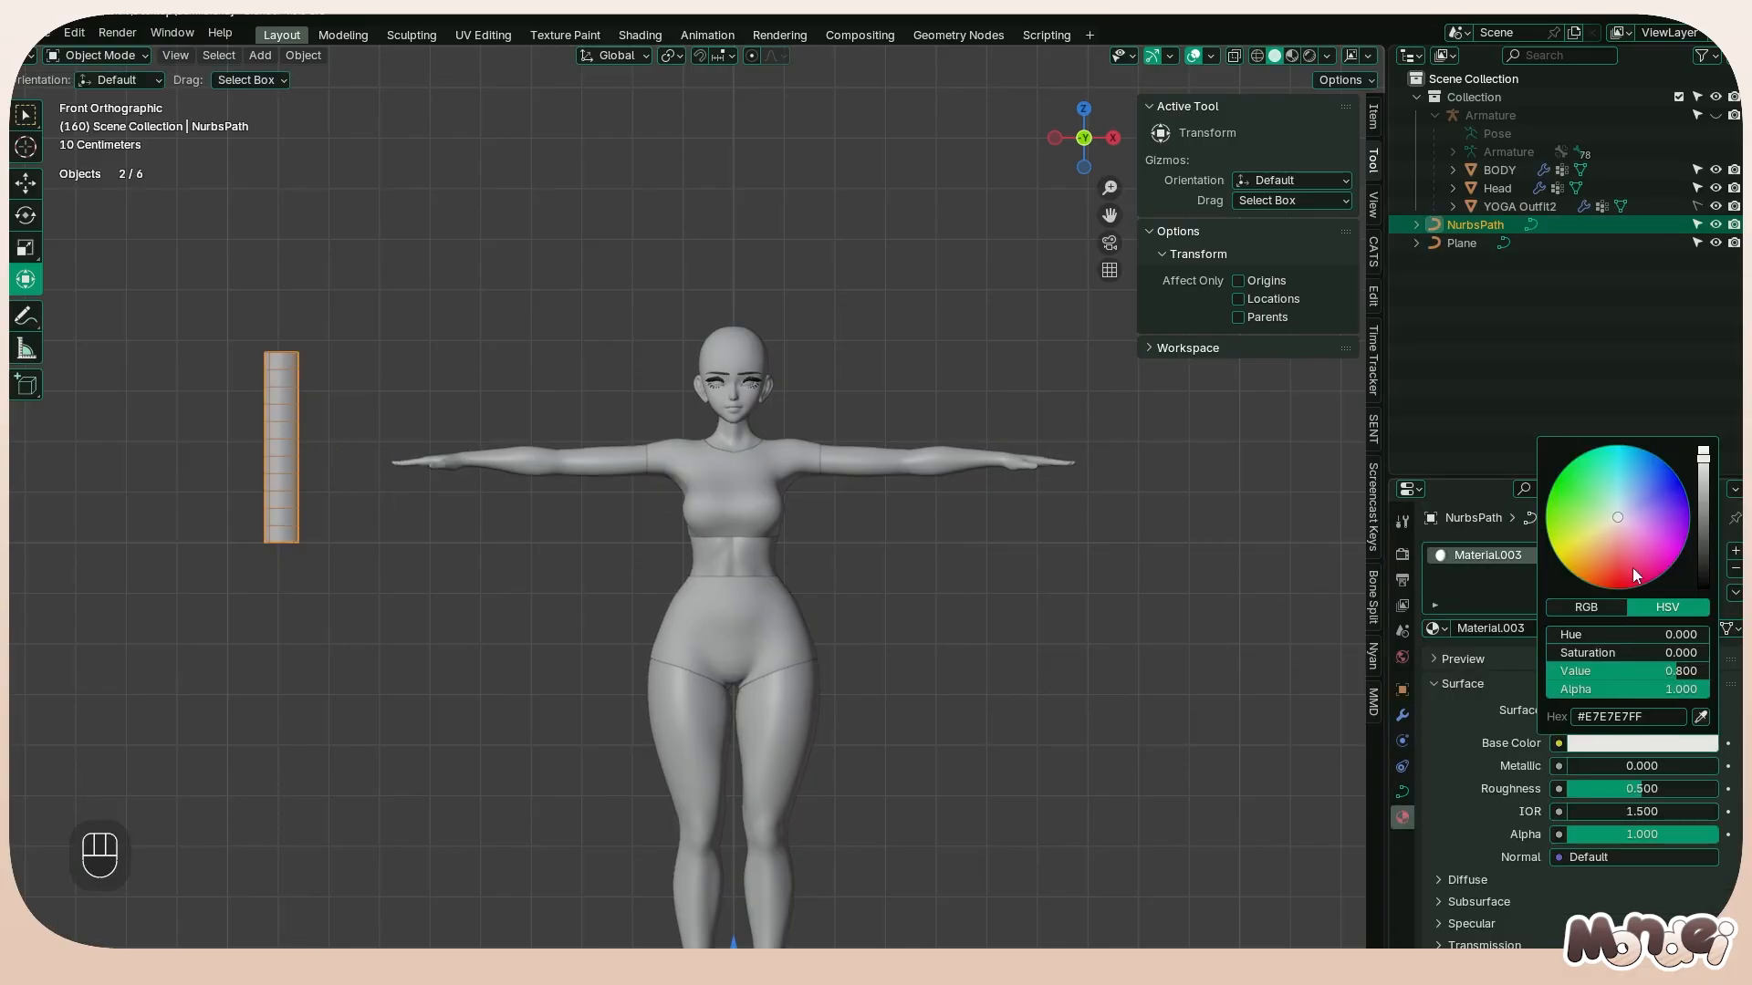
{"action": "left_click", "coordinate": [641, 34]}
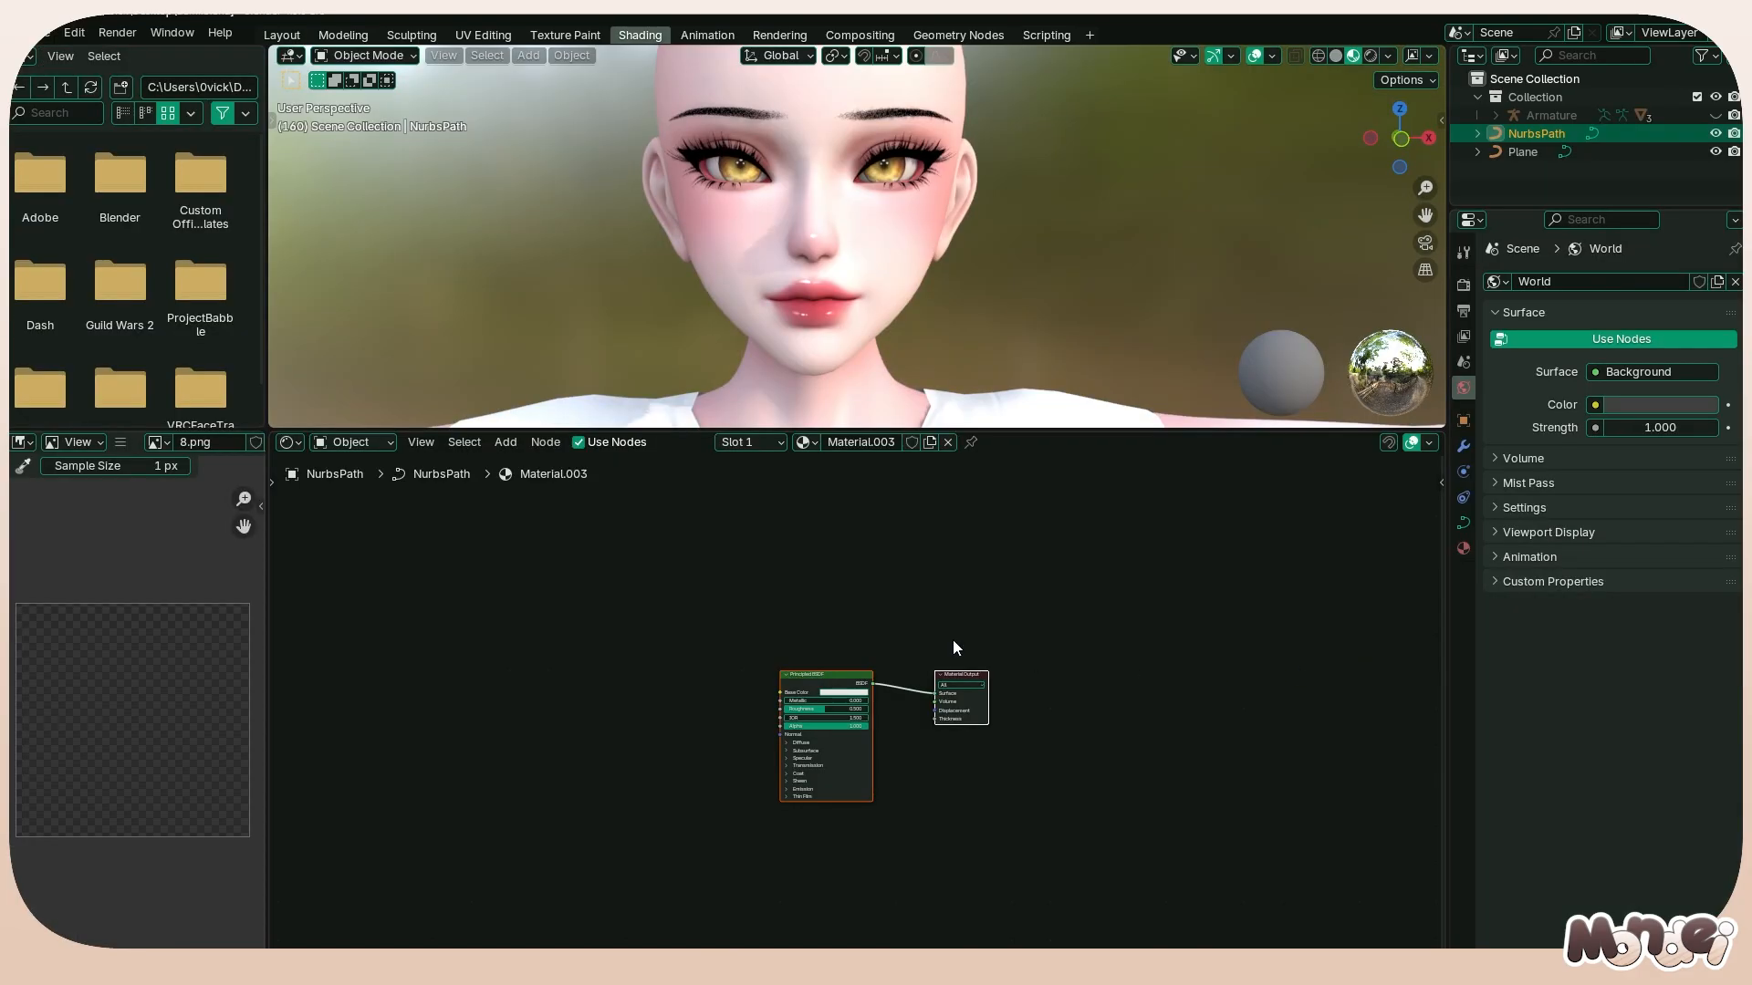
{"action": "left_click", "coordinate": [282, 34]}
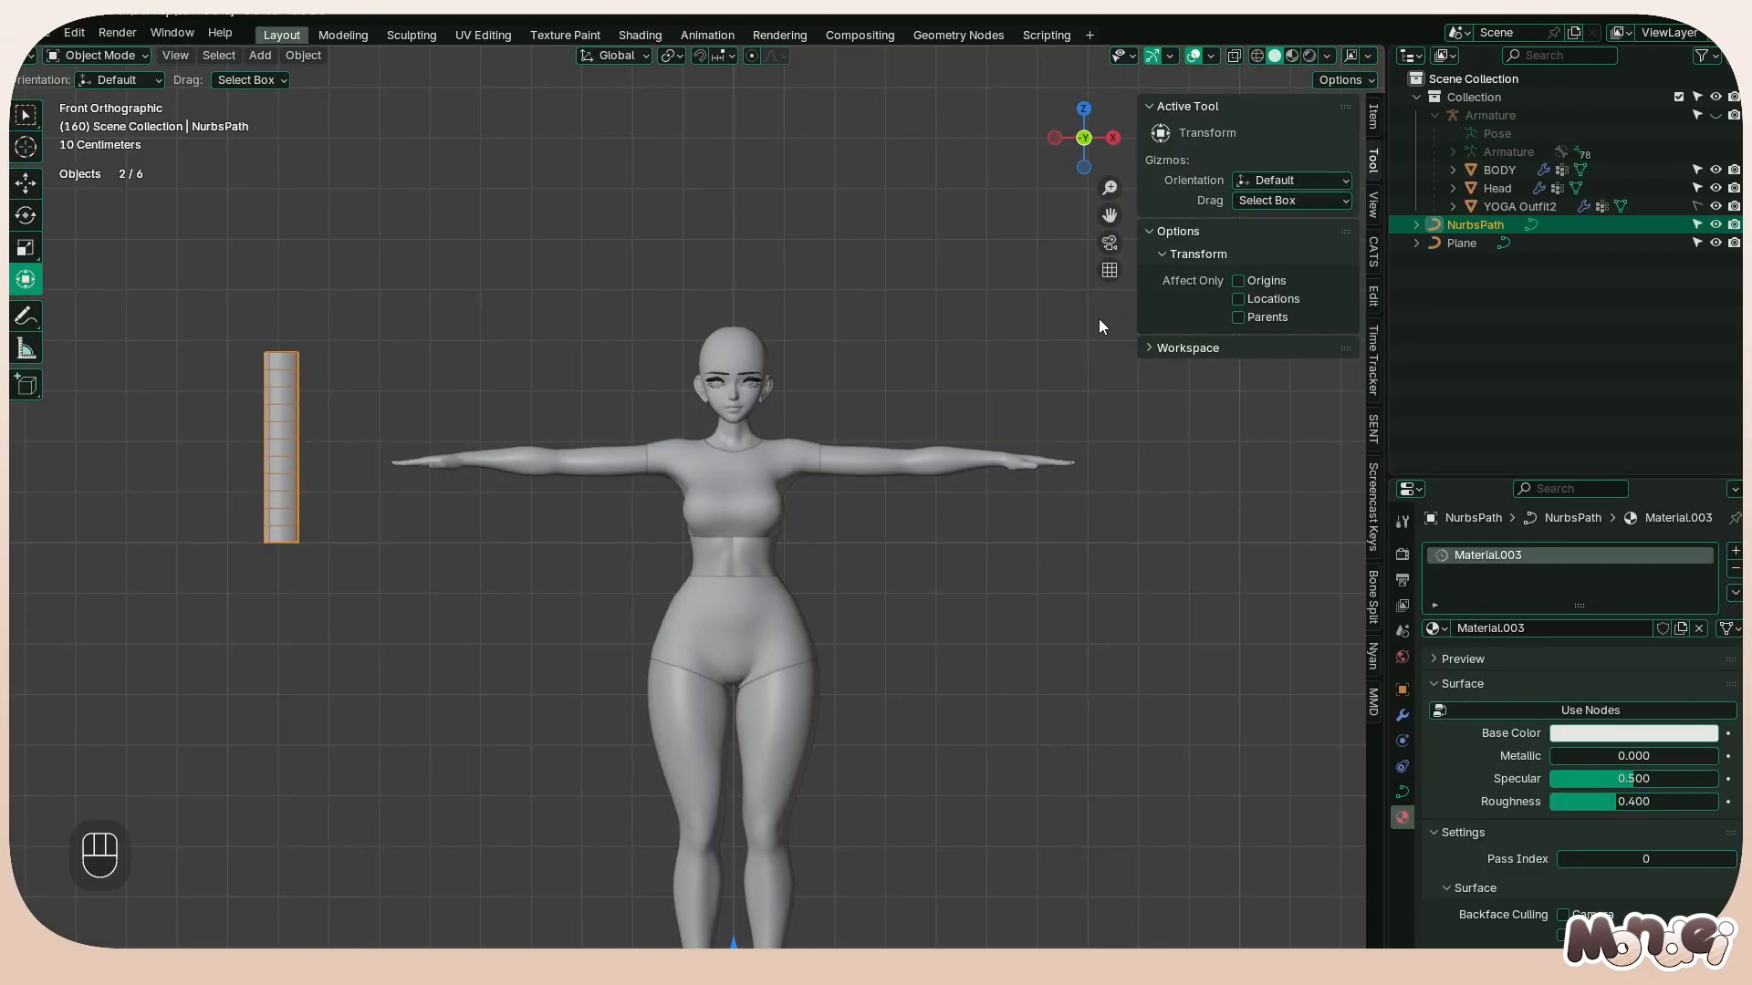
{"action": "left_click", "coordinate": [1622, 733]}
{"action": "left_click_drag", "start_coordinate": [1638, 474], "coordinate": [1612, 476]}
Duplicate the strand and place the copy about 0.573 m along the X axis, over the character's arm
{"action": "key", "text": "shift+d"}
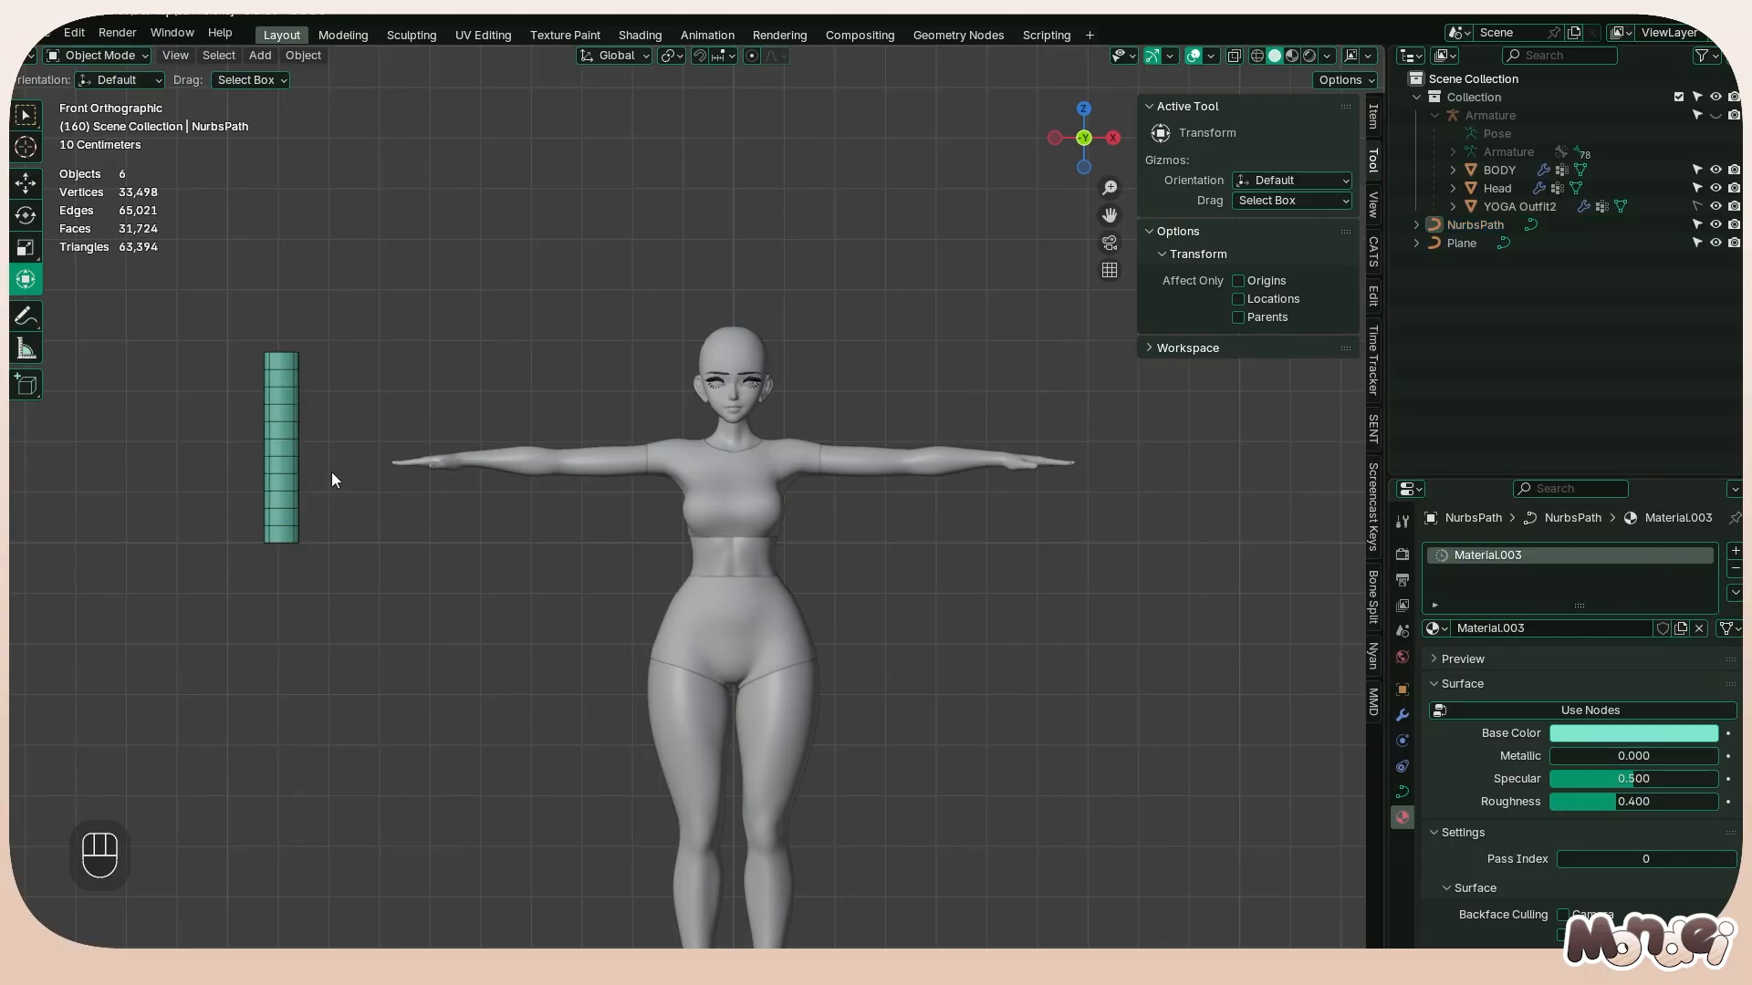
{"action": "key", "text": "x"}
{"action": "left_click", "coordinate": [604, 518]}
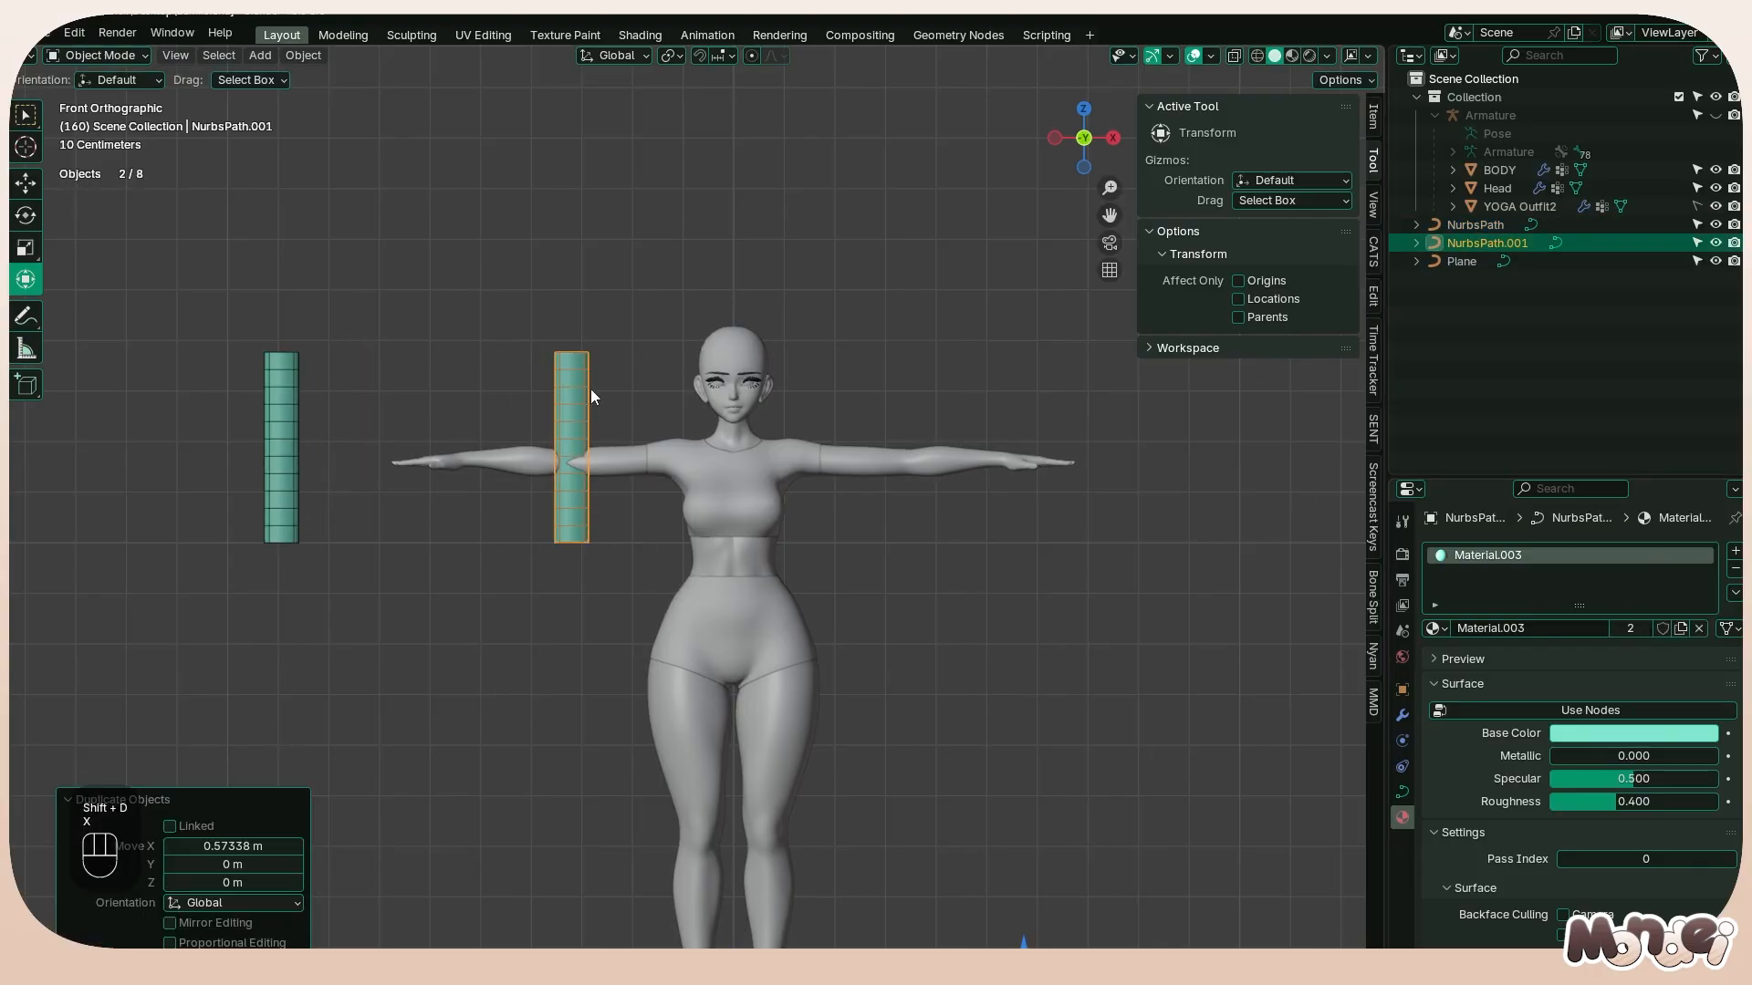
{"action": "key", "text": "Tab"}
{"action": "key", "text": "Tab"}
Select the duplicated strand and apply all its transforms
{"action": "left_click", "coordinate": [280, 434]}
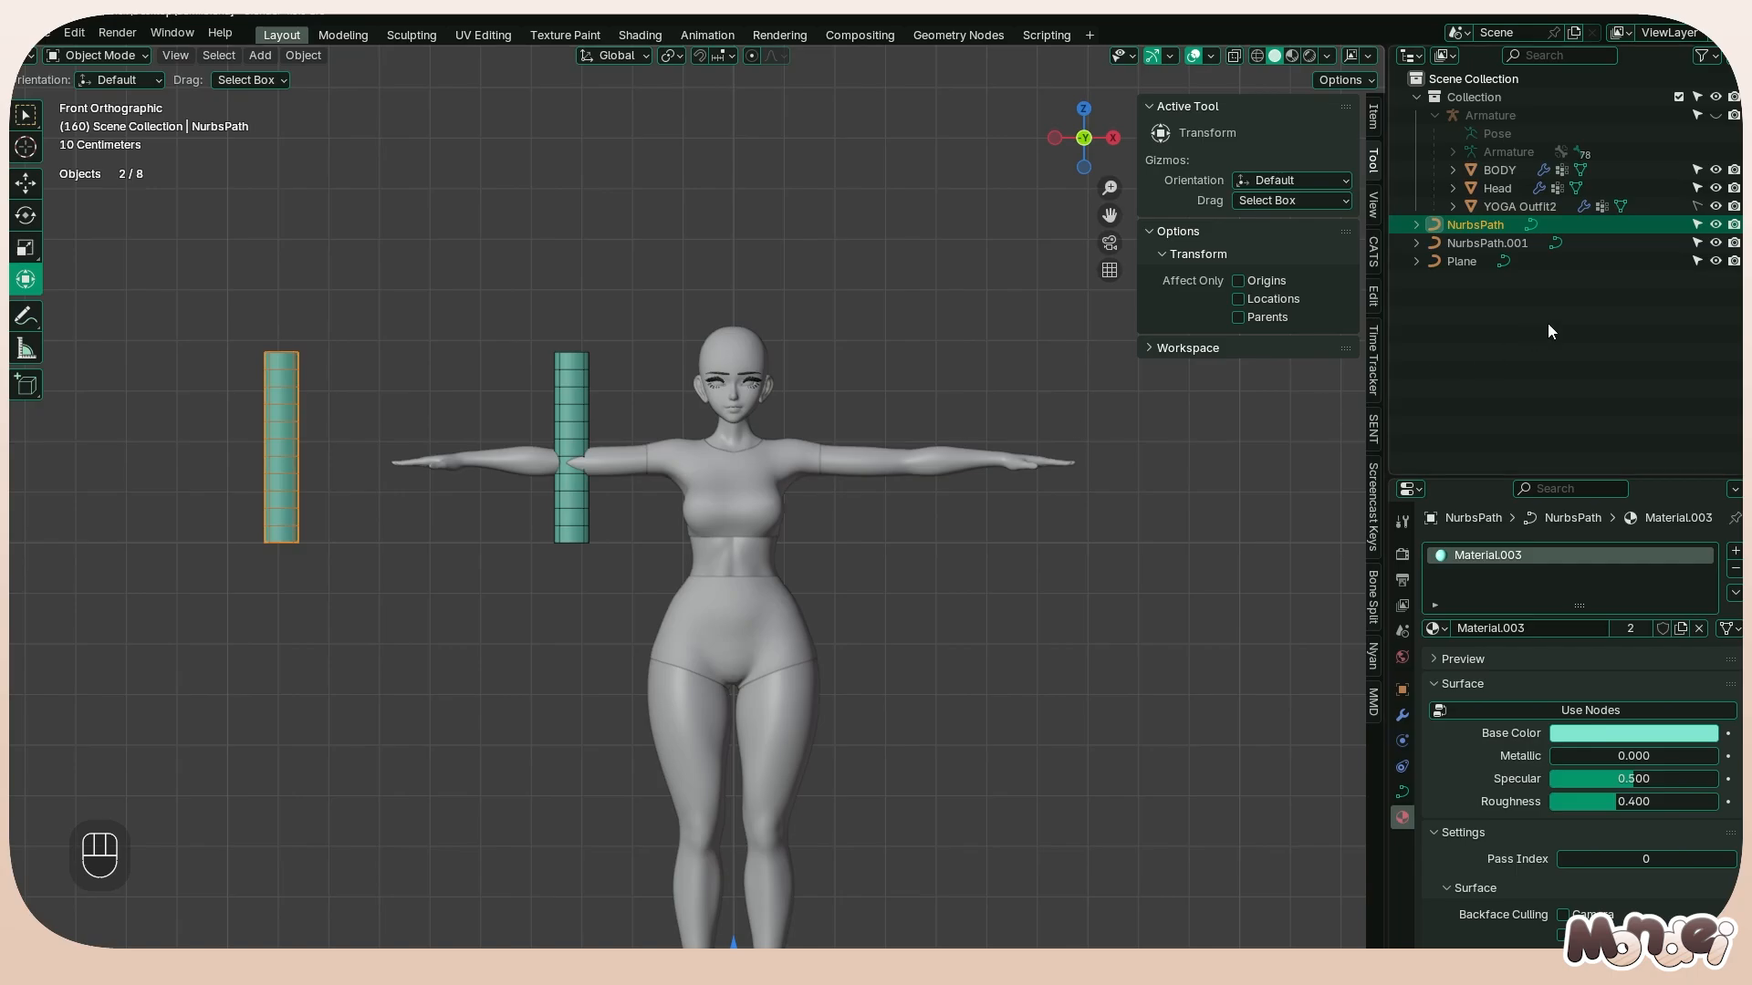
{"action": "left_click", "coordinate": [554, 410]}
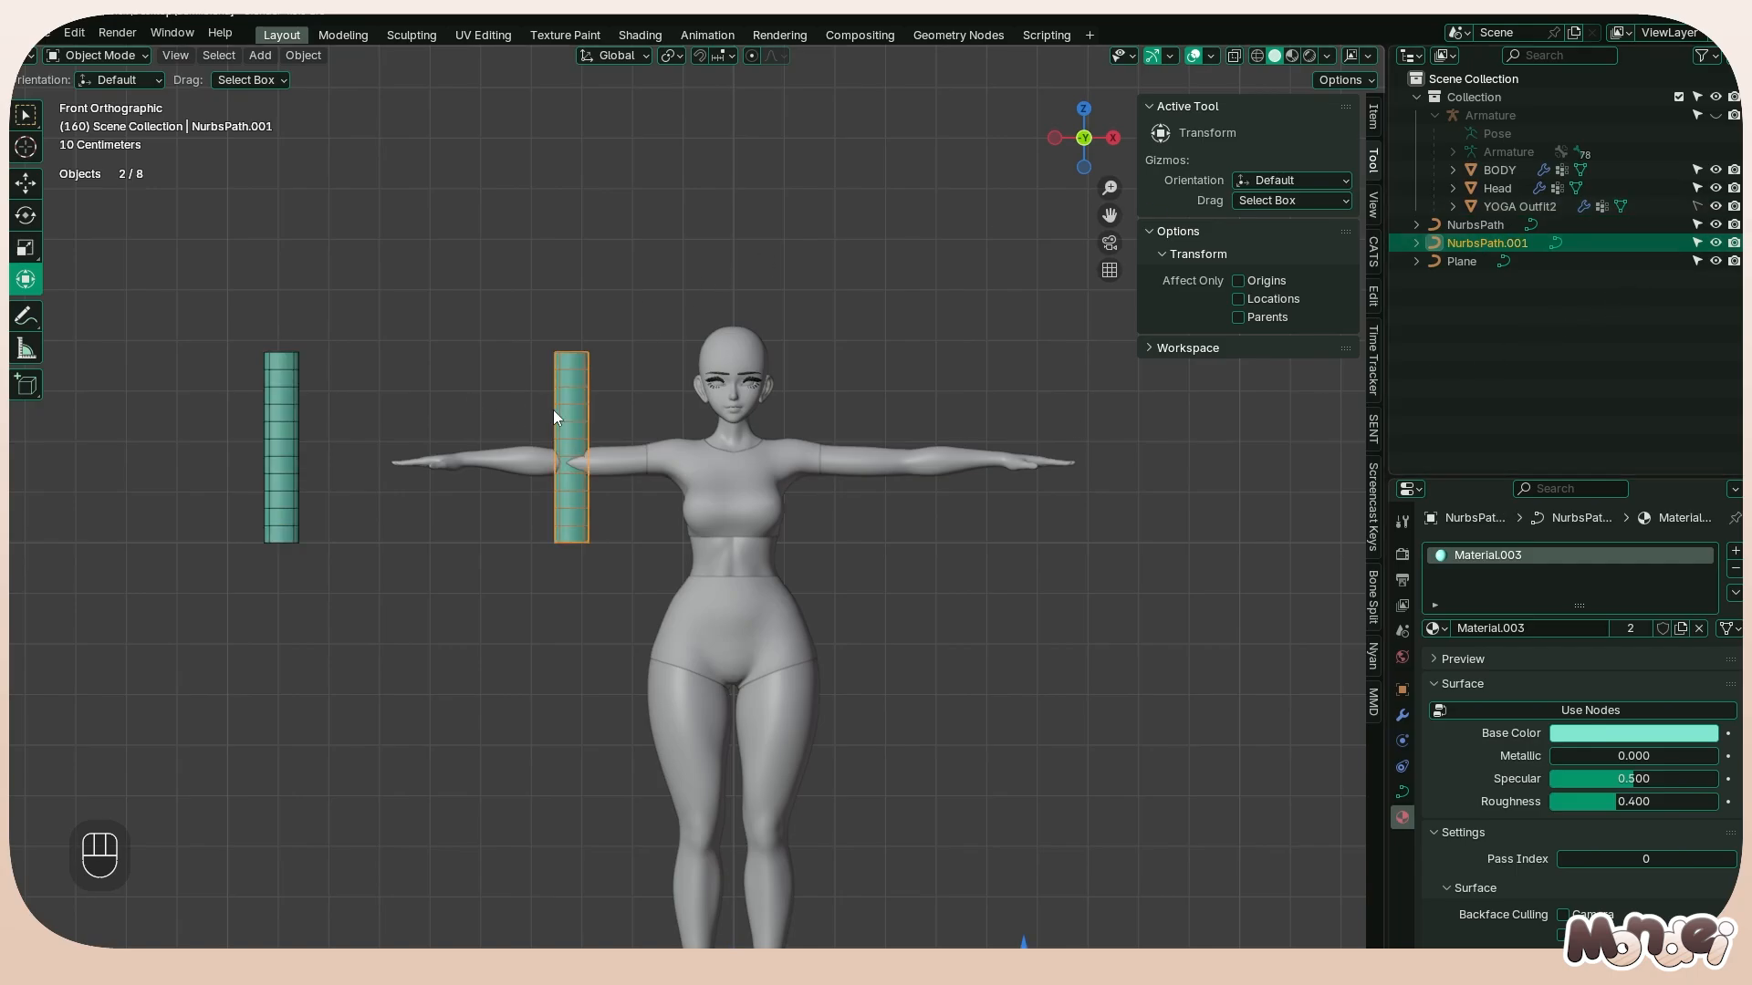
{"action": "key", "text": "Tab"}
{"action": "key", "text": "Tab"}
{"action": "scroll", "coordinate": [818, 575], "scroll_direction": "down", "scroll_amount": 3}
{"action": "key", "text": "ctrl+a"}
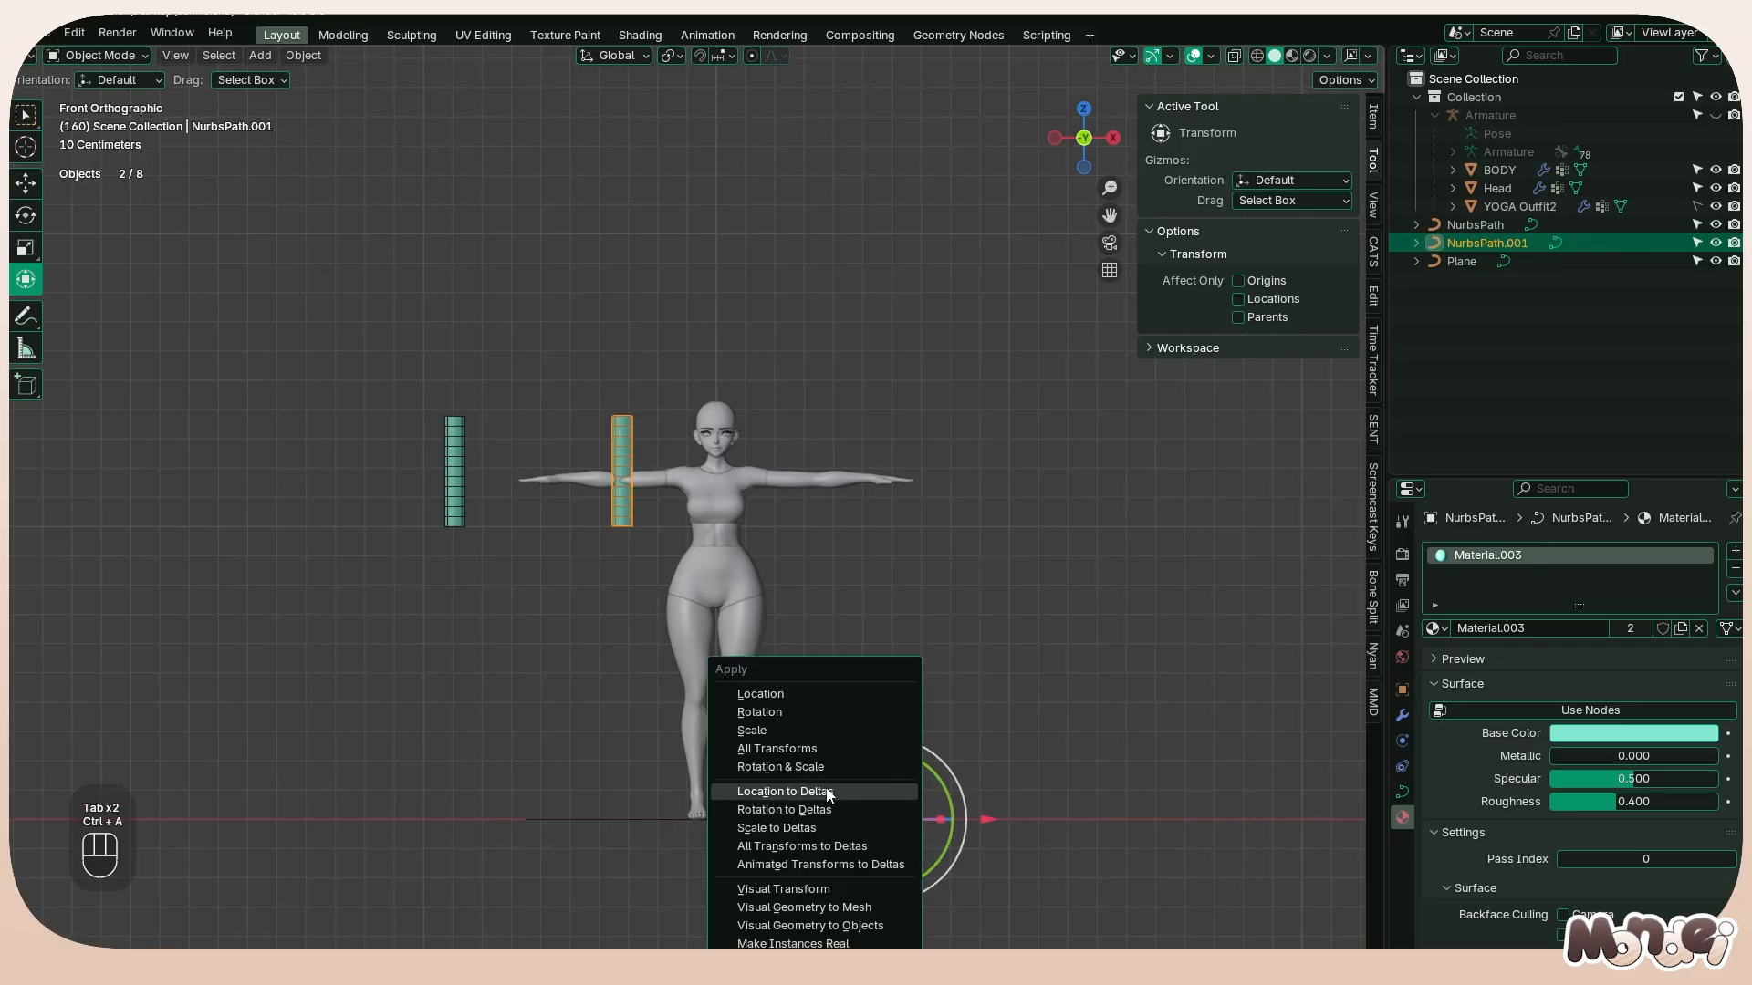
{"action": "left_click", "coordinate": [771, 748]}
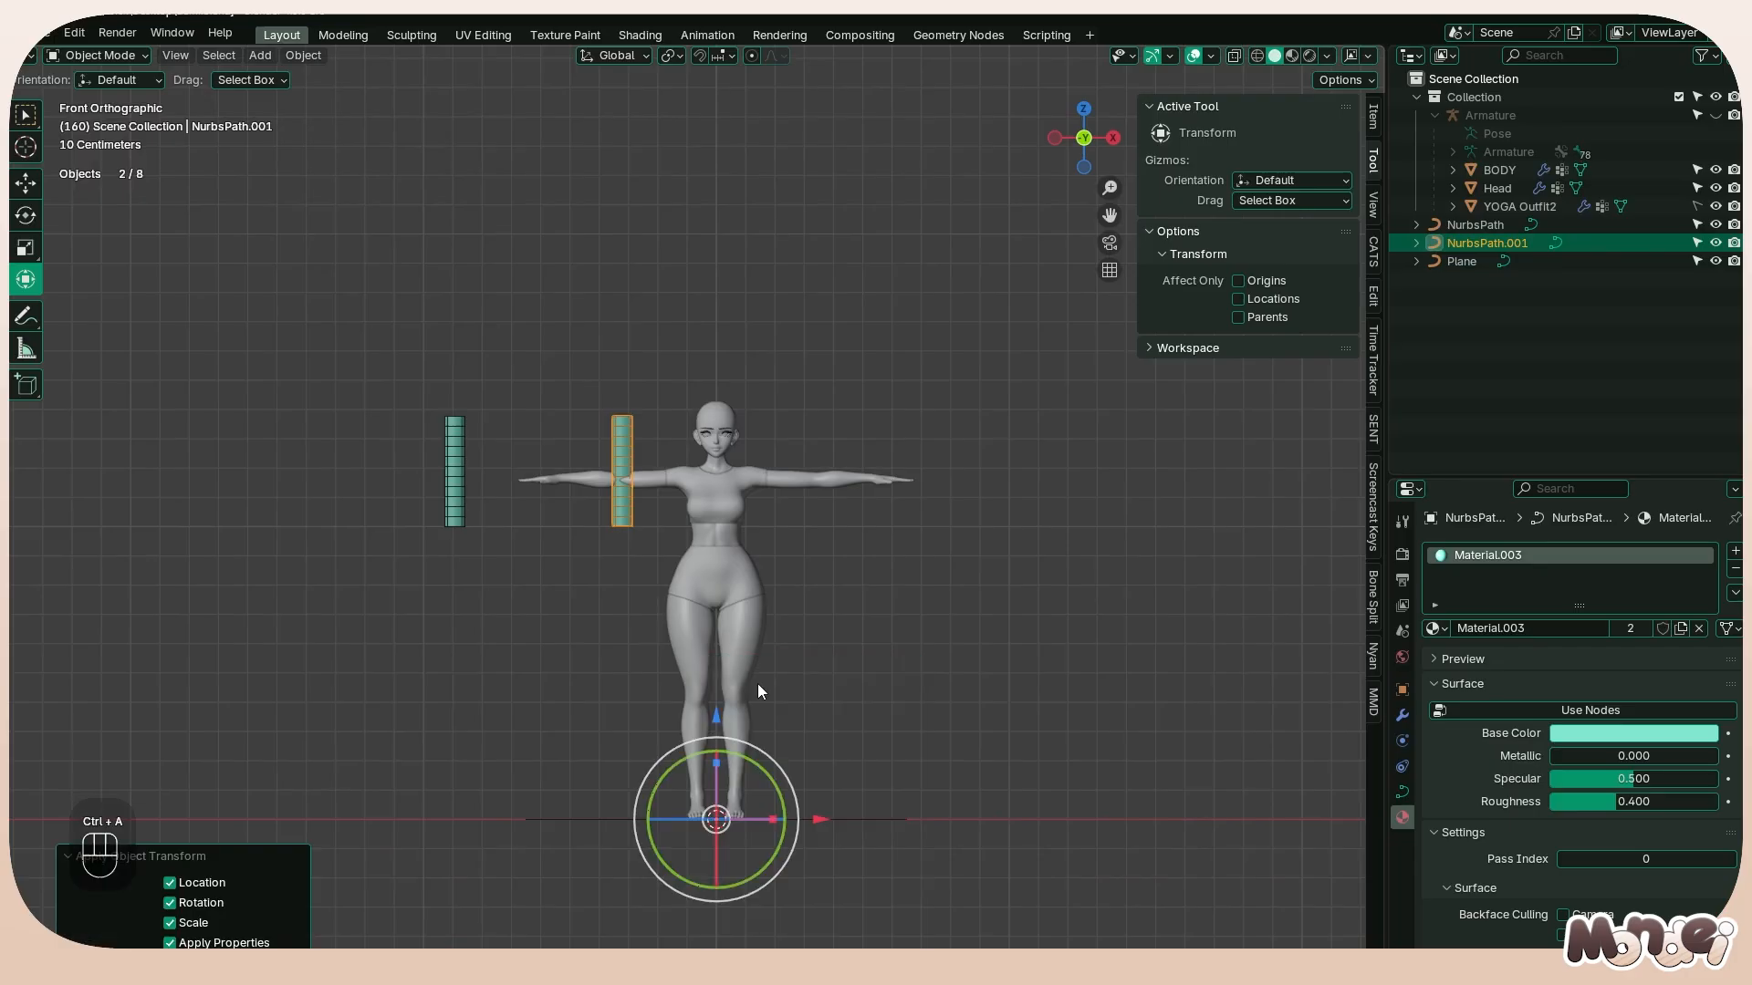
Add a Mirror modifier on the X axis to the duplicated strand
{"action": "left_click", "coordinate": [1402, 718]}
{"action": "left_click", "coordinate": [1509, 585]}
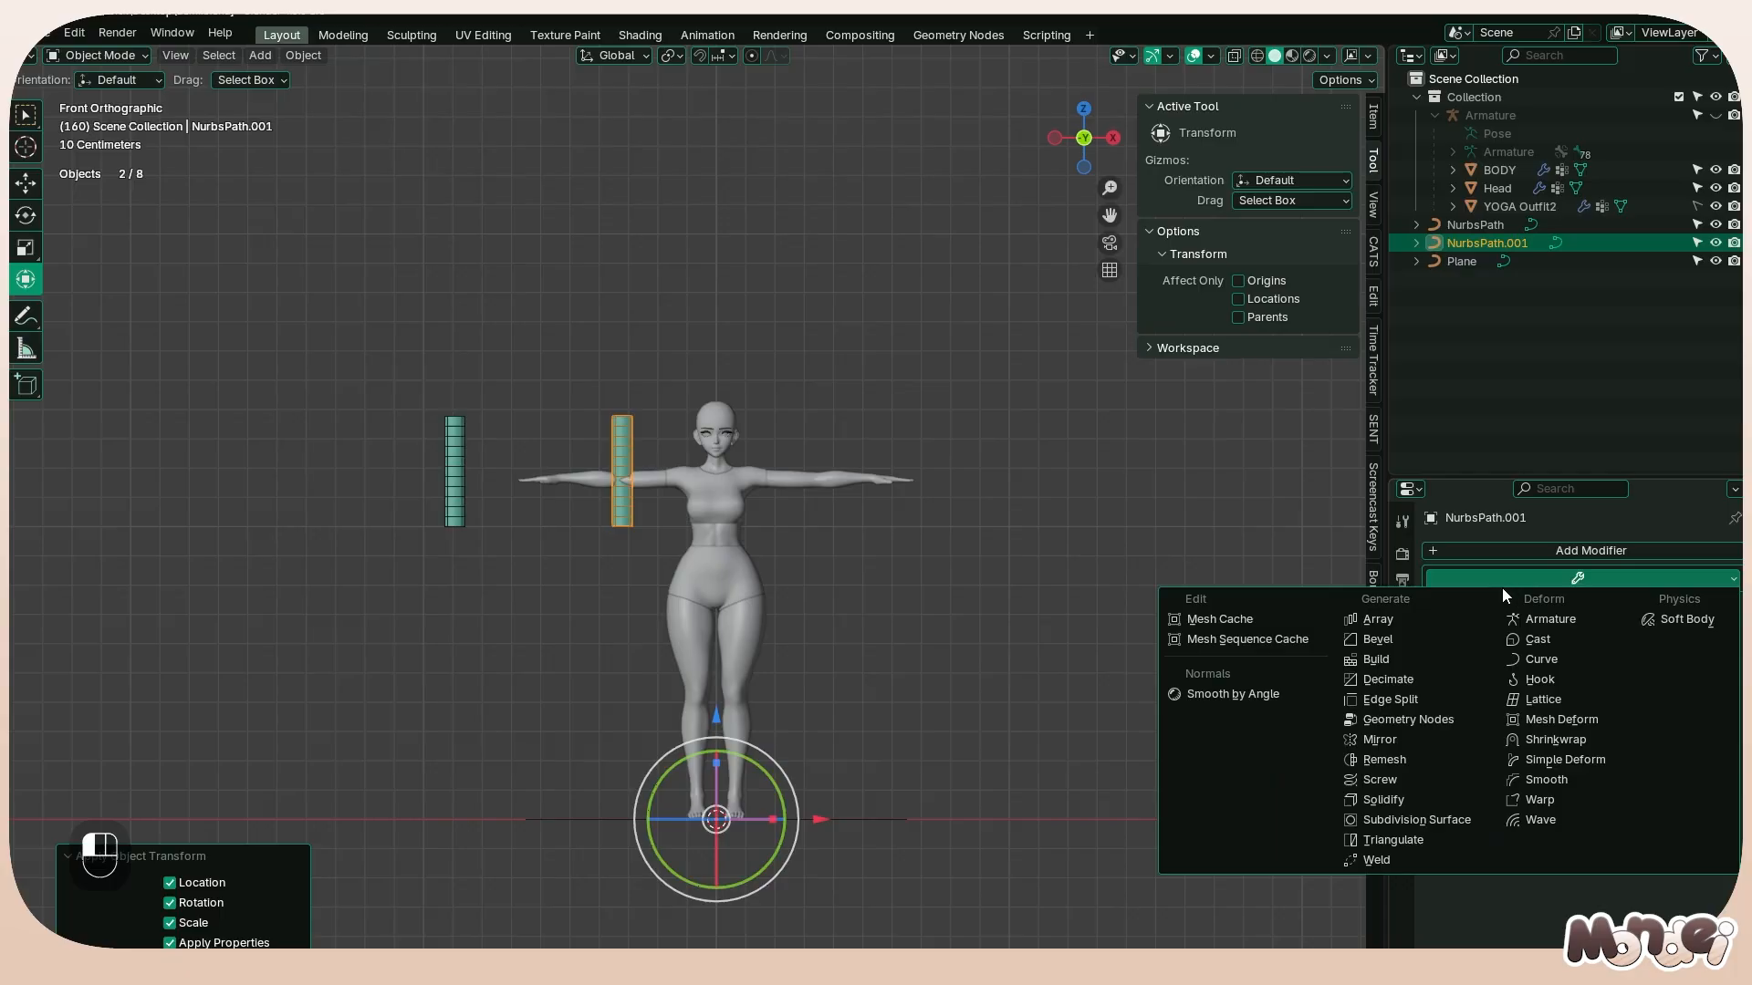
{"action": "left_click", "coordinate": [1380, 740]}
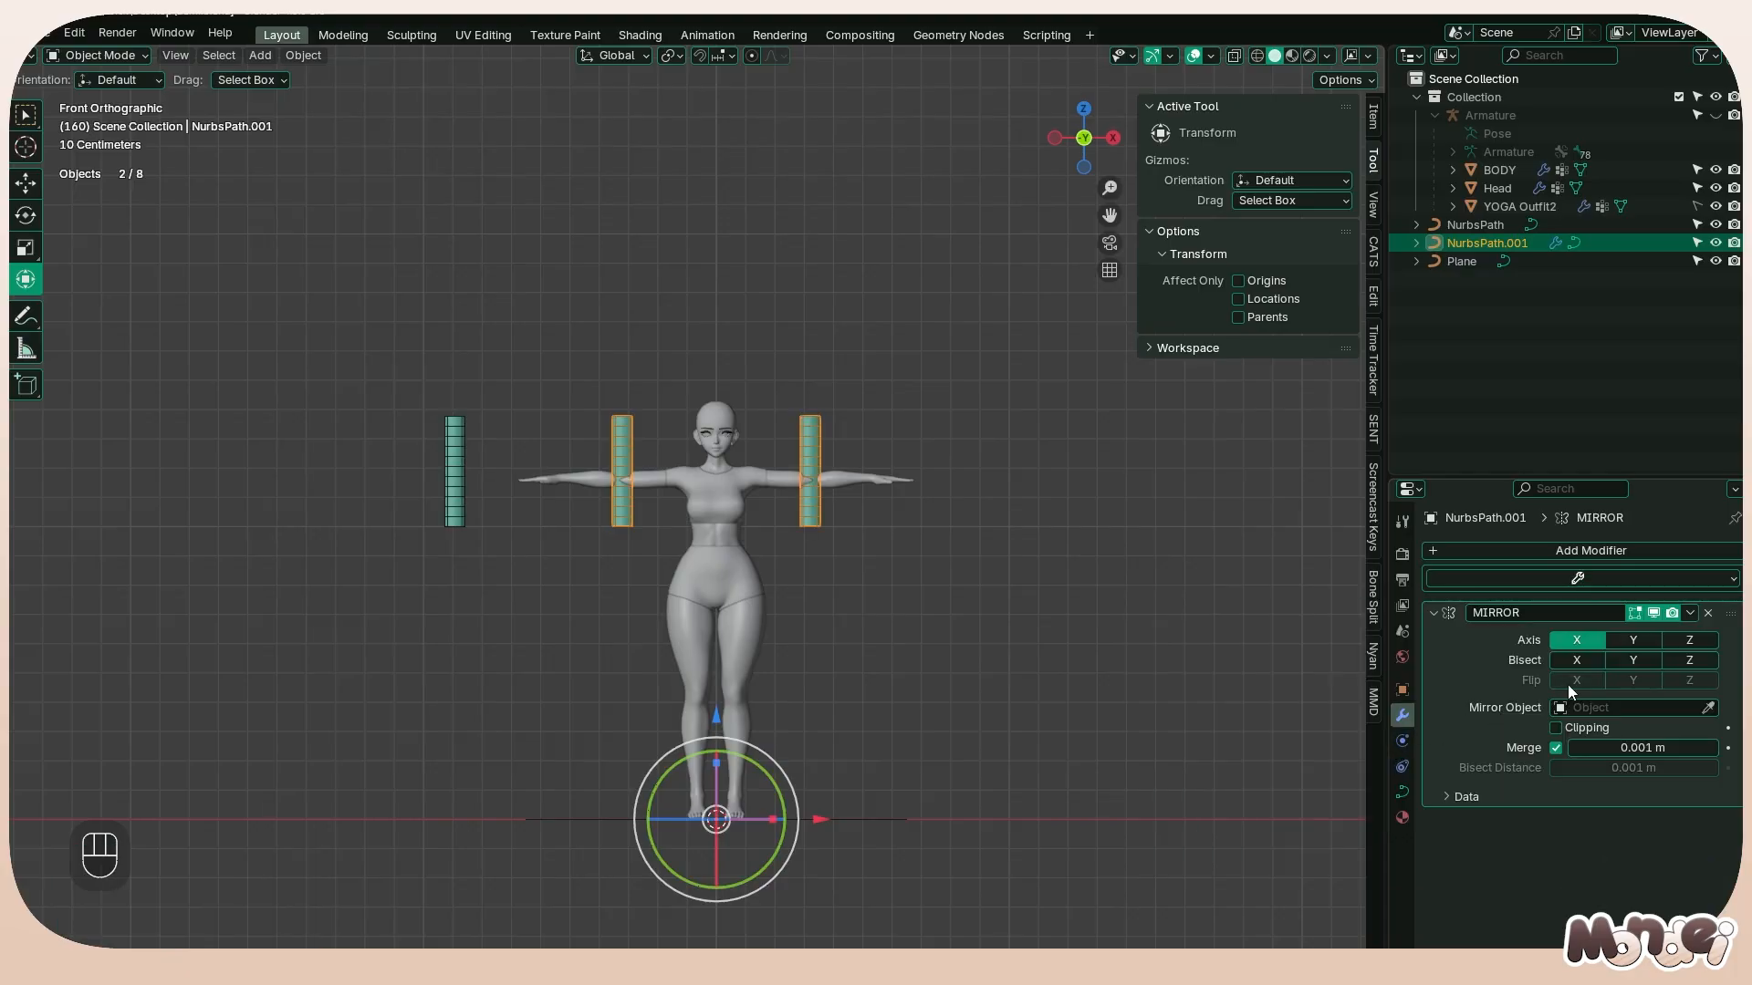
Move all control points of the duplicated strand about 0.483 m along the X axis, beside the character's head
{"action": "key", "text": "Tab"}
{"action": "key", "text": "g"}
{"action": "right_click", "coordinate": [671, 470]}
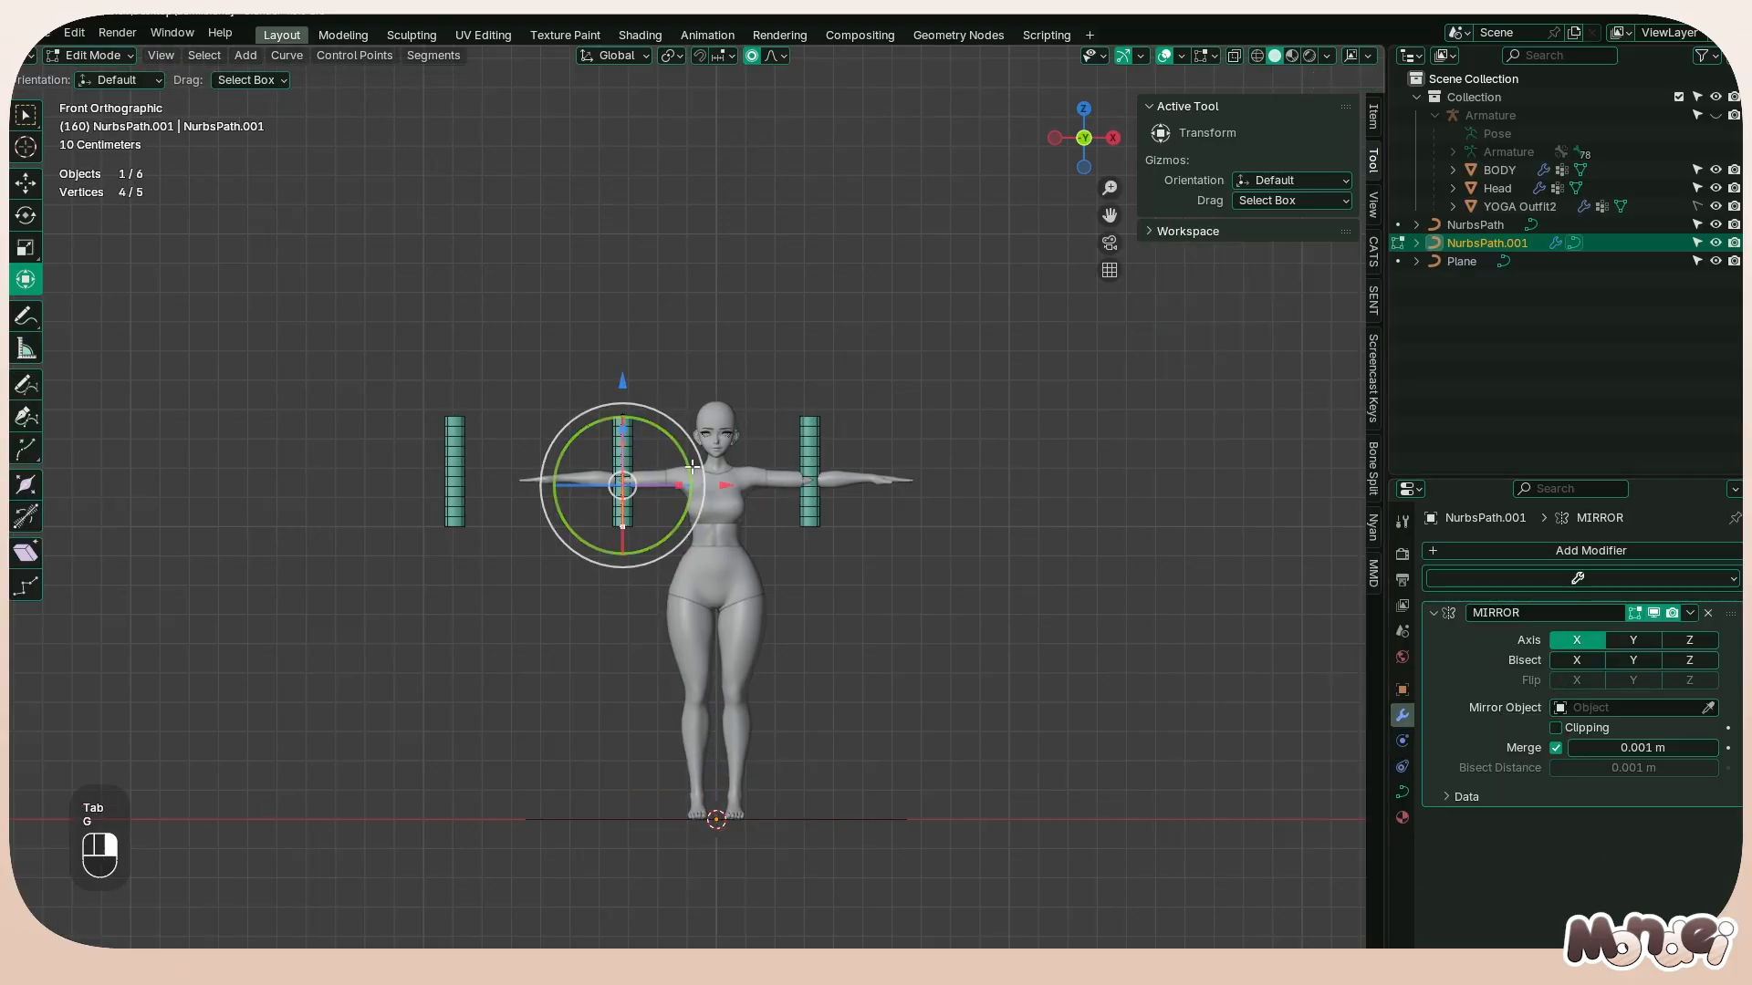
{"action": "key", "text": "a"}
{"action": "key", "text": "Tab"}
{"action": "key", "text": "Tab"}
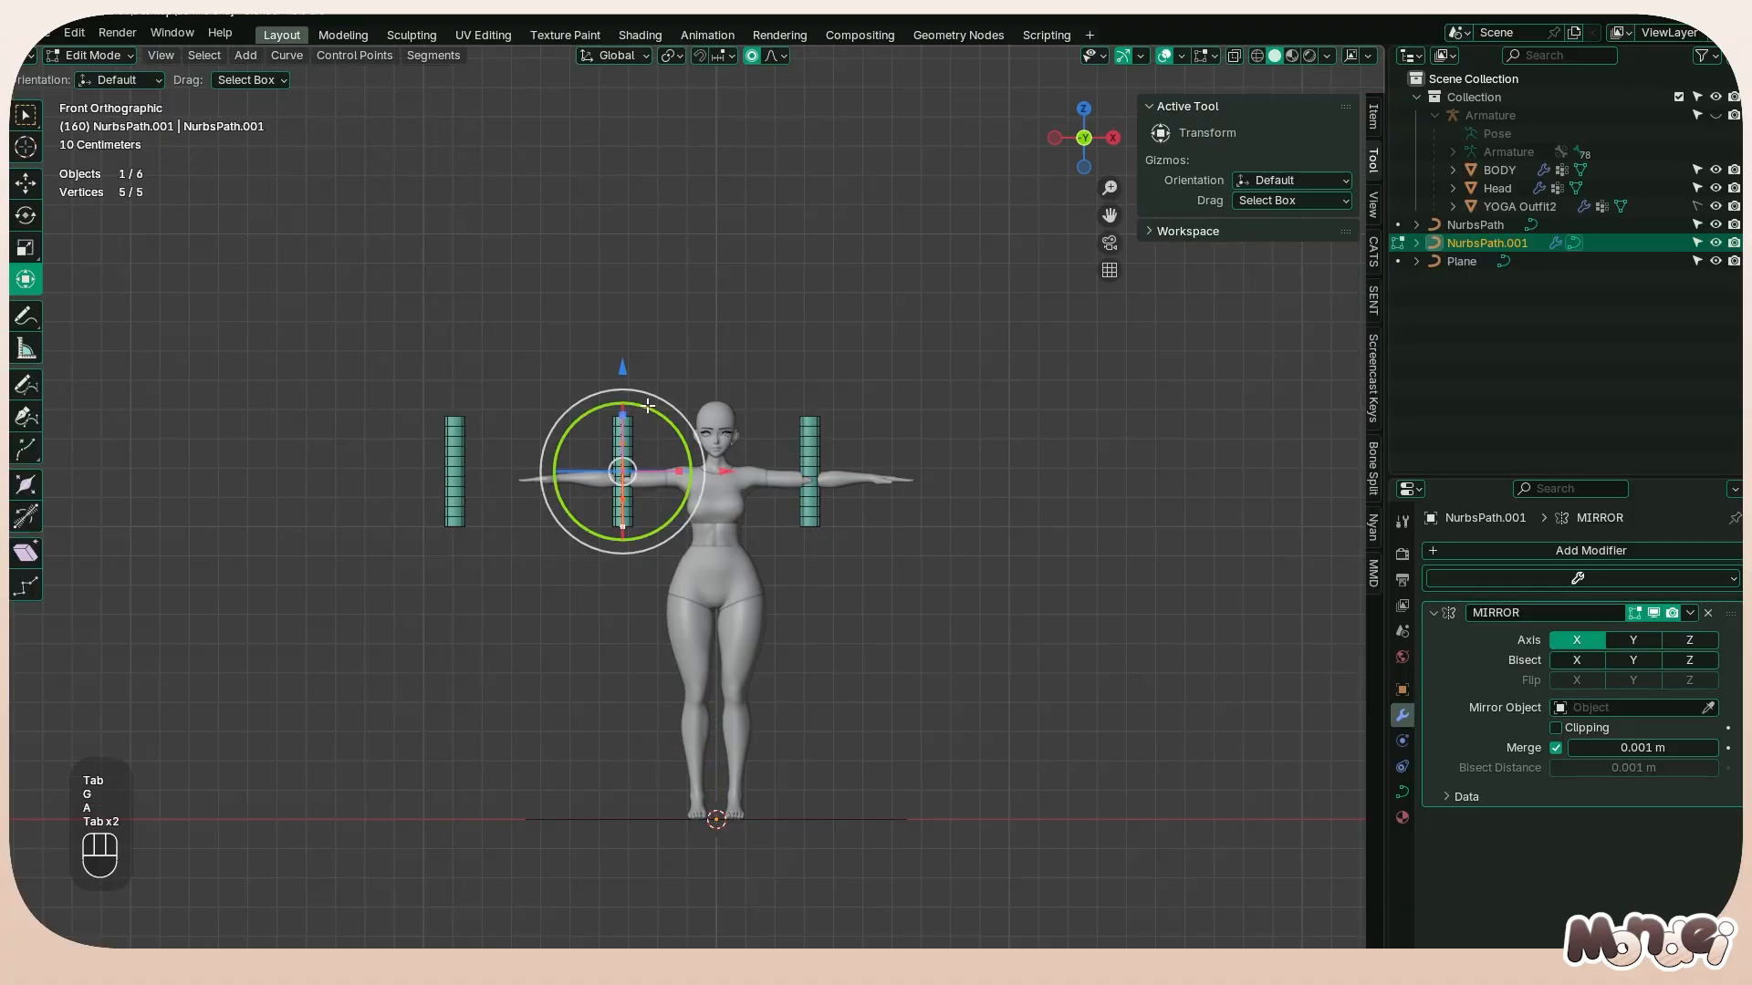
{"action": "key", "text": "g"}
{"action": "key", "text": "x"}
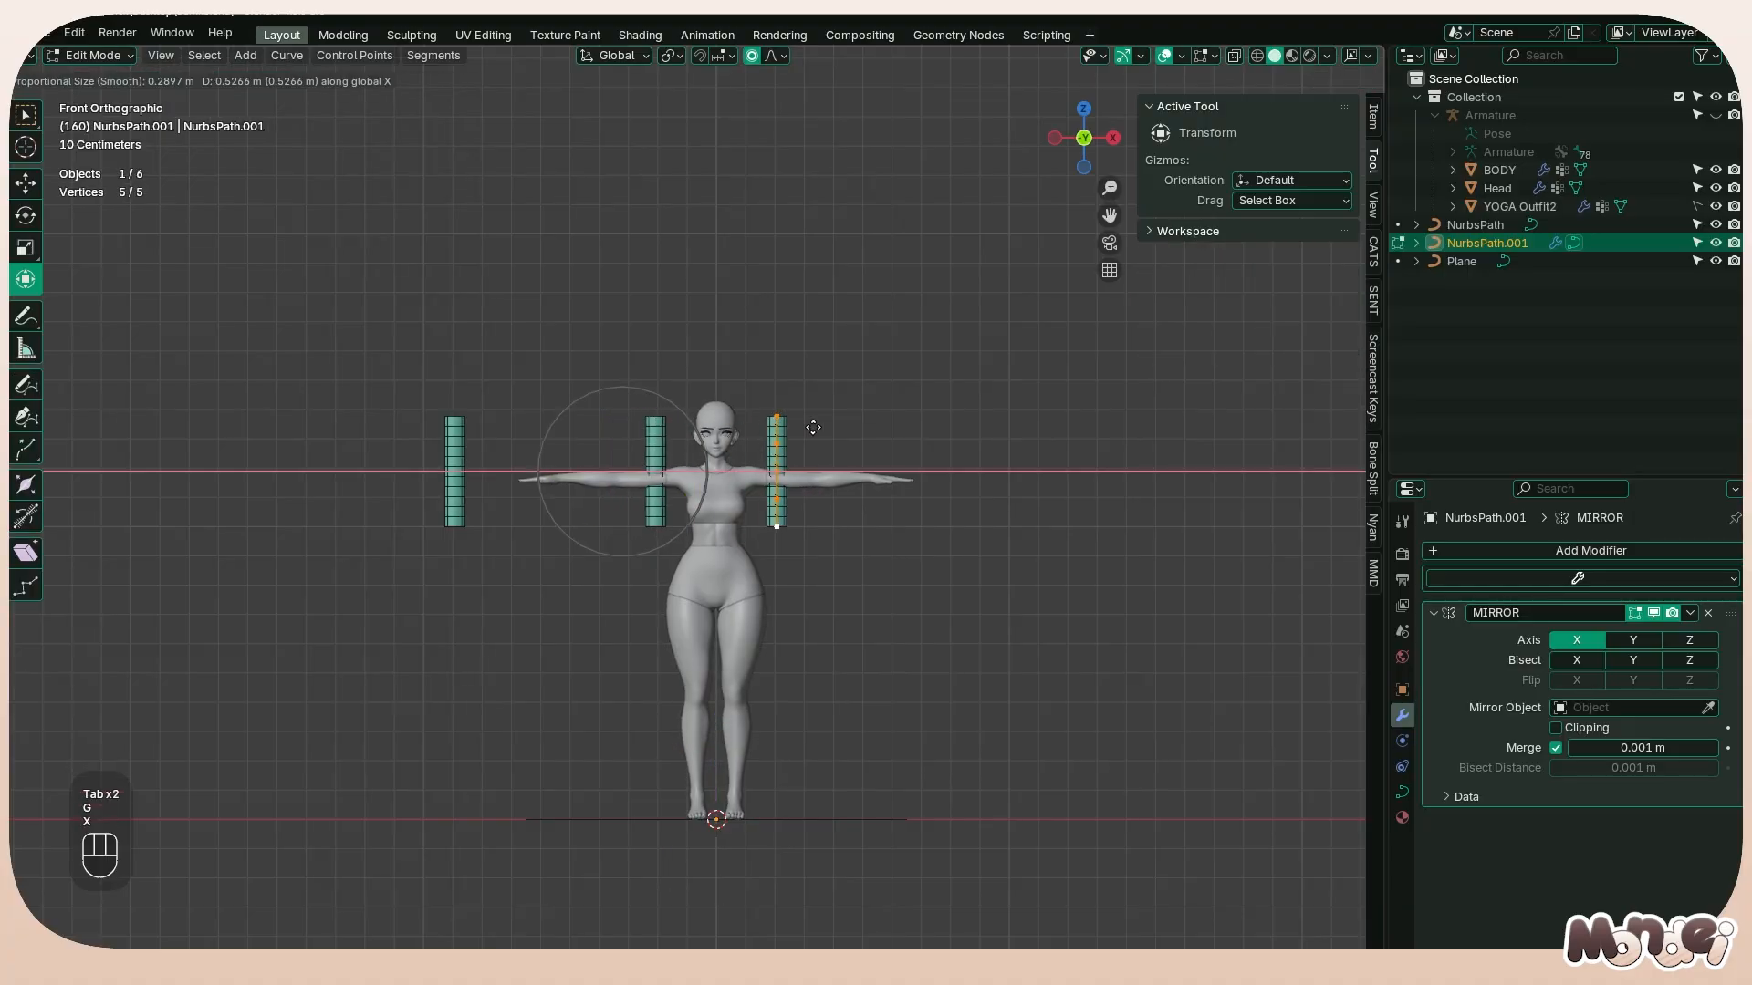
{"action": "left_click", "coordinate": [797, 422]}
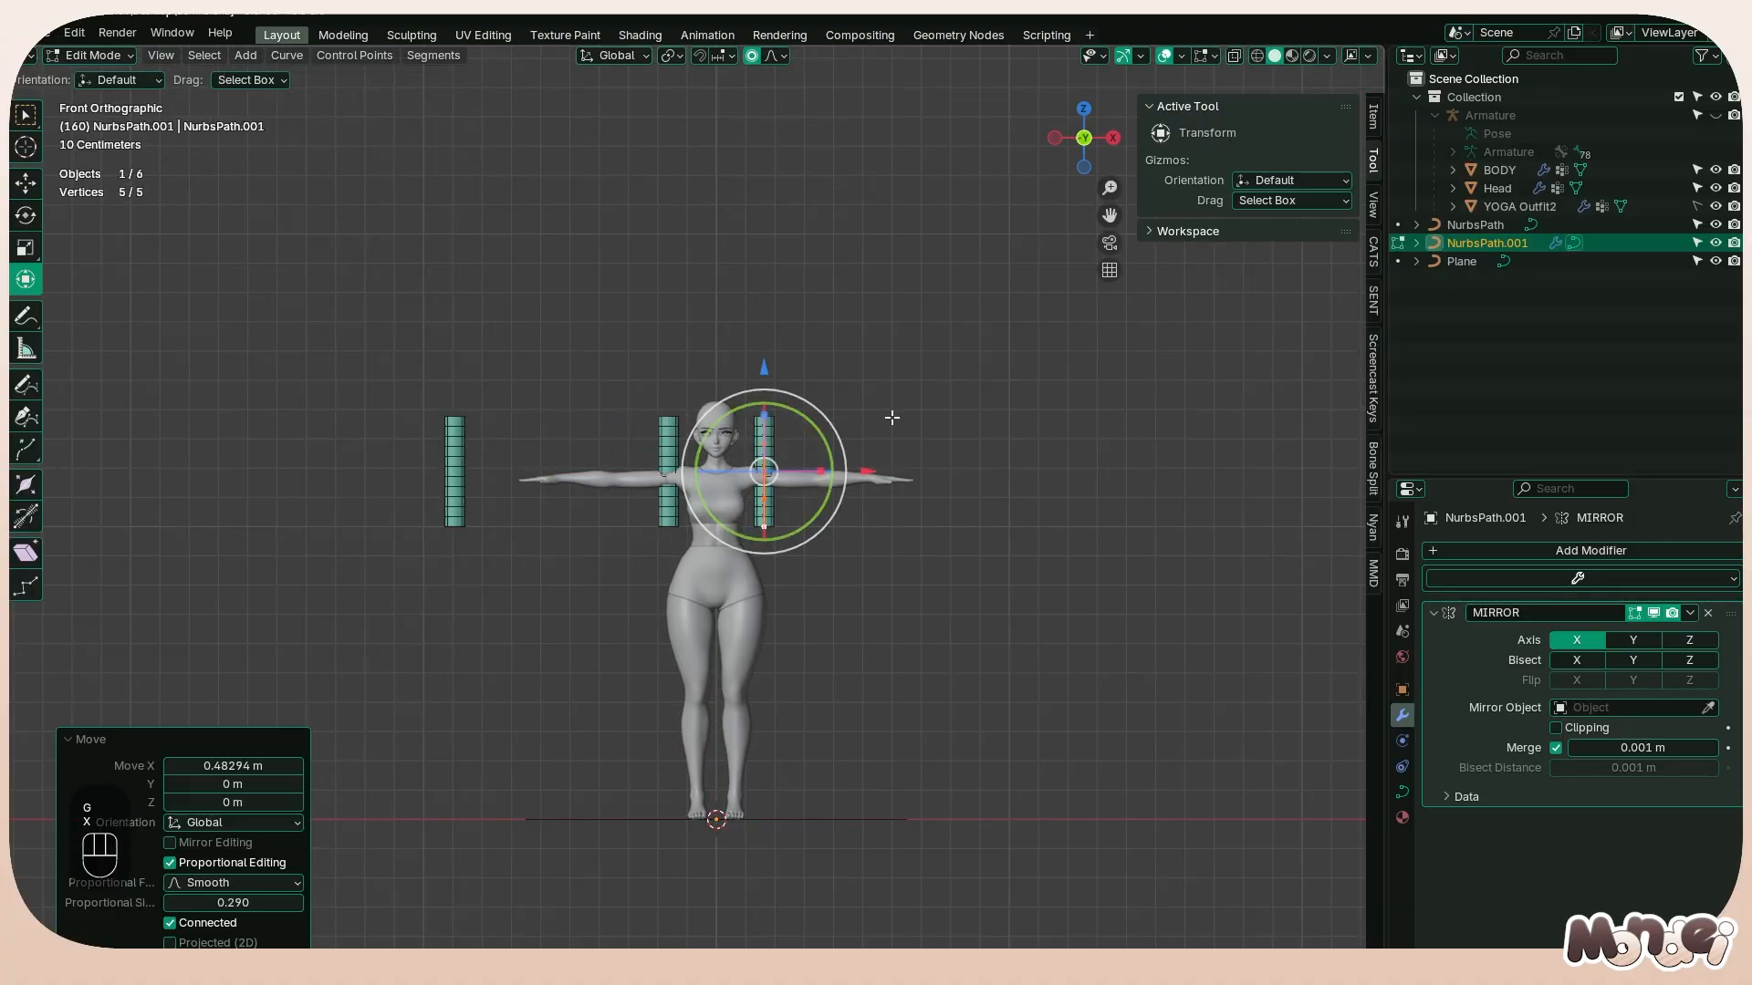
Try tilting all of the strand's control points freehand by about -82° to turn its flat side, and undo the tilts
{"action": "scroll", "coordinate": [891, 417], "scroll_direction": "up", "scroll_amount": 4}
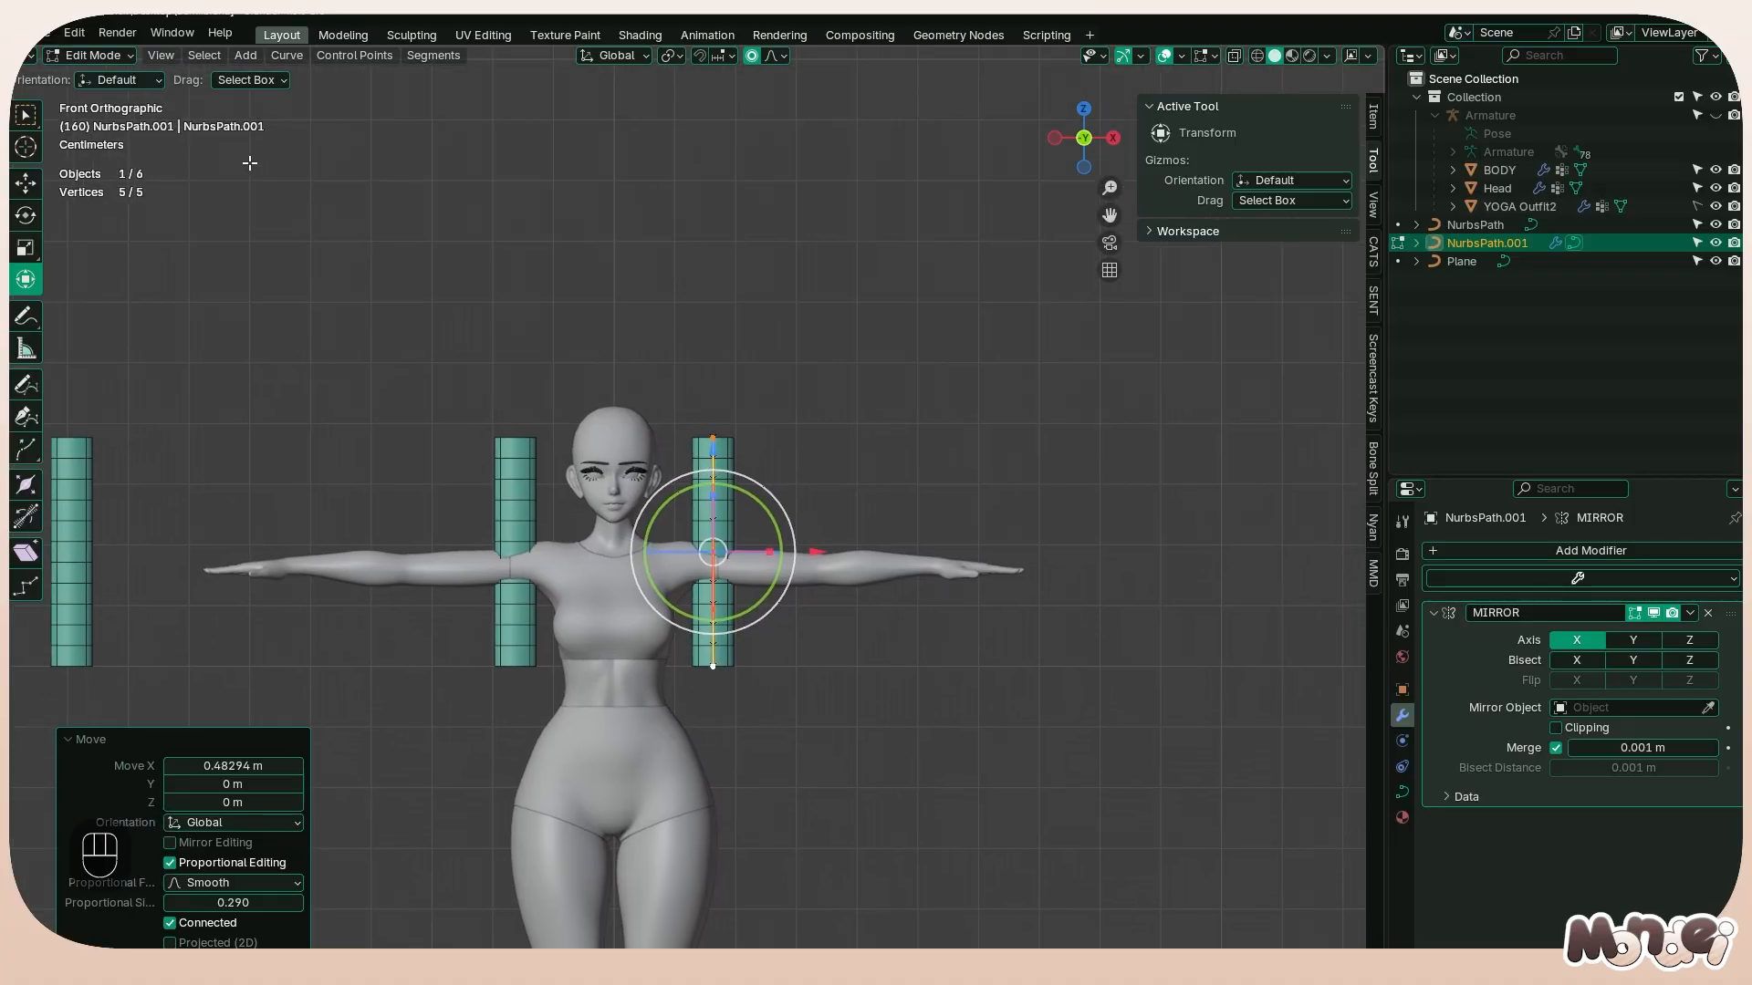
{"action": "middle_click_drag", "start_coordinate": [915, 398], "coordinate": [848, 429], "text": "alt"}
{"action": "scroll", "coordinate": [698, 462], "scroll_direction": "up", "scroll_amount": 3}
{"action": "left_click", "coordinate": [729, 401]}
{"action": "key", "text": "a"}
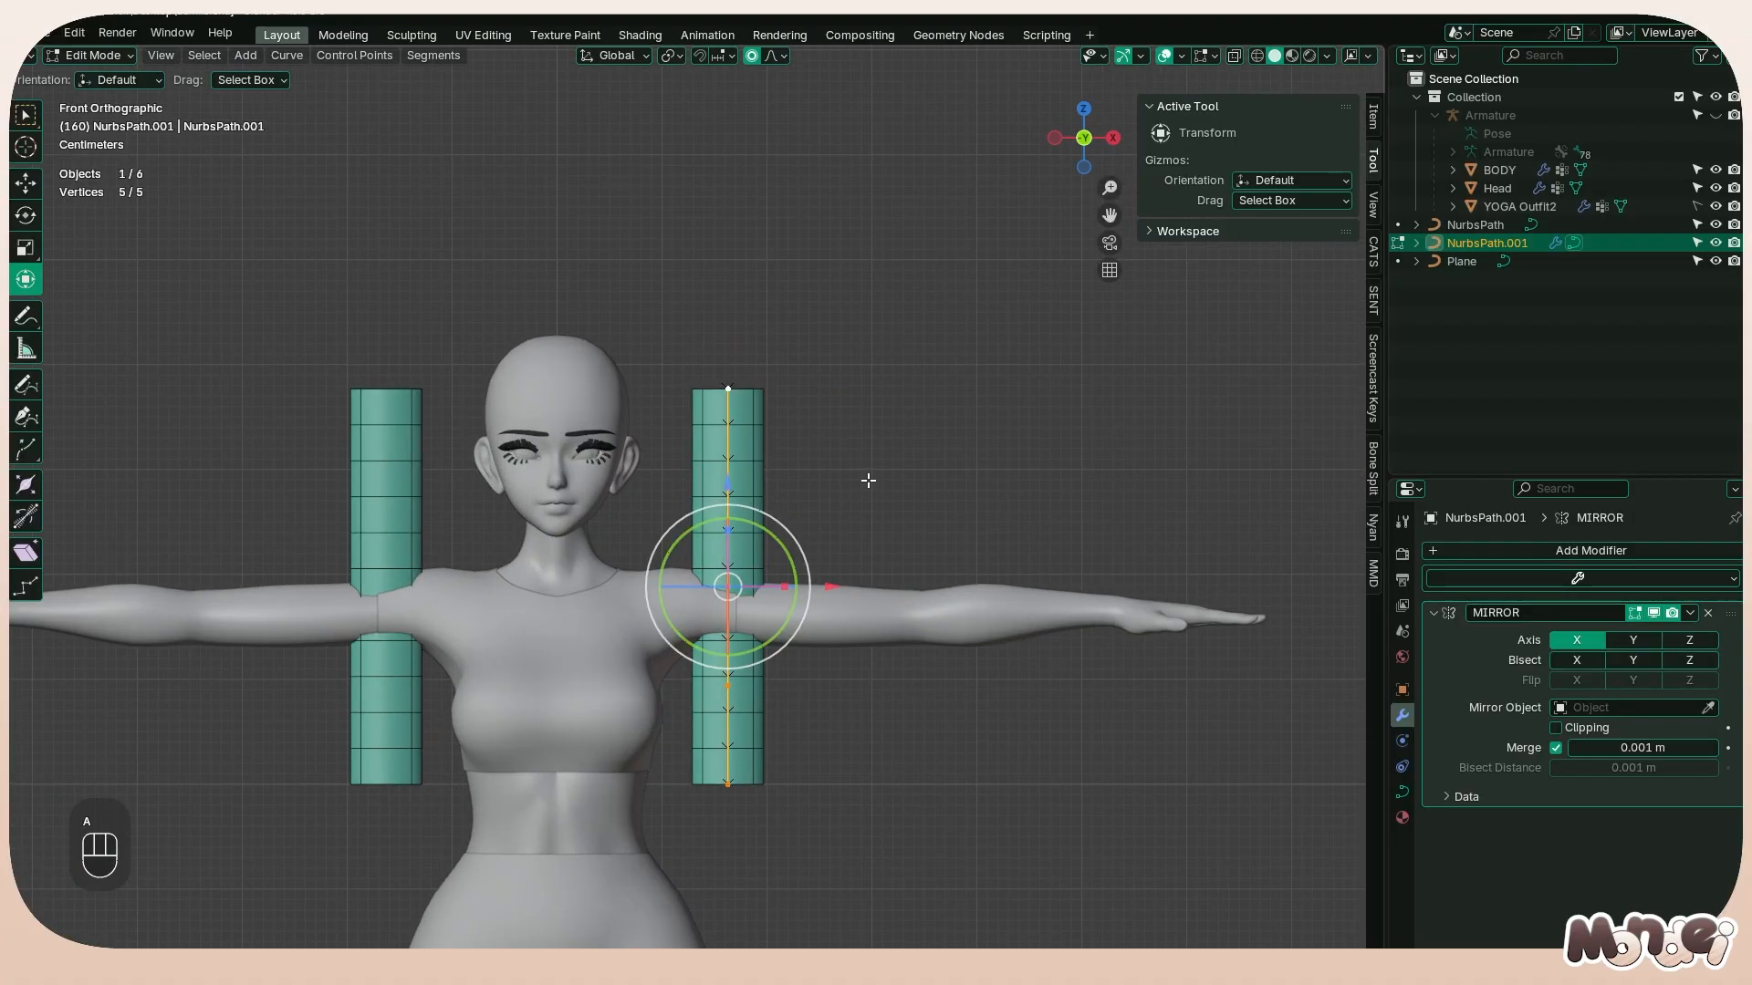
{"action": "key", "text": "ctrl+t"}
{"action": "left_click", "coordinate": [879, 396]}
{"action": "key", "text": "ctrl+t"}
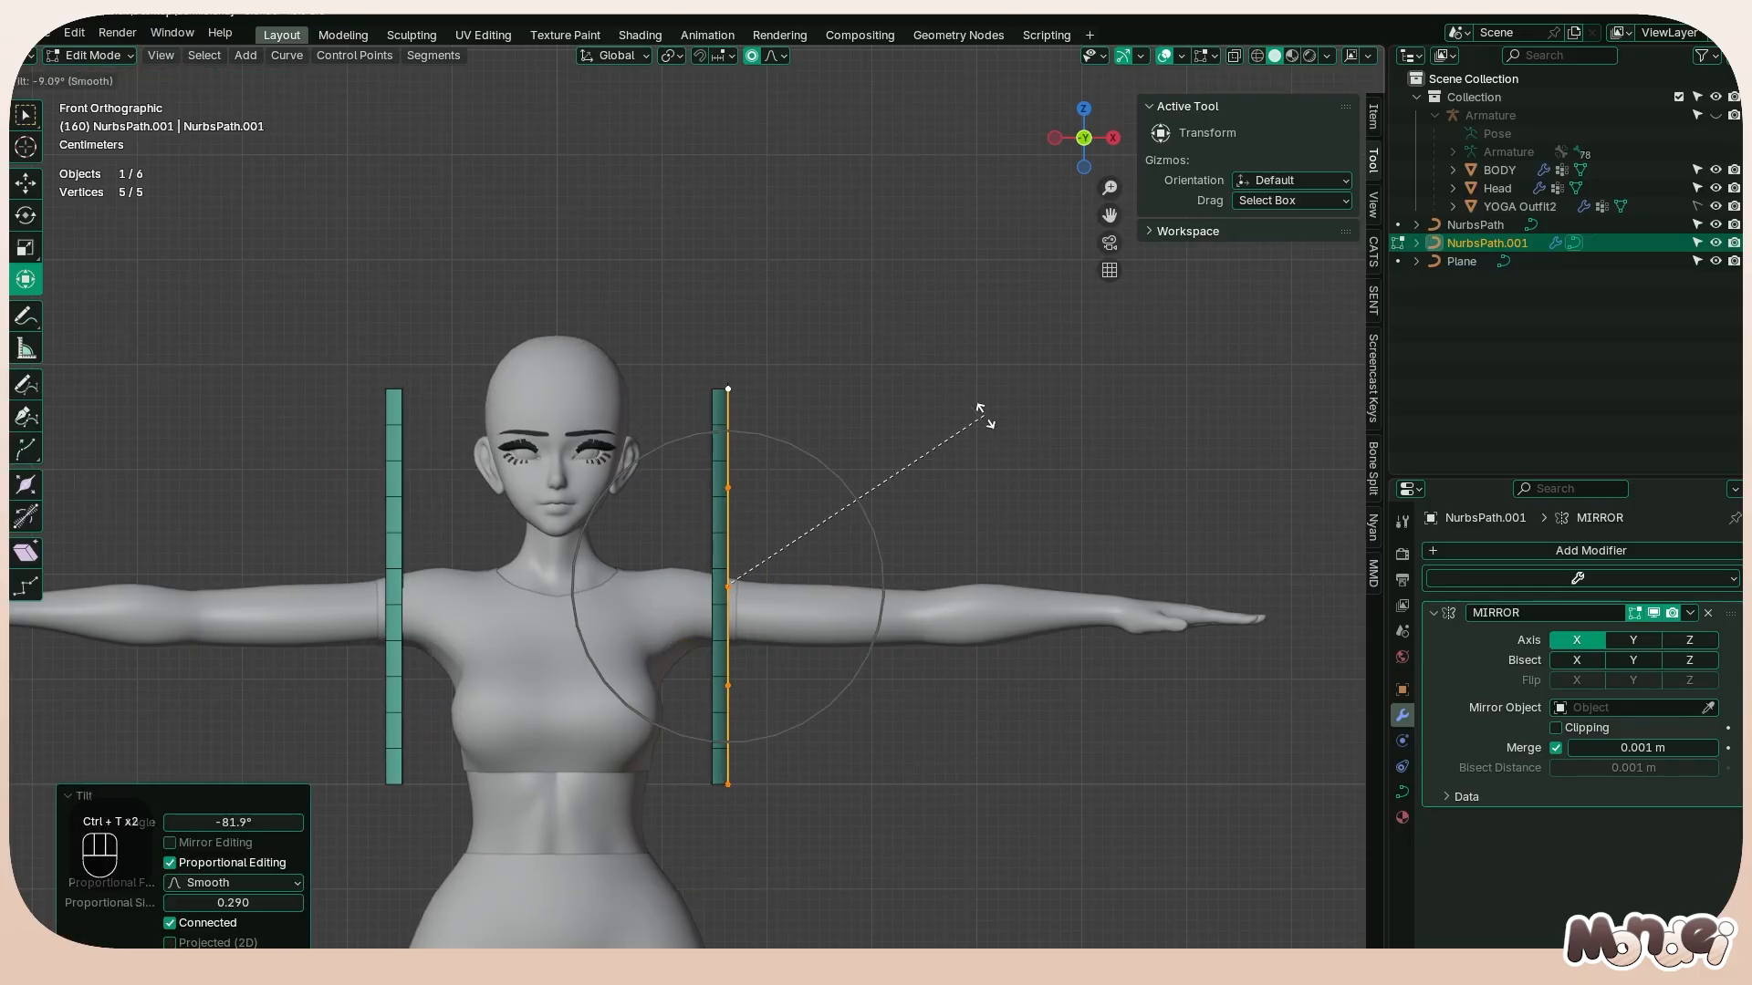
{"action": "left_click", "coordinate": [983, 417]}
{"action": "right_click", "coordinate": [939, 454]}
{"action": "key", "text": "ctrl+z"}
{"action": "key", "text": "ctrl+z"}
Move all of the strand's points forward along the Y axis, in front of the shoulder
{"action": "middle_click_drag", "start_coordinate": [849, 429], "coordinate": [821, 488]}
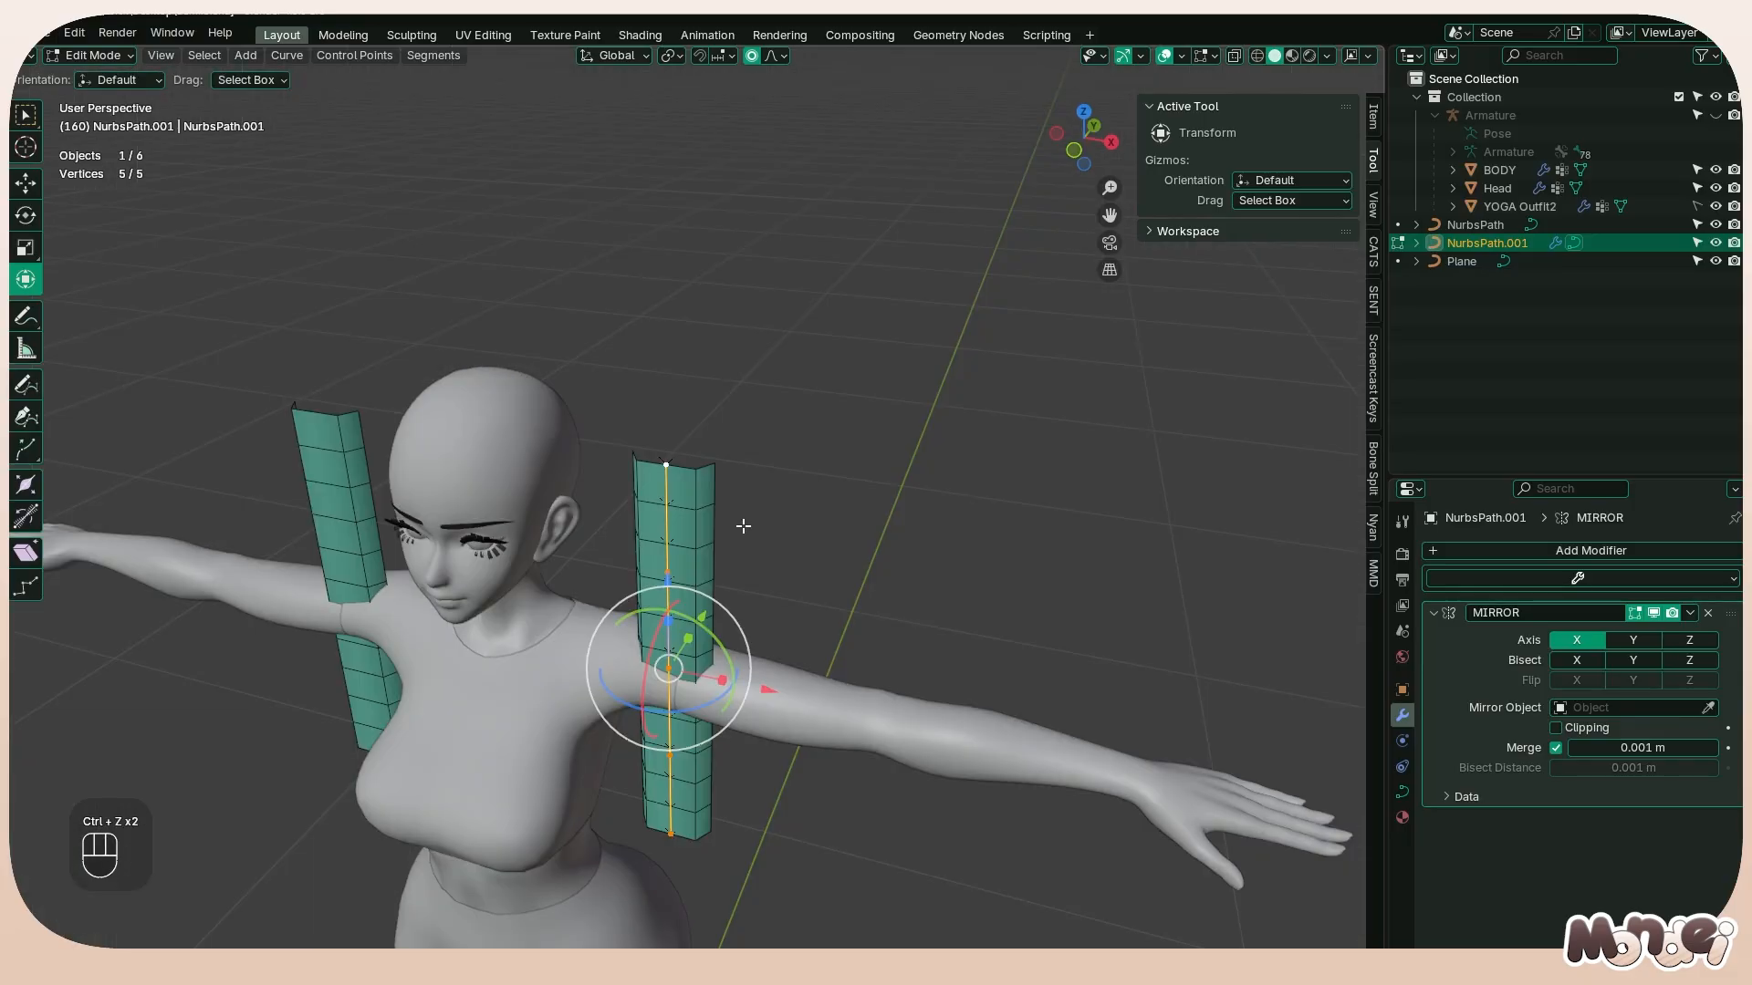
{"action": "key", "text": "g"}
{"action": "key", "text": "z"}
{"action": "key", "text": "x"}
{"action": "key", "text": "y"}
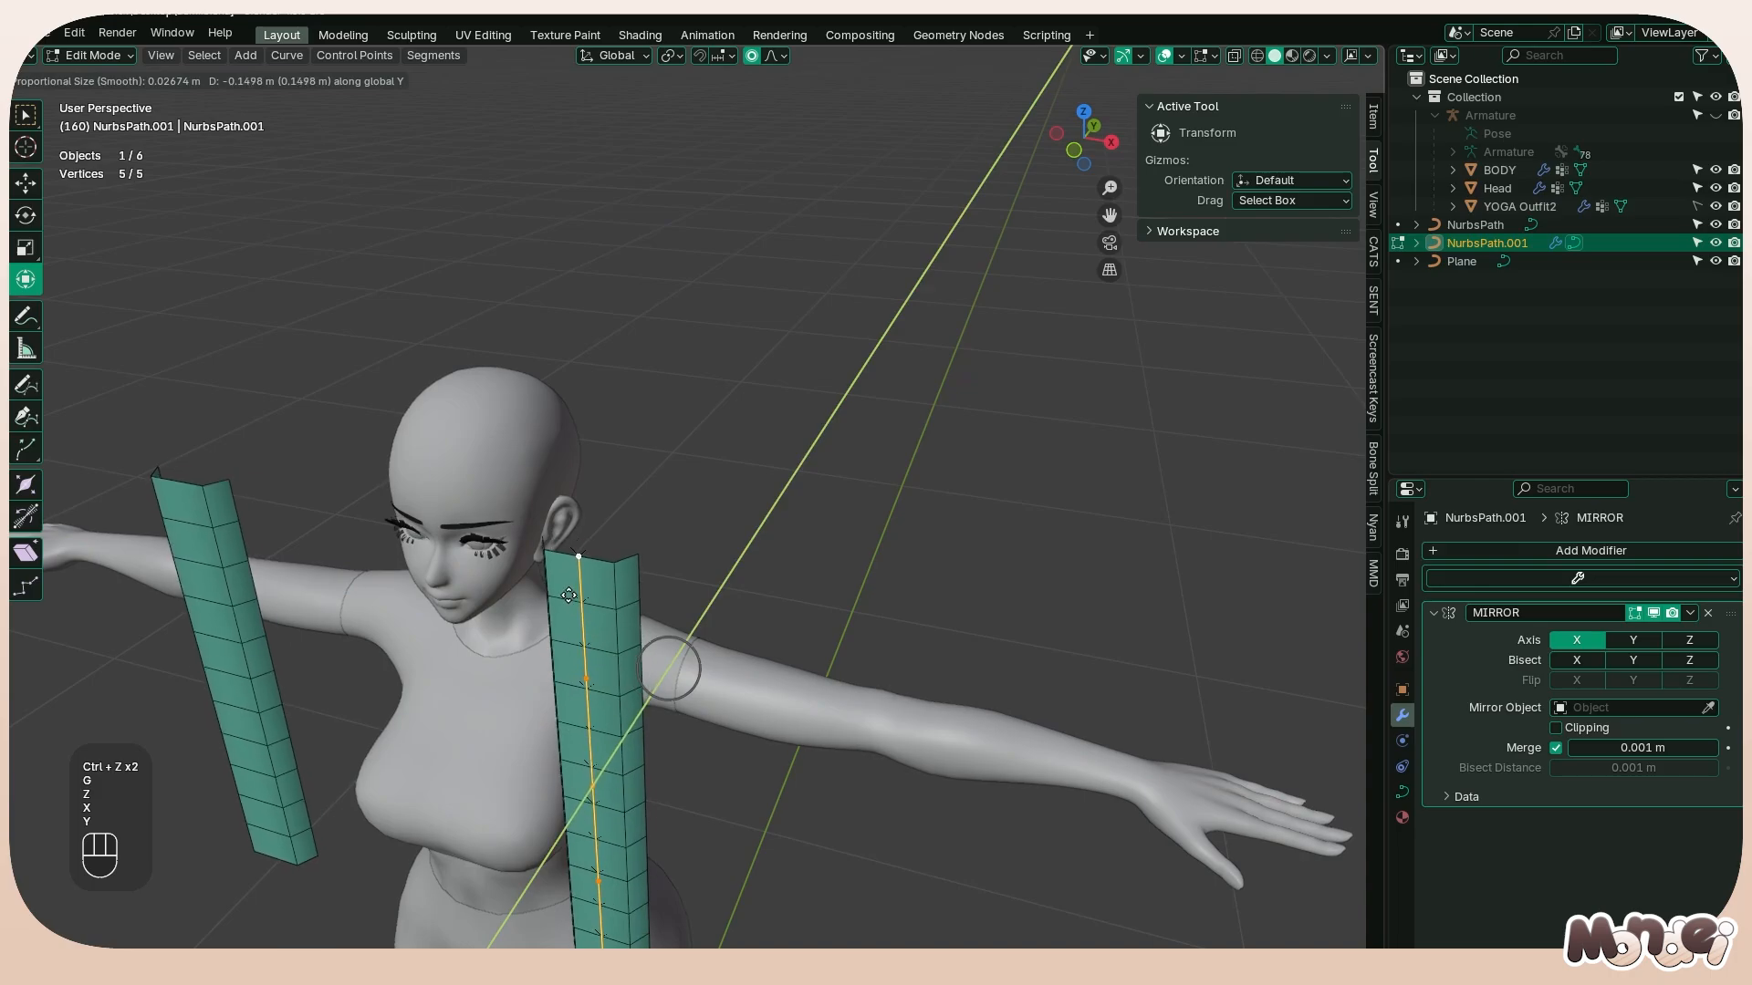
{"action": "left_click", "coordinate": [585, 581]}
Try shifting the strand's points along the X axis toward the face, and undo the move
{"action": "key", "text": "g"}
{"action": "key", "text": "x"}
{"action": "left_click", "coordinate": [429, 552]}
{"action": "key", "text": "ctrl+z"}
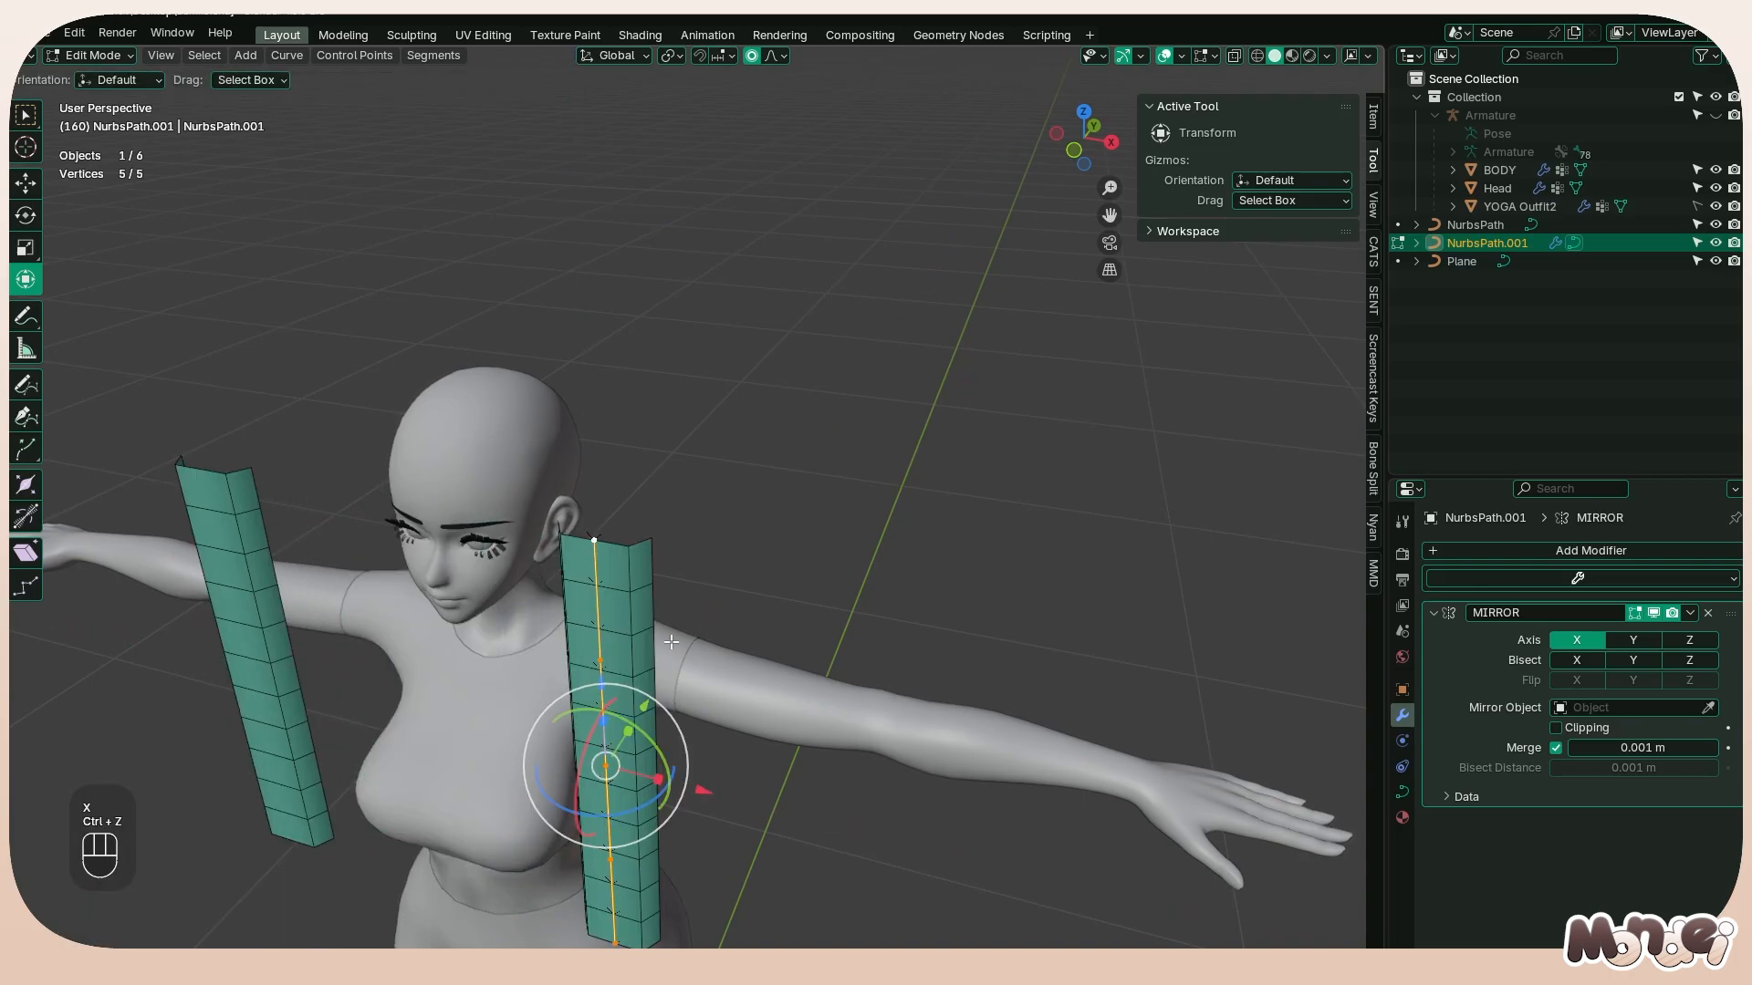
Move the strand's points back about 0.101 m along Y and inward along X against the side of the head
{"action": "key", "text": "g"}
{"action": "key", "text": "x"}
{"action": "key", "text": "y"}
{"action": "left_click", "coordinate": [698, 539]}
{"action": "key", "text": "g"}
{"action": "key", "text": "z"}
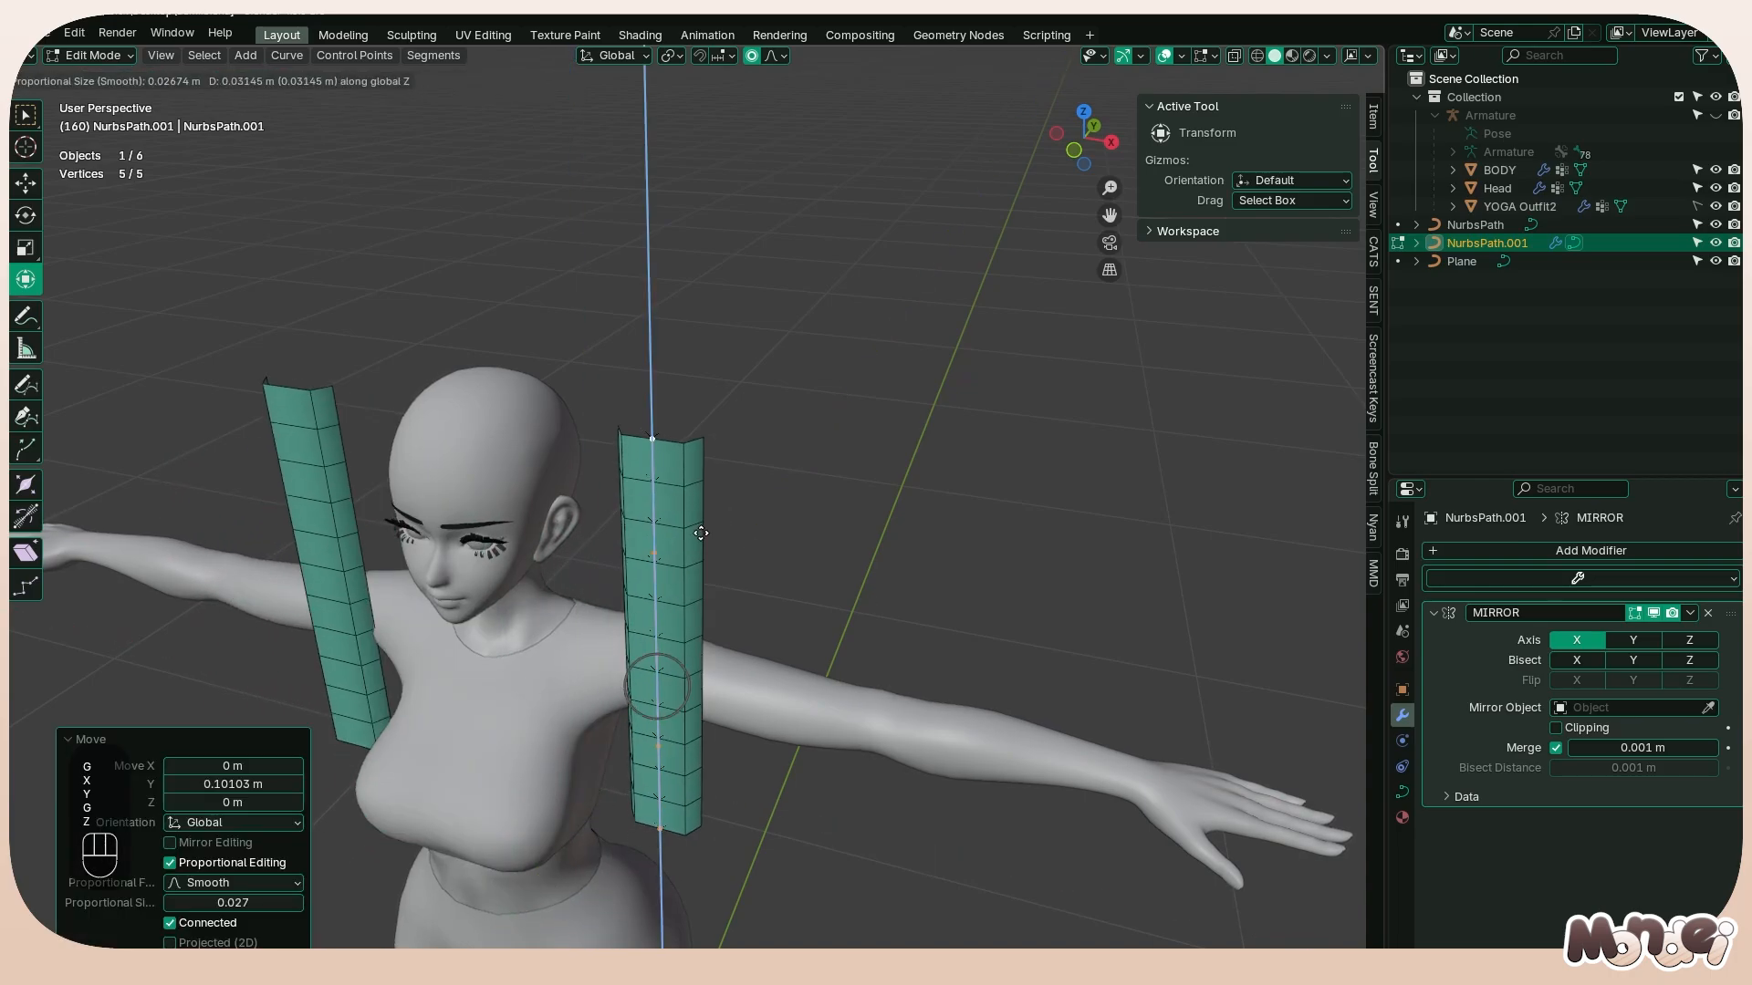
{"action": "key", "text": "x"}
{"action": "left_click", "coordinate": [618, 512]}
Tilt all of the strand's points by 90° and by a further 180°
{"action": "key", "text": "ctrl+t"}
{"action": "type", "text": "90"}
{"action": "left_click", "coordinate": [552, 269]}
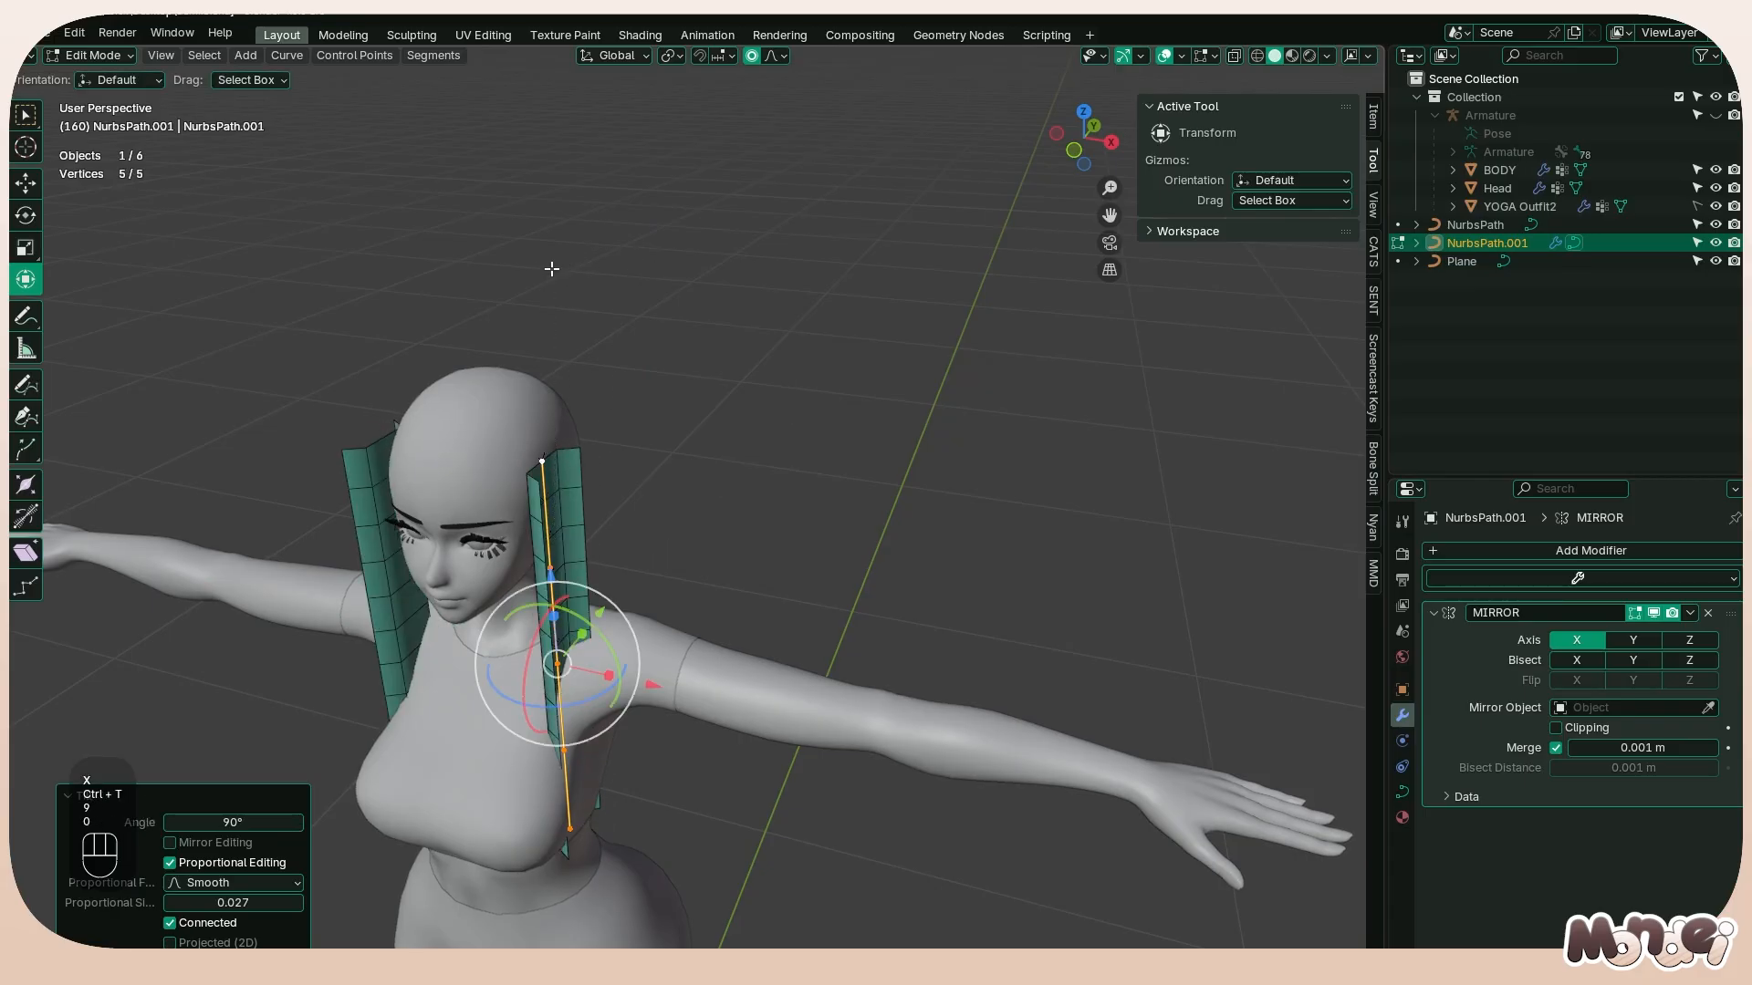
{"action": "key", "text": "ctrl+t"}
{"action": "type", "text": "18"}
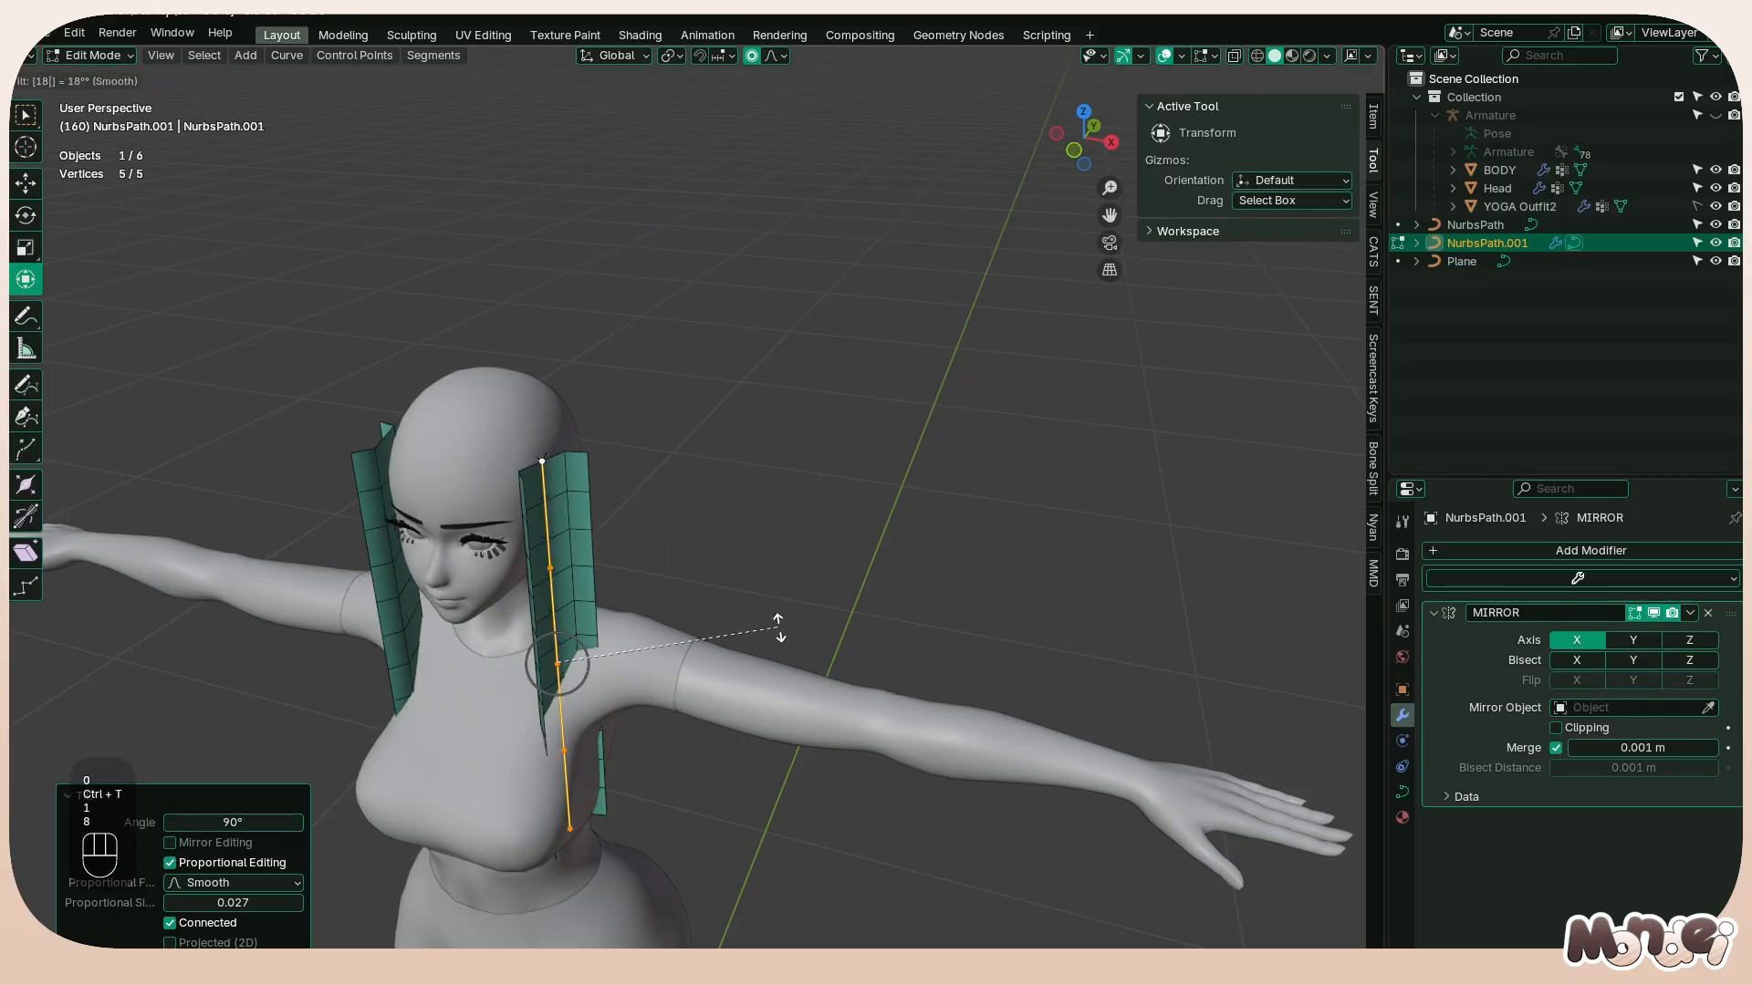
{"action": "type", "text": "0"}
{"action": "left_click", "coordinate": [775, 619]}
Scale the strand's points down in side view so it sits shortened beside the face
{"action": "key", "text": "KP_3"}
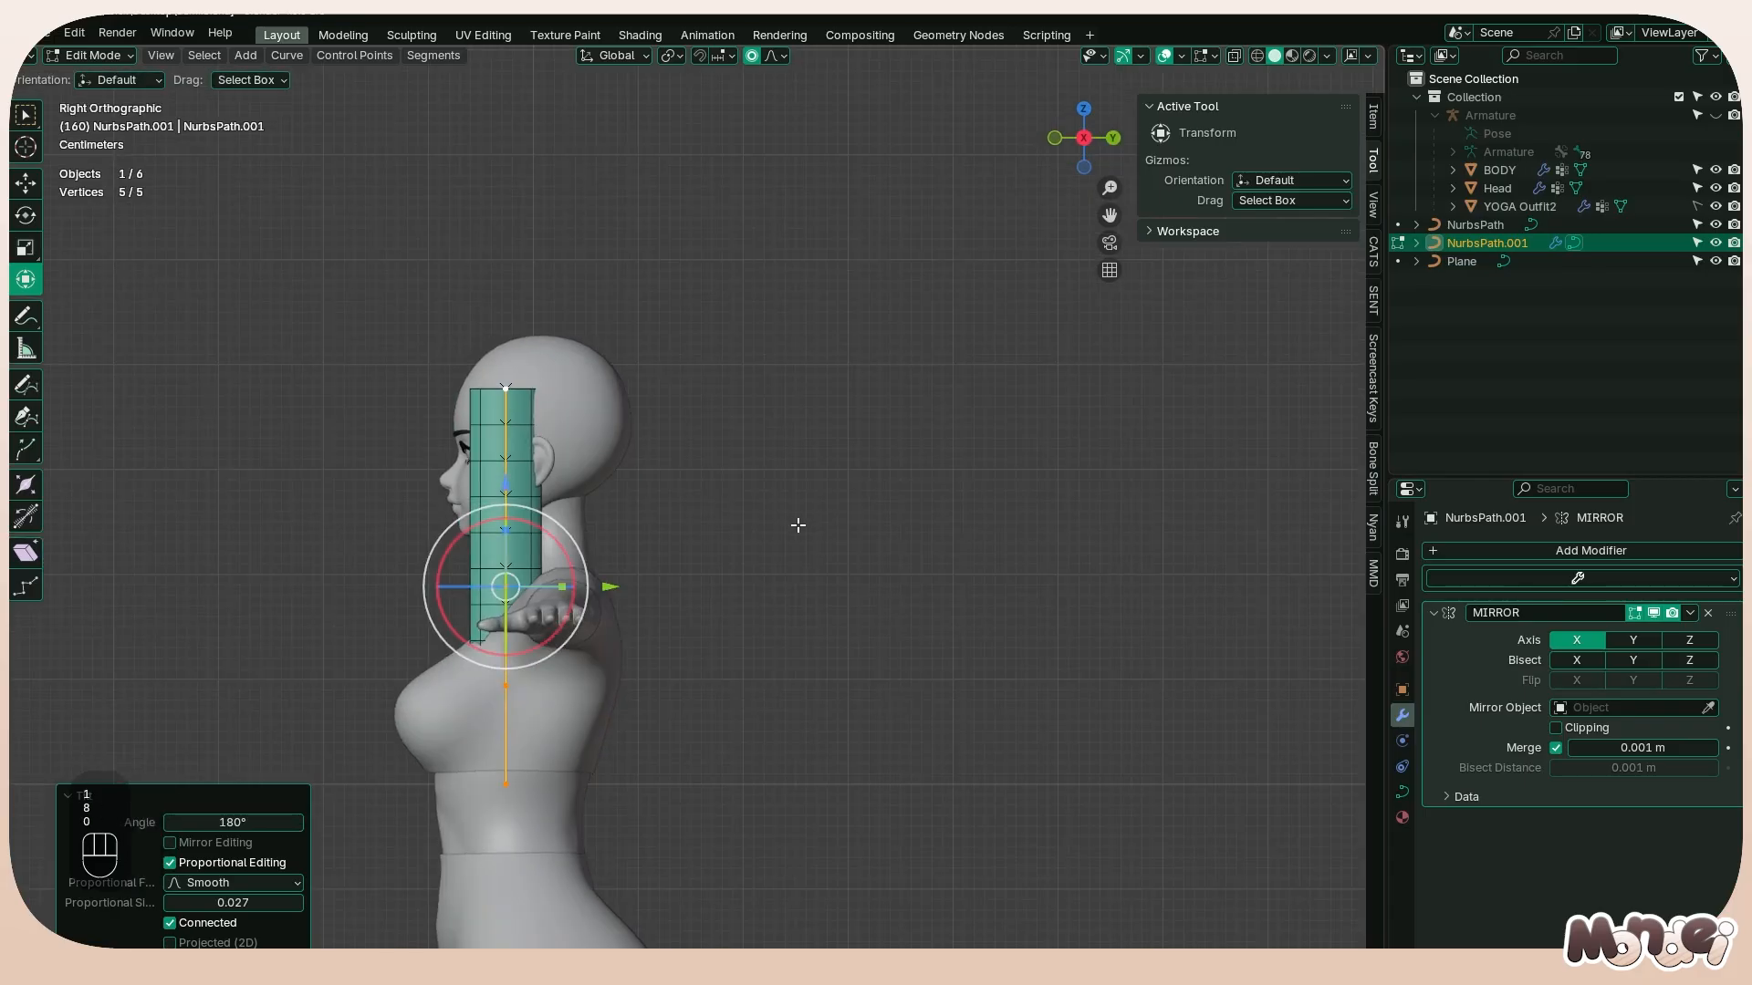
{"action": "key", "text": "s"}
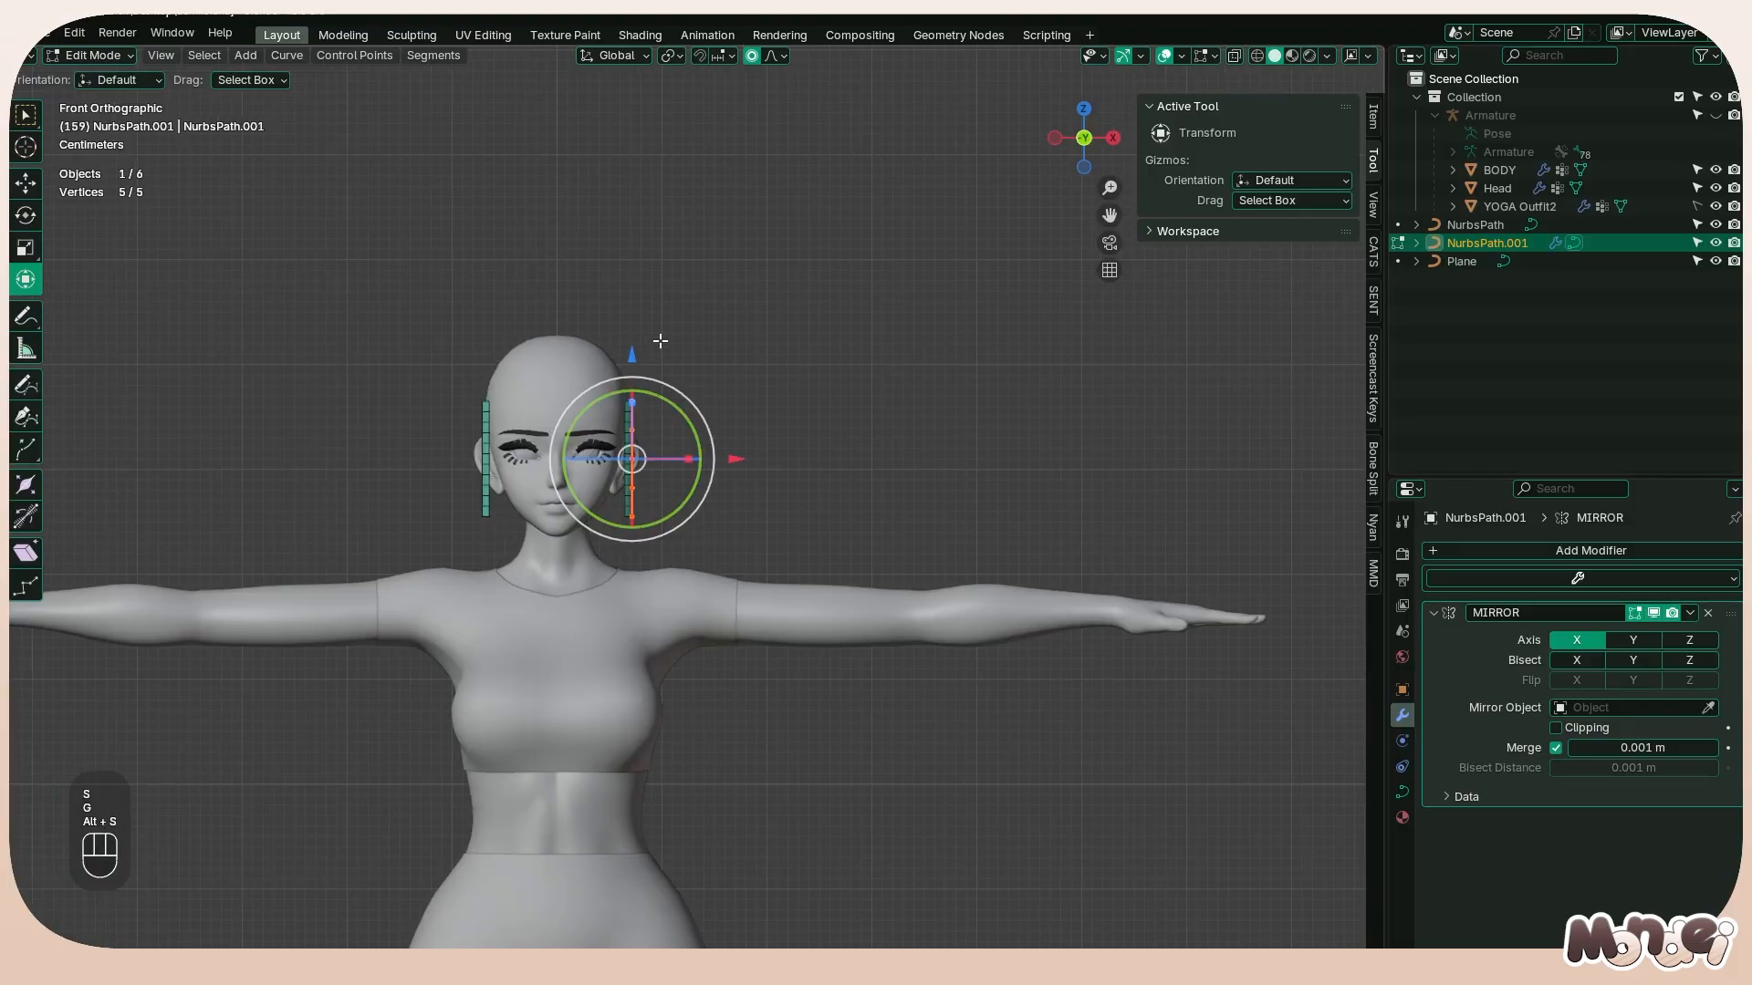
{"action": "left_click", "coordinate": [632, 405]}
Extrude a new point from the strand's upper end with X-ray on and move it about 0.073 m along -X to the head's centerline
{"action": "key", "text": "e"}
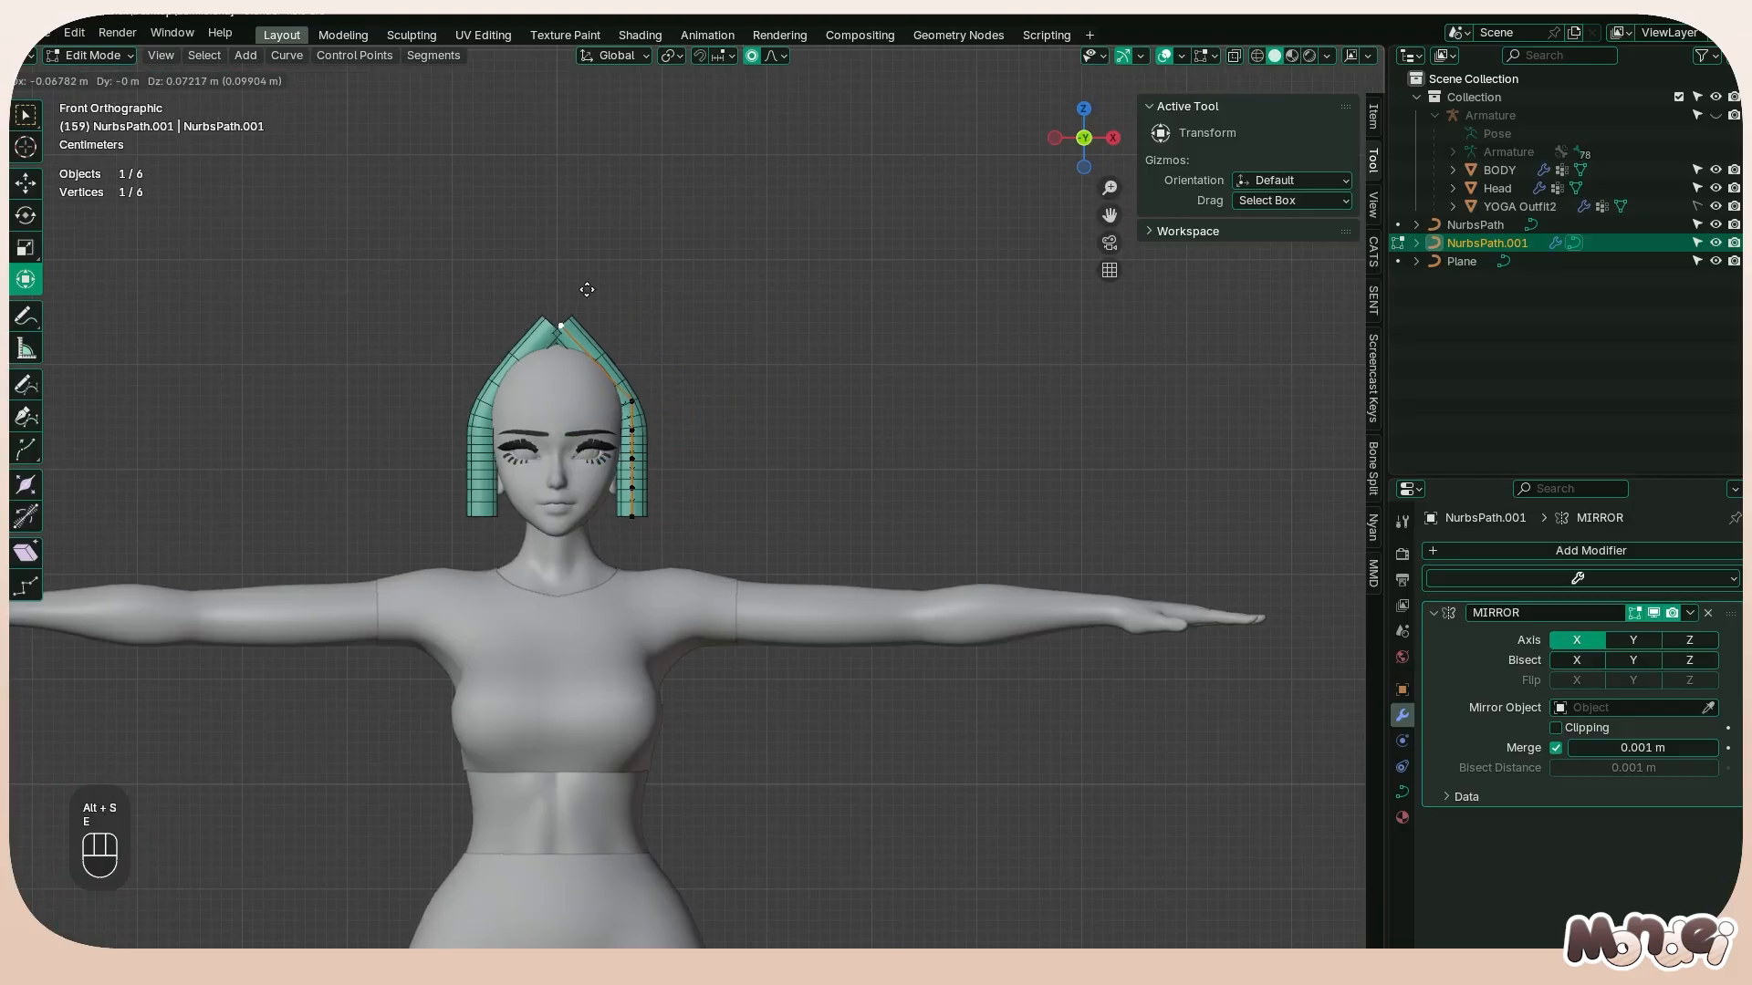
{"action": "right_click", "coordinate": [583, 312]}
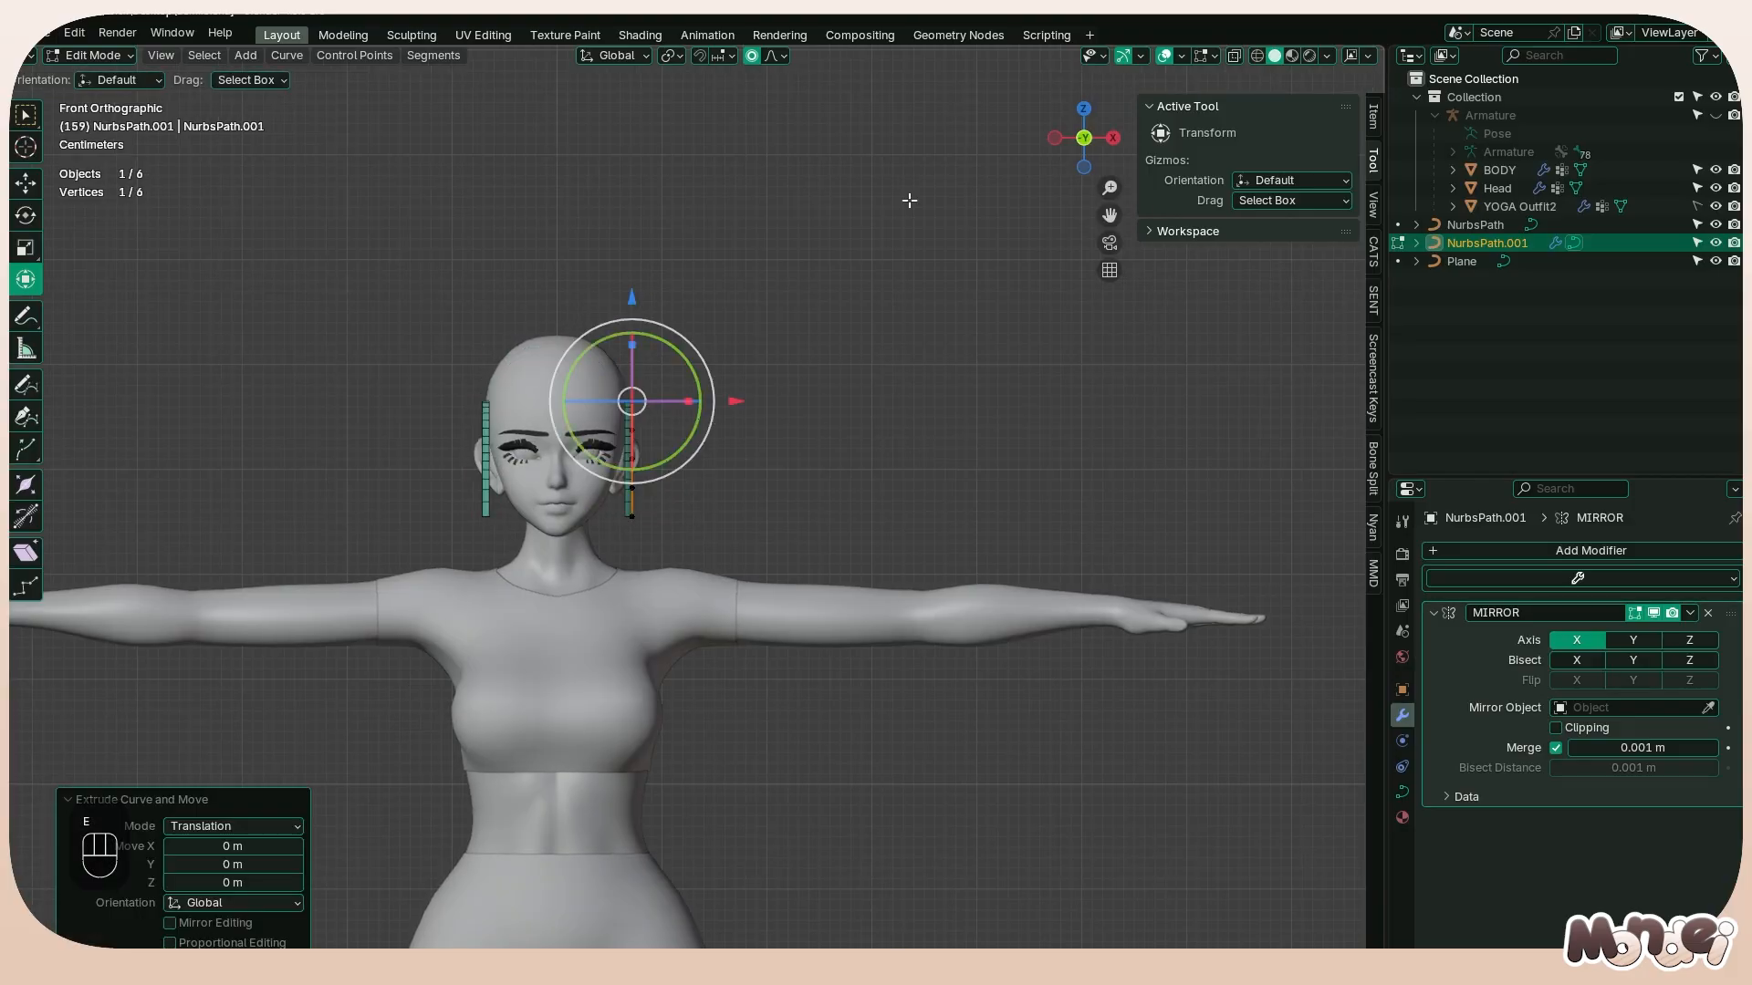
{"action": "left_click", "coordinate": [1234, 56]}
{"action": "key", "text": "g"}
{"action": "key", "text": "x"}
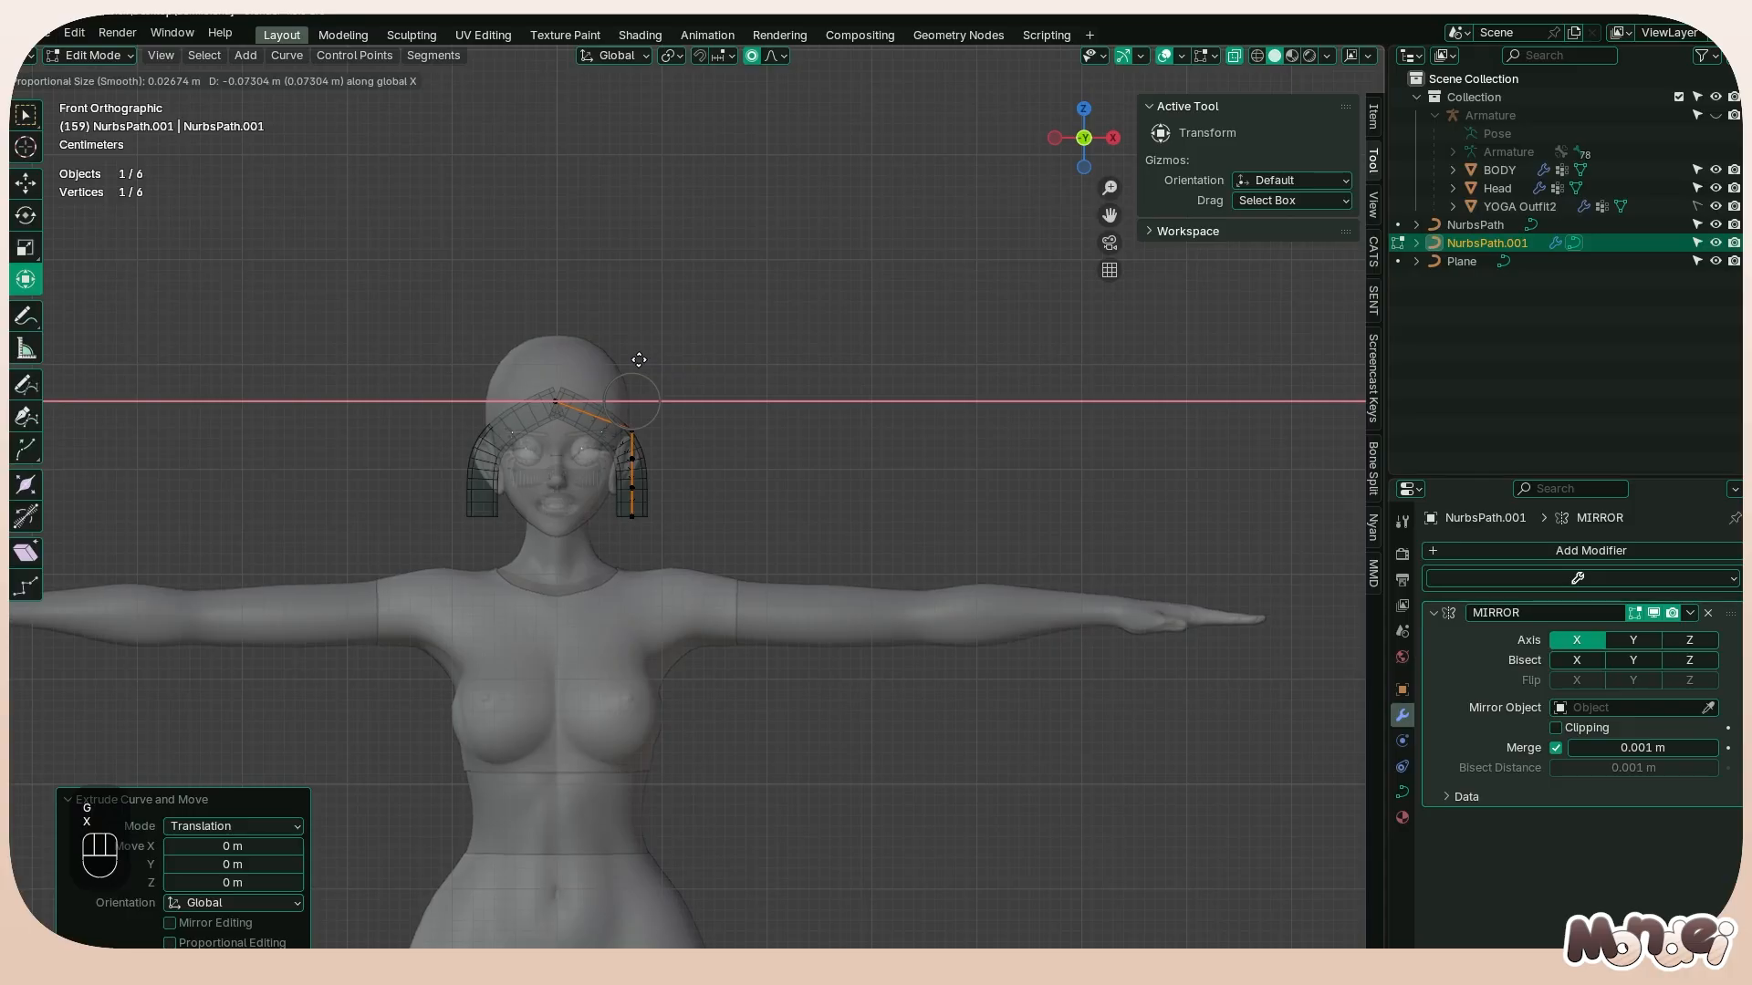
{"action": "left_click", "coordinate": [637, 359]}
Raise the strand's two uppermost points over the crown, lifting the centerline point into place above the head
{"action": "left_click", "coordinate": [641, 434]}
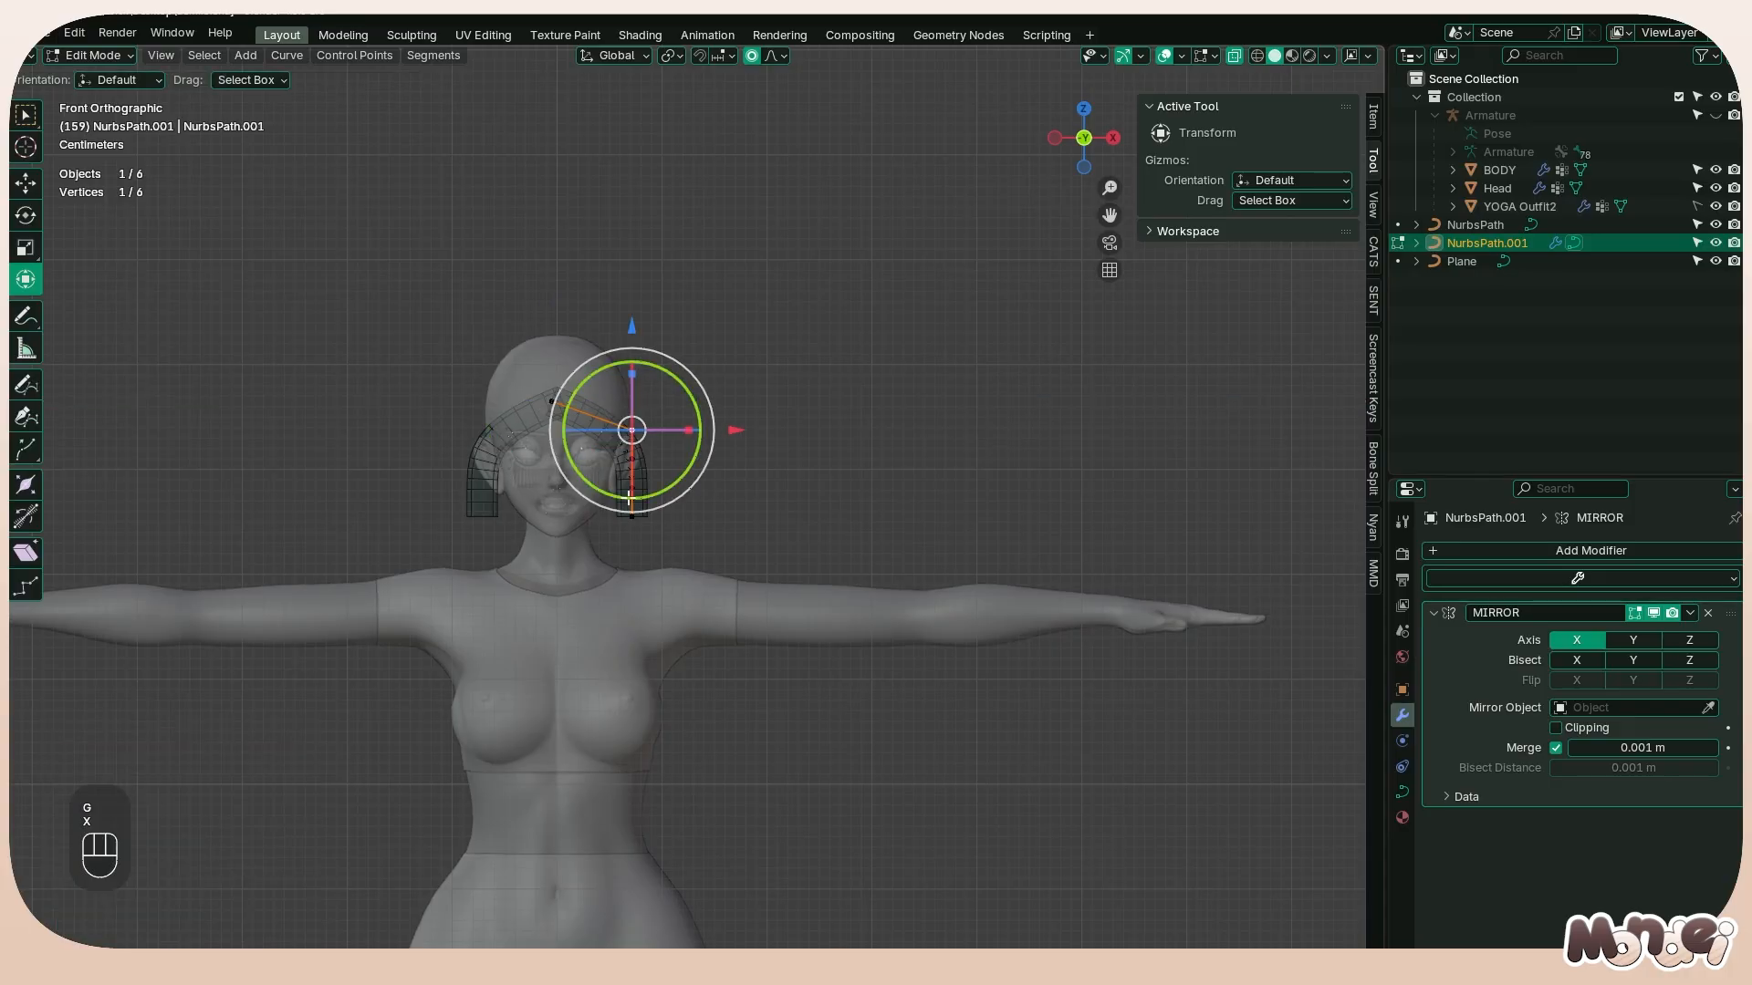
{"action": "key", "text": "g"}
{"action": "left_click", "coordinate": [651, 297]}
{"action": "key", "text": "g"}
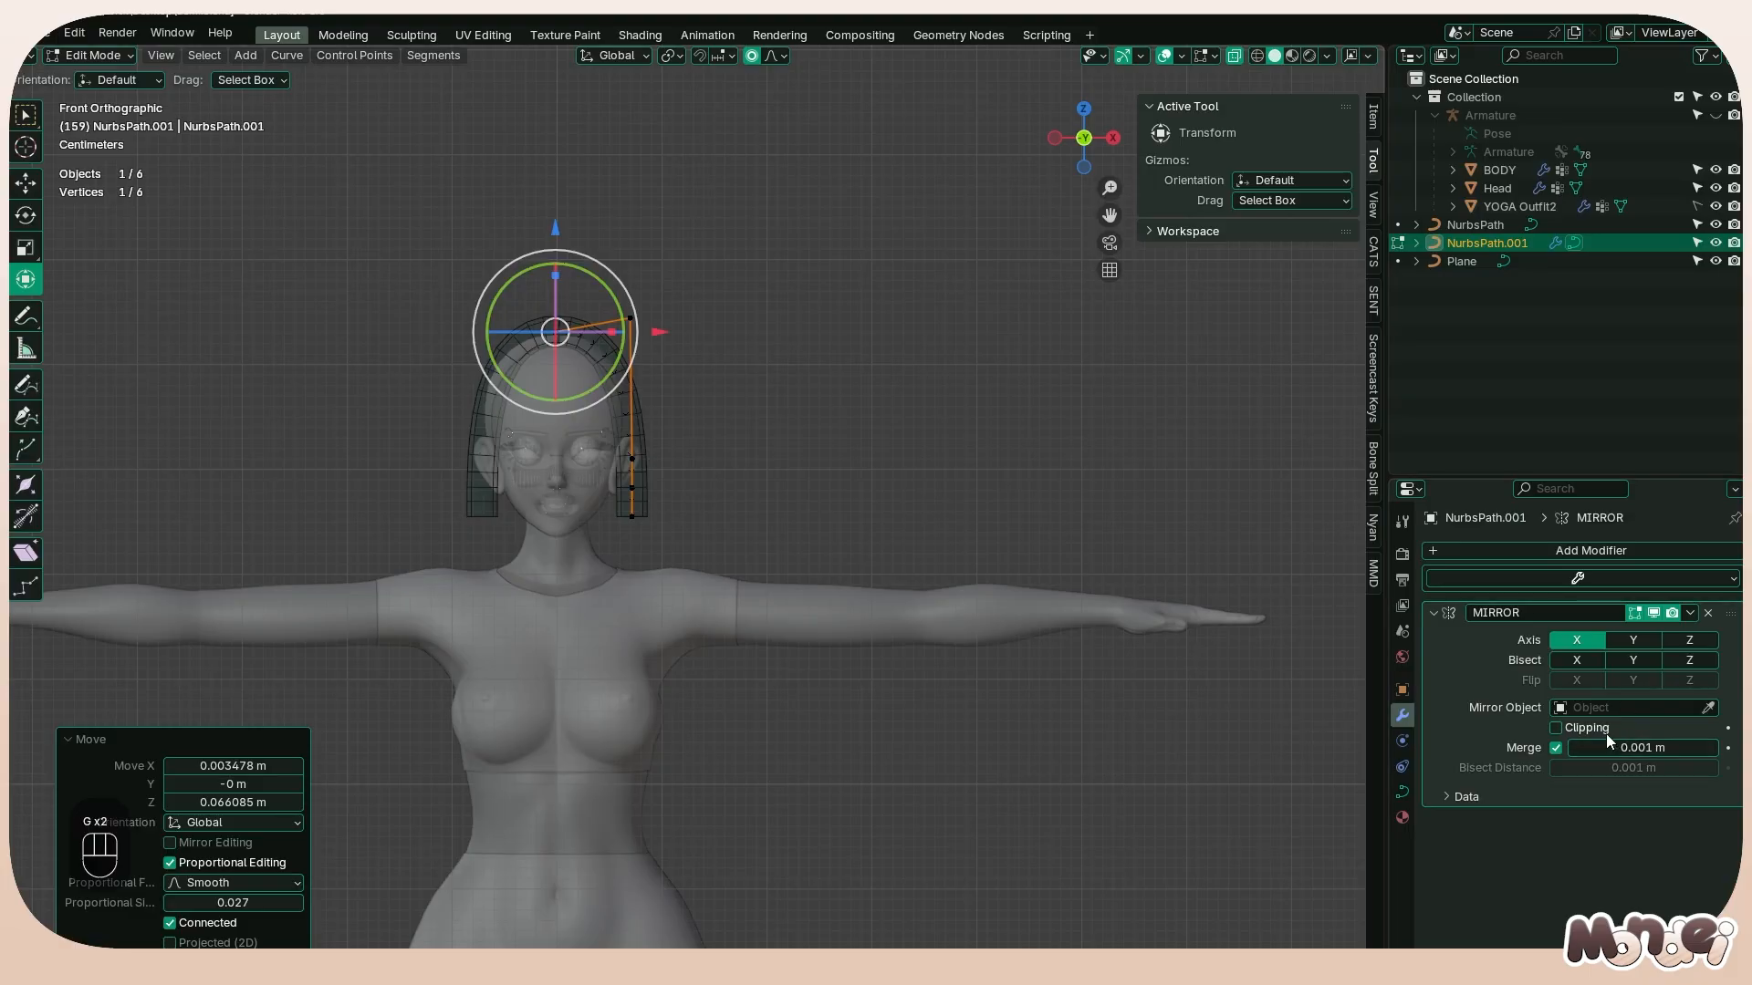
Turn on Clipping for the Mirror modifier and tilt all of the strand's points so it lies flatter against the head
{"action": "scroll", "coordinate": [487, 402], "scroll_direction": "up", "scroll_amount": 3}
{"action": "key", "text": "a"}
{"action": "key", "text": "ctrl+t"}
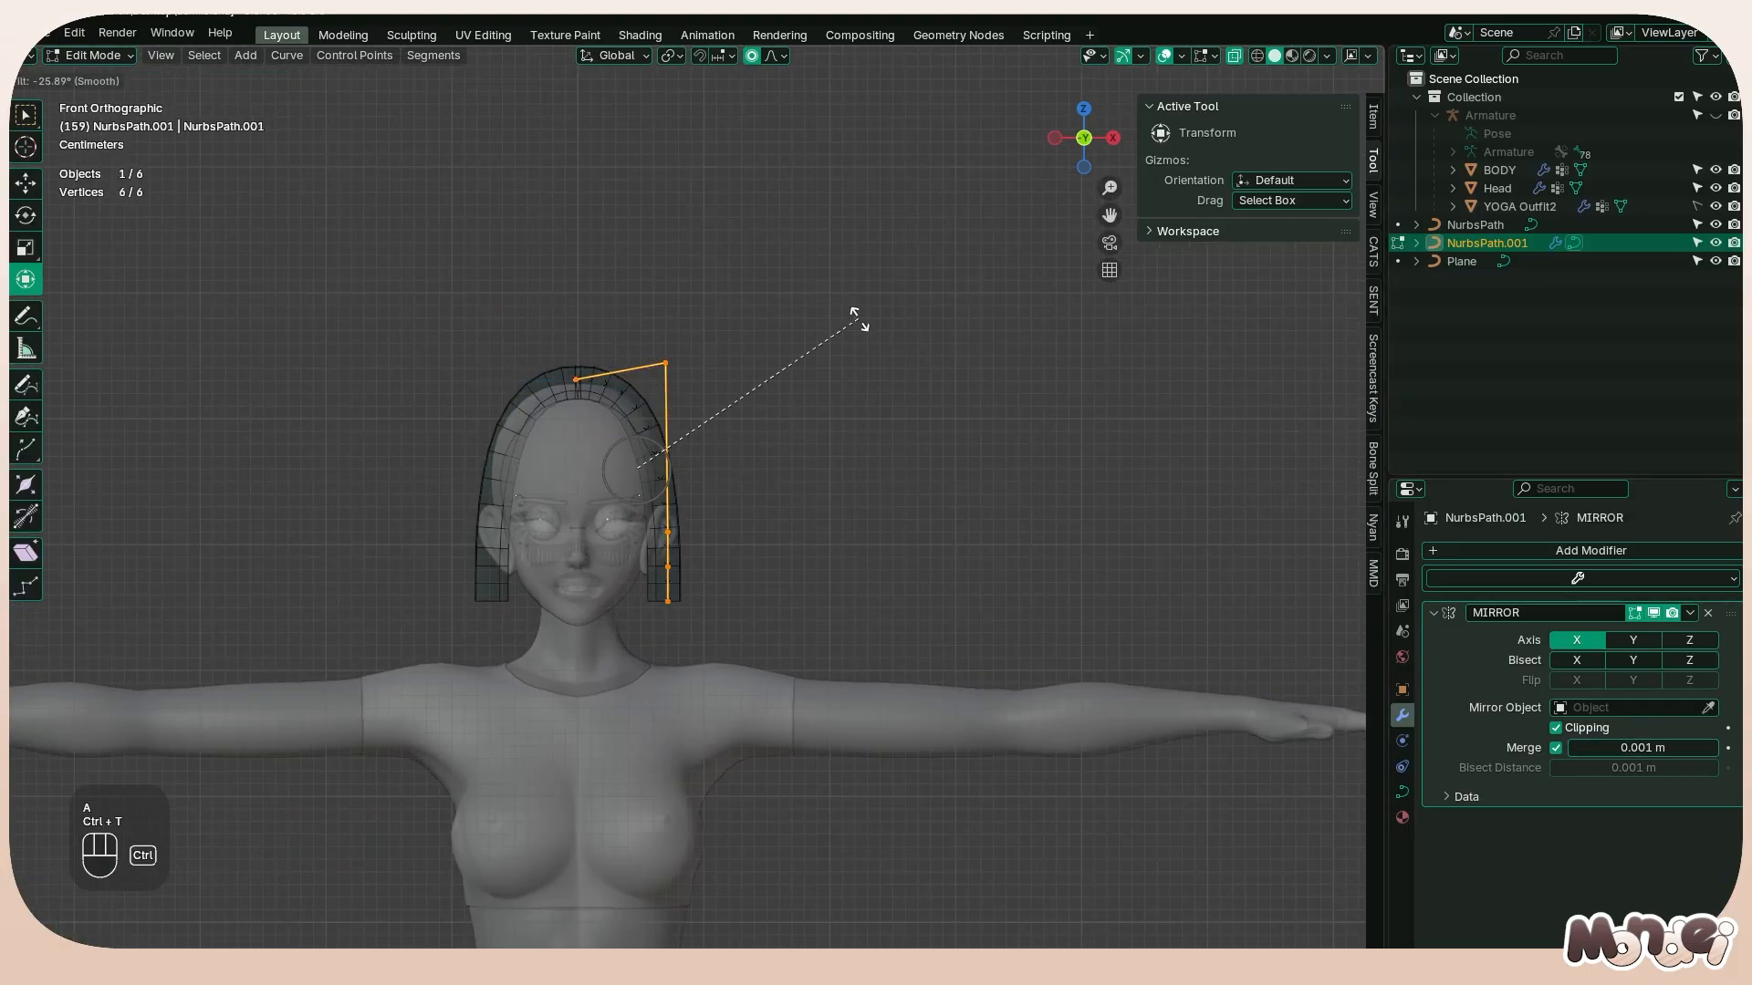
{"action": "left_click", "coordinate": [675, 219]}
Move the strand's side point near the ear about 0.012 m along X and 0.049 m along Z to follow the head's curve
{"action": "left_click", "coordinate": [576, 379]}
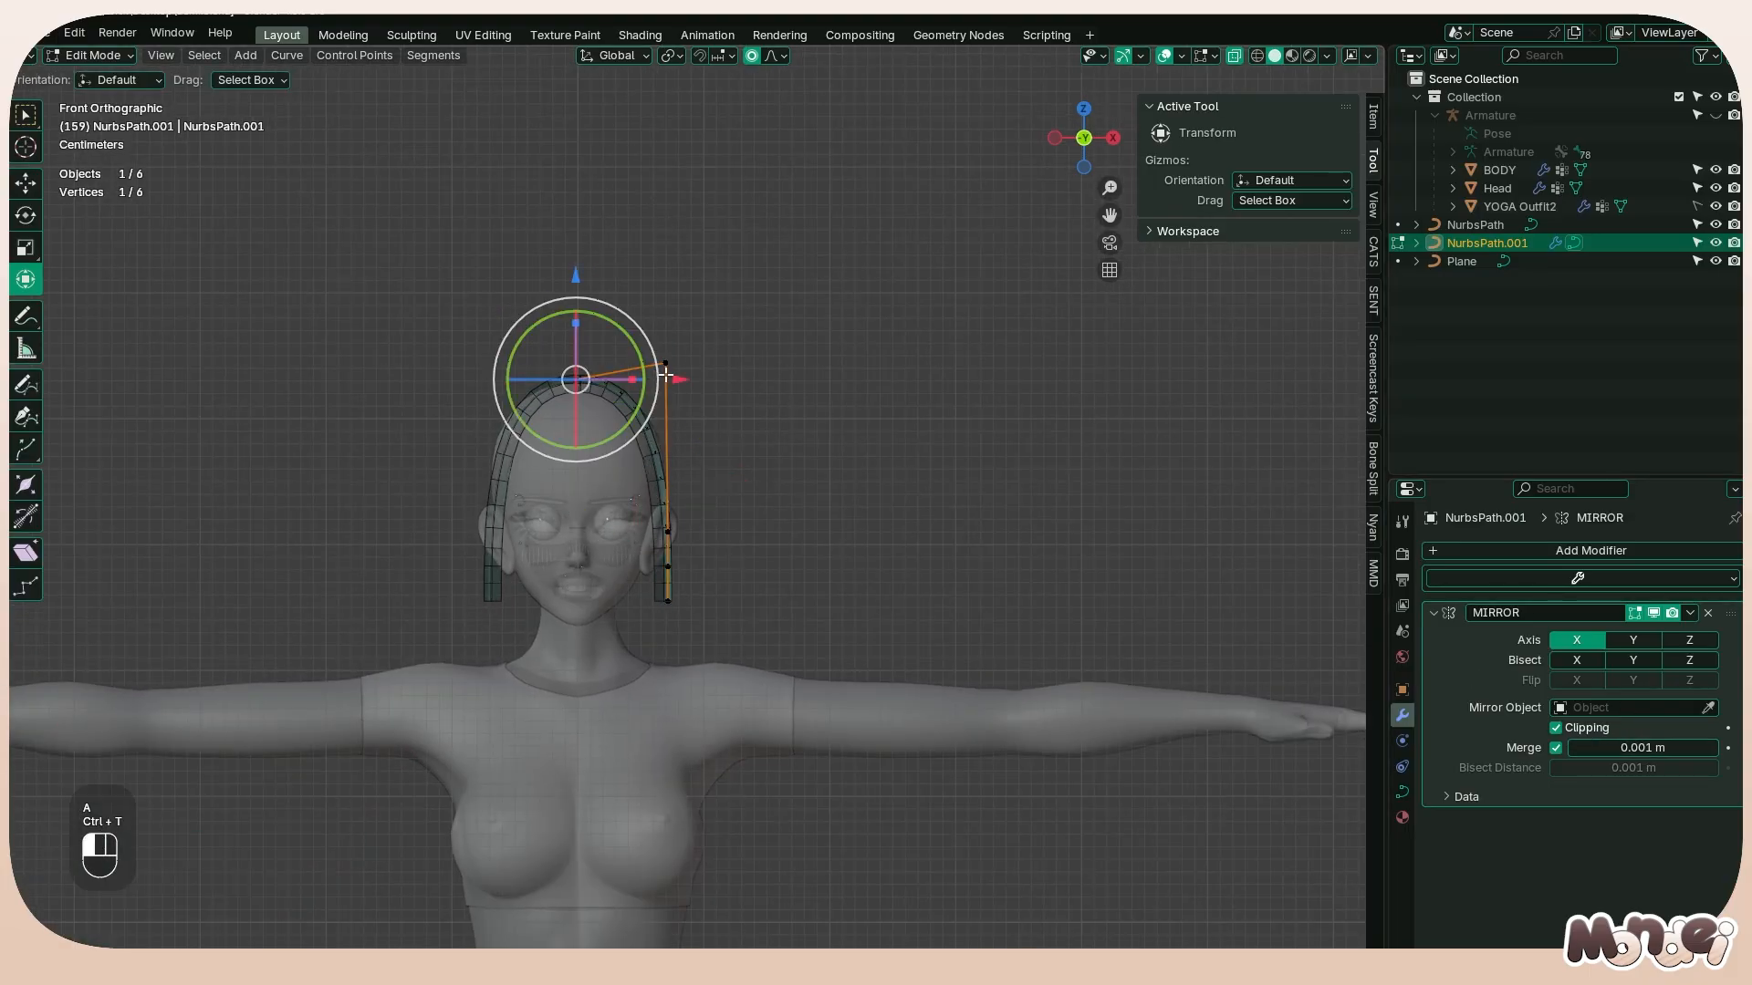
{"action": "left_click", "coordinate": [666, 363]}
{"action": "key", "text": "g"}
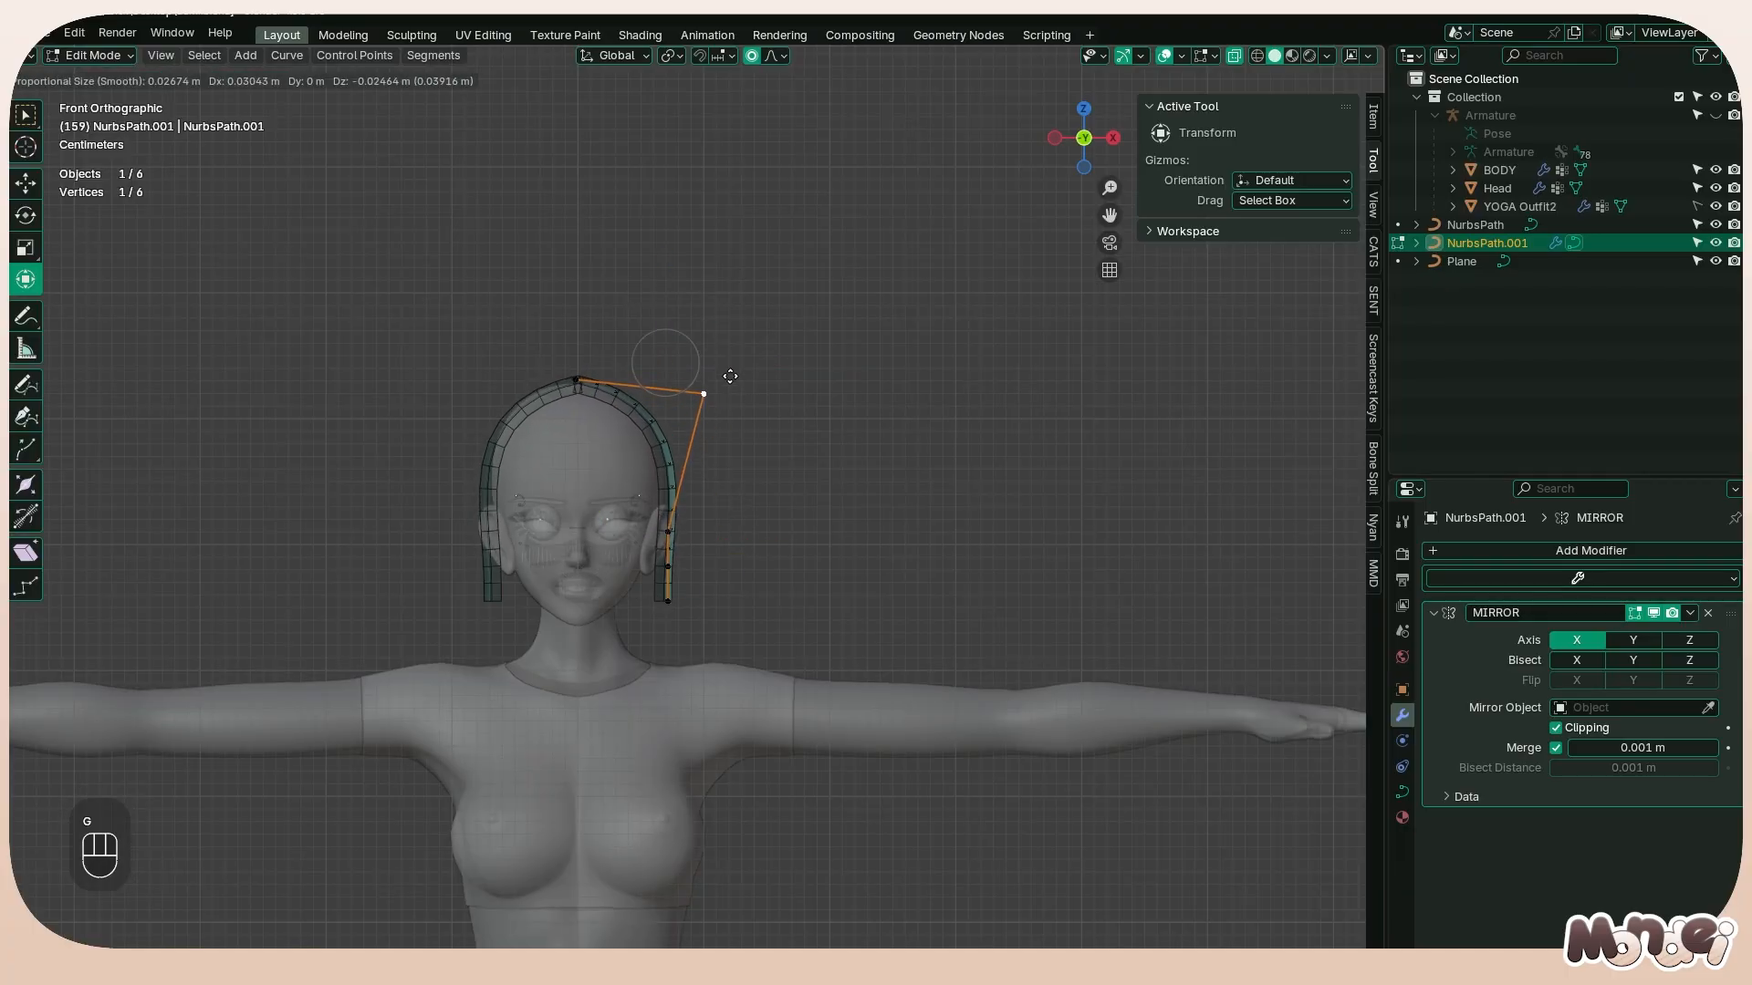
{"action": "right_click", "coordinate": [709, 348]}
{"action": "left_click", "coordinate": [669, 532]}
{"action": "key", "text": "g"}
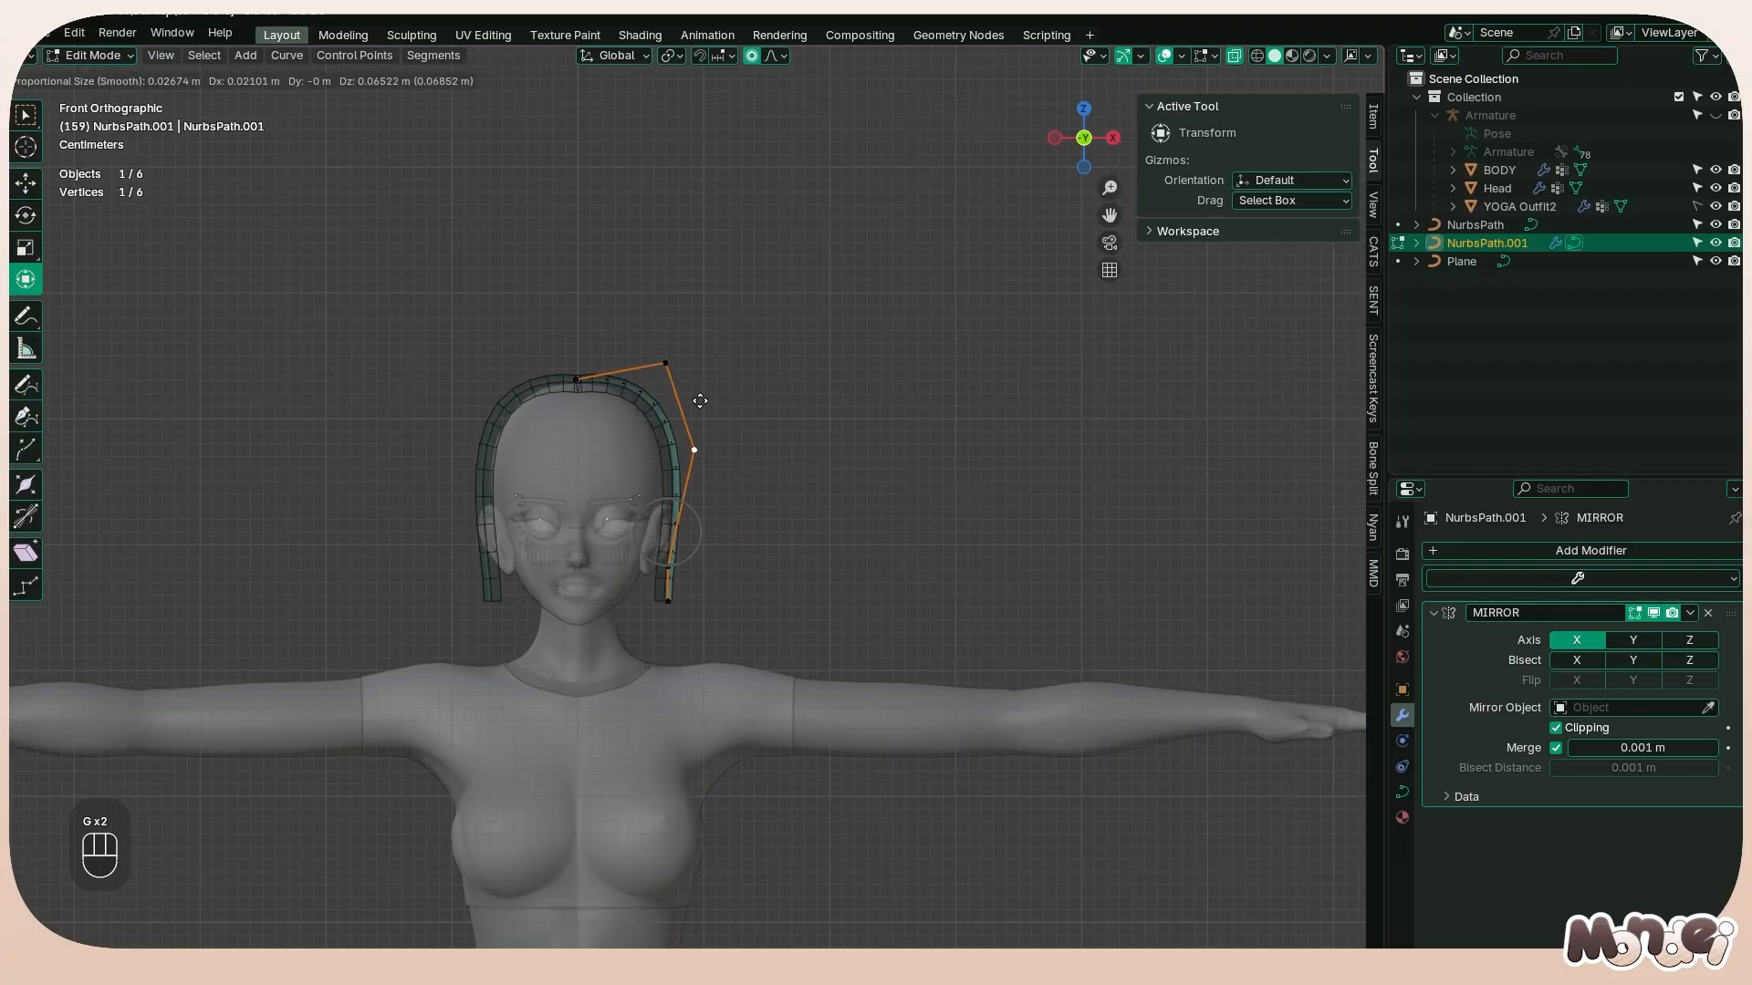
{"action": "left_click", "coordinate": [690, 420]}
Select all of the strand's points, frame them, and examine the strand's fit on the head from front and side
{"action": "key", "text": "a"}
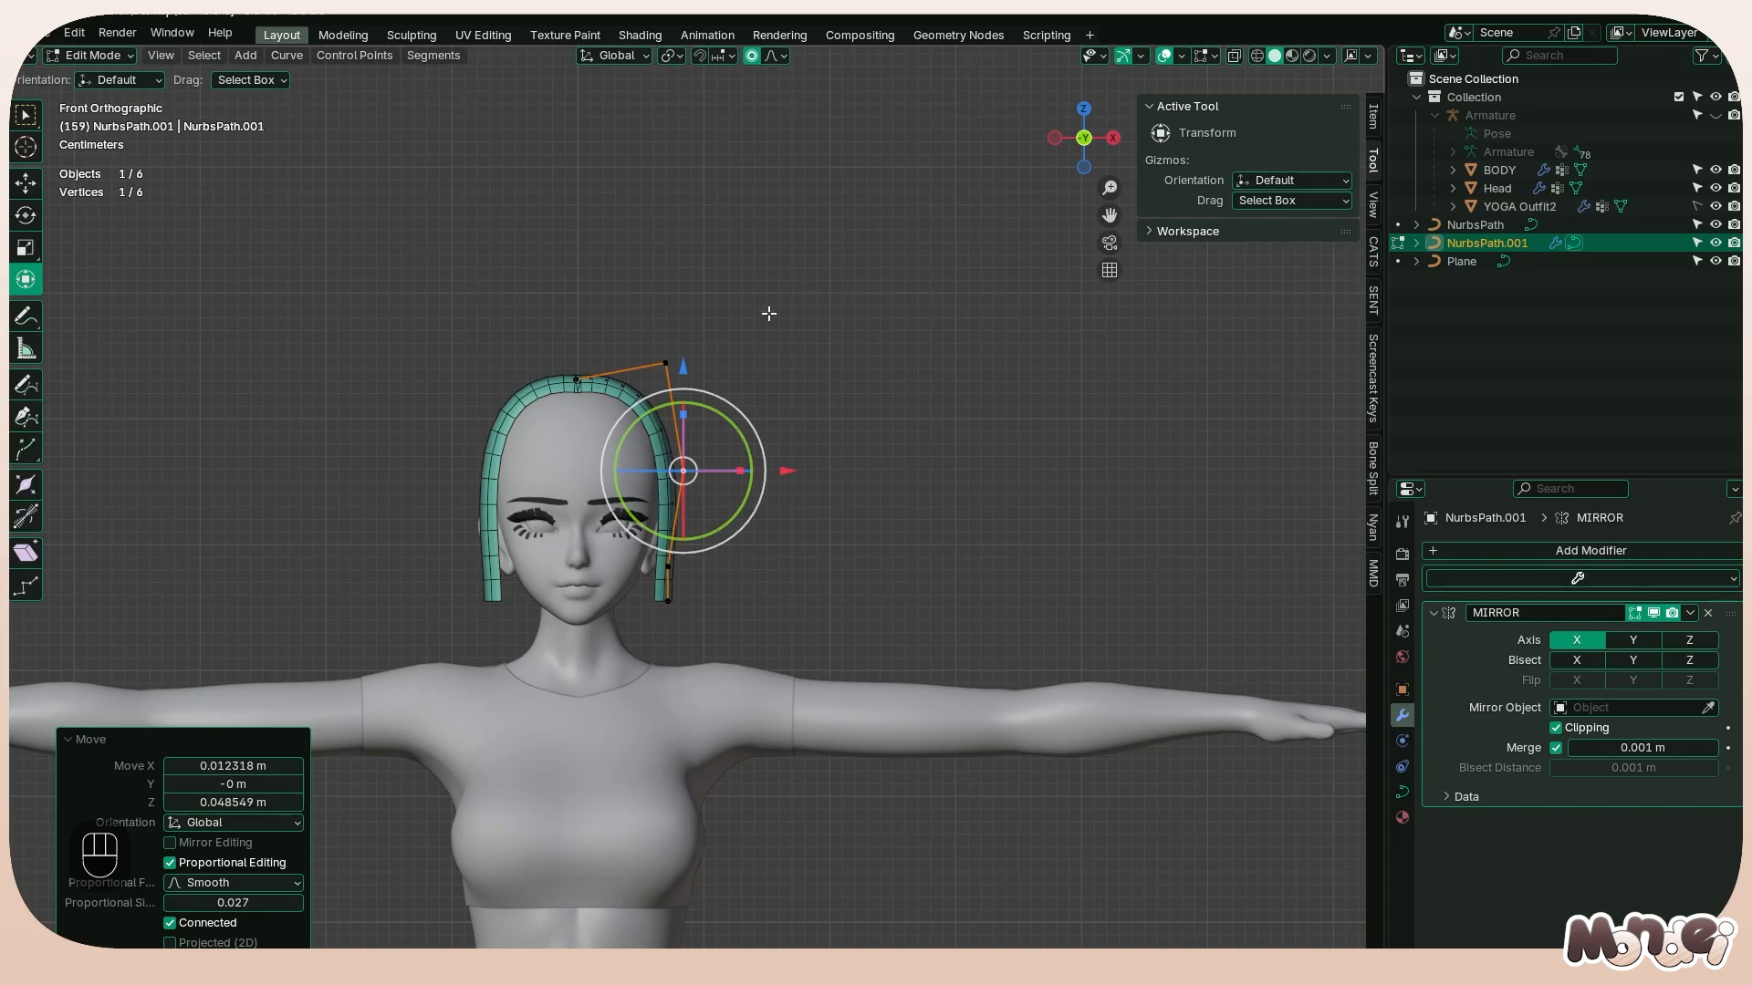
{"action": "middle_click_drag", "start_coordinate": [770, 312], "coordinate": [695, 418]}
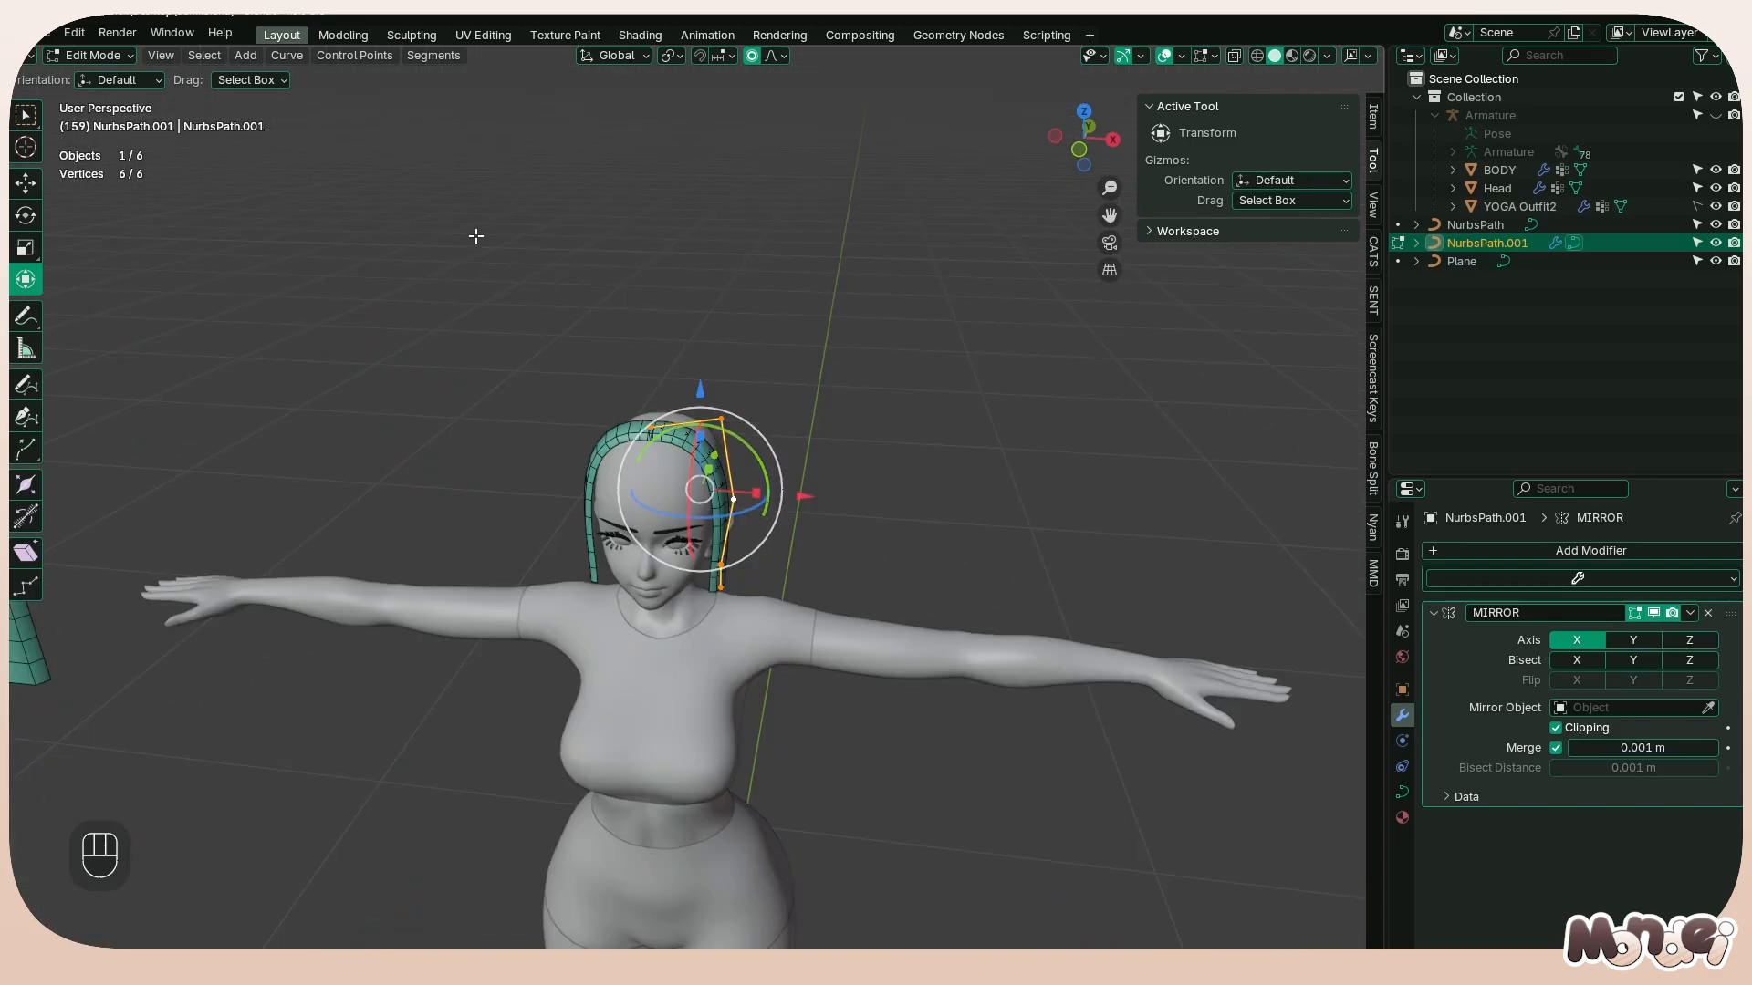
{"action": "left_click", "coordinate": [160, 55]}
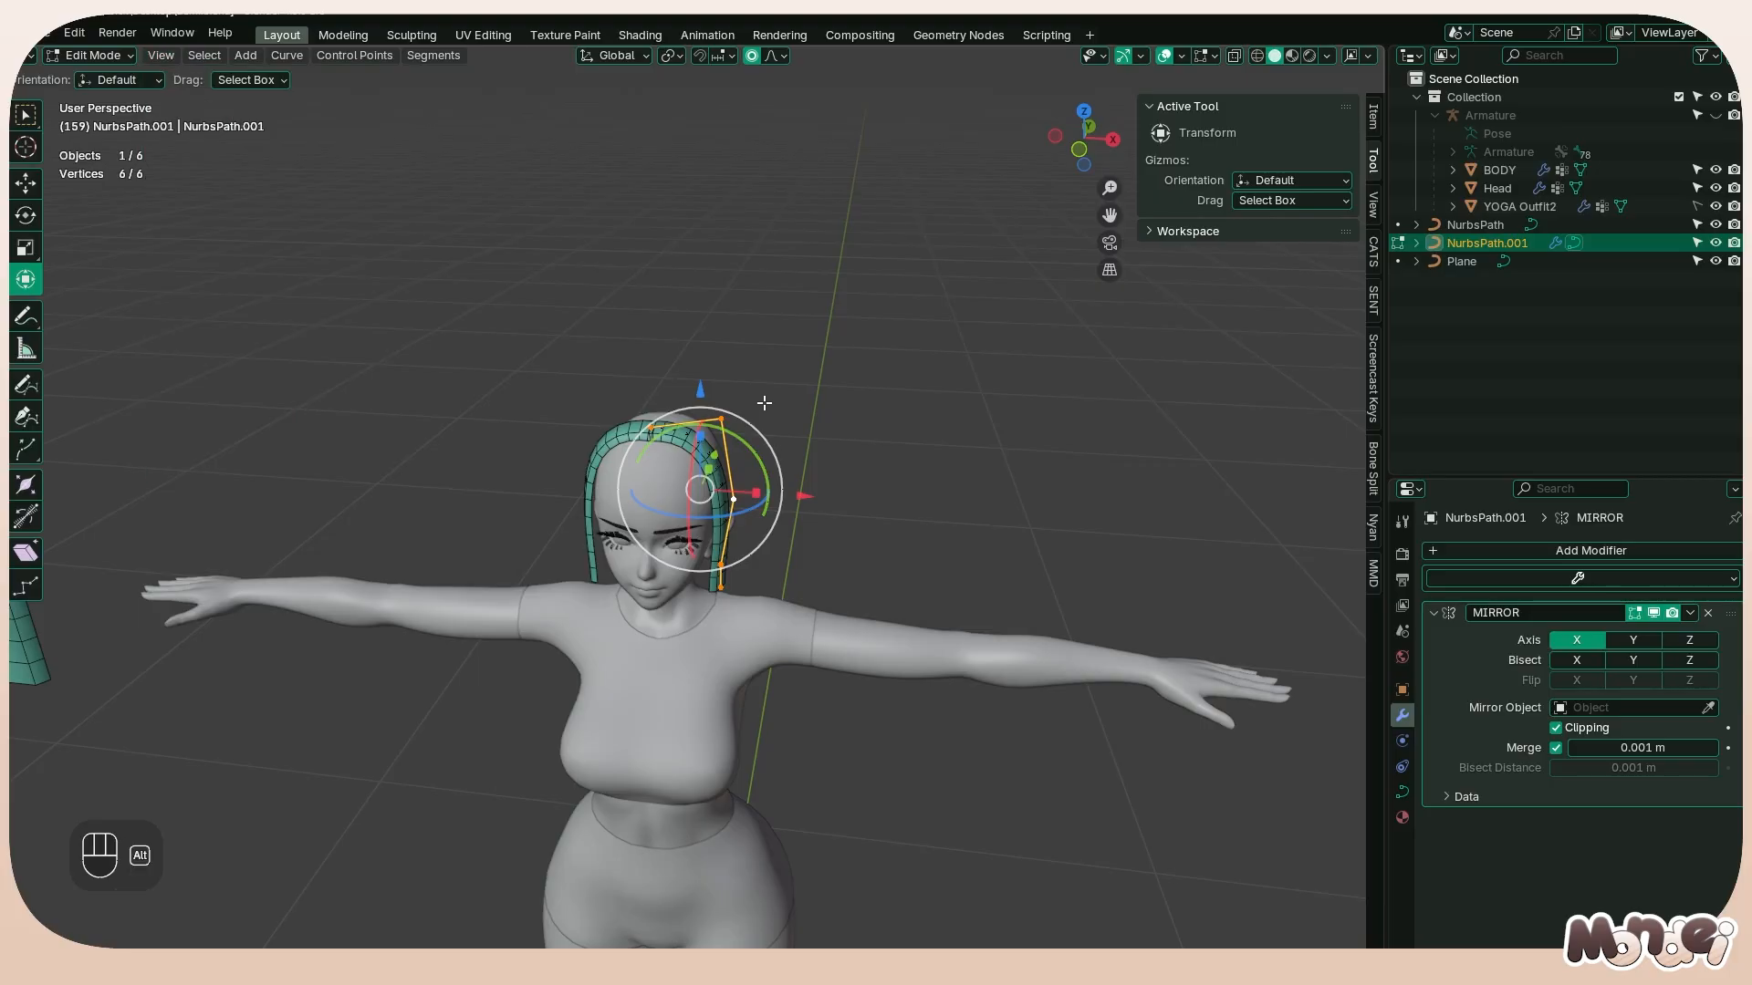
{"action": "scroll", "coordinate": [764, 404], "scroll_direction": "up", "scroll_amount": 7}
{"action": "mouse_move", "coordinate": [938, 358]}
{"action": "middle_mouse_down"}
{"action": "mouse_move", "coordinate": [606, 332]}
{"action": "mouse_move", "coordinate": [920, 359]}
{"action": "middle_mouse_up"}
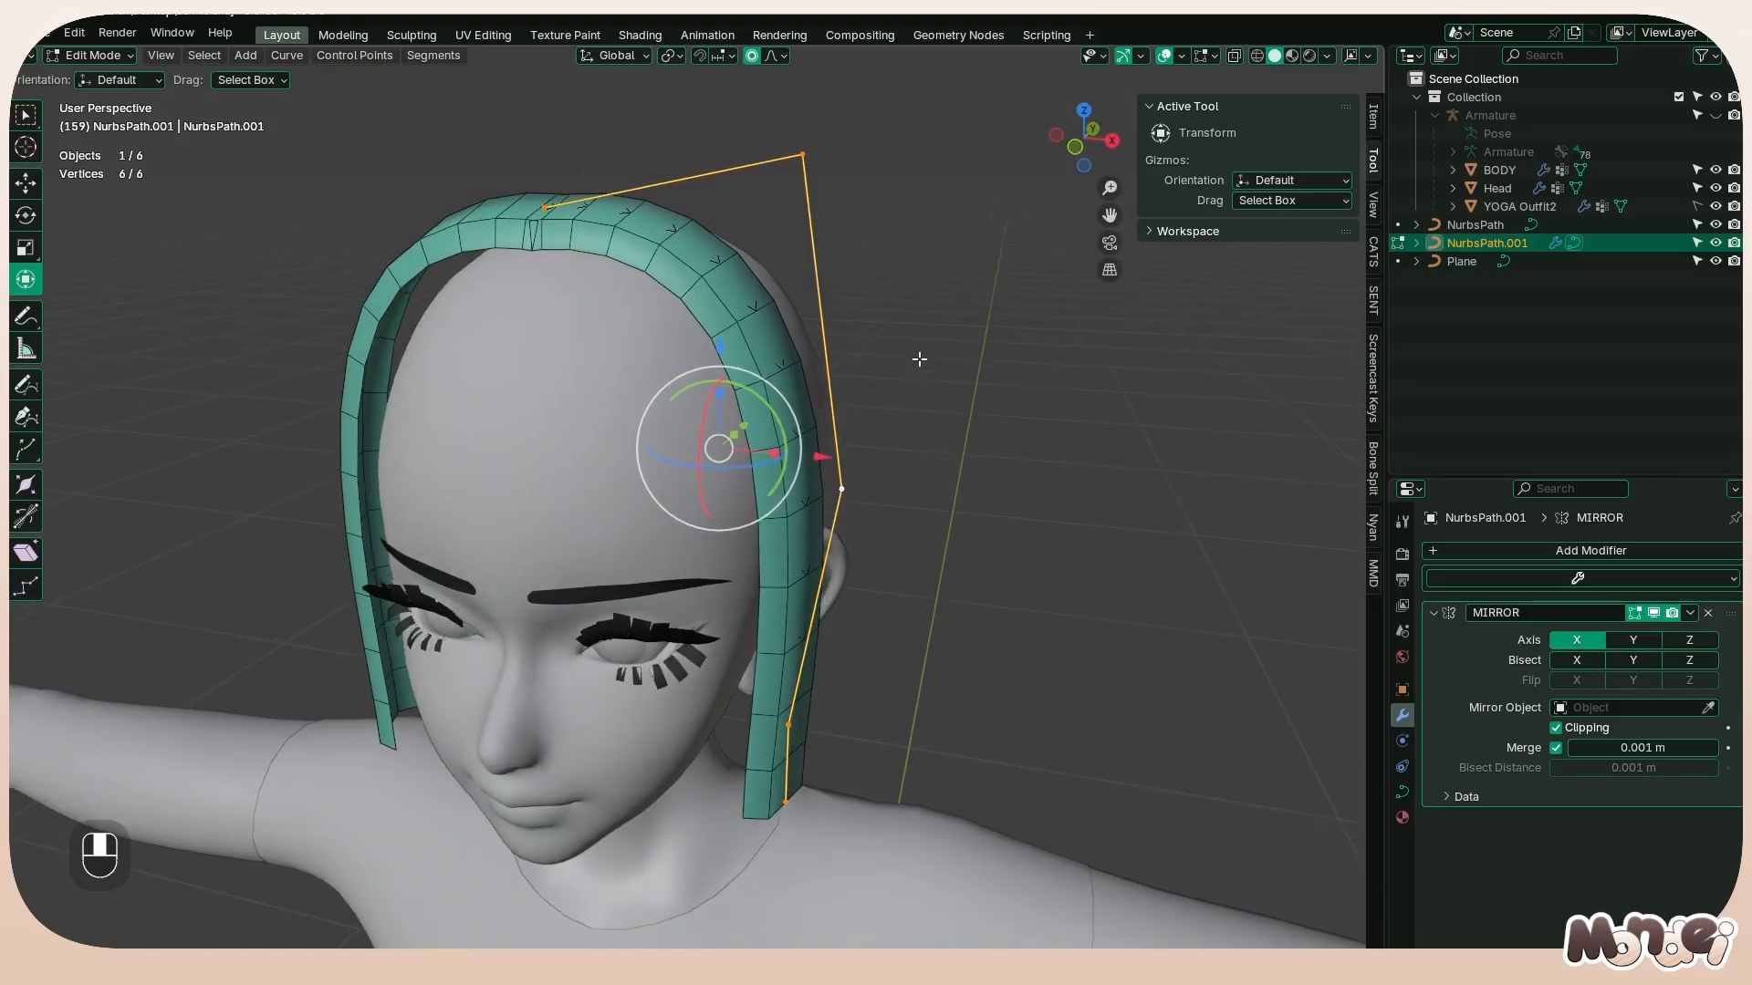
{"action": "left_click", "coordinate": [163, 55]}
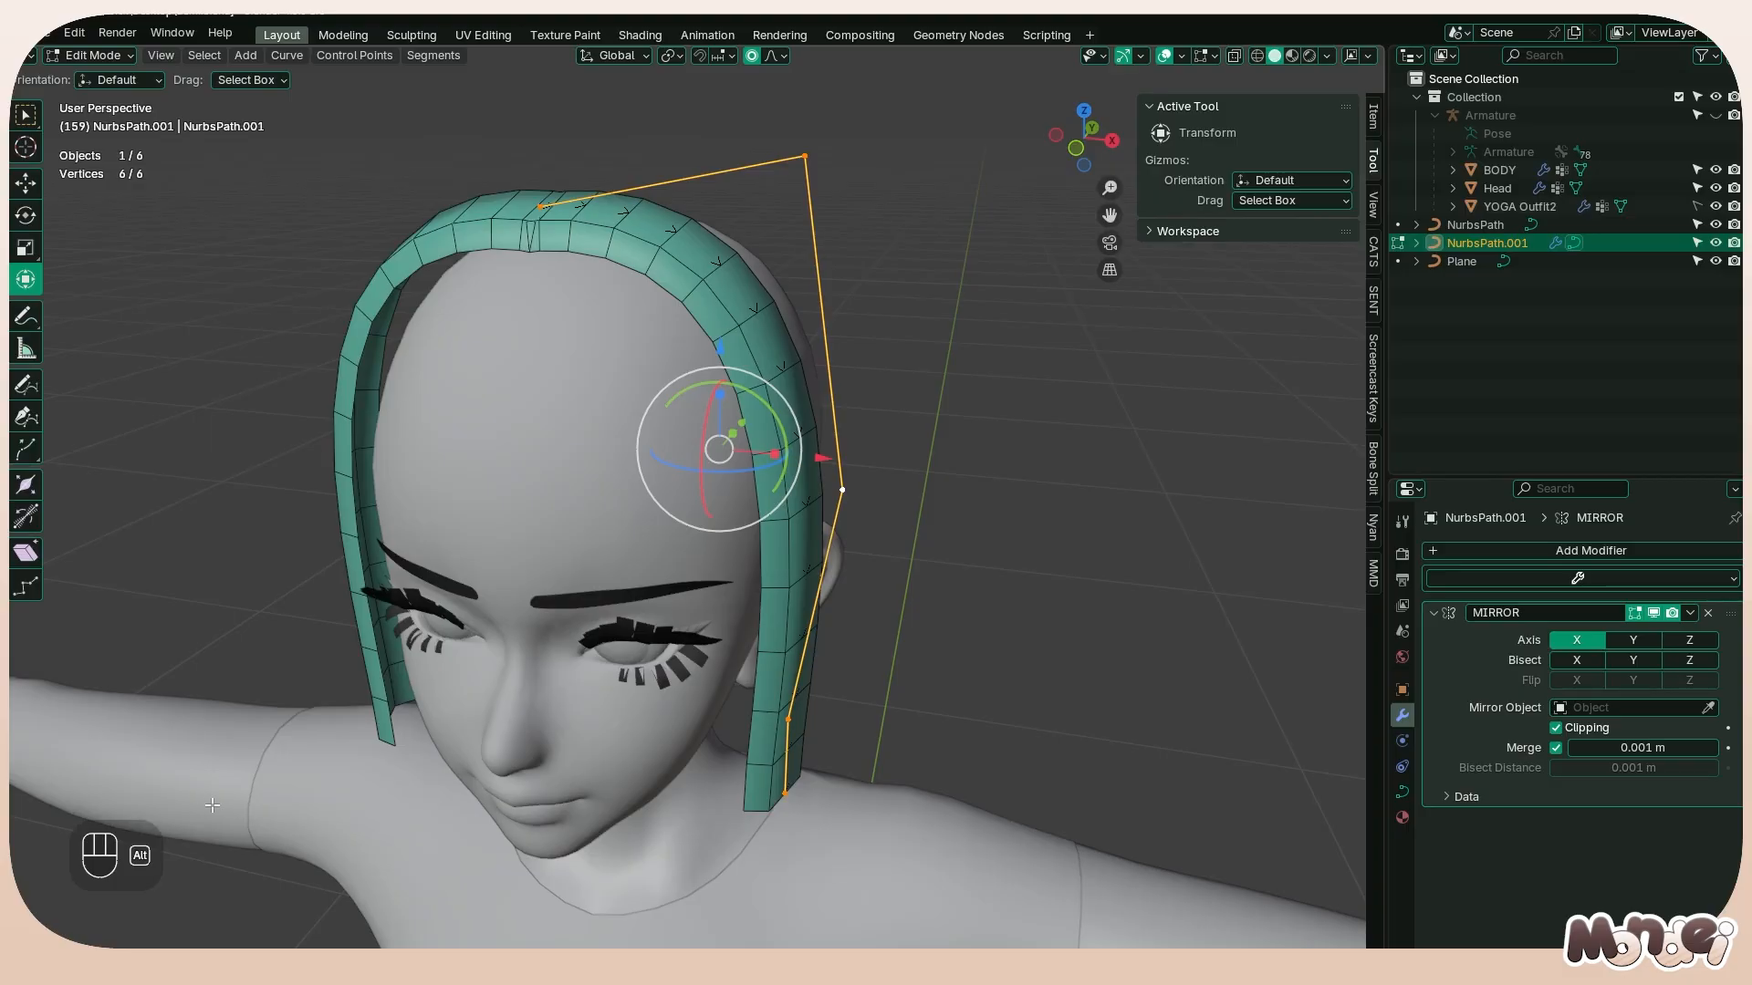
{"action": "scroll", "coordinate": [213, 805], "scroll_direction": "down", "scroll_amount": 4}
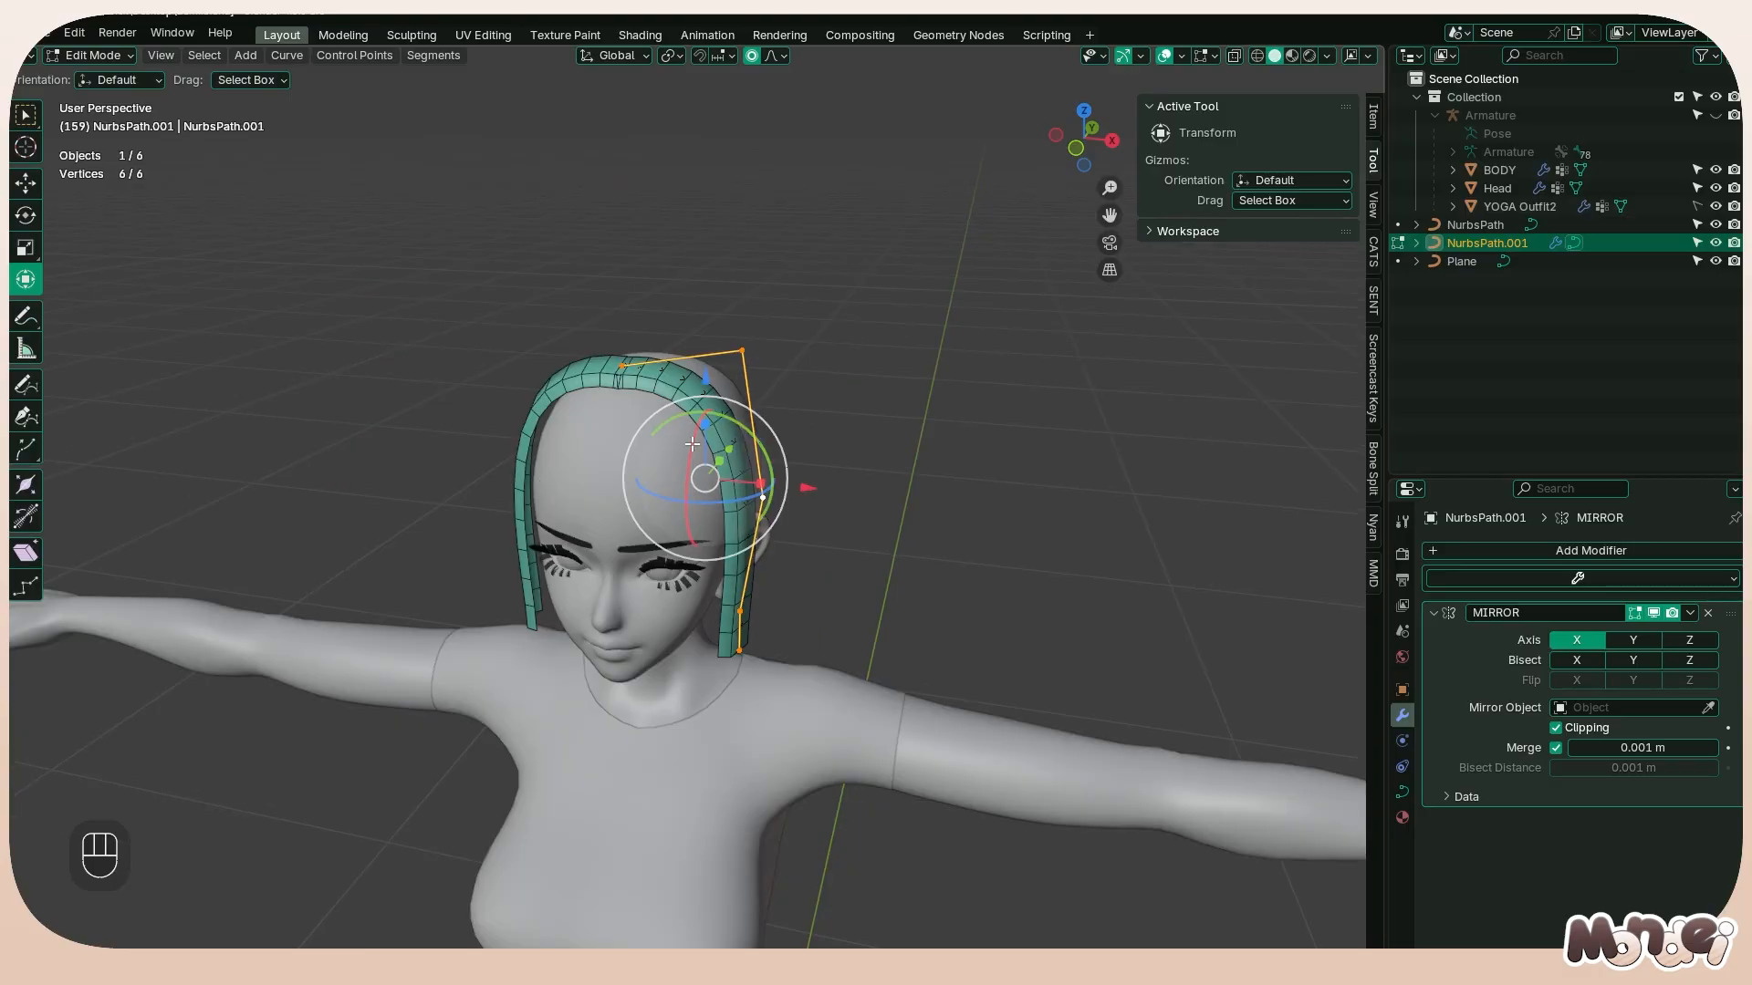
{"action": "scroll", "coordinate": [873, 356], "scroll_direction": "up", "scroll_amount": 4}
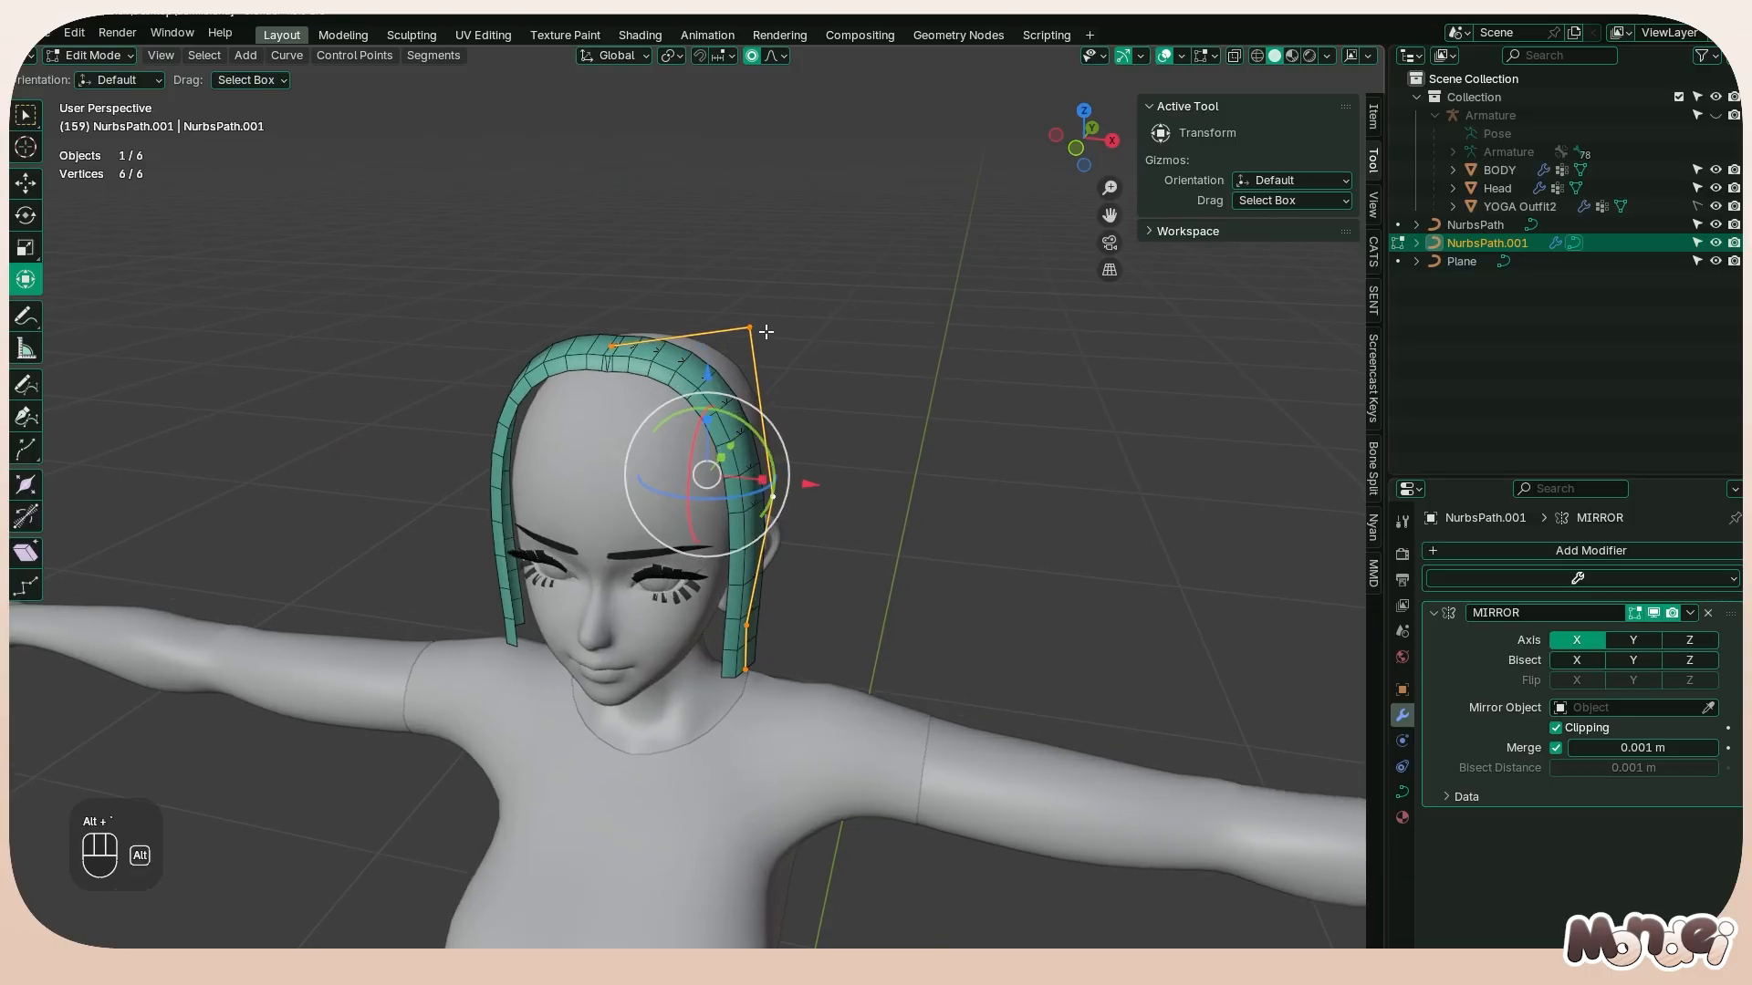
{"action": "scroll", "coordinate": [755, 326], "scroll_direction": "down", "scroll_amount": 6}
{"action": "middle_click_drag", "start_coordinate": [788, 364], "coordinate": [638, 320]}
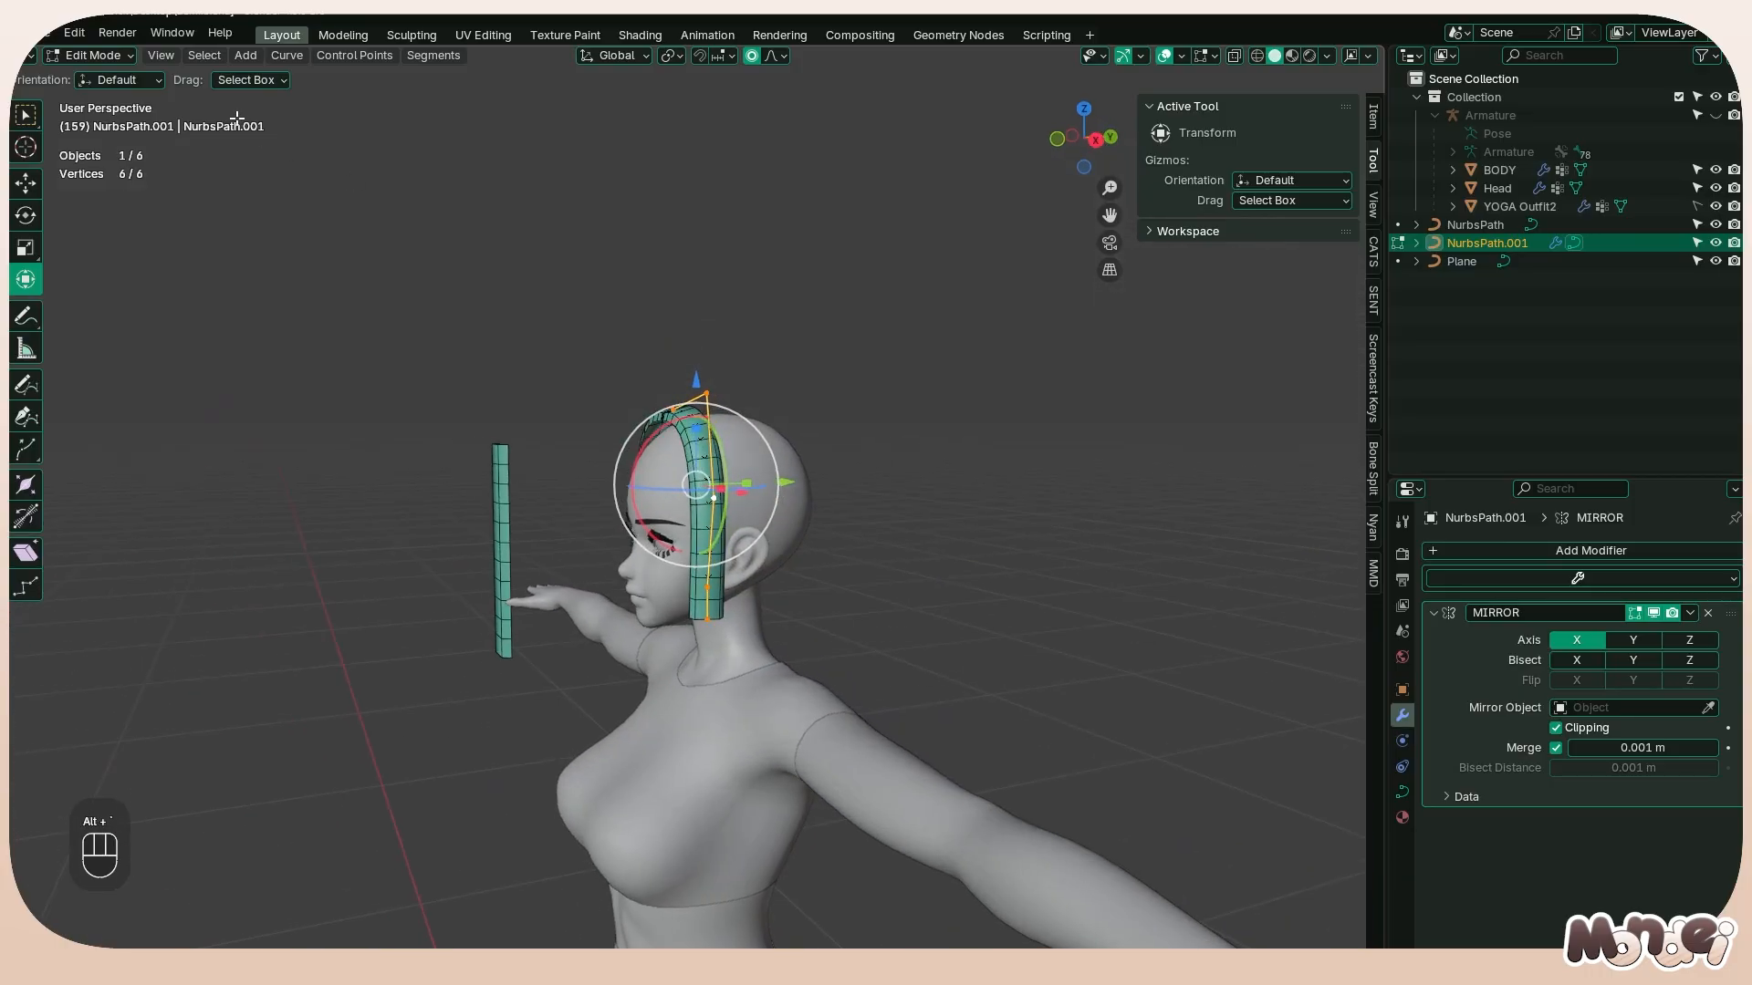
{"action": "left_click", "coordinate": [162, 56]}
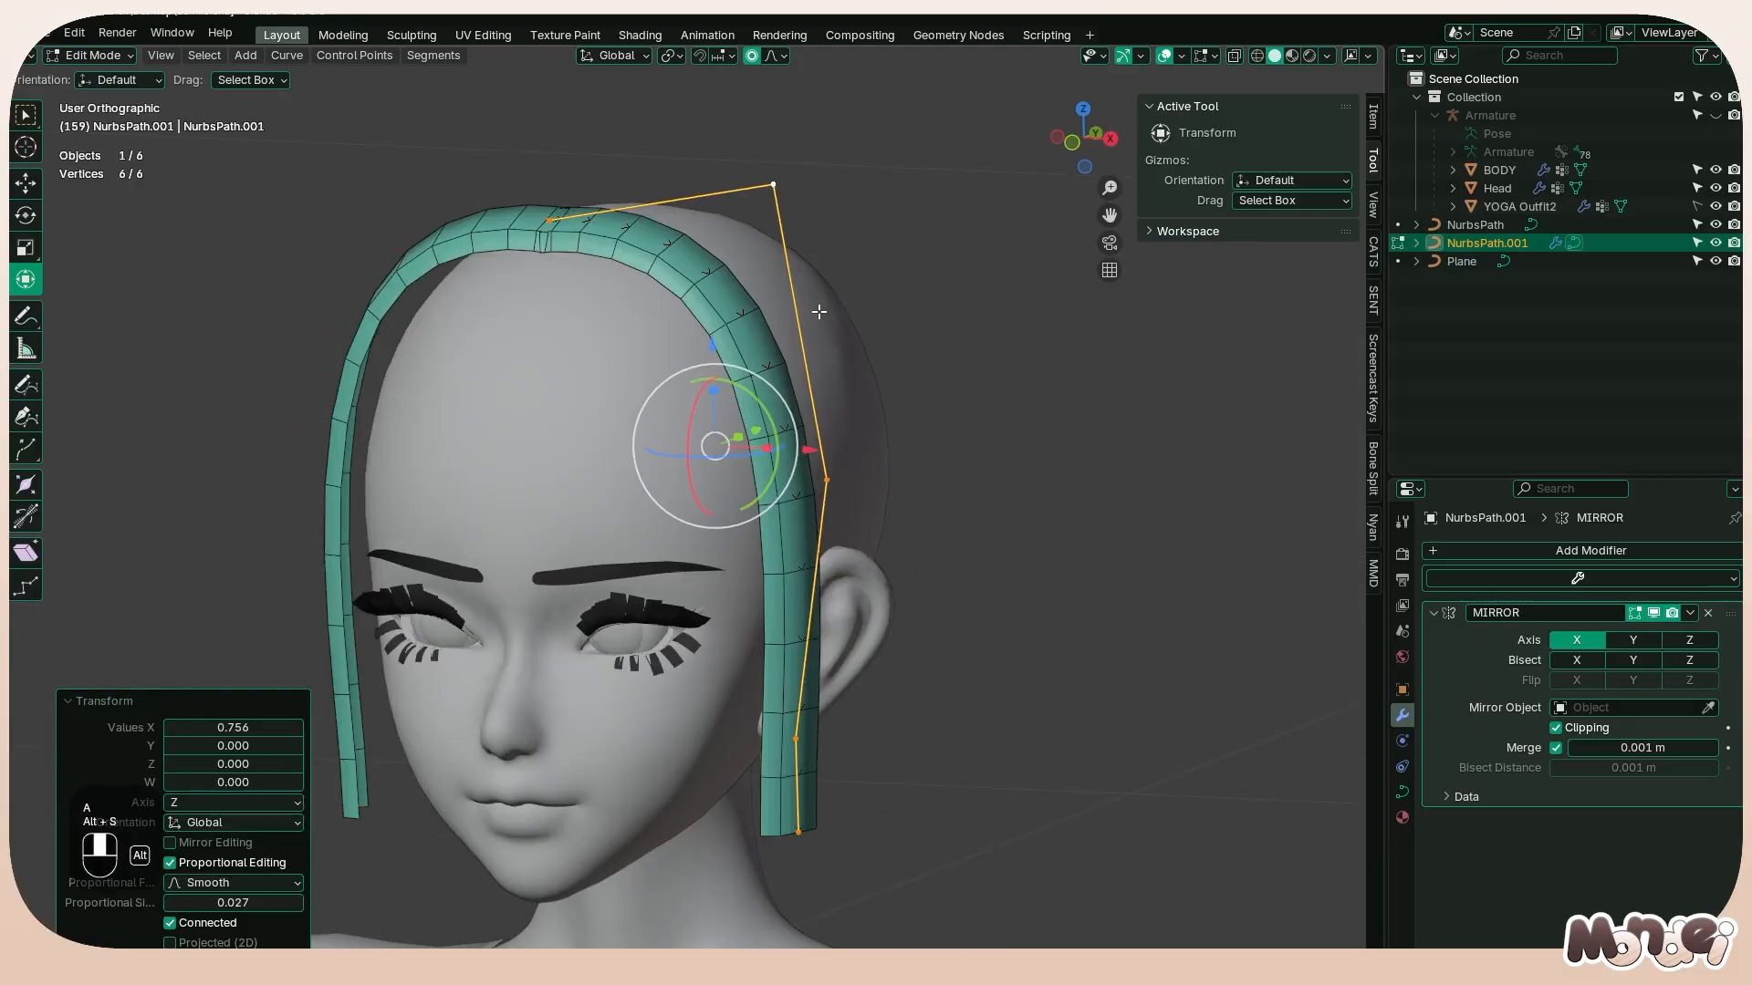
{"action": "middle_click_drag", "start_coordinate": [785, 301], "coordinate": [804, 282], "text": "alt"}
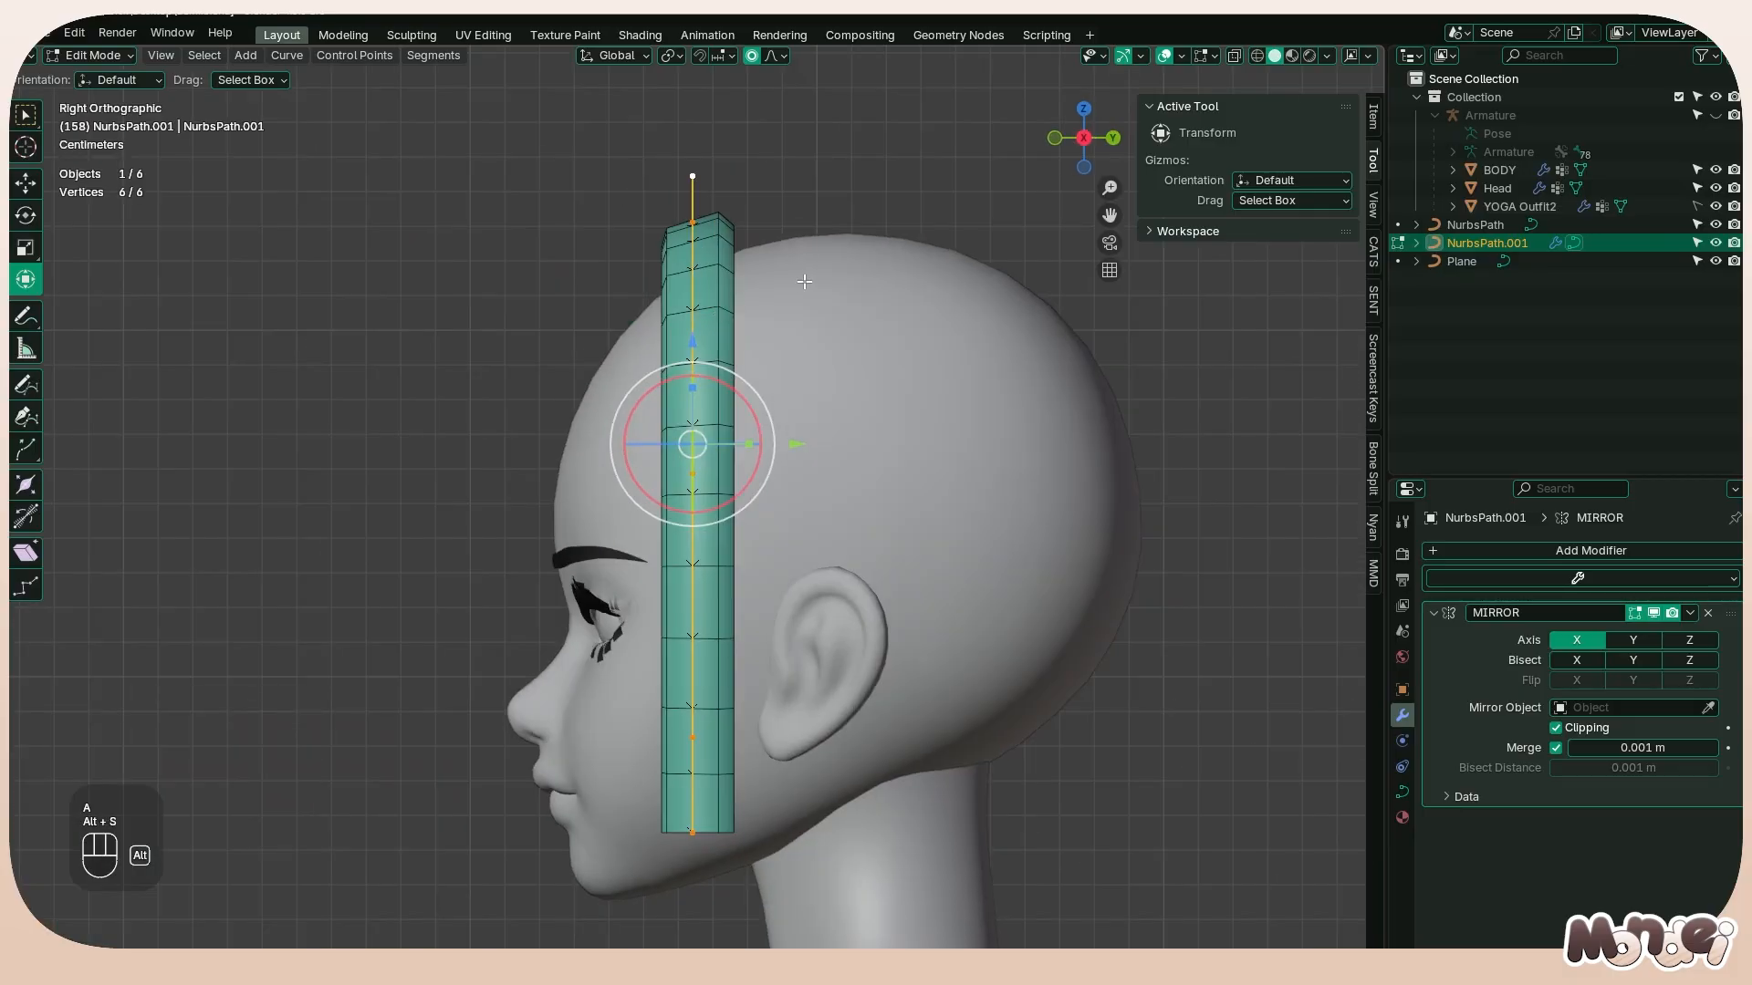
{"action": "left_click", "coordinate": [688, 219]}
{"action": "left_click", "coordinate": [691, 180], "text": "shift"}
Annotate guide lines across the top of the forehead and along the head's centerline in the front and side views
{"action": "middle_click_drag", "start_coordinate": [969, 412], "coordinate": [1026, 416], "text": "alt"}
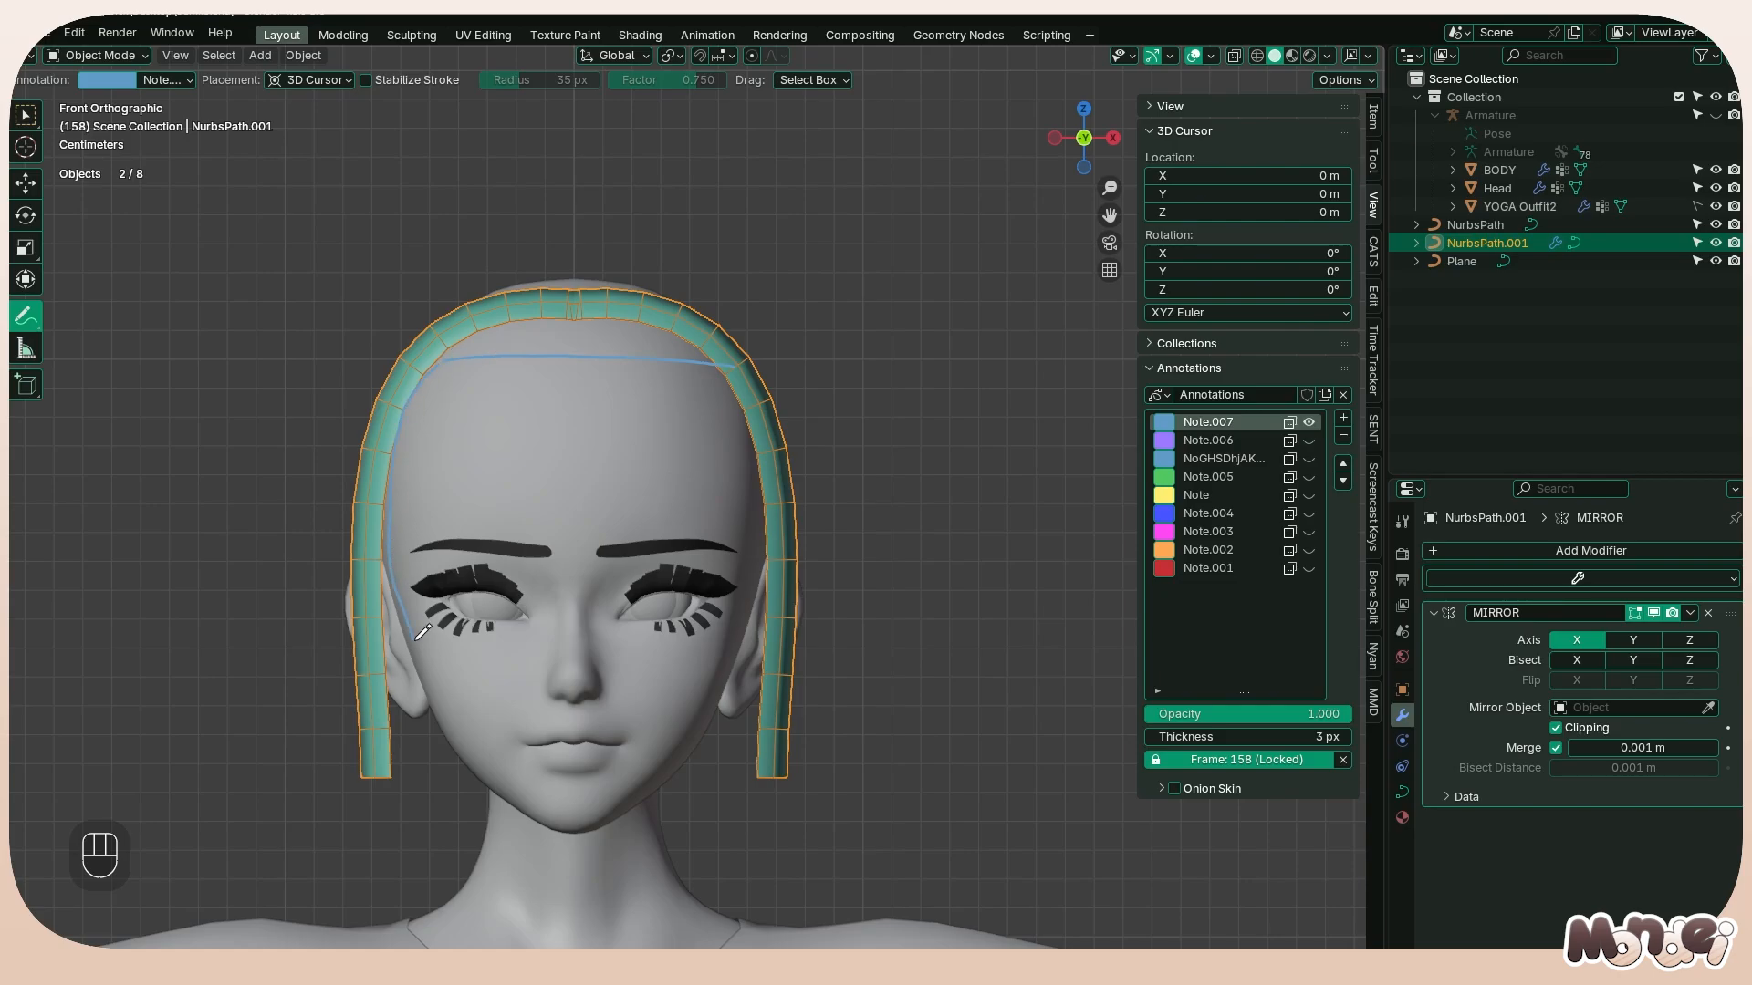
{"action": "key", "text": "ctrl+z"}
{"action": "middle_click_drag", "start_coordinate": [806, 367], "coordinate": [648, 342], "text": "alt"}
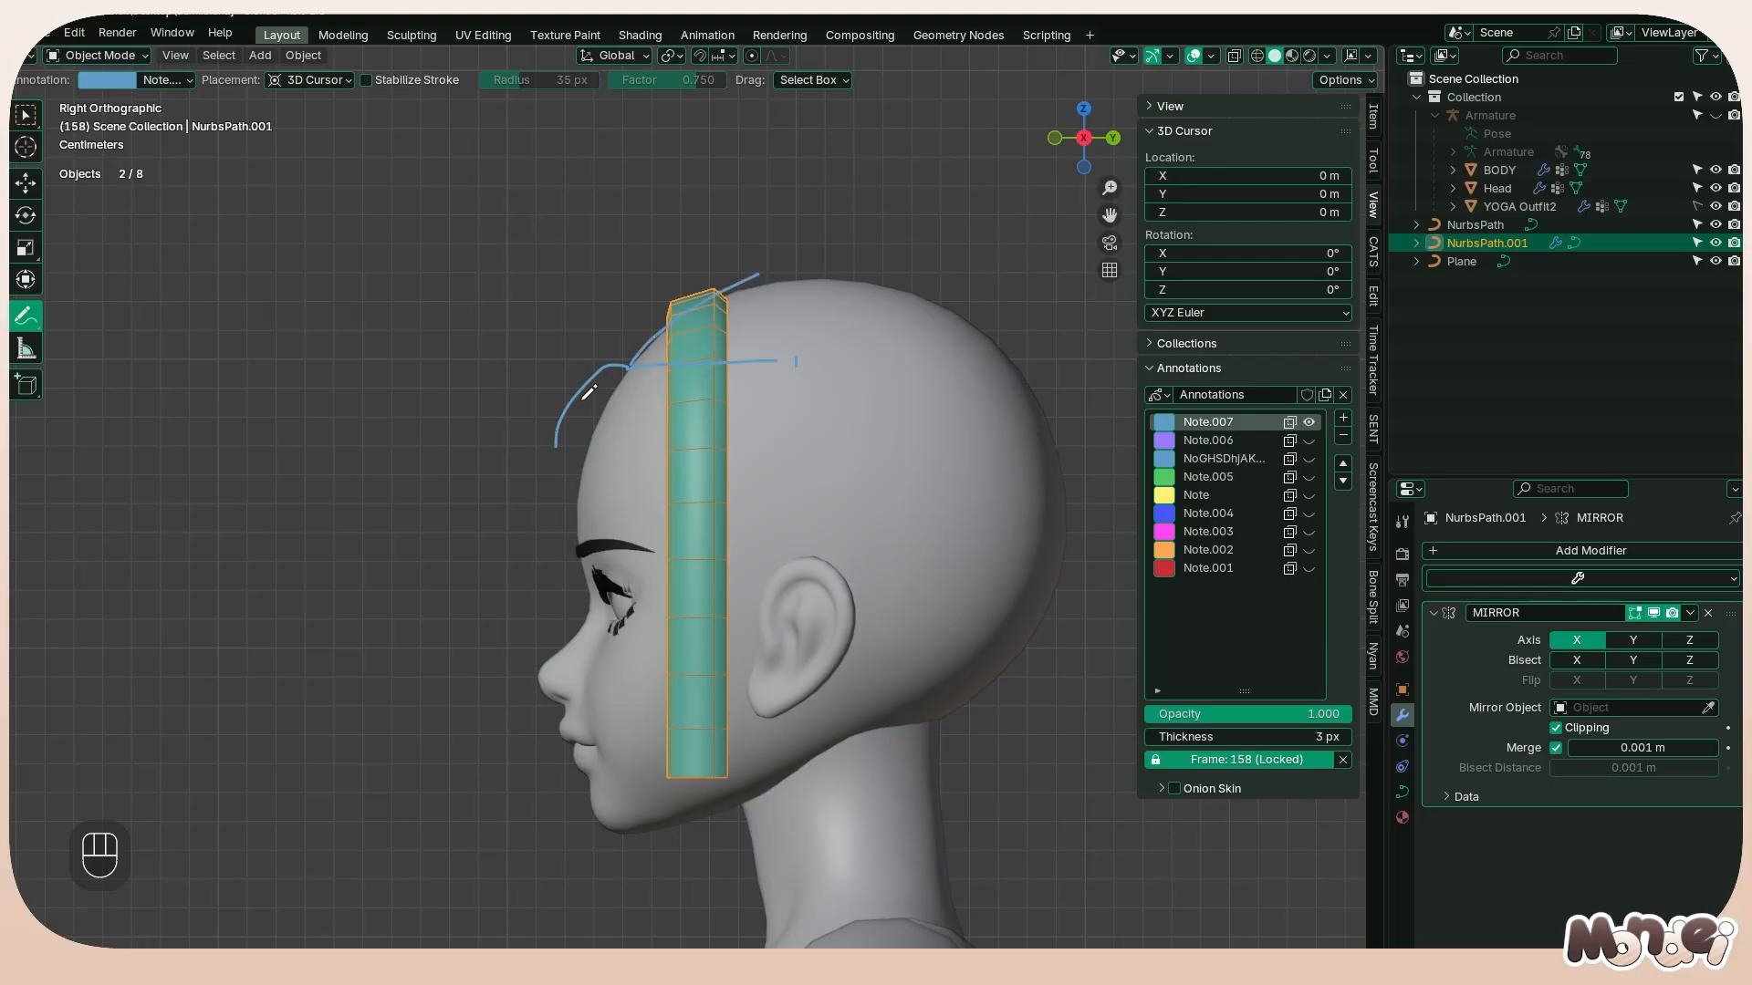
Move all of the strand's points about 0.015 m forward and 0.011 m down to the annotated hairline, and tilt them 10.8°
{"action": "key", "text": "Tab"}
{"action": "key", "text": "a"}
{"action": "key", "text": "g"}
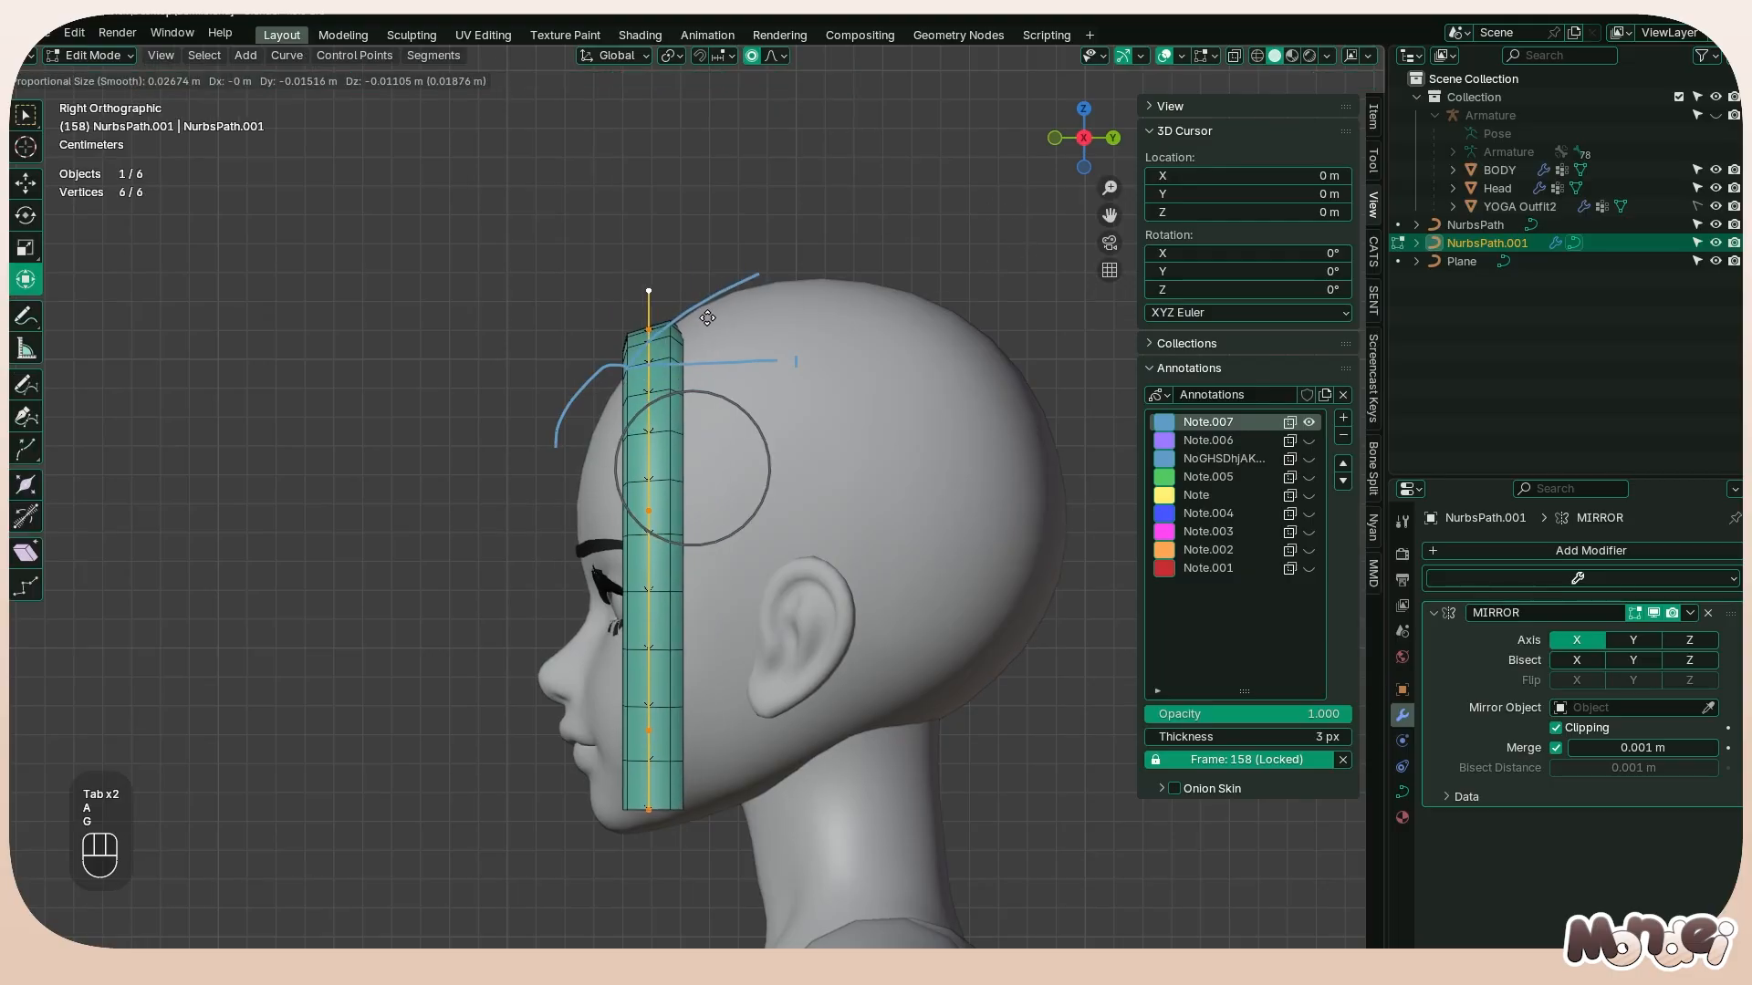
{"action": "left_click", "coordinate": [819, 303]}
{"action": "key", "text": "ctrl+t"}
{"action": "left_click", "coordinate": [593, 433]}
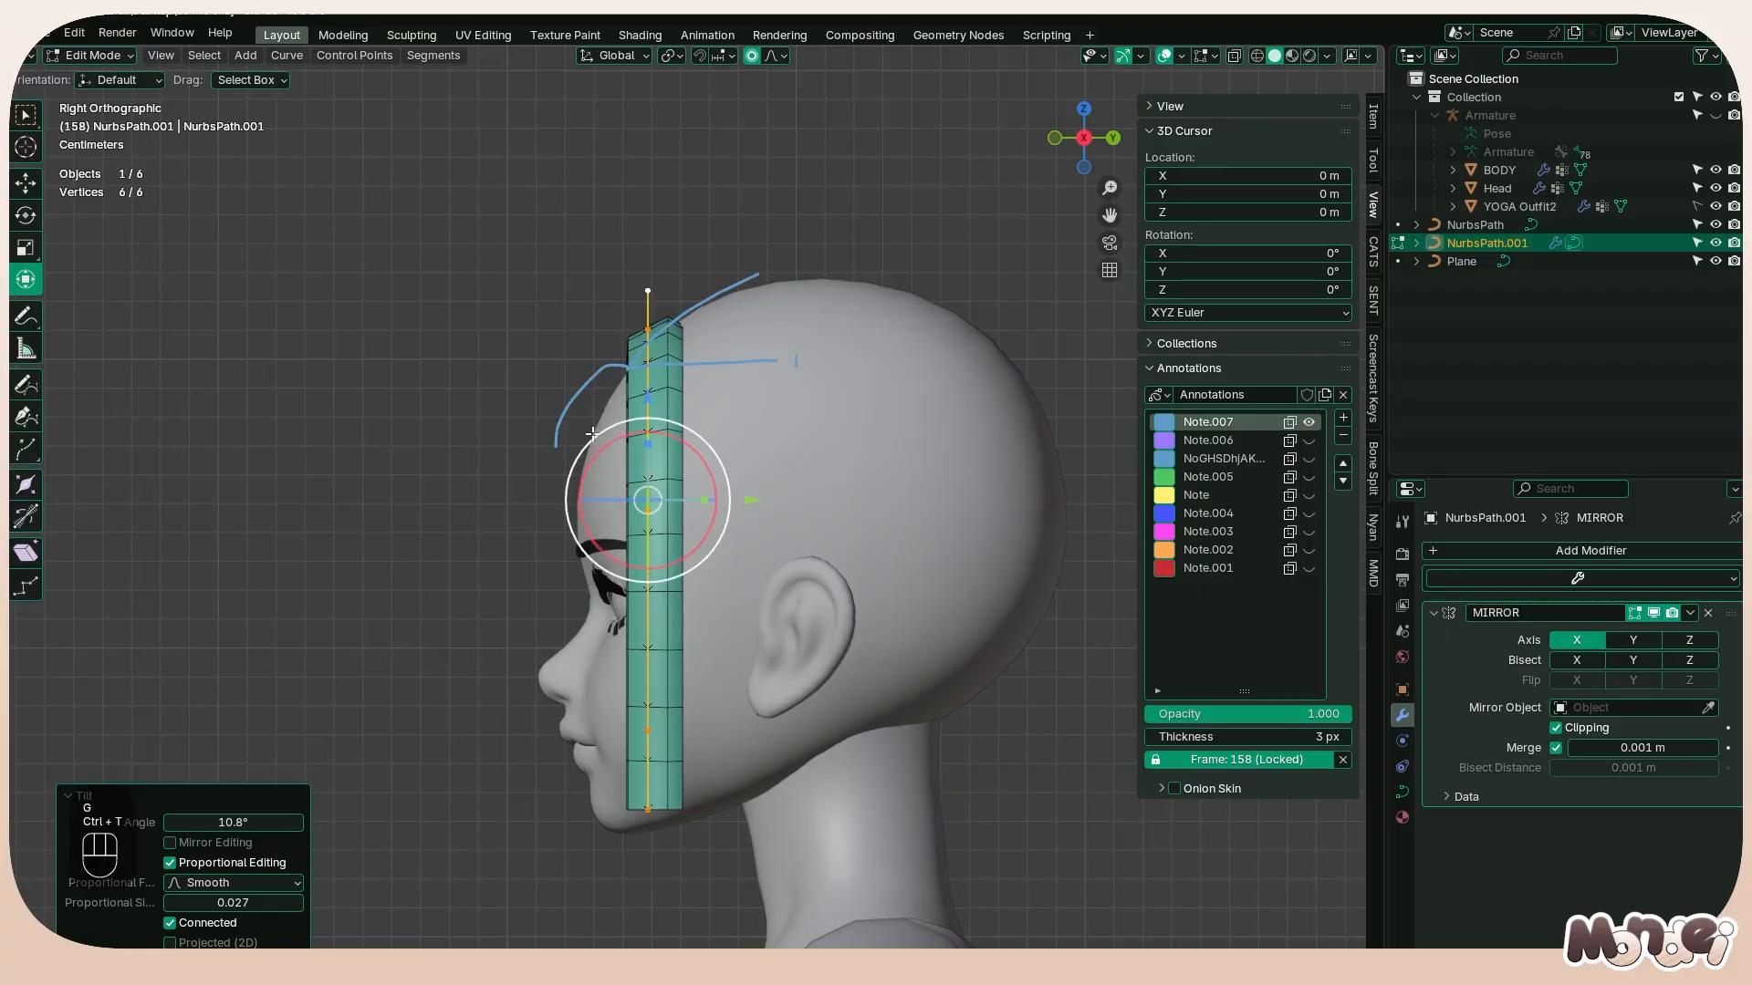
Move the strand's middle side point and lower side point back along Y so the strand bows toward the ear
{"action": "left_click", "coordinate": [673, 518]}
{"action": "left_click", "coordinate": [754, 504]}
{"action": "key", "text": "ctrl+z"}
{"action": "left_click_drag", "start_coordinate": [752, 510], "coordinate": [792, 510]}
{"action": "left_click", "coordinate": [644, 731]}
{"action": "left_click_drag", "start_coordinate": [753, 732], "coordinate": [792, 732]}
Taper the strand's bottom end point to radius 0 and move it -0.02558 m along Y and 0.04737 m along Z
{"action": "left_click", "coordinate": [648, 809]}
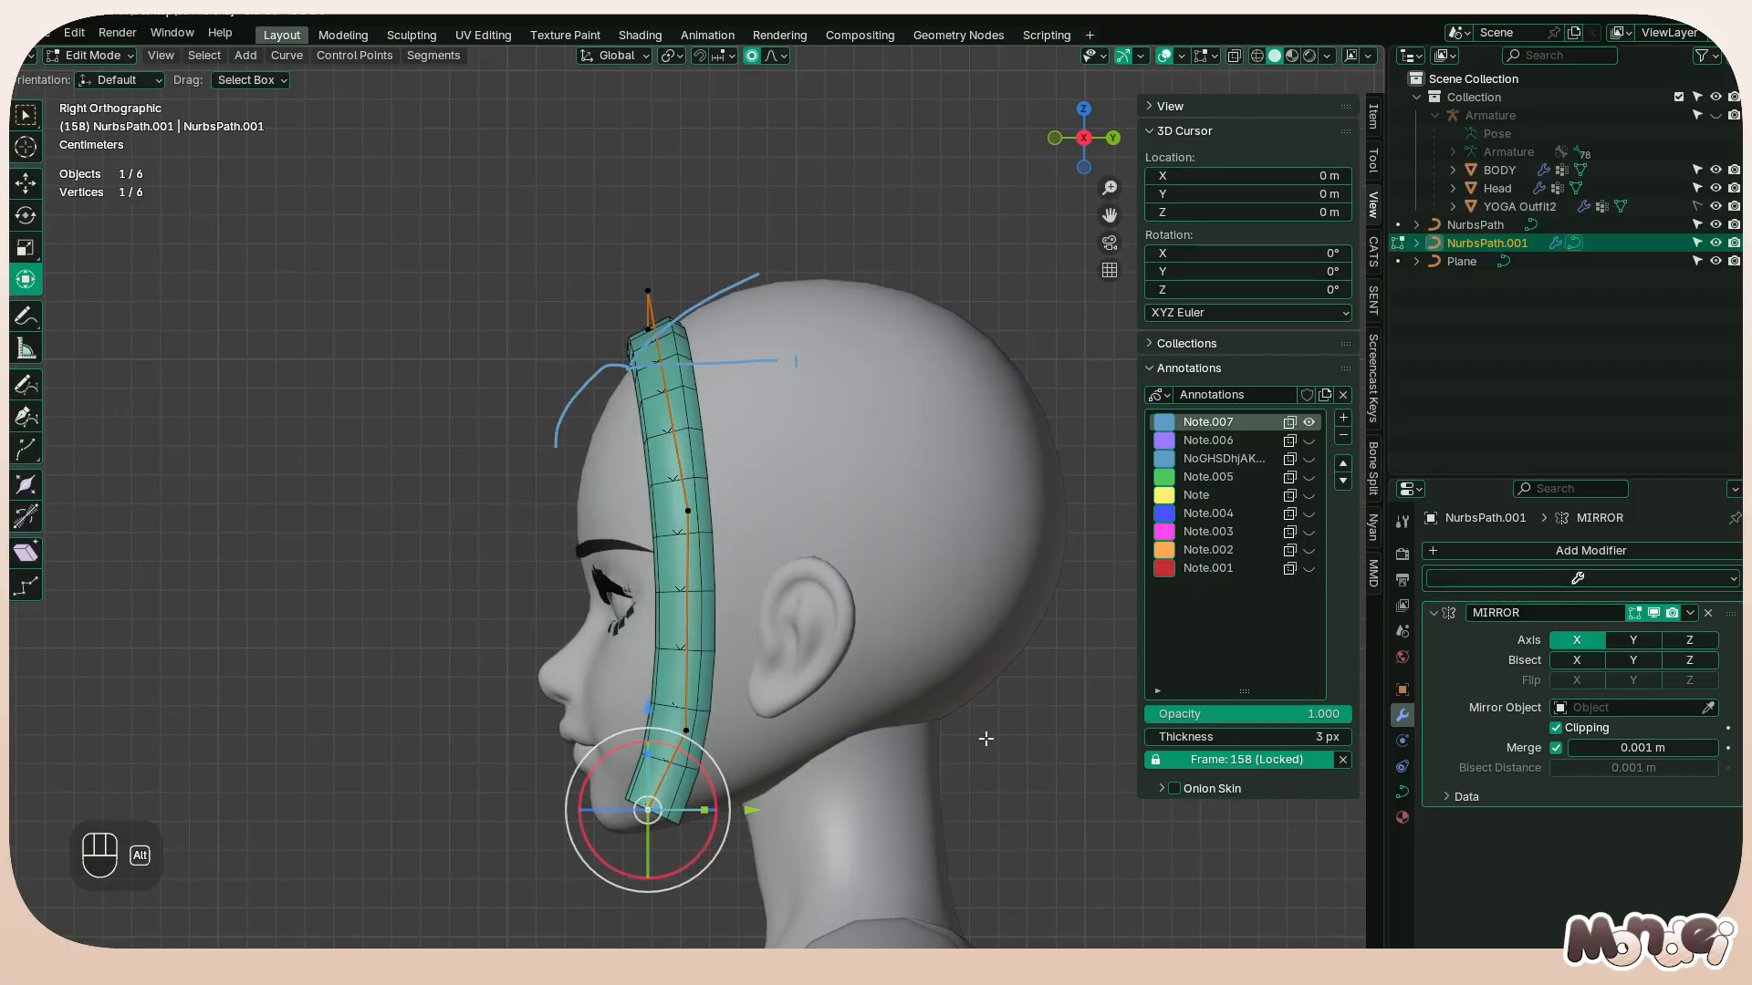
{"action": "key", "text": "alt+s"}
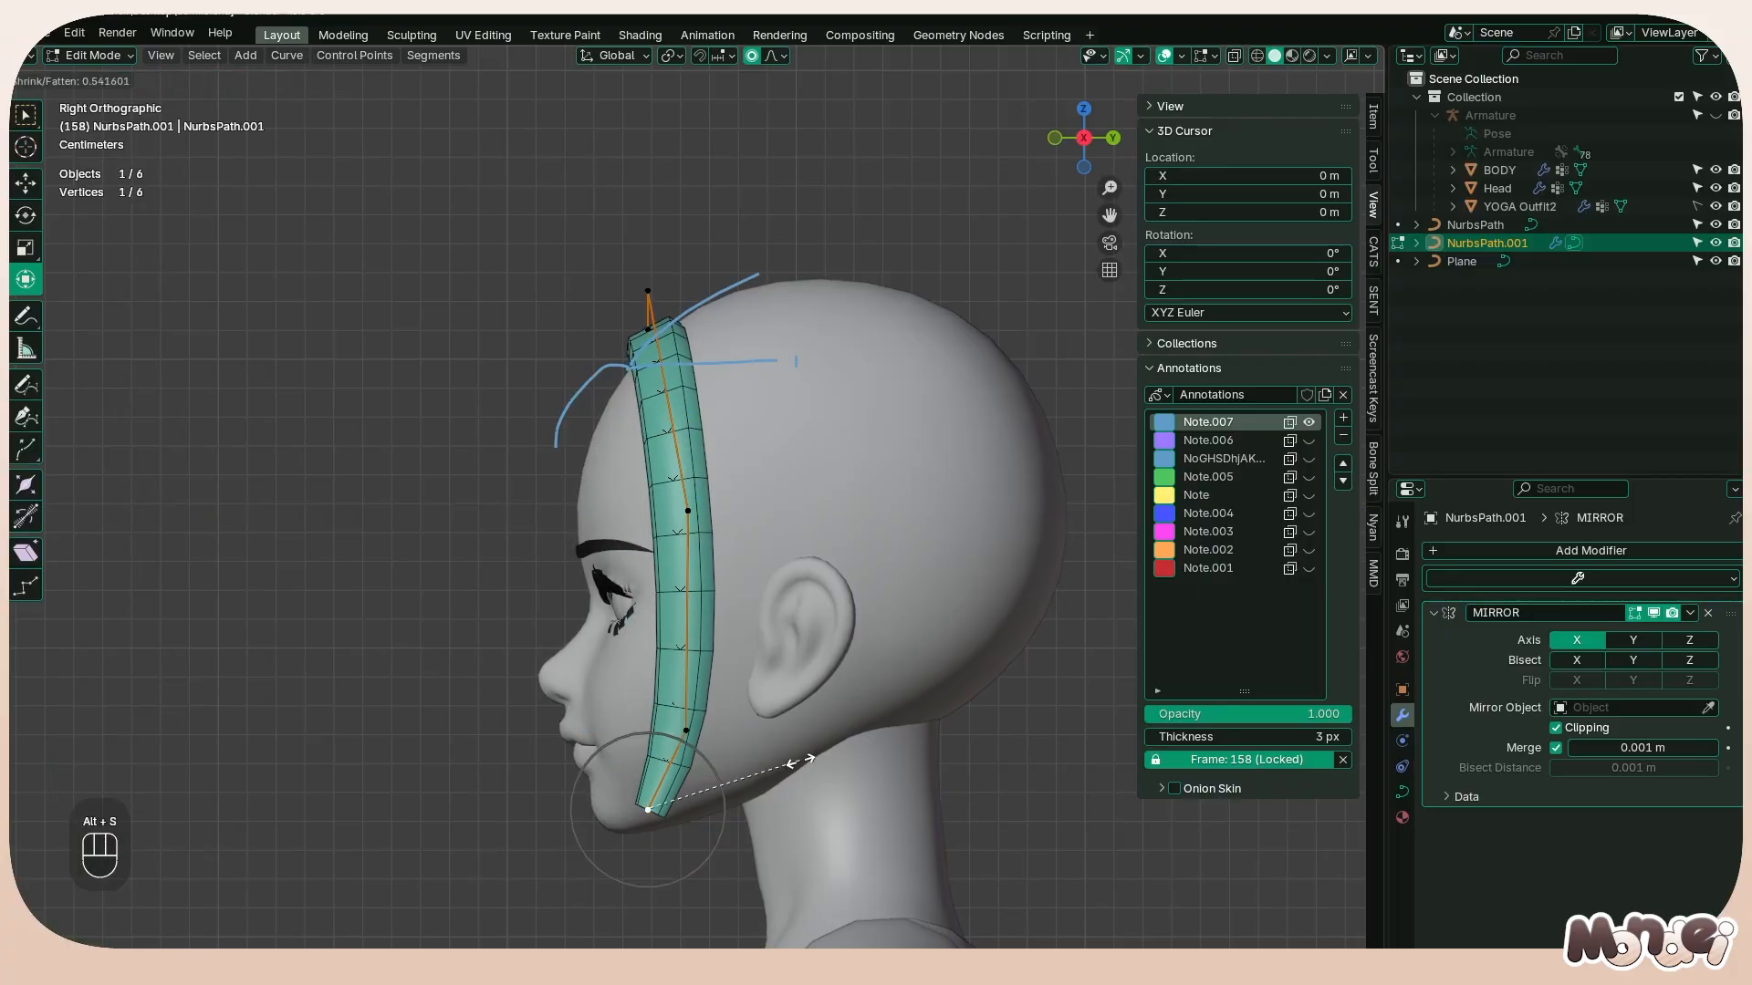
{"action": "key", "text": "0"}
{"action": "left_click", "coordinate": [762, 755]}
{"action": "key", "text": "g"}
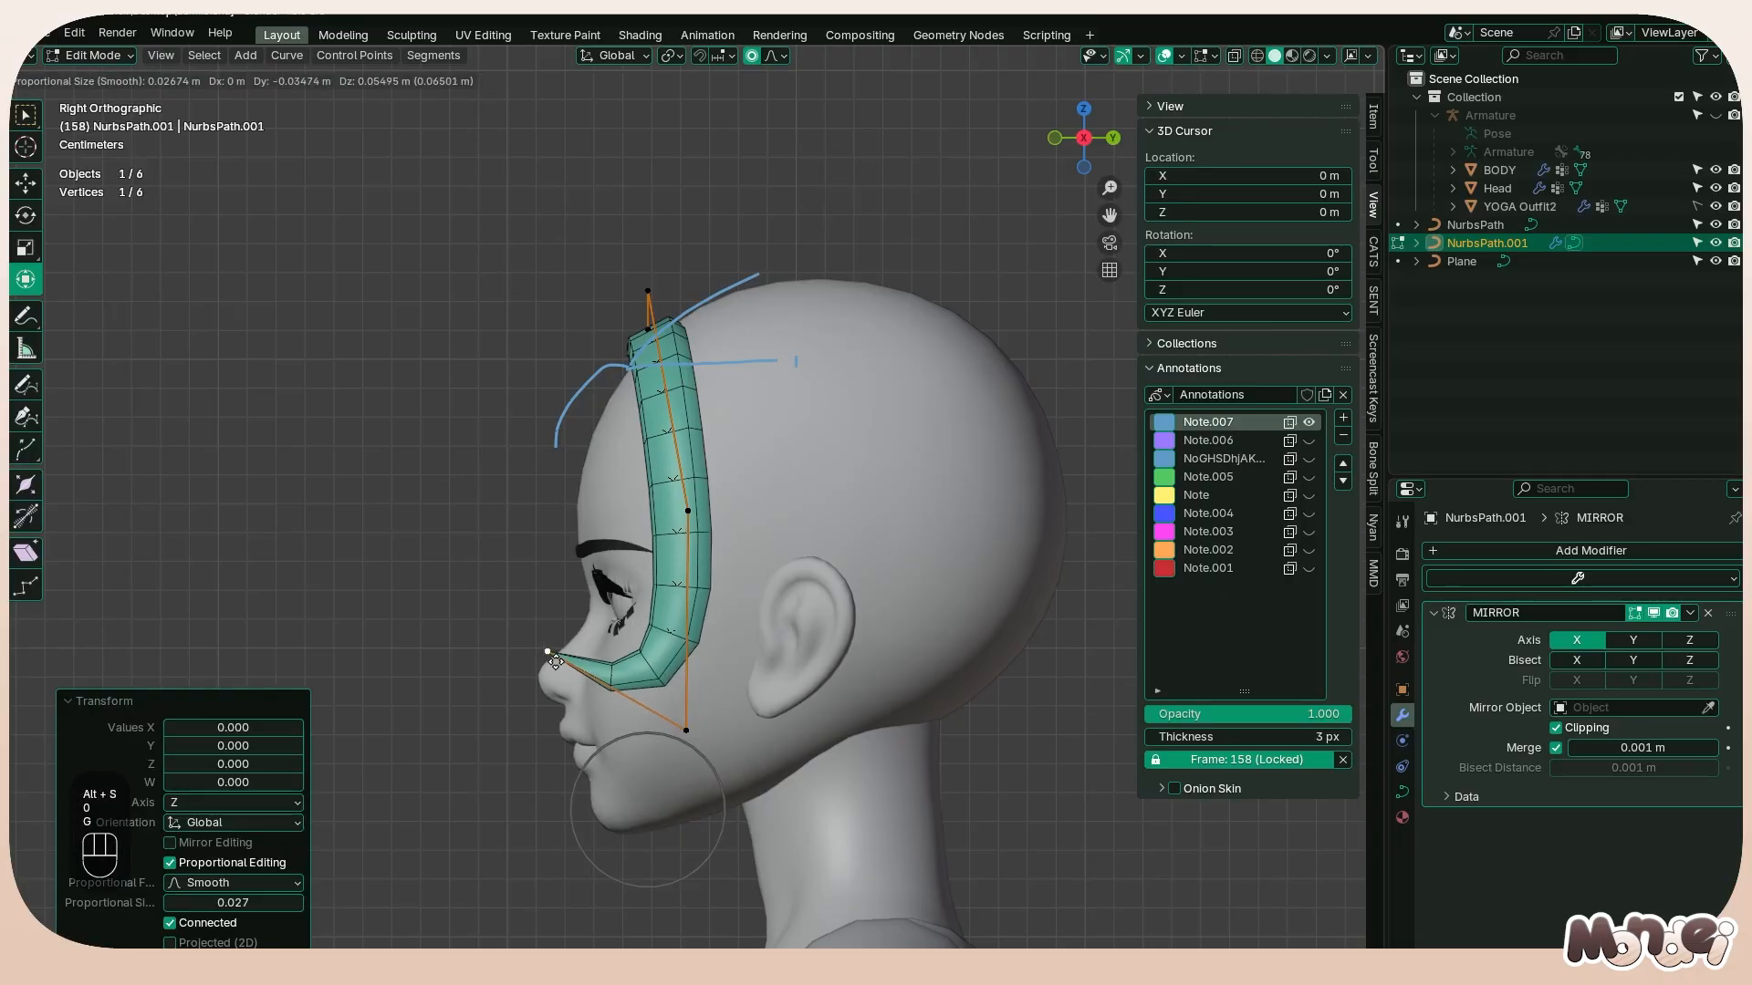
{"action": "left_click", "coordinate": [665, 712]}
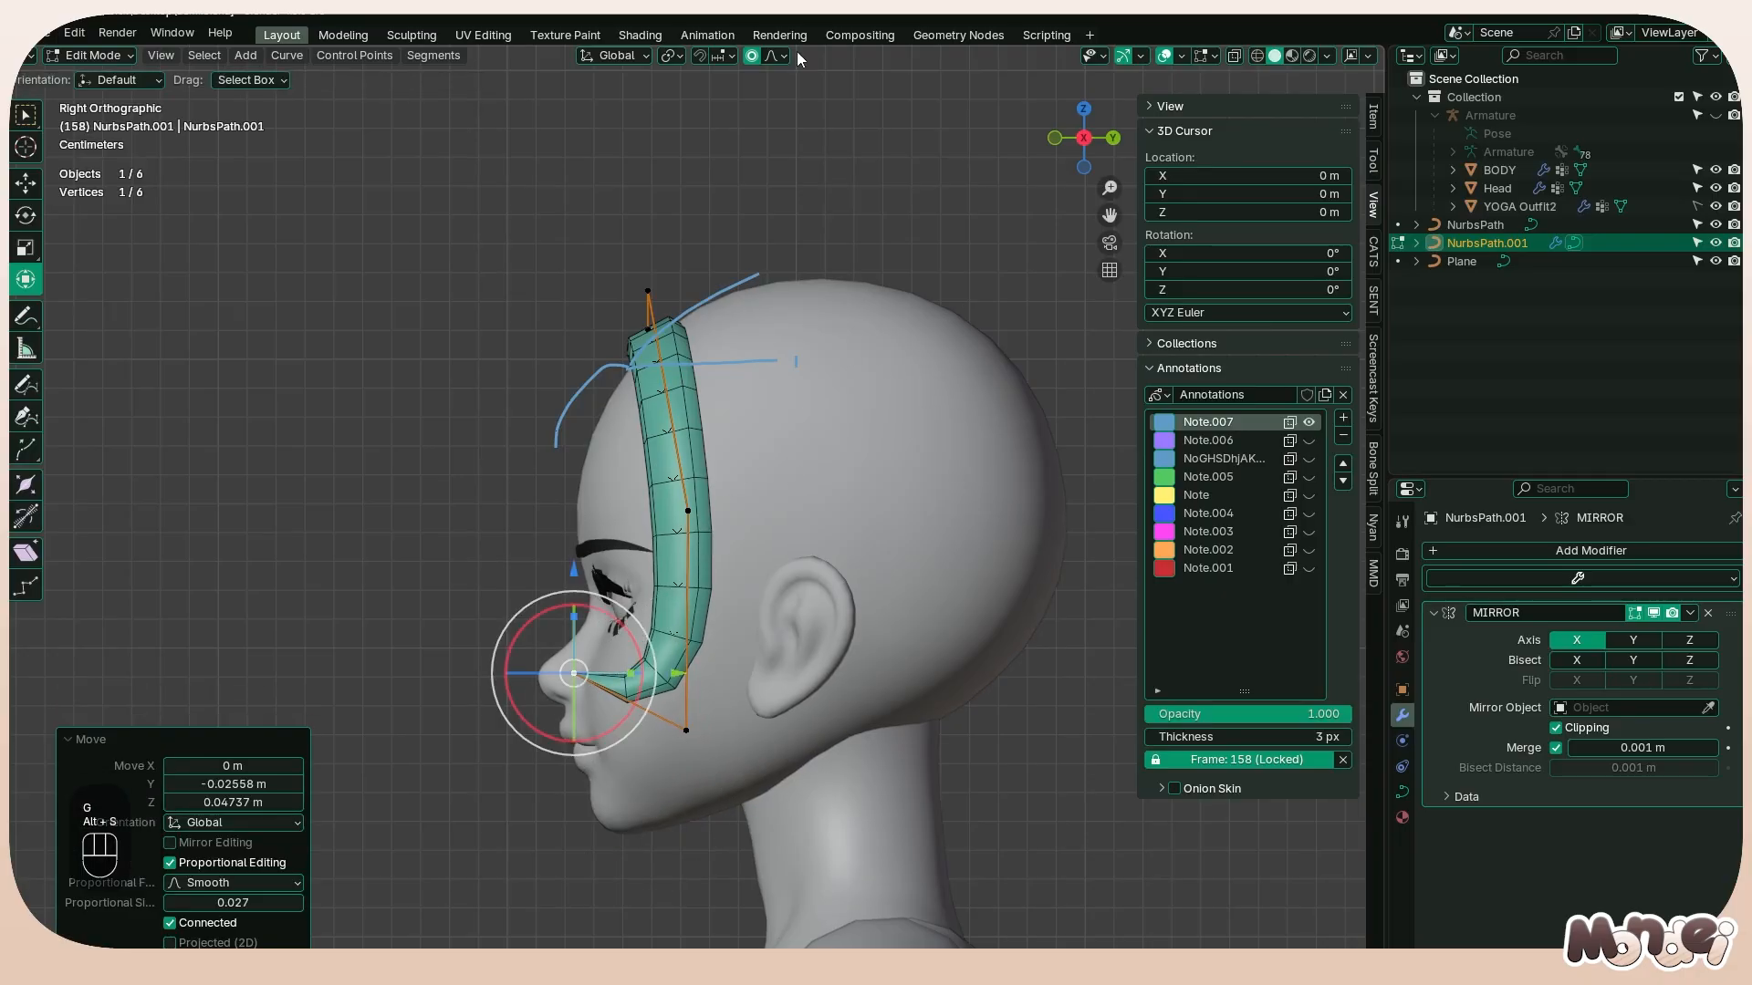
Turn off proportional editing and adjust the radius of the strand's tip
{"action": "left_click", "coordinate": [751, 57]}
{"action": "key", "text": "alt+s"}
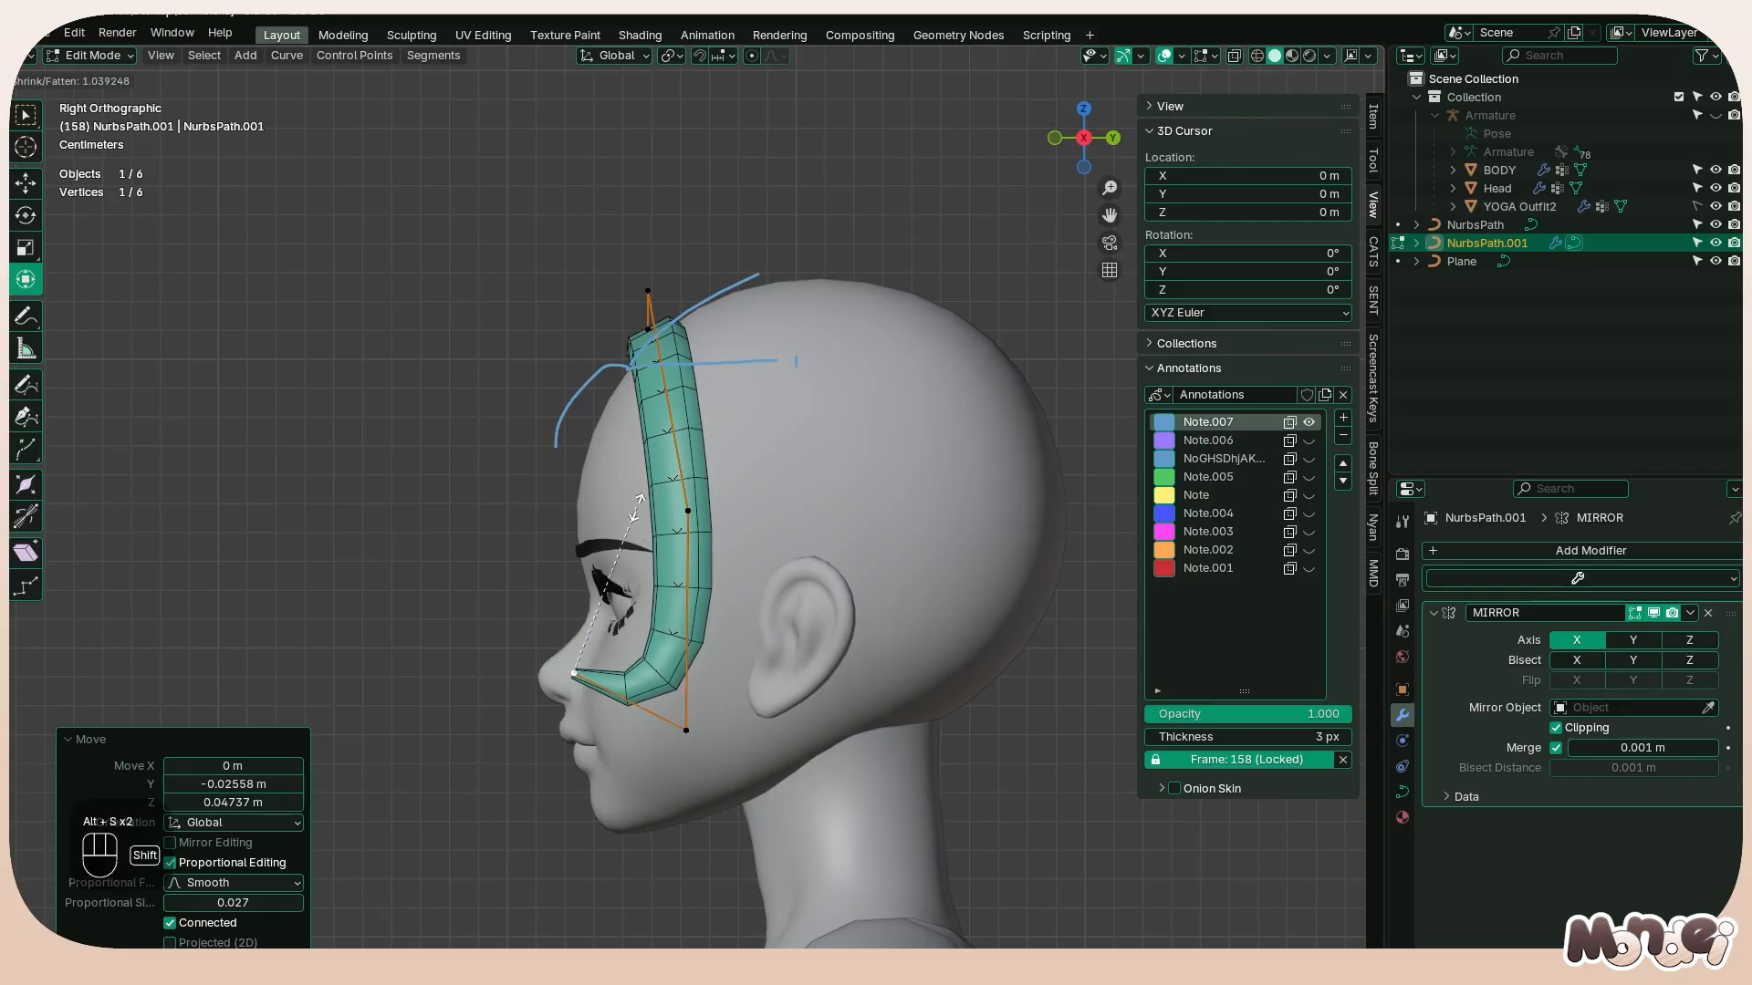
{"action": "left_click", "coordinate": [627, 514]}
Subdivide the strand's last segment and move the new point about 0.011 m down to round the curl
{"action": "left_click", "coordinate": [685, 731], "text": "shift"}
{"action": "right_click", "coordinate": [636, 664]}
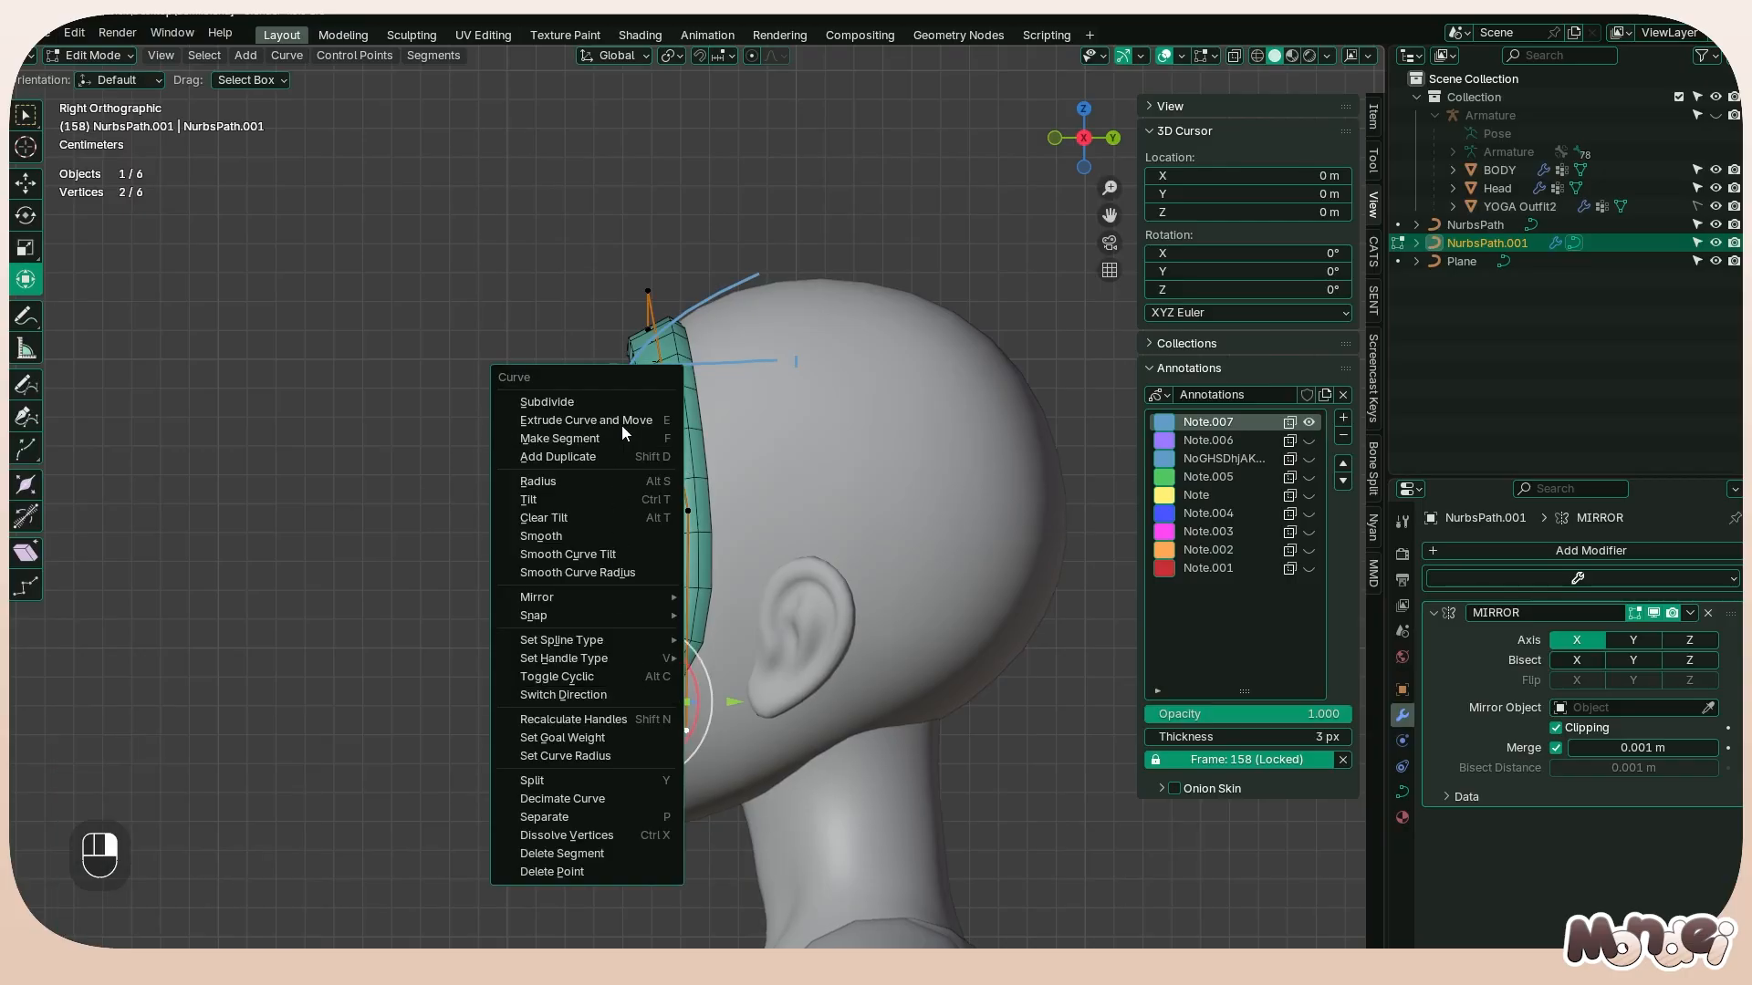
{"action": "left_click", "coordinate": [613, 403]}
{"action": "left_click", "coordinate": [630, 679]}
{"action": "left_click_drag", "start_coordinate": [630, 679], "coordinate": [629, 711]}
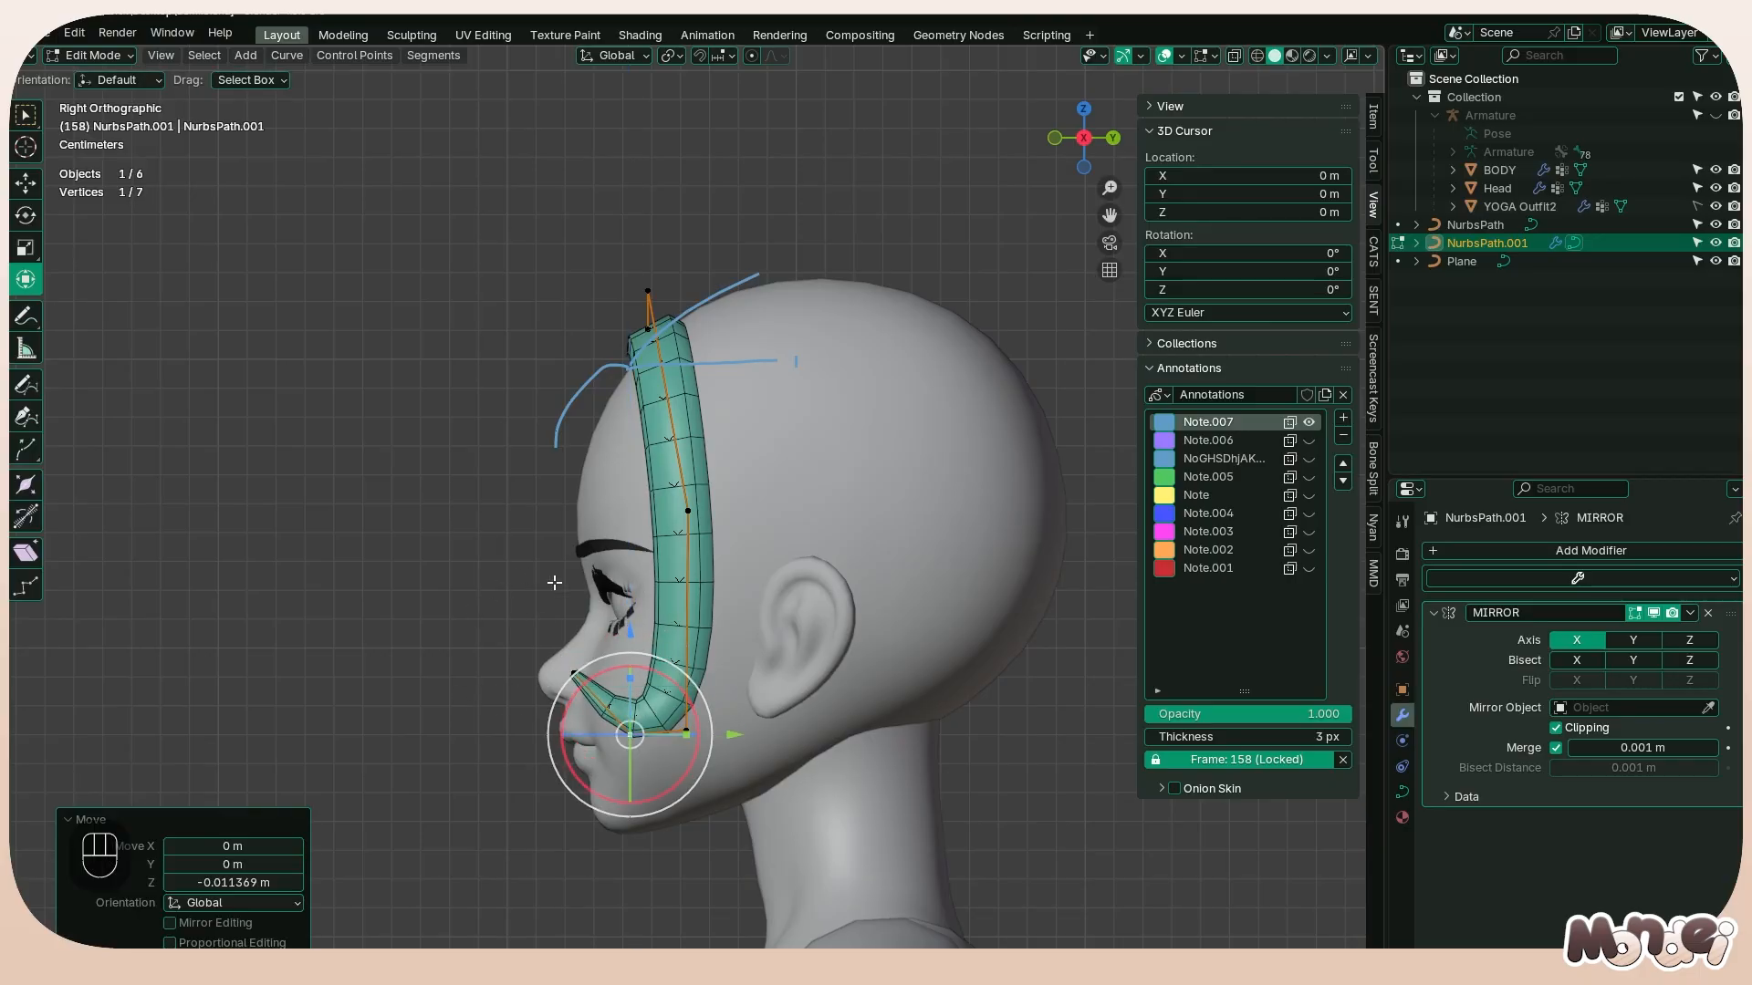
{"action": "left_click", "coordinate": [579, 676]}
{"action": "key", "text": "alt+s"}
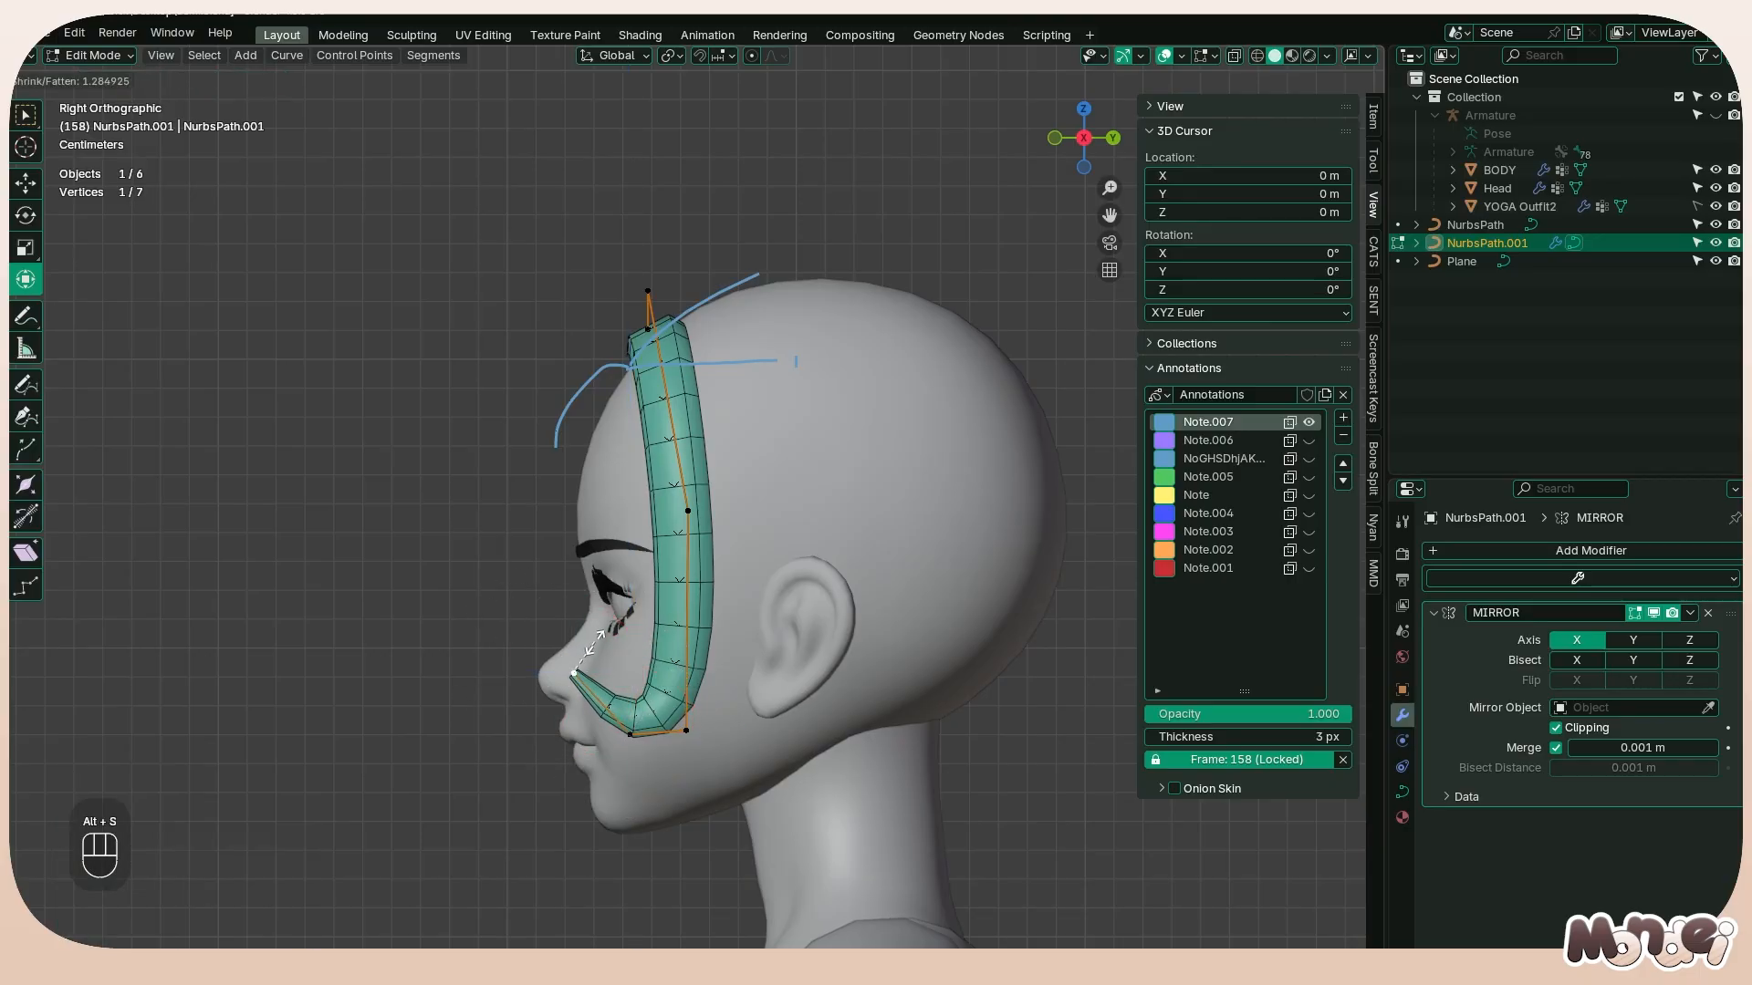
{"action": "right_click", "coordinate": [606, 631]}
Move the strand's tip about 0.017 m inward along X toward the cheek
{"action": "middle_click_drag", "start_coordinate": [598, 684], "coordinate": [799, 700]}
{"action": "key", "text": "a"}
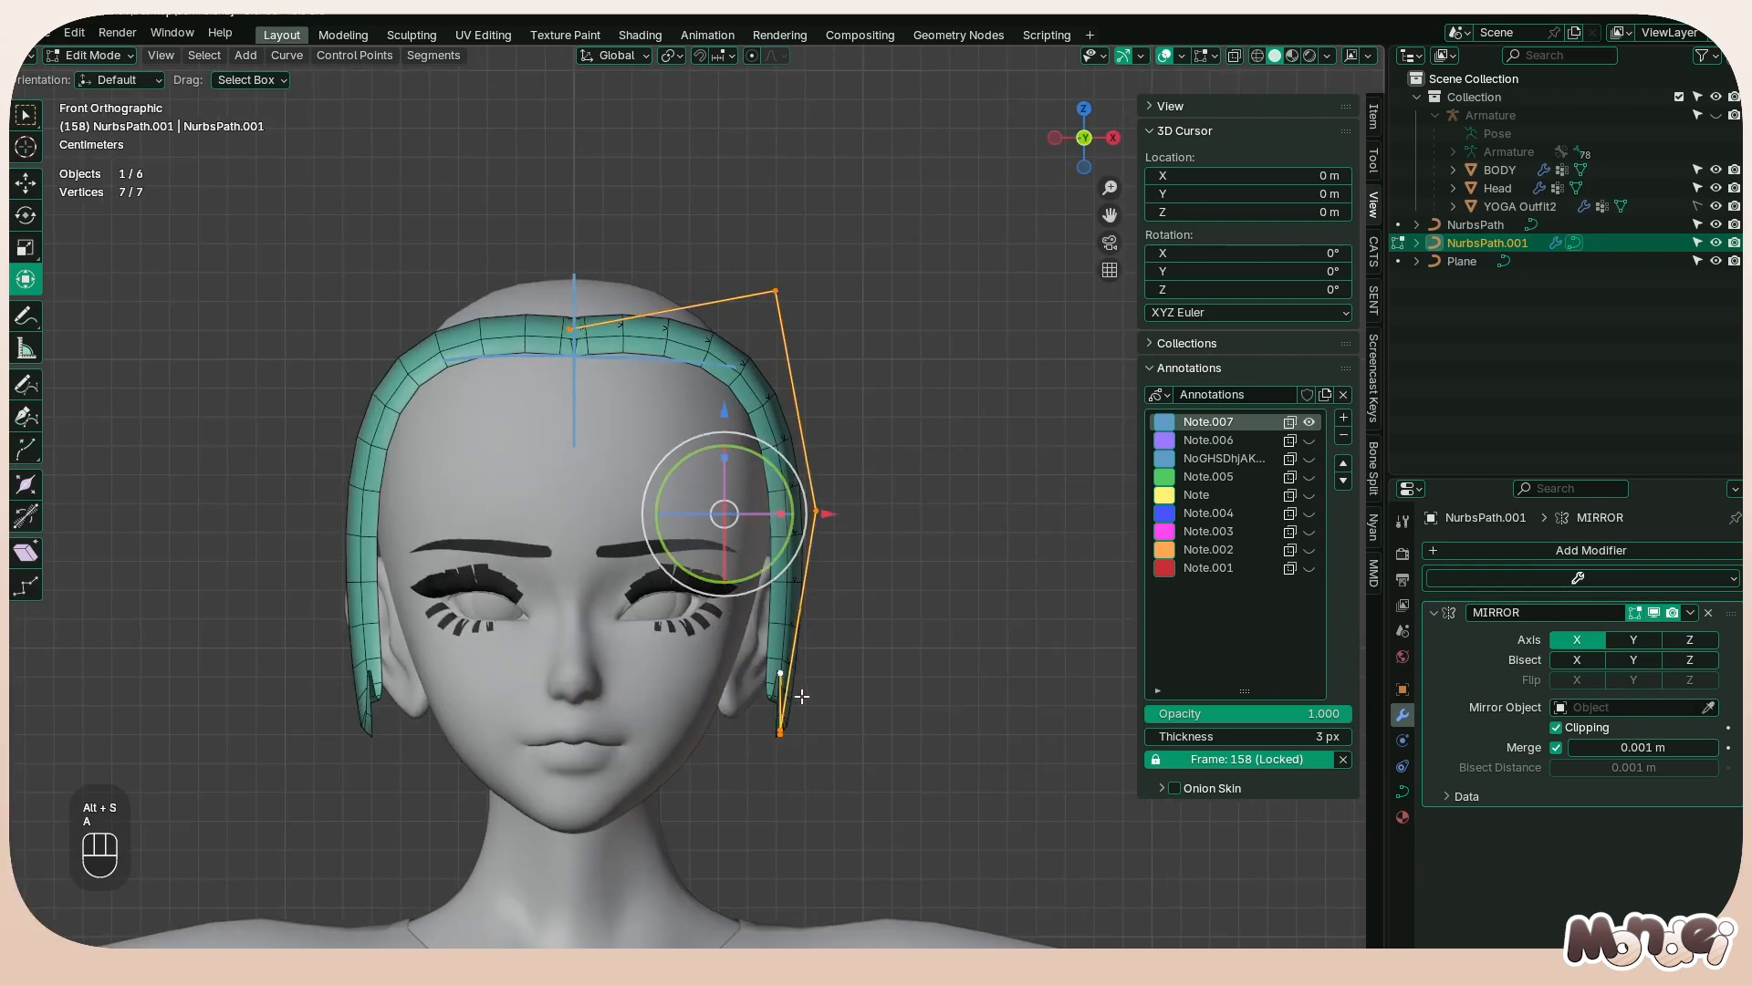
{"action": "left_click_drag", "start_coordinate": [821, 774], "coordinate": [765, 635]}
{"action": "left_click", "coordinate": [780, 677]}
{"action": "left_click_drag", "start_coordinate": [882, 674], "coordinate": [832, 674]}
{"action": "key", "text": "ctrl+t"}
{"action": "right_click", "coordinate": [890, 627]}
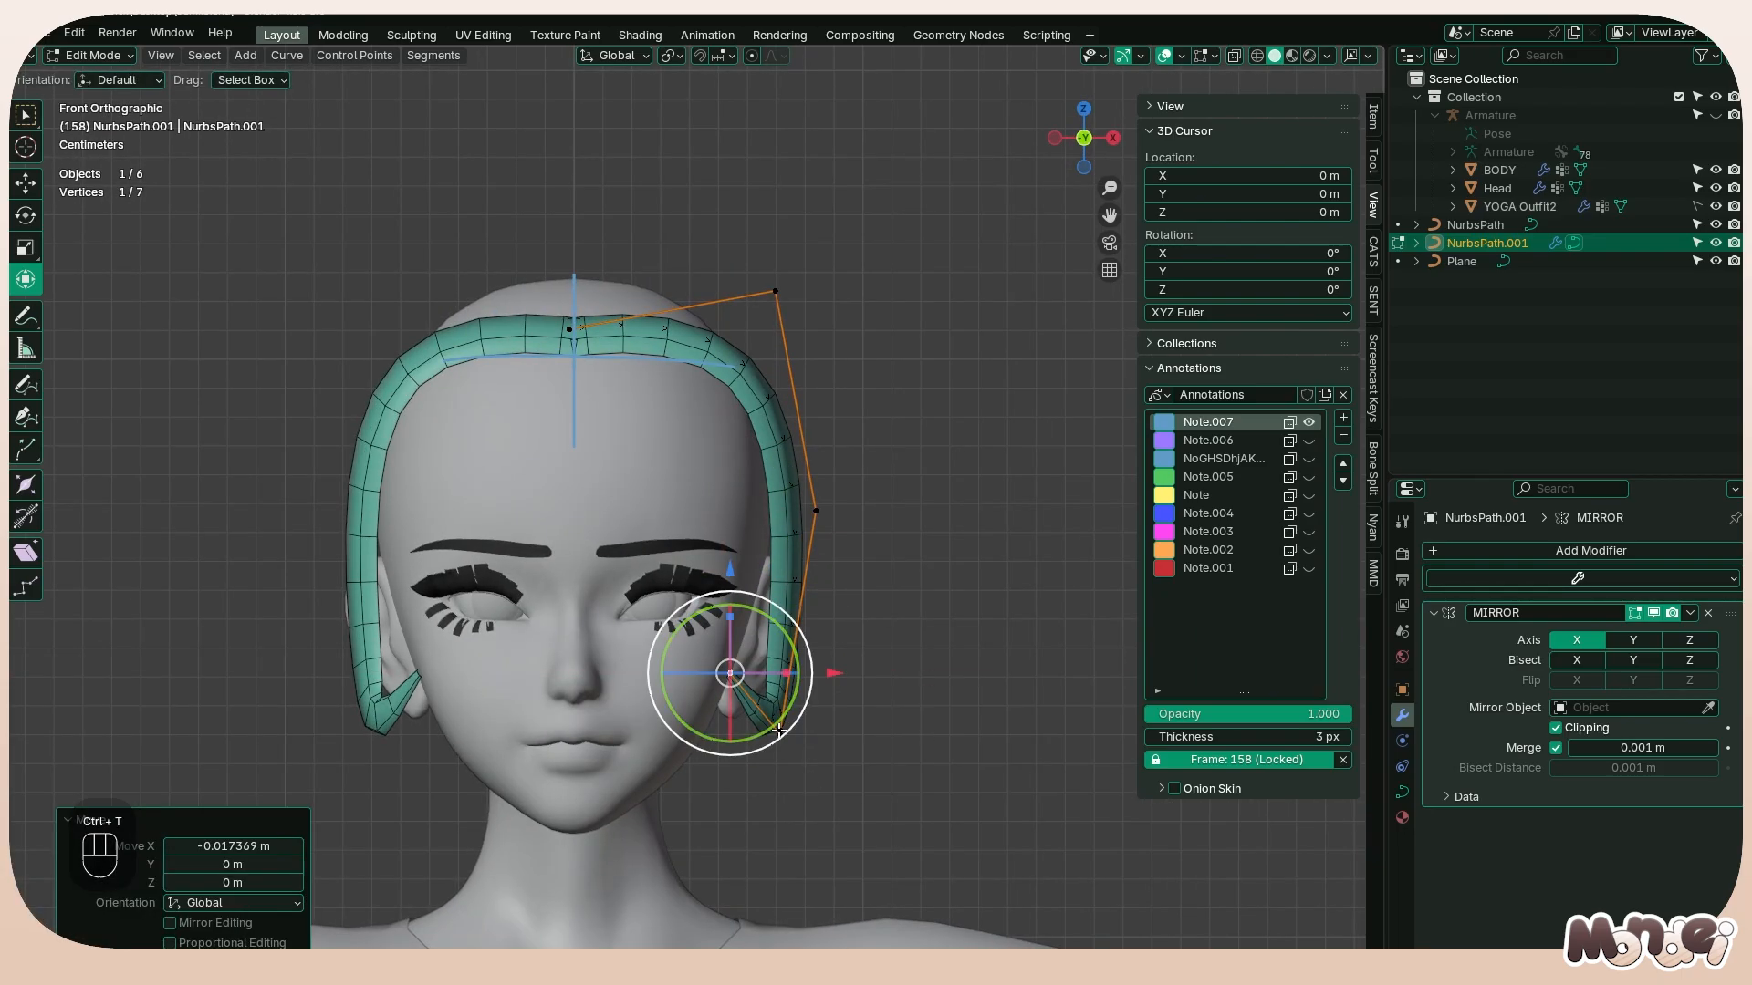
Separate the curl's two lower points along X, and shift the three lowest points inward toward the face
{"action": "left_click", "coordinate": [780, 731]}
{"action": "left_click_drag", "start_coordinate": [890, 733], "coordinate": [883, 740]}
{"action": "left_click", "coordinate": [780, 734]}
{"action": "left_click_drag", "start_coordinate": [917, 827], "coordinate": [674, 627]}
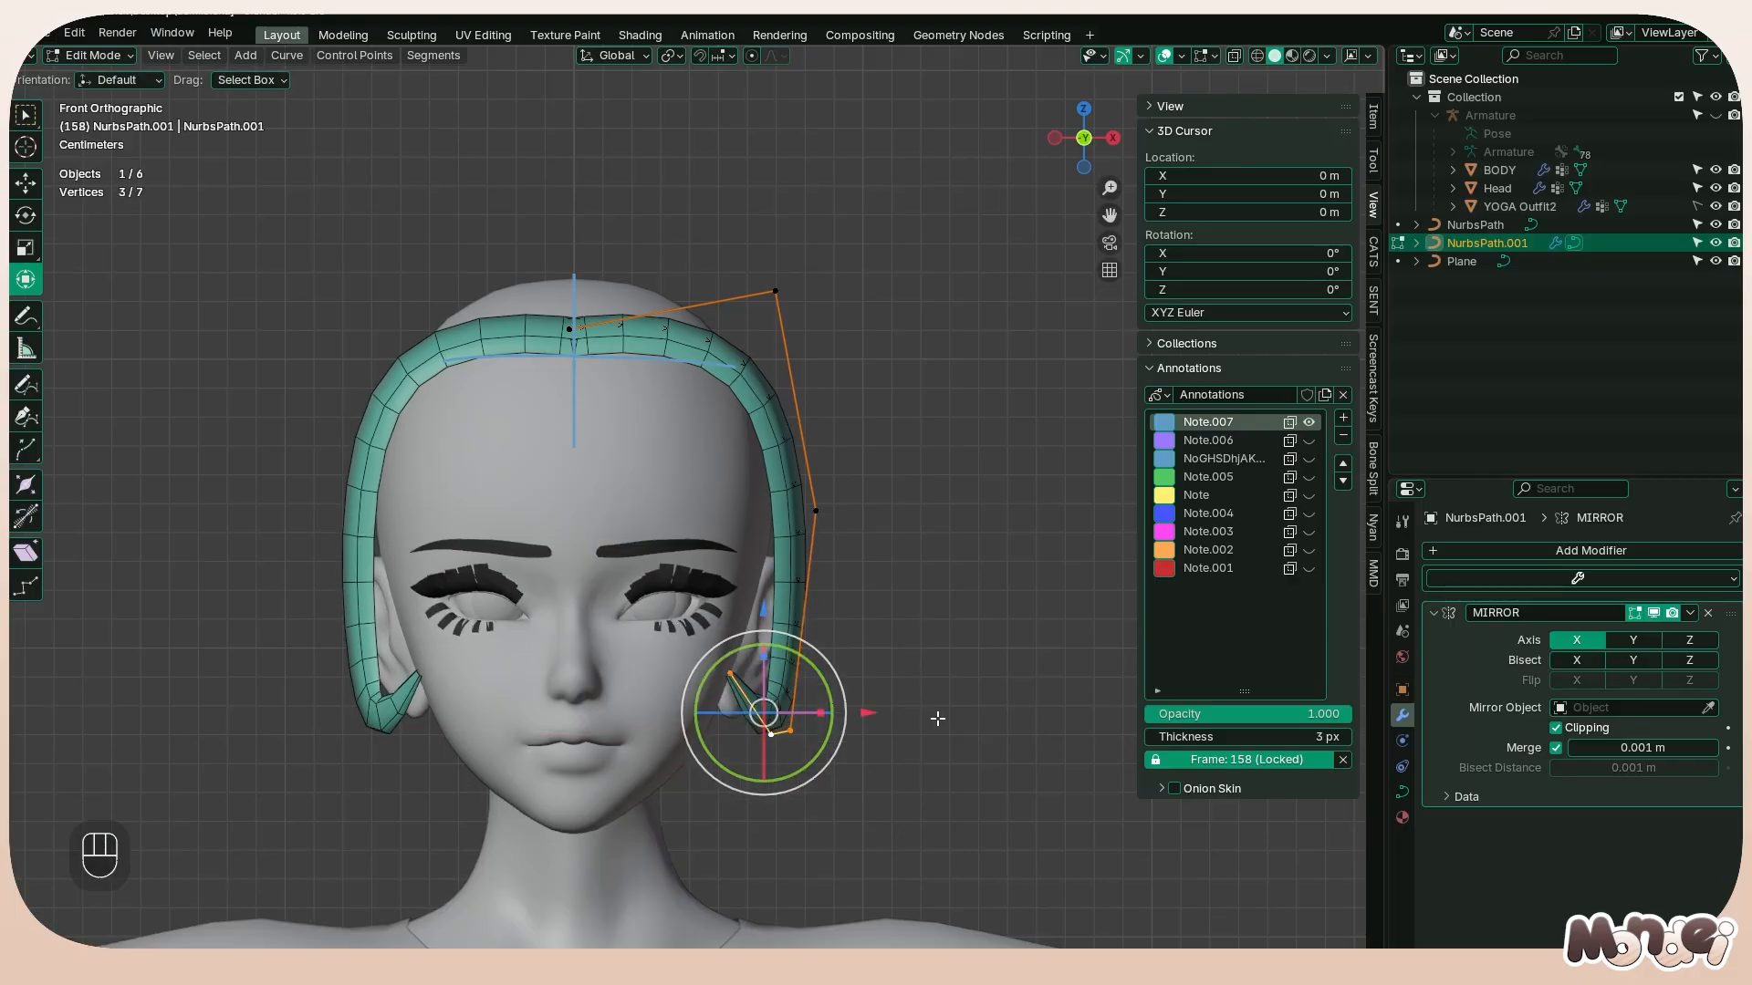
{"action": "left_click_drag", "start_coordinate": [860, 712], "coordinate": [808, 708]}
Lower the strand's tip about 0.004 m and move the outer lower point outward along X to widen the curl
{"action": "left_click", "coordinate": [703, 707]}
{"action": "key", "text": "g"}
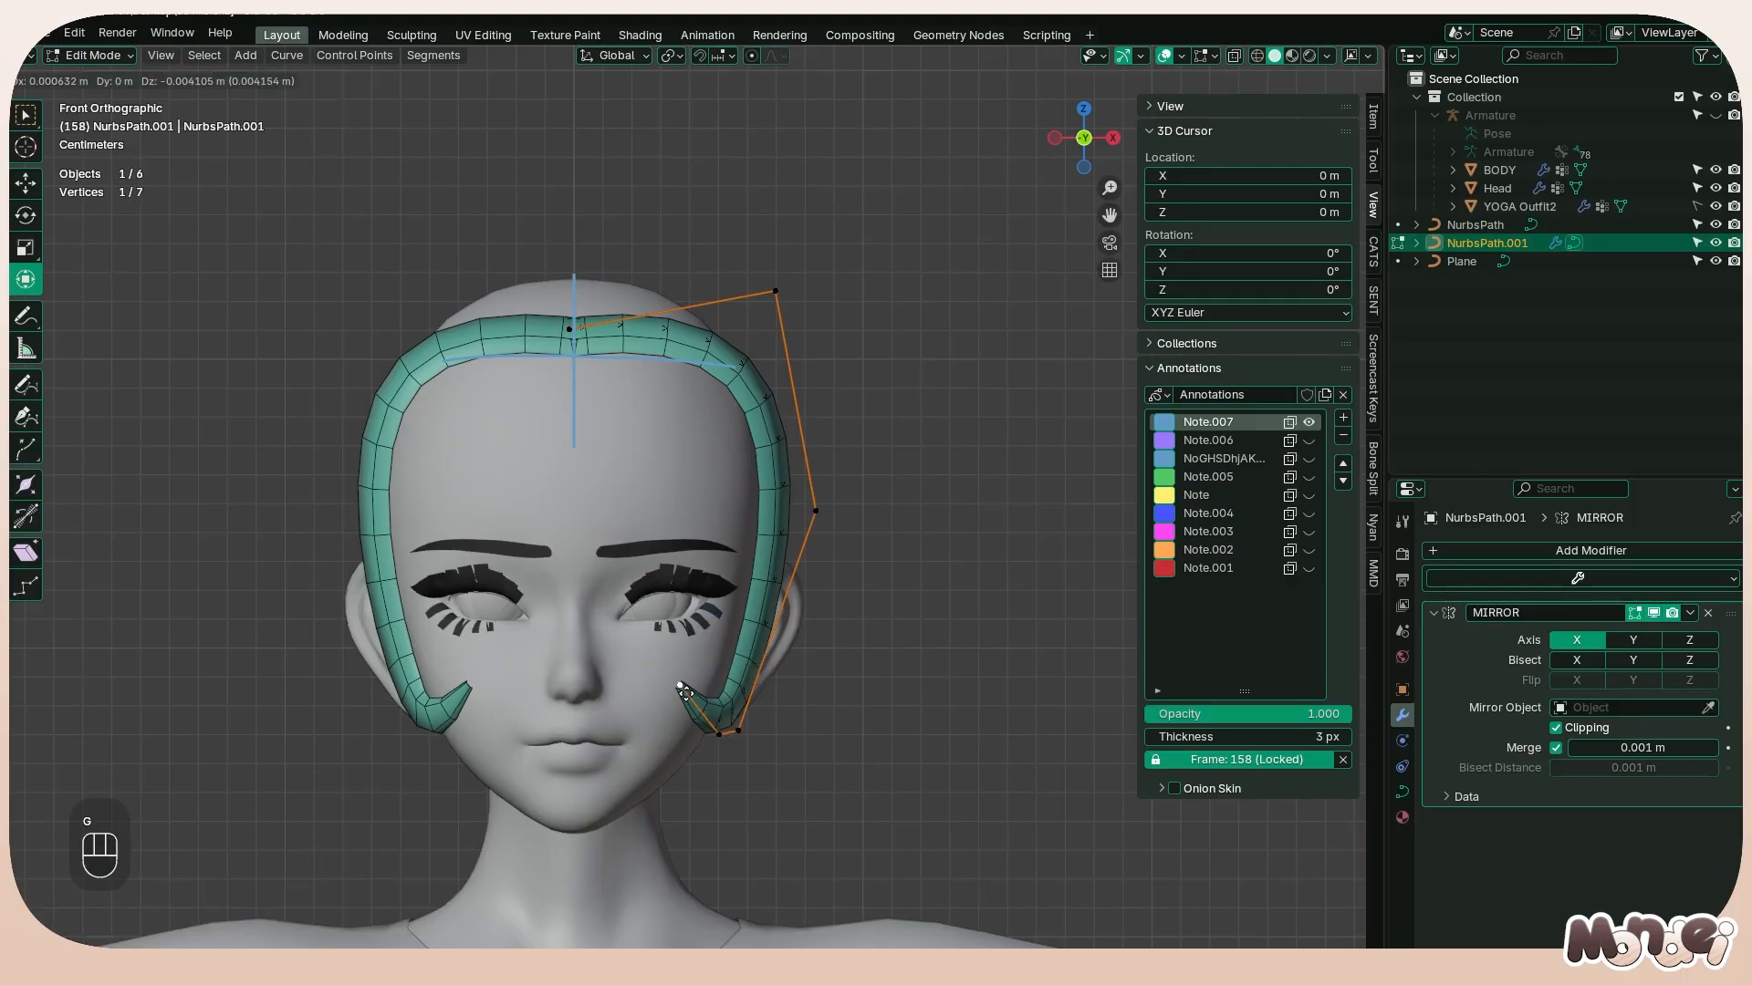
{"action": "left_click", "coordinate": [686, 702]}
{"action": "left_click", "coordinate": [739, 733]}
{"action": "key", "text": "g"}
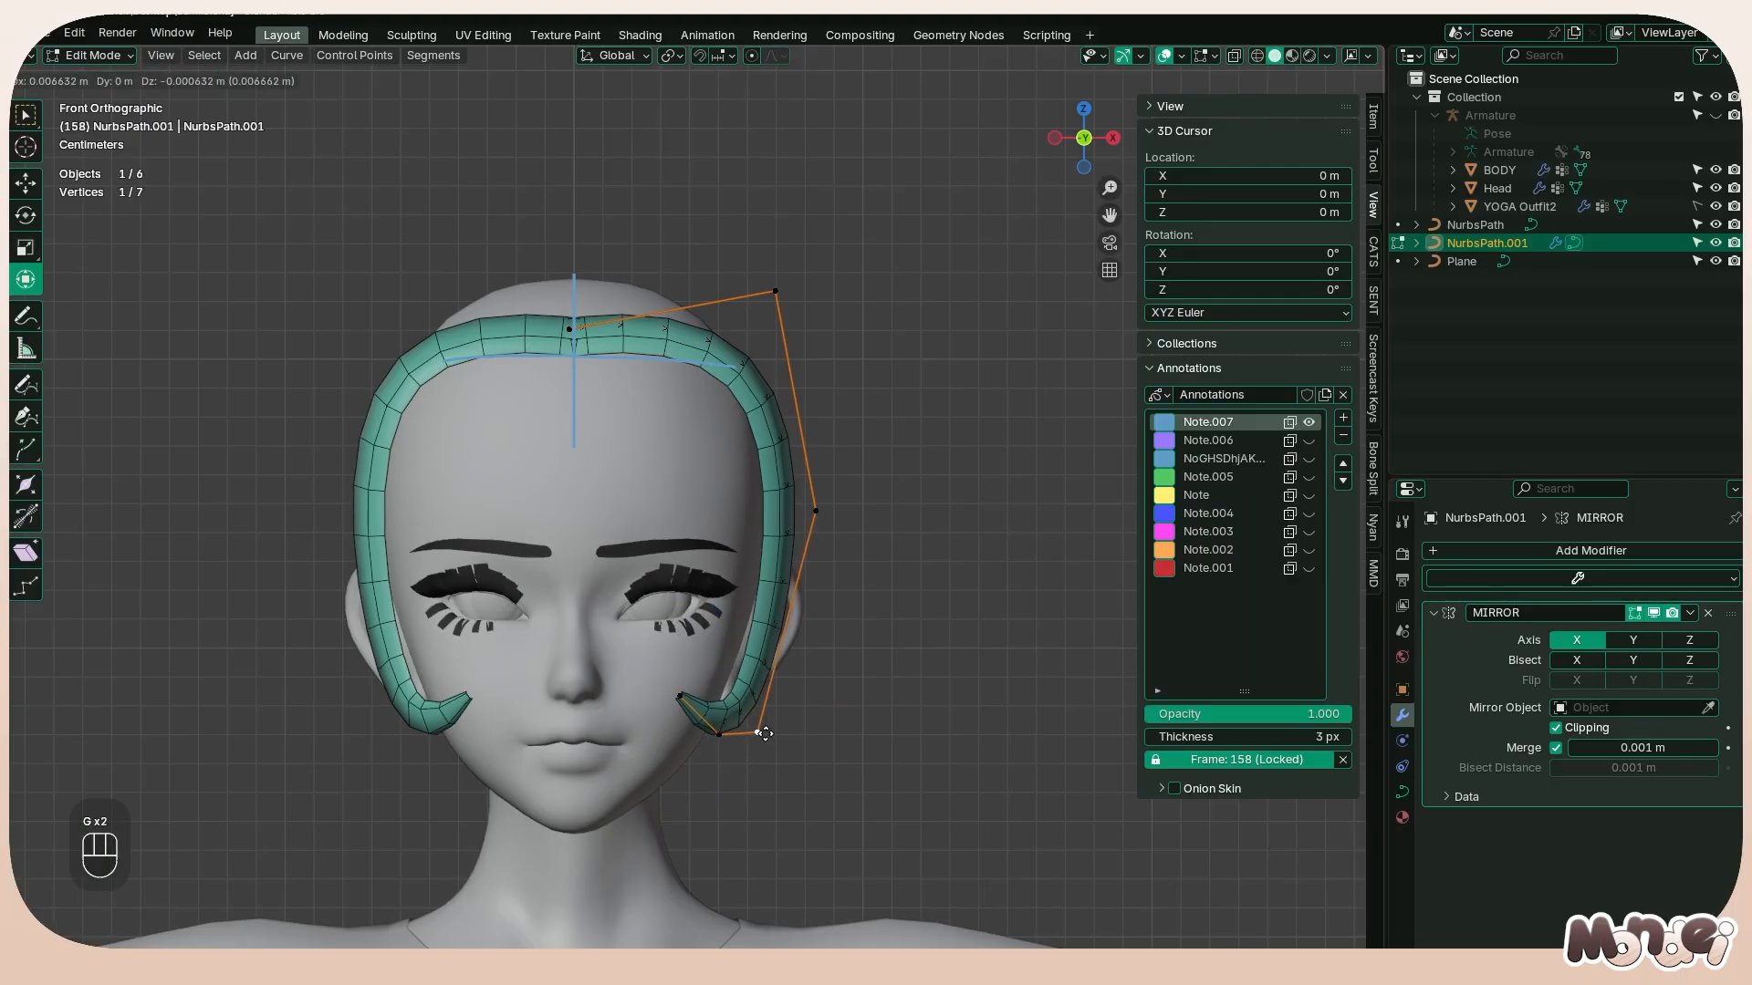
{"action": "left_click", "coordinate": [757, 736]}
Lower the strand's upper side point and lift the second centerline point slightly above the parting
{"action": "left_click", "coordinate": [777, 318]}
{"action": "key", "text": "g"}
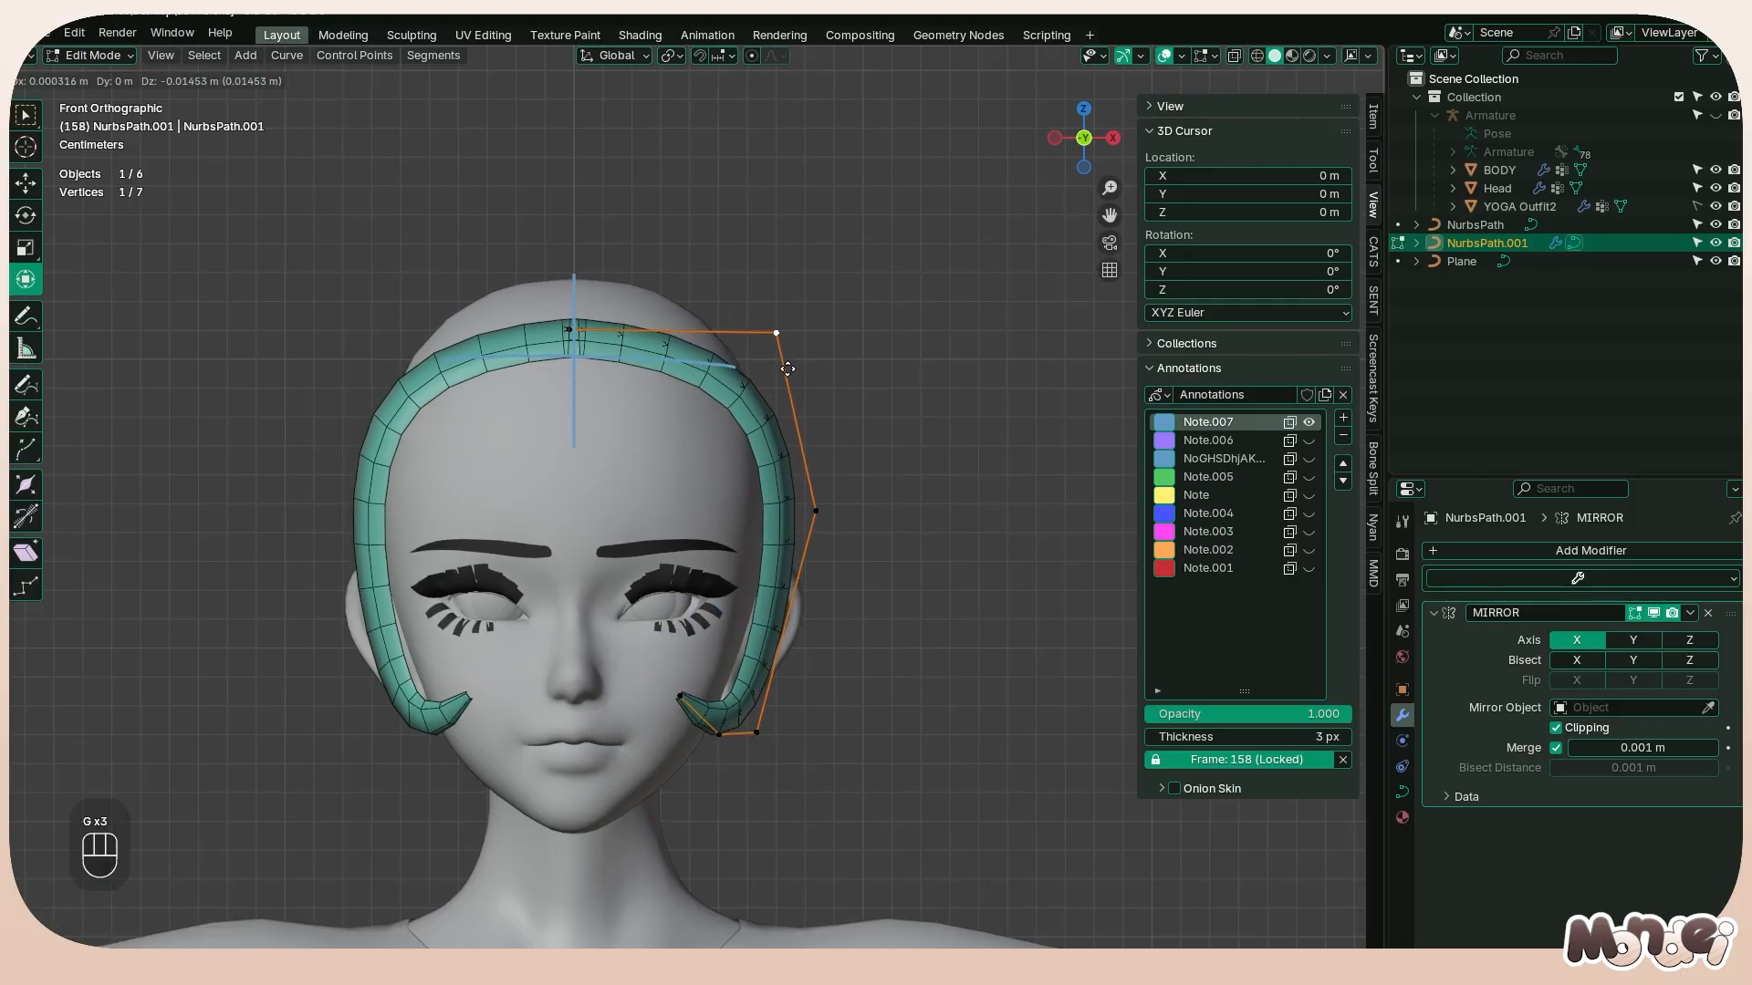
{"action": "left_click", "coordinate": [775, 353]}
{"action": "left_click", "coordinate": [611, 345]}
{"action": "left_click_drag", "start_coordinate": [676, 326], "coordinate": [683, 325]}
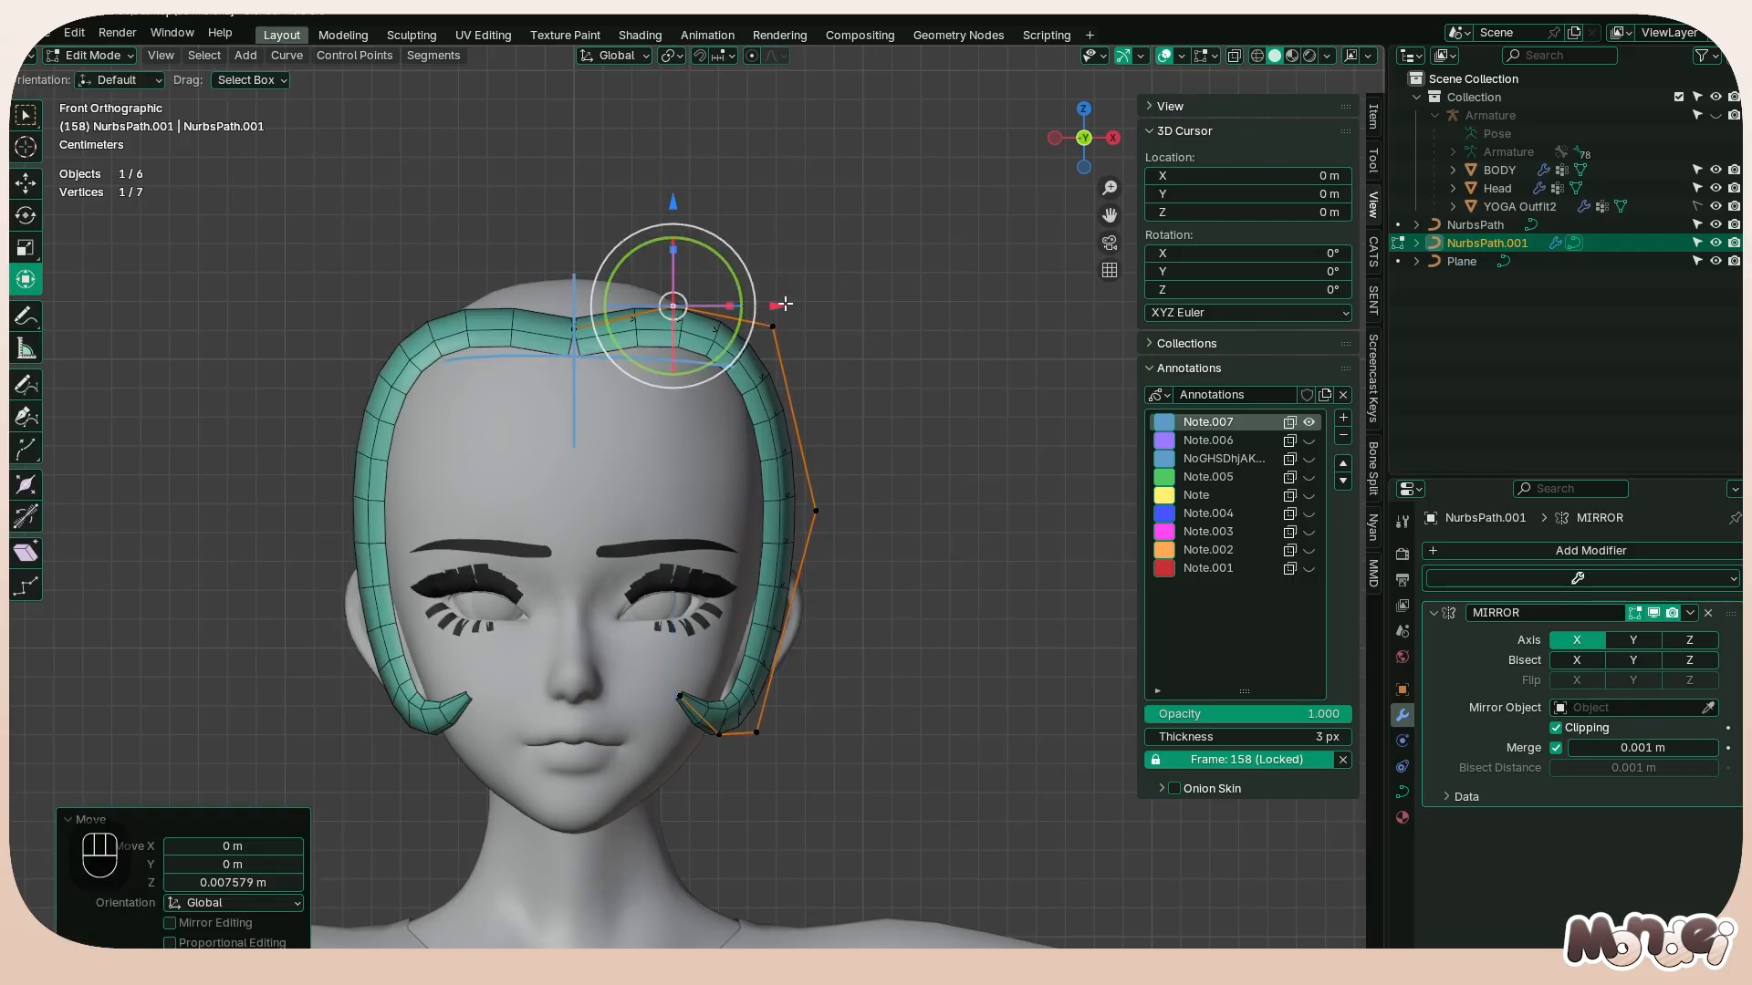
{"action": "left_click_drag", "start_coordinate": [782, 305], "coordinate": [697, 307]}
Lower the strand's center end point about 0.009 m and move the point above it about 0.003 m toward the centerline
{"action": "left_click", "coordinate": [562, 338]}
{"action": "left_click_drag", "start_coordinate": [575, 224], "coordinate": [574, 250]}
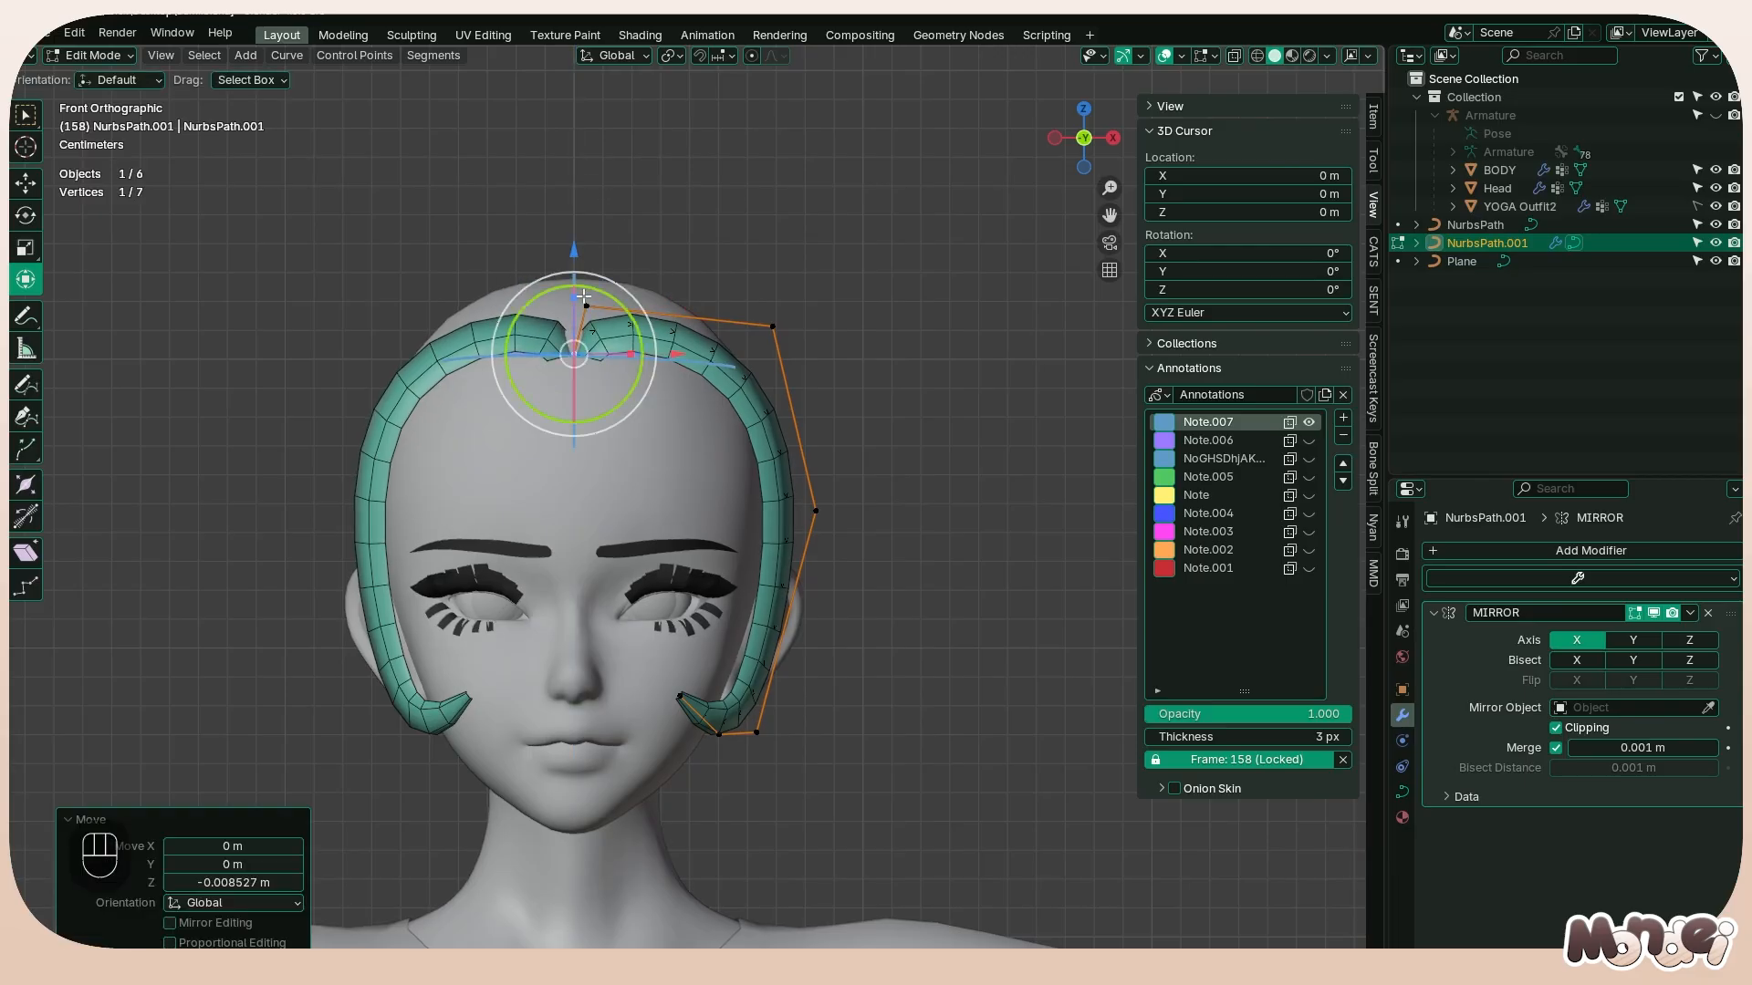
{"action": "left_click", "coordinate": [585, 306]}
{"action": "left_click_drag", "start_coordinate": [685, 304], "coordinate": [693, 303]}
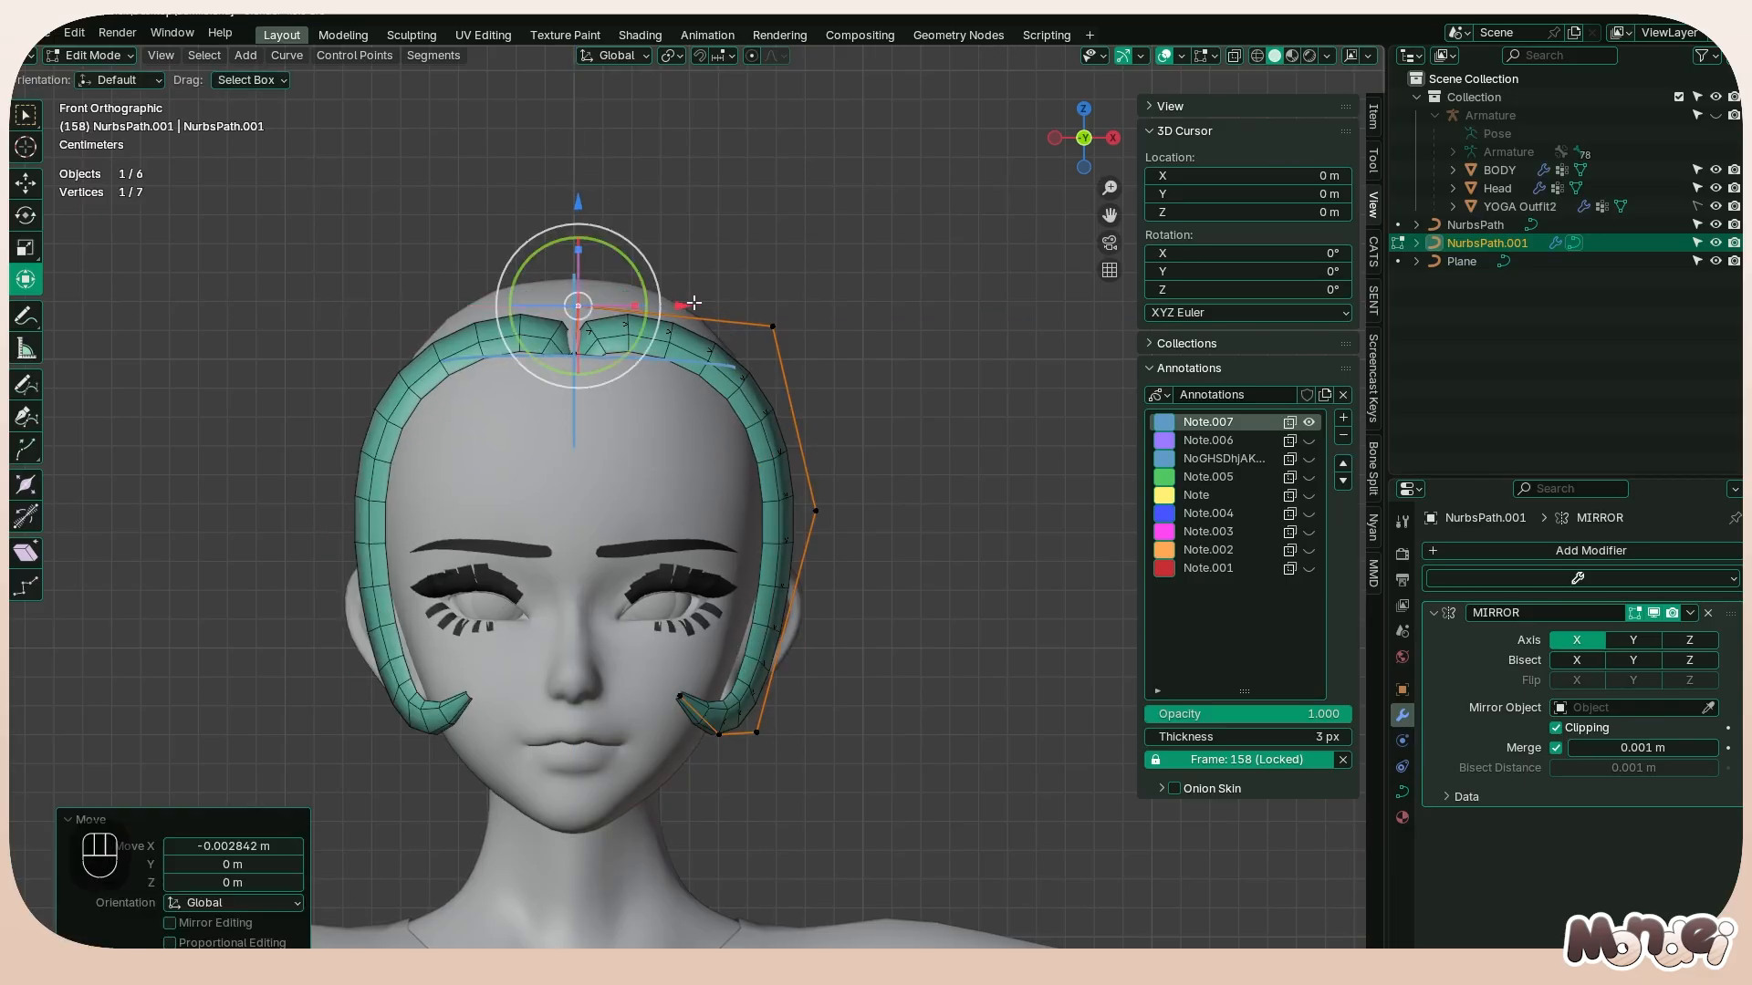
Clear the tilt on all of the strand's points
{"action": "key", "text": "a"}
{"action": "key", "text": "alt+t"}
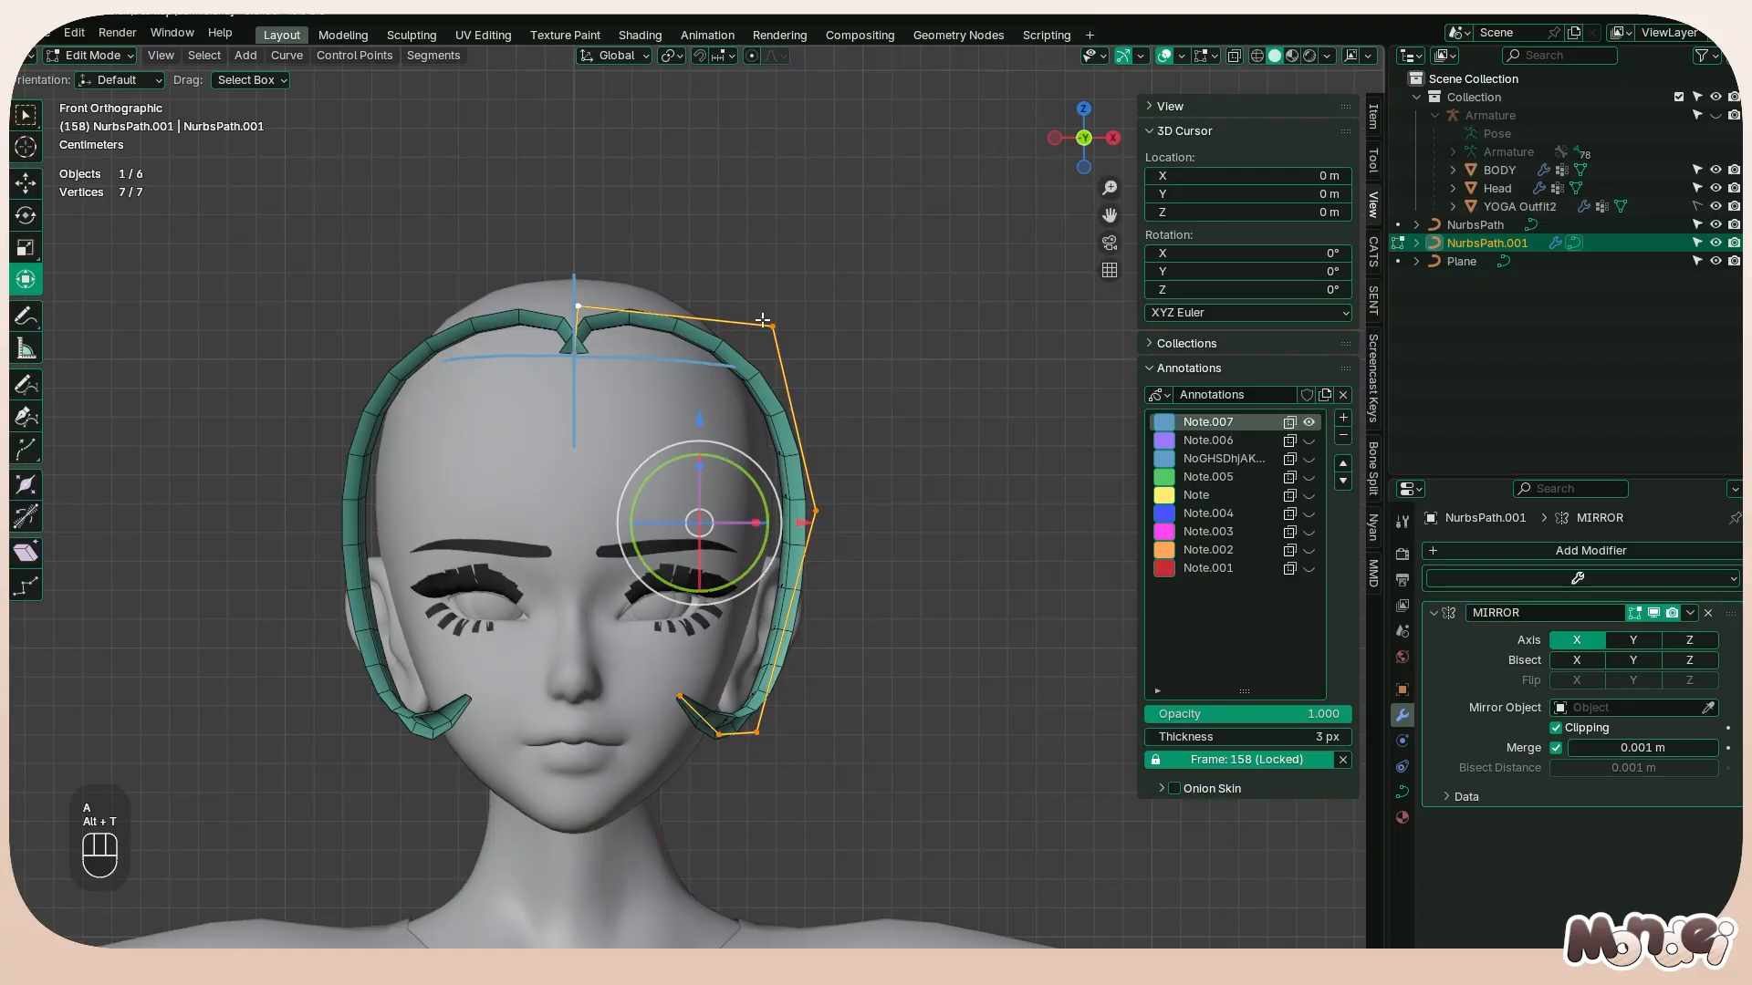
{"action": "key", "text": "Tab"}
{"action": "middle_click_drag", "start_coordinate": [805, 312], "coordinate": [757, 426]}
{"action": "key", "text": "Tab"}
Tilt all of the strand's points by 180°, and by a further 25.1°
{"action": "key", "text": "ctrl+t"}
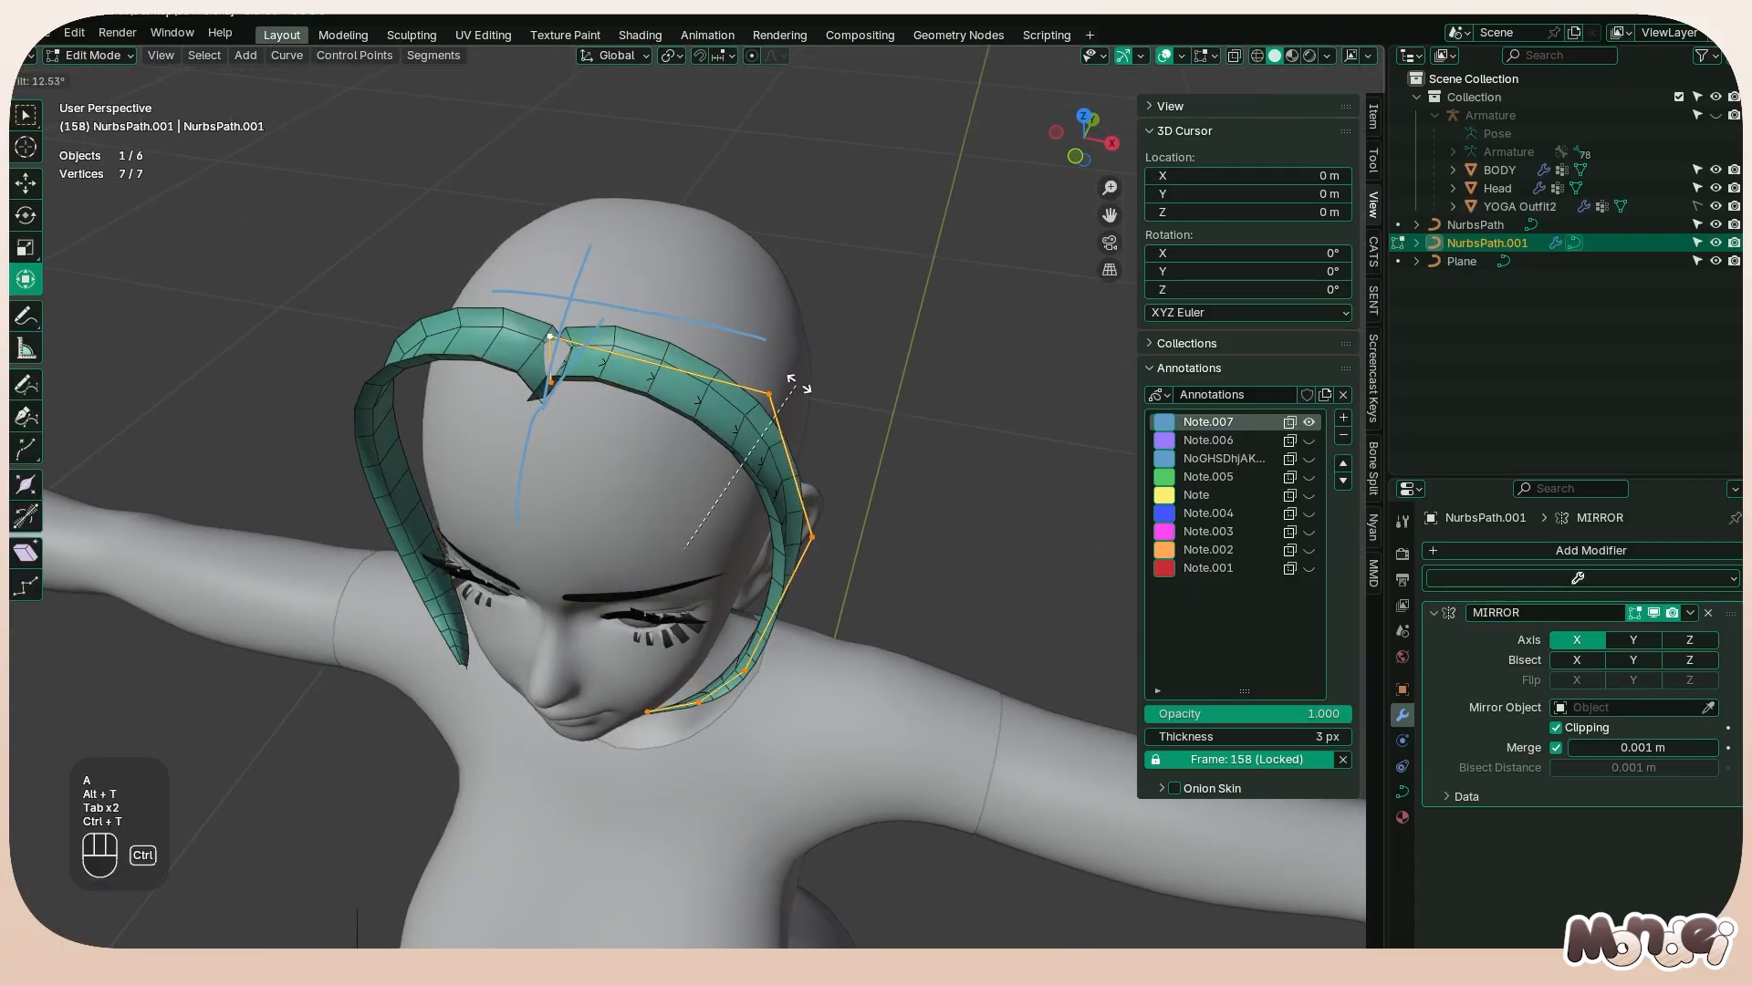
{"action": "type", "text": "180"}
{"action": "left_click", "coordinate": [730, 274]}
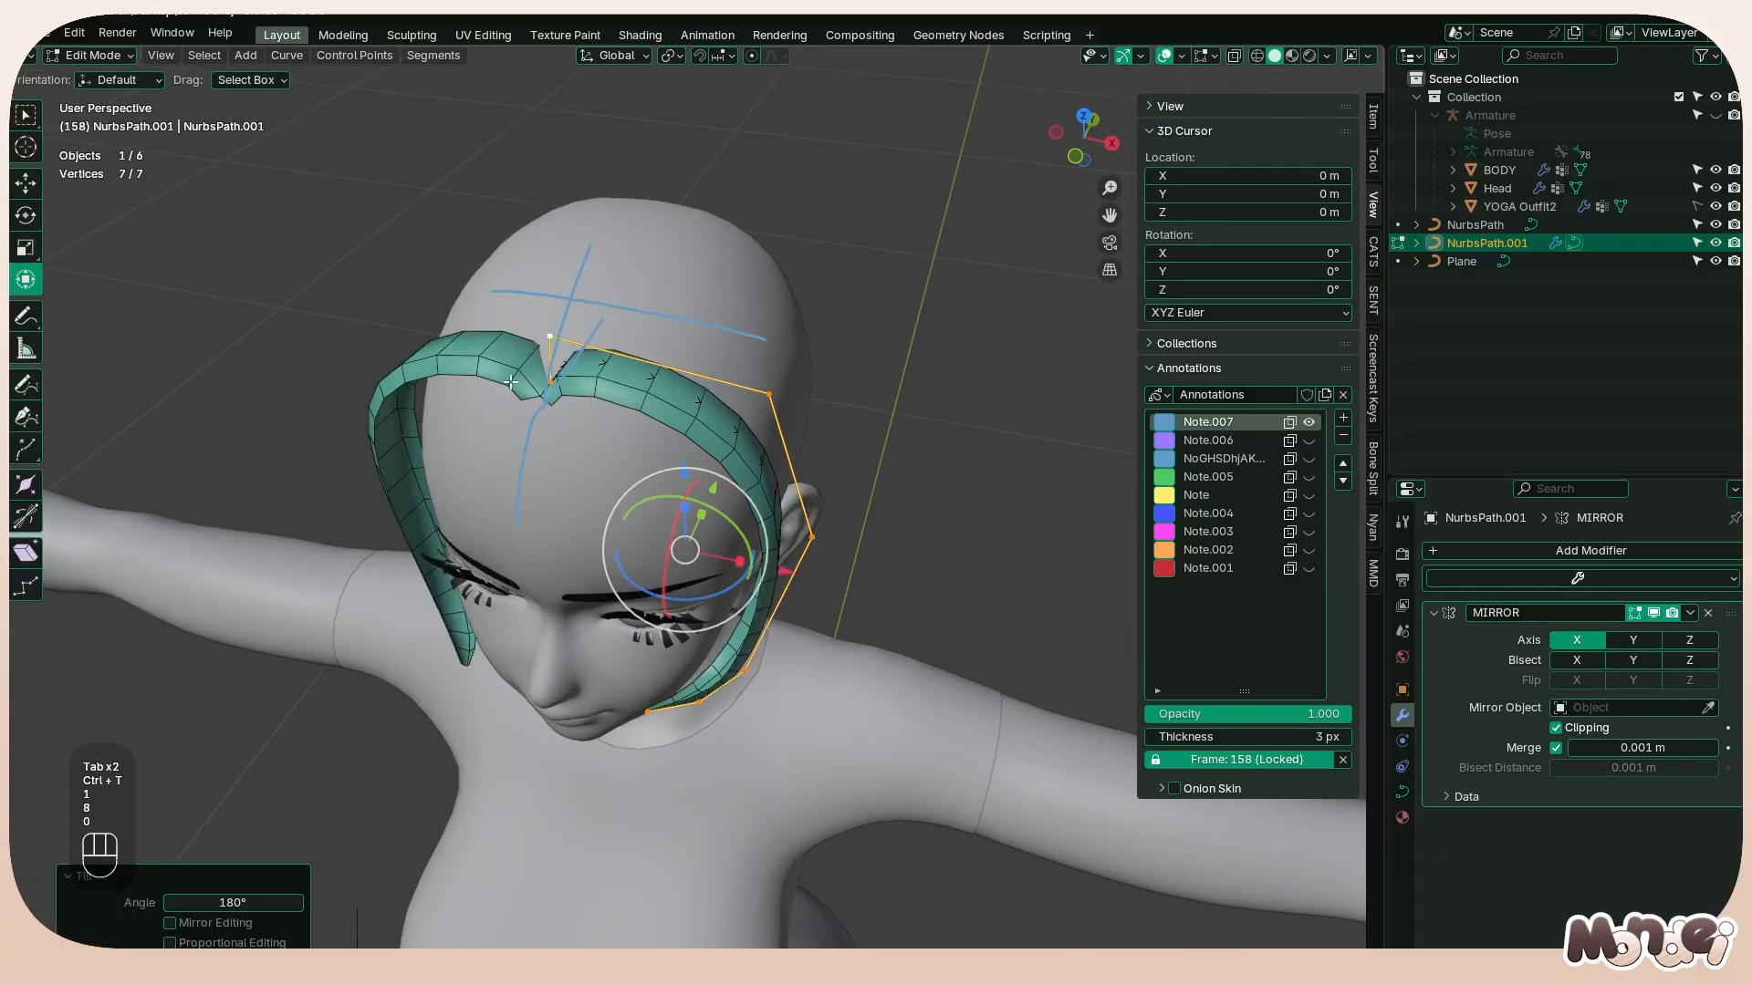
{"action": "key", "text": "ctrl+t"}
{"action": "left_click", "coordinate": [775, 350]}
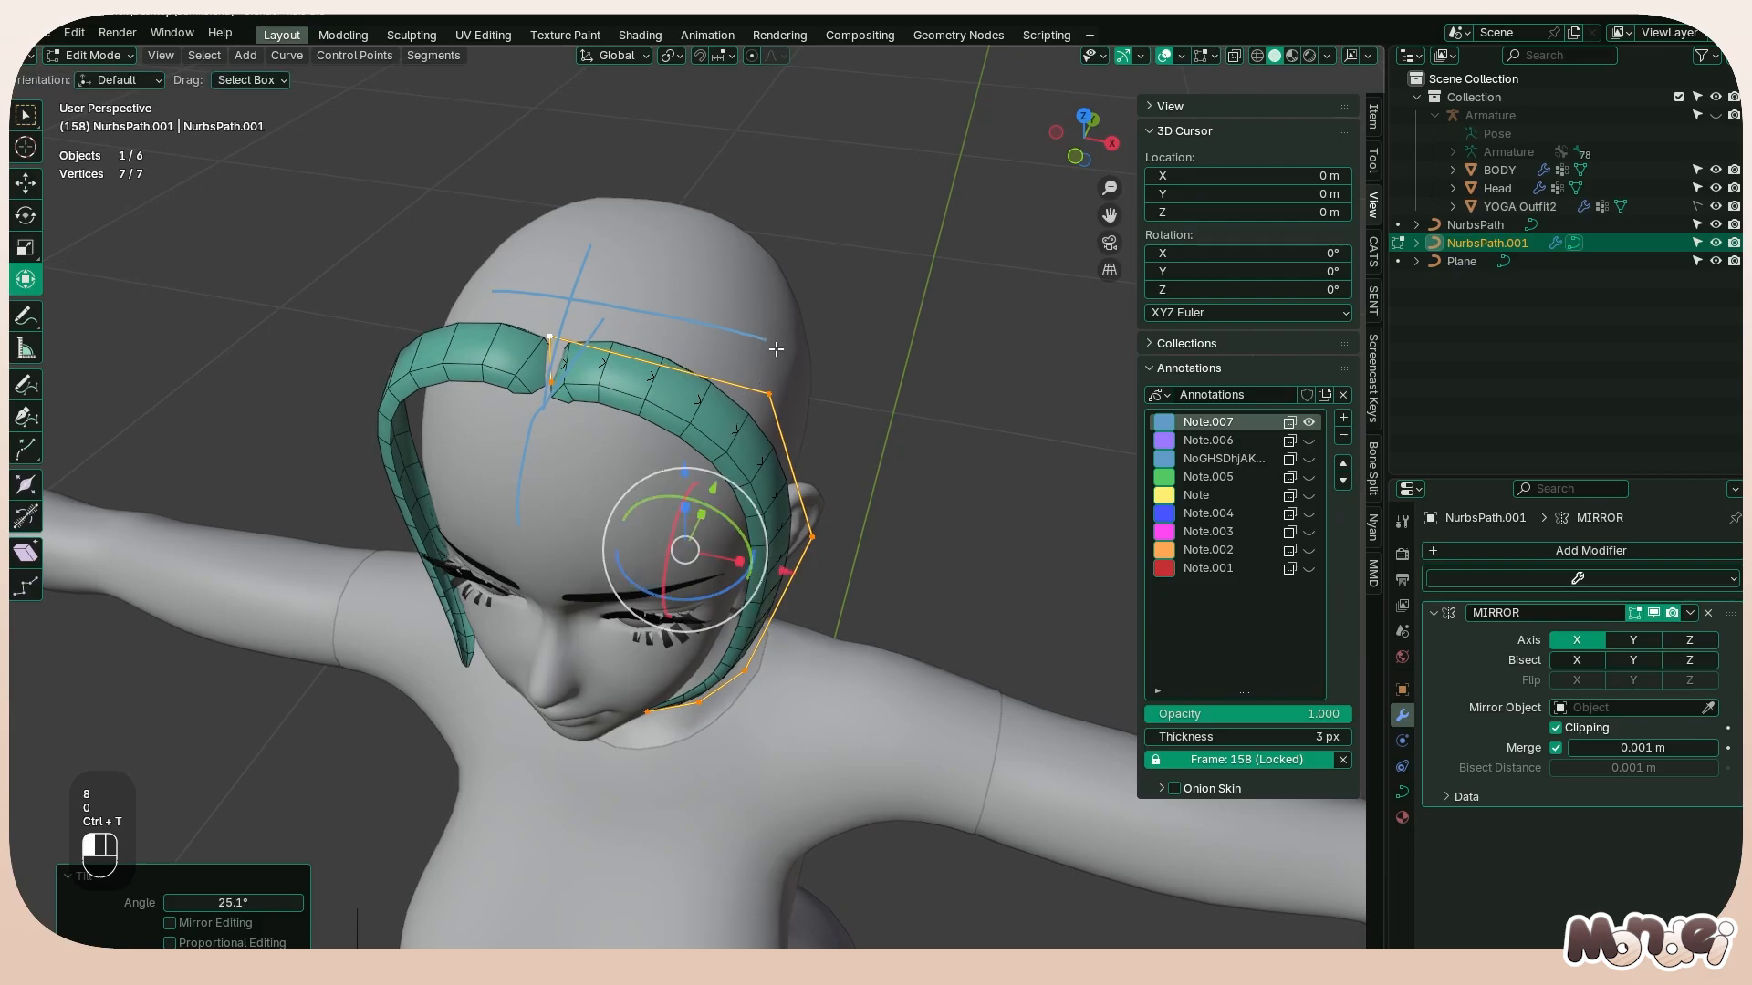
Move the strand's two center points about 0.002 m along X and turn off Clipping for the Mirror modifier
{"action": "left_click", "coordinate": [548, 383]}
{"action": "left_click", "coordinate": [548, 340], "text": "shift"}
{"action": "left_click_drag", "start_coordinate": [661, 386], "coordinate": [664, 387]}
{"action": "right_click", "coordinate": [1633, 709]}
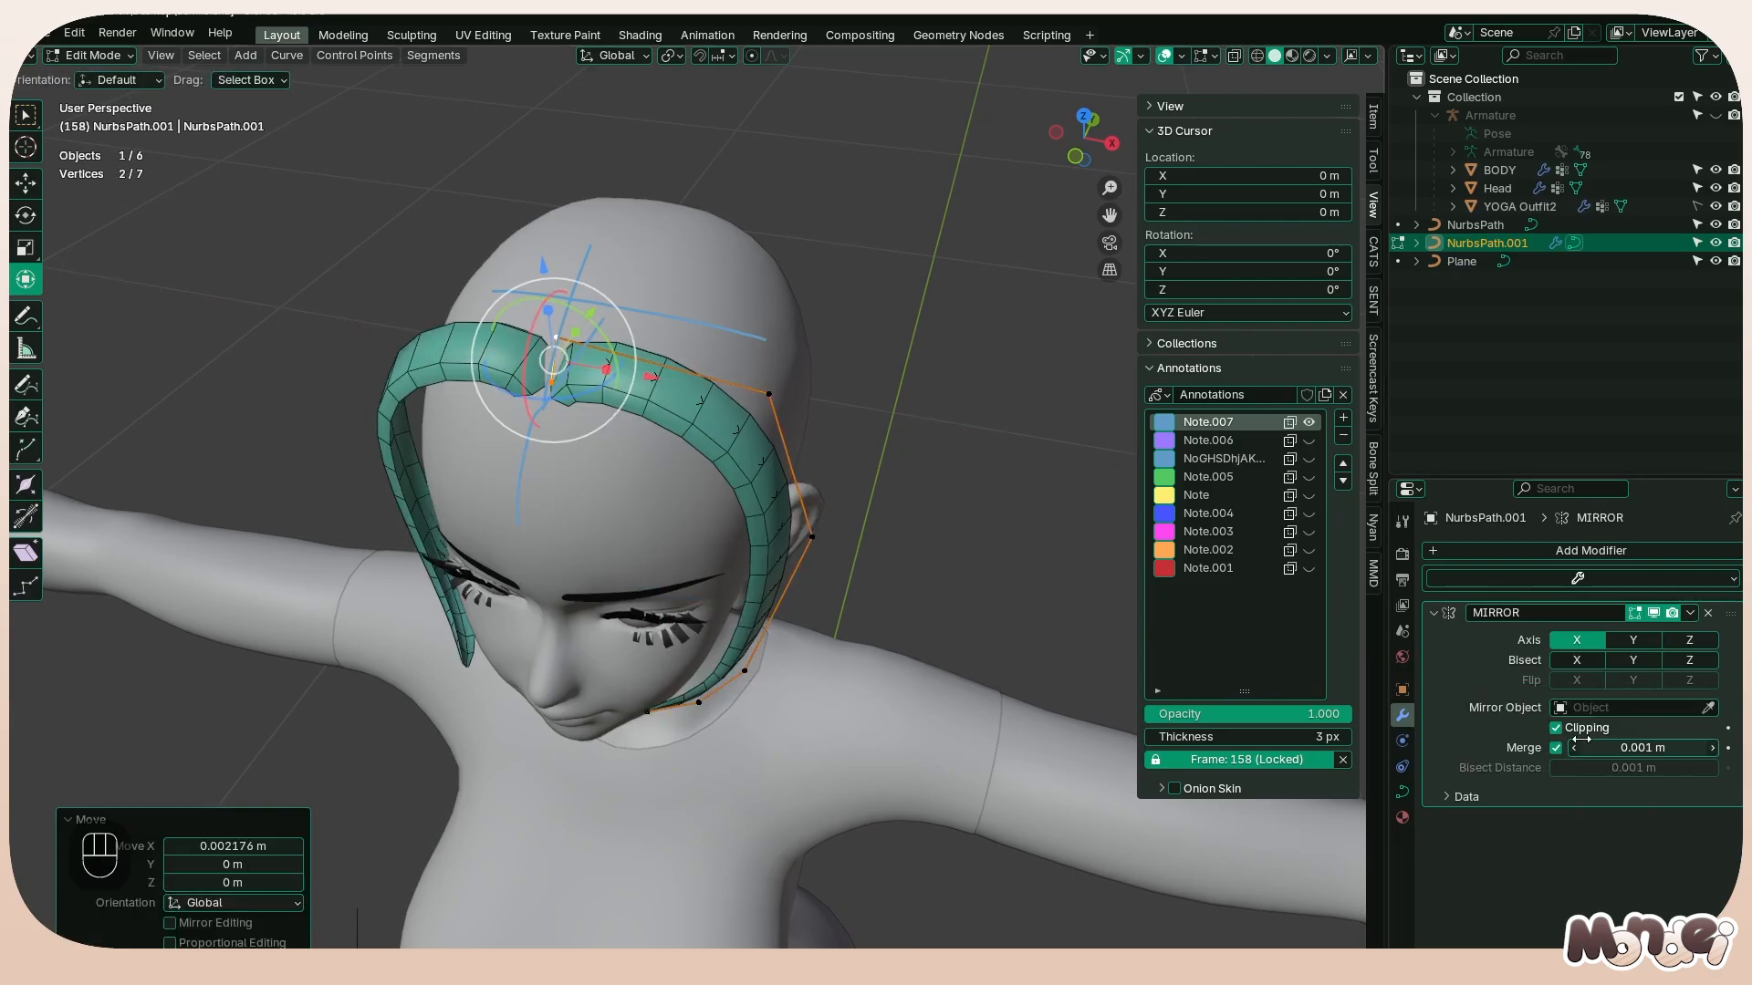
{"action": "left_click", "coordinate": [1581, 729]}
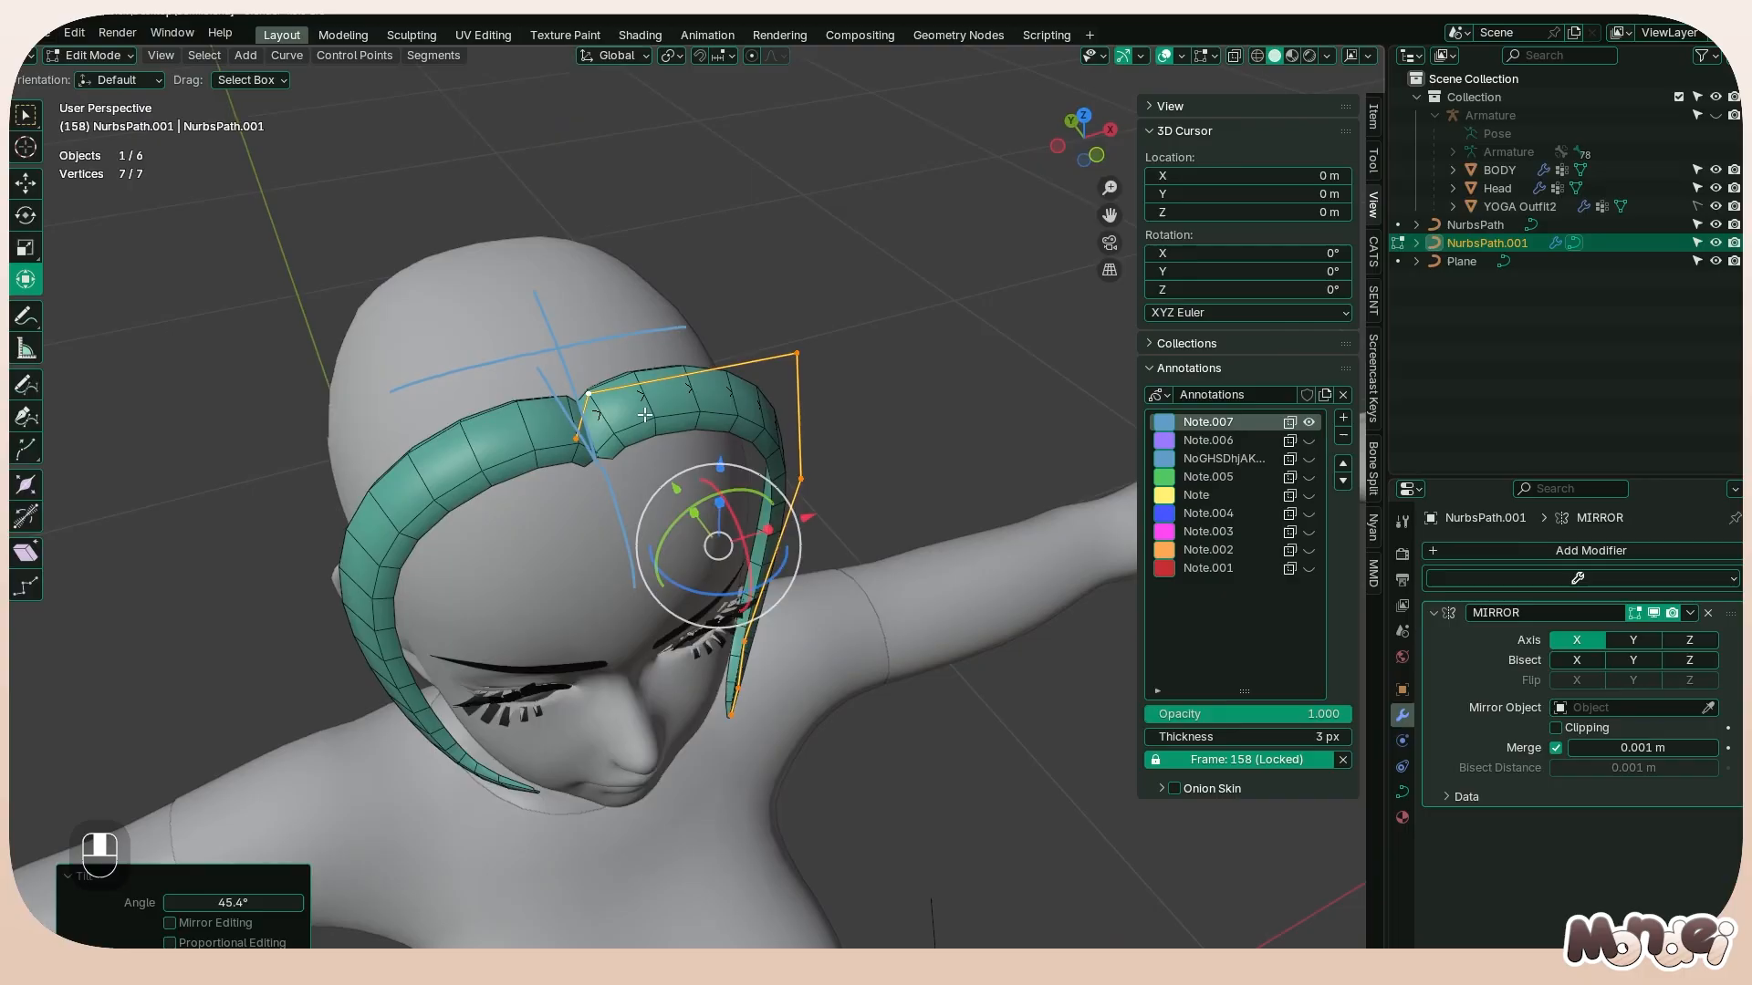
{"action": "middle_click_drag", "start_coordinate": [573, 429], "coordinate": [497, 301]}
{"action": "key", "text": "Tab"}
{"action": "key", "text": "Tab"}
Reposition the strand's center end point at the parting, undoing the misplaced moves
{"action": "left_click", "coordinate": [573, 381]}
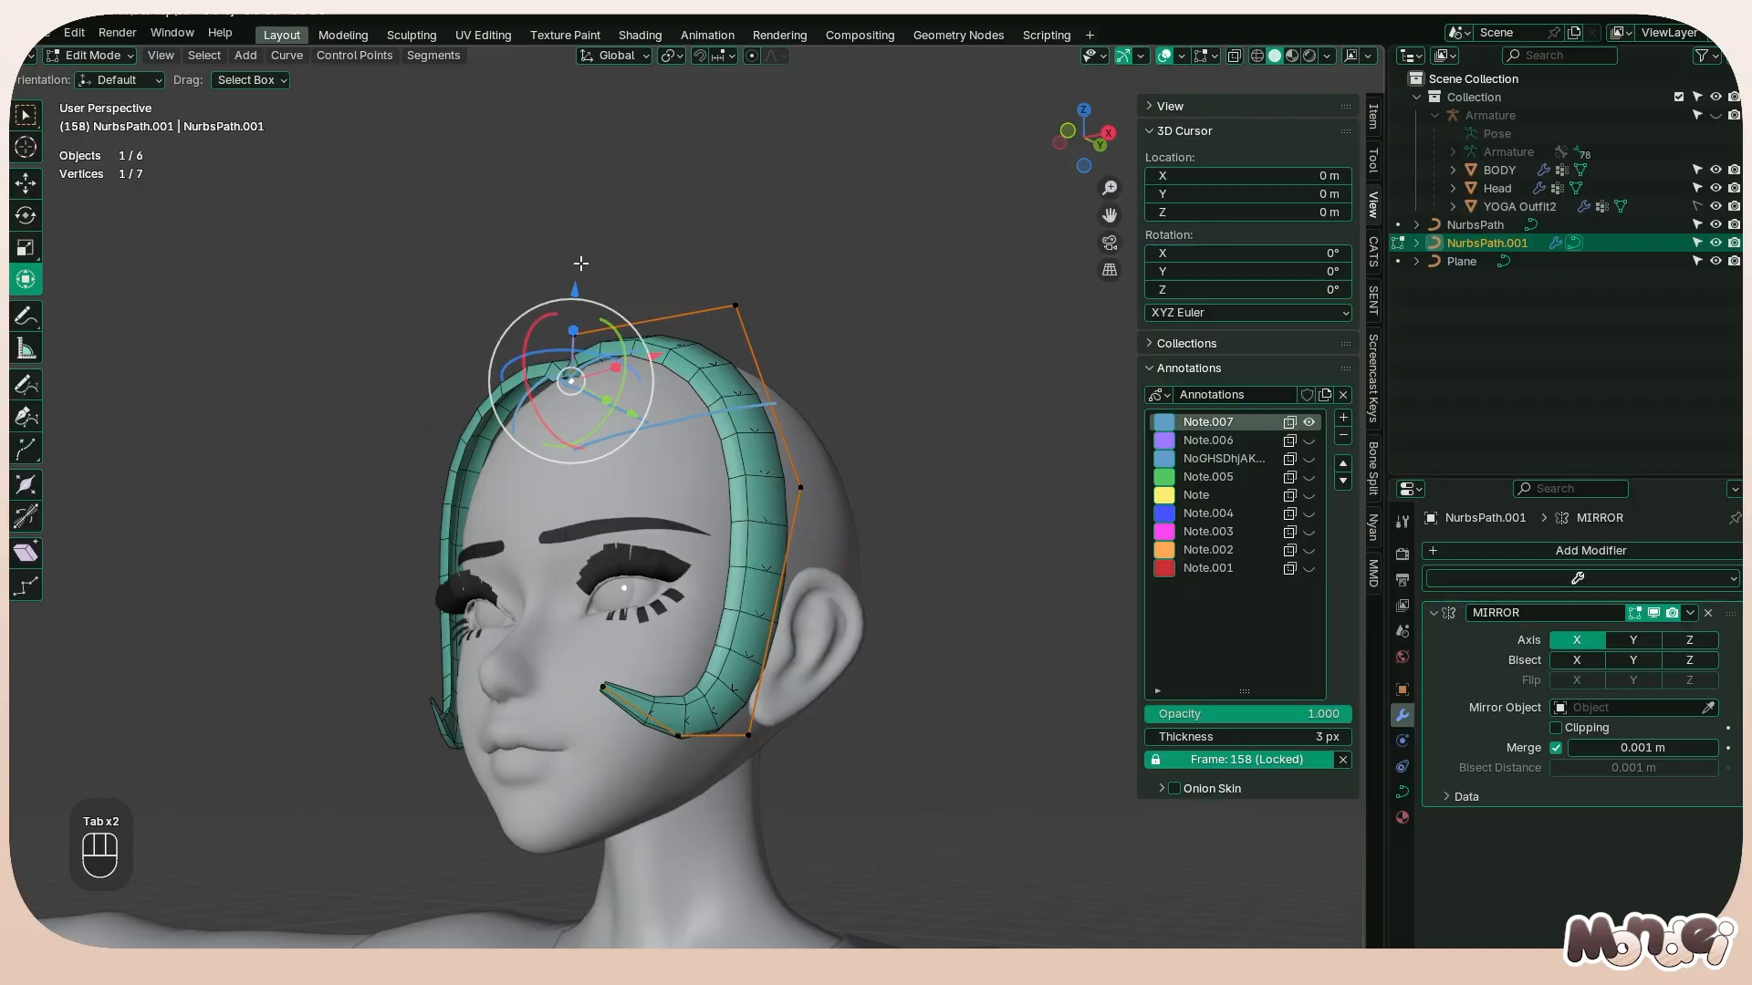
{"action": "left_click_drag", "start_coordinate": [579, 288], "coordinate": [638, 344]}
{"action": "key", "text": "ctrl+z"}
{"action": "left_click", "coordinate": [574, 335]}
{"action": "key", "text": "ctrl+z"}
{"action": "left_click", "coordinate": [570, 400], "text": "shift"}
{"action": "middle_click_drag", "start_coordinate": [638, 344], "coordinate": [783, 420]}
{"action": "middle_click_drag", "start_coordinate": [629, 387], "coordinate": [577, 234]}
Try to tilt the strand at its center end point
{"action": "left_click", "coordinate": [633, 370]}
{"action": "key", "text": "ctrl+t"}
{"action": "left_click", "coordinate": [712, 392]}
{"action": "key", "text": "ctrl+z"}
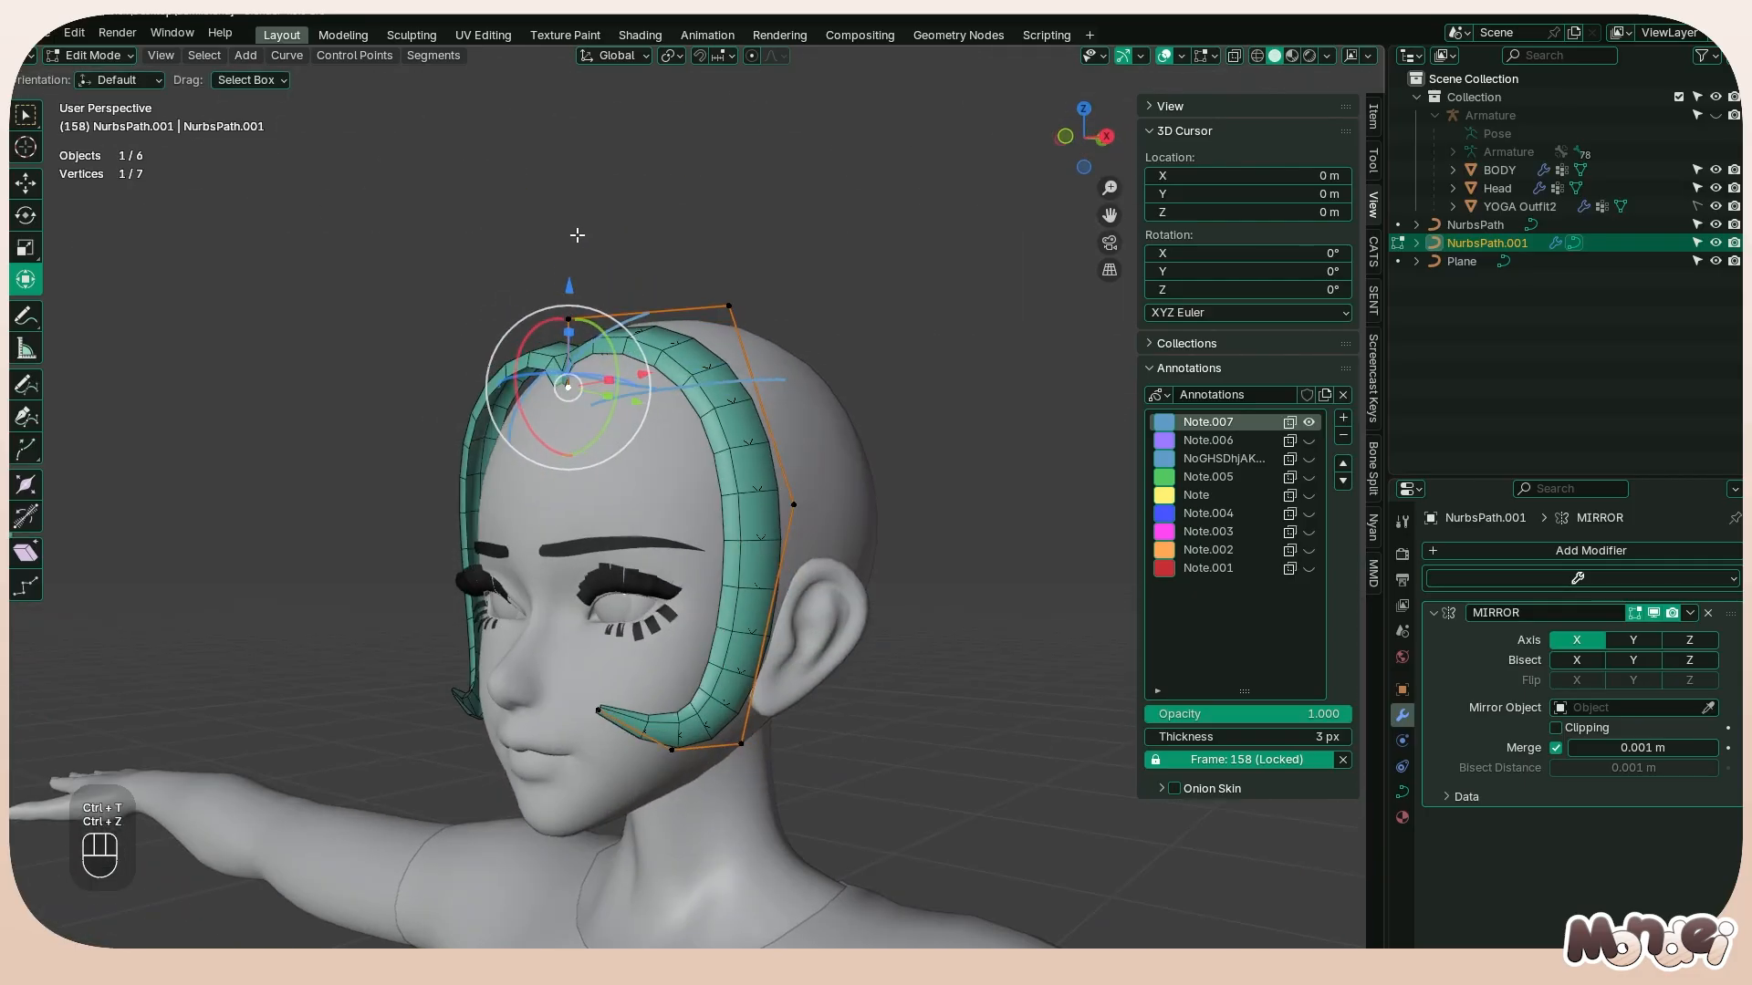
Move the strand's upper center point about 0.003 m forward along Y and adjust the tilt of both center points
{"action": "left_click", "coordinate": [560, 319]}
{"action": "left_click_drag", "start_coordinate": [633, 338], "coordinate": [709, 330]}
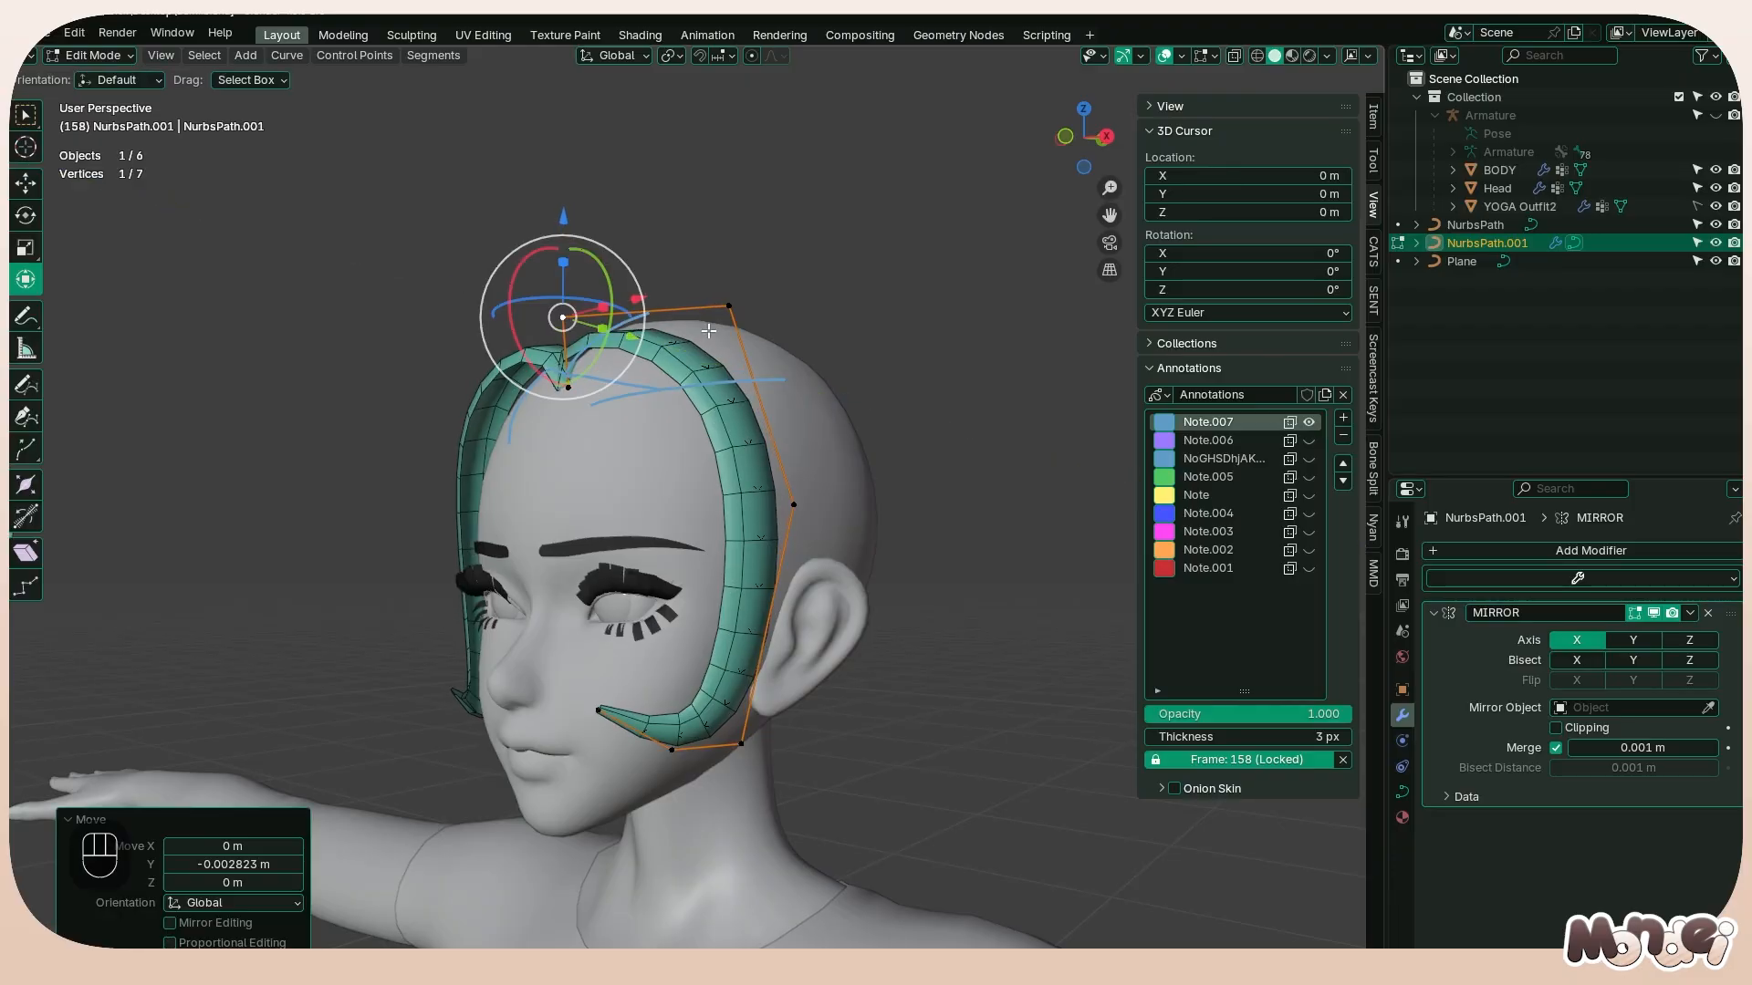
{"action": "key", "text": "ctrl+t"}
{"action": "left_click", "coordinate": [719, 388]}
{"action": "left_click", "coordinate": [567, 388]}
{"action": "key", "text": "ctrl+t"}
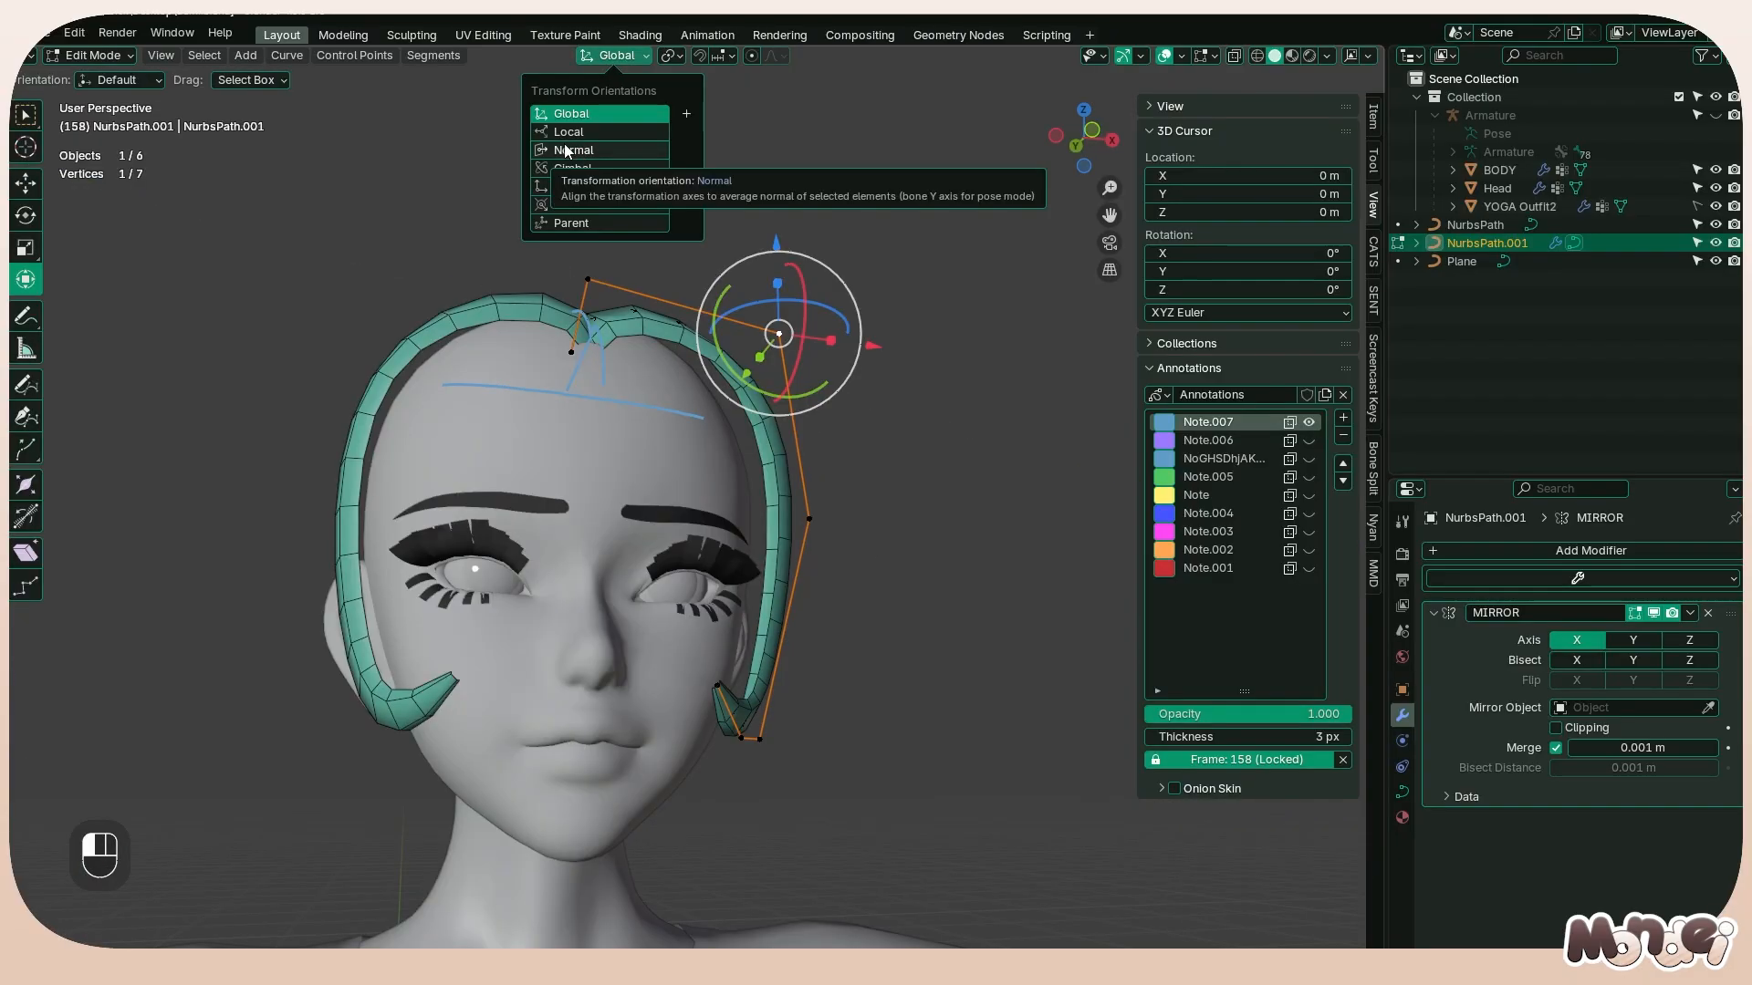
Set the transform orientation to Normal and move the strand's upper side point -0.00936 m along Y, adjusting it along Z too
{"action": "left_click", "coordinate": [580, 153]}
{"action": "left_click_drag", "start_coordinate": [848, 278], "coordinate": [841, 295]}
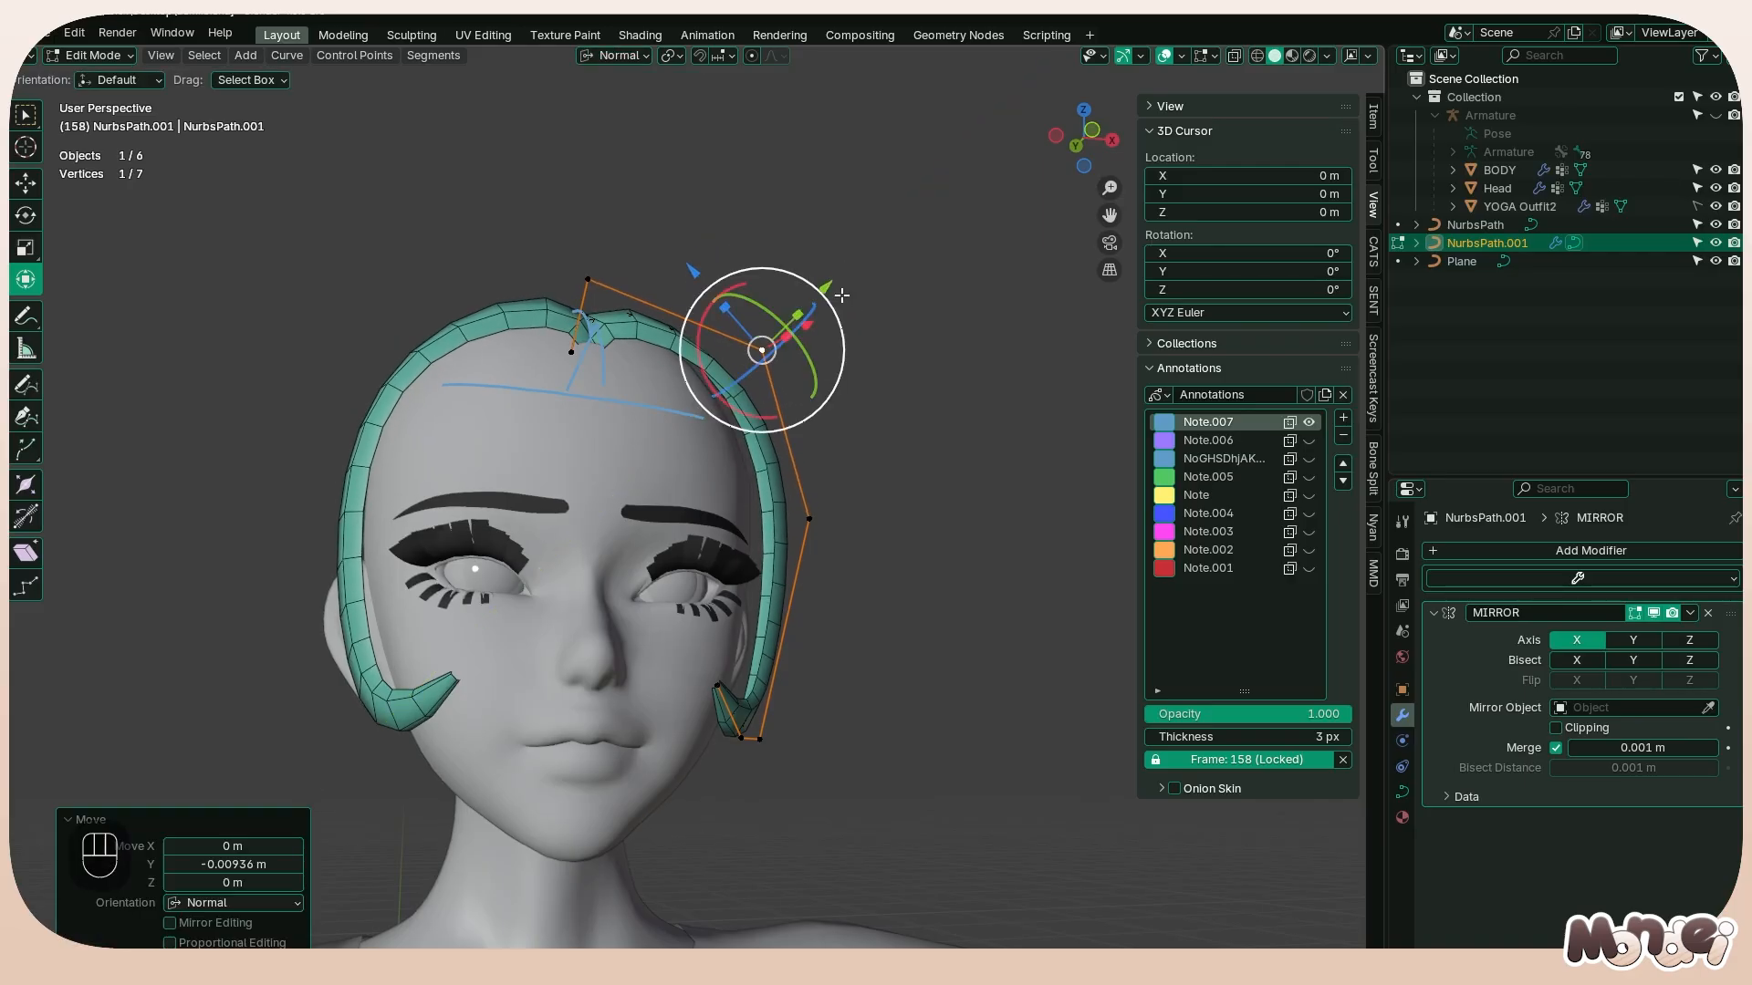
{"action": "left_click", "coordinate": [614, 55]}
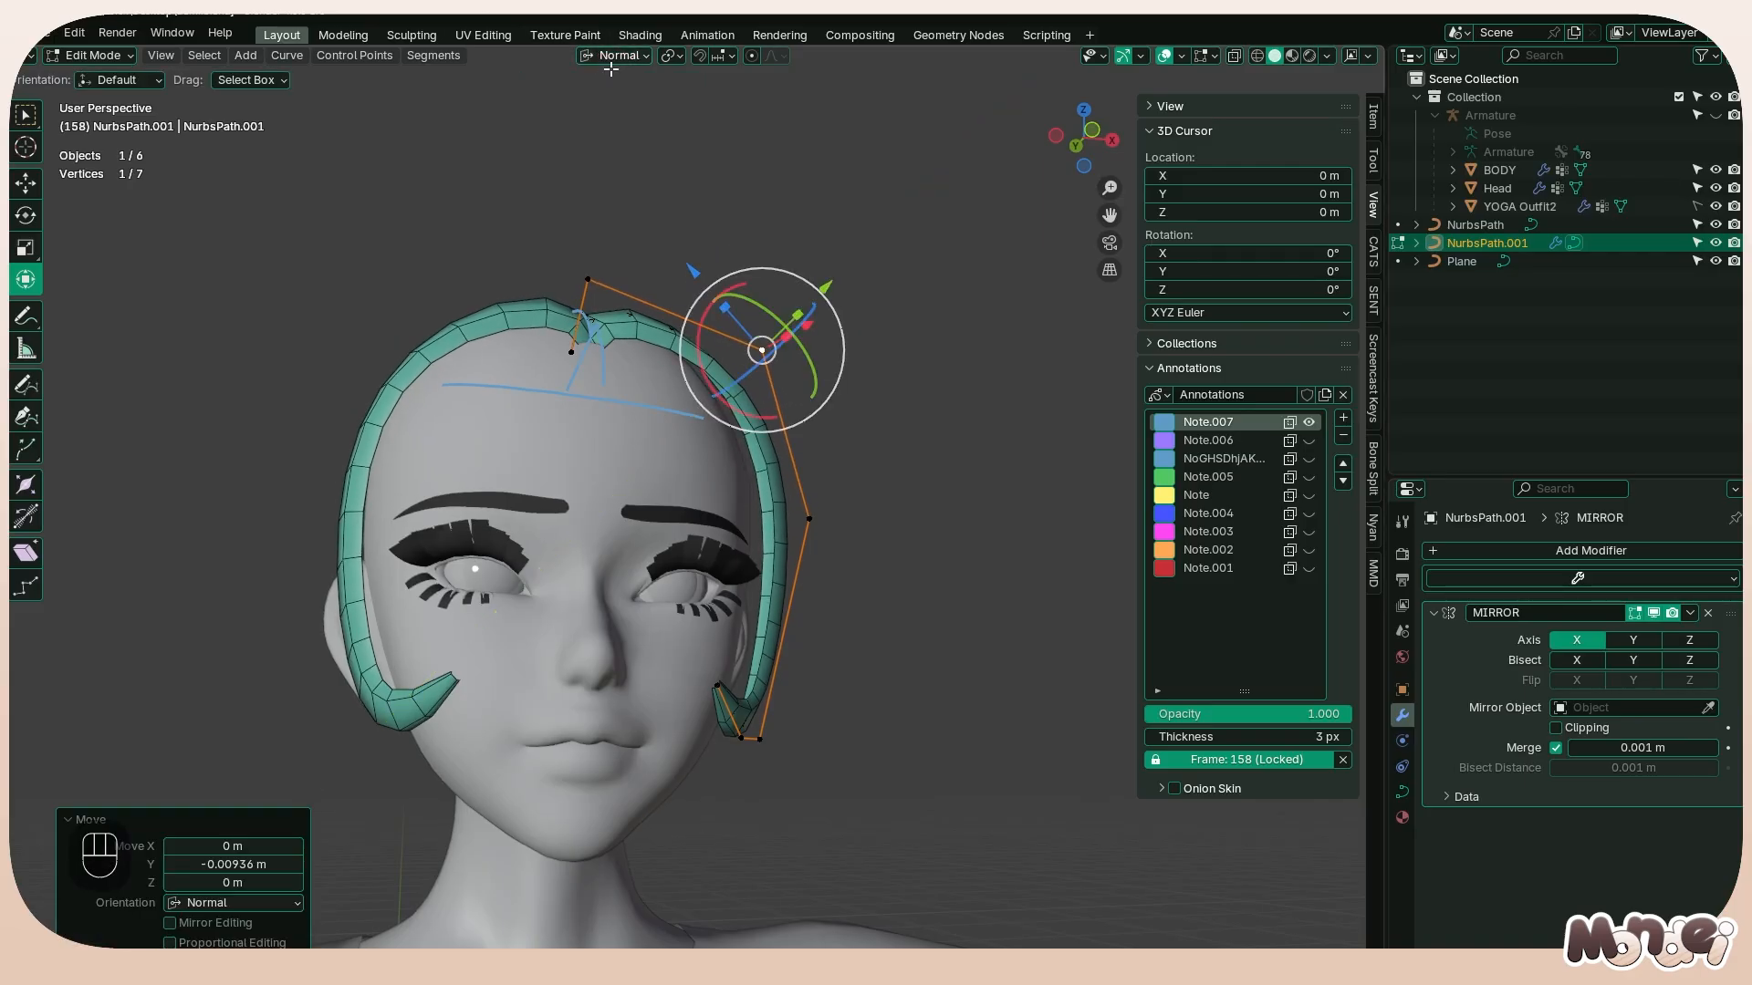
{"action": "left_click_drag", "start_coordinate": [692, 270], "coordinate": [671, 267]}
Move the strand's middle side point about 0.005 m inward along its normal Y axis and refine its position beside the temple
{"action": "left_click", "coordinate": [810, 519]}
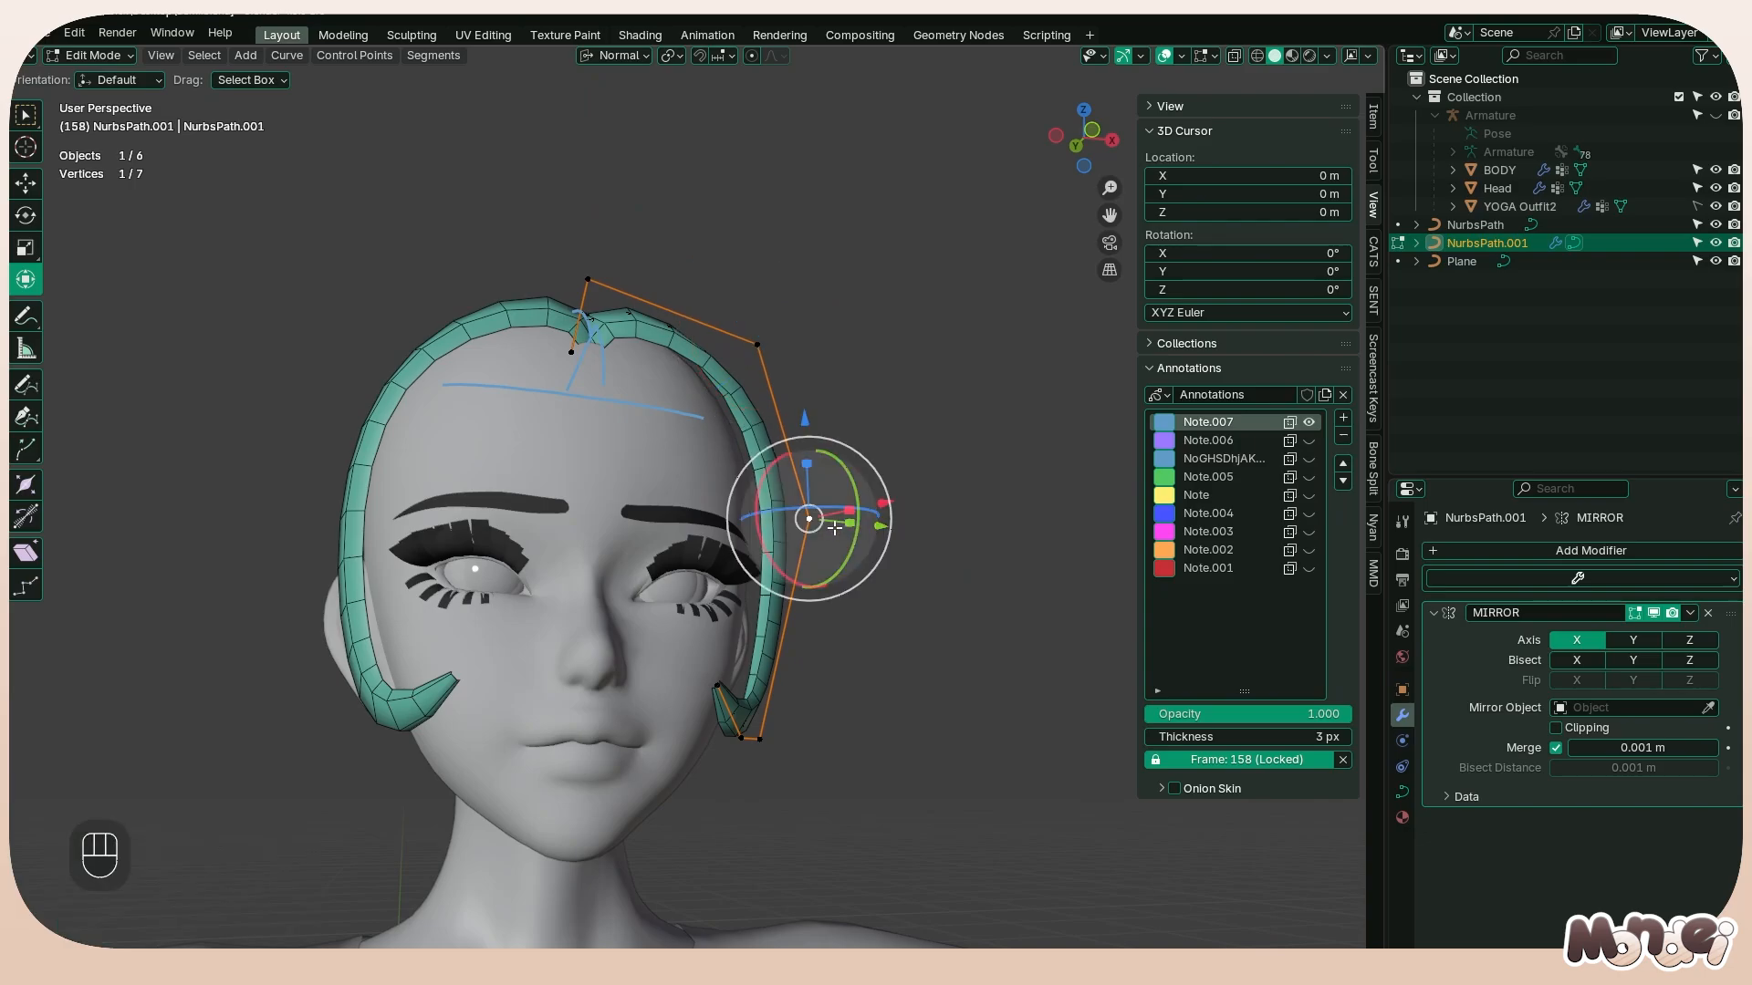
{"action": "middle_click_drag", "start_coordinate": [809, 518], "coordinate": [906, 506]}
{"action": "left_click_drag", "start_coordinate": [906, 506], "coordinate": [895, 501]}
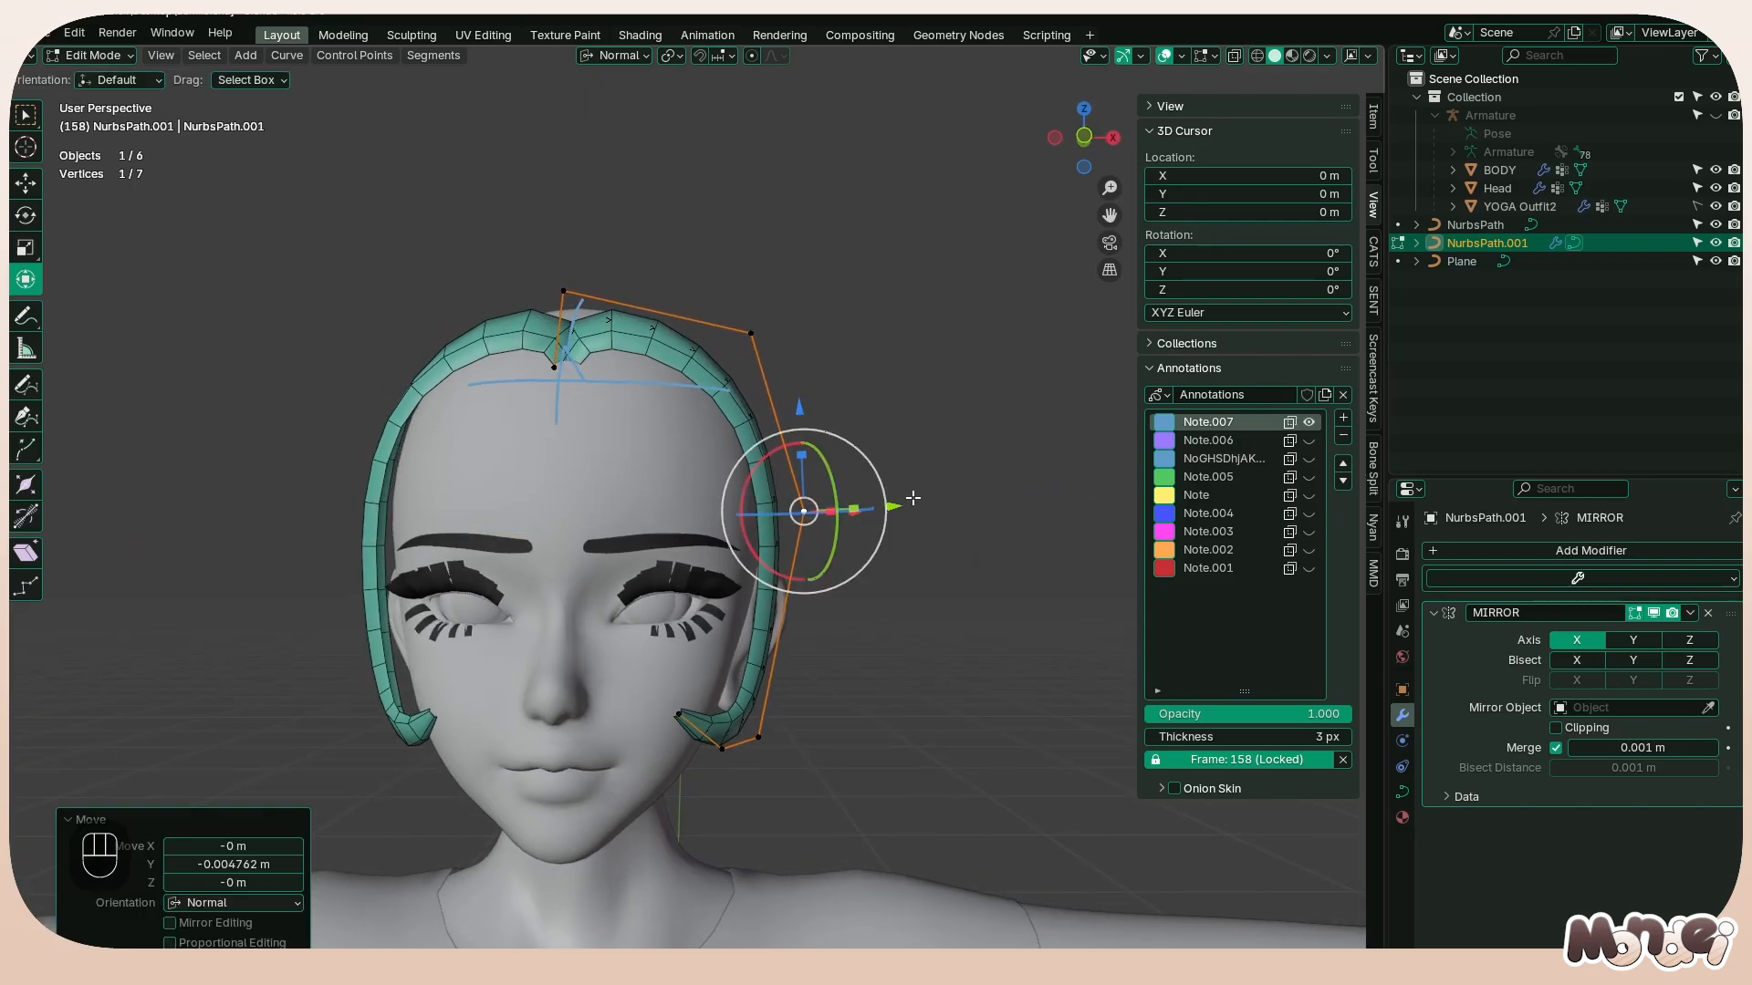
{"action": "middle_click_drag", "start_coordinate": [895, 501], "coordinate": [897, 497]}
{"action": "left_click_drag", "start_coordinate": [897, 498], "coordinate": [920, 501]}
{"action": "key", "text": "ctrl+z"}
{"action": "middle_click_drag", "start_coordinate": [803, 545], "coordinate": [877, 582]}
{"action": "mouse_move", "coordinate": [858, 541]}
{"action": "left_mouse_down"}
{"action": "mouse_move", "coordinate": [882, 555]}
{"action": "mouse_move", "coordinate": [861, 546]}
{"action": "left_mouse_up"}
Lower the strand's tip and the curl's bottom point beside the cheek in the side view
{"action": "middle_click_drag", "start_coordinate": [862, 545], "coordinate": [522, 642]}
{"action": "left_click", "coordinate": [610, 701]}
{"action": "key", "text": "g"}
{"action": "left_click", "coordinate": [514, 662]}
{"action": "left_click", "coordinate": [635, 721]}
{"action": "key", "text": "g"}
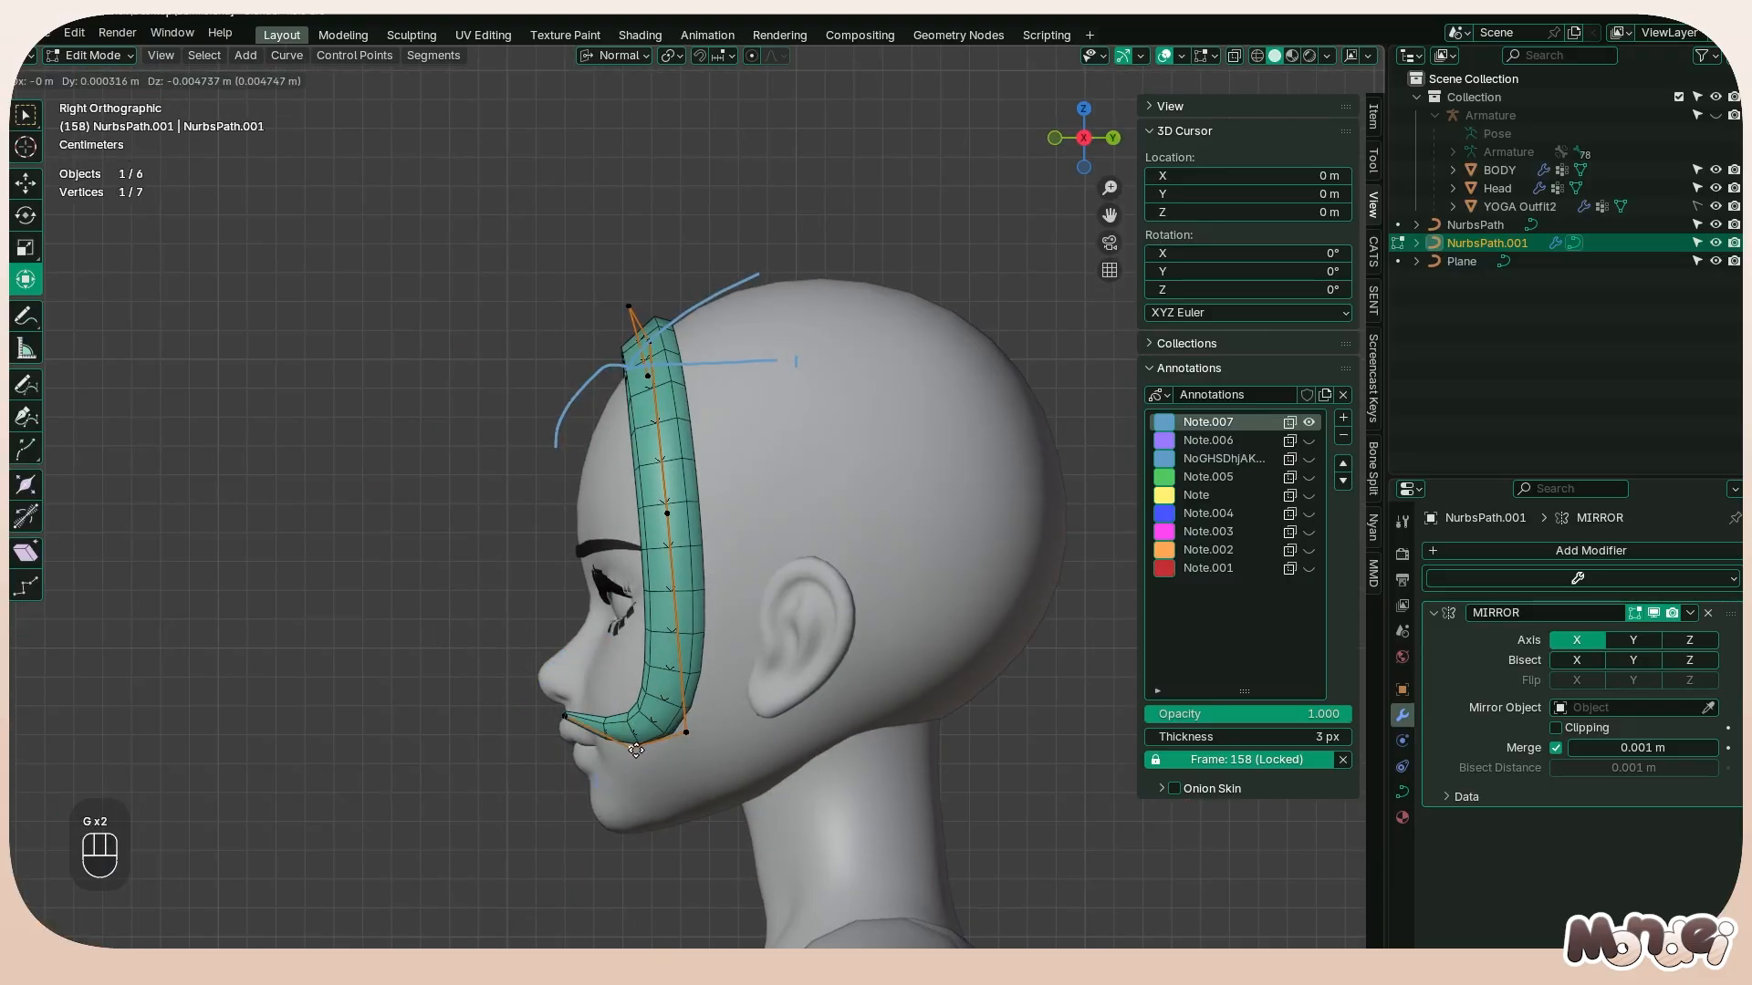
{"action": "left_click", "coordinate": [636, 735]}
Move the curl's rear corner point back toward the ear, and move the tip about 0.0025 m along Y and 0.0035 m along Z
{"action": "left_click", "coordinate": [700, 712]}
{"action": "key", "text": "g"}
{"action": "left_click", "coordinate": [738, 701]}
{"action": "left_click", "coordinate": [565, 716]}
{"action": "key", "text": "g"}
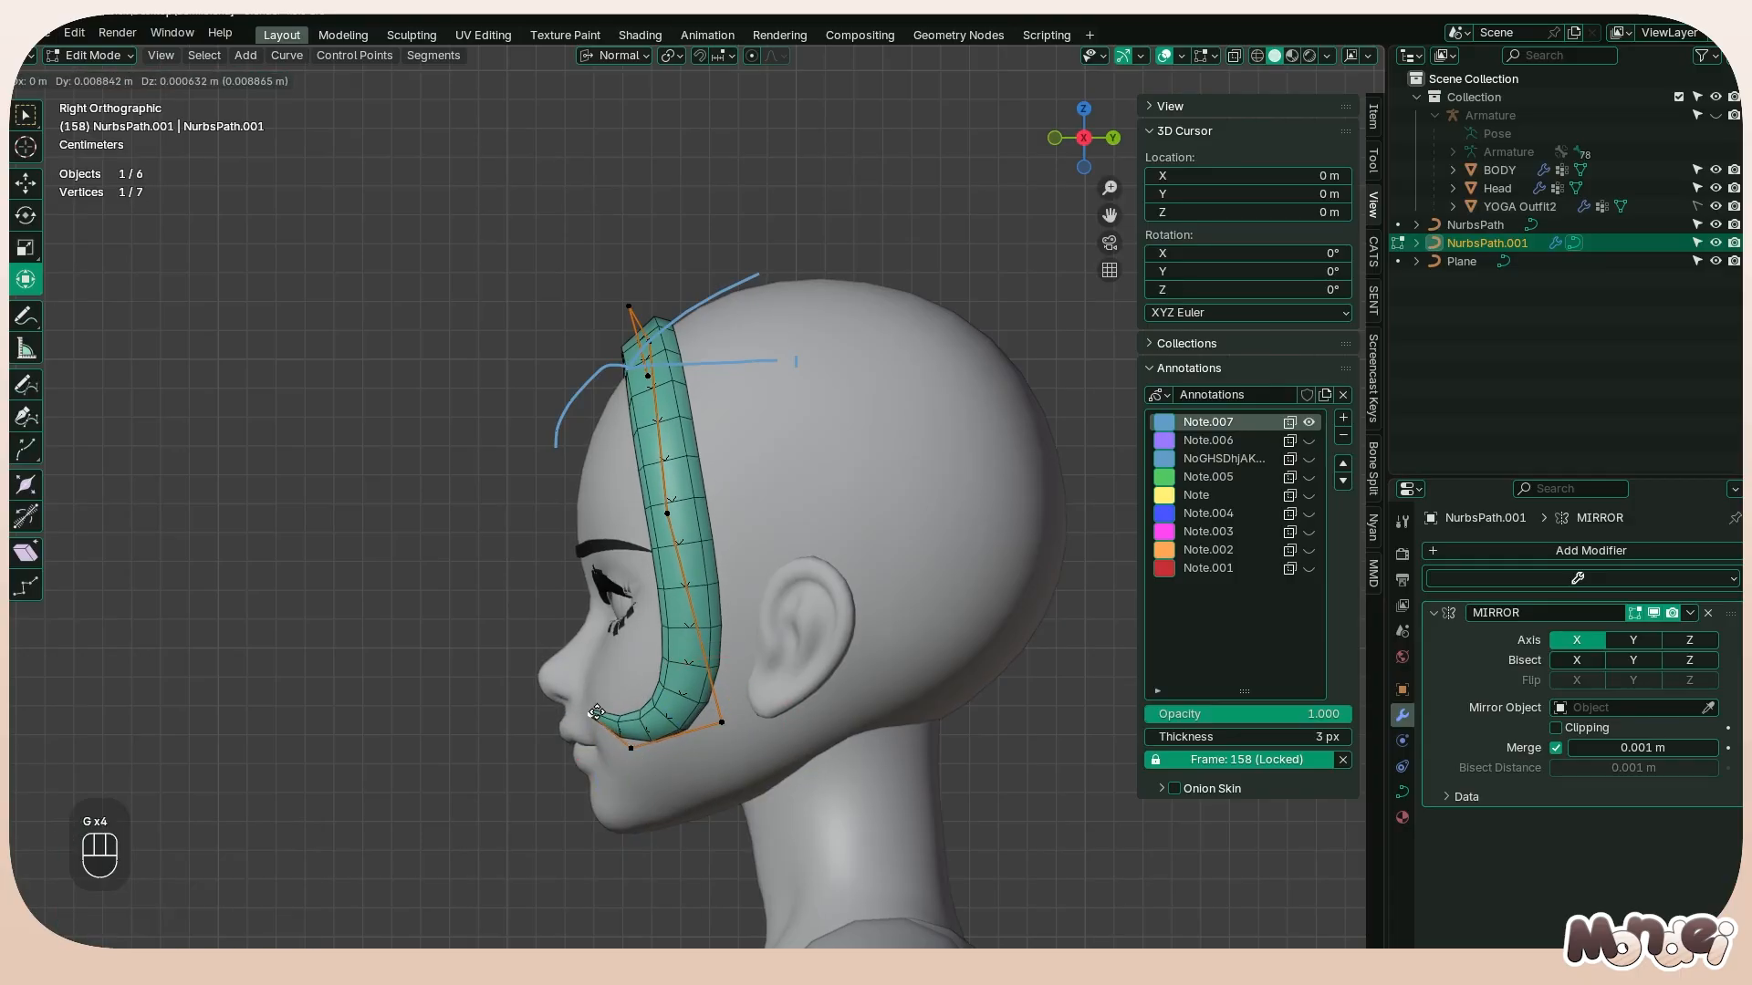
{"action": "left_click", "coordinate": [573, 706]}
Tilt the strand's tip by -139° in the front view with smooth, connected proportional editing enabled
{"action": "middle_click_drag", "start_coordinate": [422, 556], "coordinate": [734, 613], "text": "alt"}
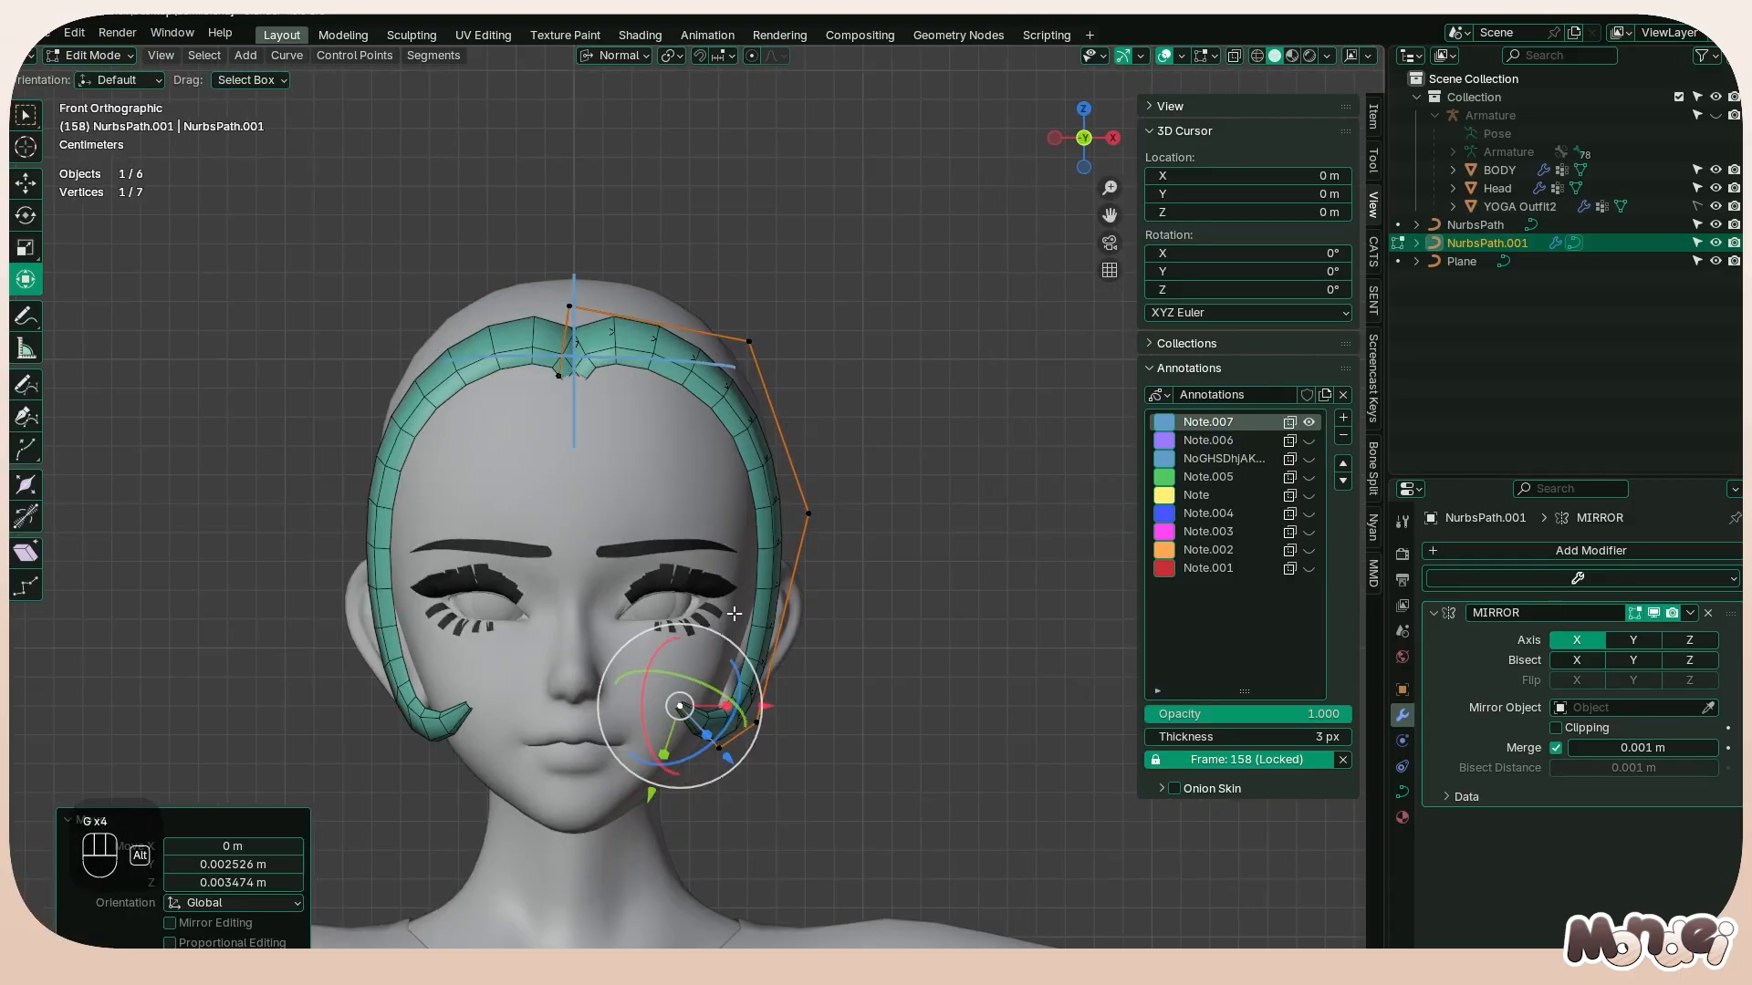
{"action": "key", "text": "ctrl+t"}
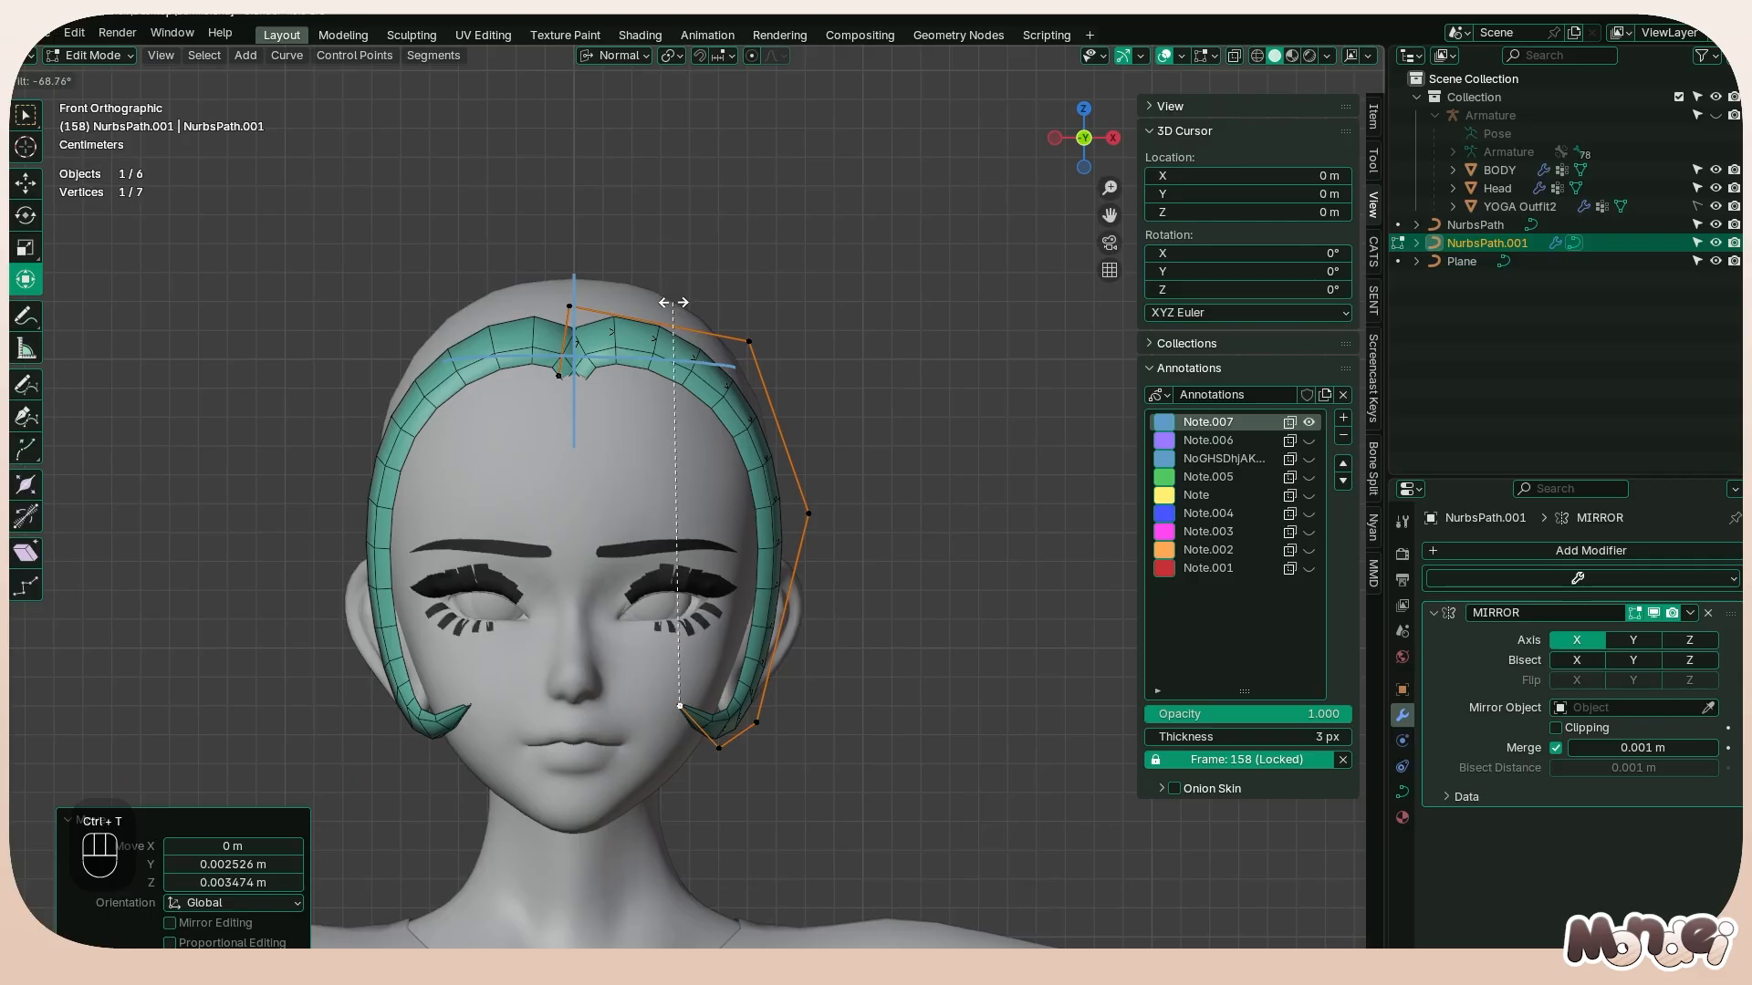
{"action": "right_click", "coordinate": [674, 302]}
{"action": "key", "text": "ctrl+t"}
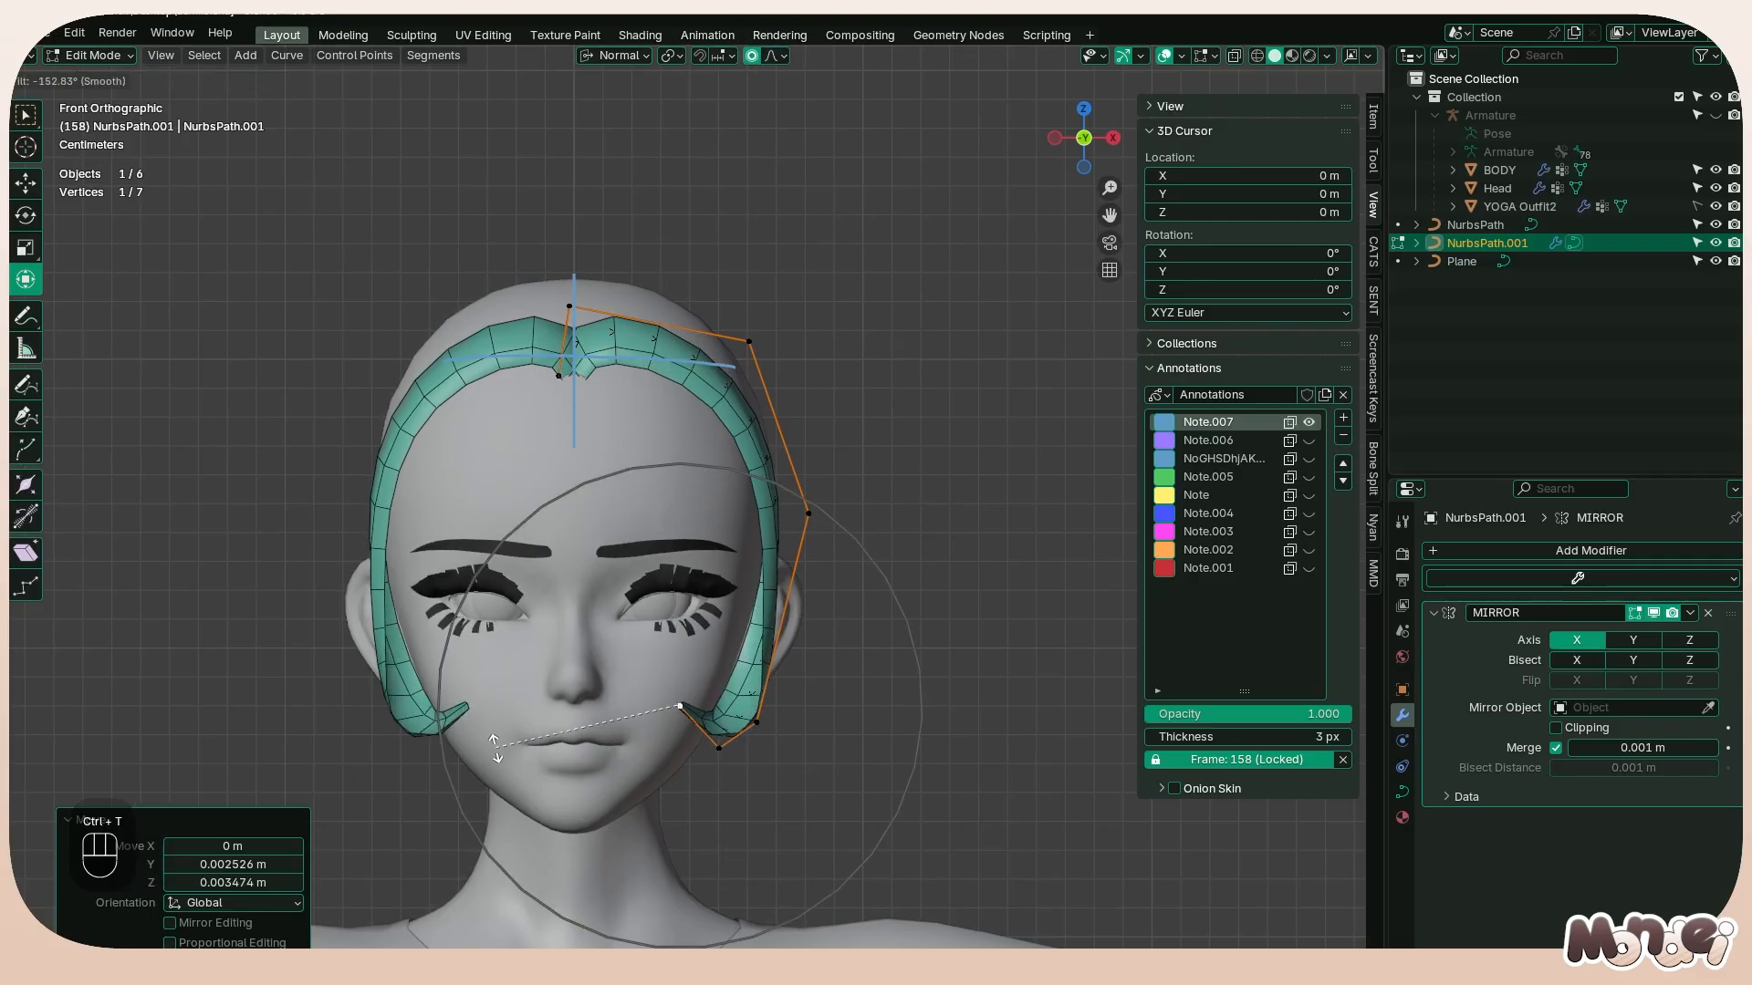
{"action": "left_click", "coordinate": [488, 704]}
{"action": "middle_click_drag", "start_coordinate": [833, 605], "coordinate": [639, 636]}
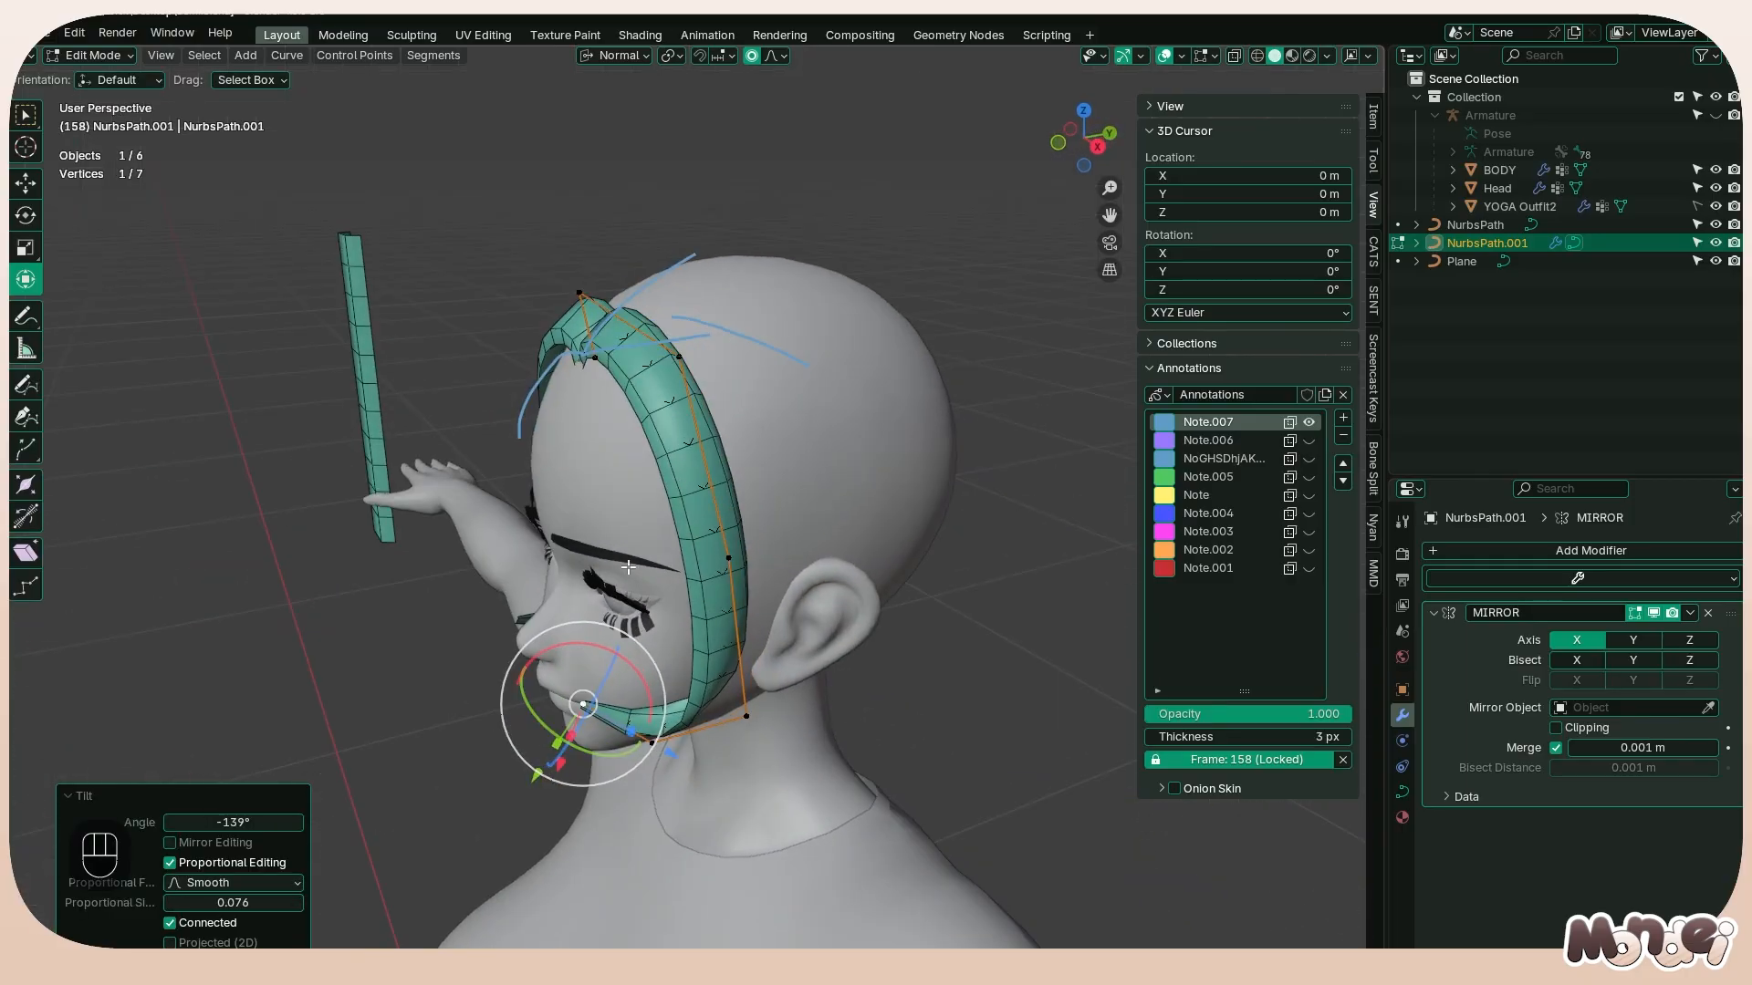
{"action": "key", "text": "Tab"}
{"action": "key", "text": "Tab"}
{"action": "key", "text": "Tab"}
{"action": "middle_click_drag", "start_coordinate": [744, 536], "coordinate": [577, 620]}
{"action": "middle_click_drag", "start_coordinate": [682, 577], "coordinate": [637, 606]}
{"action": "key", "text": "shift+d"}
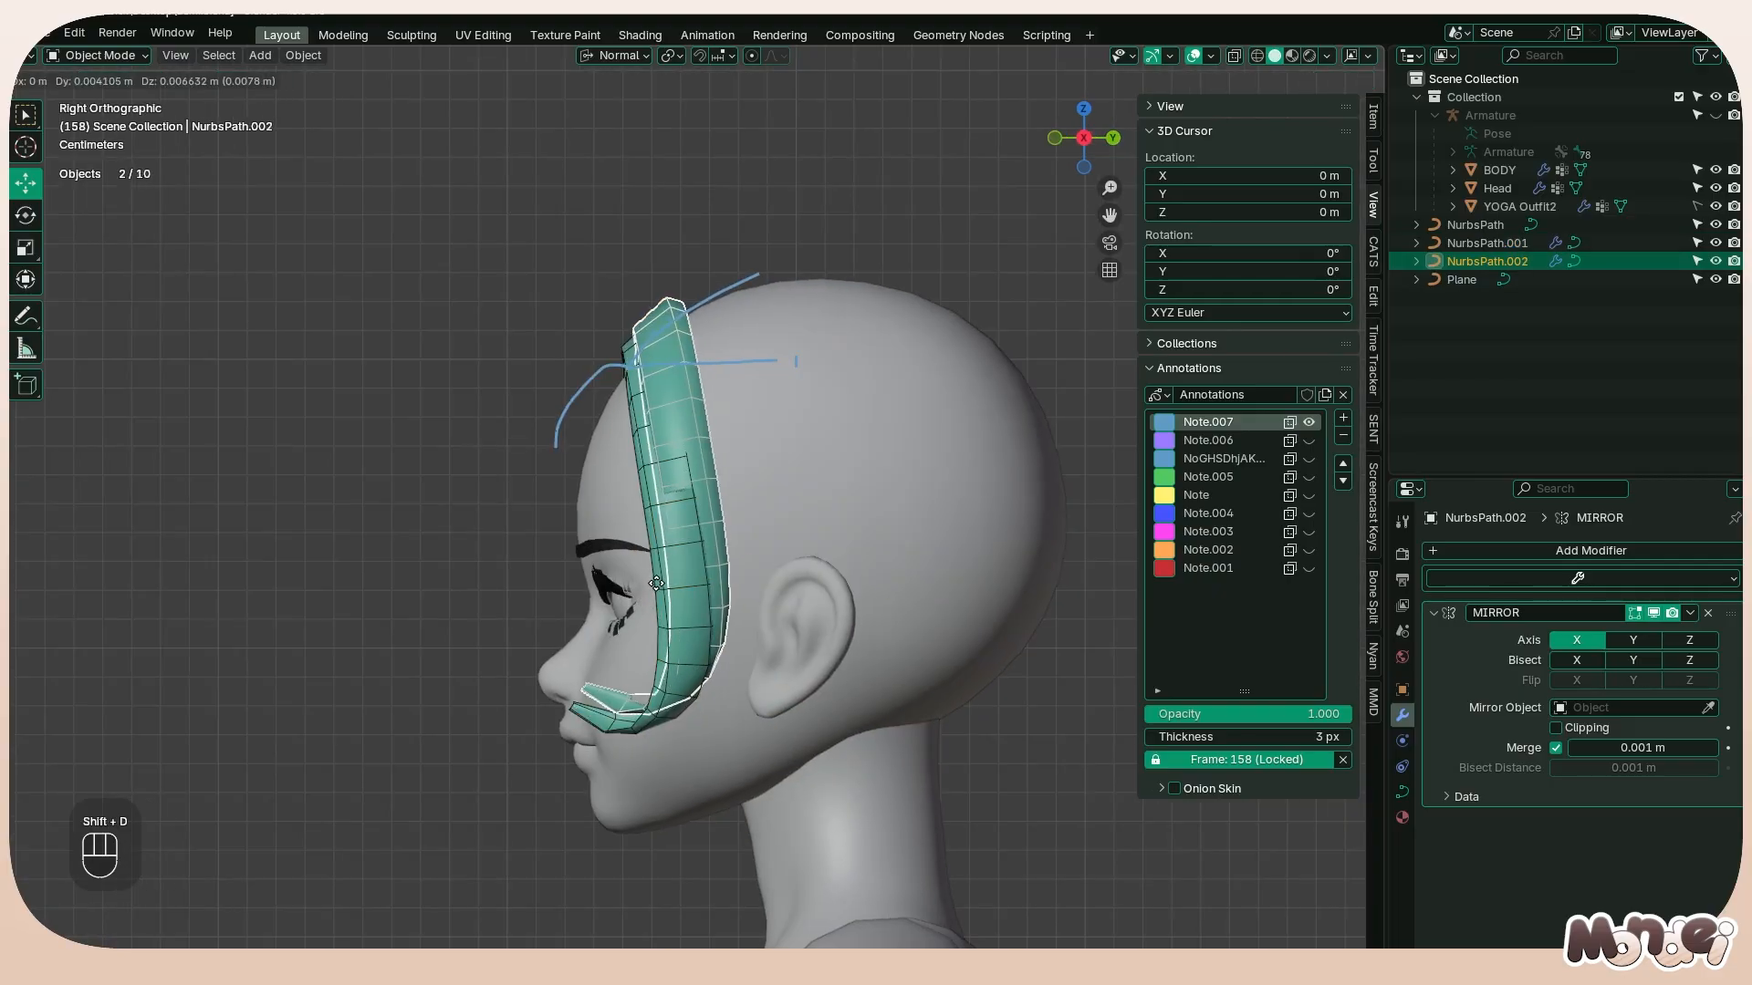
{"action": "right_click", "coordinate": [643, 602]}
{"action": "key", "text": "Tab"}
{"action": "left_click", "coordinate": [699, 505]}
{"action": "key", "text": "g"}
{"action": "key", "text": "ctrl+z"}
{"action": "key", "text": "Tab"}
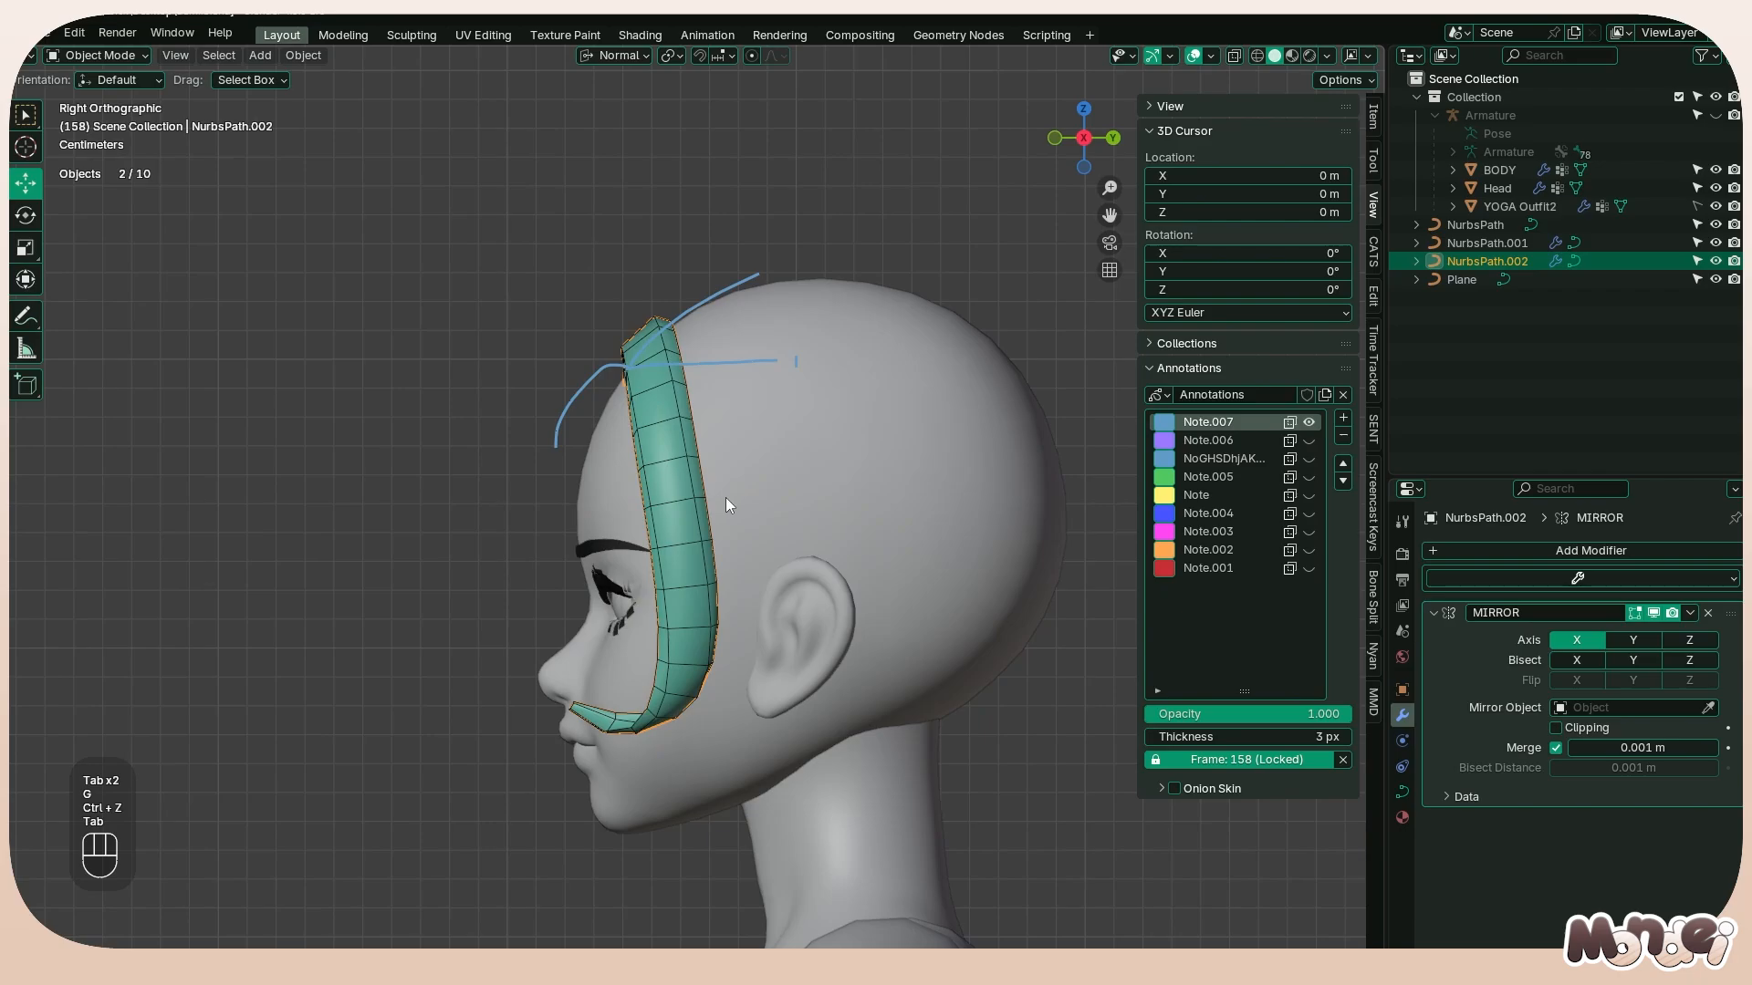
{"action": "key", "text": "x"}
{"action": "left_click", "coordinate": [726, 497]}
{"action": "left_click", "coordinate": [694, 497]}
{"action": "key", "text": "Tab"}
{"action": "key", "text": "g"}
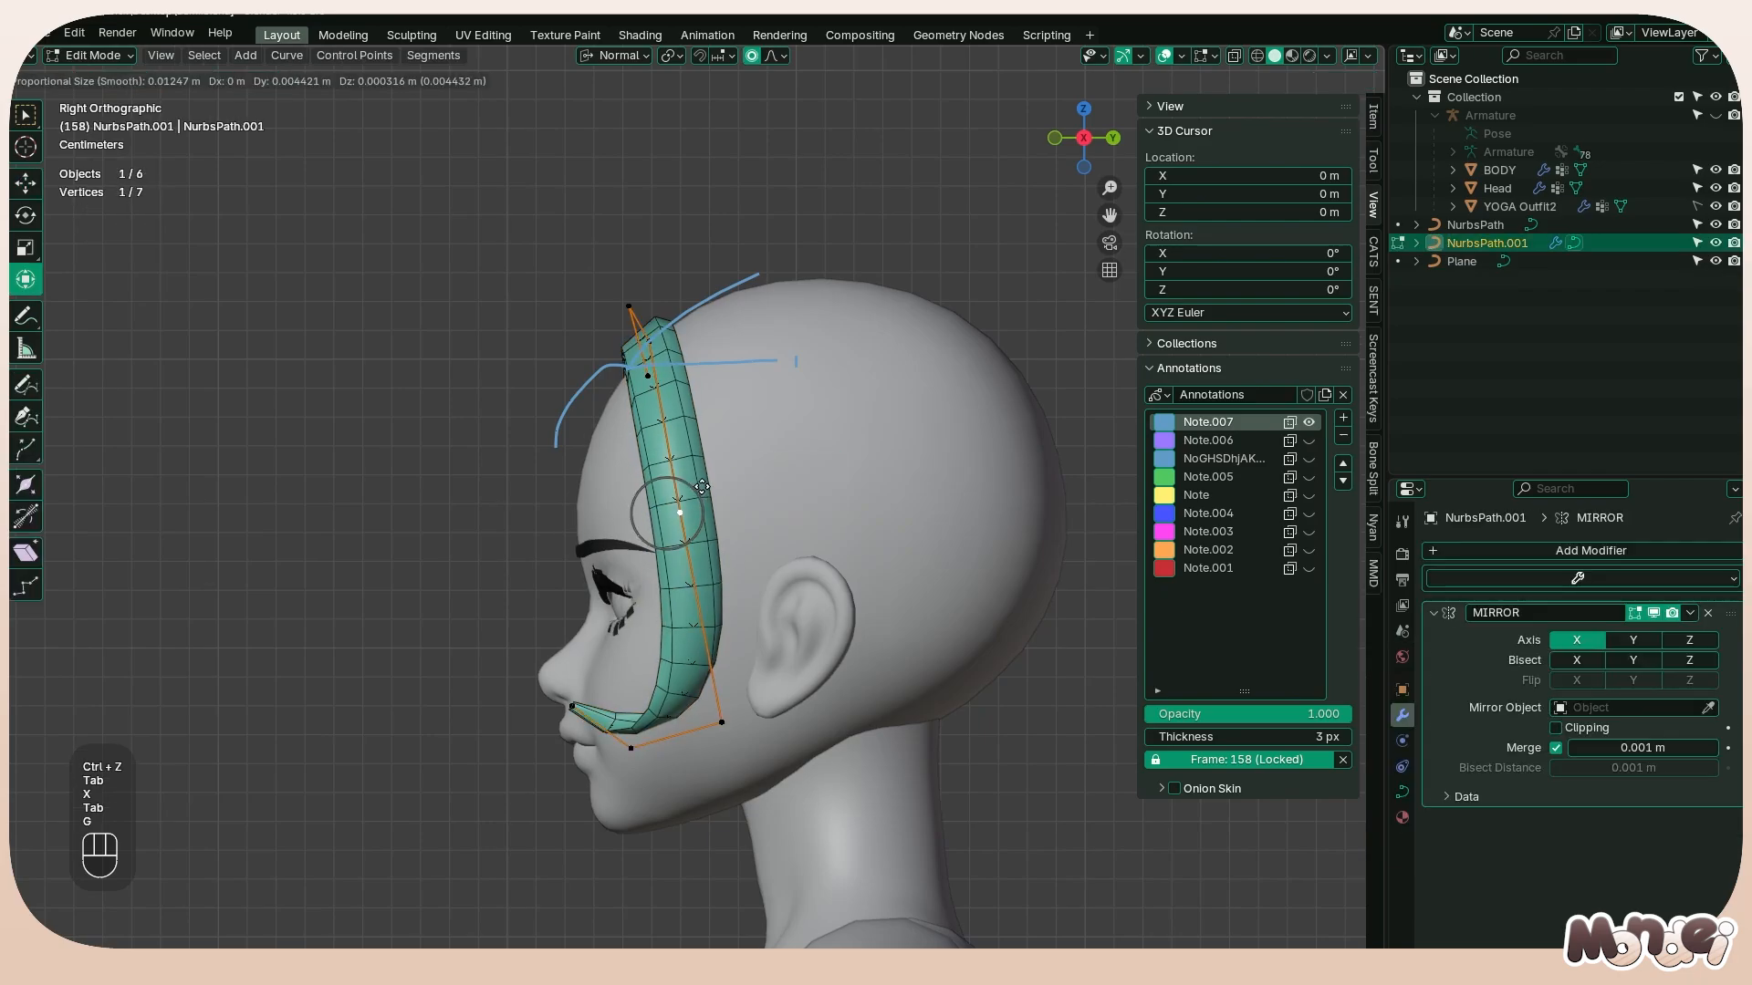
{"action": "right_click", "coordinate": [697, 486]}
{"action": "key", "text": "Tab"}
Duplicate the cheek strand in place and scale the radius of all its control points by 0.531
{"action": "key", "text": "shift+d"}
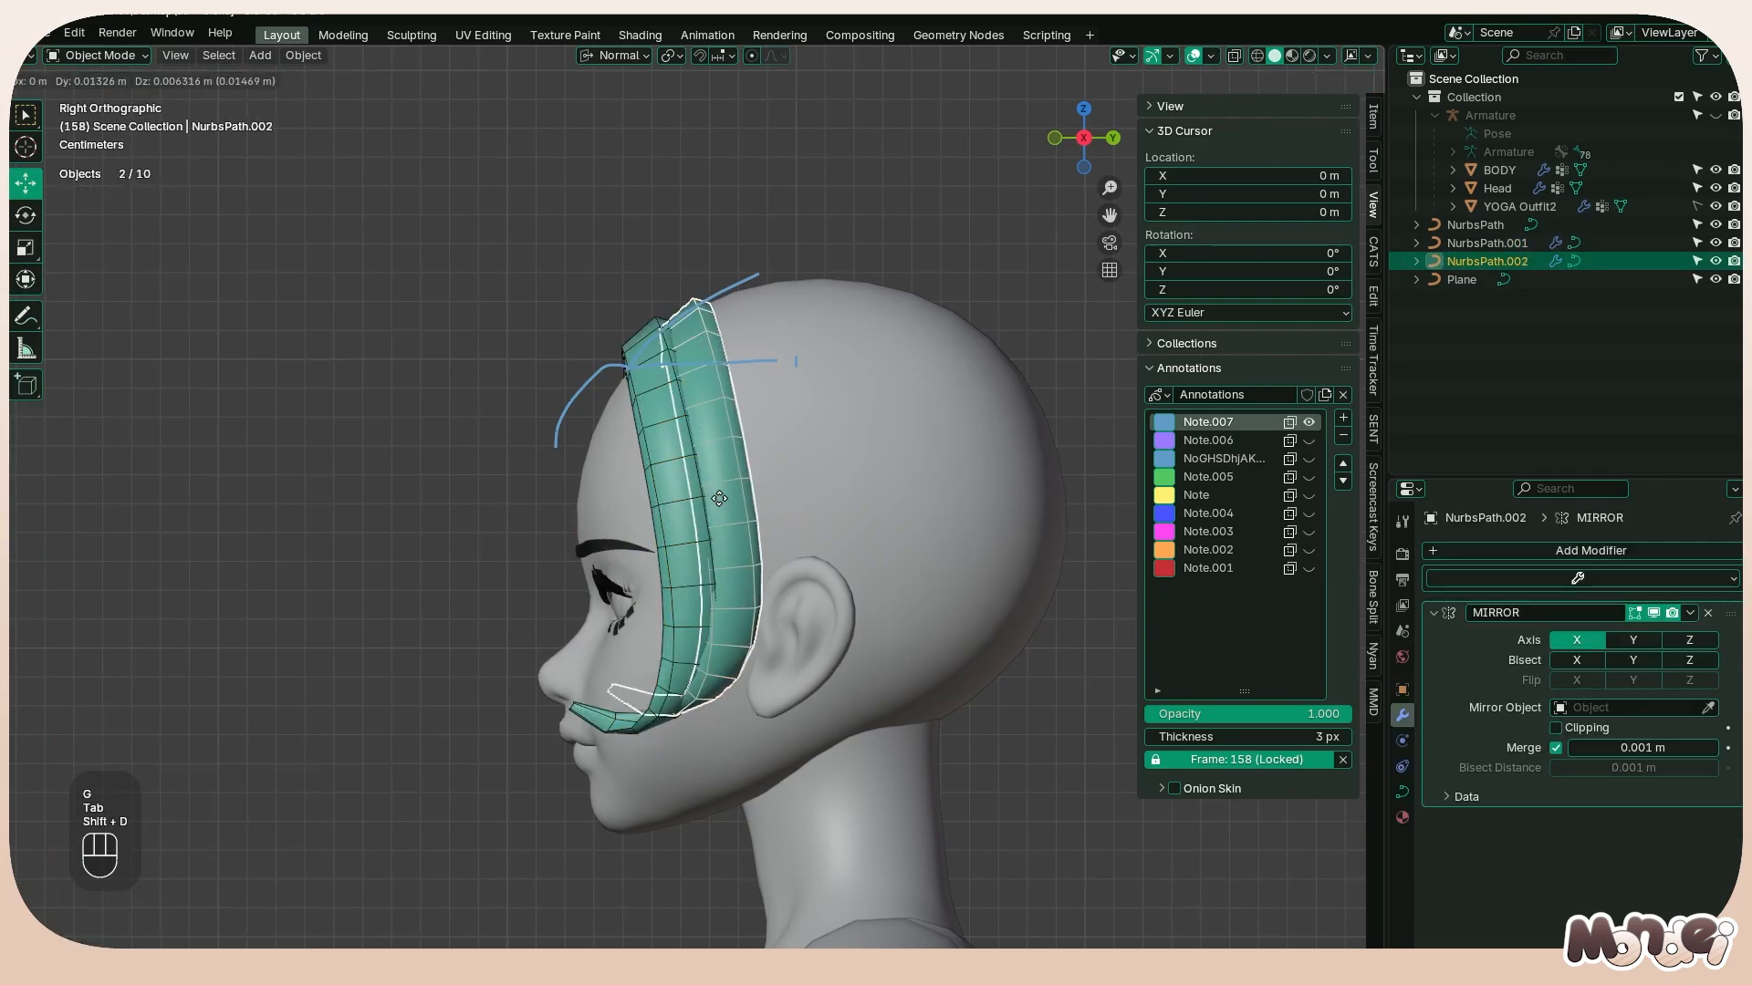
{"action": "right_click", "coordinate": [721, 484]}
{"action": "key", "text": "Tab"}
{"action": "key", "text": "a"}
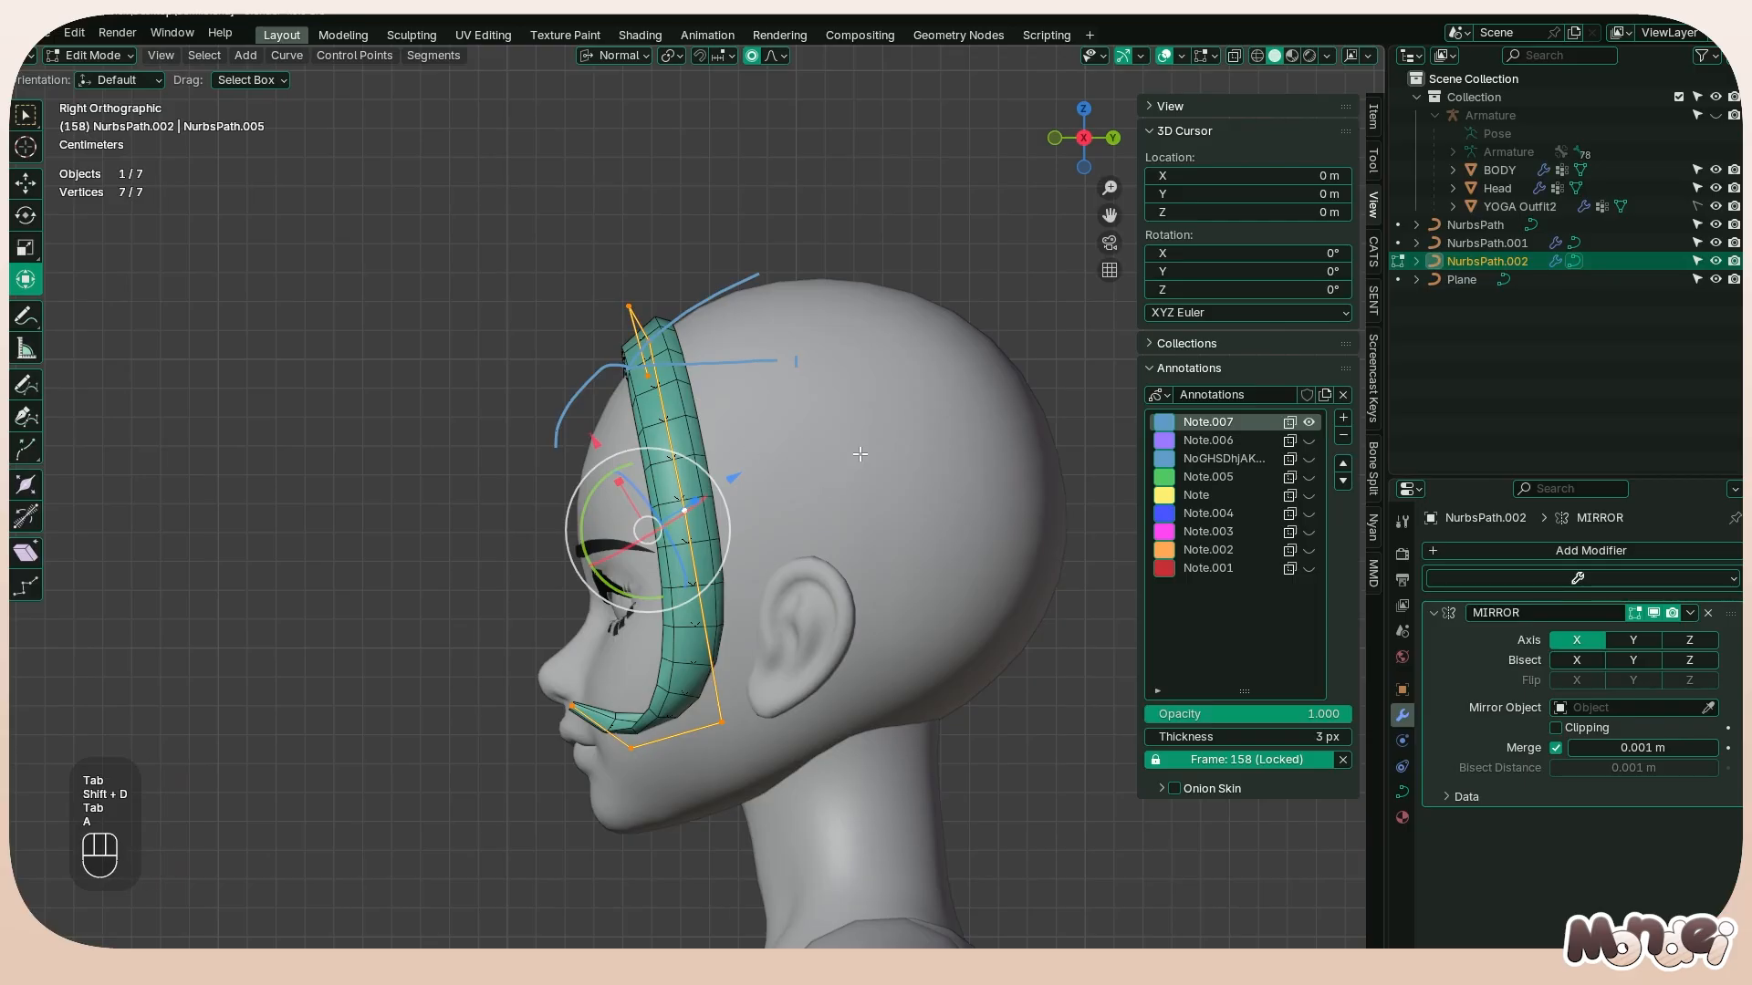
{"action": "key", "text": "alt+s"}
{"action": "left_click", "coordinate": [755, 467]}
Scale all of the copy's control points except the root point up slightly, and tilt them about 47°
{"action": "key", "text": "KP_1"}
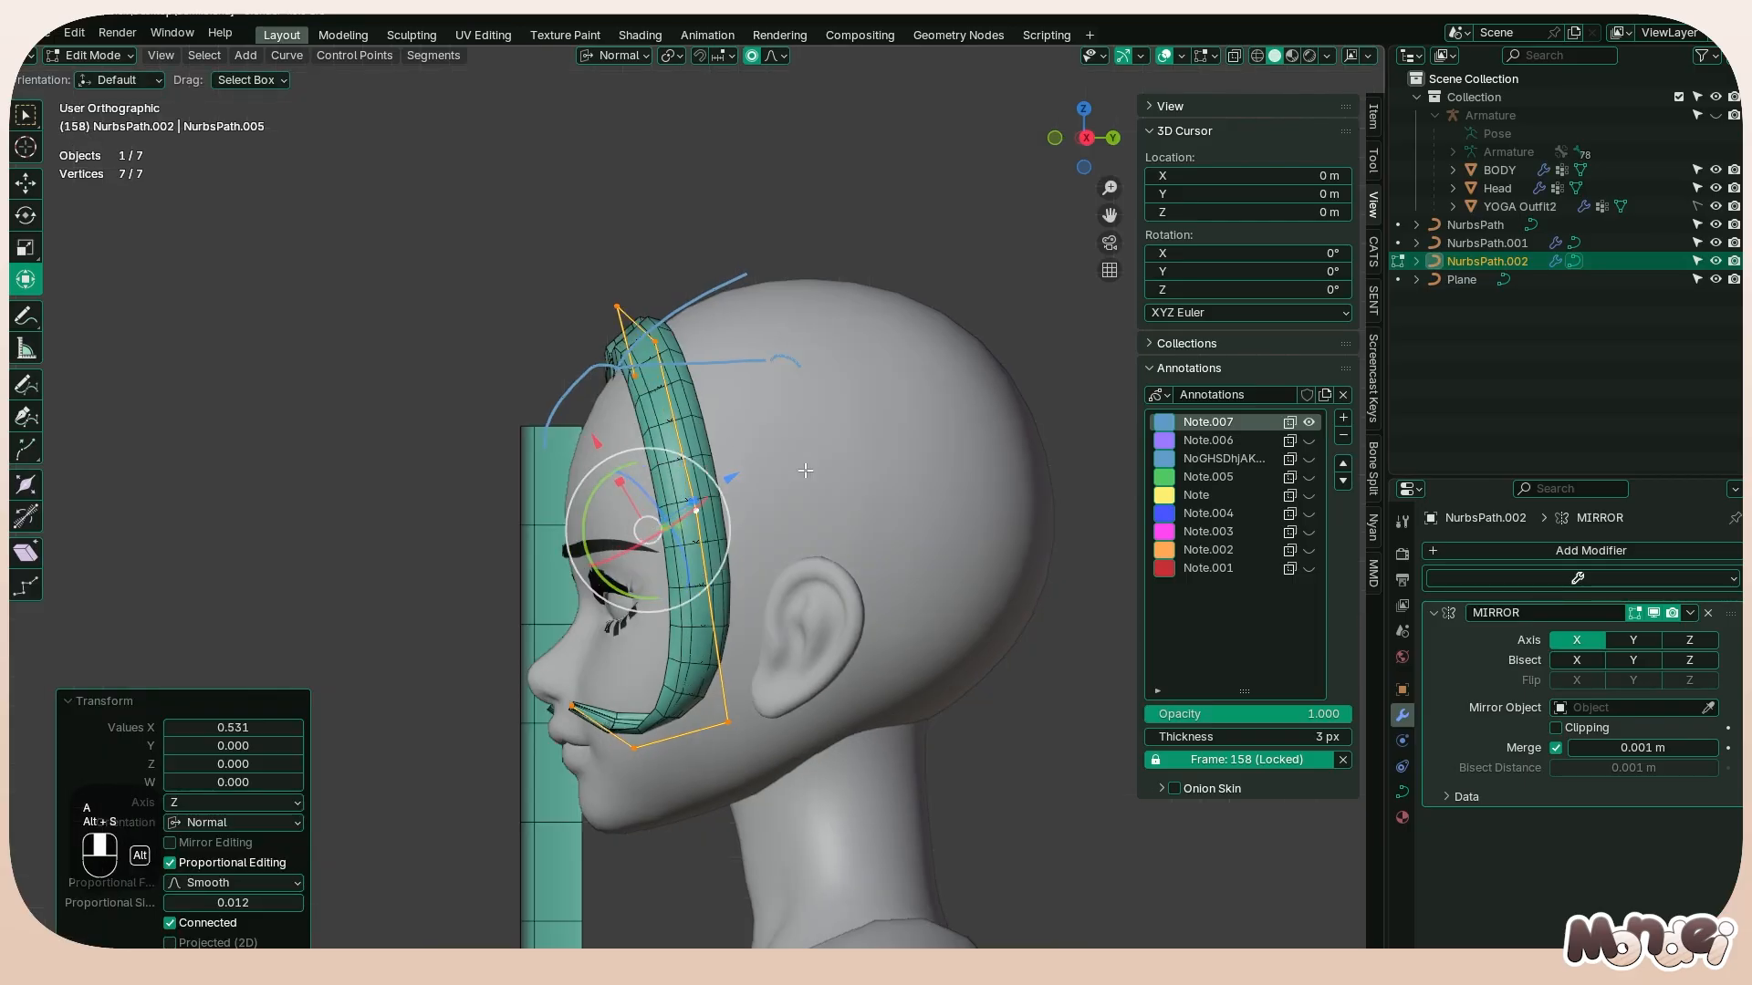
{"action": "left_click", "coordinate": [119, 702]}
{"action": "key", "text": "s"}
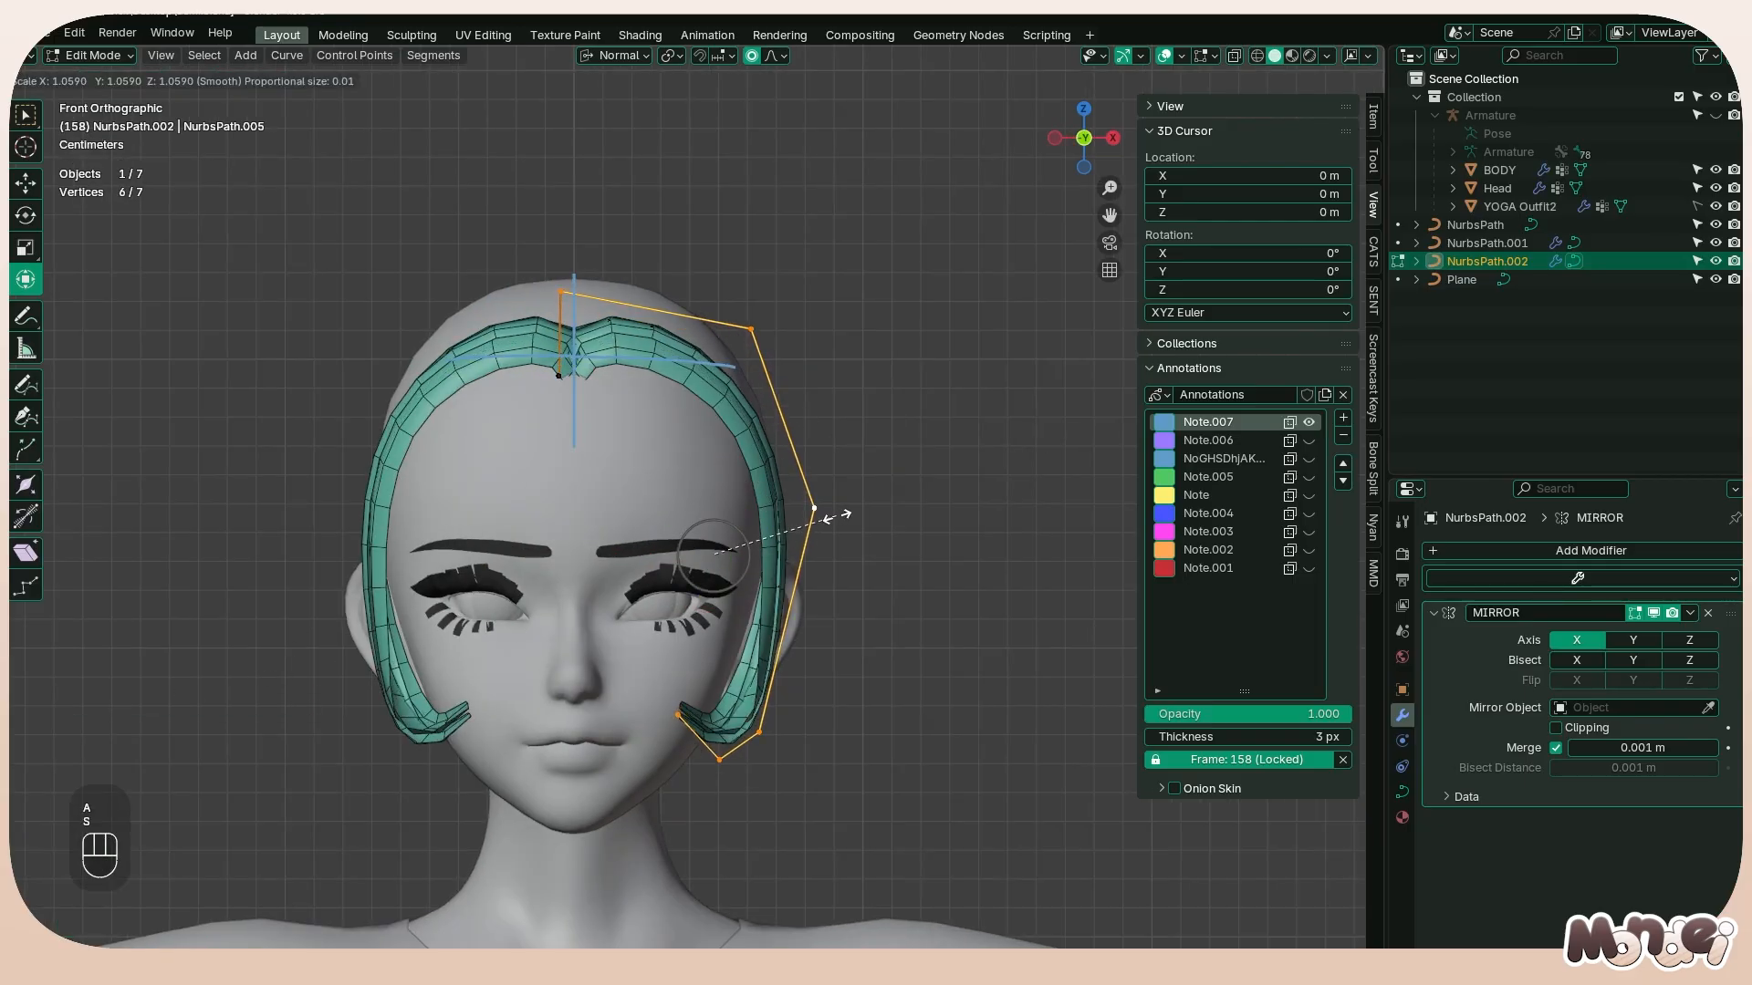
{"action": "left_click", "coordinate": [832, 515]}
{"action": "key", "text": "ctrl+t"}
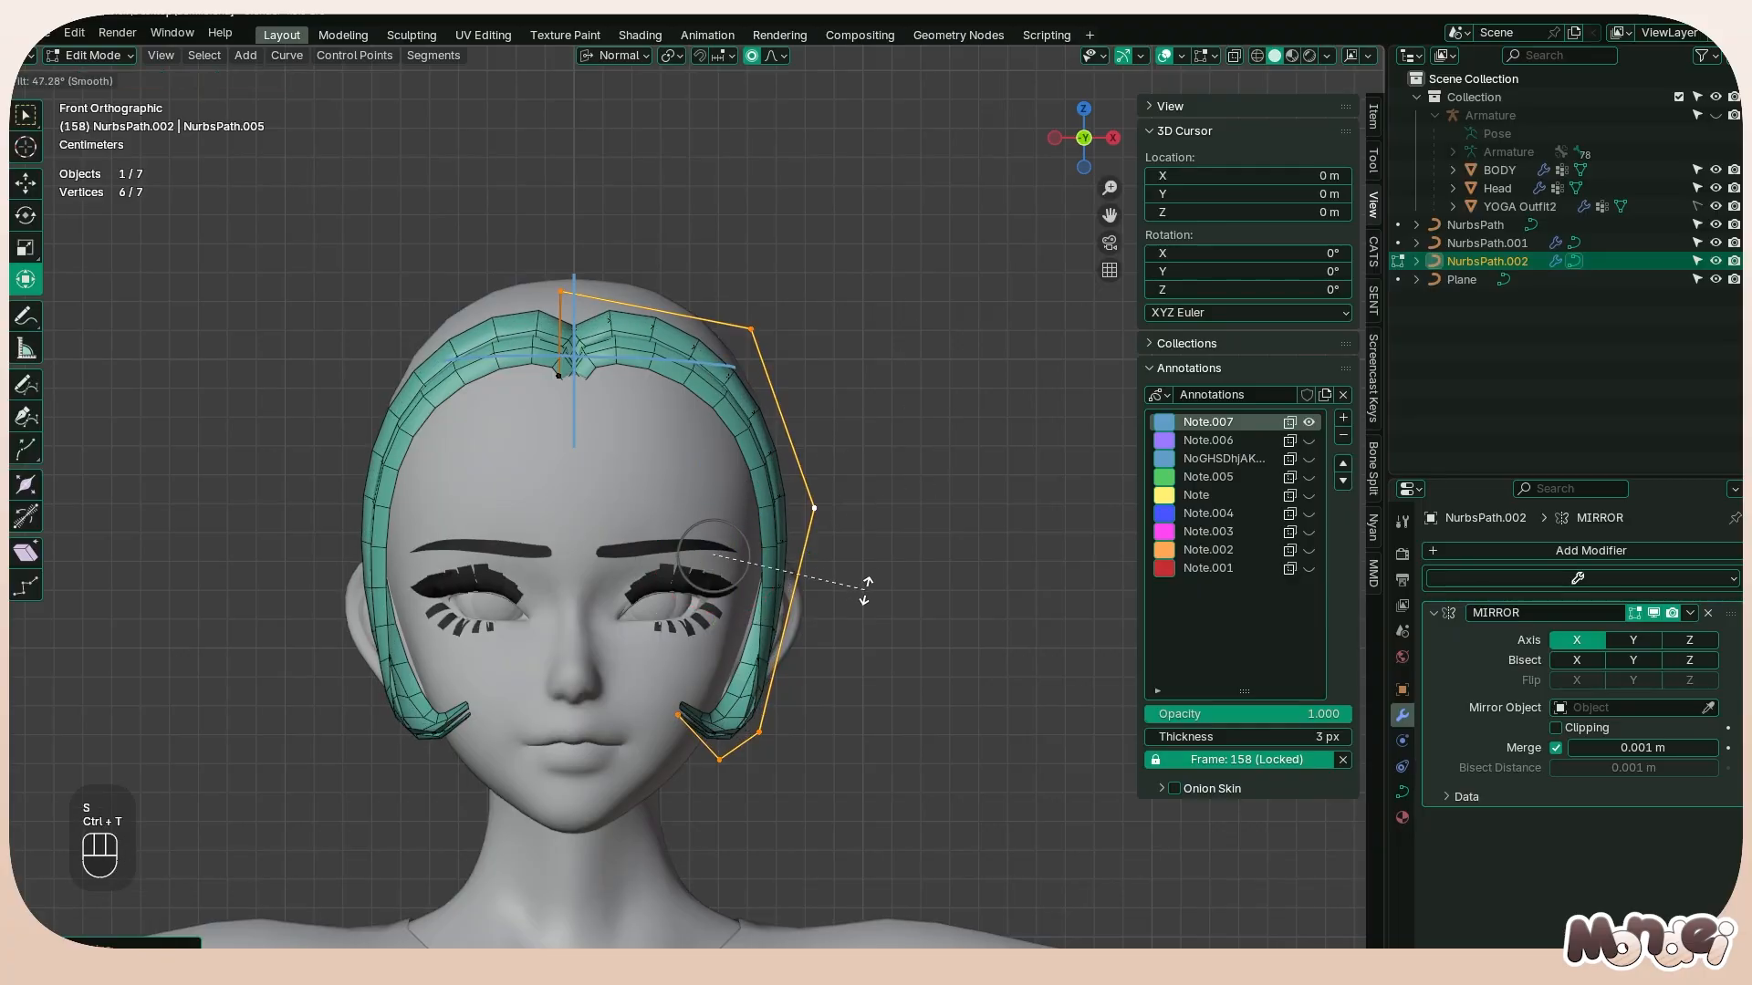
{"action": "left_click", "coordinate": [868, 587]}
Adjust the tilt of the copied strand's two center points at the parting
{"action": "left_click", "coordinate": [554, 375]}
{"action": "left_click", "coordinate": [562, 294], "text": "shift"}
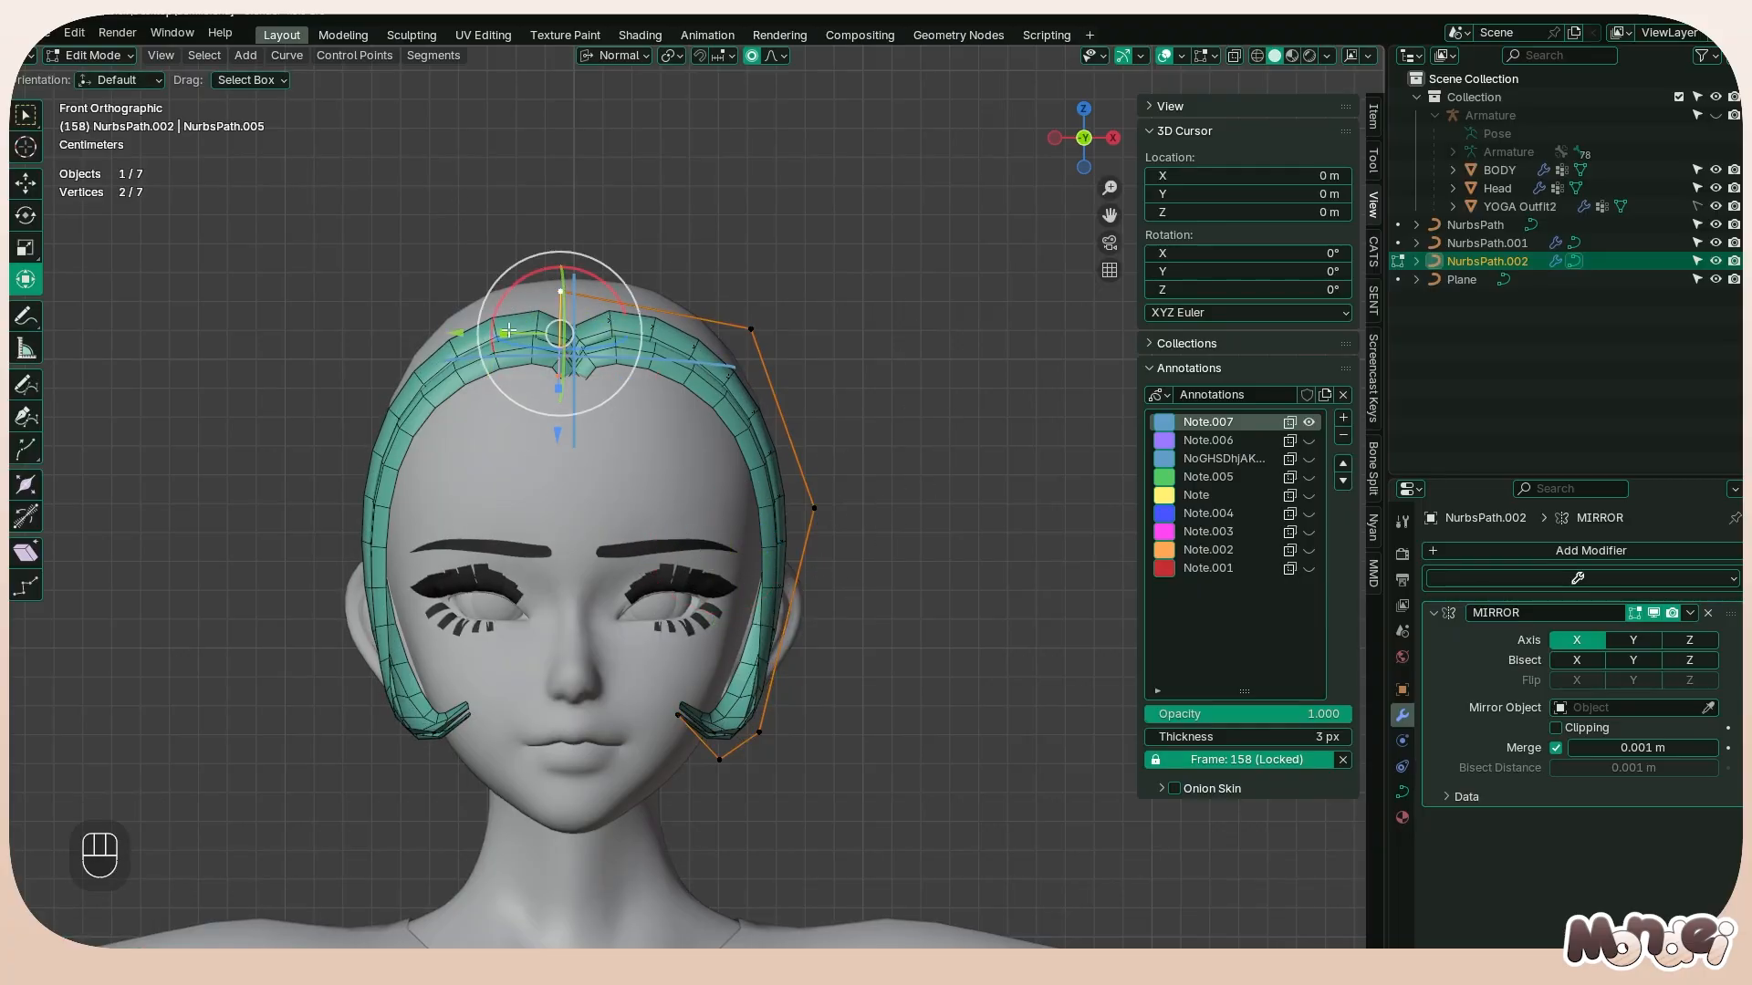
{"action": "left_click_drag", "start_coordinate": [458, 335], "coordinate": [471, 335]}
{"action": "key", "text": "ctrl+t"}
{"action": "left_click", "coordinate": [644, 286]}
{"action": "middle_click_drag", "start_coordinate": [645, 293], "coordinate": [571, 375]}
{"action": "key", "text": "ctrl+t"}
{"action": "left_click", "coordinate": [731, 286]}
Reposition the copied strand's upper side point against the head and tilt it about -35°
{"action": "left_click", "coordinate": [734, 341]}
{"action": "middle_click_drag", "start_coordinate": [780, 336], "coordinate": [760, 351]}
{"action": "key", "text": "g"}
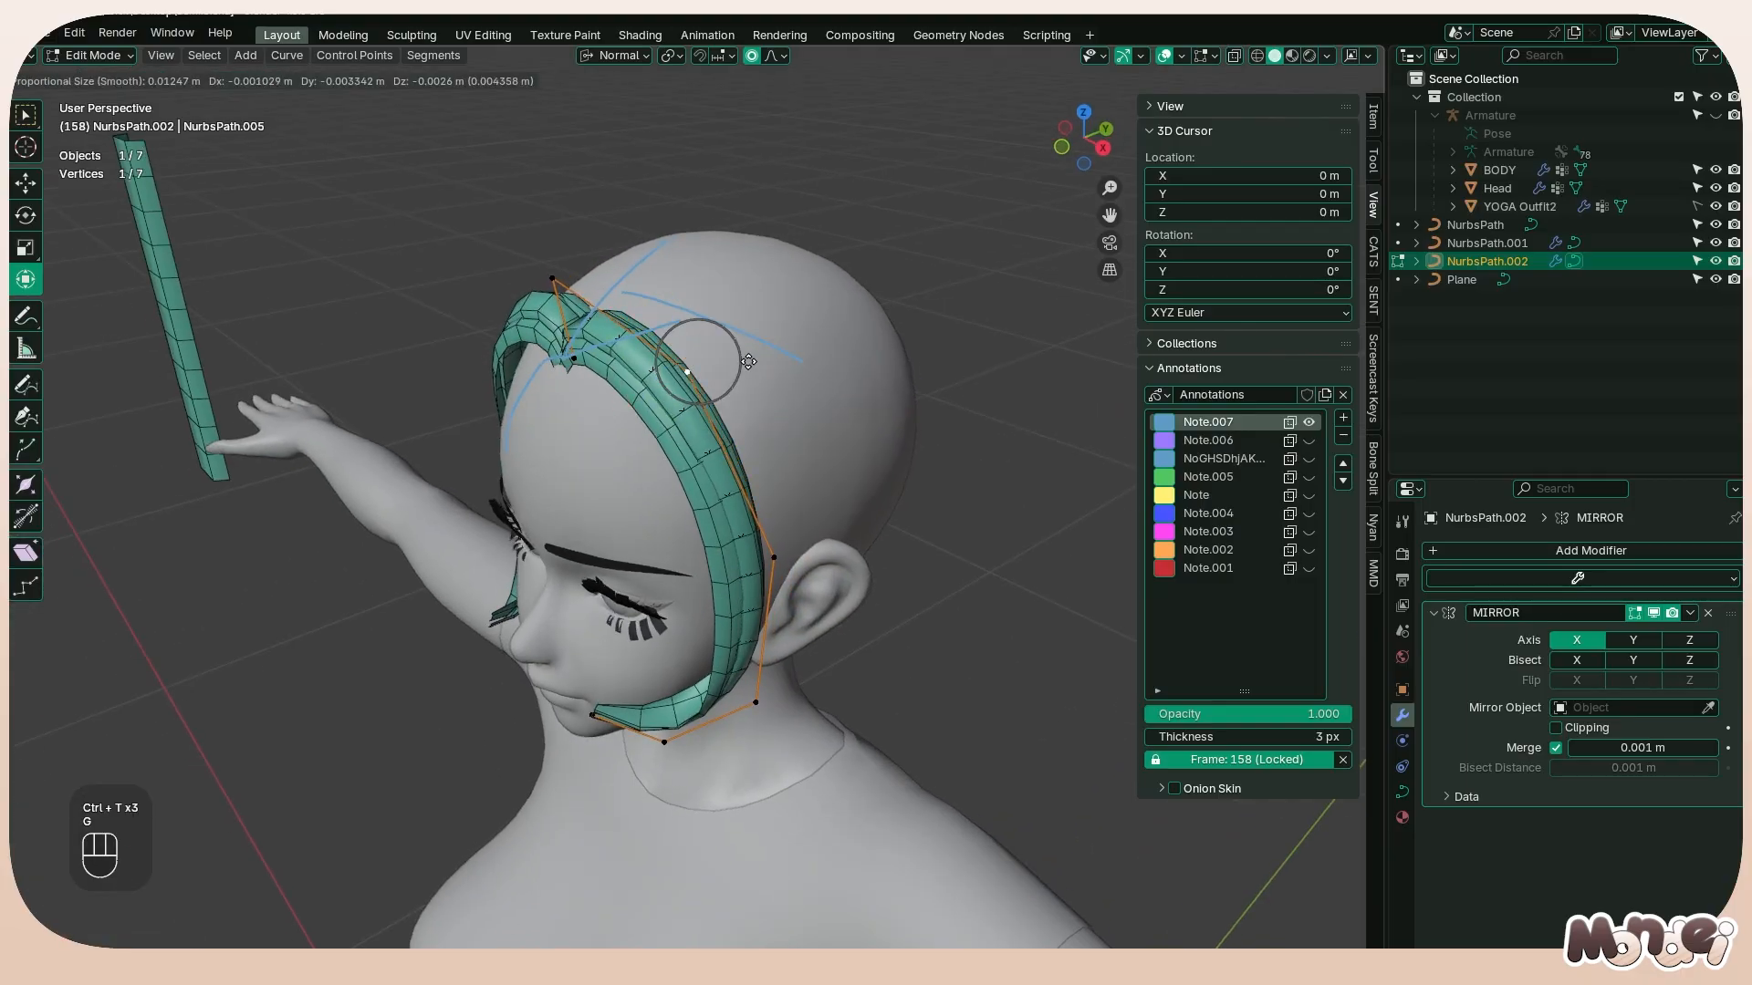
{"action": "left_click", "coordinate": [737, 368]}
{"action": "middle_click_drag", "start_coordinate": [852, 395], "coordinate": [686, 388]}
{"action": "key", "text": "g"}
{"action": "left_click", "coordinate": [699, 398]}
{"action": "key", "text": "ctrl+t"}
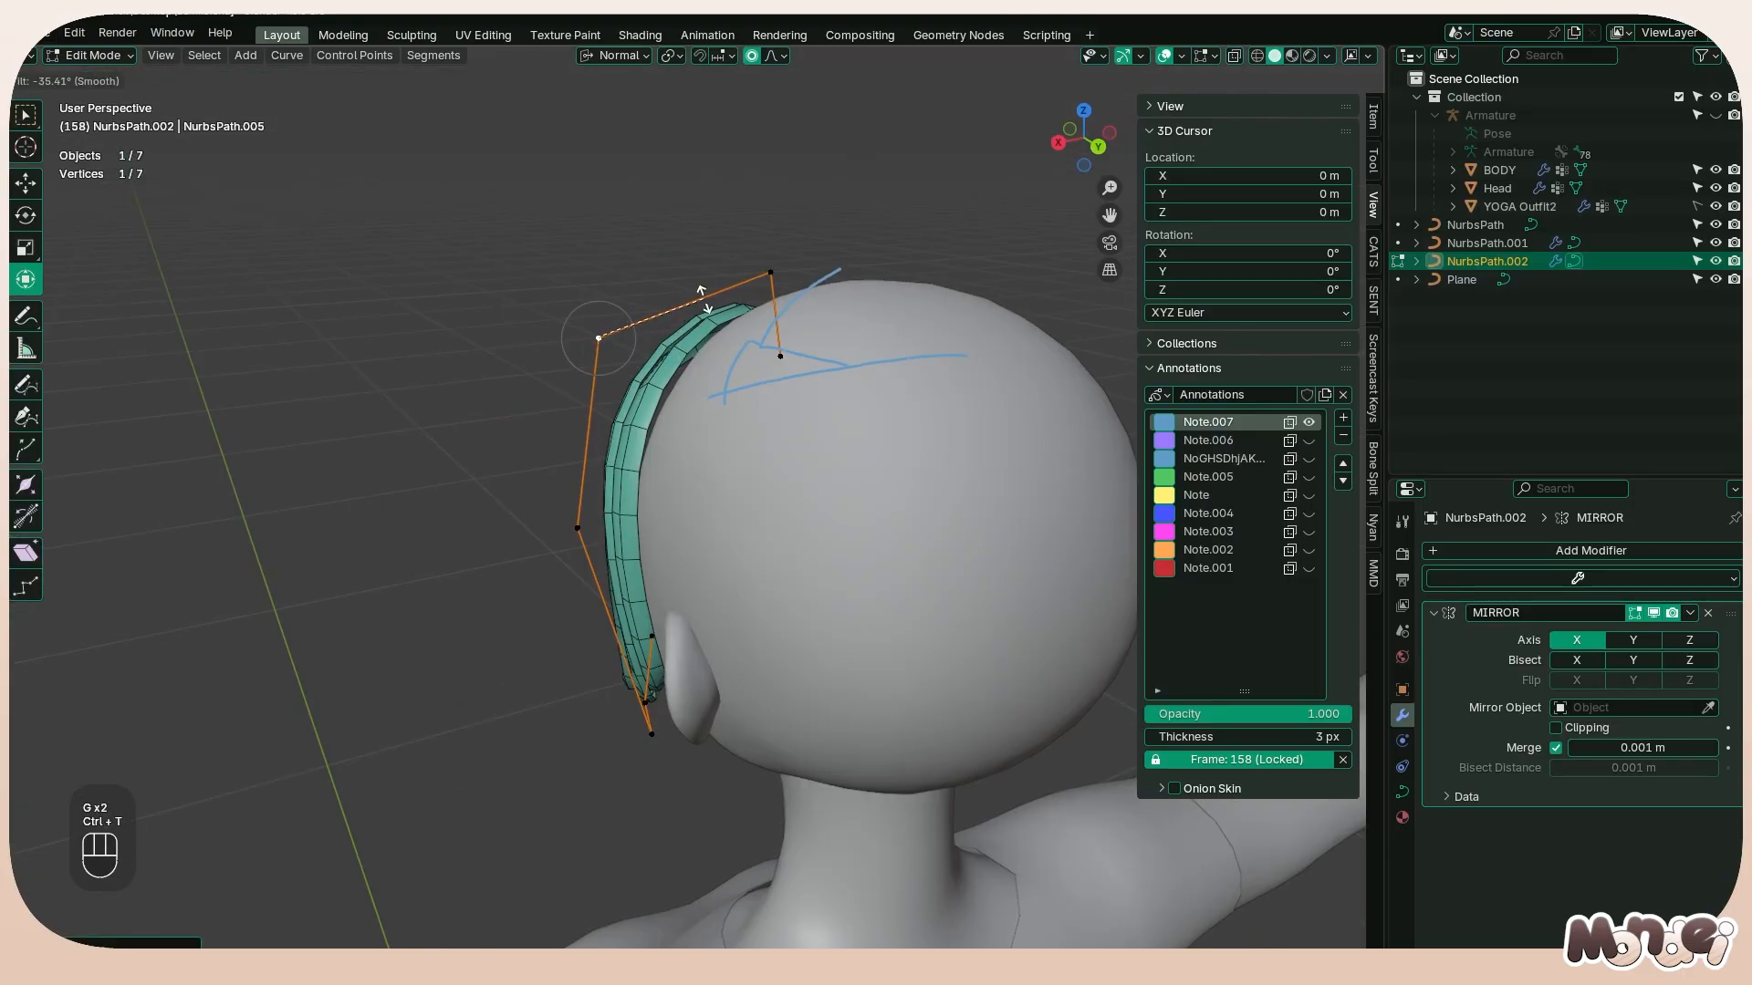
{"action": "left_click", "coordinate": [701, 291]}
Move the copied strand's three lower points down and forward in the side view, and about 0.007 m outward along X in the front view
{"action": "middle_click_drag", "start_coordinate": [701, 291], "coordinate": [684, 661]}
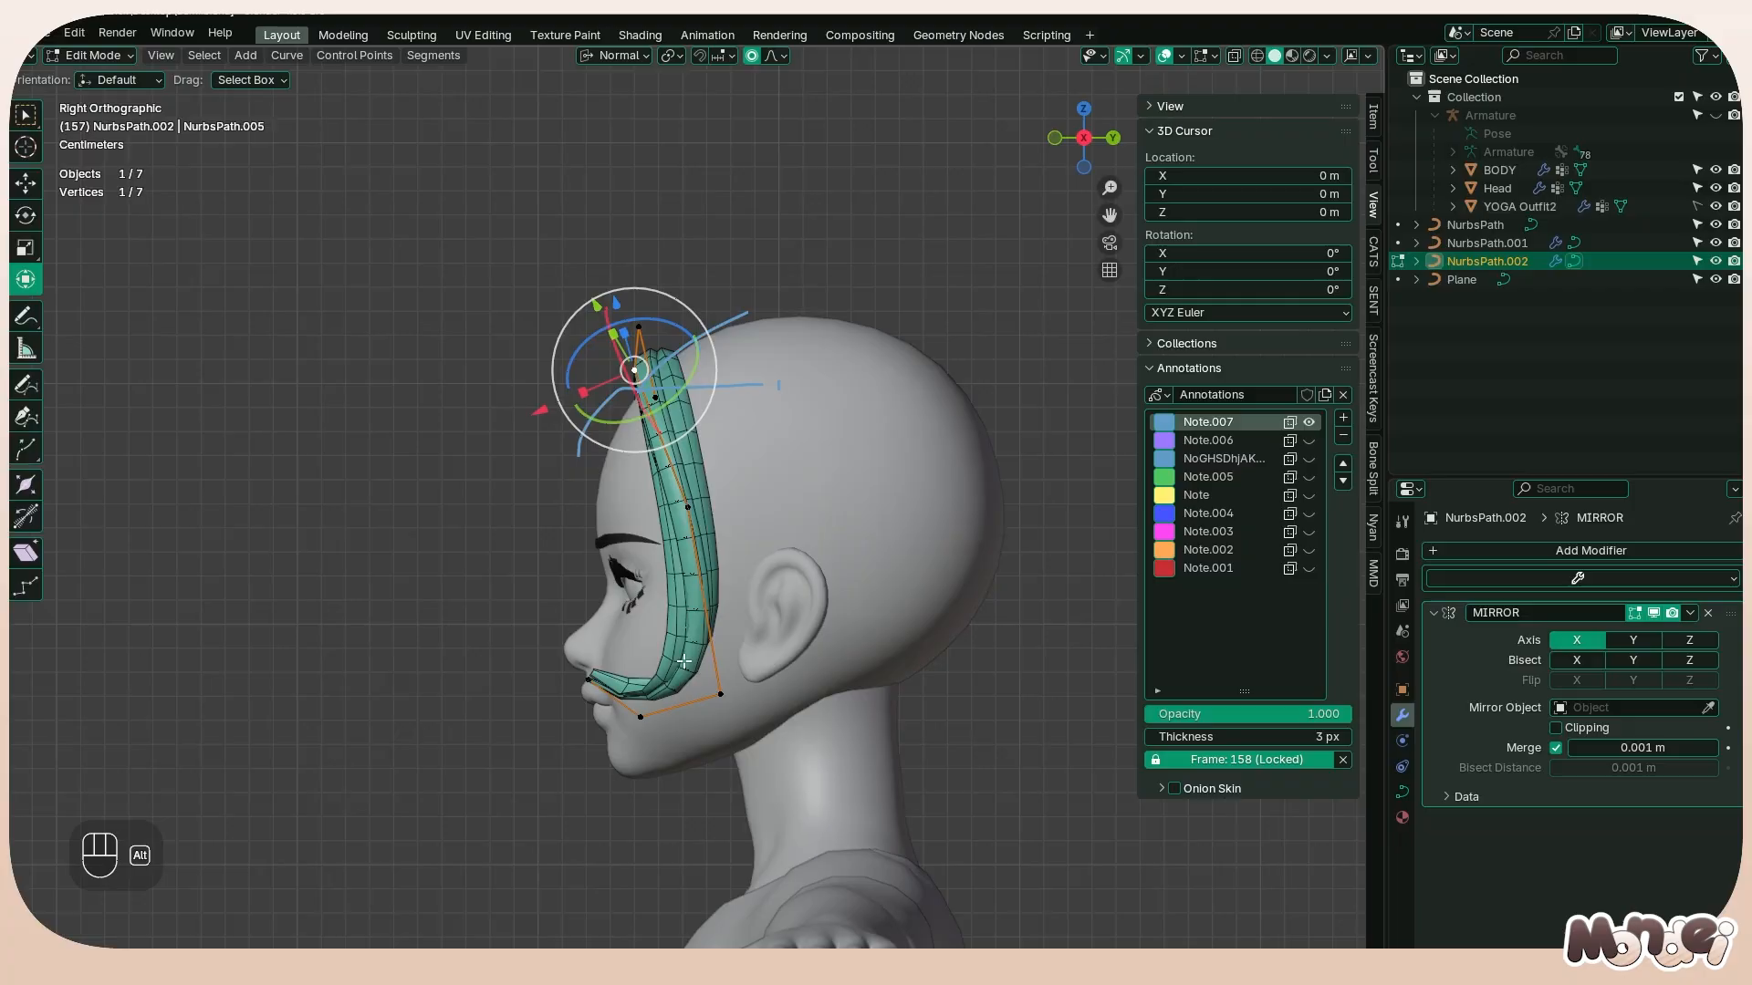
{"action": "left_click", "coordinate": [719, 693]}
{"action": "left_click_drag", "start_coordinate": [565, 668], "coordinate": [787, 768], "text": "shift"}
{"action": "key", "text": "g"}
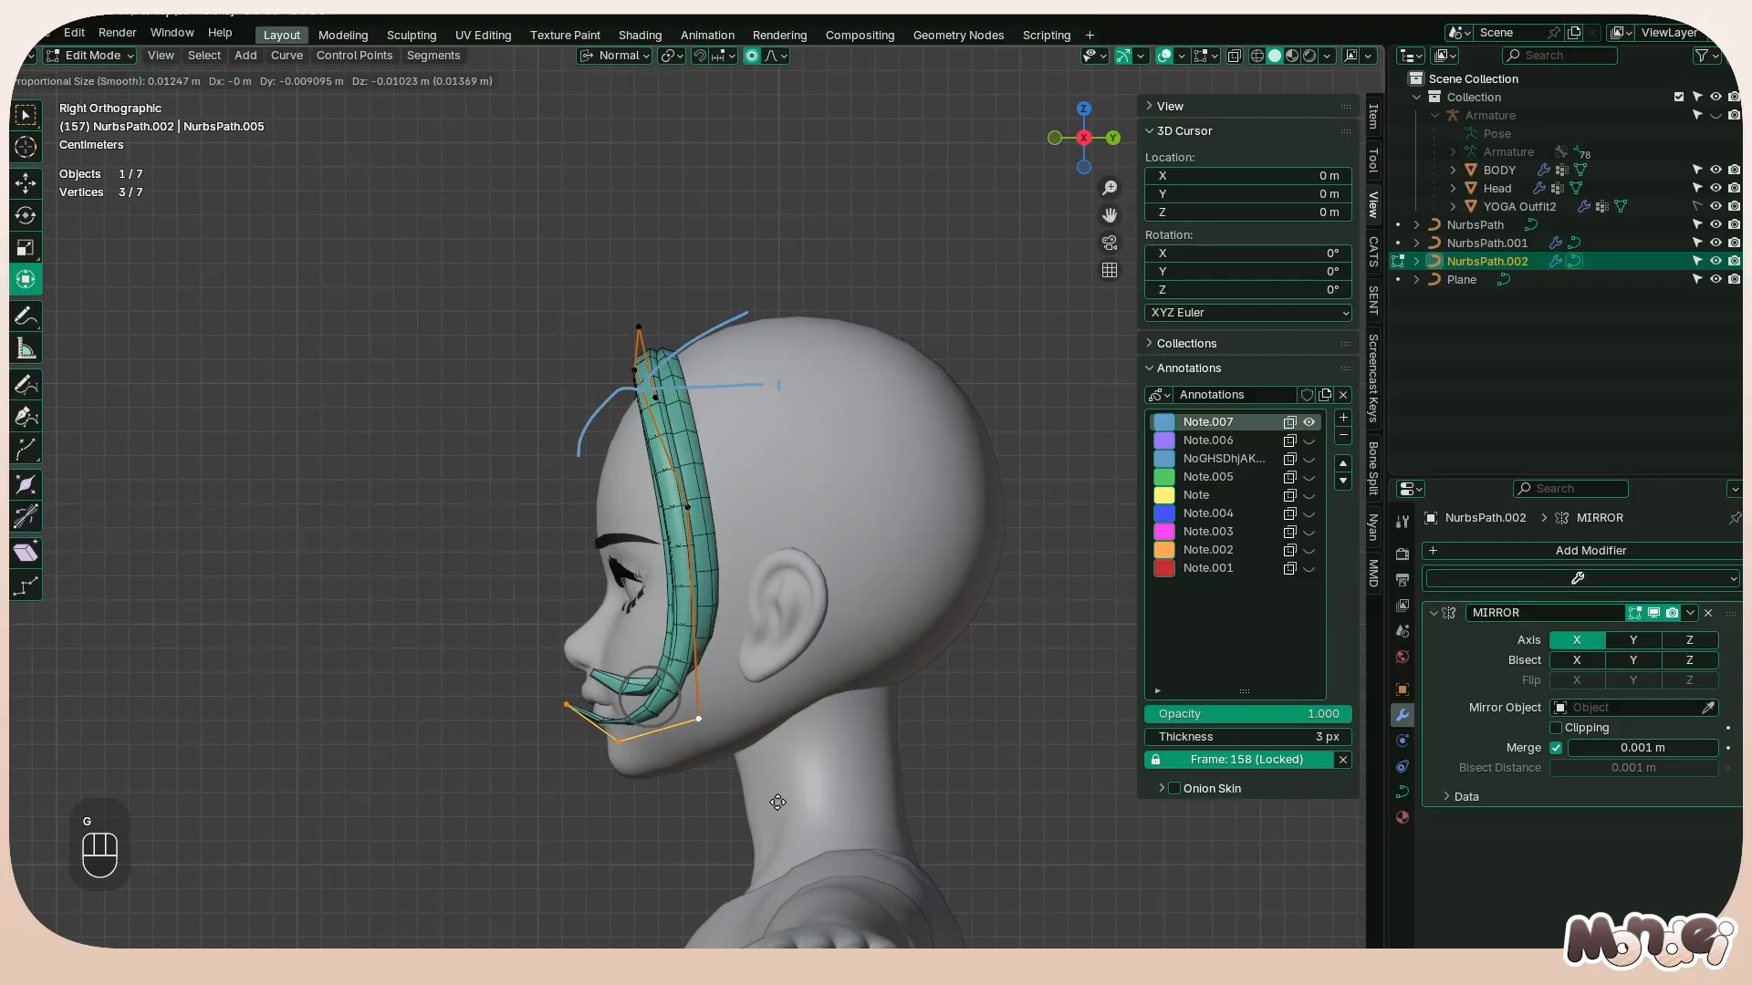
{"action": "middle_click_drag", "start_coordinate": [777, 802], "coordinate": [884, 732], "text": "alt"}
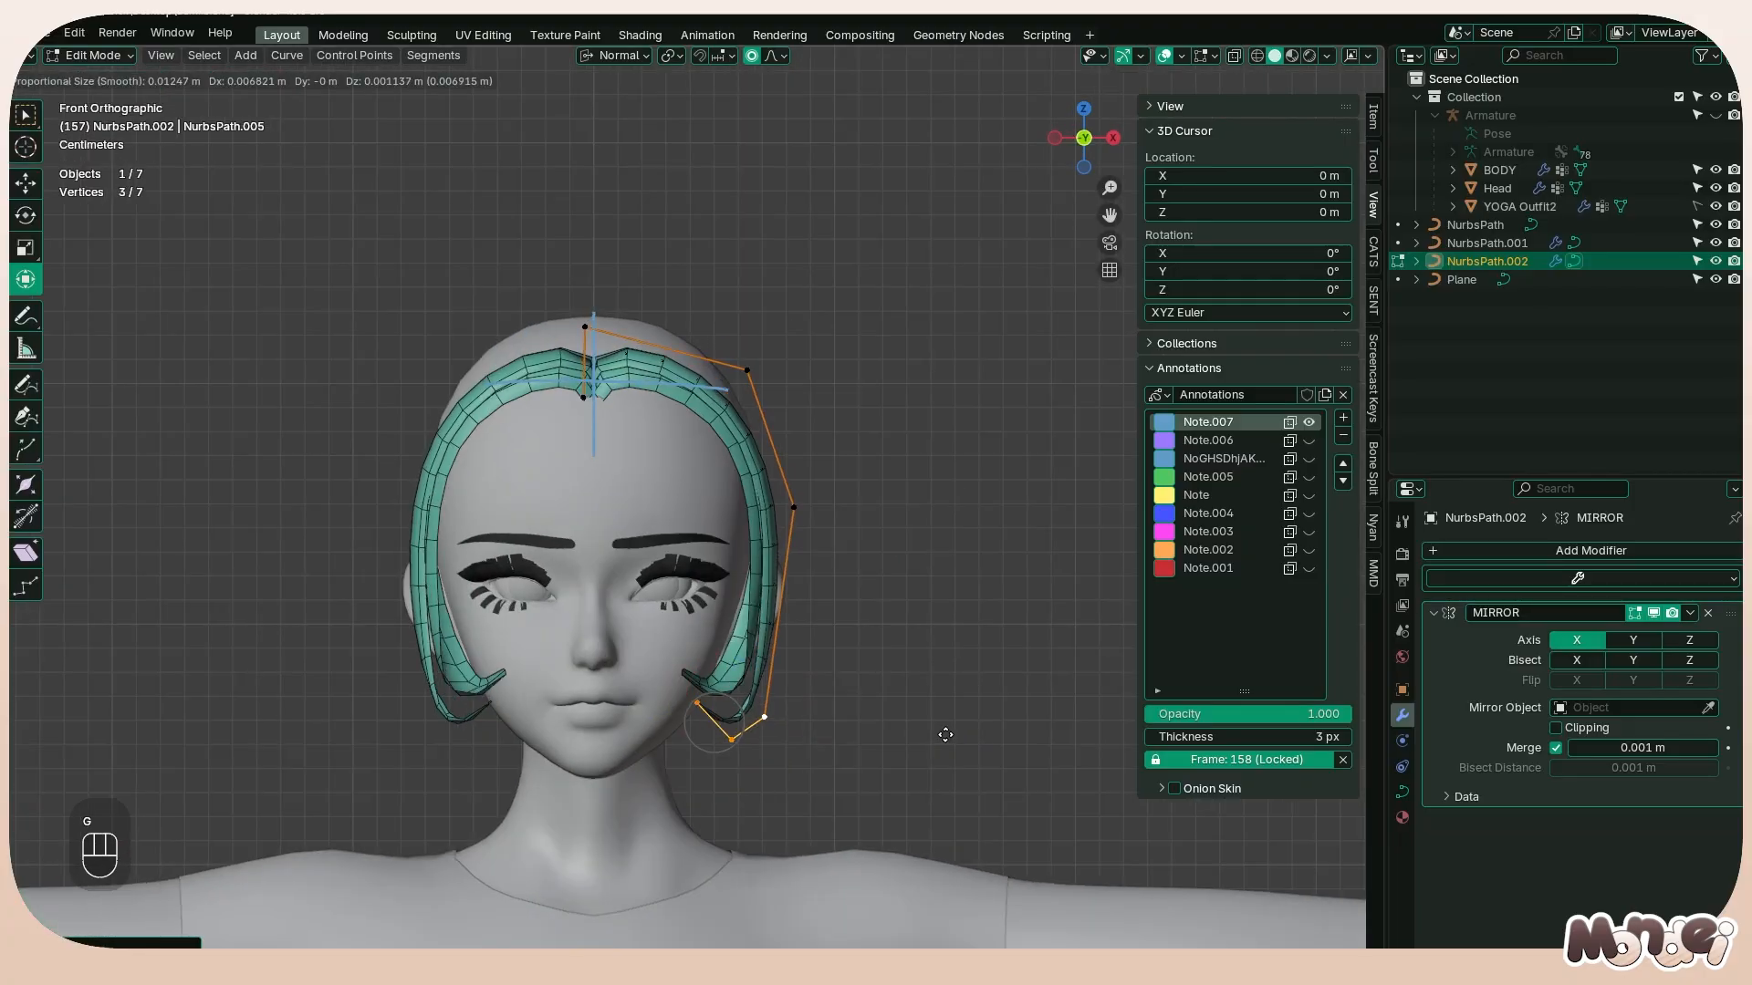
{"action": "left_click", "coordinate": [945, 734]}
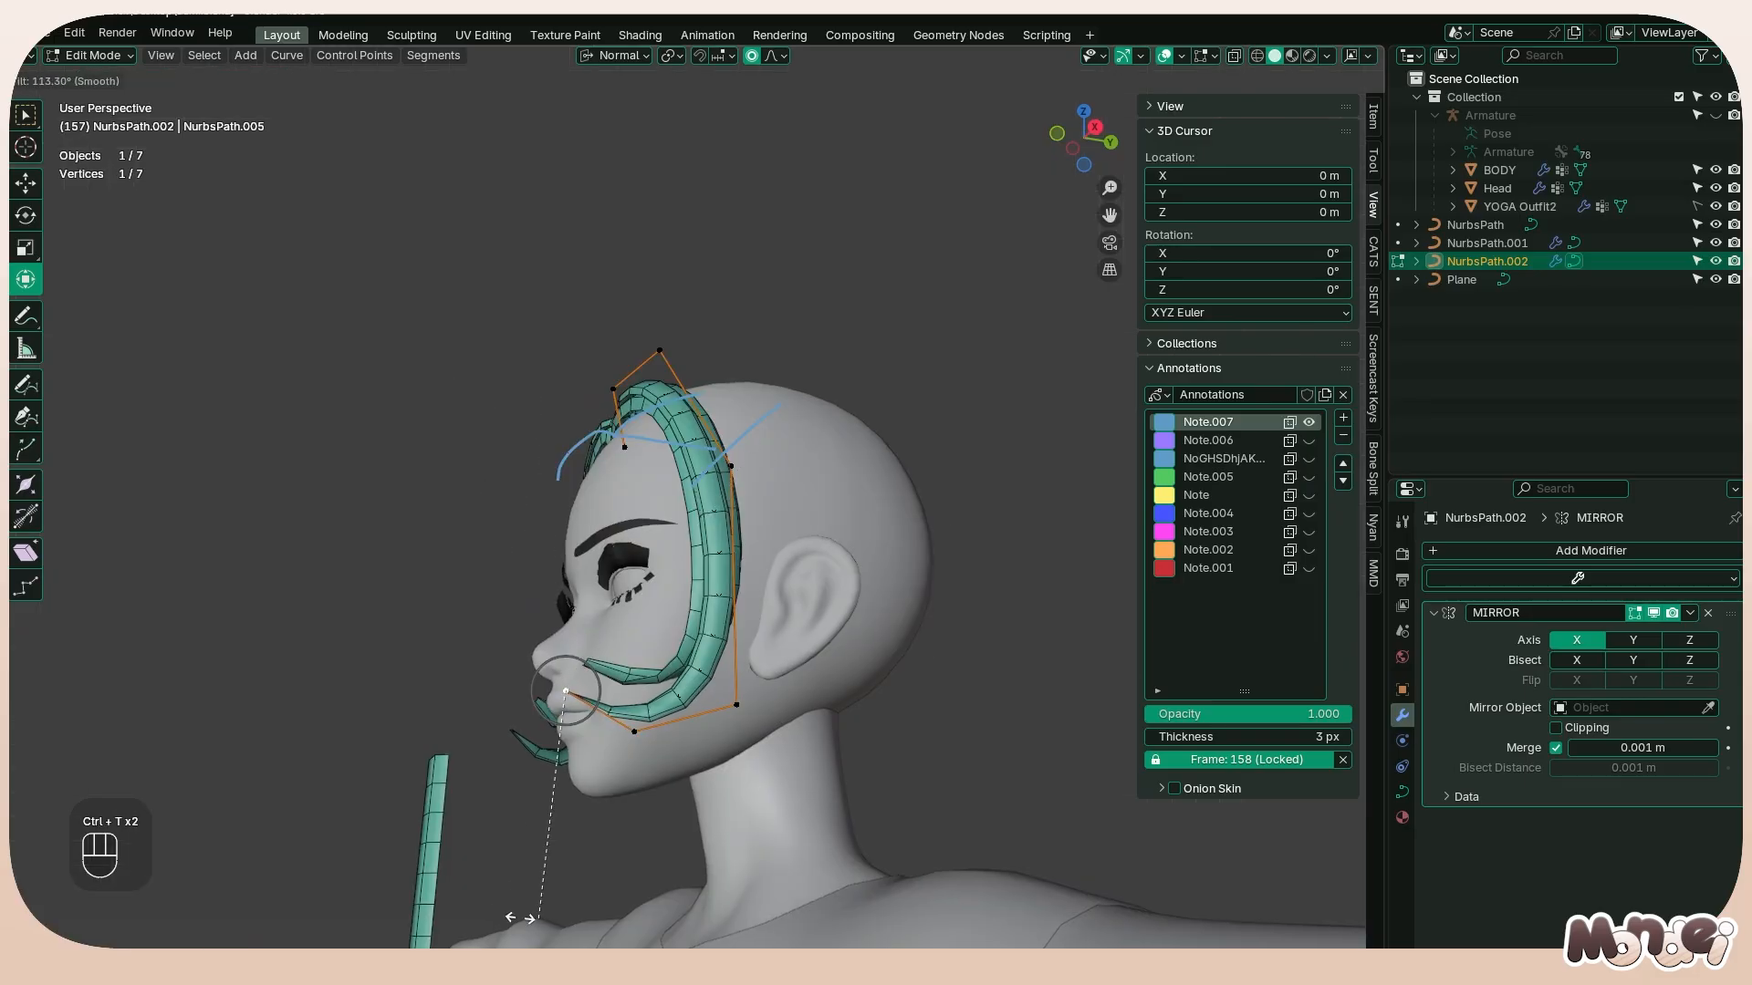
Tilt the copied strand's tip and lower it toward the jawline in the front view
{"action": "left_click", "coordinate": [512, 853]}
{"action": "middle_click_drag", "start_coordinate": [512, 849], "coordinate": [771, 712]}
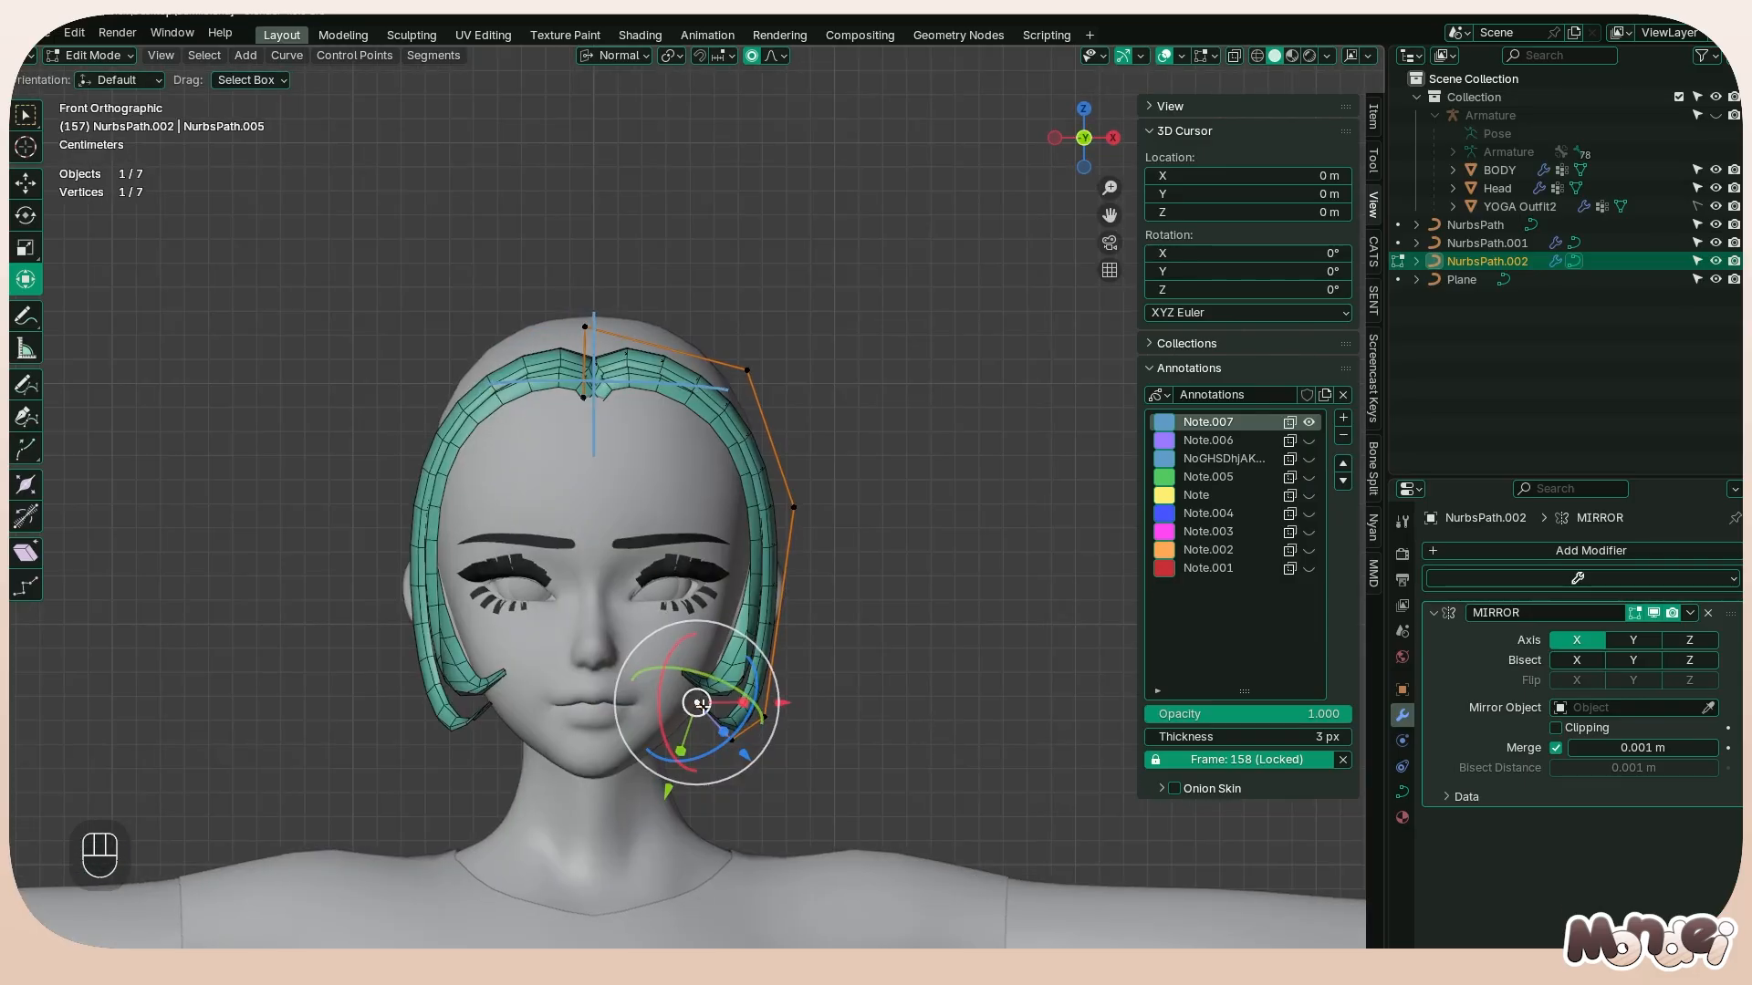
{"action": "key", "text": "g"}
{"action": "left_click", "coordinate": [710, 779]}
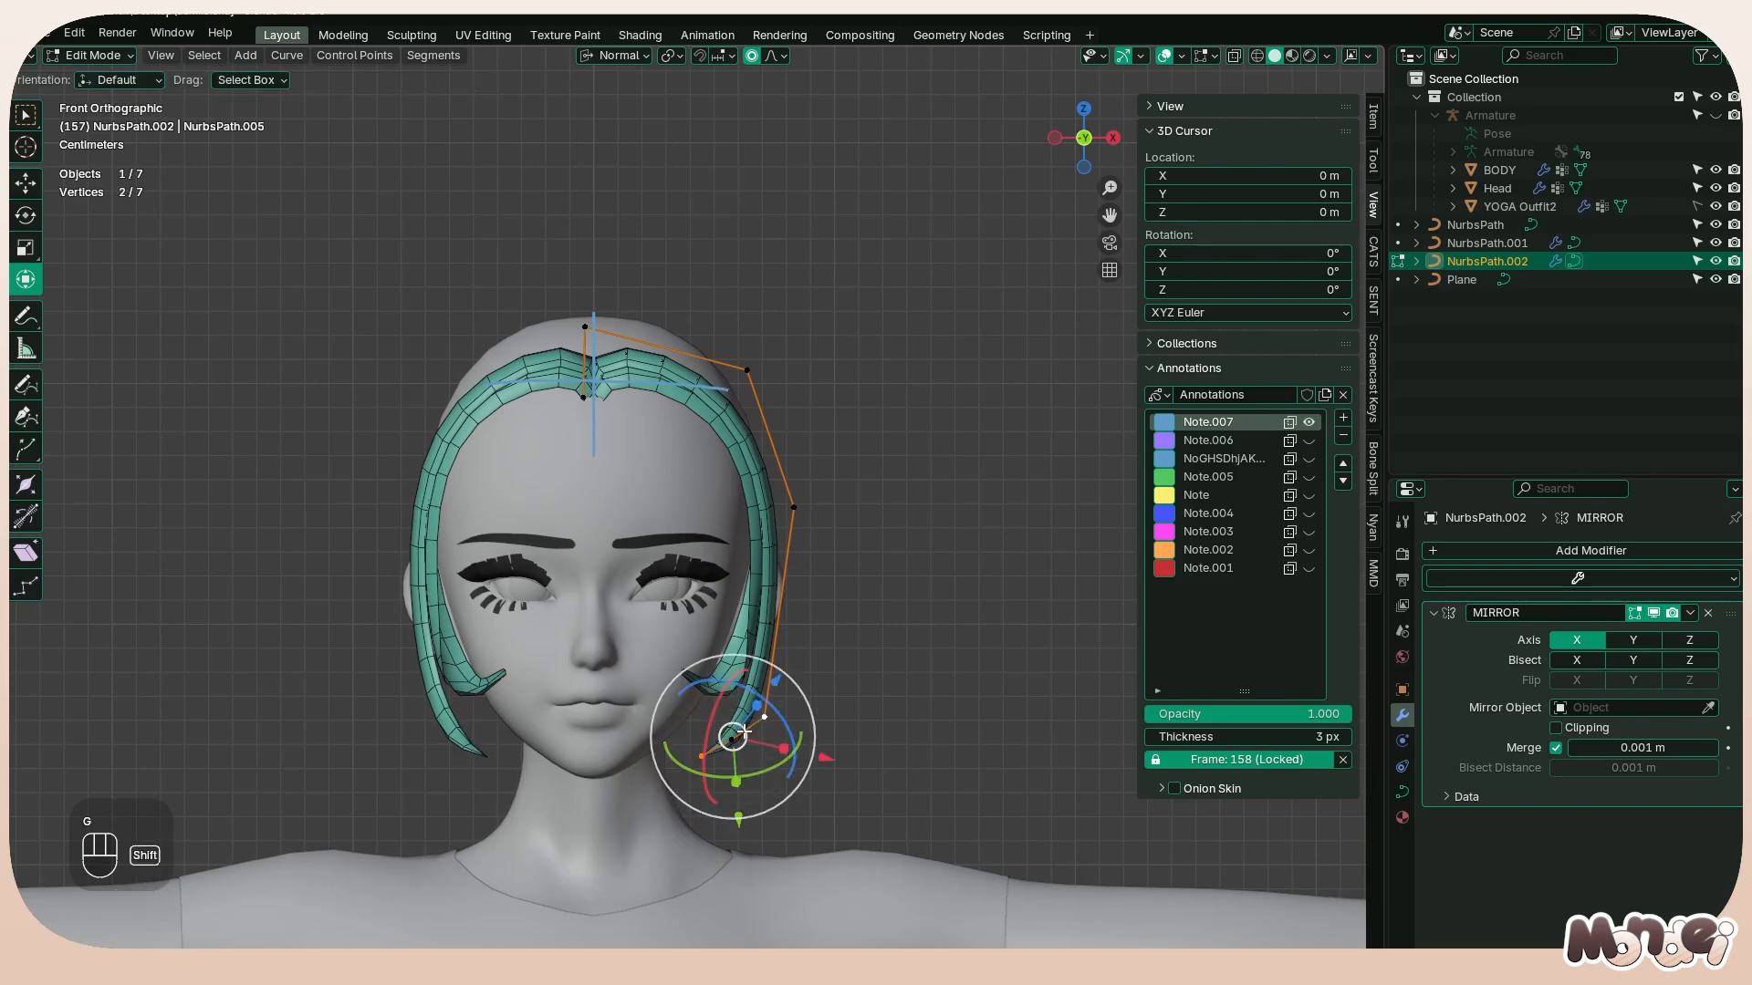
Move the copied strand's two lowest points about 0.013 m back along Y, and shift its rear corner point up and back
{"action": "middle_click_drag", "start_coordinate": [737, 735], "coordinate": [763, 764], "text": "alt"}
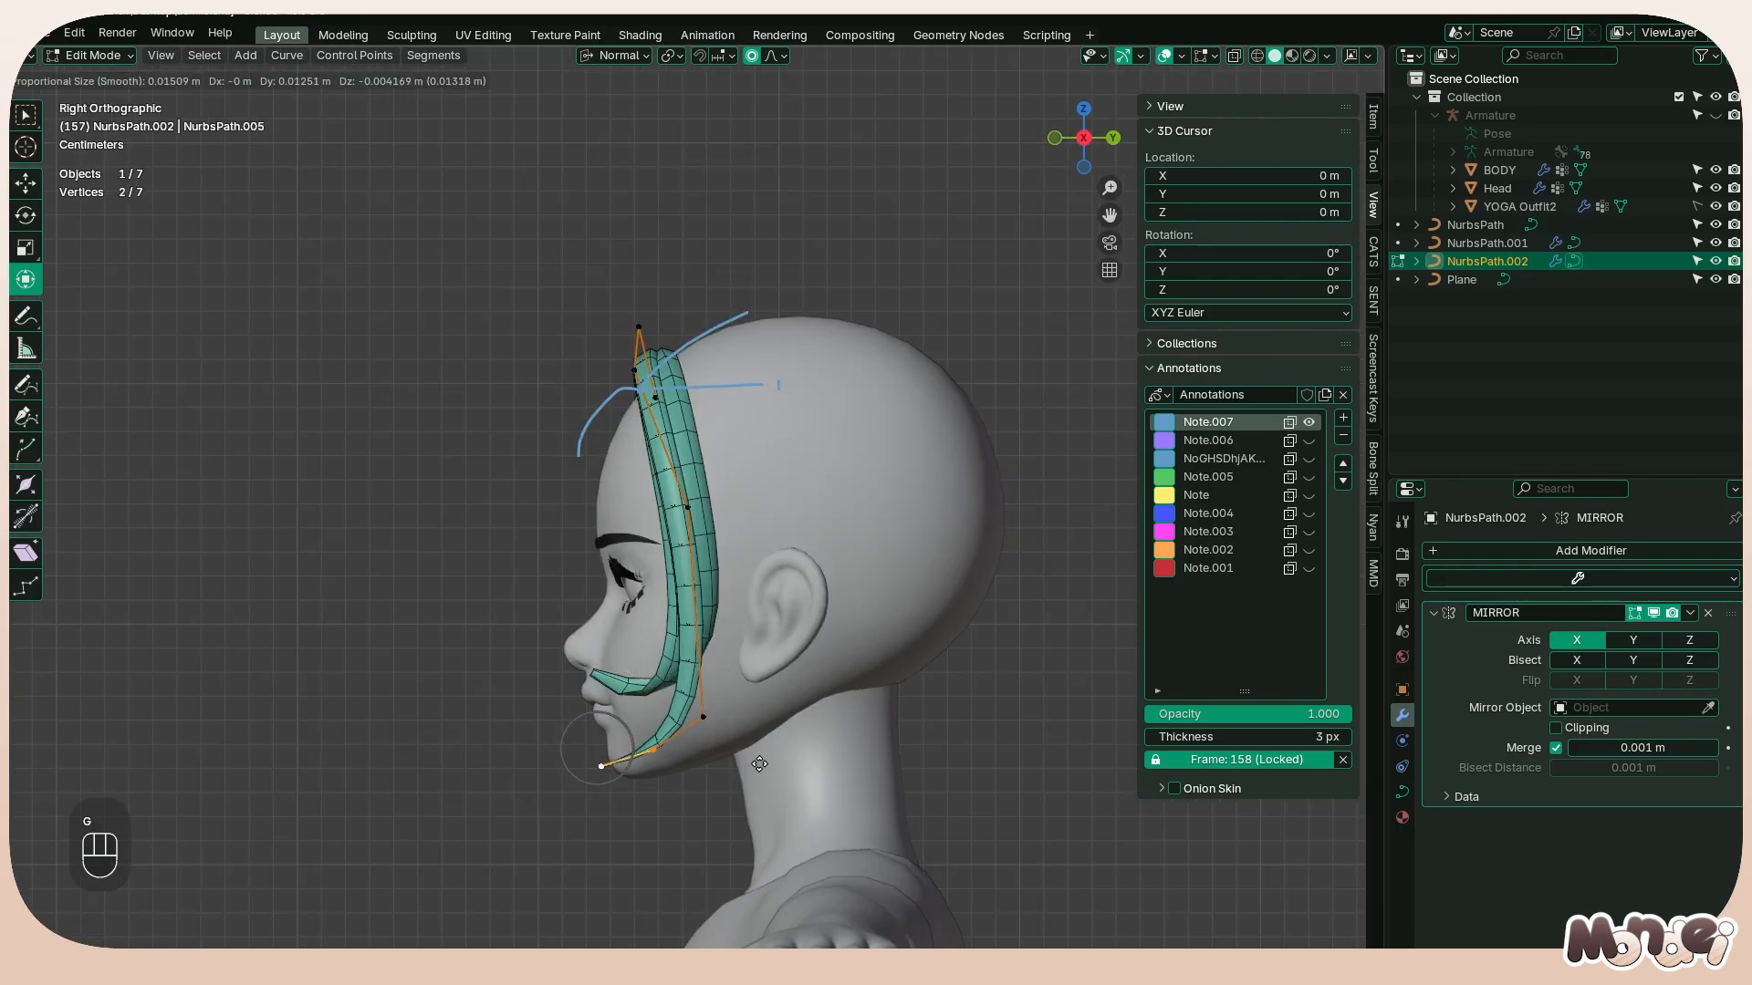
{"action": "key", "text": "g"}
{"action": "left_click", "coordinate": [724, 680]}
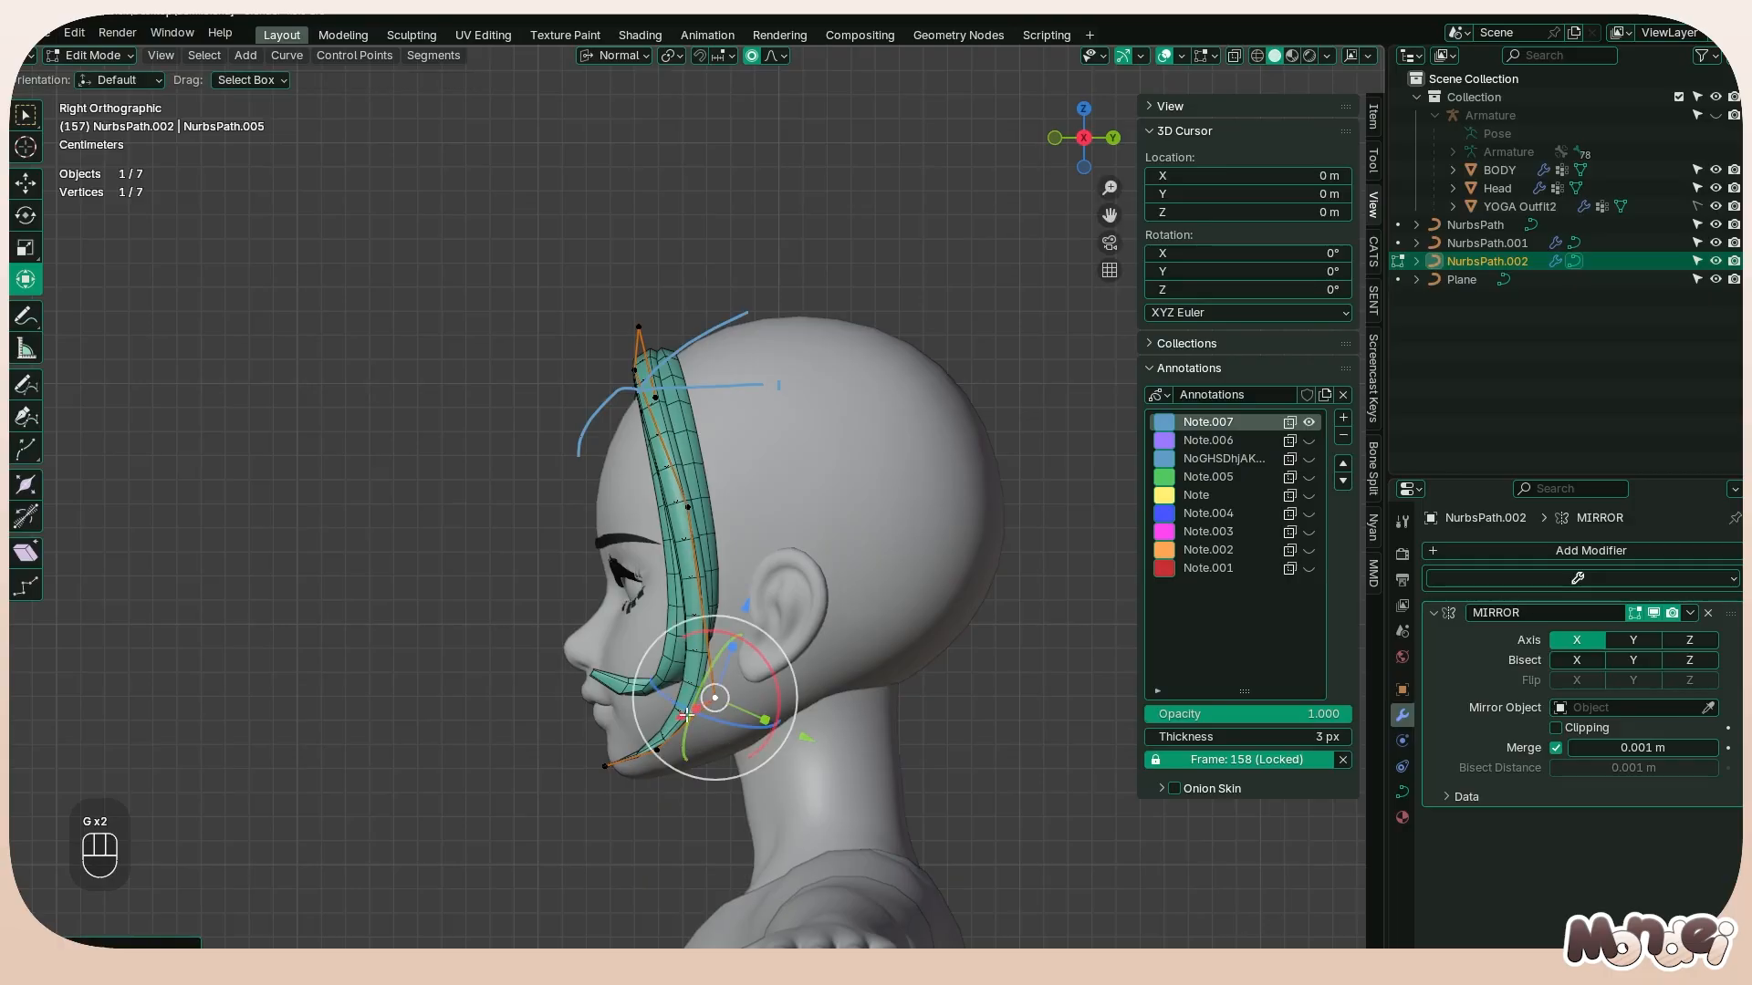
Refine the bottom point and tip of the copied strand so its end follows the jawline in the side view
{"action": "left_click", "coordinate": [657, 750]}
{"action": "key", "text": "g"}
{"action": "left_click", "coordinate": [669, 740]}
{"action": "left_click", "coordinate": [606, 766]}
{"action": "key", "text": "g"}
{"action": "left_click", "coordinate": [619, 748]}
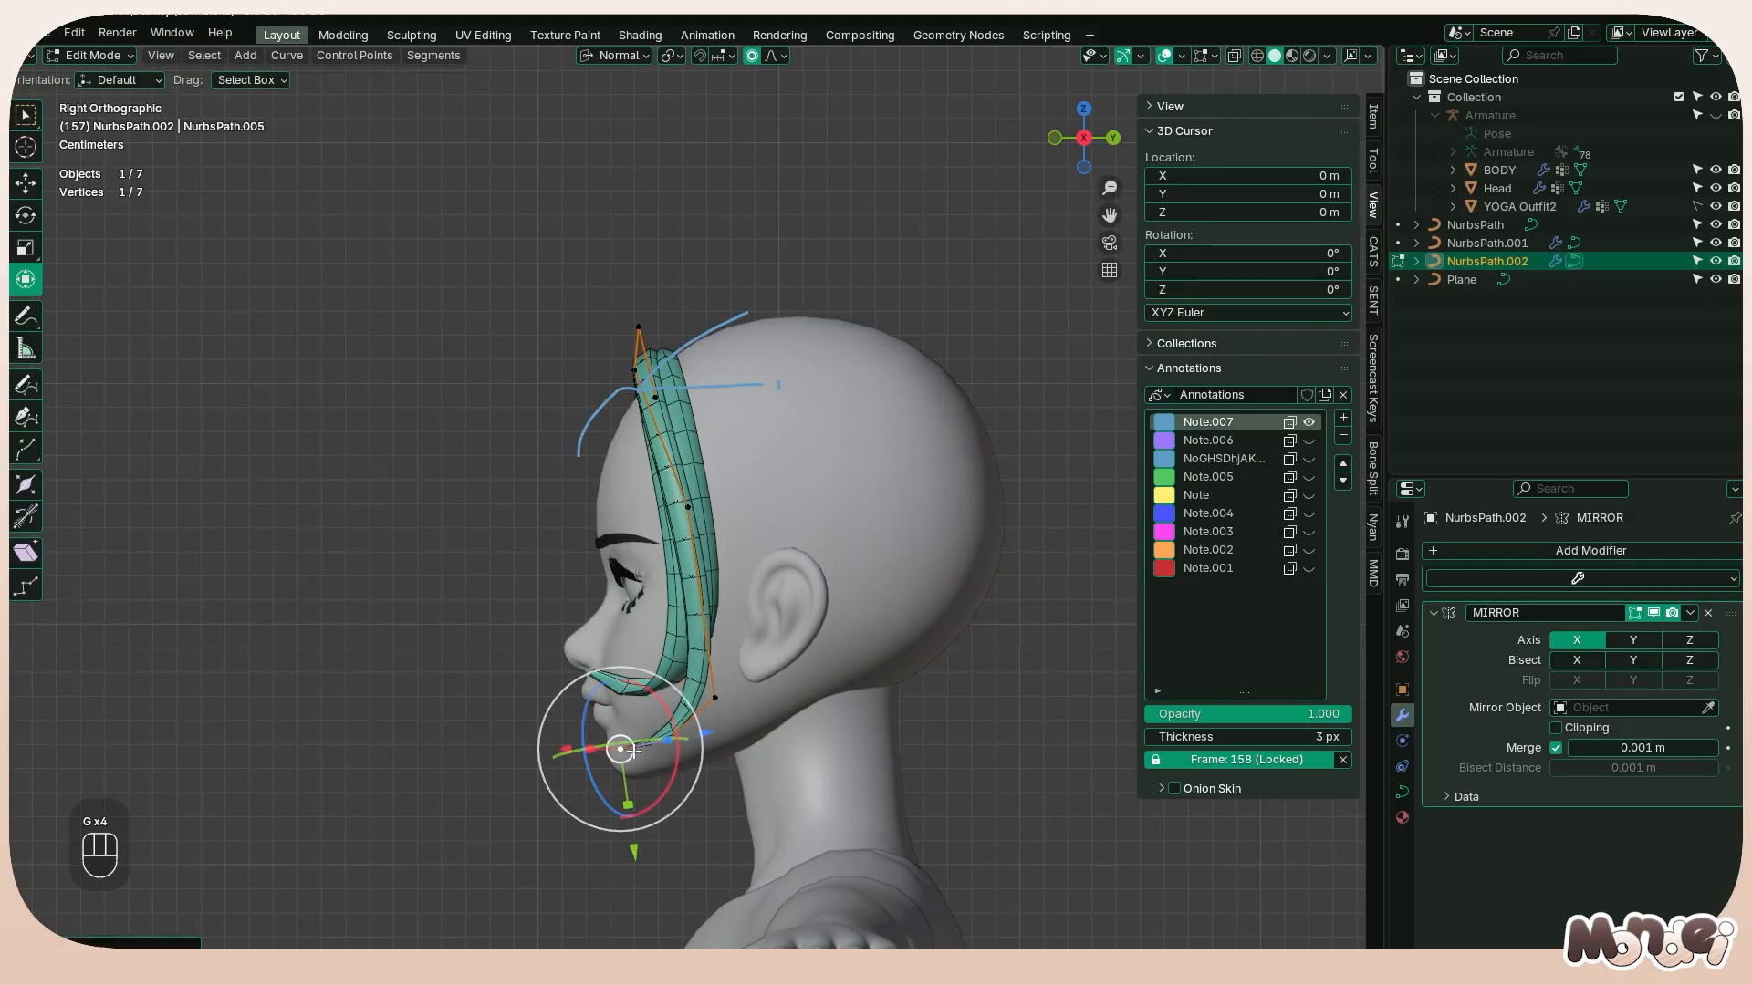
{"action": "left_click", "coordinate": [667, 740]}
{"action": "key", "text": "g"}
{"action": "left_click", "coordinate": [667, 747]}
Try changing the radius of all the copied strand's control points, and undo it
{"action": "middle_click_drag", "start_coordinate": [622, 747], "coordinate": [849, 510]}
{"action": "key", "text": "a"}
{"action": "key", "text": "alt+s"}
{"action": "left_click", "coordinate": [827, 516]}
{"action": "key", "text": "ctrl+z"}
Try moving the copied strand's middle side point forward in the side view, and undo the move
{"action": "left_click", "coordinate": [708, 407]}
{"action": "middle_click_drag", "start_coordinate": [708, 407], "coordinate": [773, 506]}
{"action": "left_click", "coordinate": [744, 494]}
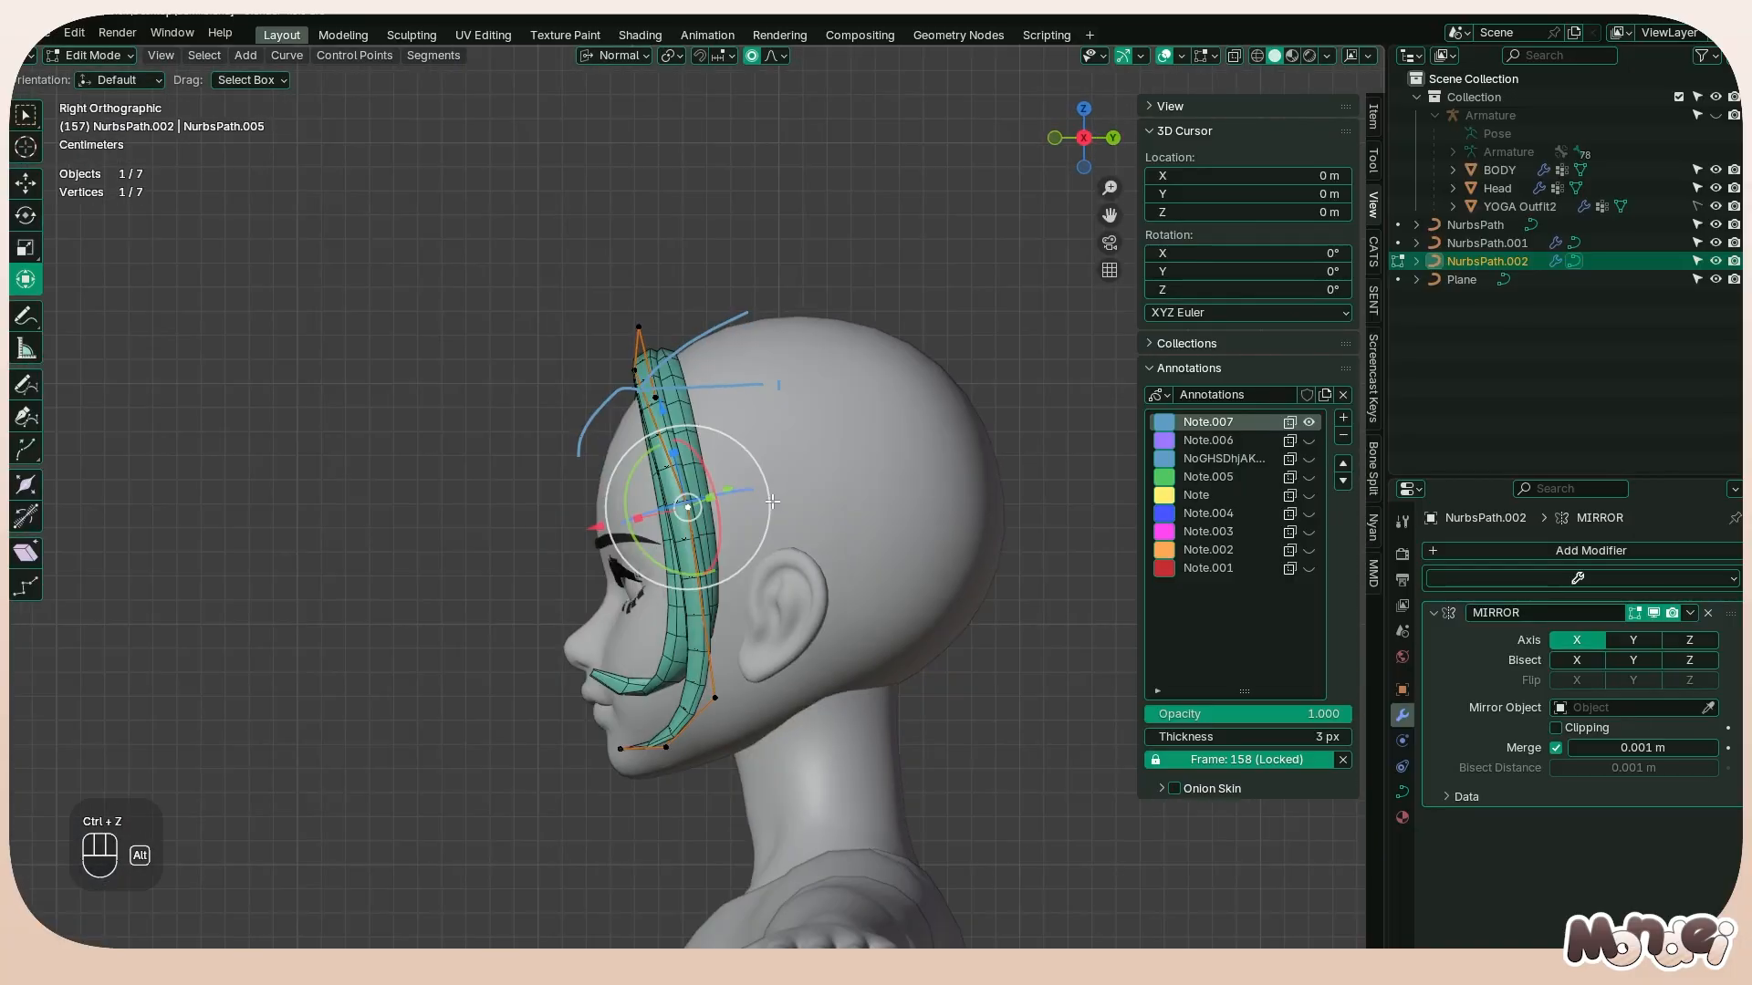
{"action": "key", "text": "g"}
{"action": "left_click", "coordinate": [737, 515]}
{"action": "key", "text": "ctrl+z"}
{"action": "key", "text": "ctrl+z"}
{"action": "key", "text": "ctrl+z"}
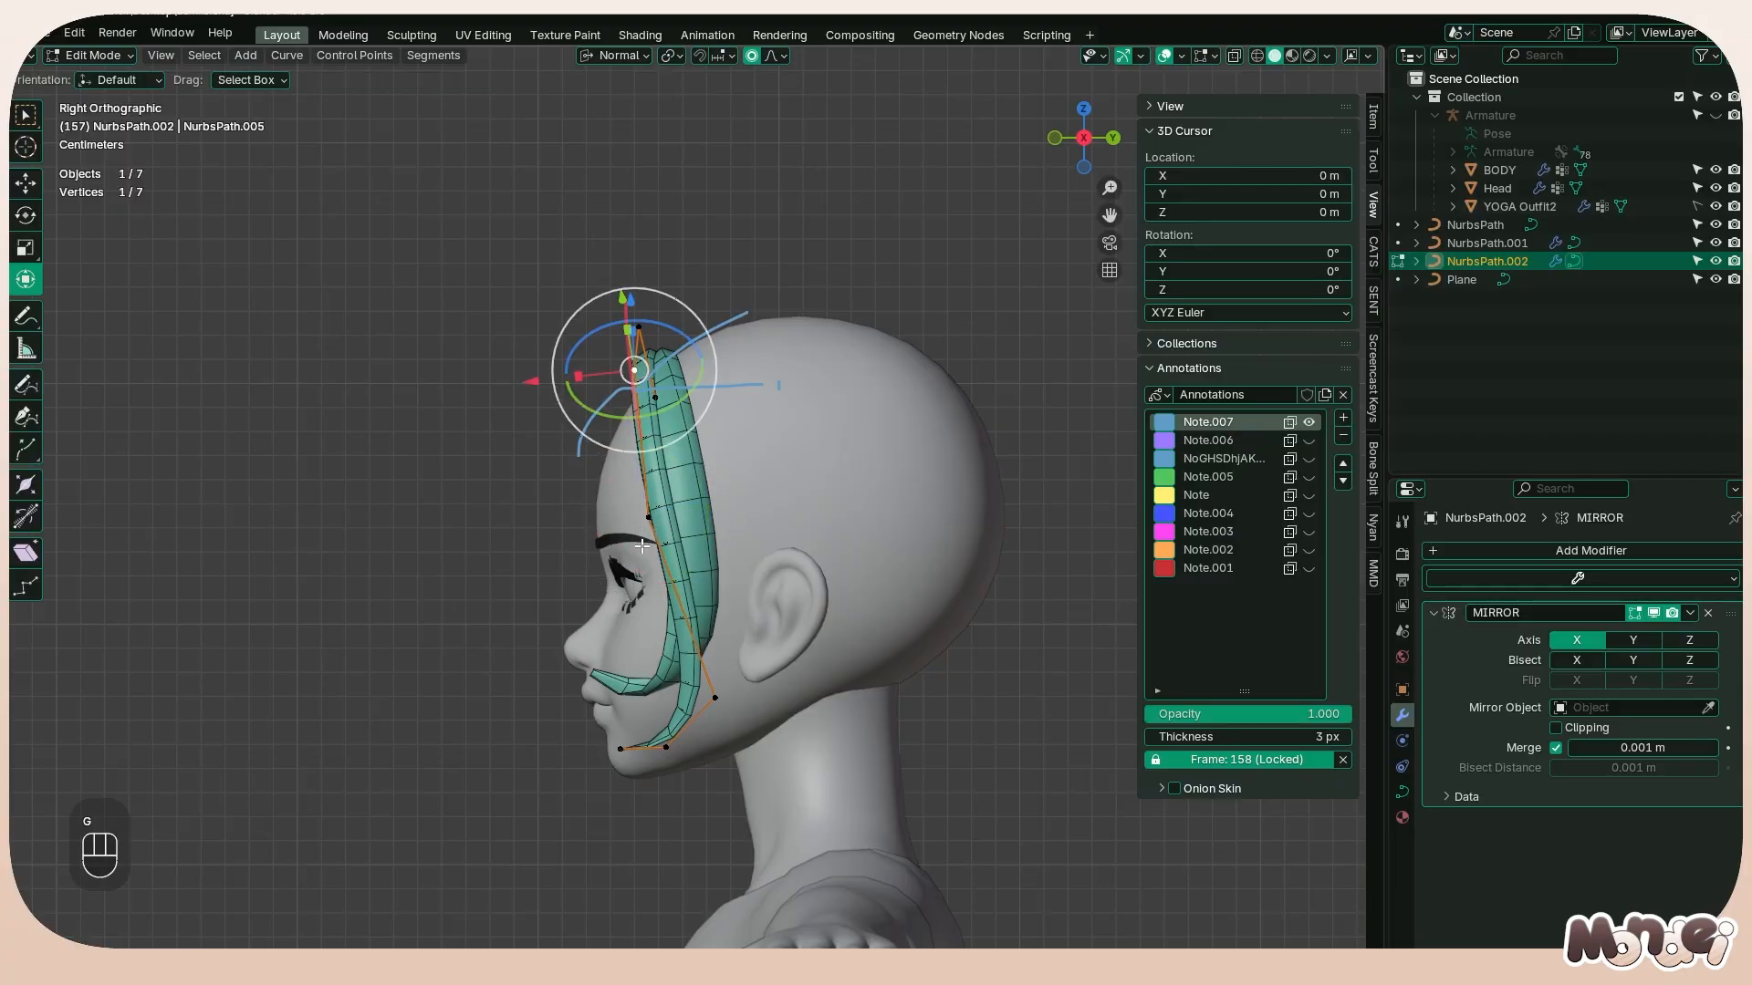
Move the copied strand's middle side point back toward the ear, try moving the upper side point forward, and undo that last move
{"action": "key", "text": "g"}
{"action": "key", "text": "g"}
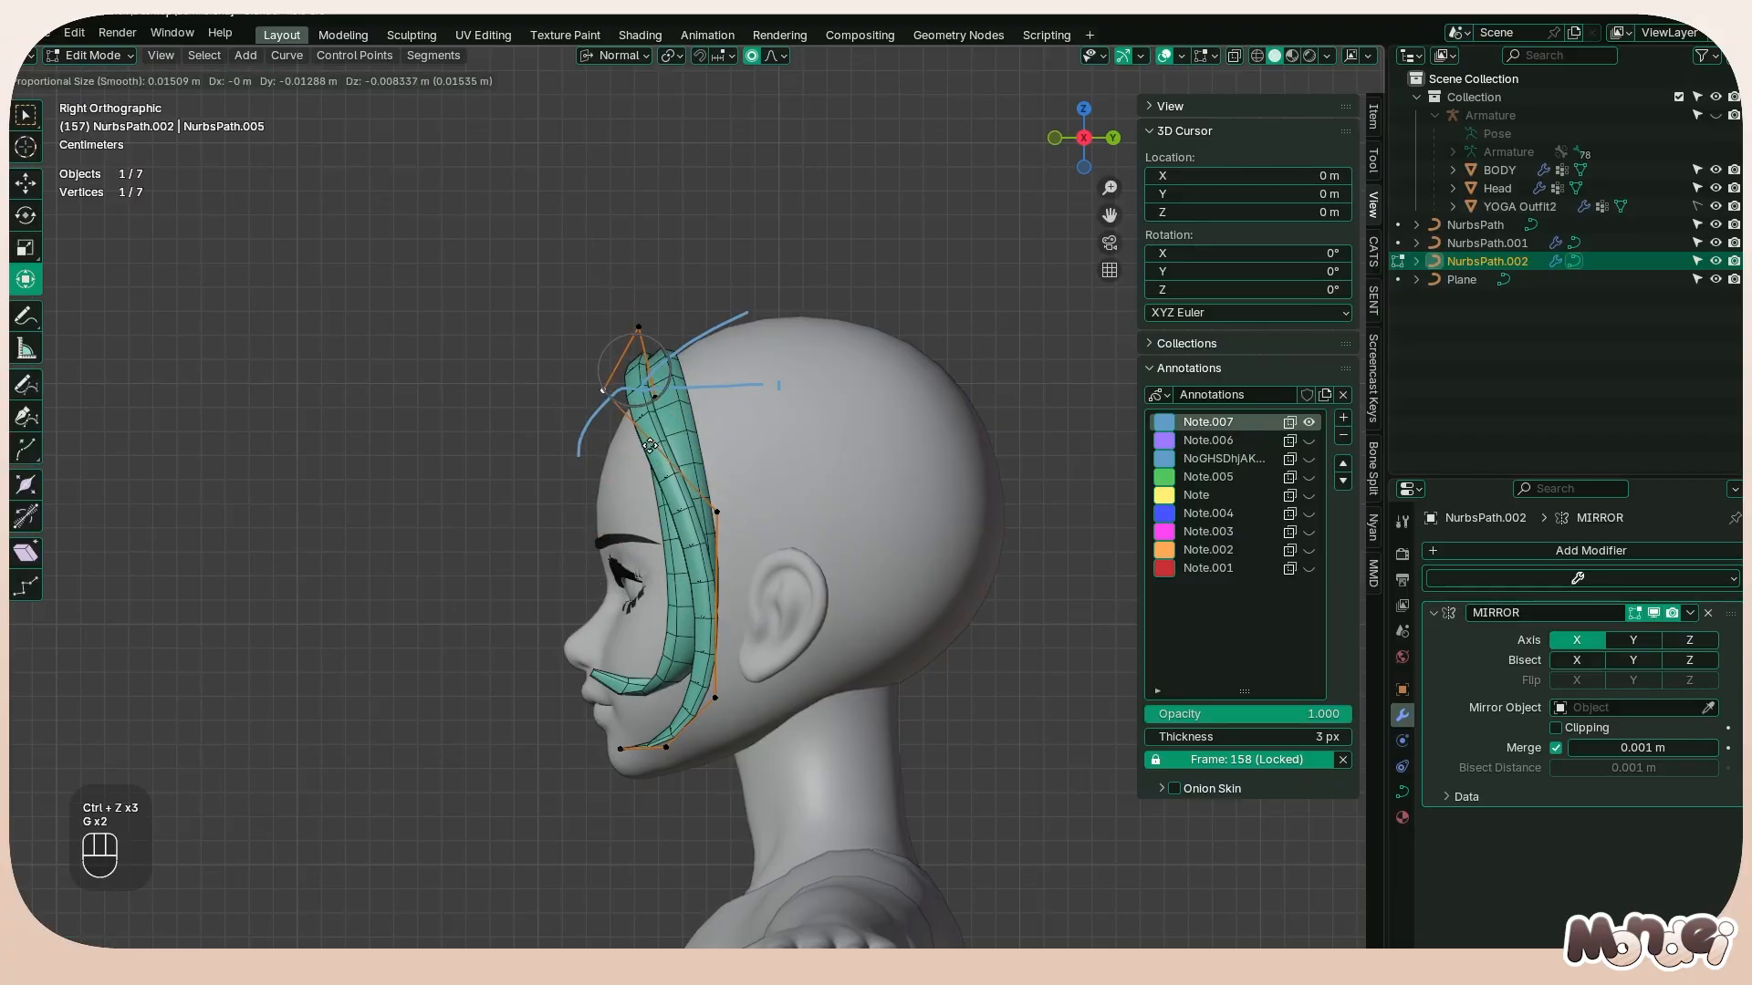
{"action": "left_click", "coordinate": [651, 405]}
{"action": "middle_click_drag", "start_coordinate": [630, 416], "coordinate": [566, 480]}
{"action": "key", "text": "ctrl+z"}
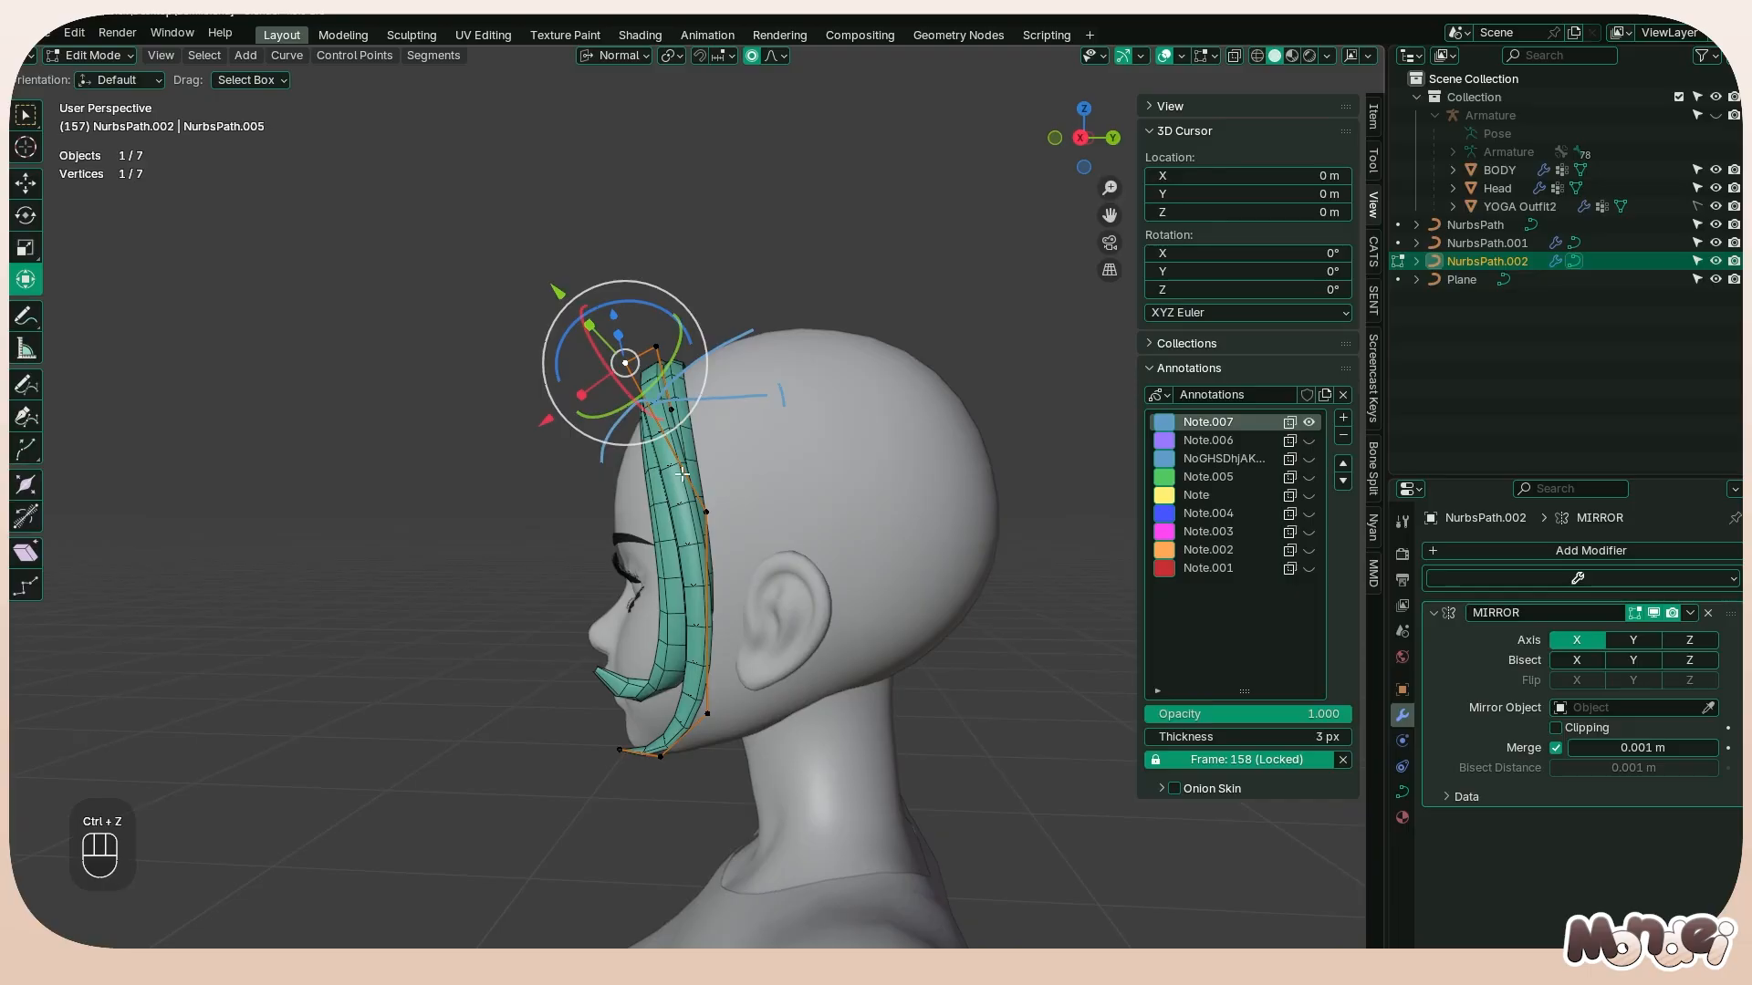
{"action": "key", "text": "ctrl+z"}
{"action": "key", "text": "ctrl+shift+z"}
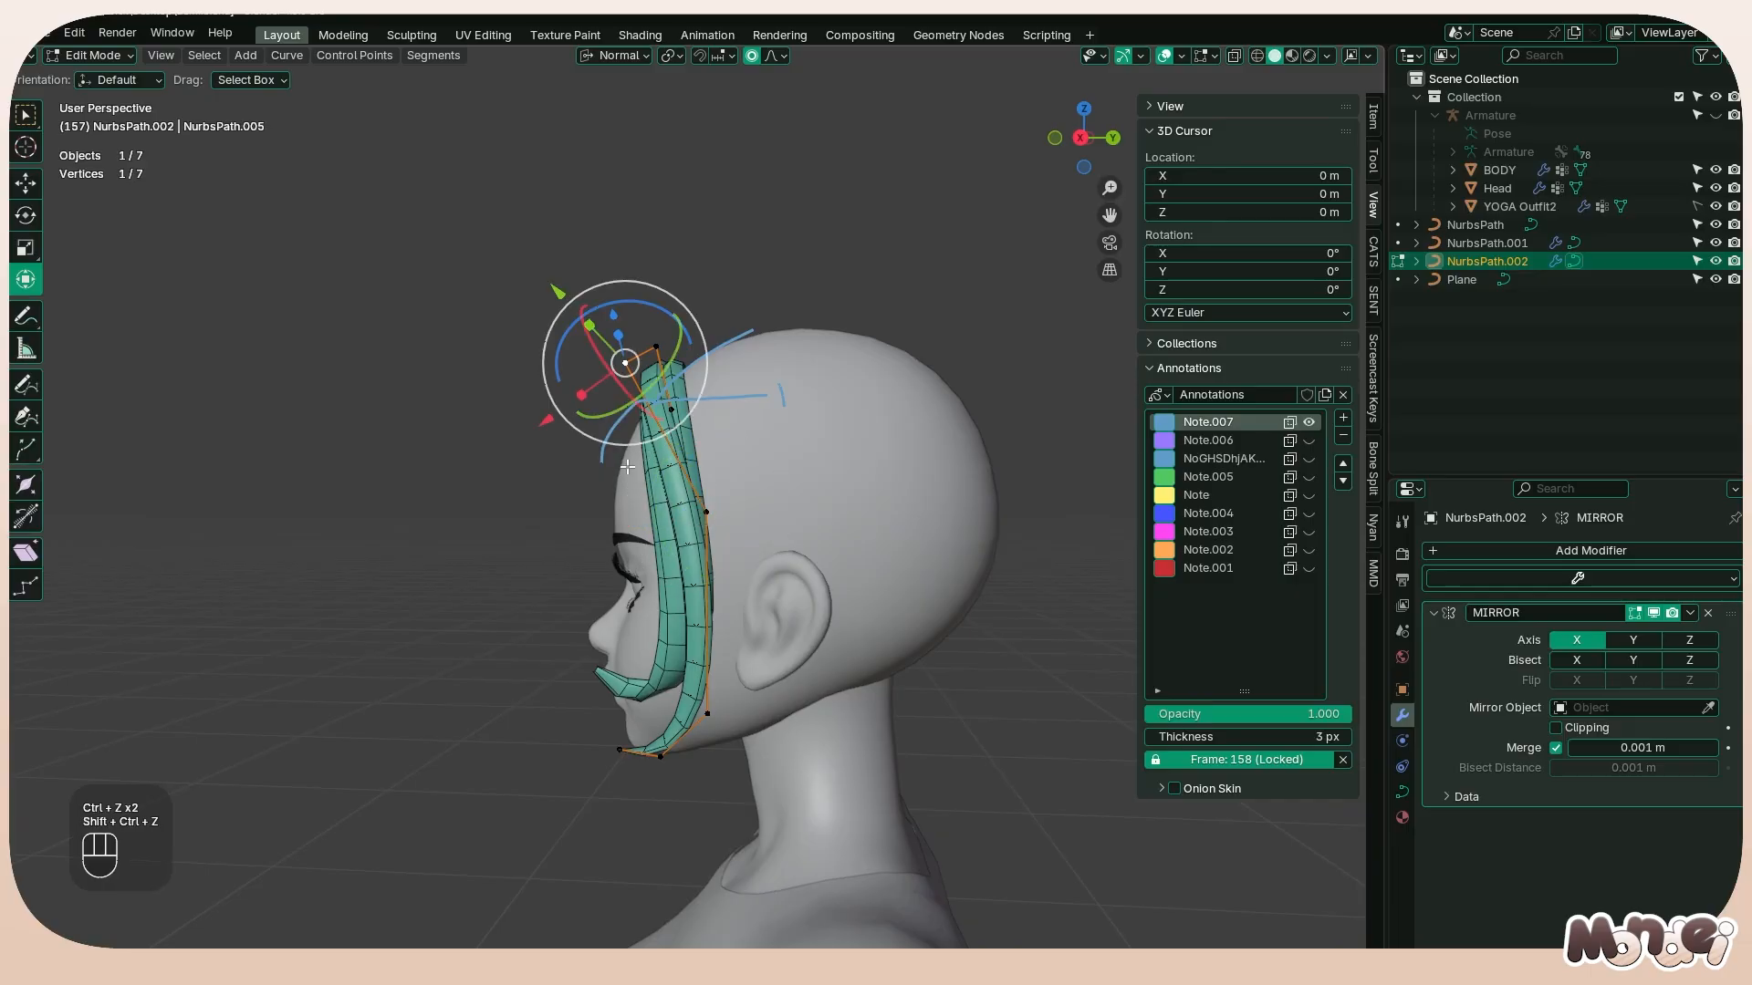
{"action": "middle_click_drag", "start_coordinate": [606, 461], "coordinate": [703, 422]}
{"action": "key", "text": "Tab"}
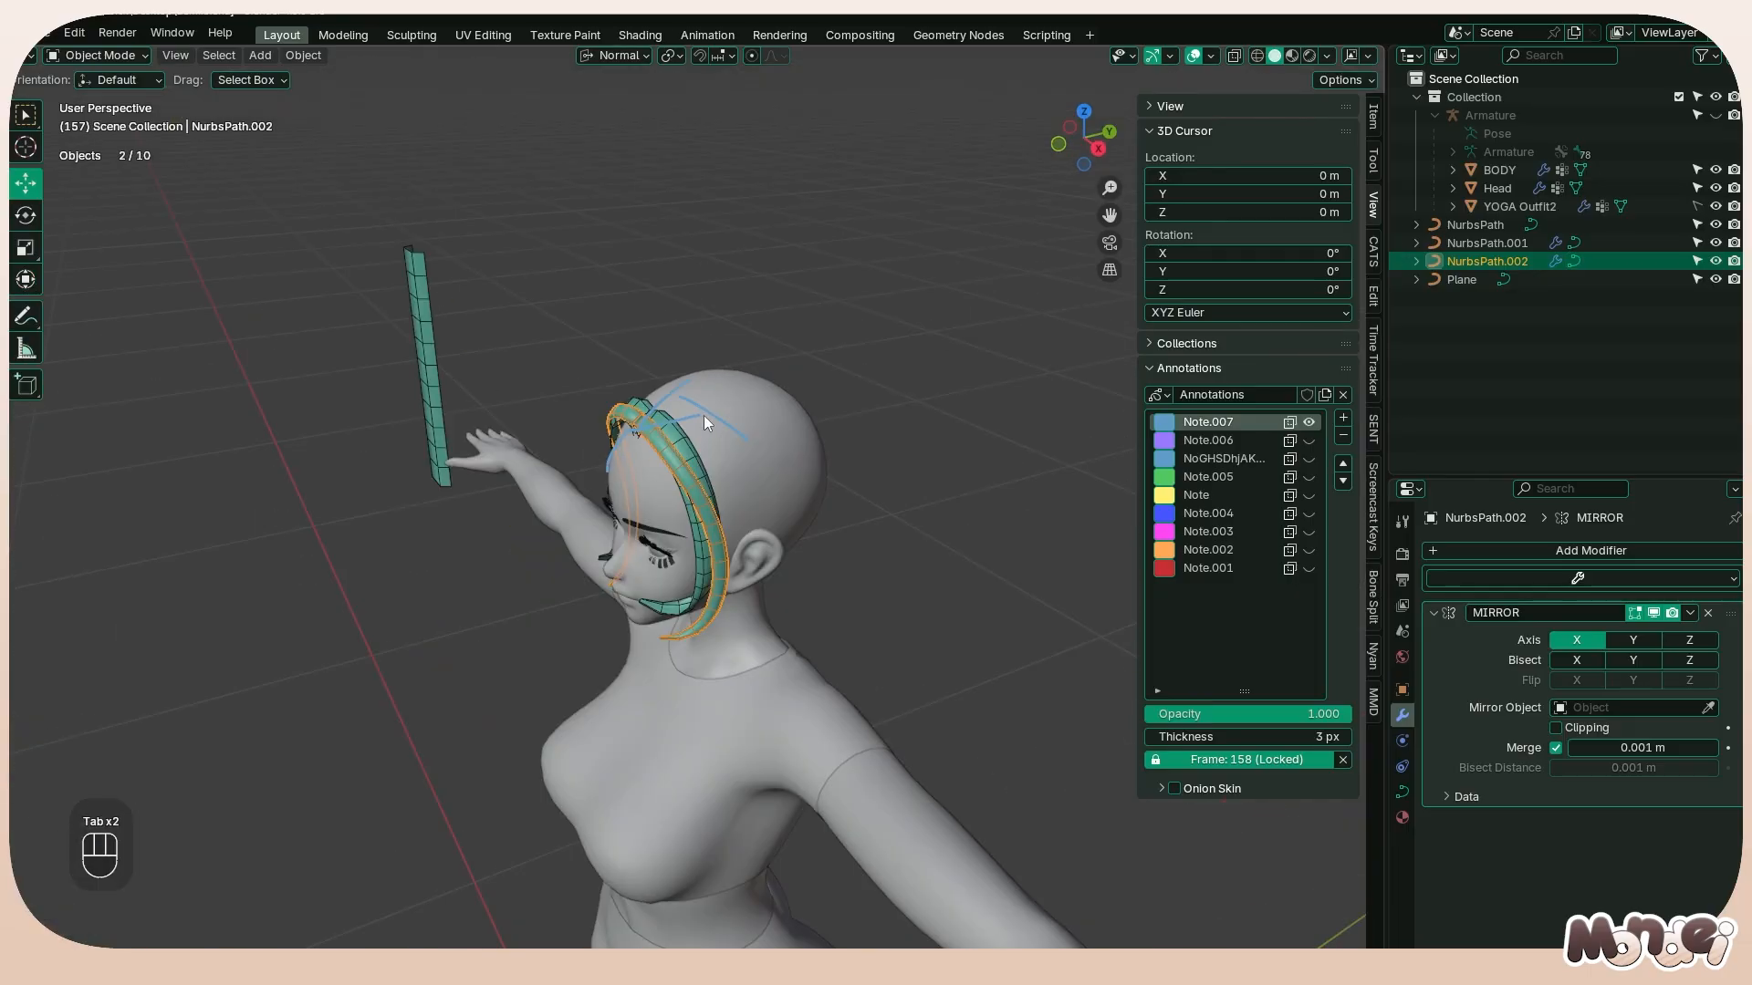
Duplicate the second strand in the side view, place the copy up and behind it, and open the copy for editing
{"action": "middle_click_drag", "start_coordinate": [806, 478], "coordinate": [726, 462], "text": "alt"}
{"action": "key", "text": "shift+d"}
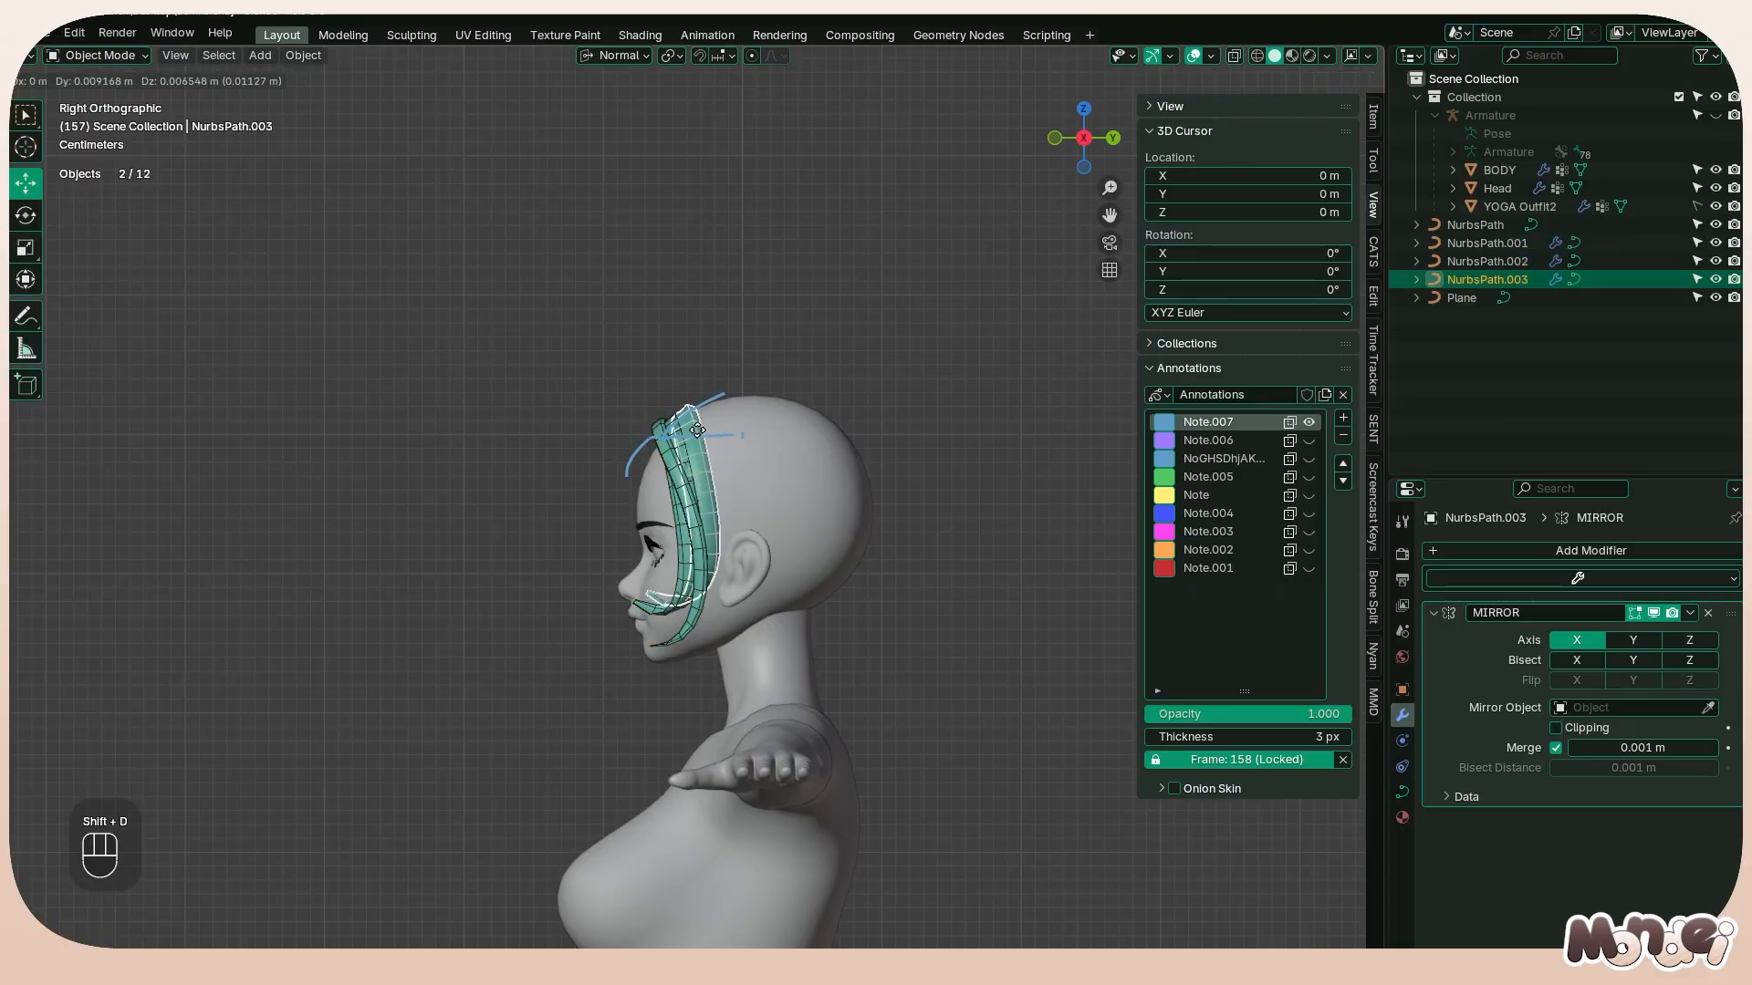
{"action": "left_click", "coordinate": [710, 425]}
{"action": "key", "text": "Tab"}
Reposition the third strand's lower points and tip so its end hangs down behind the jaw below the ear
{"action": "left_click_drag", "start_coordinate": [652, 549], "coordinate": [693, 622]}
{"action": "key", "text": "ctrl+z"}
{"action": "key", "text": "g"}
{"action": "left_click", "coordinate": [696, 697]}
{"action": "left_click", "coordinate": [717, 653]}
{"action": "key", "text": "g"}
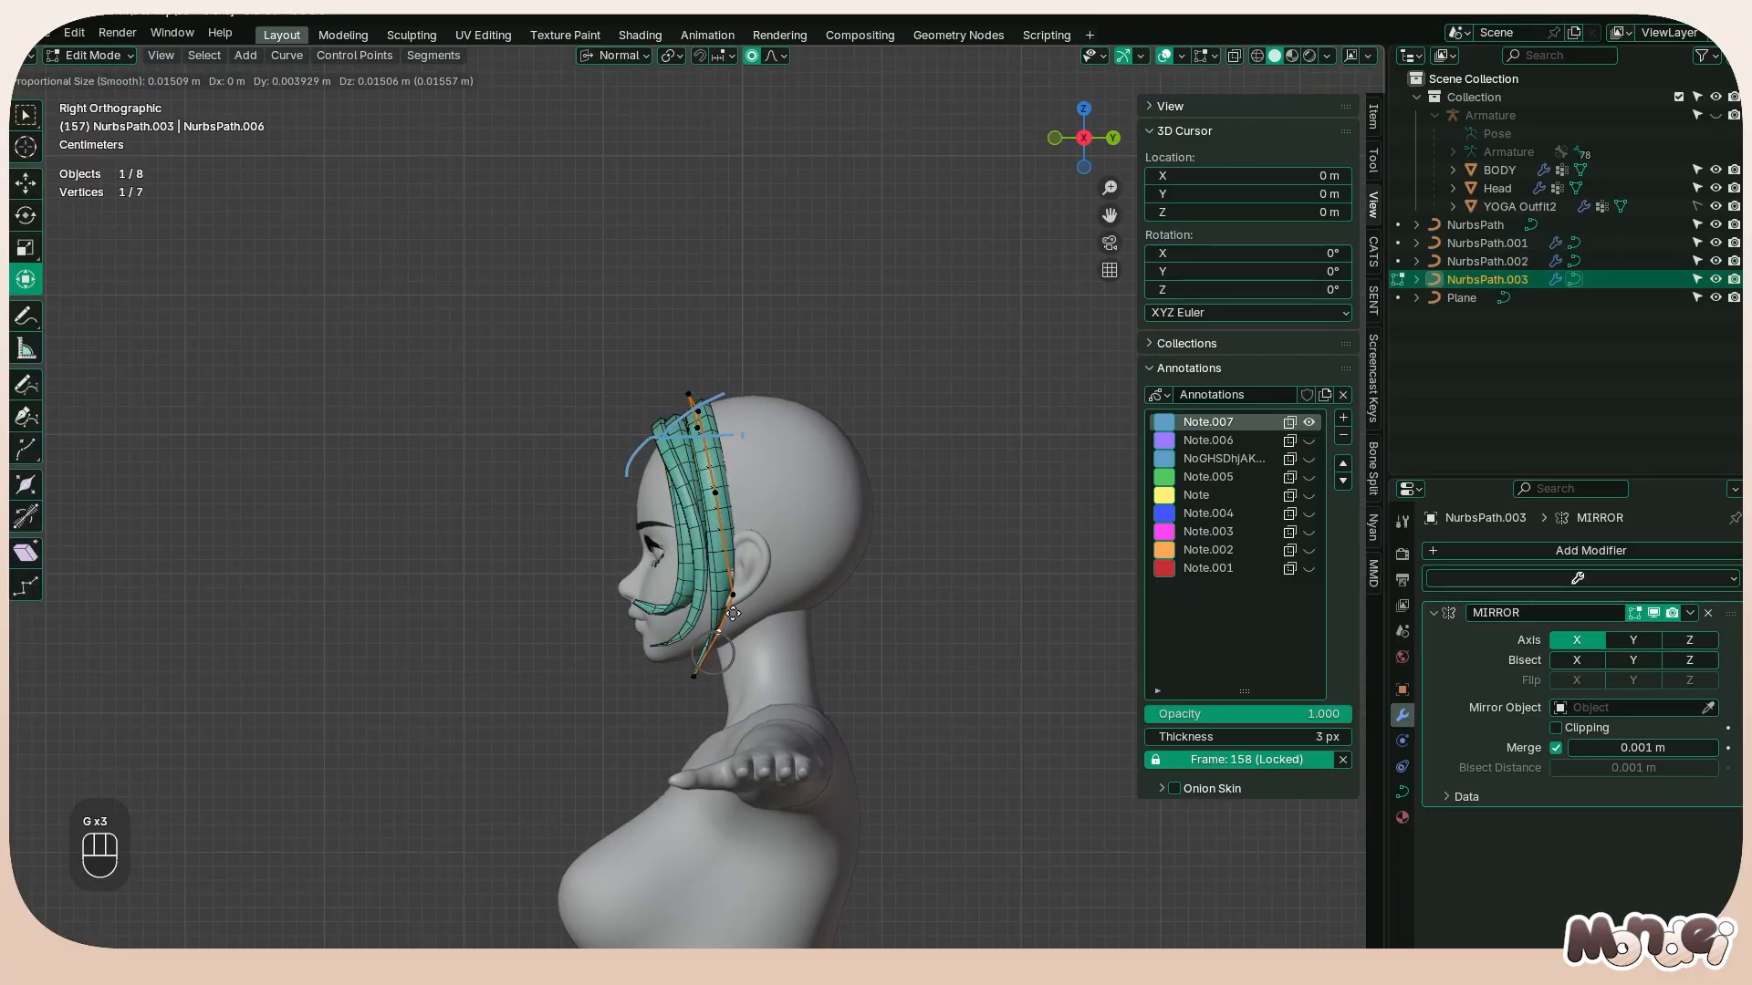
{"action": "left_click", "coordinate": [734, 630]}
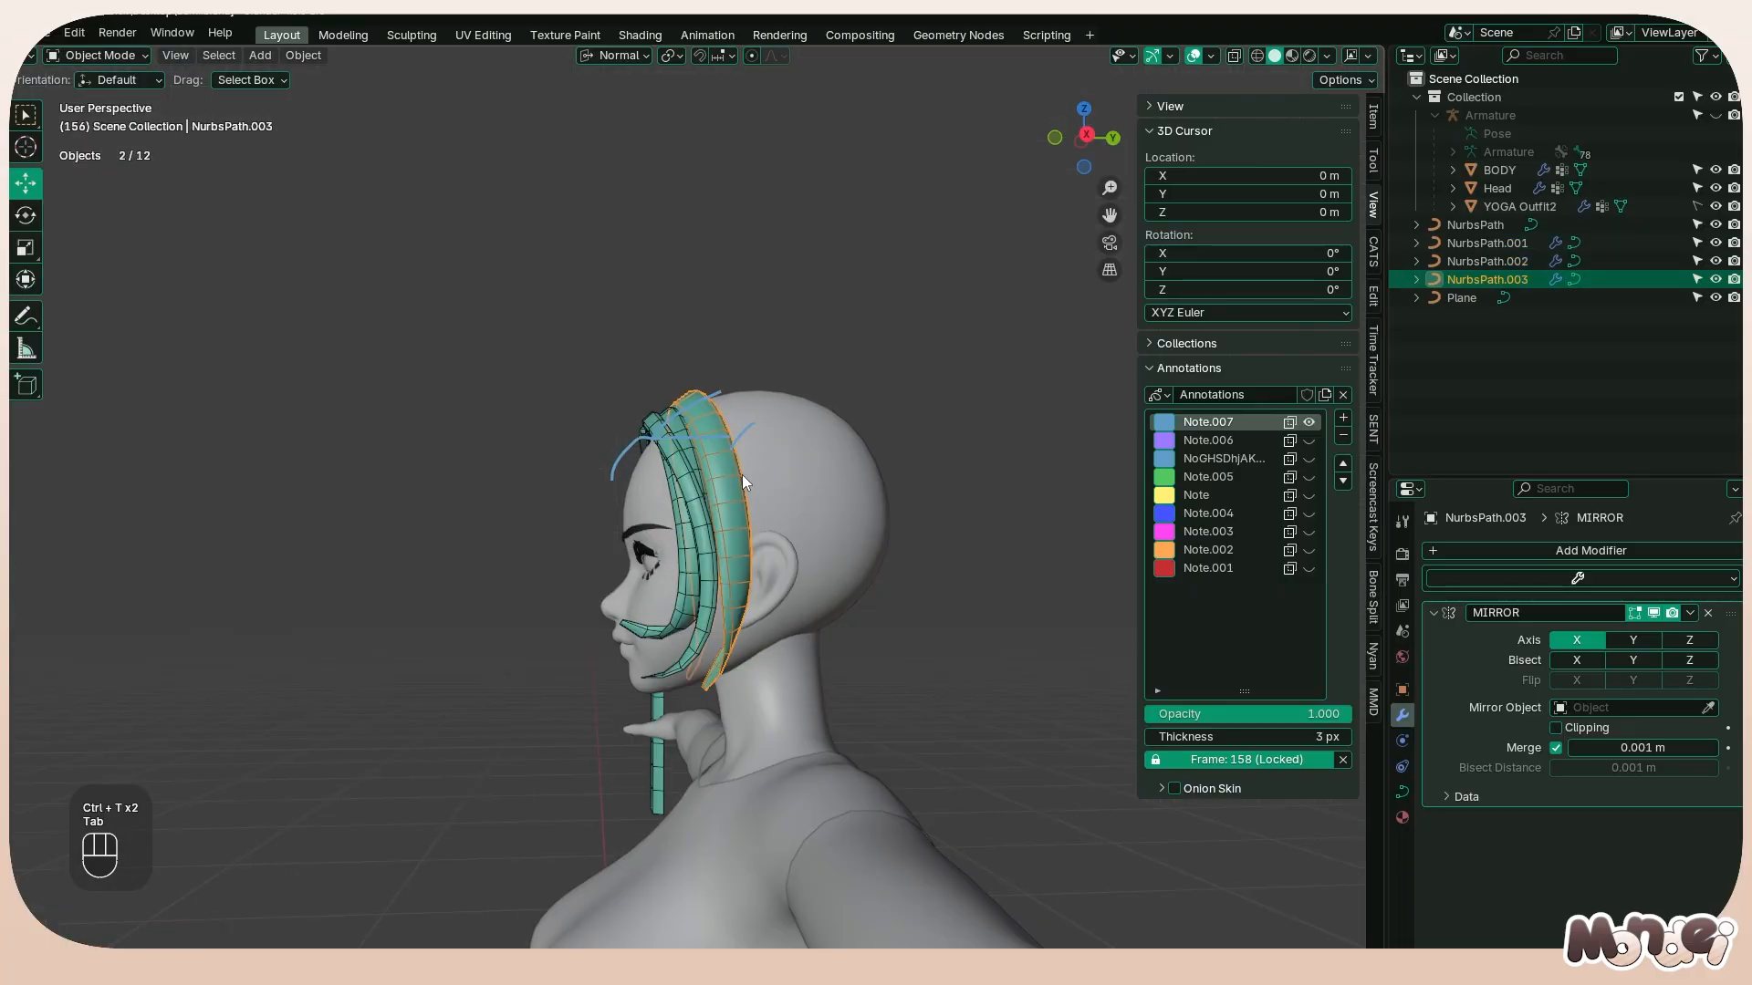
{"action": "middle_click_drag", "start_coordinate": [741, 474], "coordinate": [679, 584]}
{"action": "scroll", "coordinate": [741, 503], "scroll_direction": "down", "scroll_amount": 5}
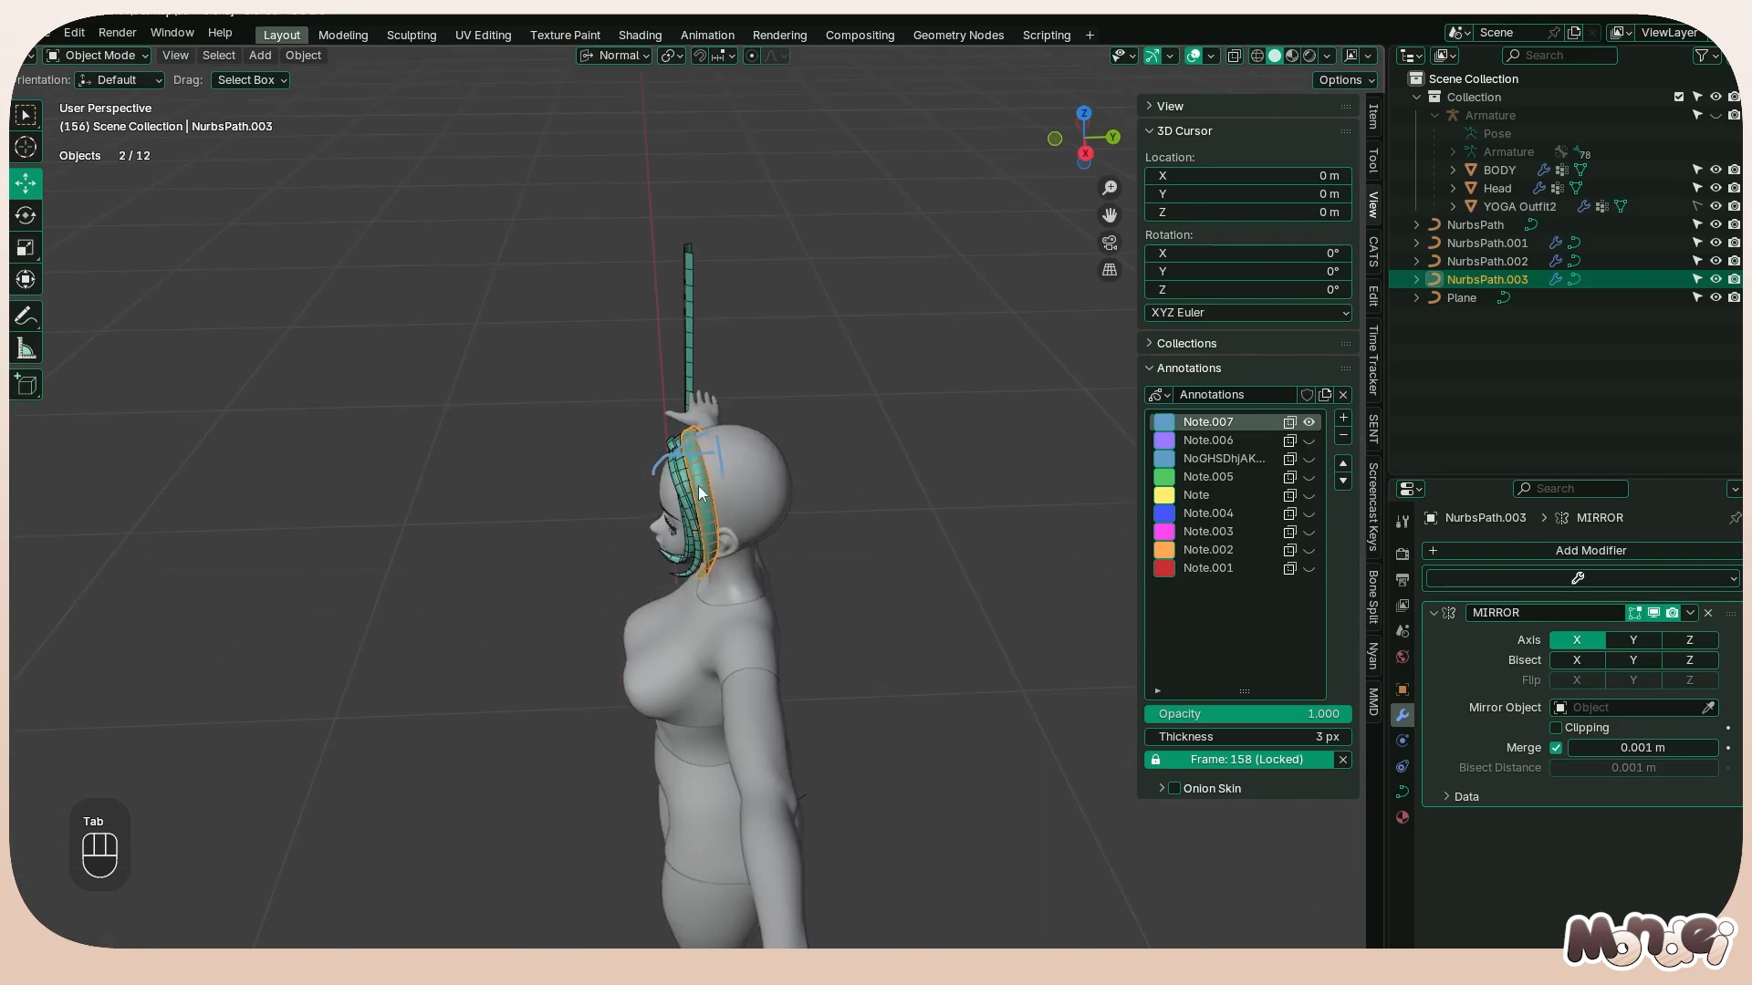
{"action": "scroll", "coordinate": [609, 524], "scroll_direction": "up", "scroll_amount": 5}
{"action": "scroll", "coordinate": [791, 561], "scroll_direction": "down", "scroll_amount": 3}
{"action": "middle_click_drag", "start_coordinate": [610, 524], "coordinate": [849, 703]}
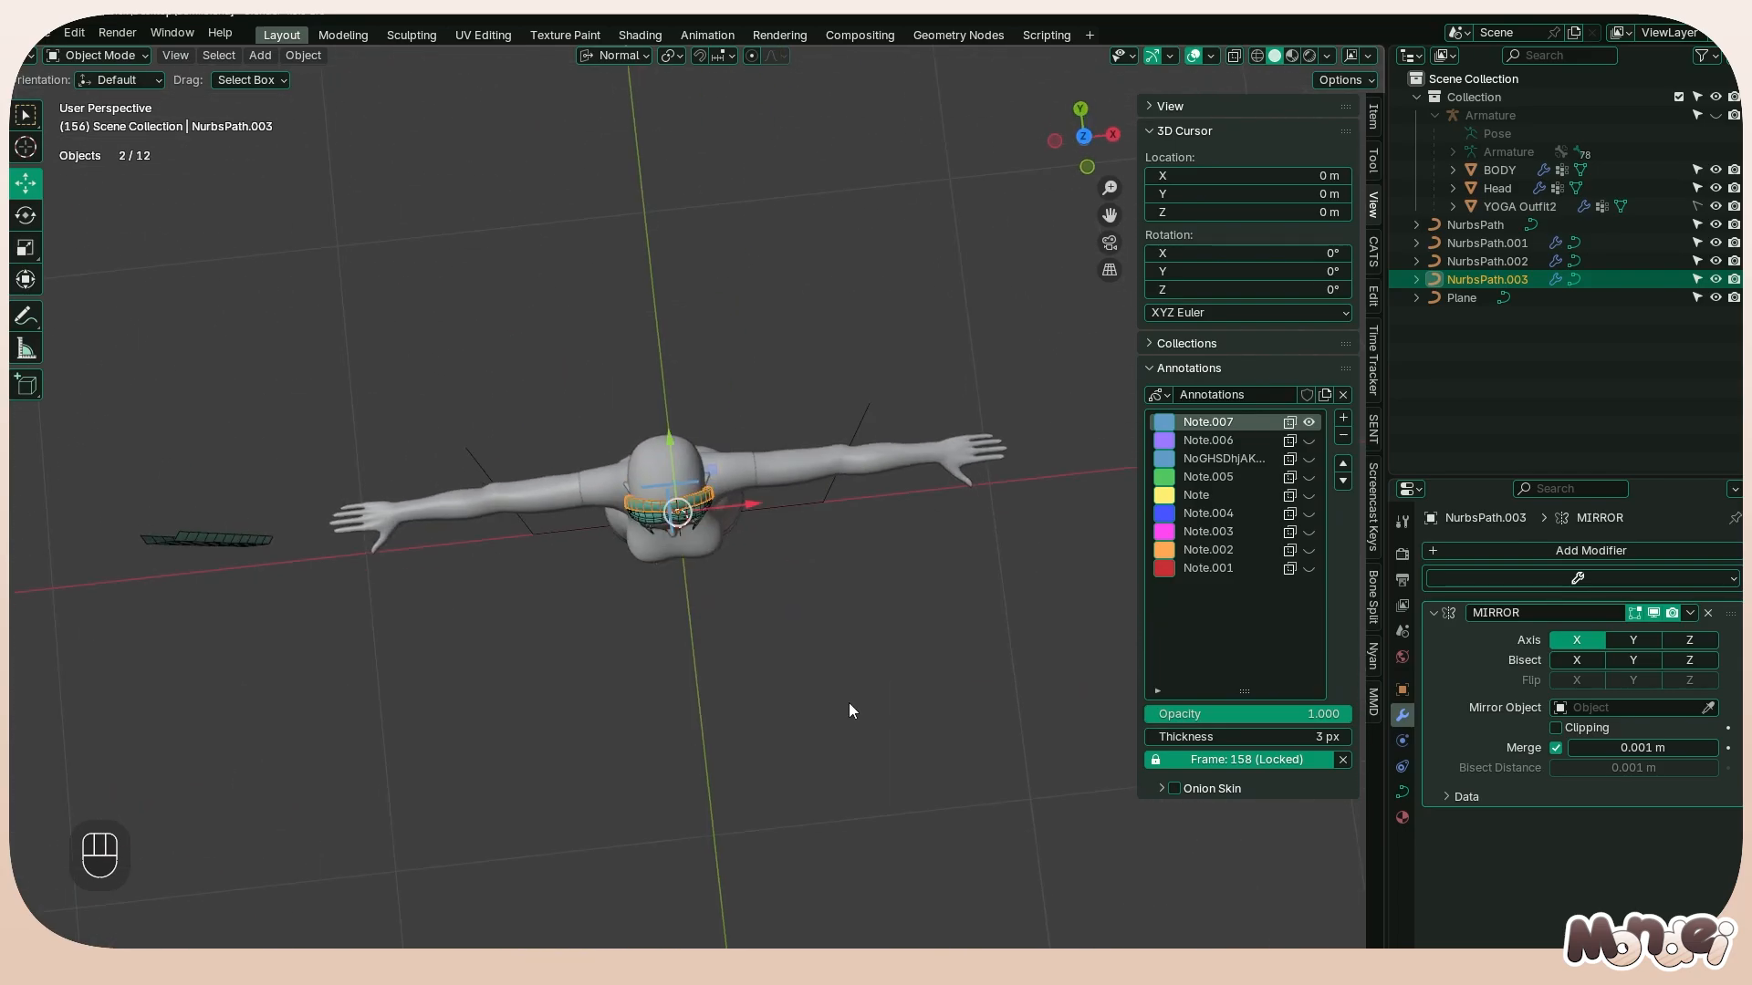
Duplicate the bevel profile curve Plane in place, hide the original, and open the copy Plane.001 for editing
{"action": "left_click", "coordinate": [814, 507]}
{"action": "key", "text": "shift+d"}
{"action": "right_click", "coordinate": [890, 496]}
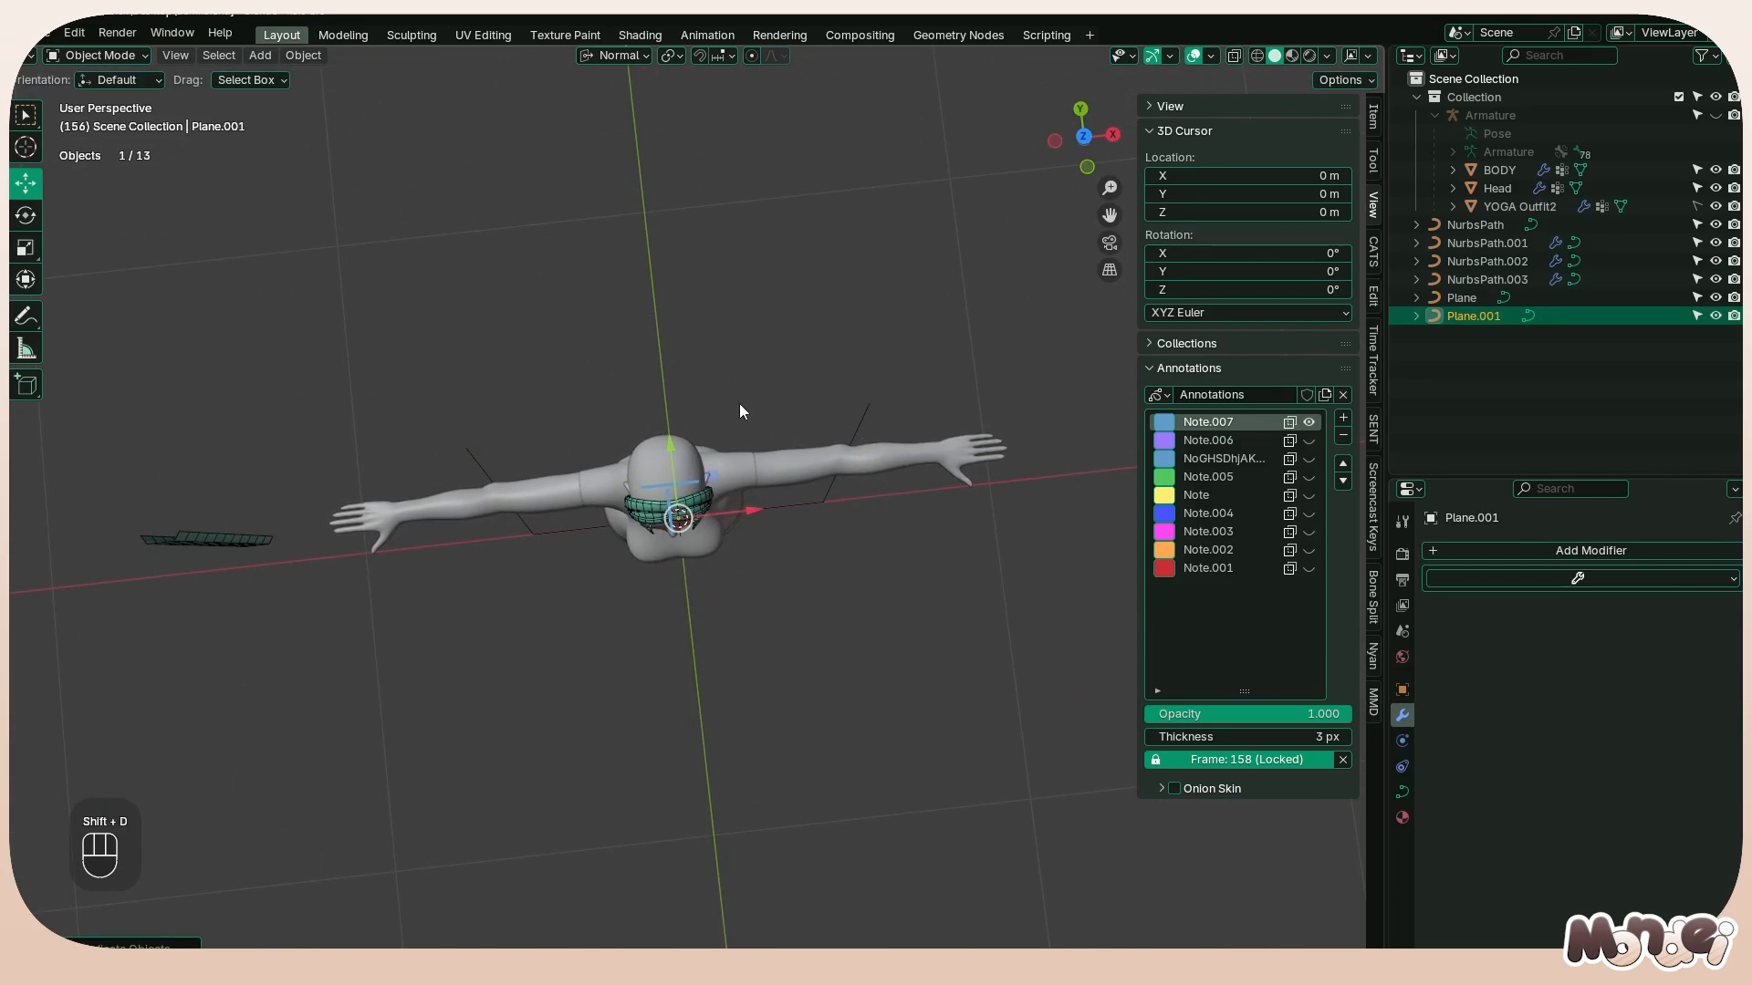
{"action": "left_click", "coordinate": [1715, 299]}
{"action": "key", "text": "Tab"}
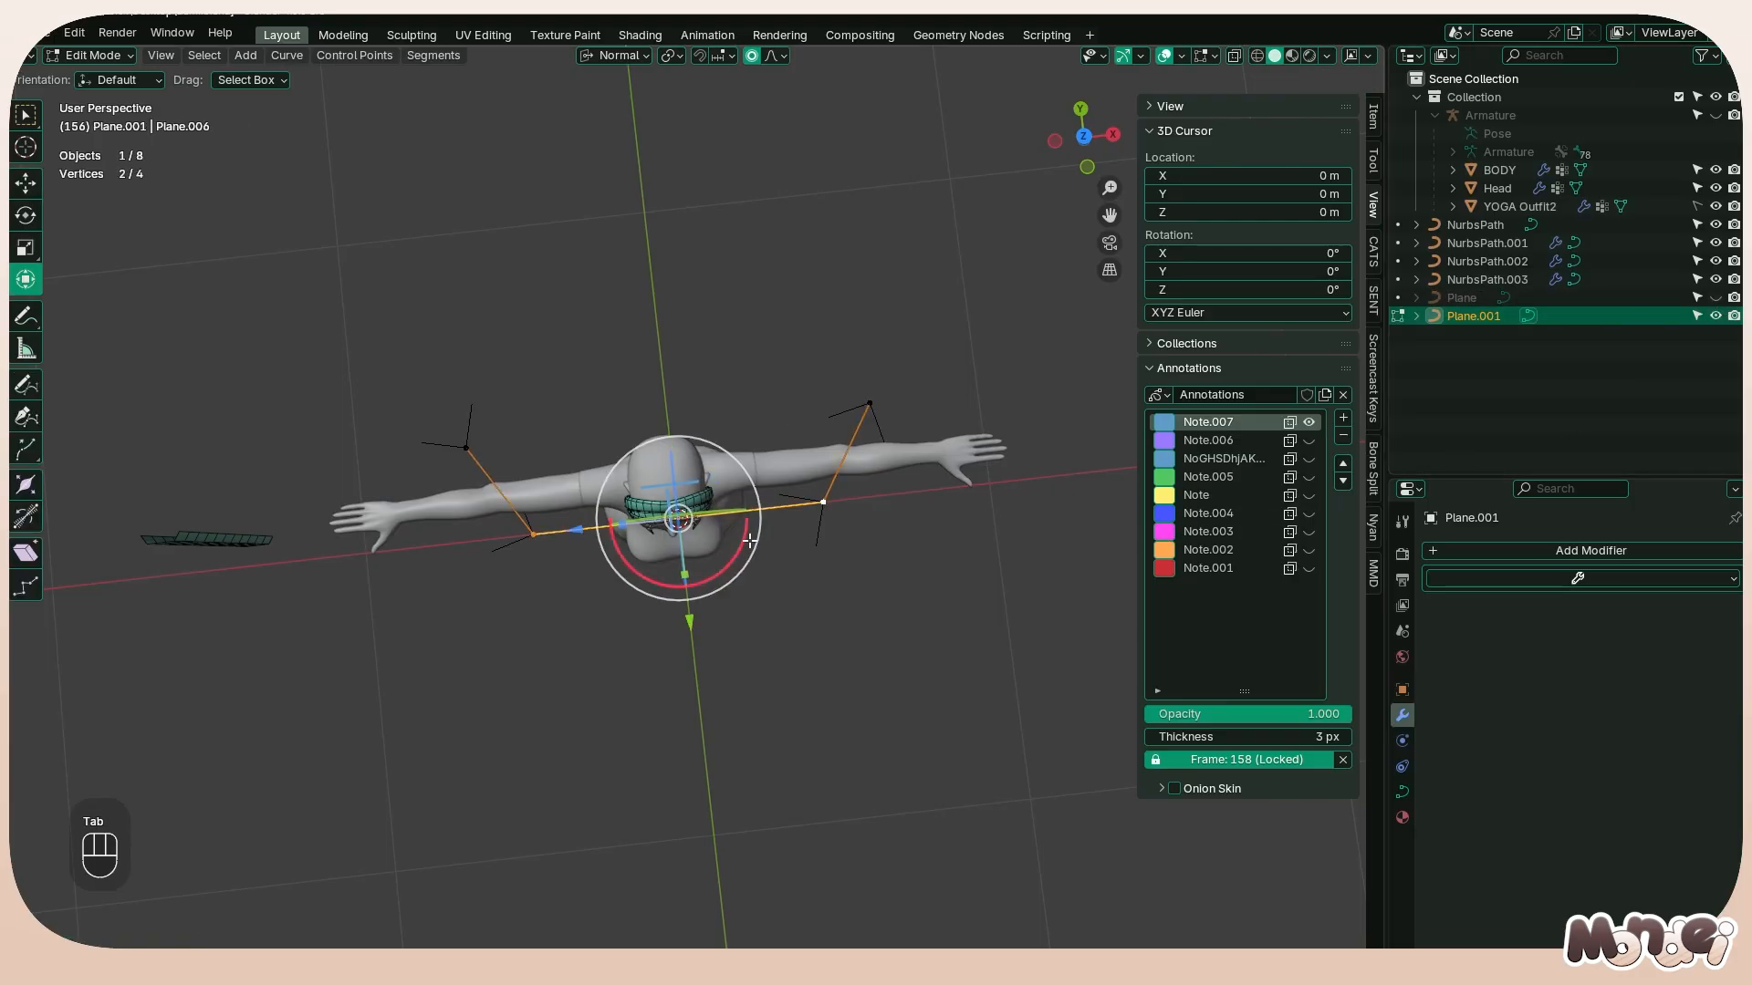
Duplicate all points of the profile copy, scale the new segment down, and shift it toward the character's front along its local Y axis
{"action": "key", "text": "a"}
{"action": "key", "text": "shift+d"}
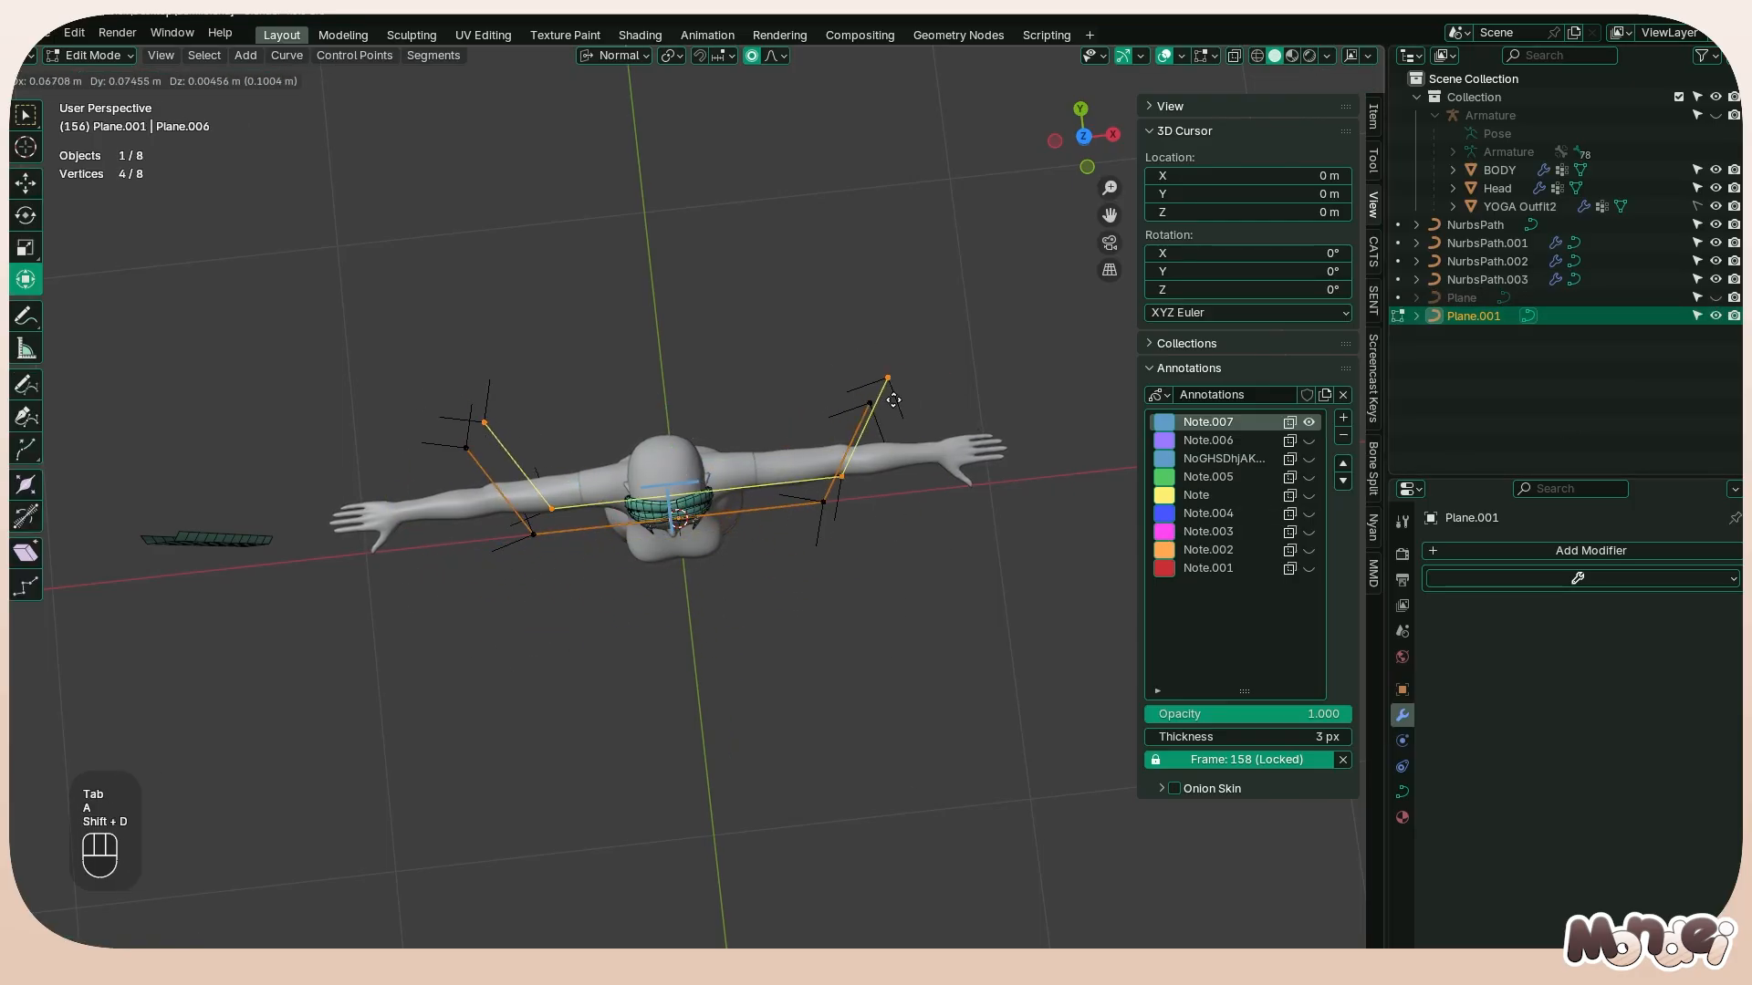
{"action": "right_click", "coordinate": [899, 396]}
{"action": "key", "text": "s"}
{"action": "left_click", "coordinate": [869, 459]}
{"action": "key", "text": "g"}
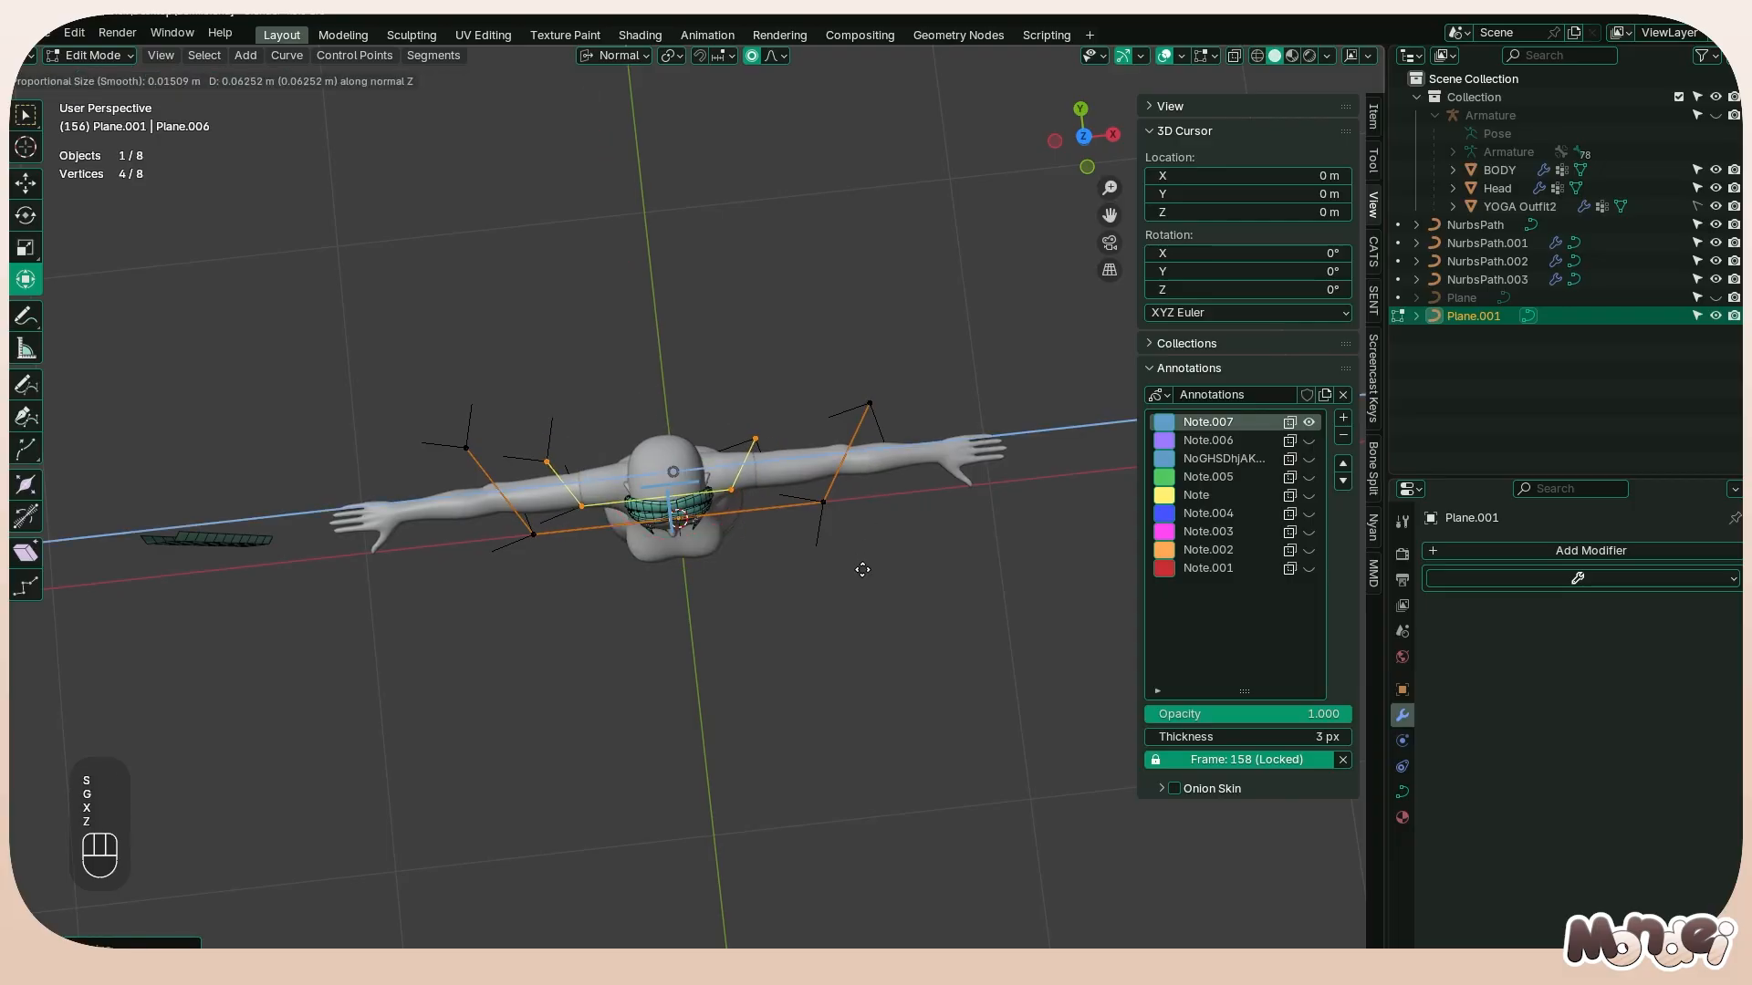
{"action": "key", "text": "x"}
{"action": "key", "text": "z"}
{"action": "key", "text": "y"}
{"action": "left_click", "coordinate": [852, 567]}
In the top view, move and rotate the smaller profile segment in front of the profile's straight section on the character's left side
{"action": "key", "text": "KP_3"}
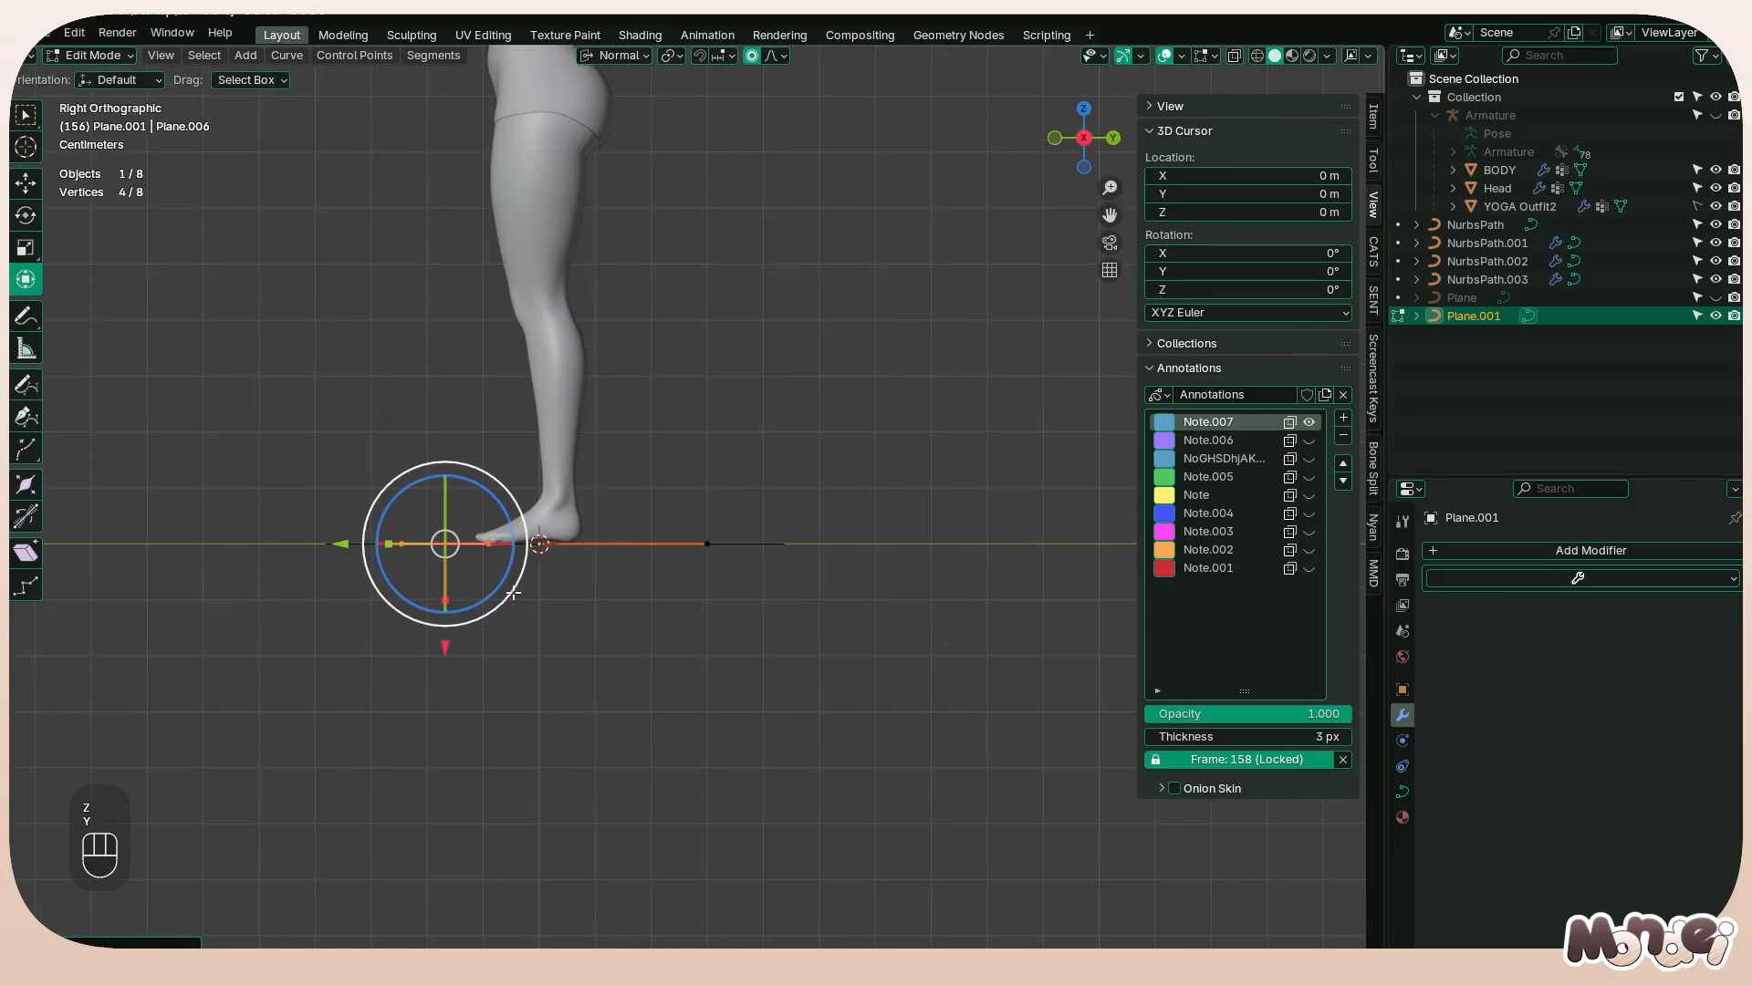
{"action": "middle_click_drag", "start_coordinate": [903, 586], "coordinate": [910, 522], "text": "alt"}
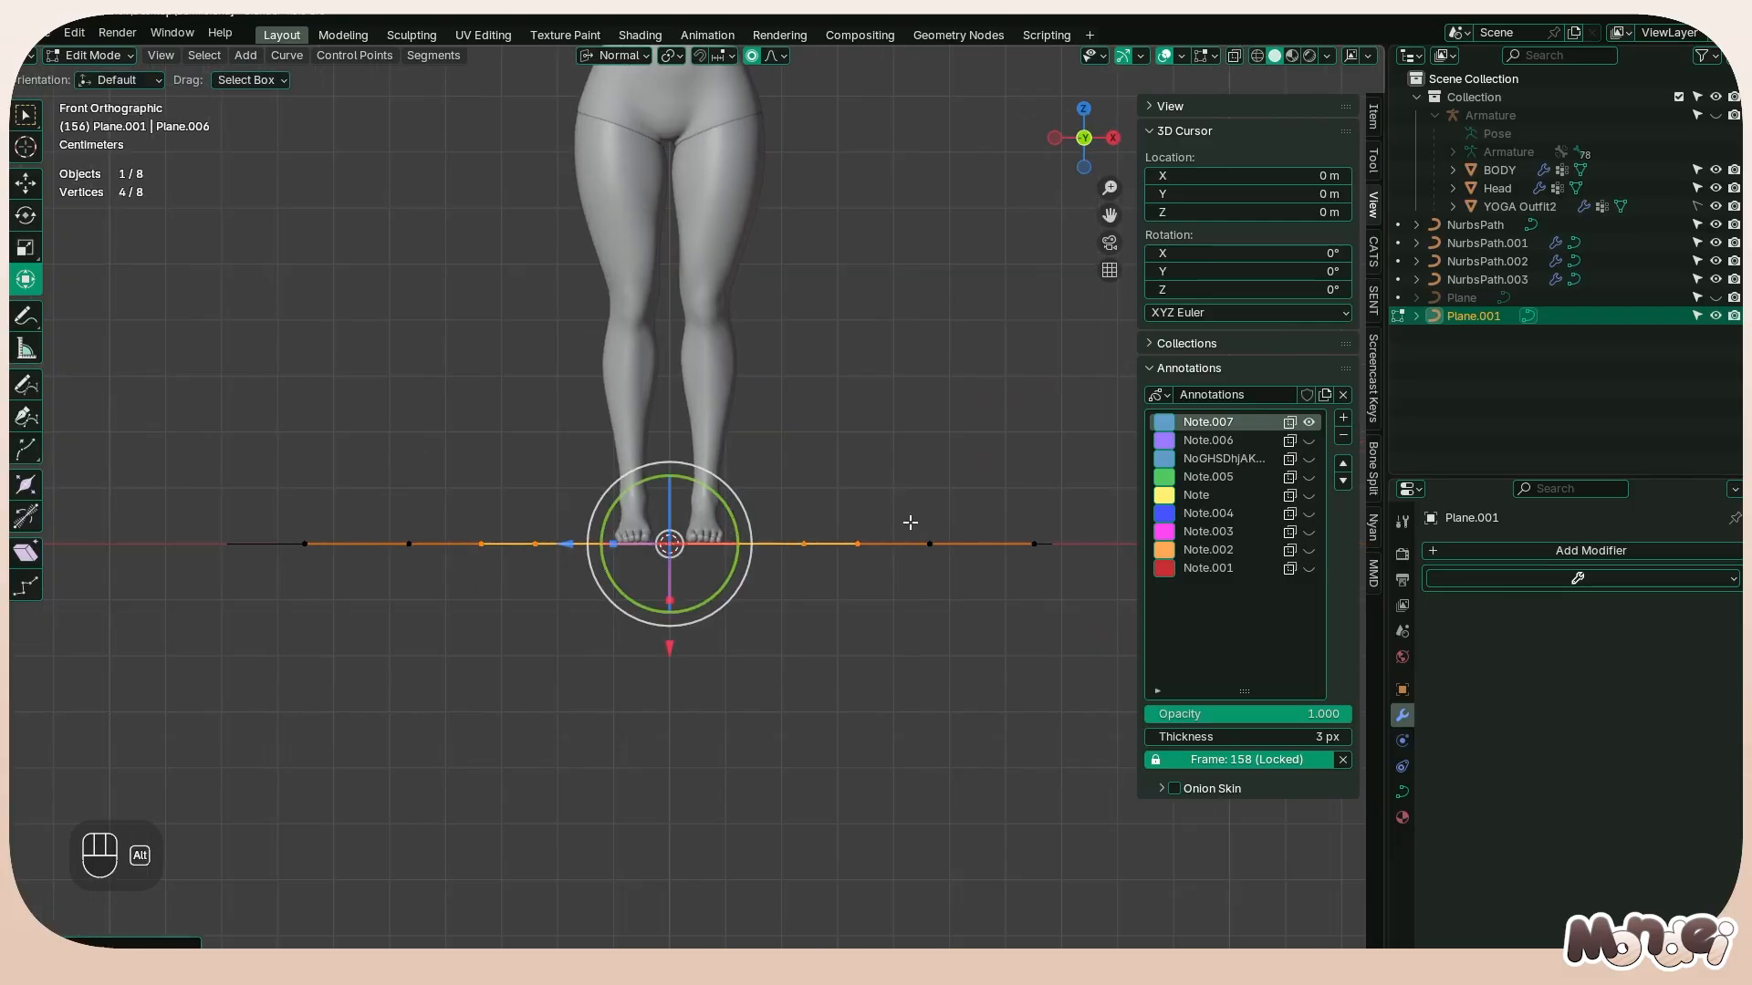
{"action": "key", "text": "g"}
{"action": "middle_click_drag", "start_coordinate": [930, 584], "coordinate": [1003, 511], "text": "alt"}
{"action": "right_click", "coordinate": [460, 648]}
{"action": "key", "text": "s"}
{"action": "key", "text": "g"}
{"action": "key", "text": "r"}
{"action": "key", "text": "g"}
{"action": "key", "text": "r"}
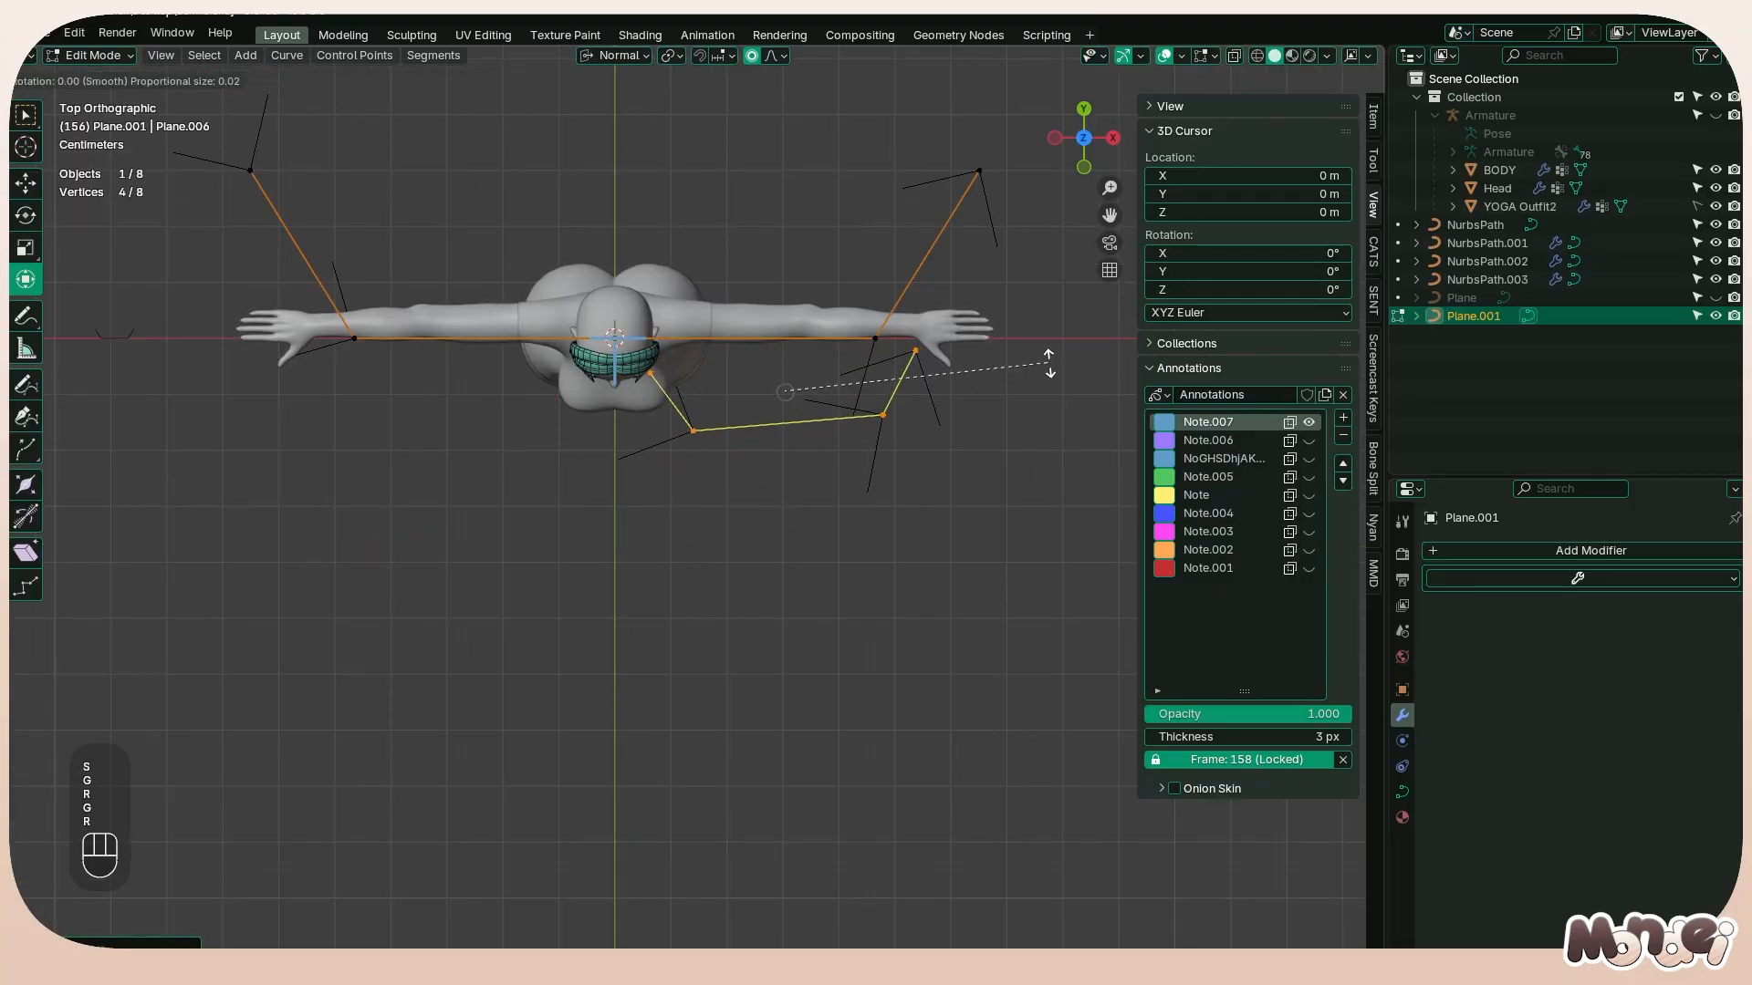
{"action": "left_click", "coordinate": [1018, 396]}
Fine-tune the smaller segment's position in the top view, rotating it by about 4°, and finish editing the profile
{"action": "key", "text": "g"}
{"action": "left_click", "coordinate": [1026, 391]}
{"action": "key", "text": "r"}
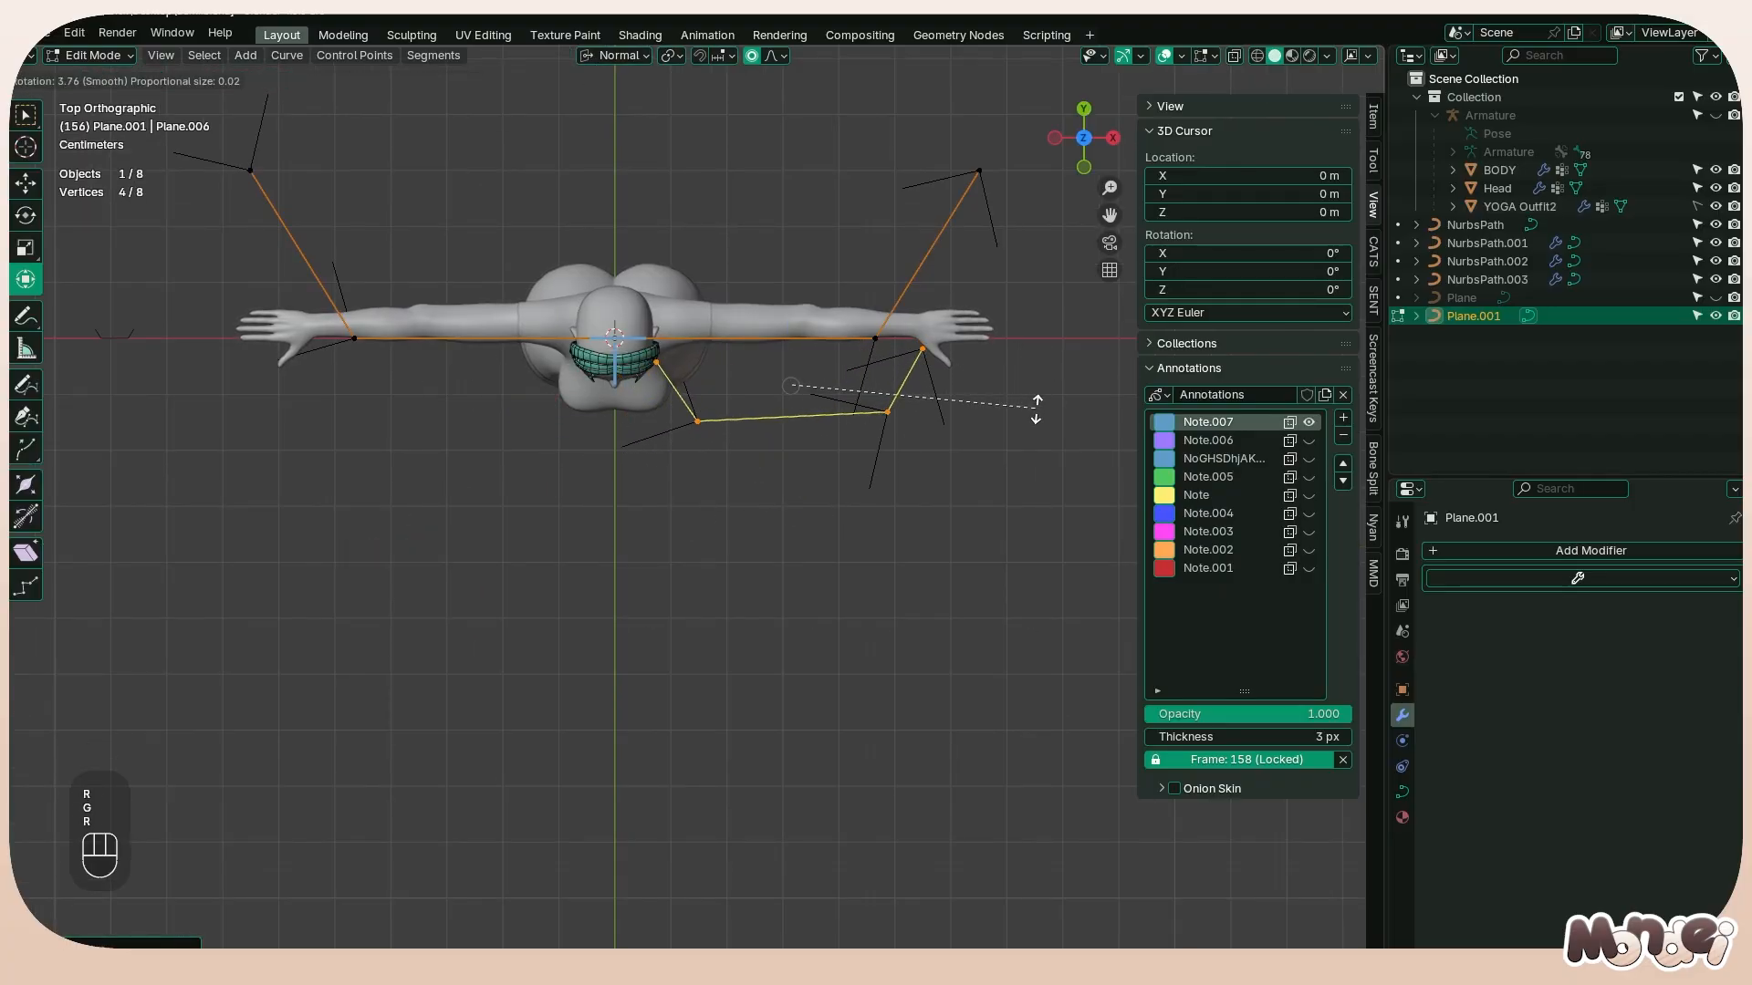
{"action": "left_click", "coordinate": [1036, 411]}
{"action": "key", "text": "g"}
{"action": "left_click", "coordinate": [1013, 450]}
{"action": "key", "text": "Tab"}
{"action": "middle_click_drag", "start_coordinate": [1035, 490], "coordinate": [893, 315]}
{"action": "middle_click_drag", "start_coordinate": [892, 314], "coordinate": [823, 770], "text": "shift"}
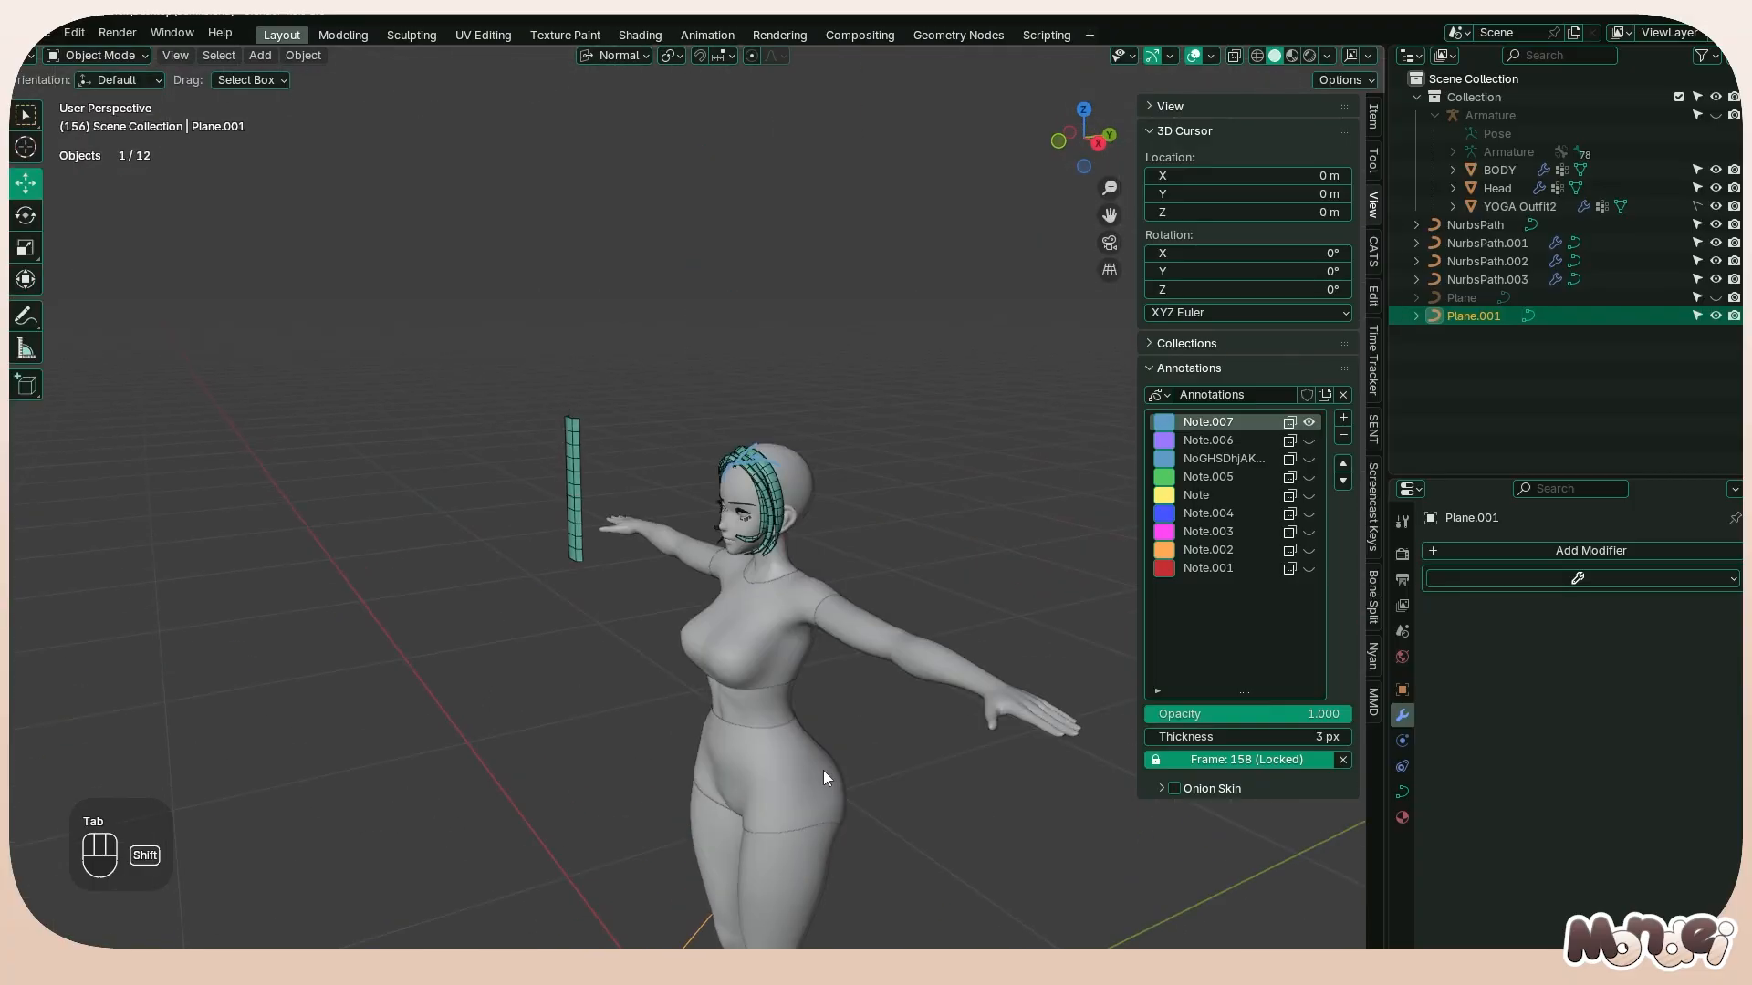
Set the third strand's bevel object to Plane.001
{"action": "scroll", "coordinate": [797, 474], "scroll_direction": "up", "scroll_amount": 3}
{"action": "left_click", "coordinate": [879, 450], "text": "shift"}
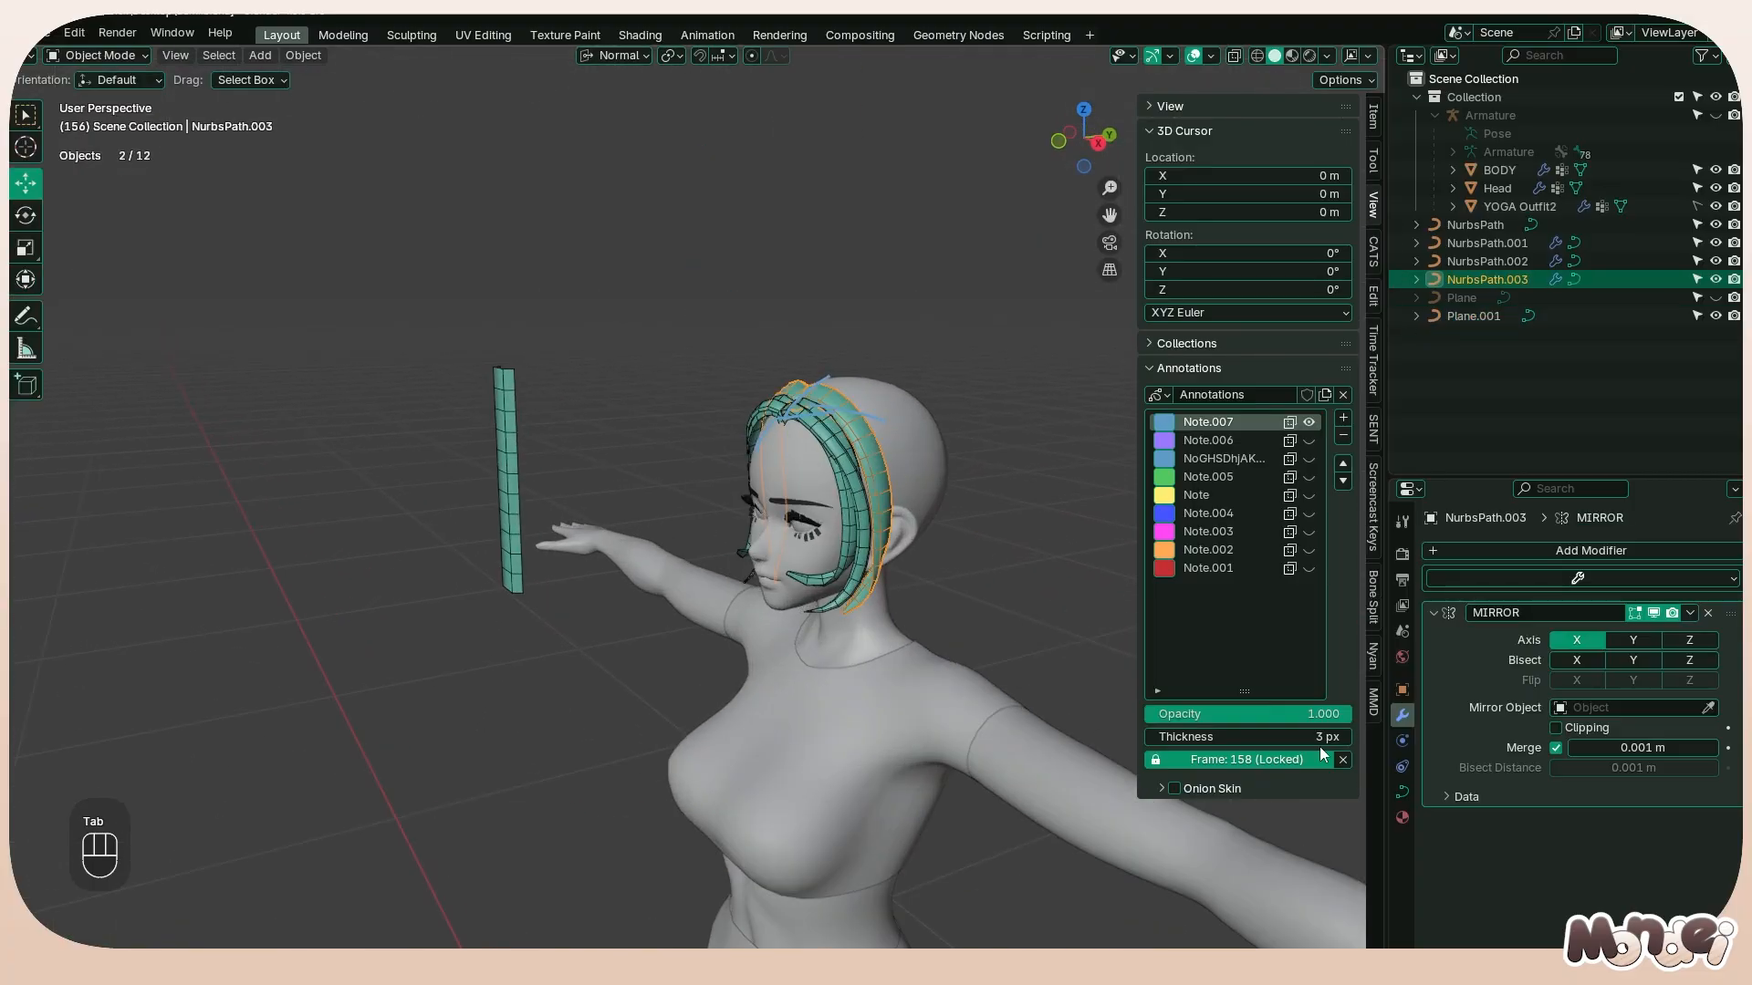
{"action": "left_click", "coordinate": [1402, 794]}
{"action": "scroll", "coordinate": [1591, 766], "scroll_direction": "down", "scroll_amount": 5}
{"action": "left_click", "coordinate": [1633, 850]}
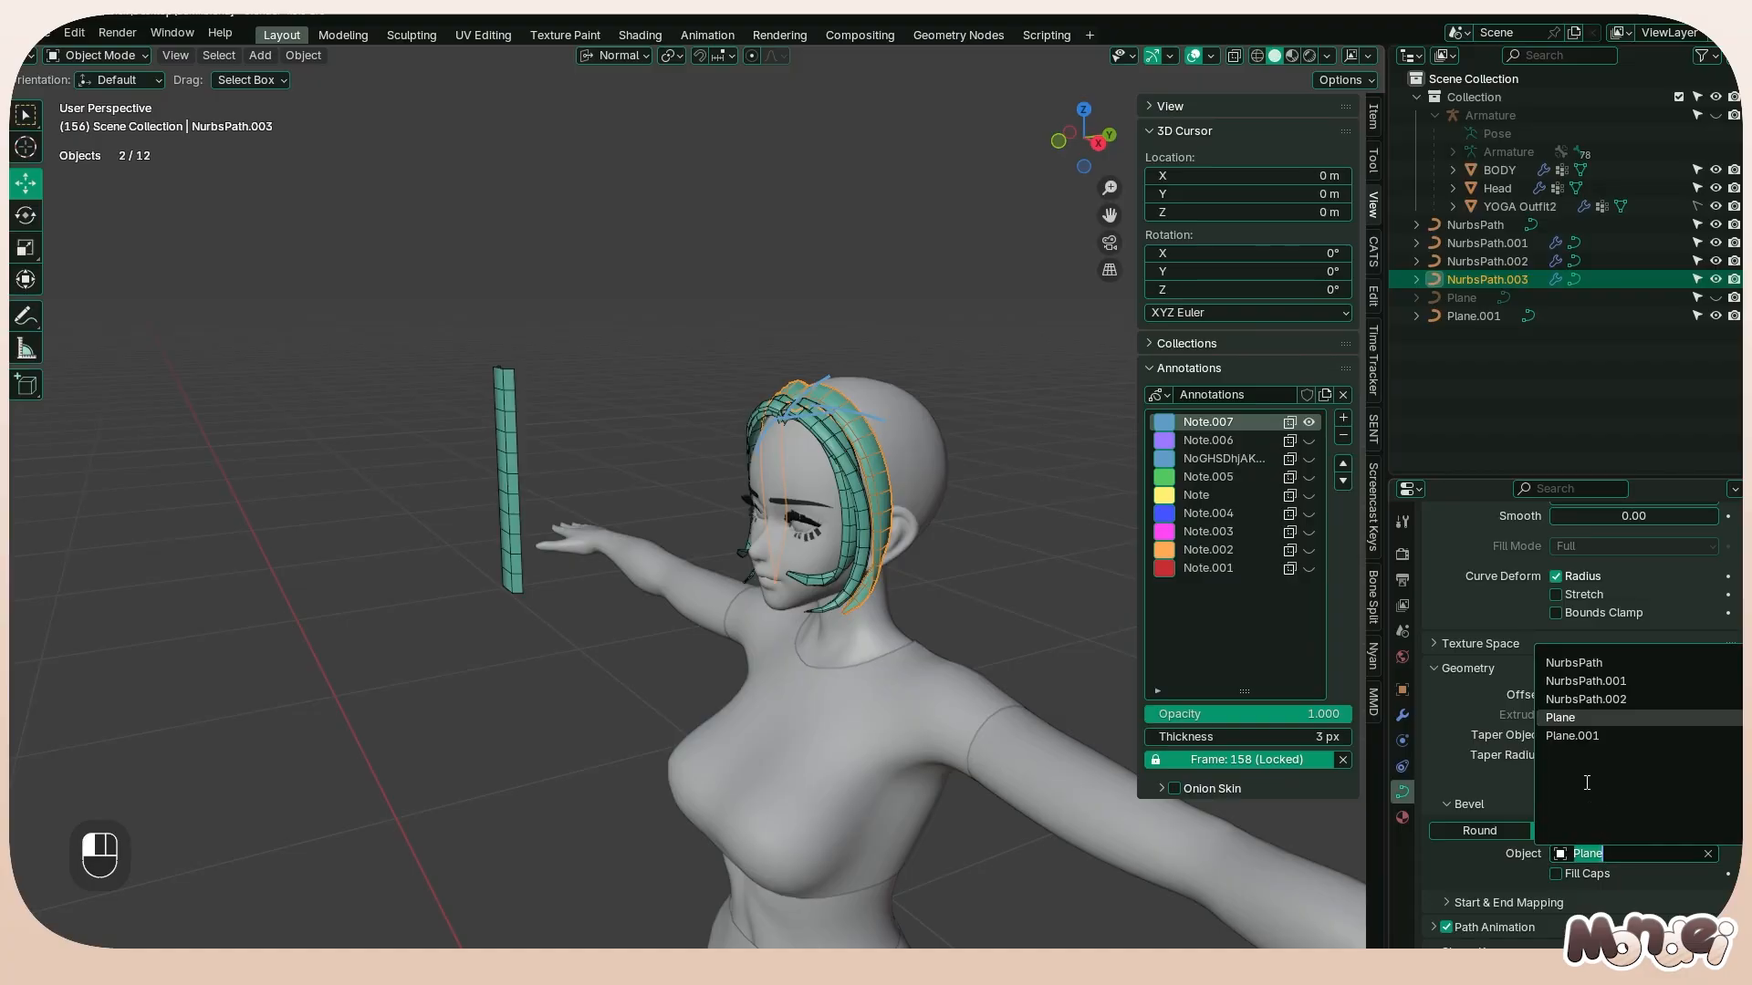
{"action": "left_click", "coordinate": [1592, 735]}
{"action": "middle_click_drag", "start_coordinate": [900, 517], "coordinate": [868, 419]}
{"action": "scroll", "coordinate": [868, 419], "scroll_direction": "up", "scroll_amount": 3}
{"action": "key", "text": "Tab"}
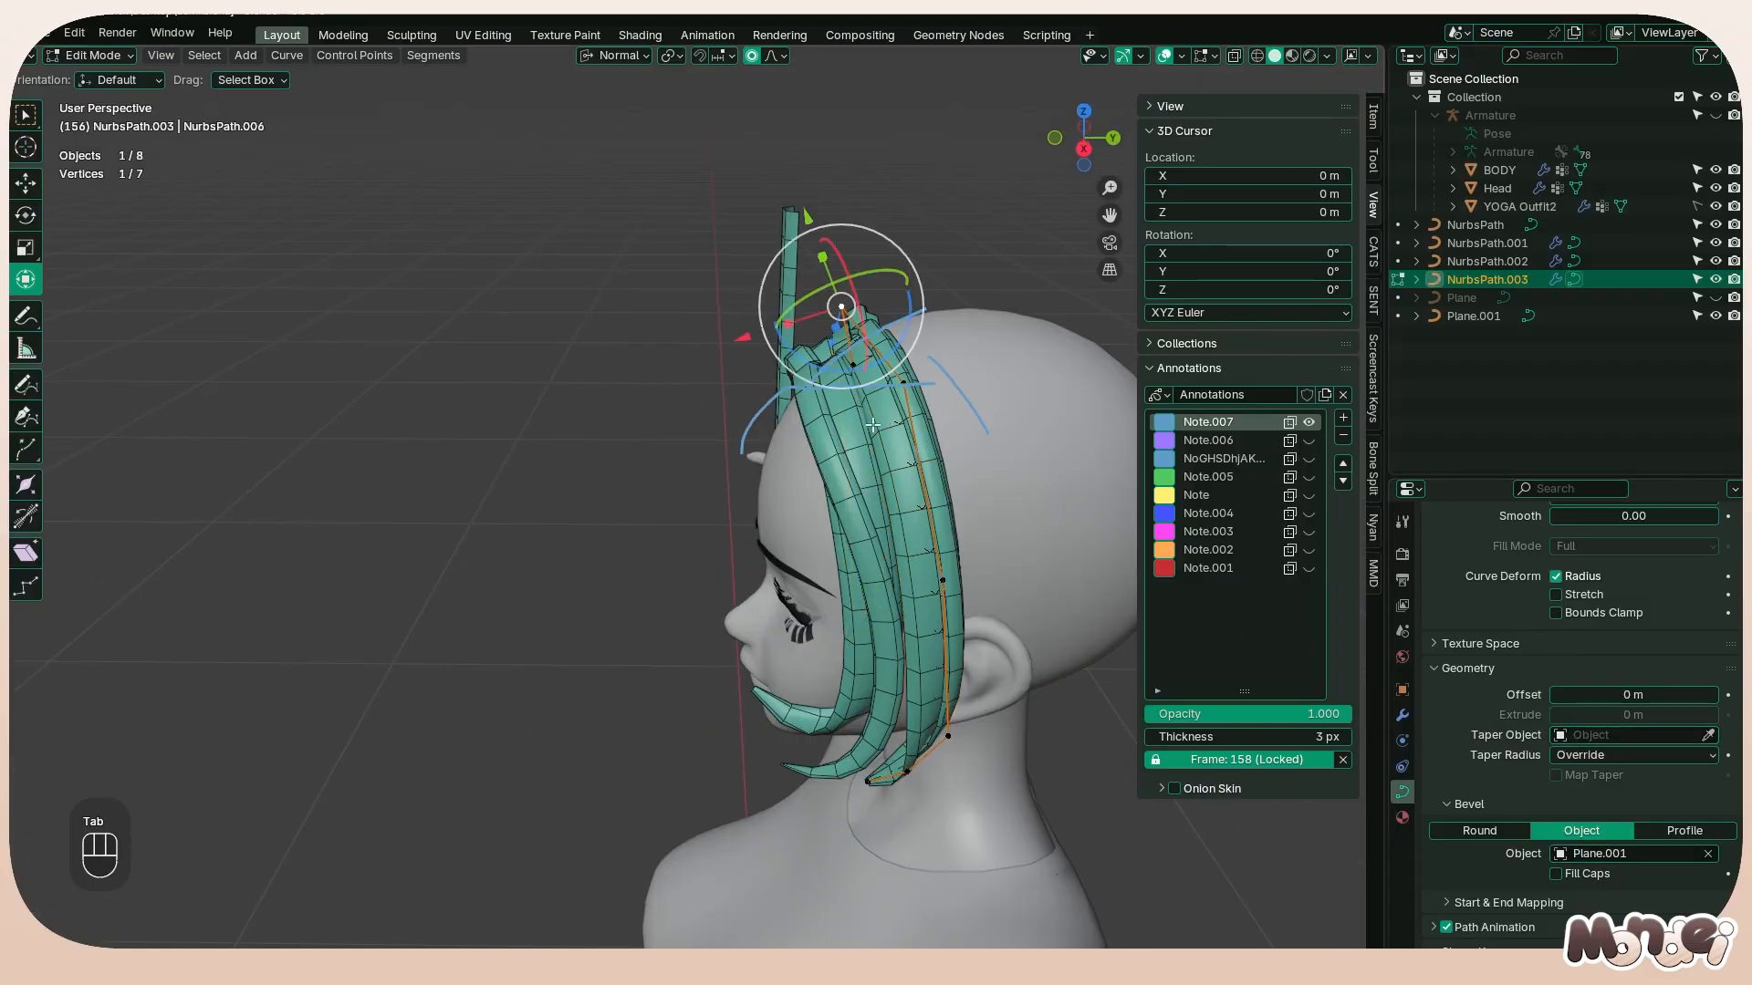
{"action": "middle_click_drag", "start_coordinate": [996, 396], "coordinate": [970, 352]}
{"action": "key", "text": "Tab"}
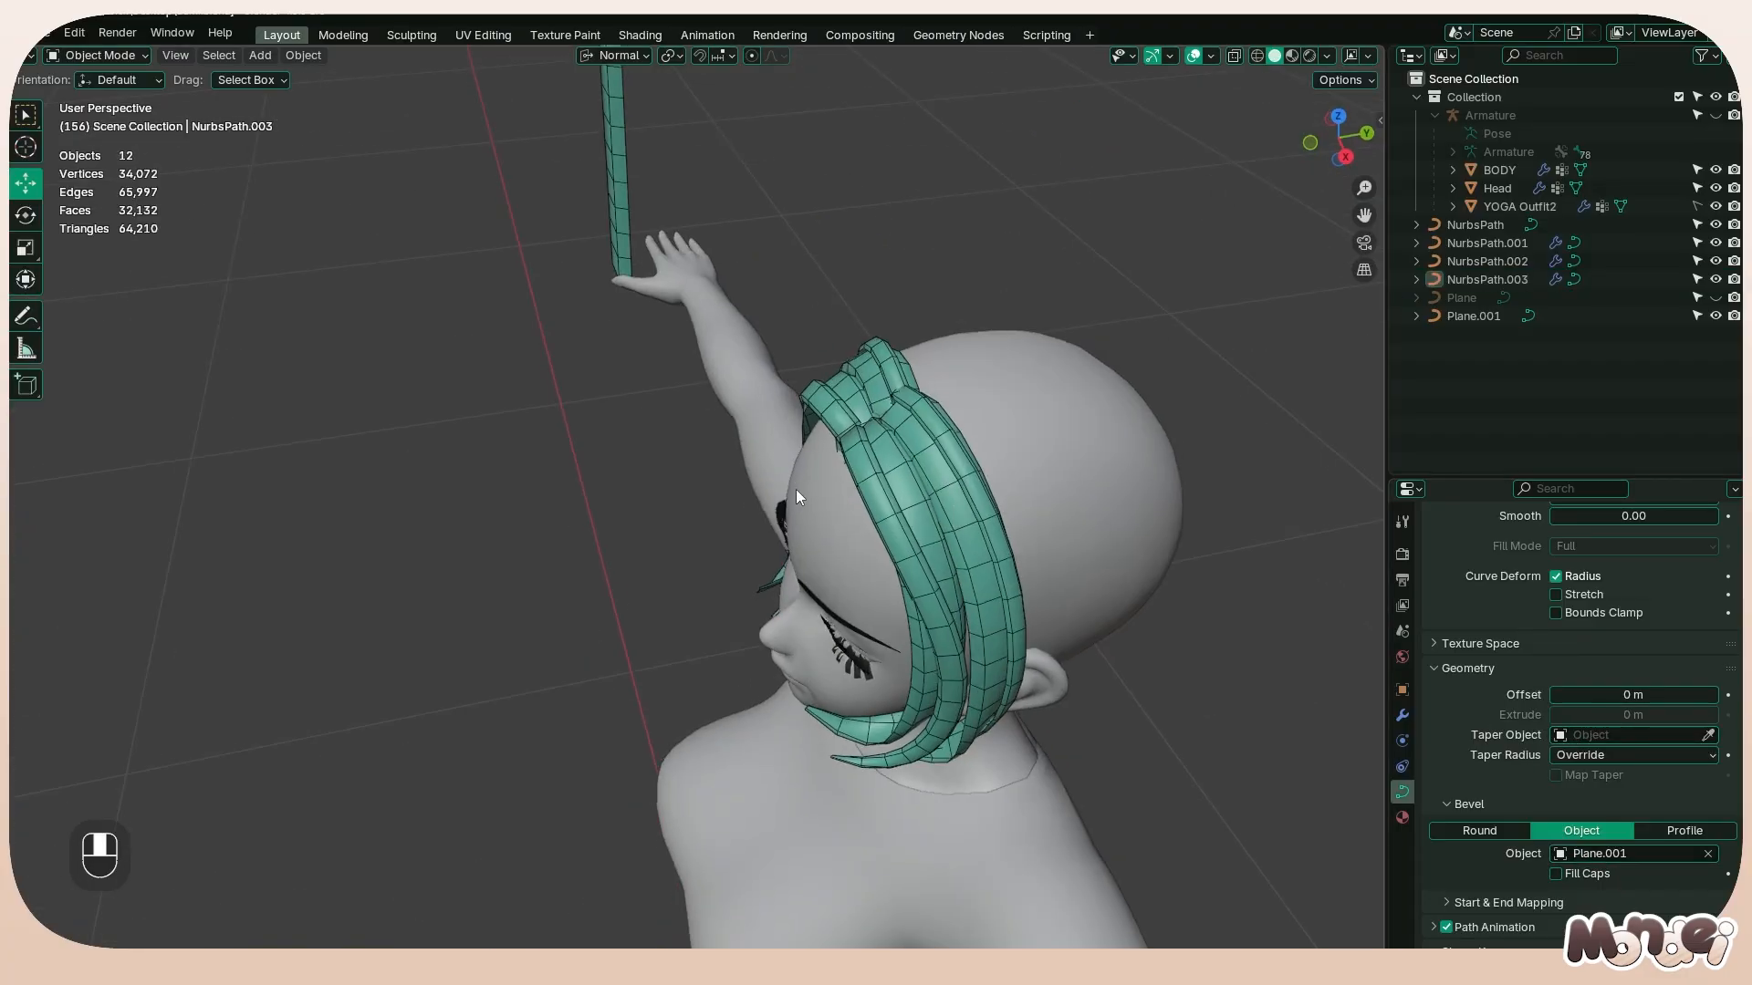
Open the profile Plane.001 for editing, try moving its added segment along local Y, and cancel the move
{"action": "middle_click_drag", "start_coordinate": [795, 489], "coordinate": [1104, 365]}
{"action": "scroll", "coordinate": [1104, 365], "scroll_direction": "down", "scroll_amount": 3}
{"action": "key", "text": "Tab"}
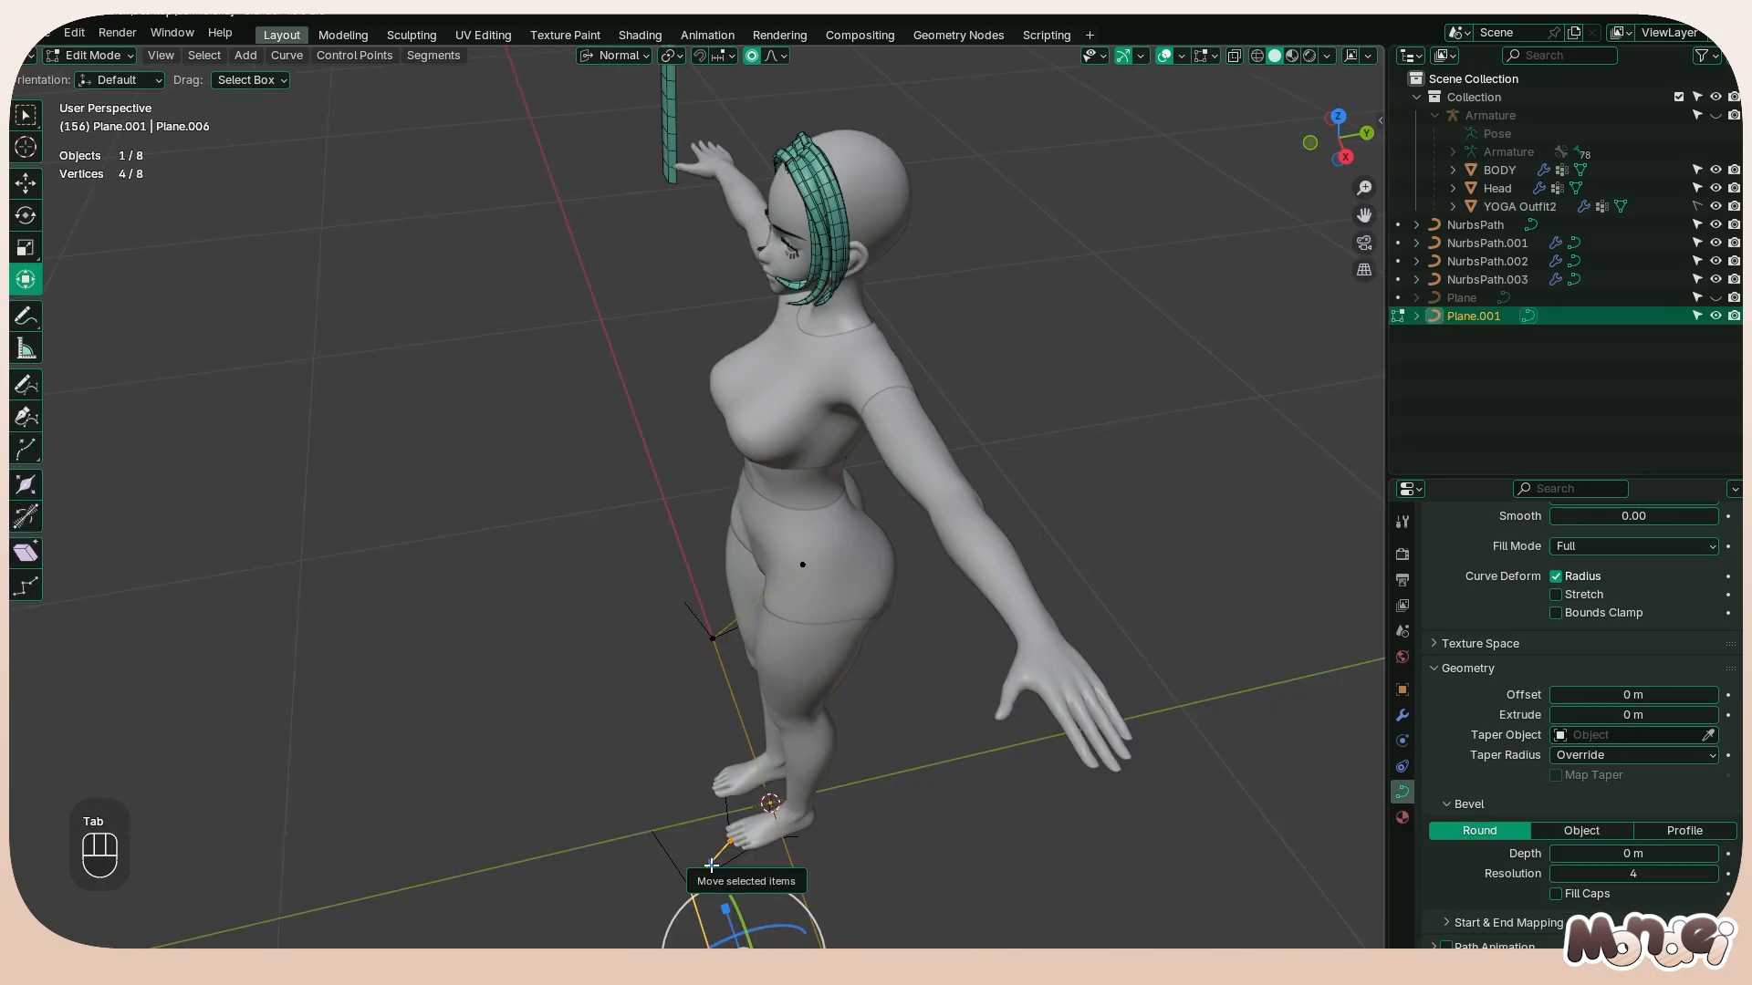
{"action": "key", "text": "h"}
{"action": "key", "text": "ctrl+z"}
{"action": "key", "text": "g"}
{"action": "key", "text": "y"}
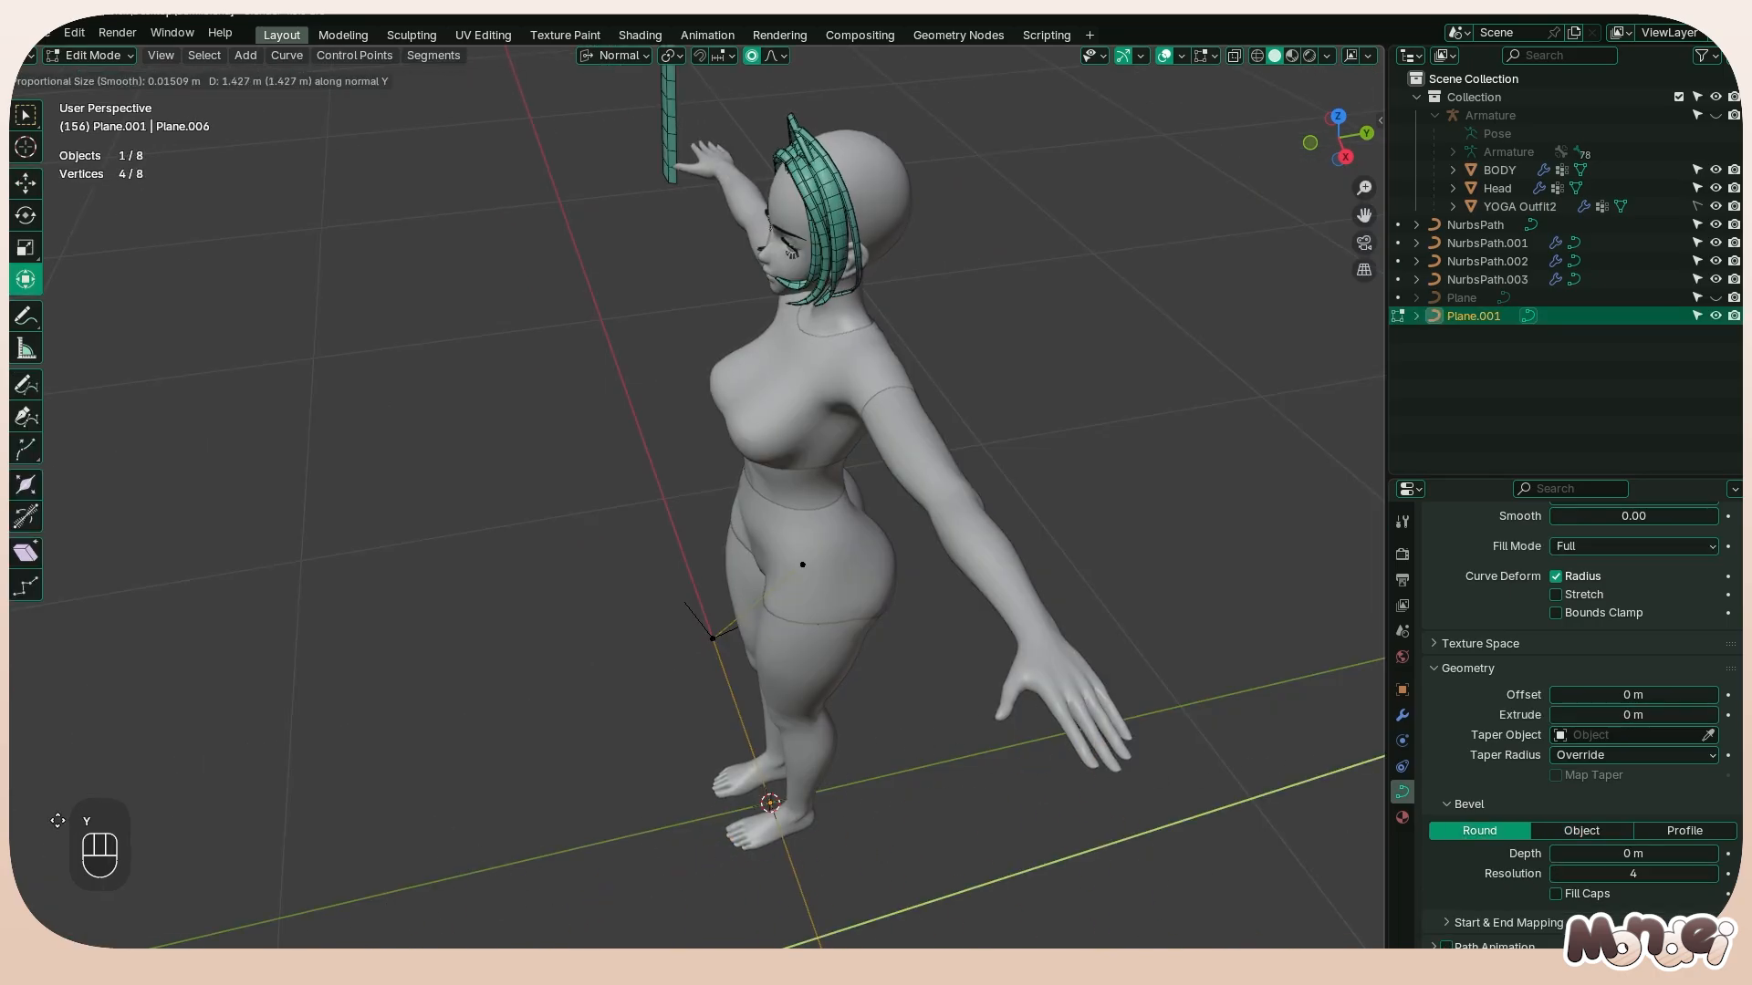
{"action": "right_click", "coordinate": [913, 675]}
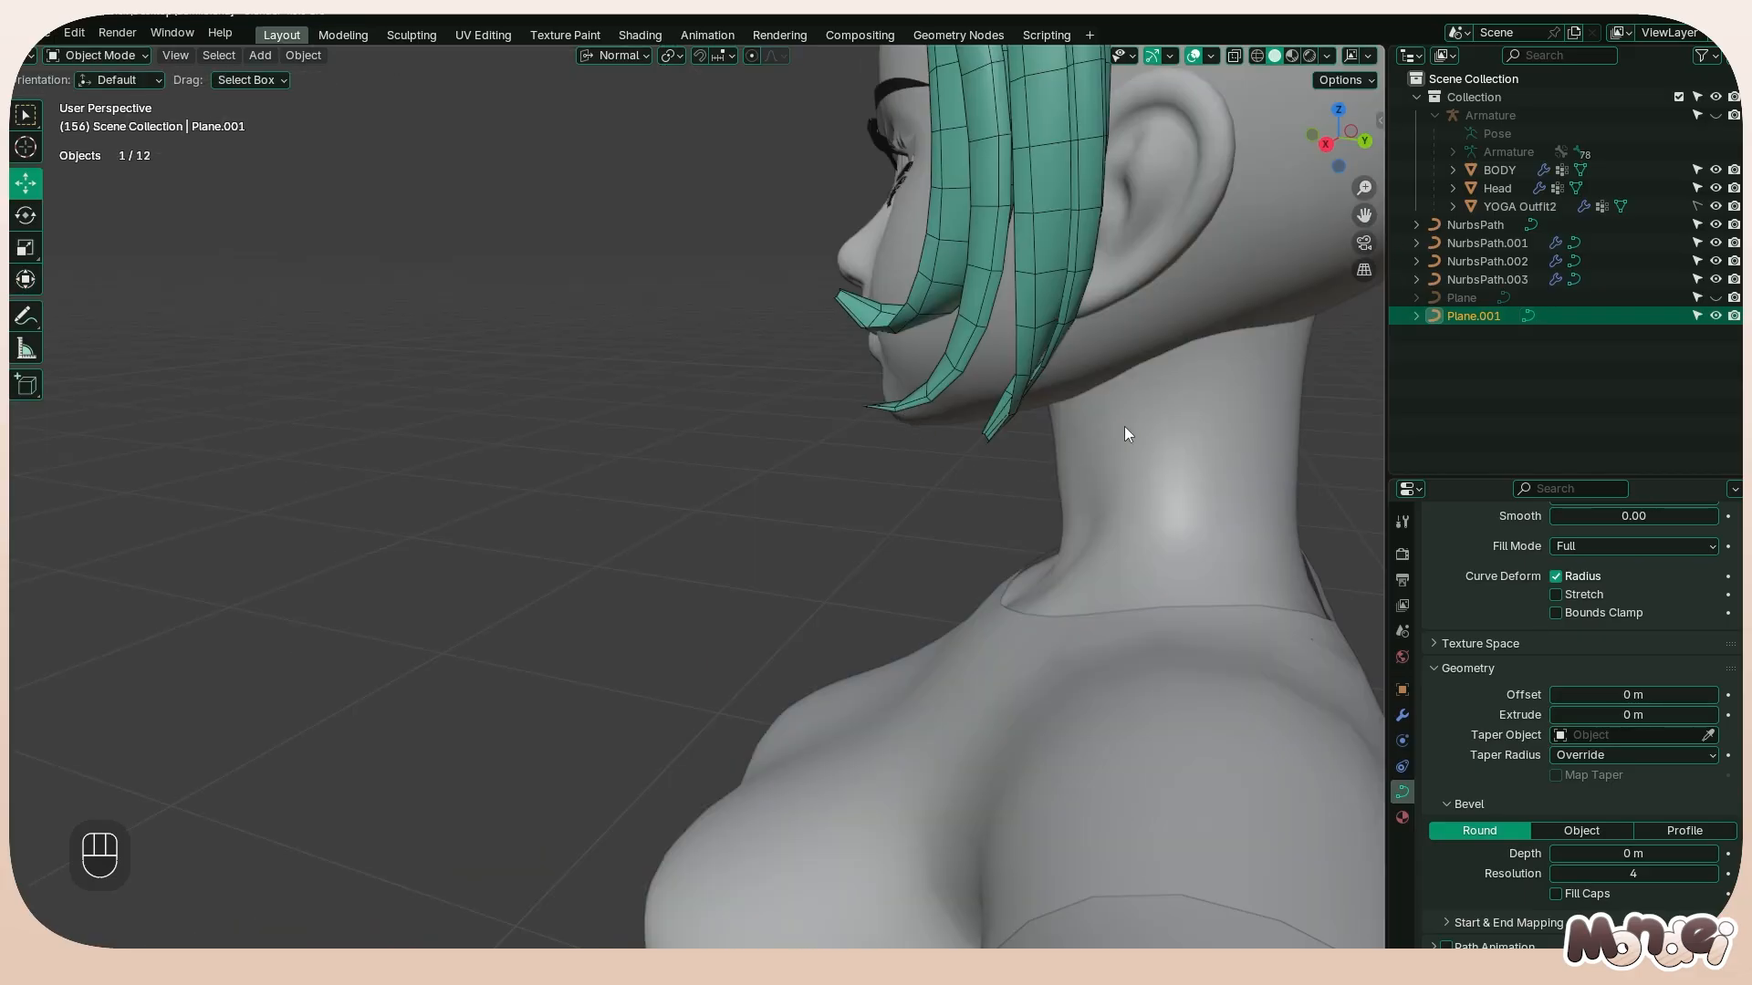
Shrink the radius of the third strand's tip so its lower end behind the jaw tapers more sharply
{"action": "middle_click_drag", "start_coordinate": [1125, 434], "coordinate": [982, 443]}
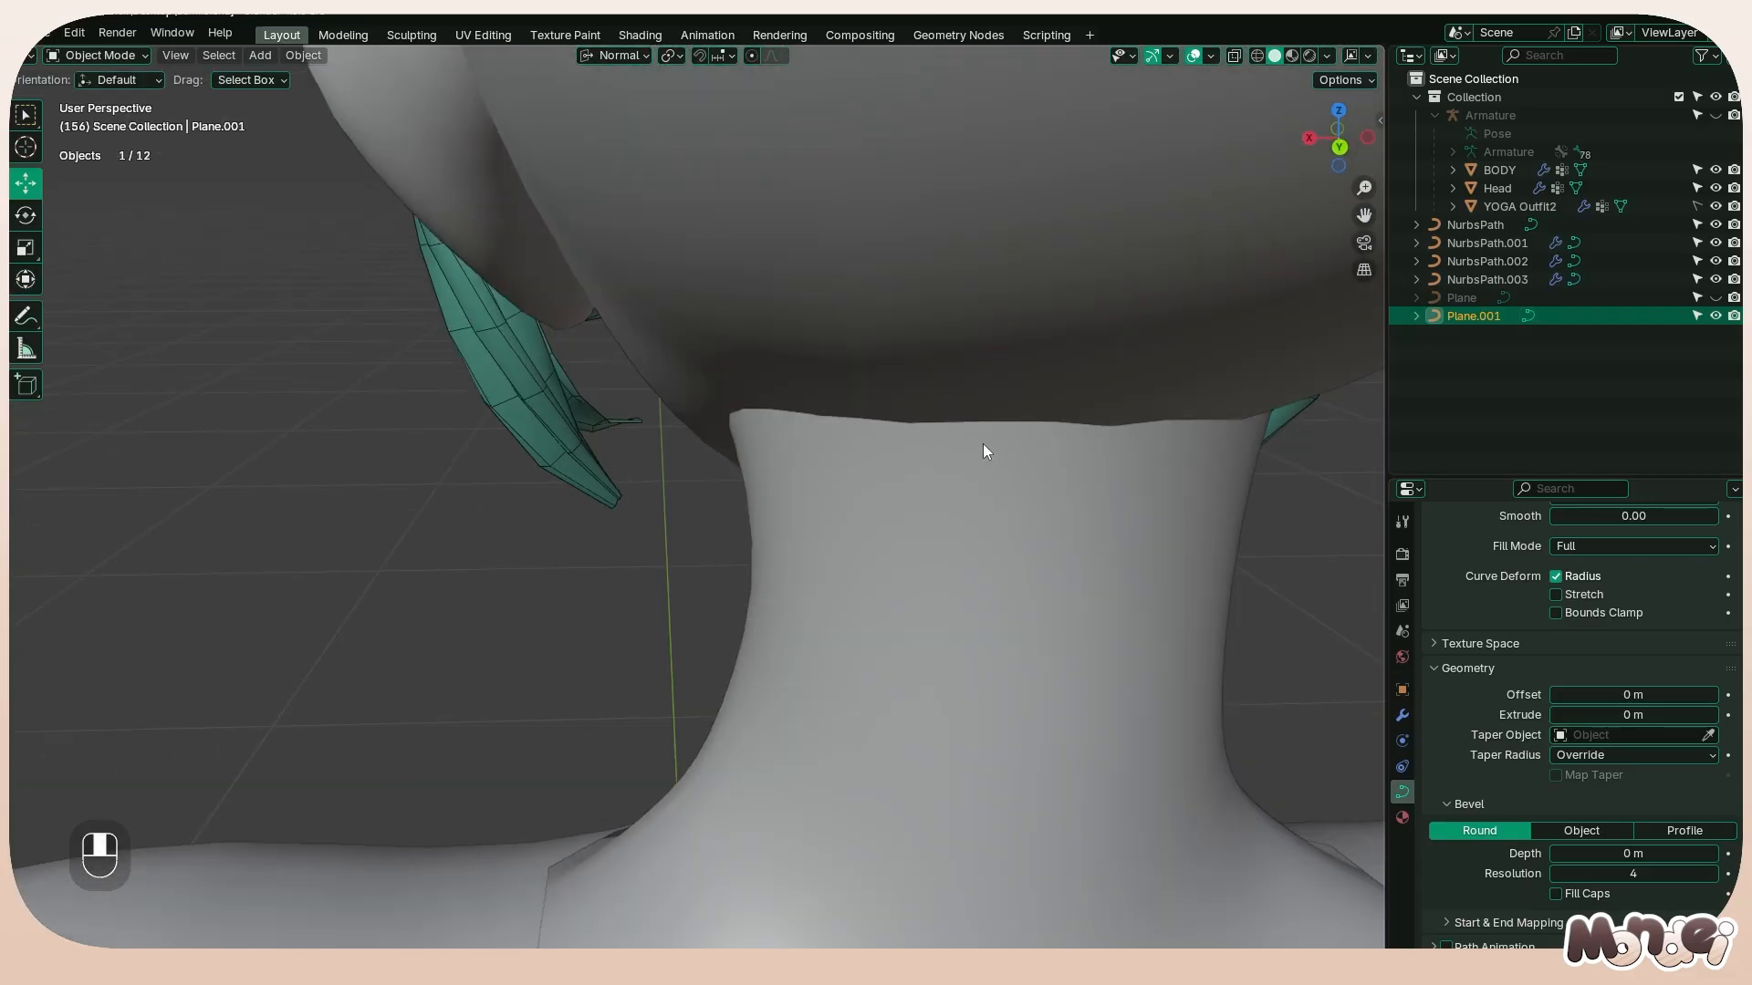
{"action": "left_click", "coordinate": [589, 502]}
{"action": "key", "text": "Tab"}
{"action": "key", "text": "alt+s"}
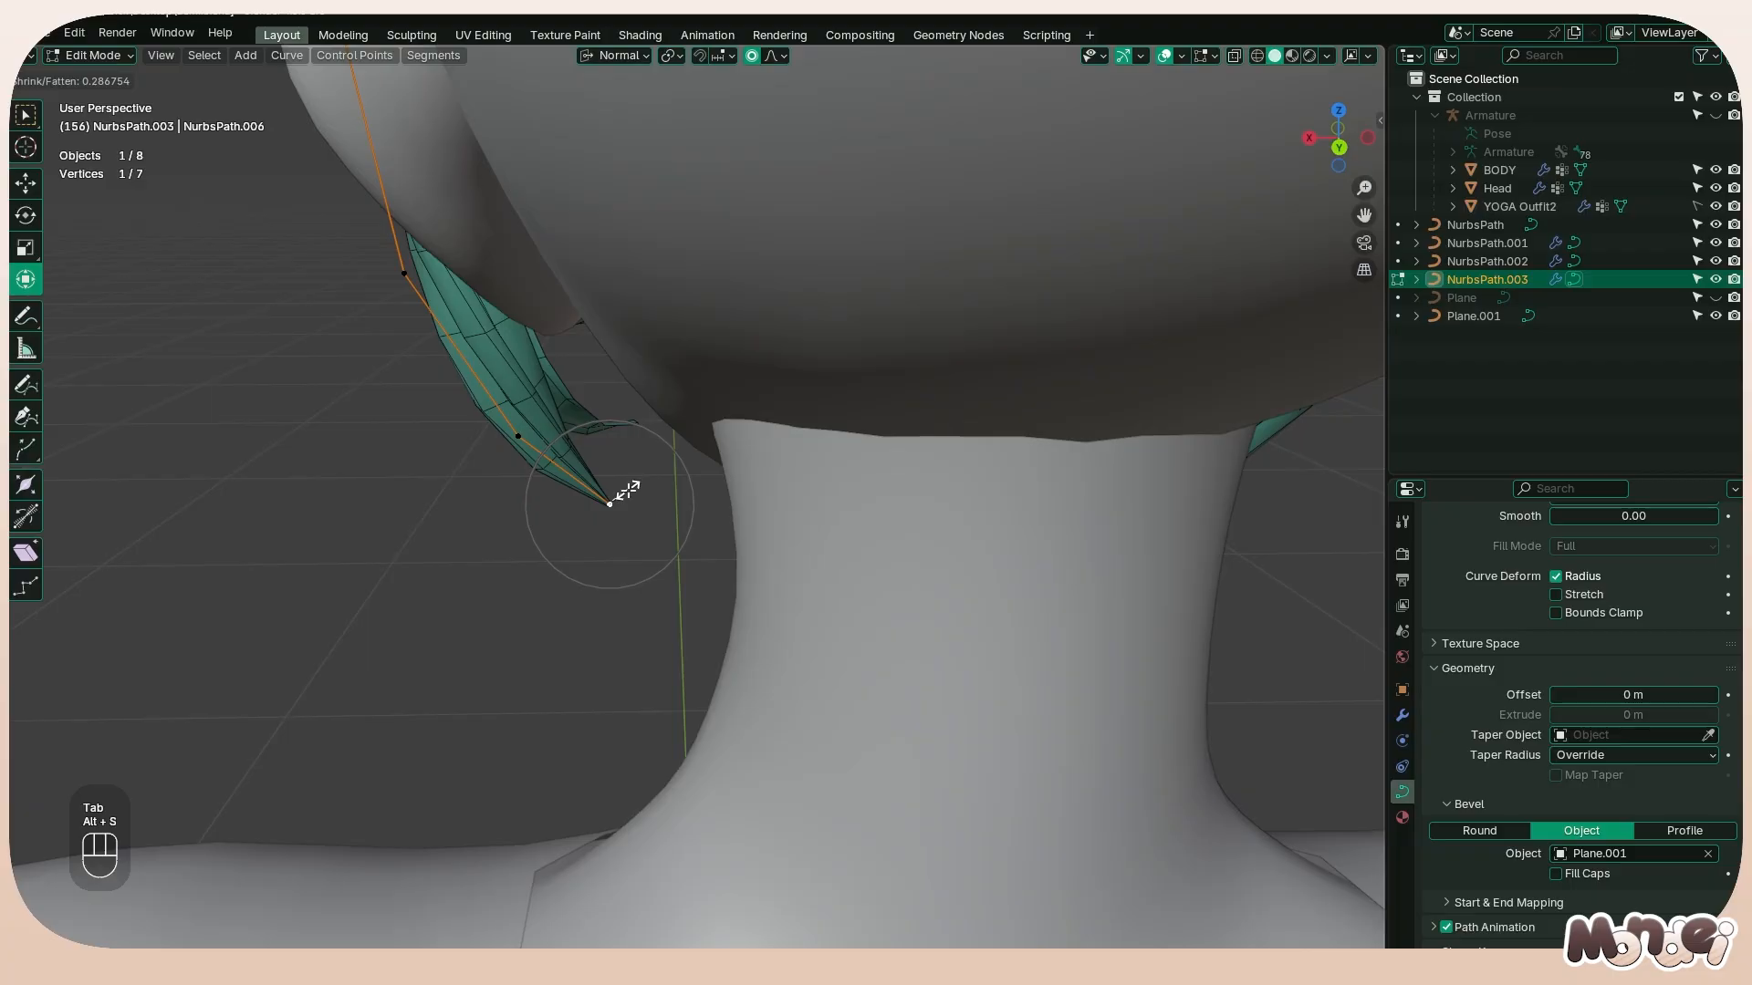
{"action": "left_click", "coordinate": [628, 490]}
{"action": "key", "text": "alt+s"}
{"action": "left_click", "coordinate": [588, 467]}
{"action": "middle_click_drag", "start_coordinate": [540, 434], "coordinate": [883, 336]}
{"action": "key", "text": "Tab"}
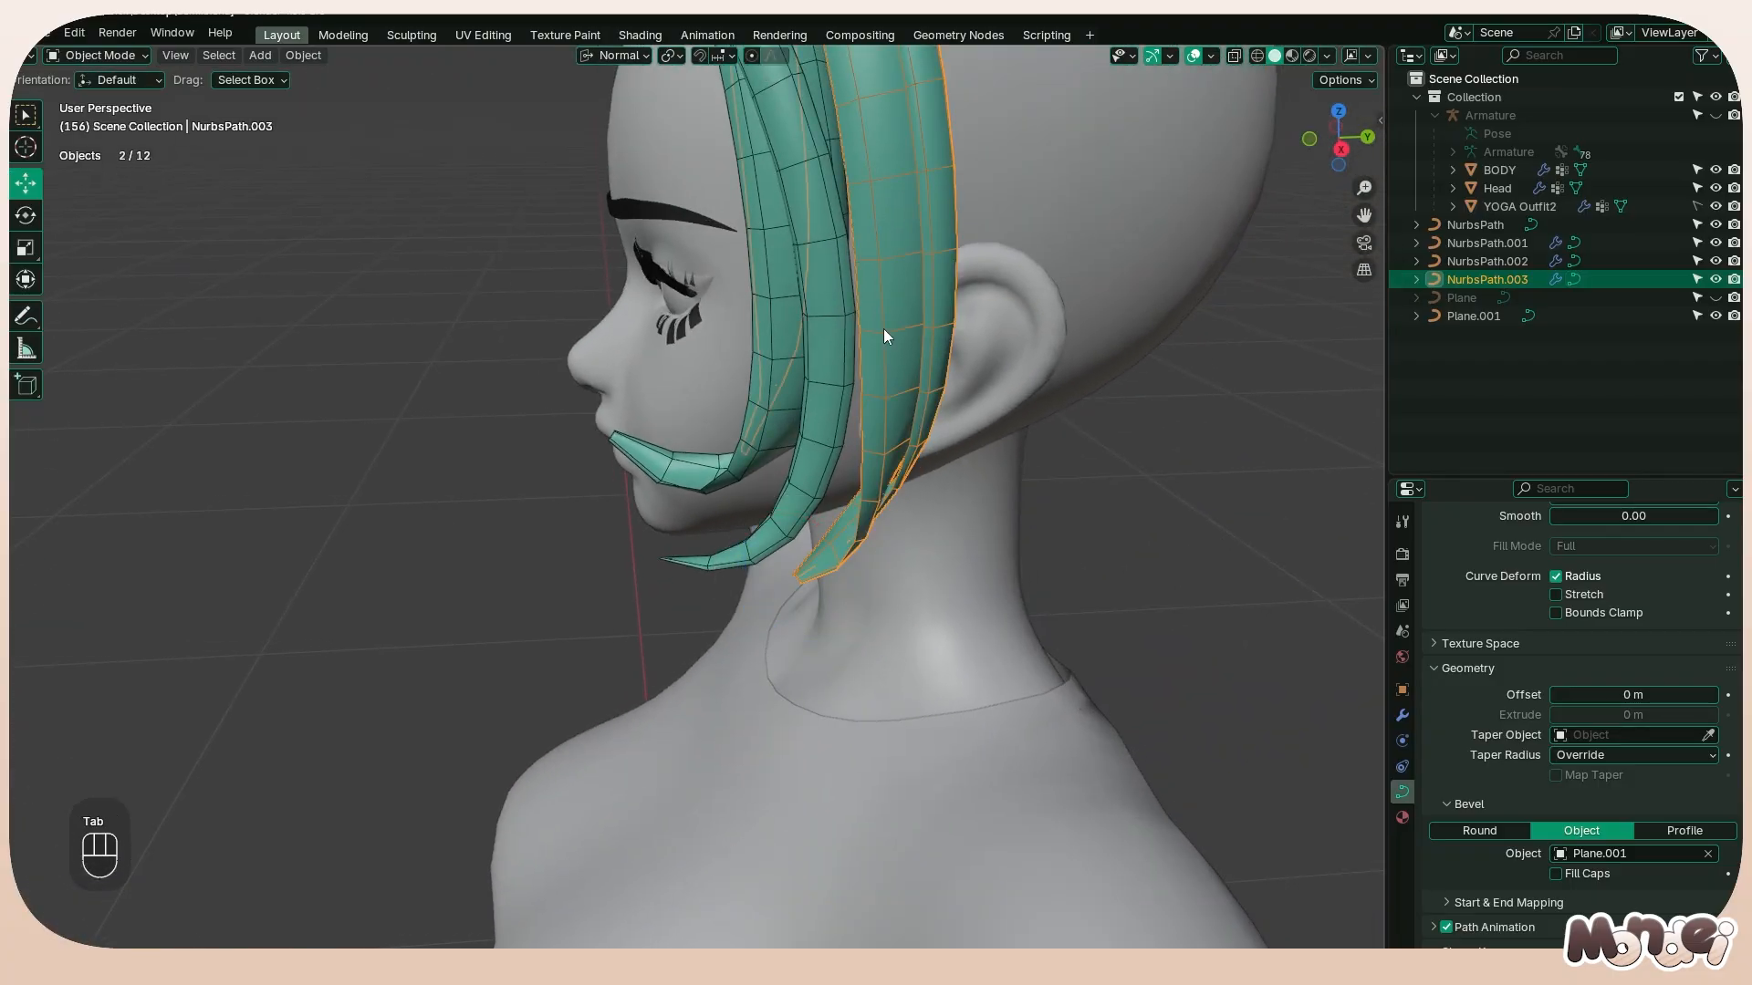
Hide the blue annotation layer Note.007 drawn over the hair
{"action": "left_click", "coordinate": [829, 341]}
{"action": "middle_click_drag", "start_coordinate": [640, 636], "coordinate": [759, 330]}
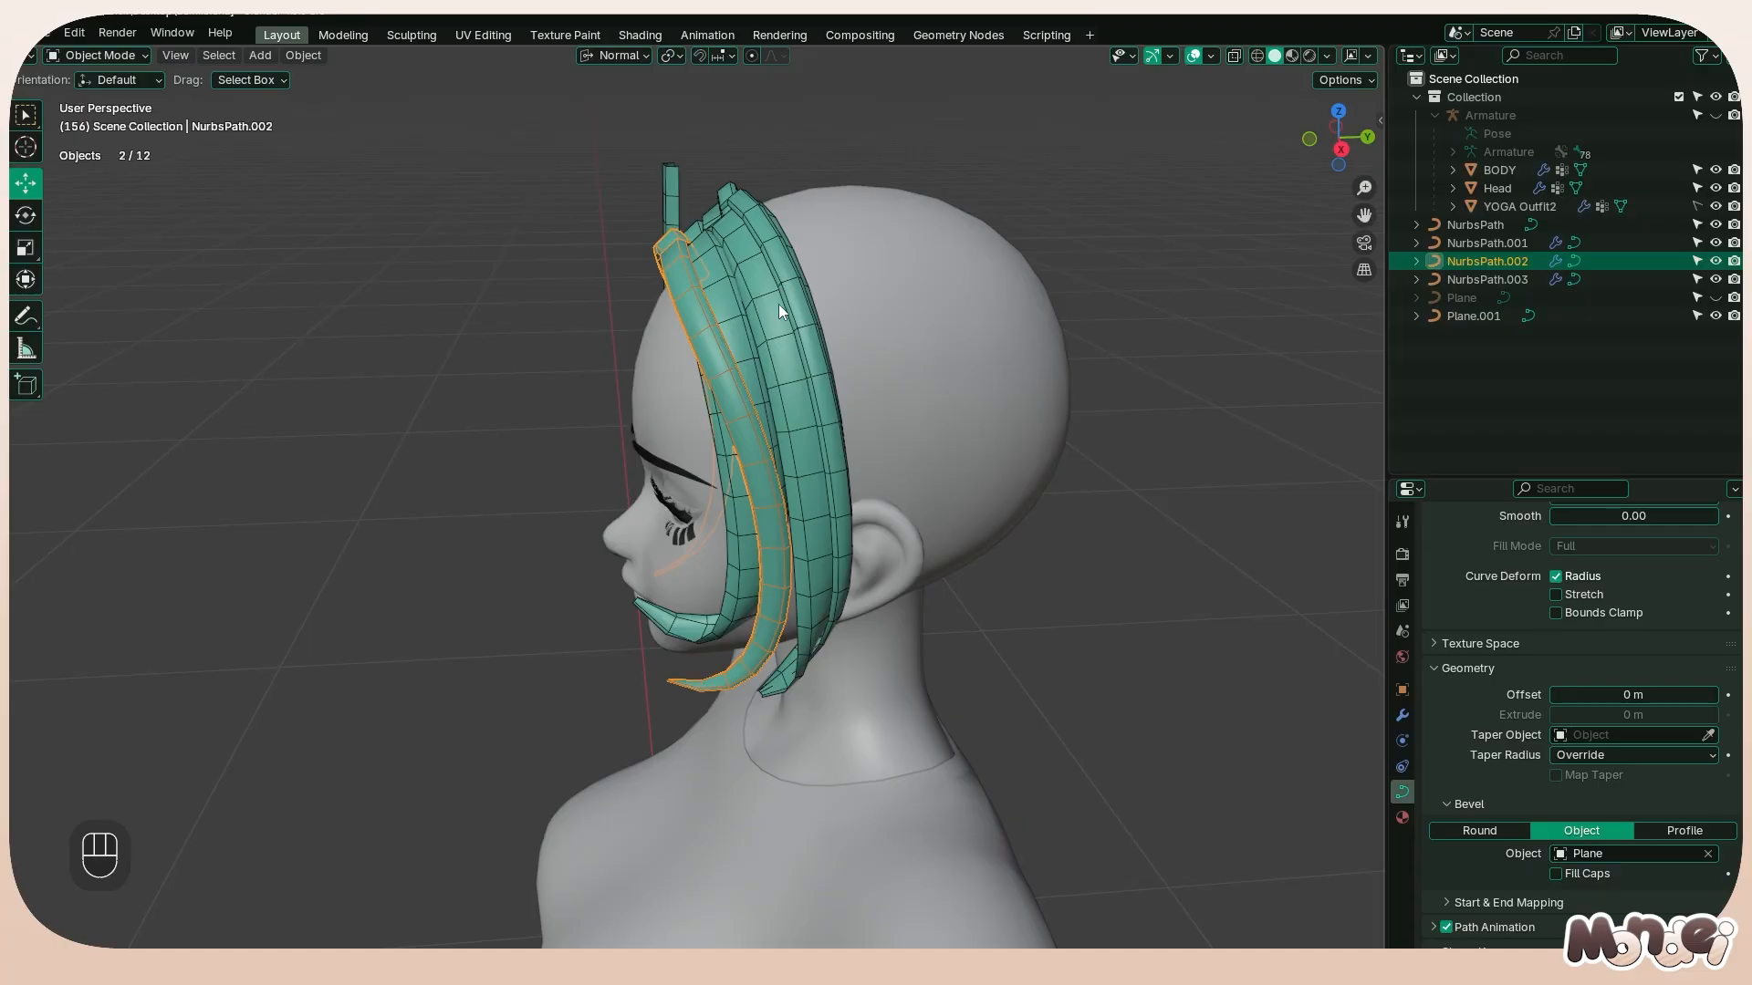
{"action": "middle_click_drag", "start_coordinate": [779, 304], "coordinate": [748, 371]}
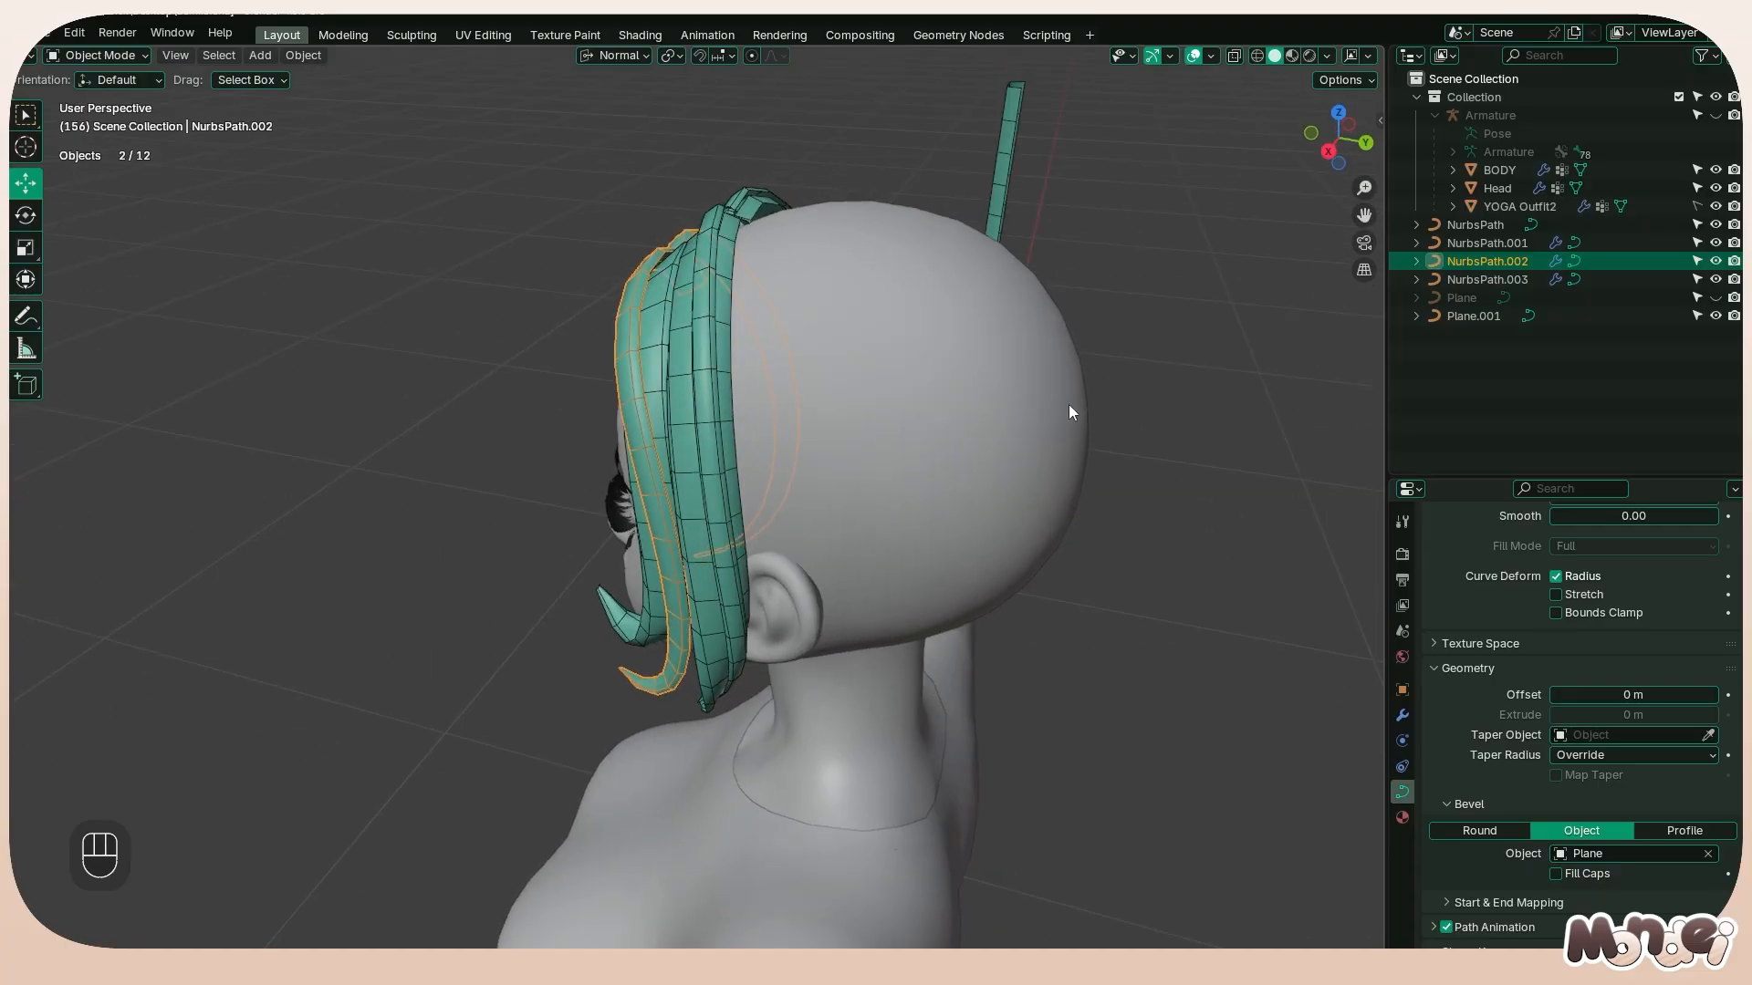
{"action": "left_click", "coordinate": [1381, 123]}
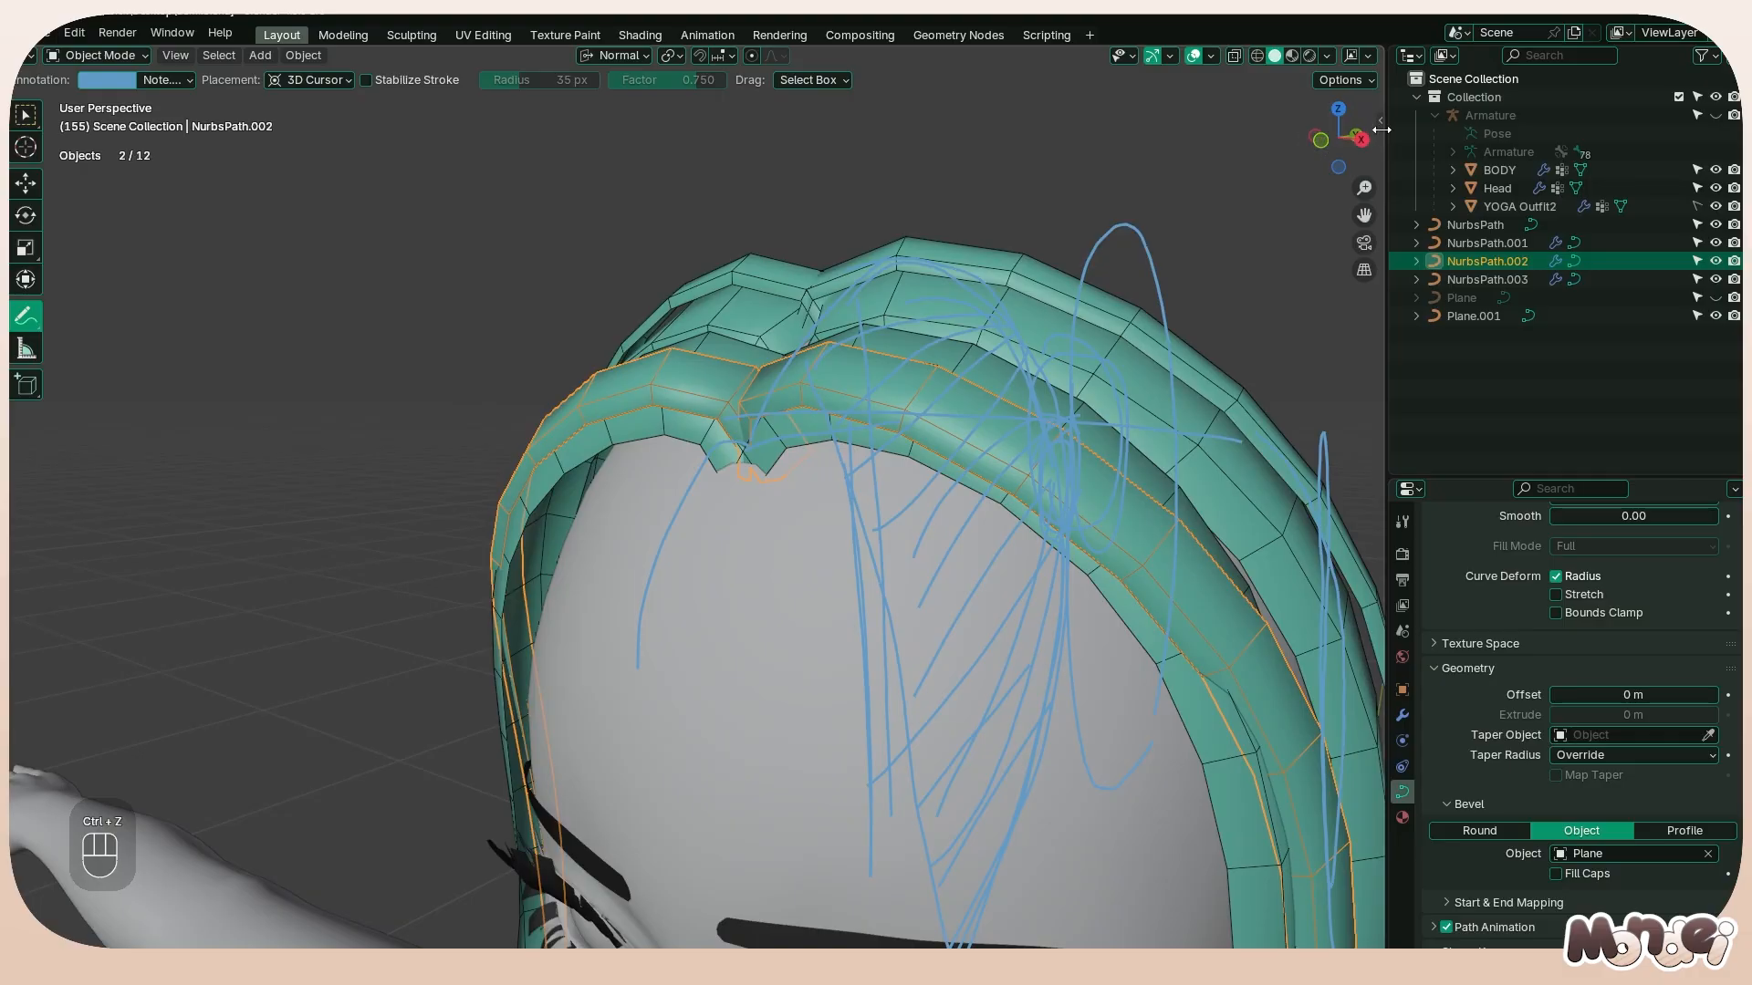
{"action": "left_click", "coordinate": [1381, 126]}
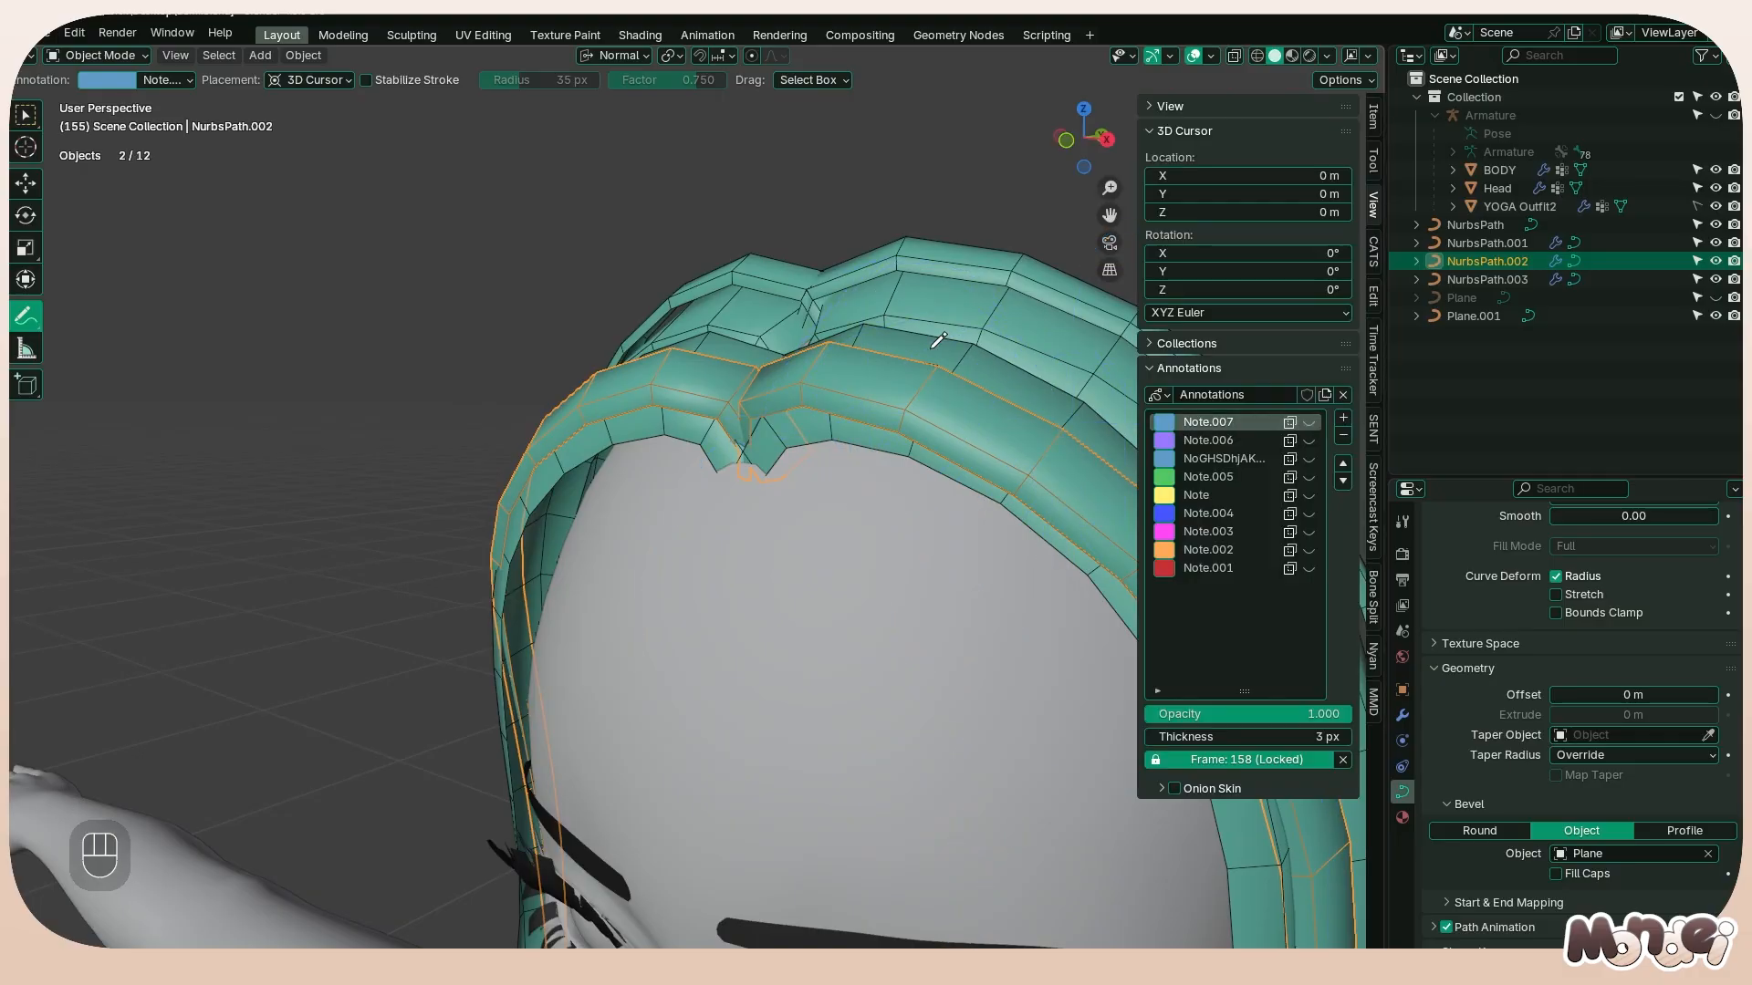
Convert the third mirrored hair strand from a curve to a mesh
{"action": "right_click", "coordinate": [973, 319]}
{"action": "mouse_move", "coordinate": [973, 320]}
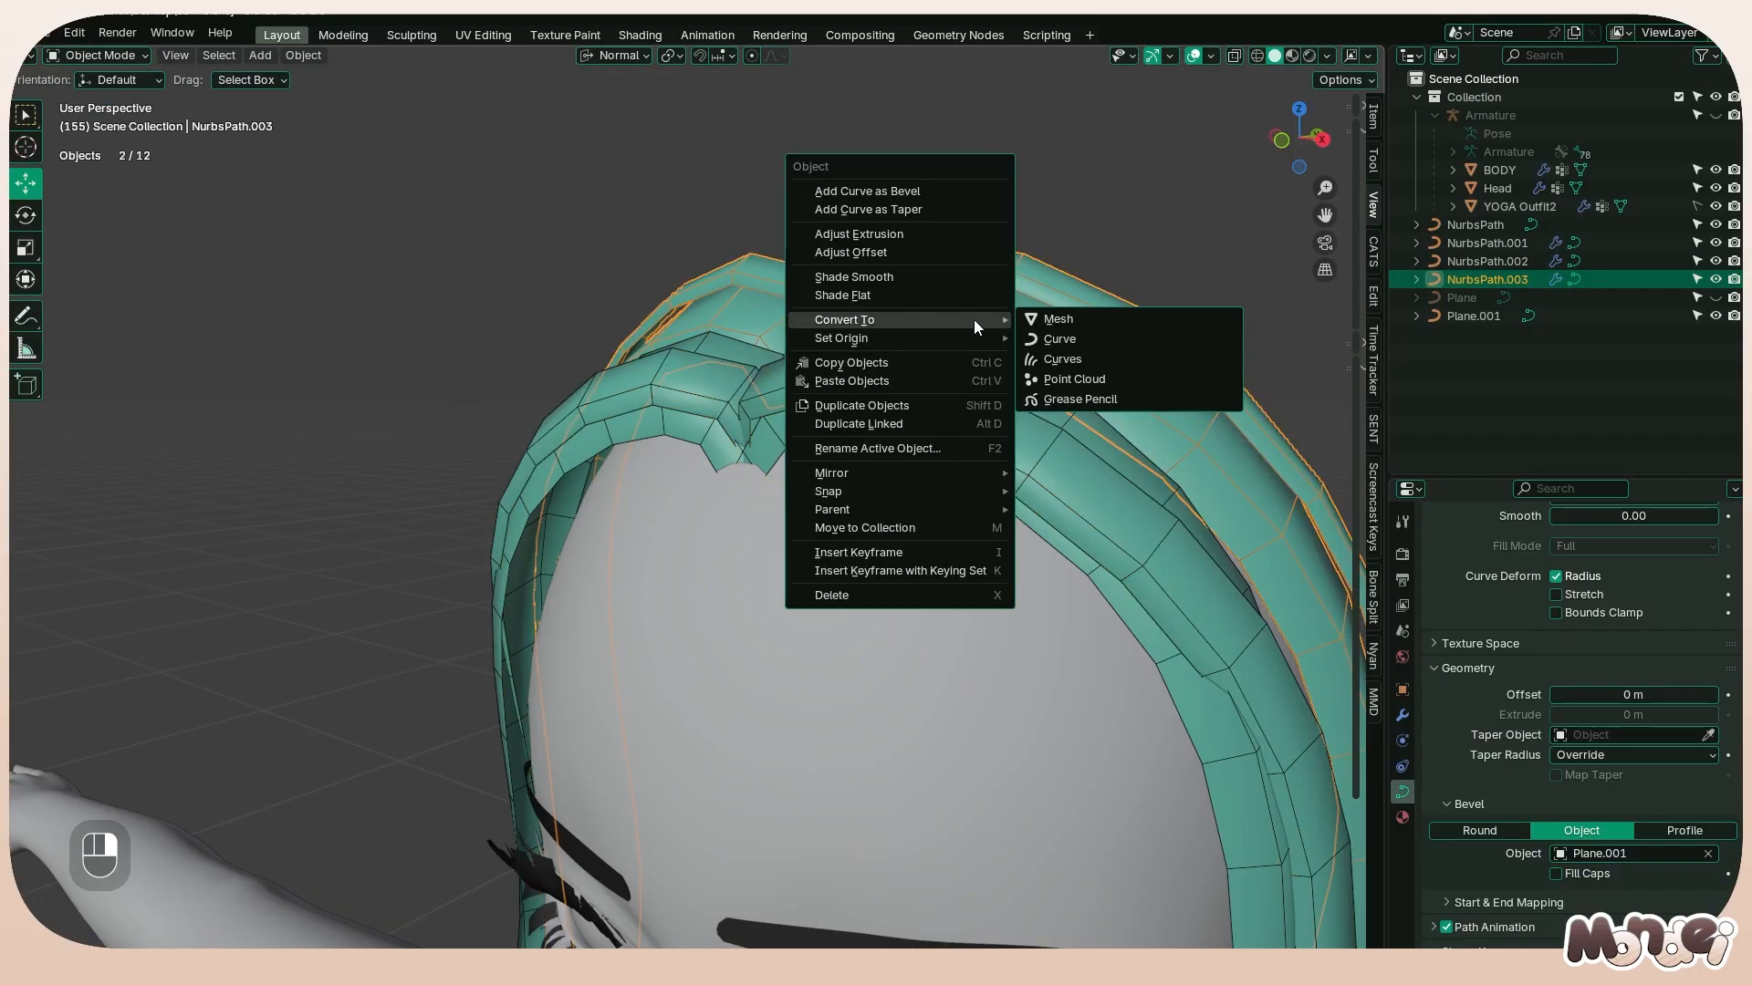
{"action": "left_click", "coordinate": [1059, 320]}
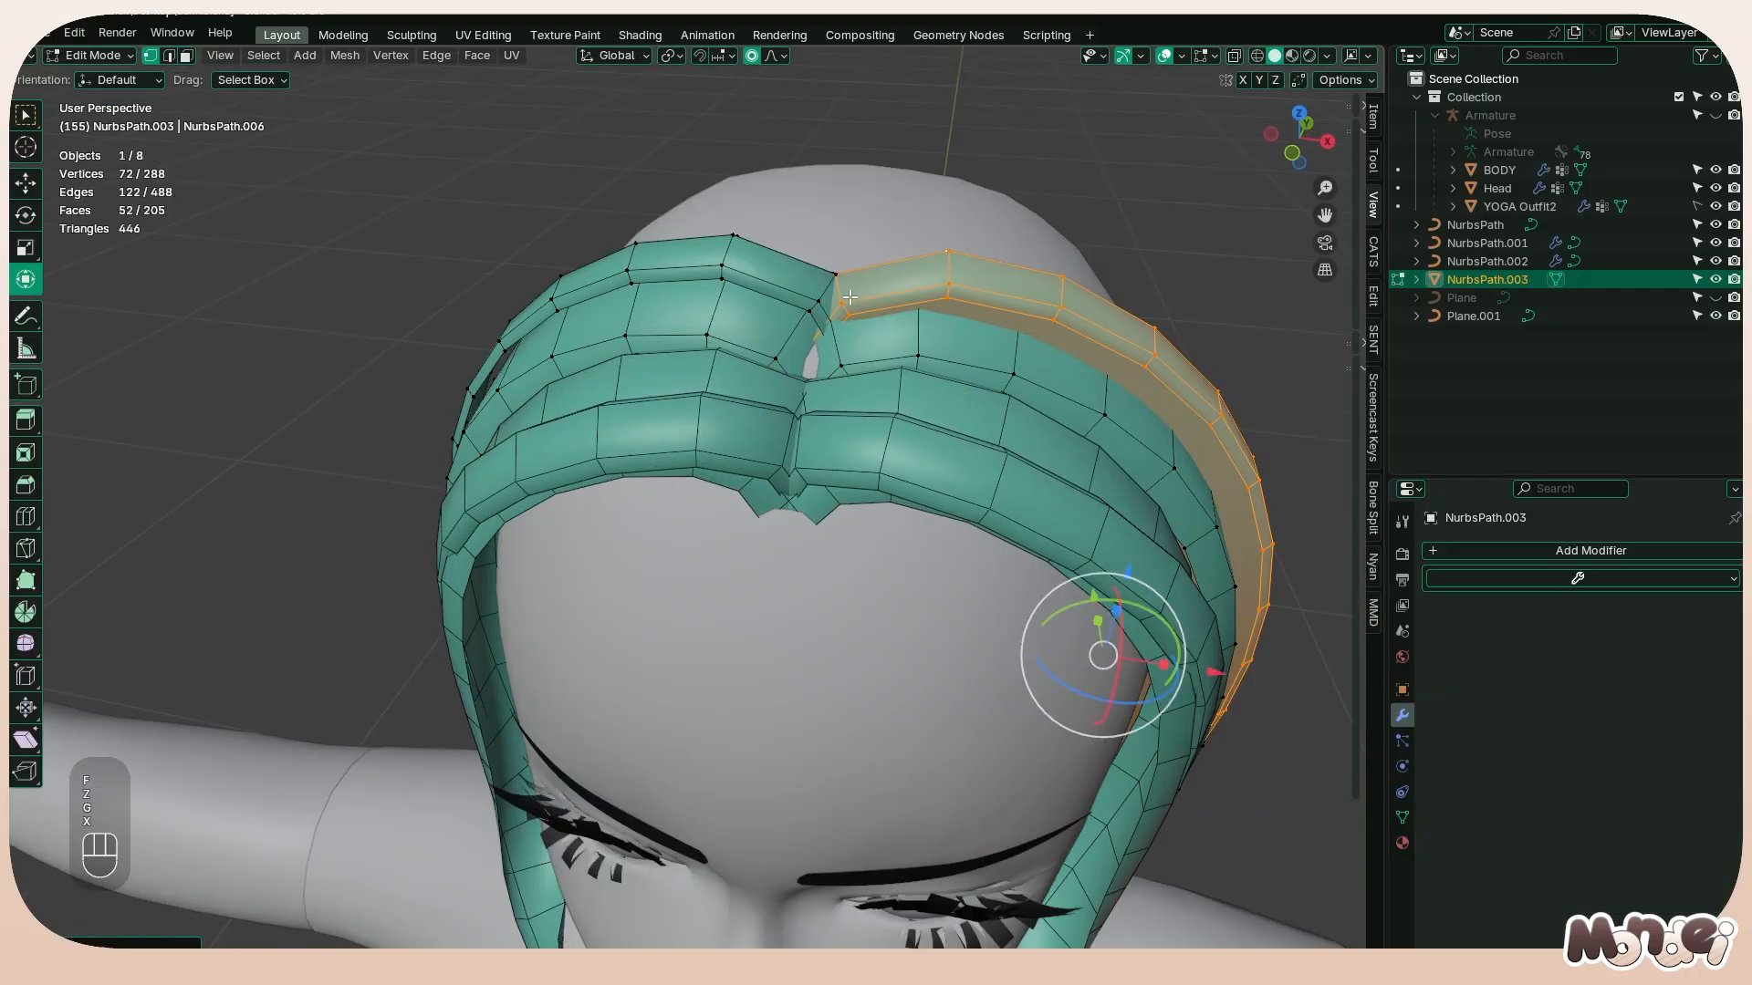
Select the linked strand piece on the character's right side and move it outward along X, away from the centre parting
{"action": "left_click", "coordinate": [815, 297]}
{"action": "key", "text": "l"}
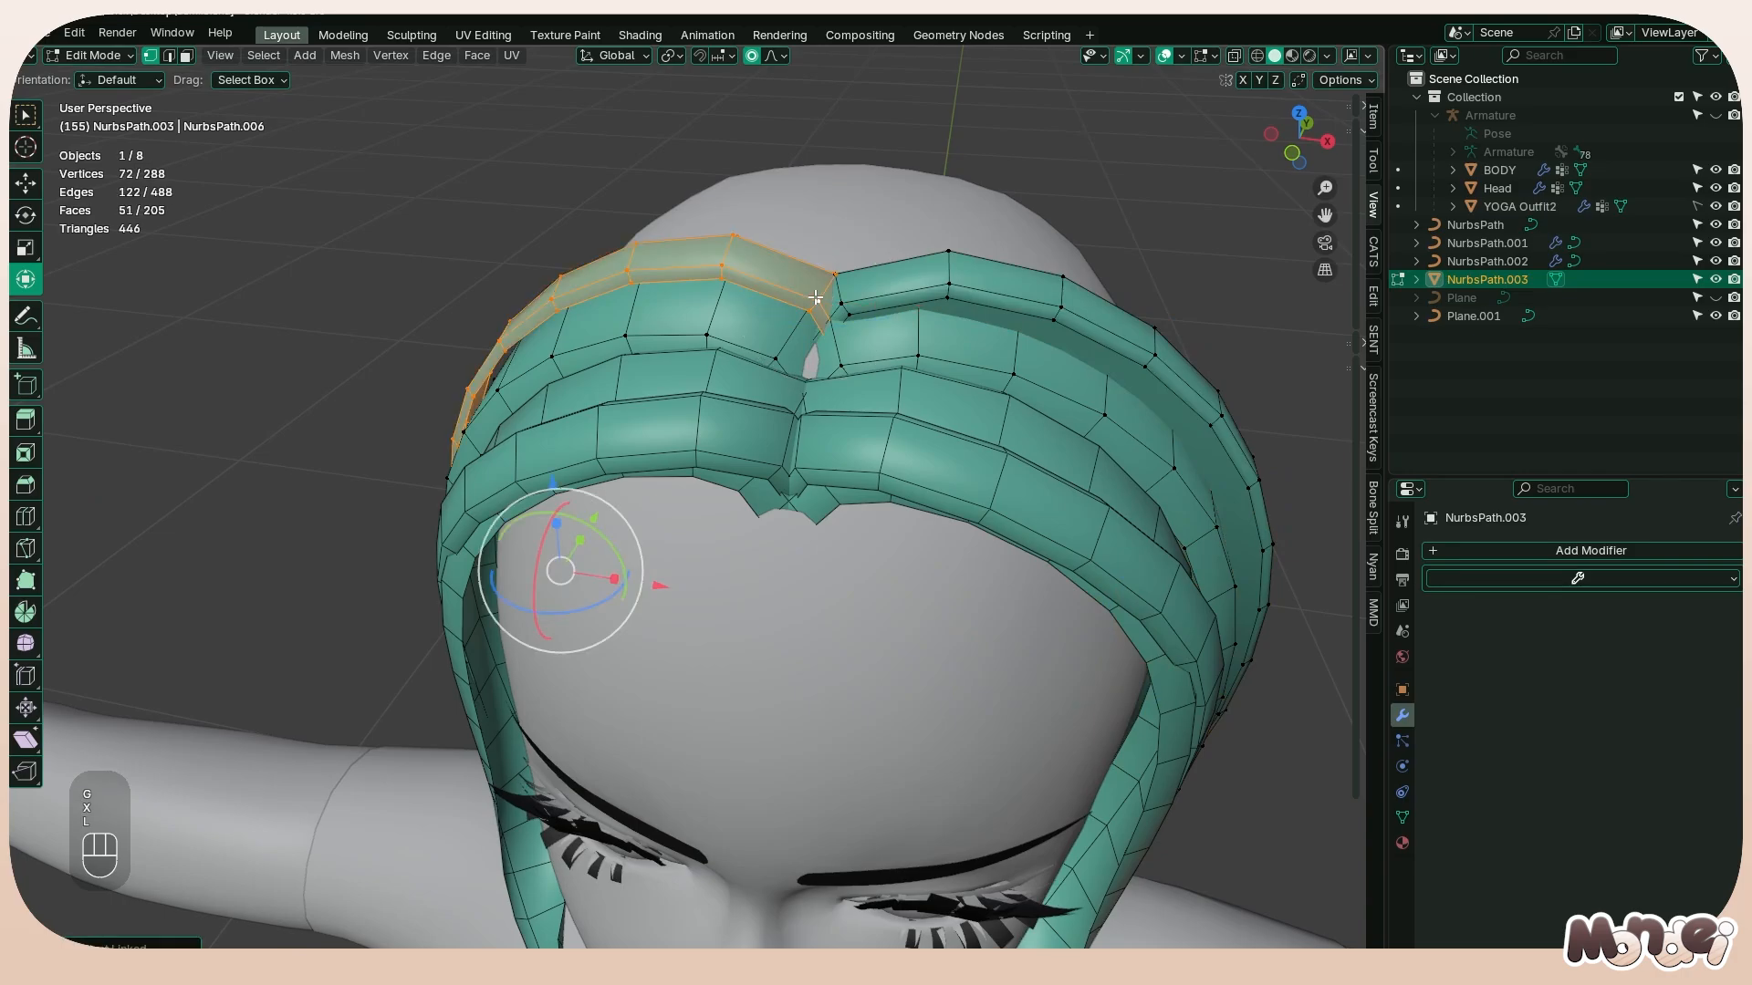
{"action": "key", "text": "g"}
{"action": "key", "text": "x"}
{"action": "left_click", "coordinate": [791, 362]}
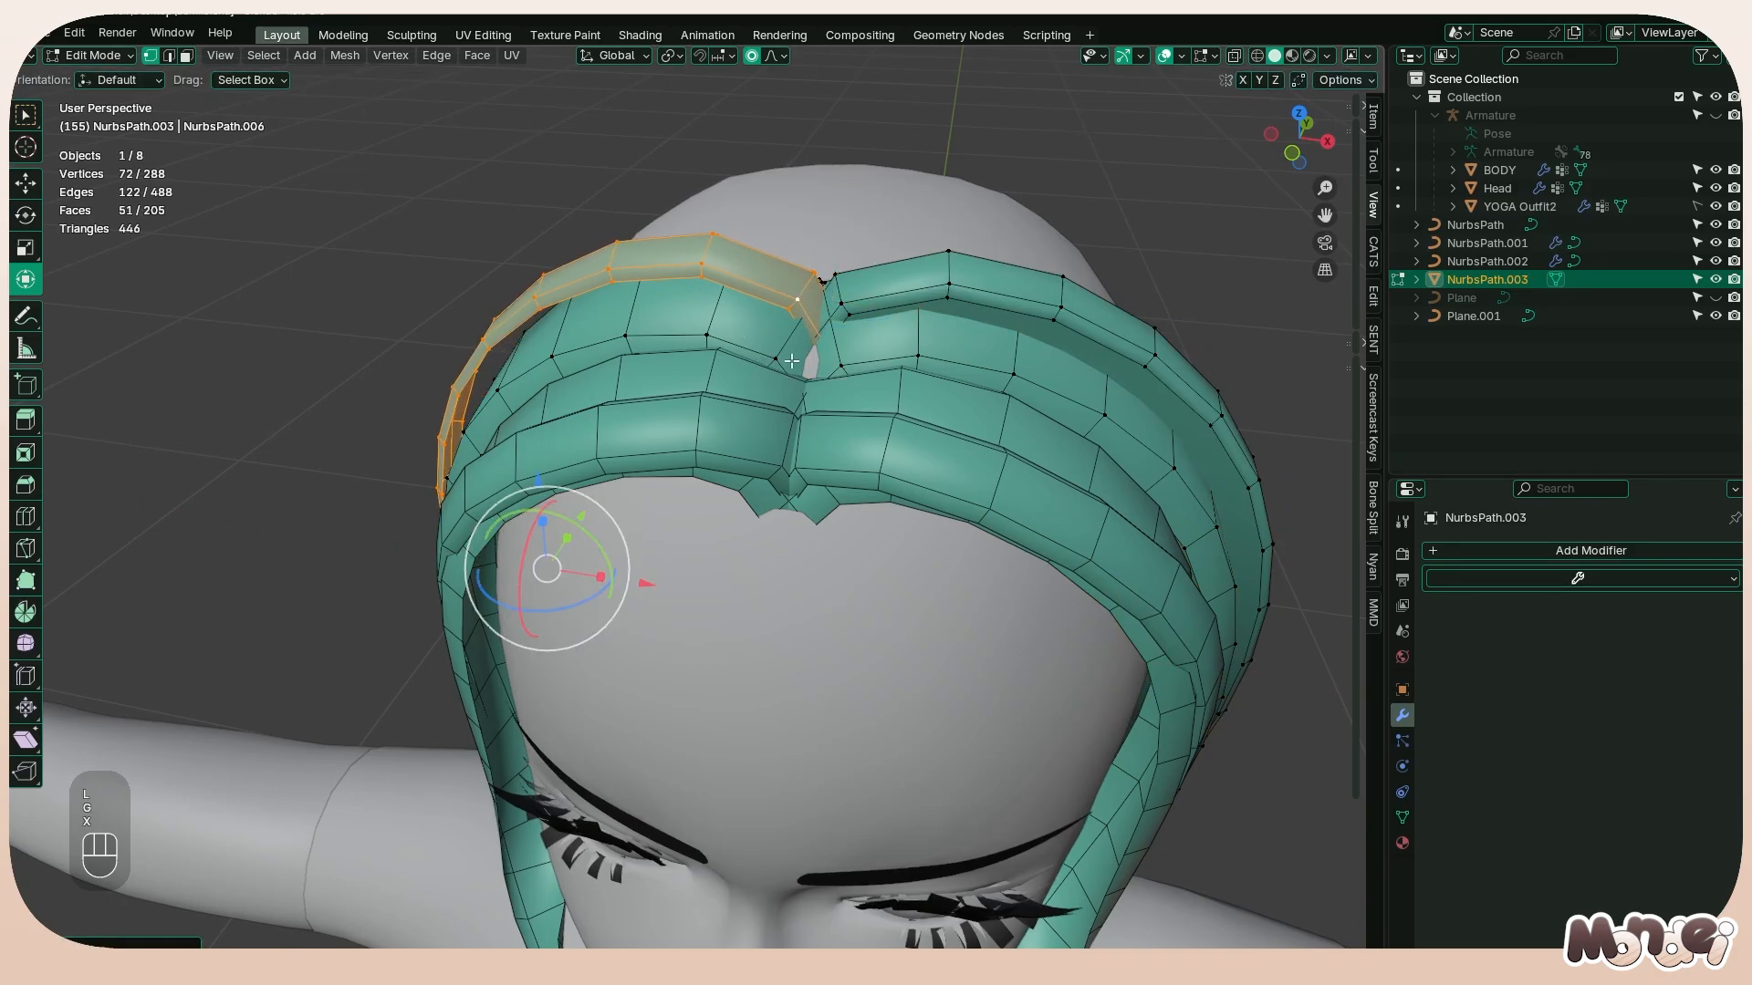
Scale two facing vertices at the meshed strand's centre parting to about 0.5 along X to close the gap
{"action": "left_click", "coordinate": [768, 360]}
{"action": "left_click", "coordinate": [841, 366], "text": "shift"}
{"action": "left_click", "coordinate": [852, 339]}
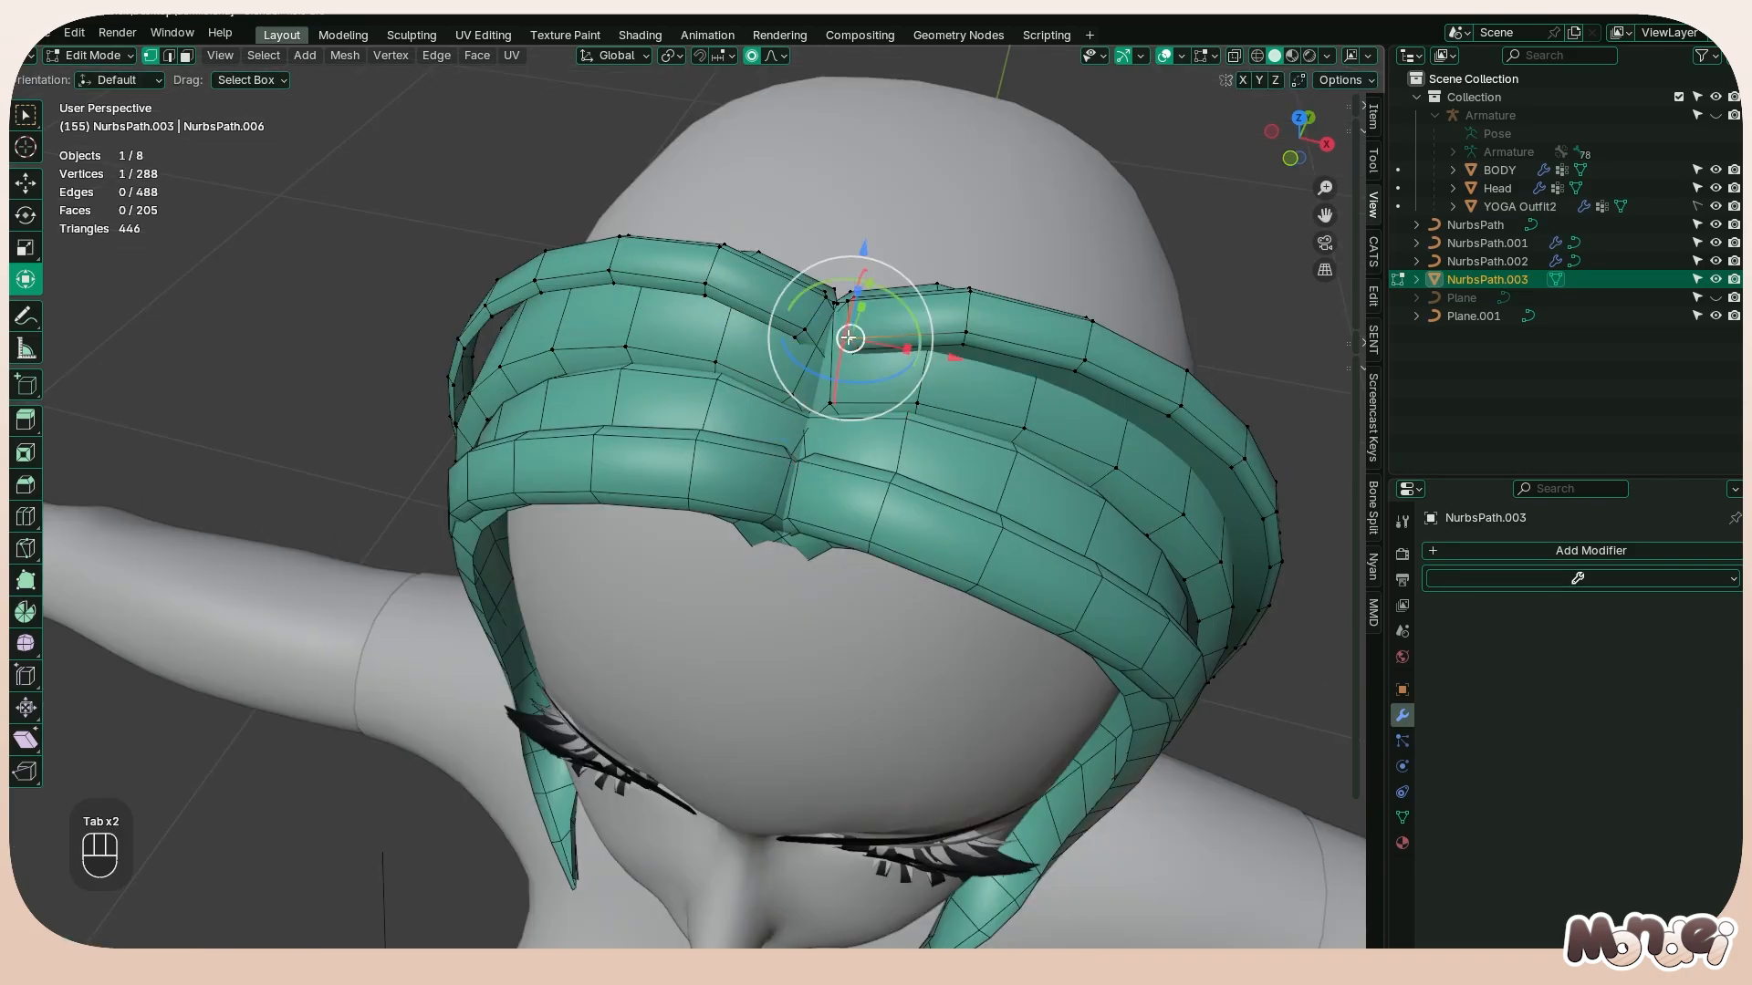
{"action": "left_click", "coordinate": [803, 330], "text": "shift"}
{"action": "left_click_drag", "start_coordinate": [879, 345], "coordinate": [850, 347]}
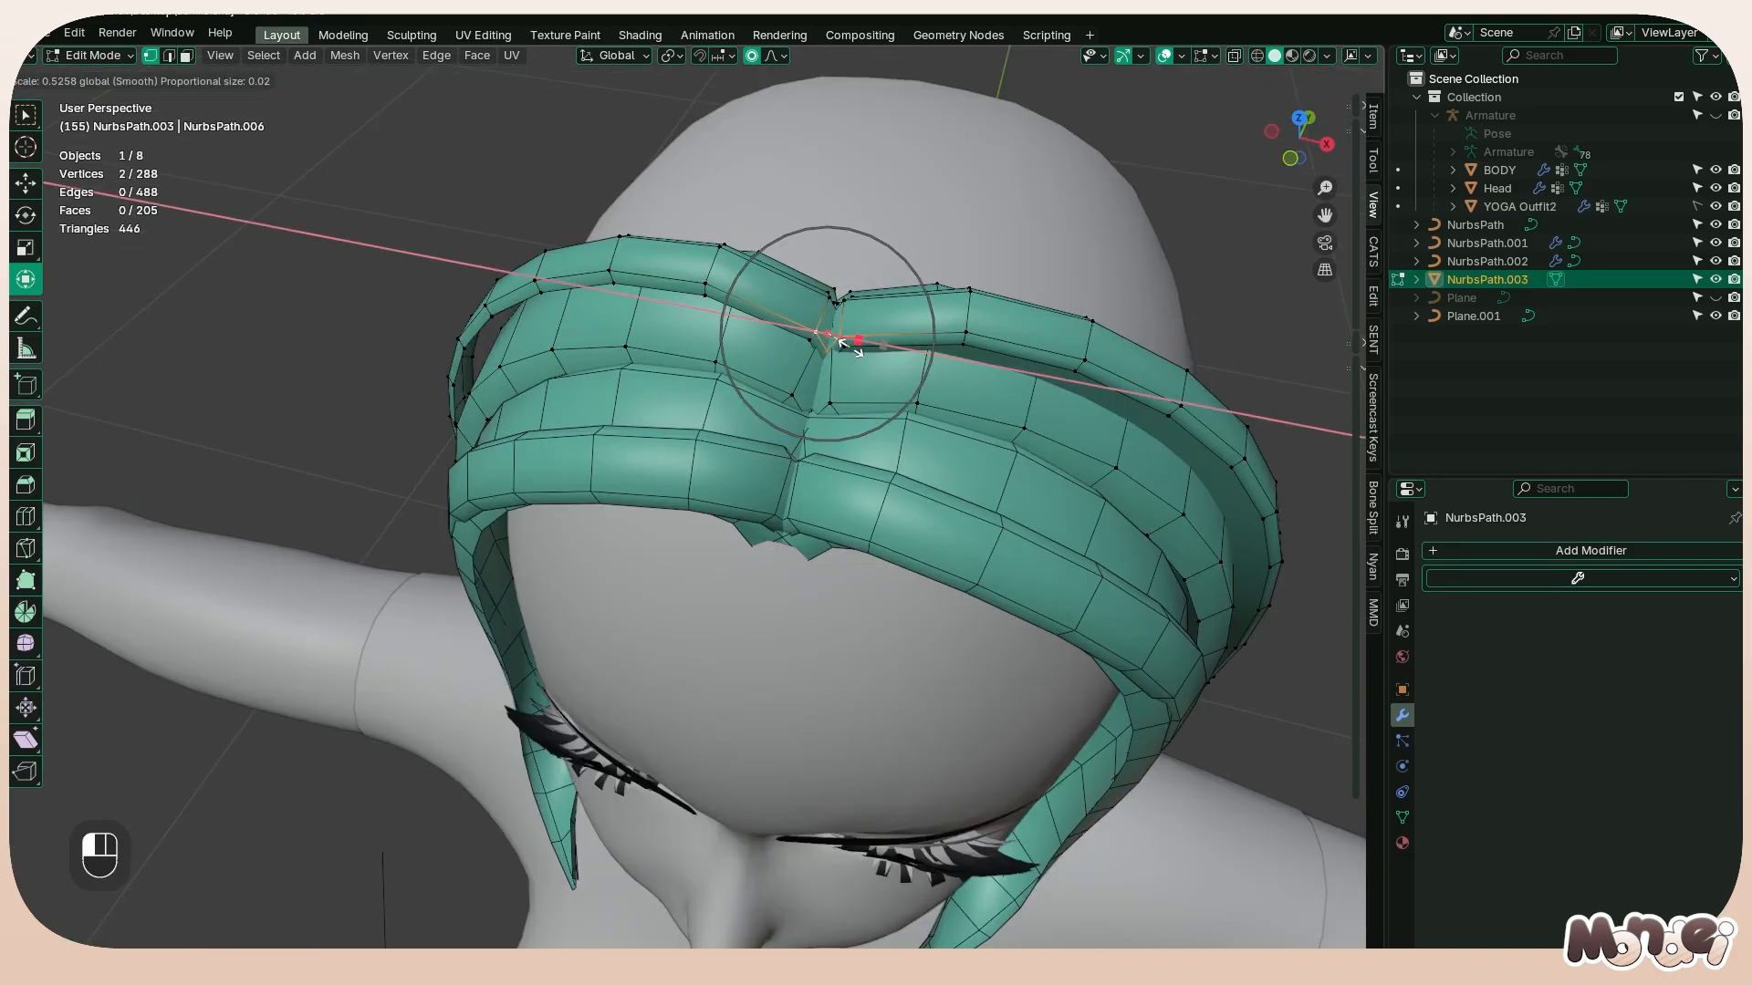
{"action": "left_click", "coordinate": [841, 345]}
{"action": "key", "text": "Tab"}
Deselect the strands and examine the layered hair around the face from the front, above and side
{"action": "middle_click_drag", "start_coordinate": [841, 345], "coordinate": [923, 330]}
{"action": "middle_click_drag", "start_coordinate": [907, 261], "coordinate": [888, 589]}
{"action": "left_click", "coordinate": [888, 590]}
{"action": "scroll", "coordinate": [954, 522], "scroll_direction": "down", "scroll_amount": 3}
{"action": "middle_click_drag", "start_coordinate": [955, 522], "coordinate": [776, 520]}
{"action": "scroll", "coordinate": [776, 520], "scroll_direction": "down", "scroll_amount": 5}
{"action": "left_click", "coordinate": [776, 547]}
{"action": "left_click", "coordinate": [560, 553]}
{"action": "mouse_move", "coordinate": [560, 551]}
{"action": "middle_mouse_down"}
{"action": "mouse_move", "coordinate": [616, 480]}
{"action": "mouse_move", "coordinate": [718, 534]}
{"action": "mouse_move", "coordinate": [704, 564]}
{"action": "mouse_move", "coordinate": [999, 555]}
{"action": "mouse_move", "coordinate": [578, 580]}
{"action": "middle_mouse_up"}
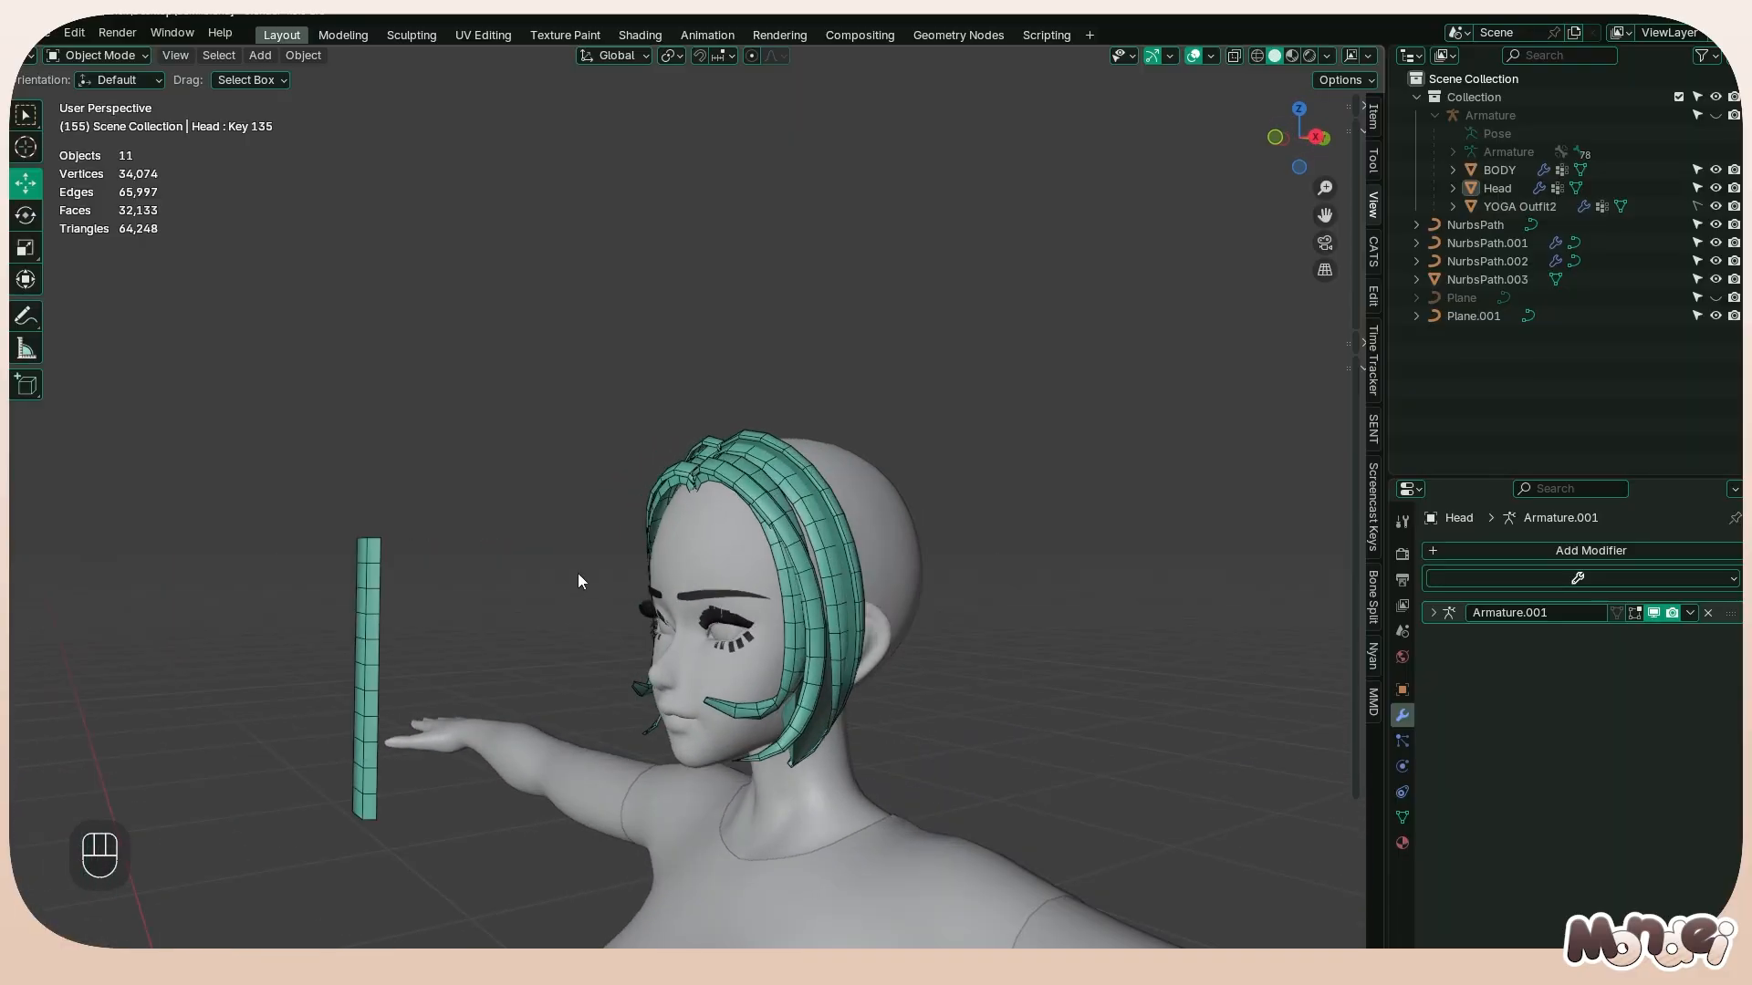
{"action": "middle_click_drag", "start_coordinate": [439, 581], "coordinate": [695, 556]}
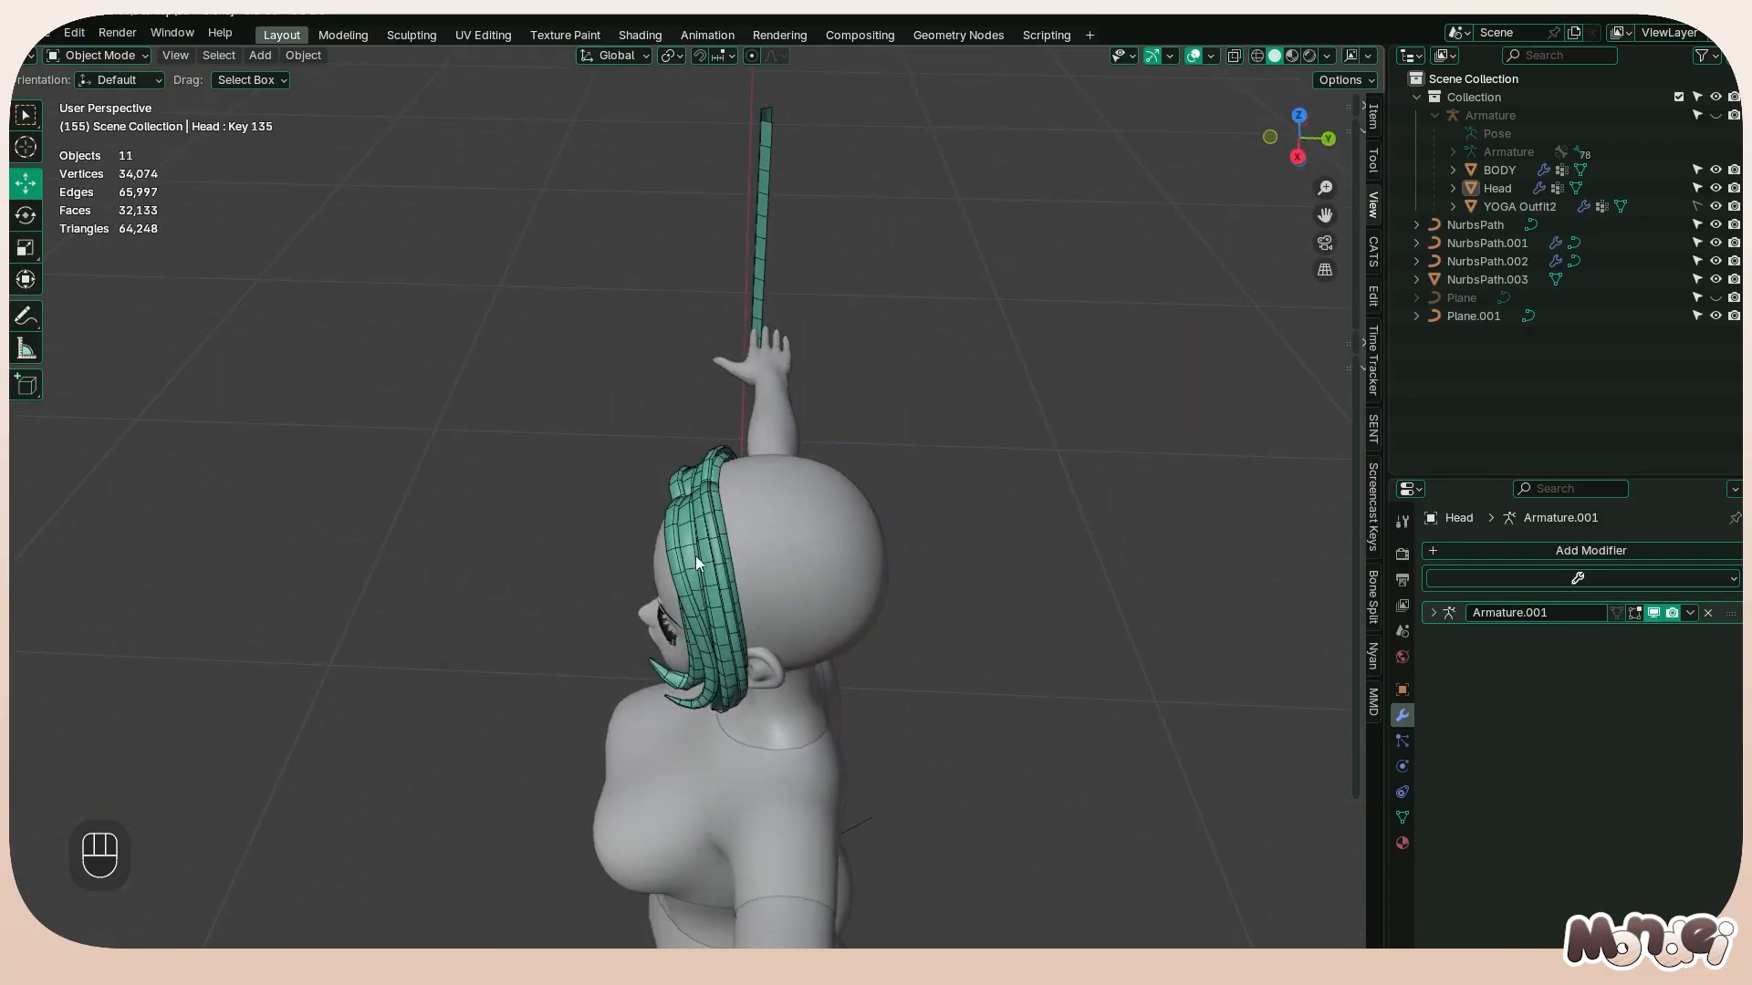
Try duplicating the meshed third strand in place, and undo the duplication
{"action": "left_click", "coordinate": [748, 539]}
{"action": "key", "text": "shift+d"}
{"action": "right_click", "coordinate": [775, 531]}
{"action": "key", "text": "ctrl+z"}
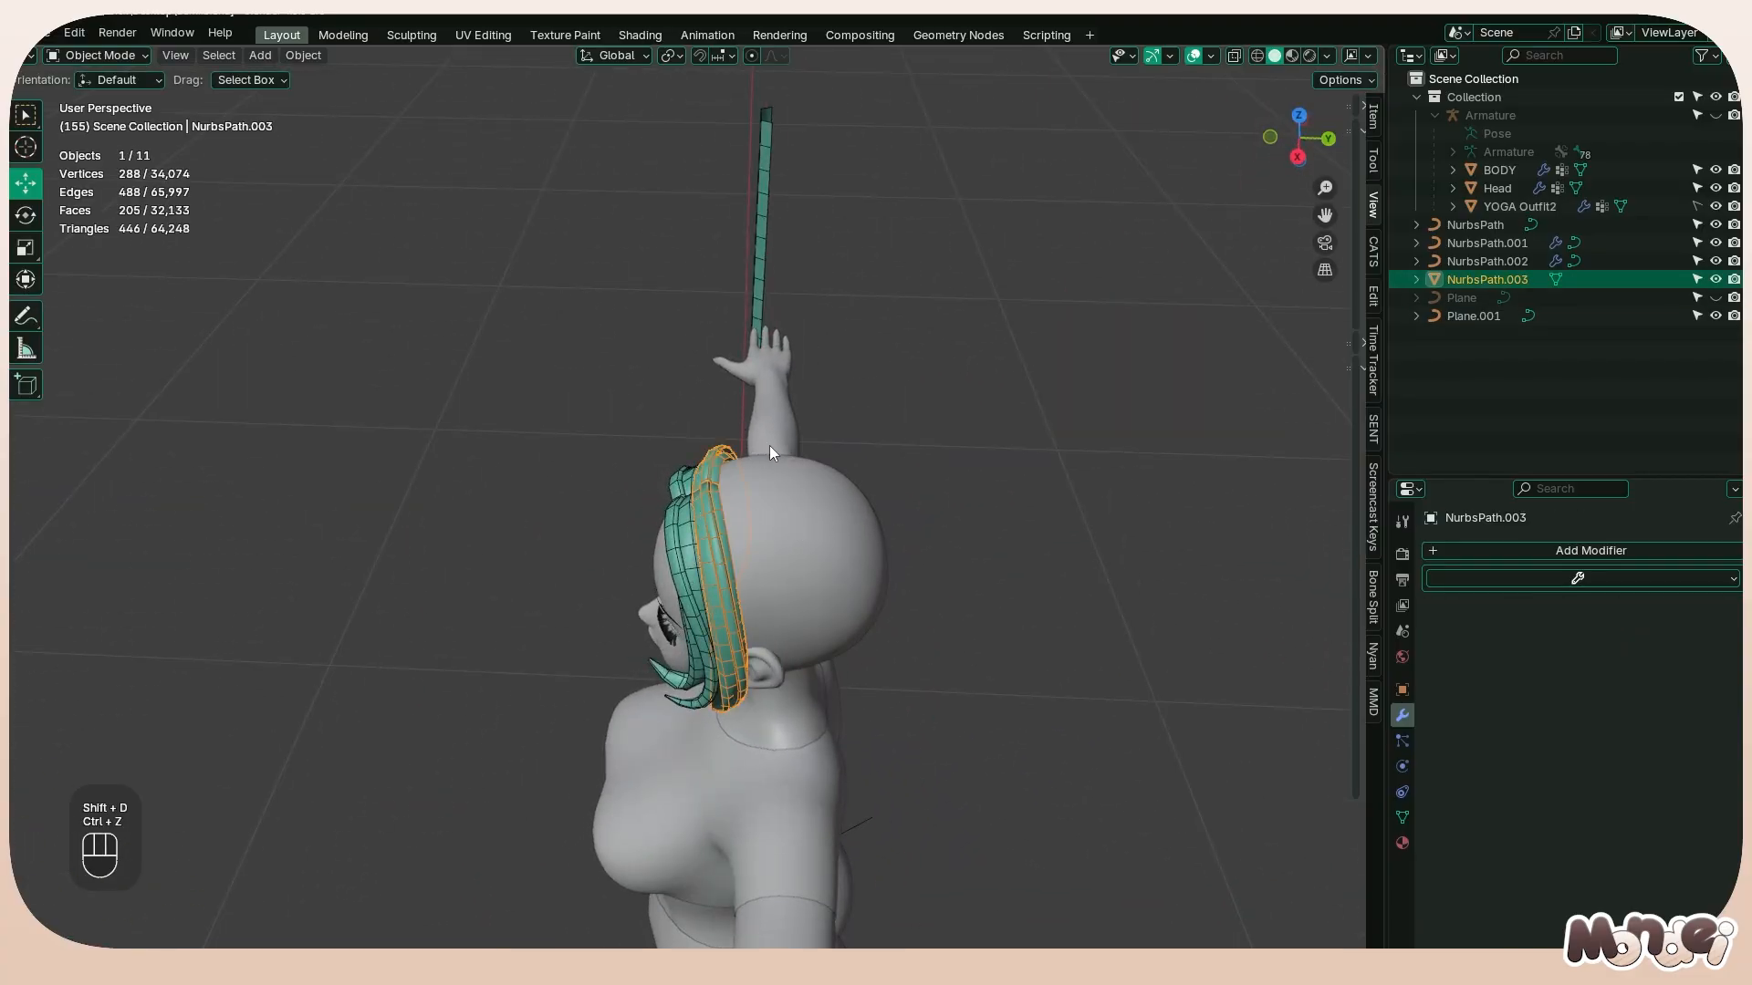
Add a Bézier circle with a 1 m radius around the character and view it from the top
{"action": "middle_click_drag", "start_coordinate": [769, 446], "coordinate": [698, 501]}
{"action": "scroll", "coordinate": [704, 520], "scroll_direction": "down", "scroll_amount": 2}
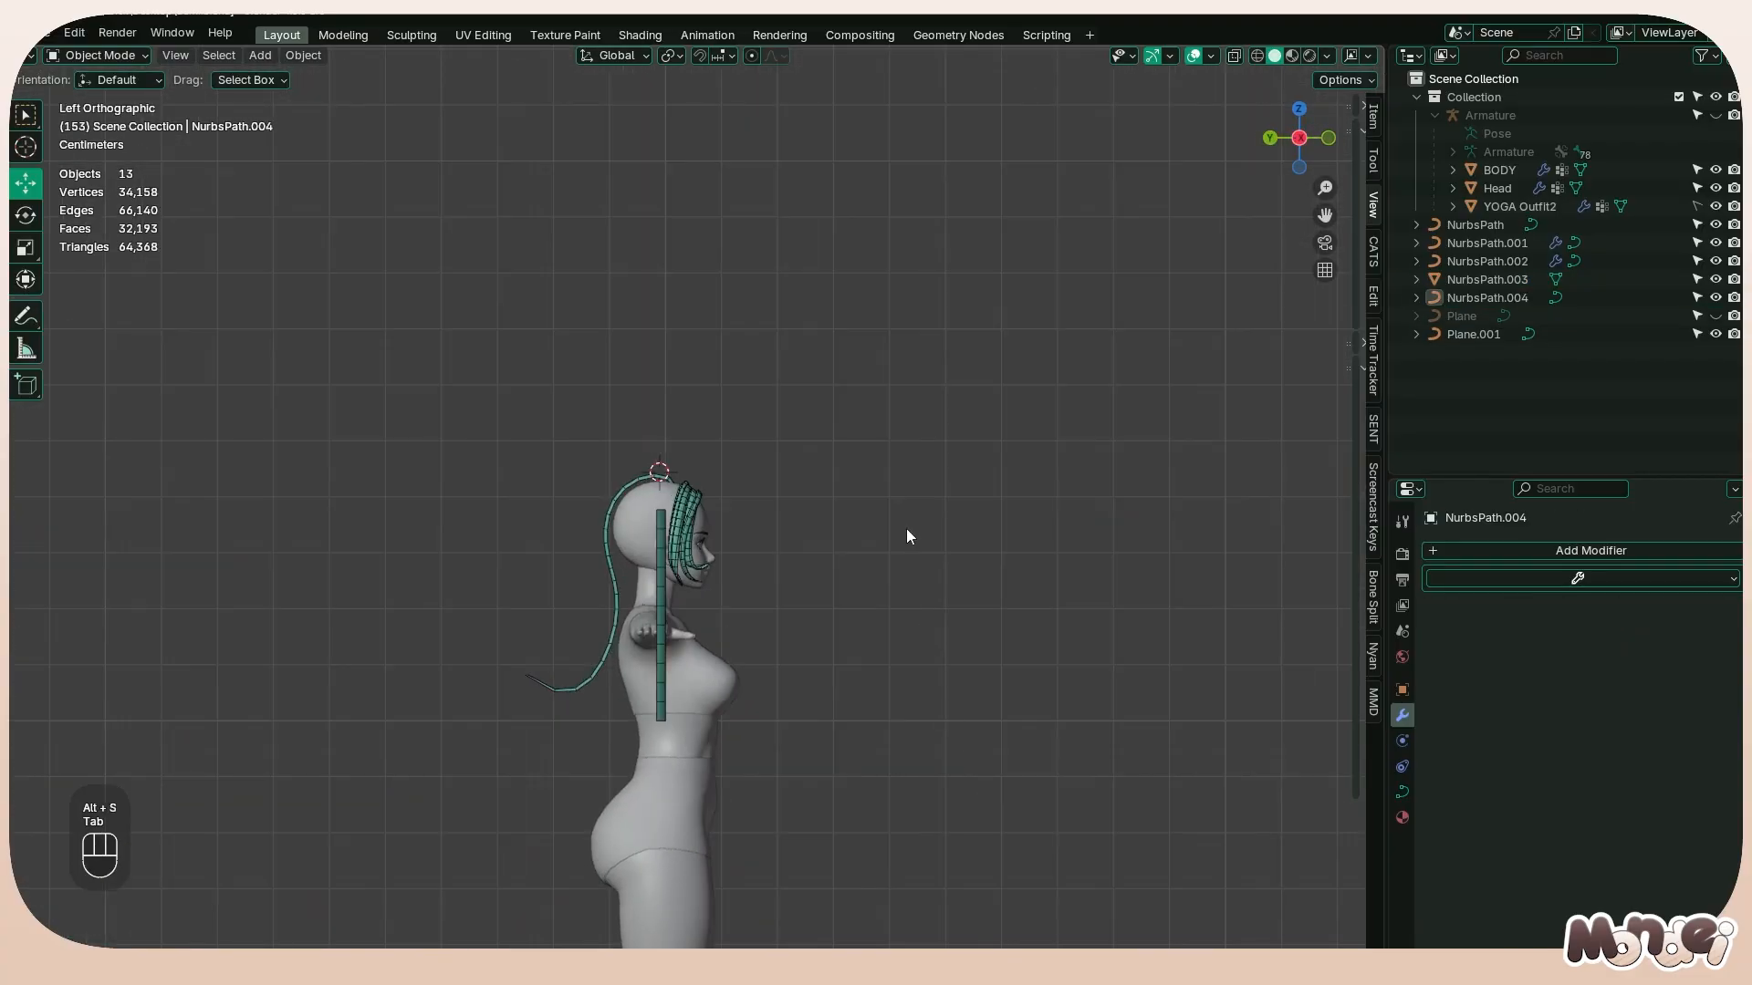
{"action": "middle_click_drag", "start_coordinate": [906, 535], "coordinate": [433, 453]}
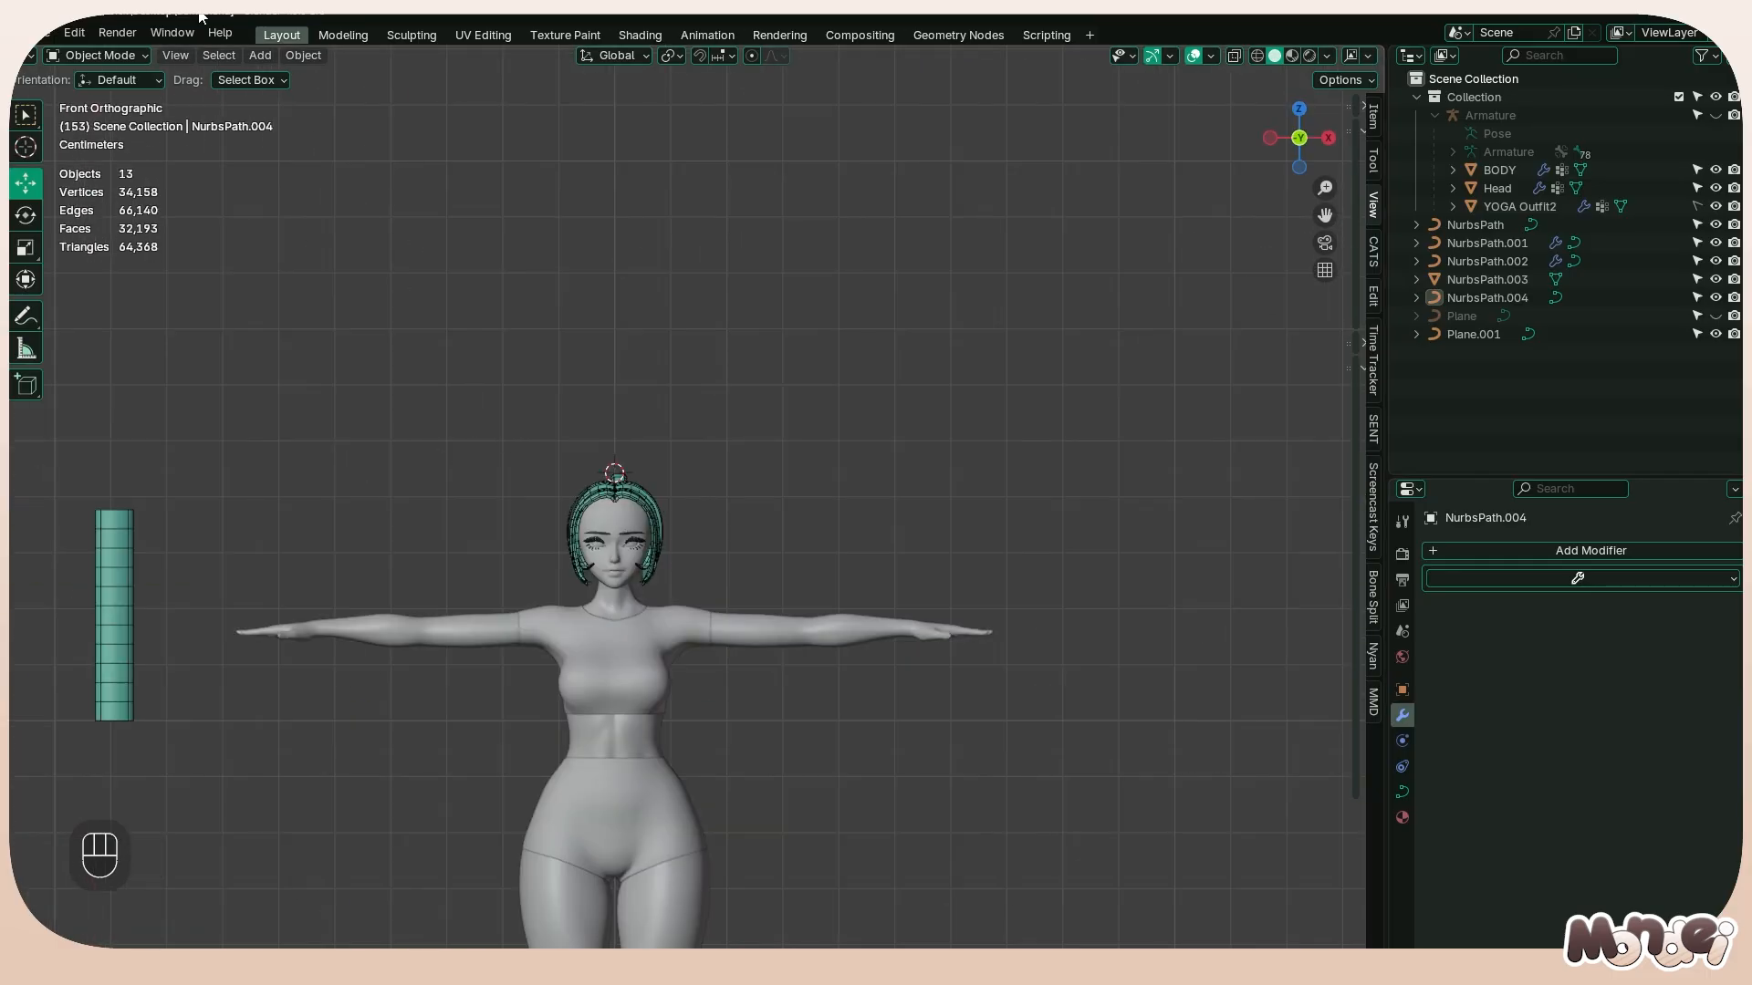
{"action": "left_click", "coordinate": [226, 58]}
{"action": "mouse_move", "coordinate": [261, 60]}
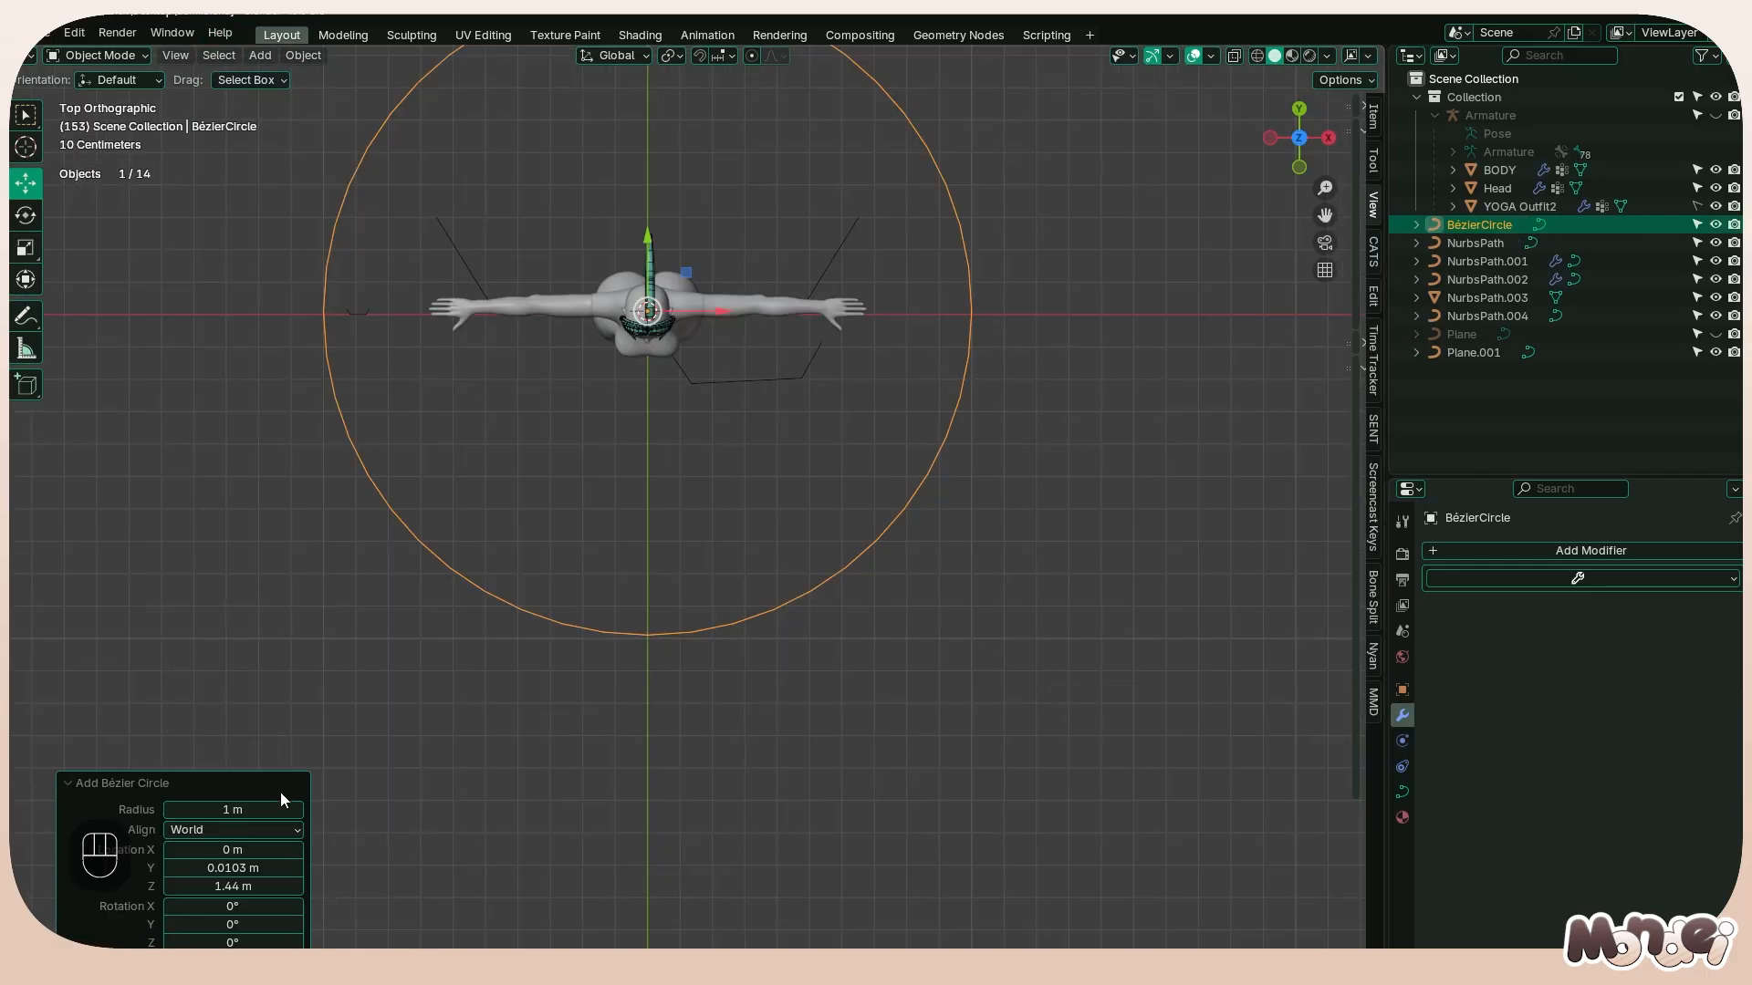
{"action": "scroll", "coordinate": [946, 540], "scroll_direction": "down", "scroll_amount": 3}
Set the Bézier circle's preview resolution to 3
{"action": "left_click", "coordinate": [1403, 794]}
{"action": "left_click", "coordinate": [1655, 629]}
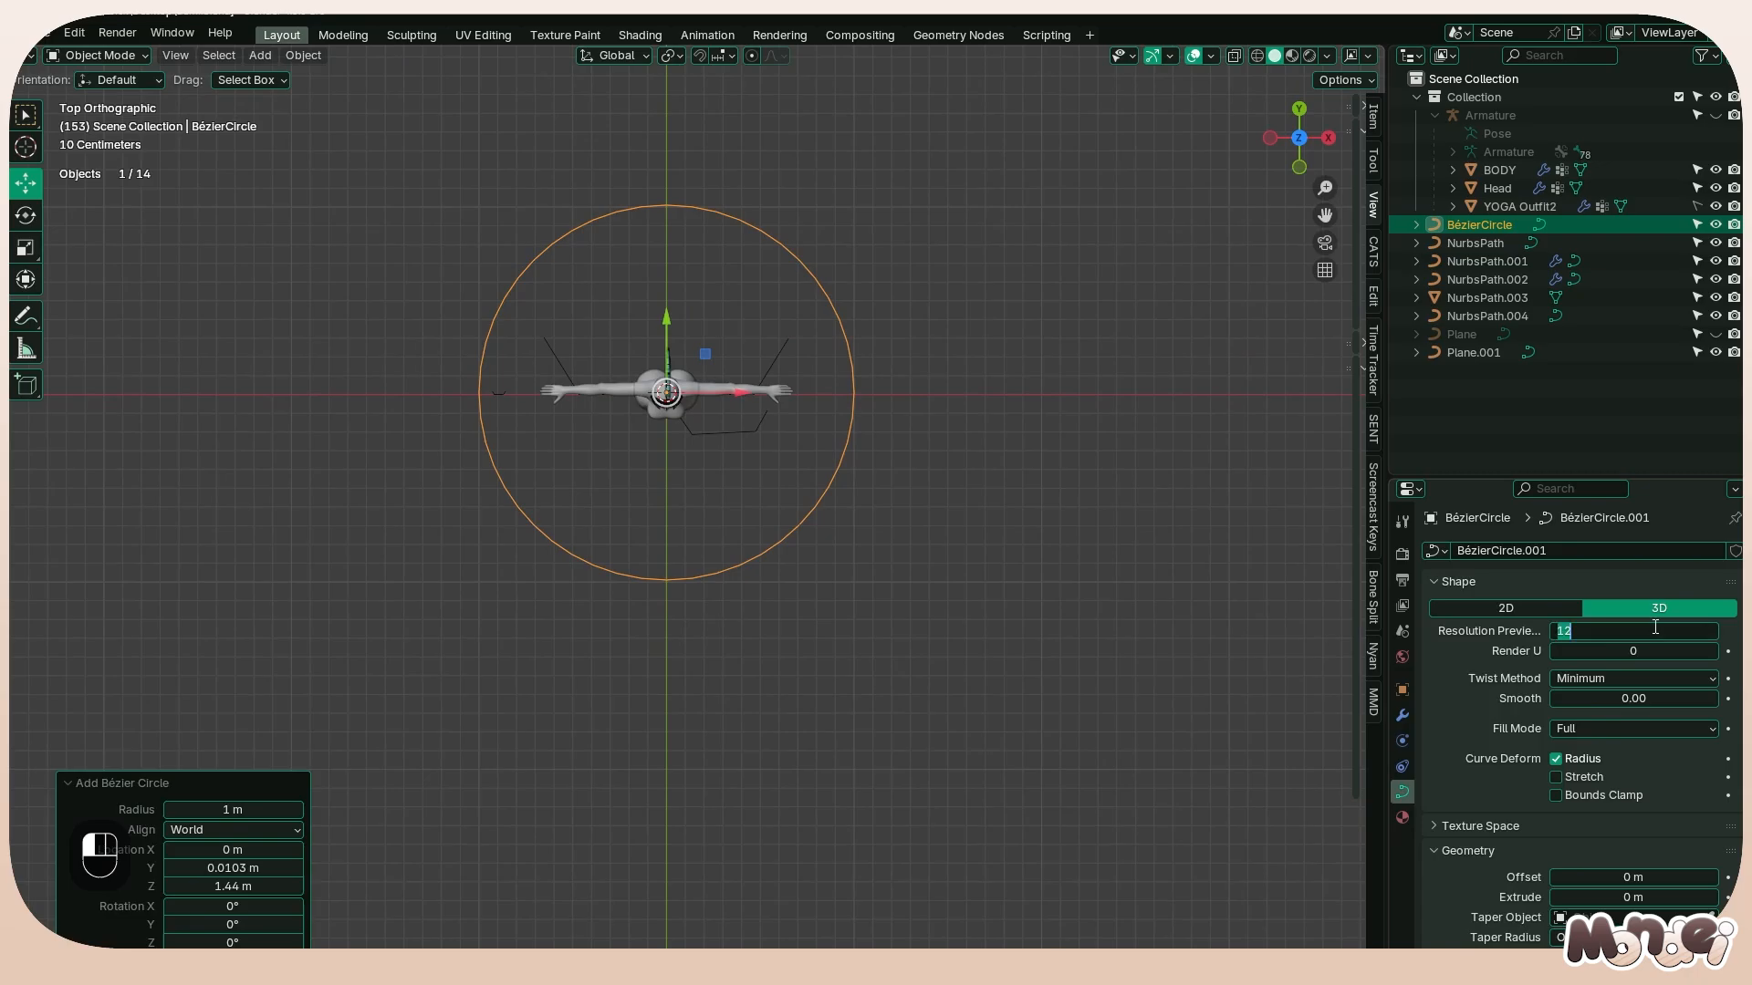
{"action": "type", "text": "3"}
{"action": "key", "text": "Return"}
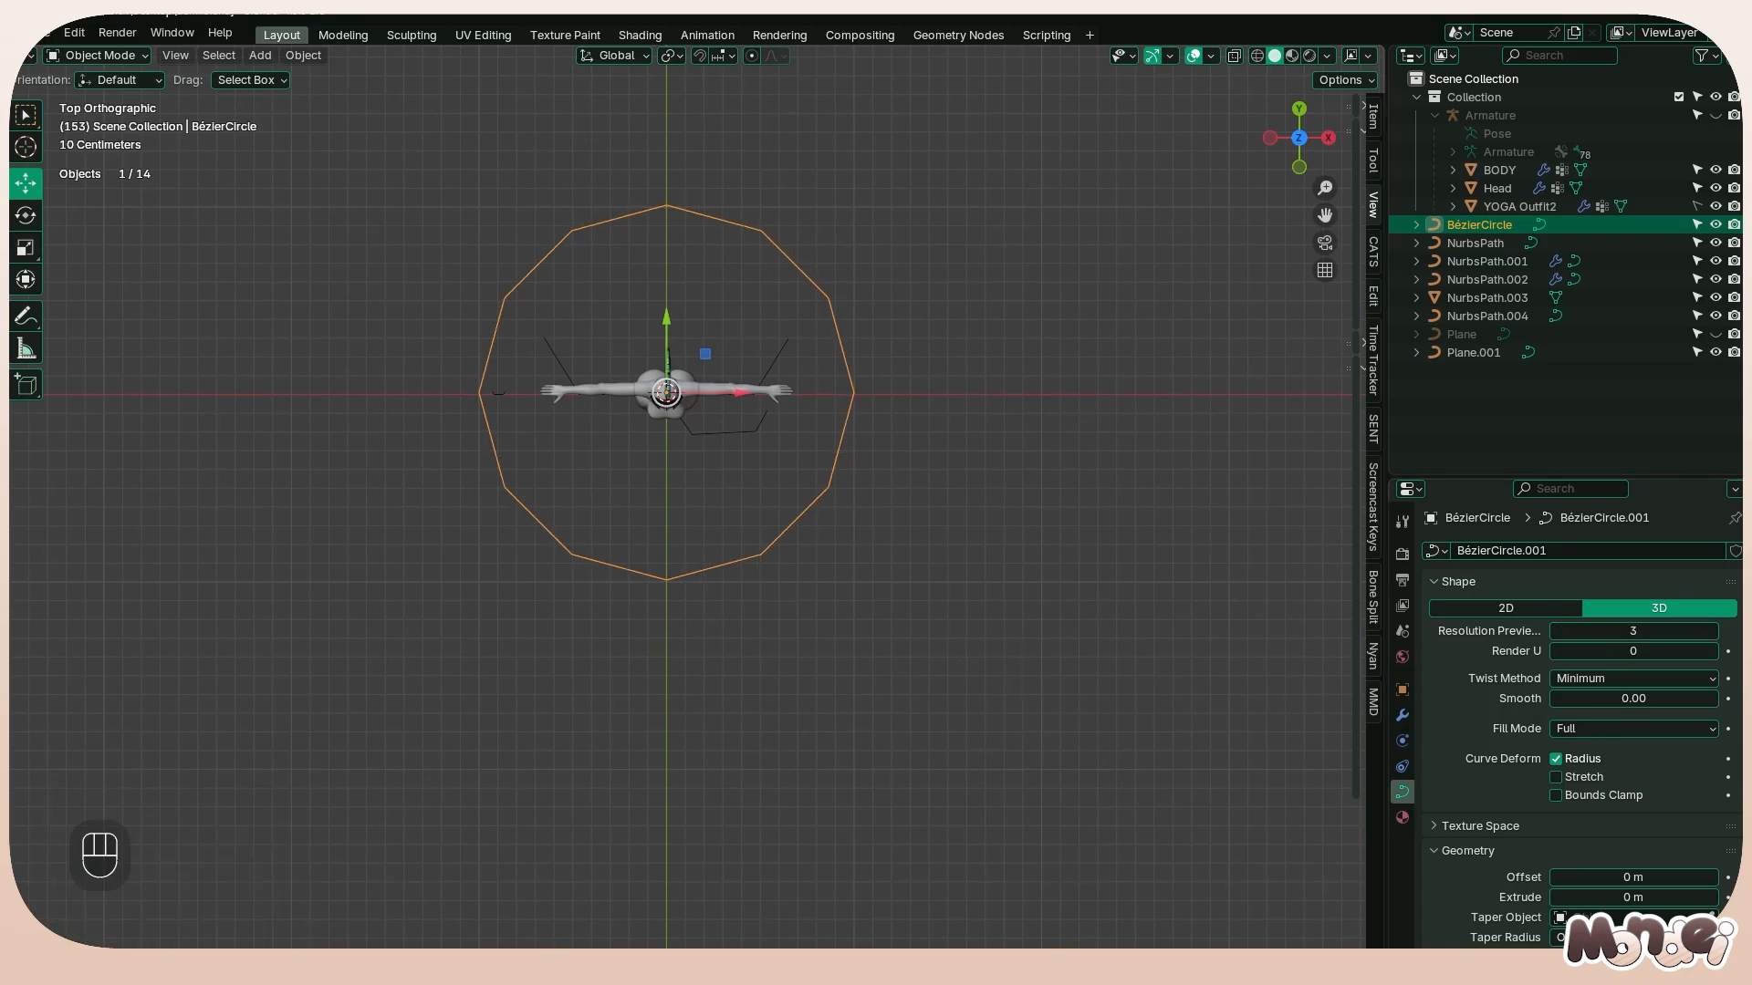
Set the Bézier circle's preview resolution to 2, reset the 3D cursor and snap the circle to the world origin
{"action": "left_click", "coordinate": [1557, 632]}
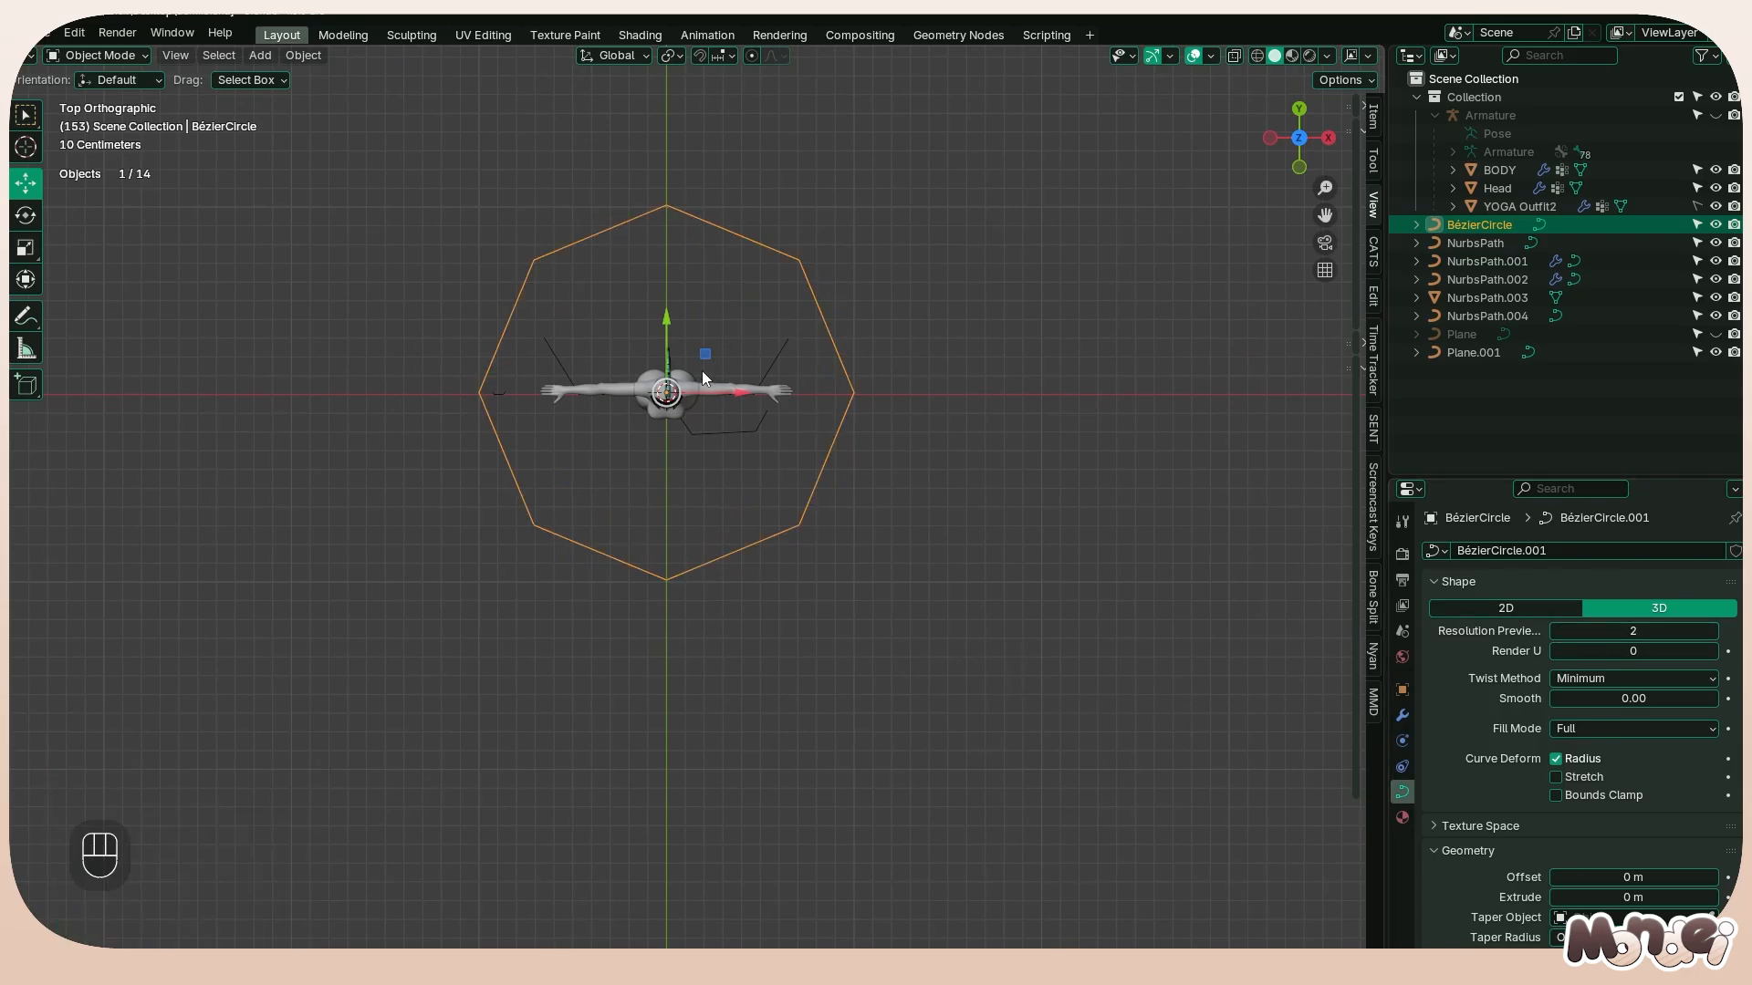
{"action": "key", "text": "KP_3"}
{"action": "key", "text": "g"}
{"action": "key", "text": "z"}
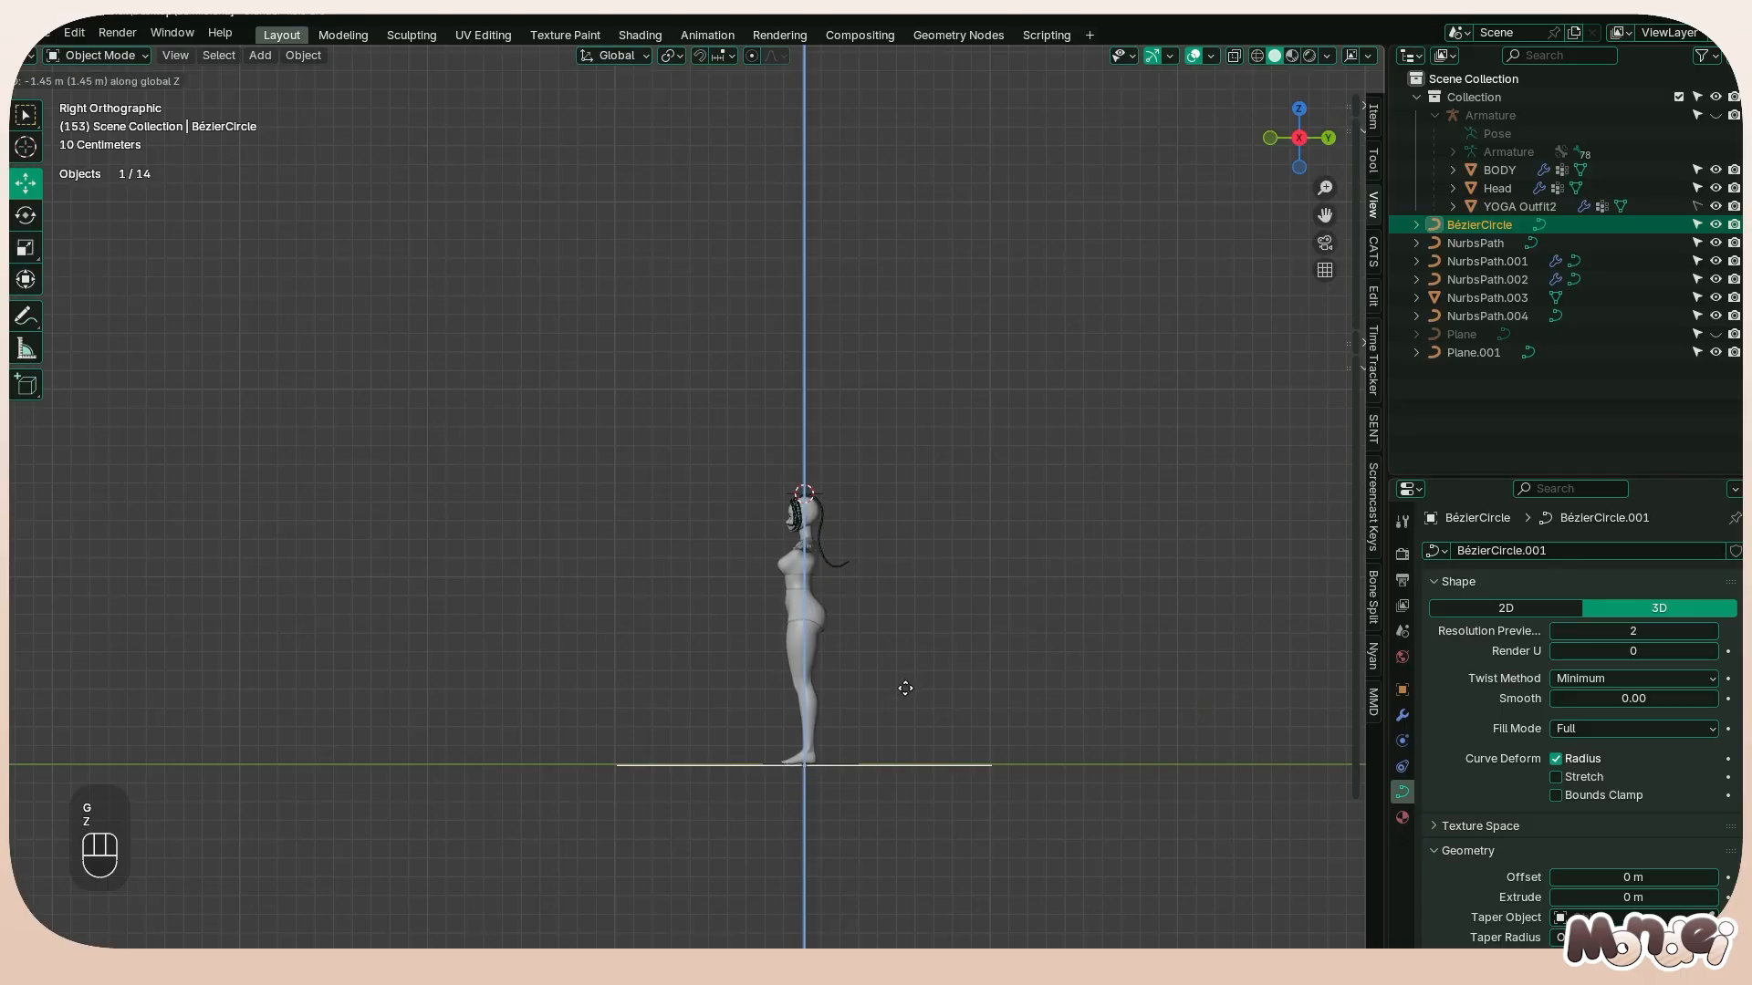
{"action": "right_click", "coordinate": [918, 686]}
{"action": "key", "text": "shift+c"}
{"action": "key", "text": "shift+s"}
{"action": "left_click", "coordinate": [746, 610]}
{"action": "key", "text": "Tab"}
{"action": "middle_click_drag", "start_coordinate": [752, 493], "coordinate": [931, 553]}
{"action": "key", "text": "Tab"}
{"action": "key", "text": "Tab"}
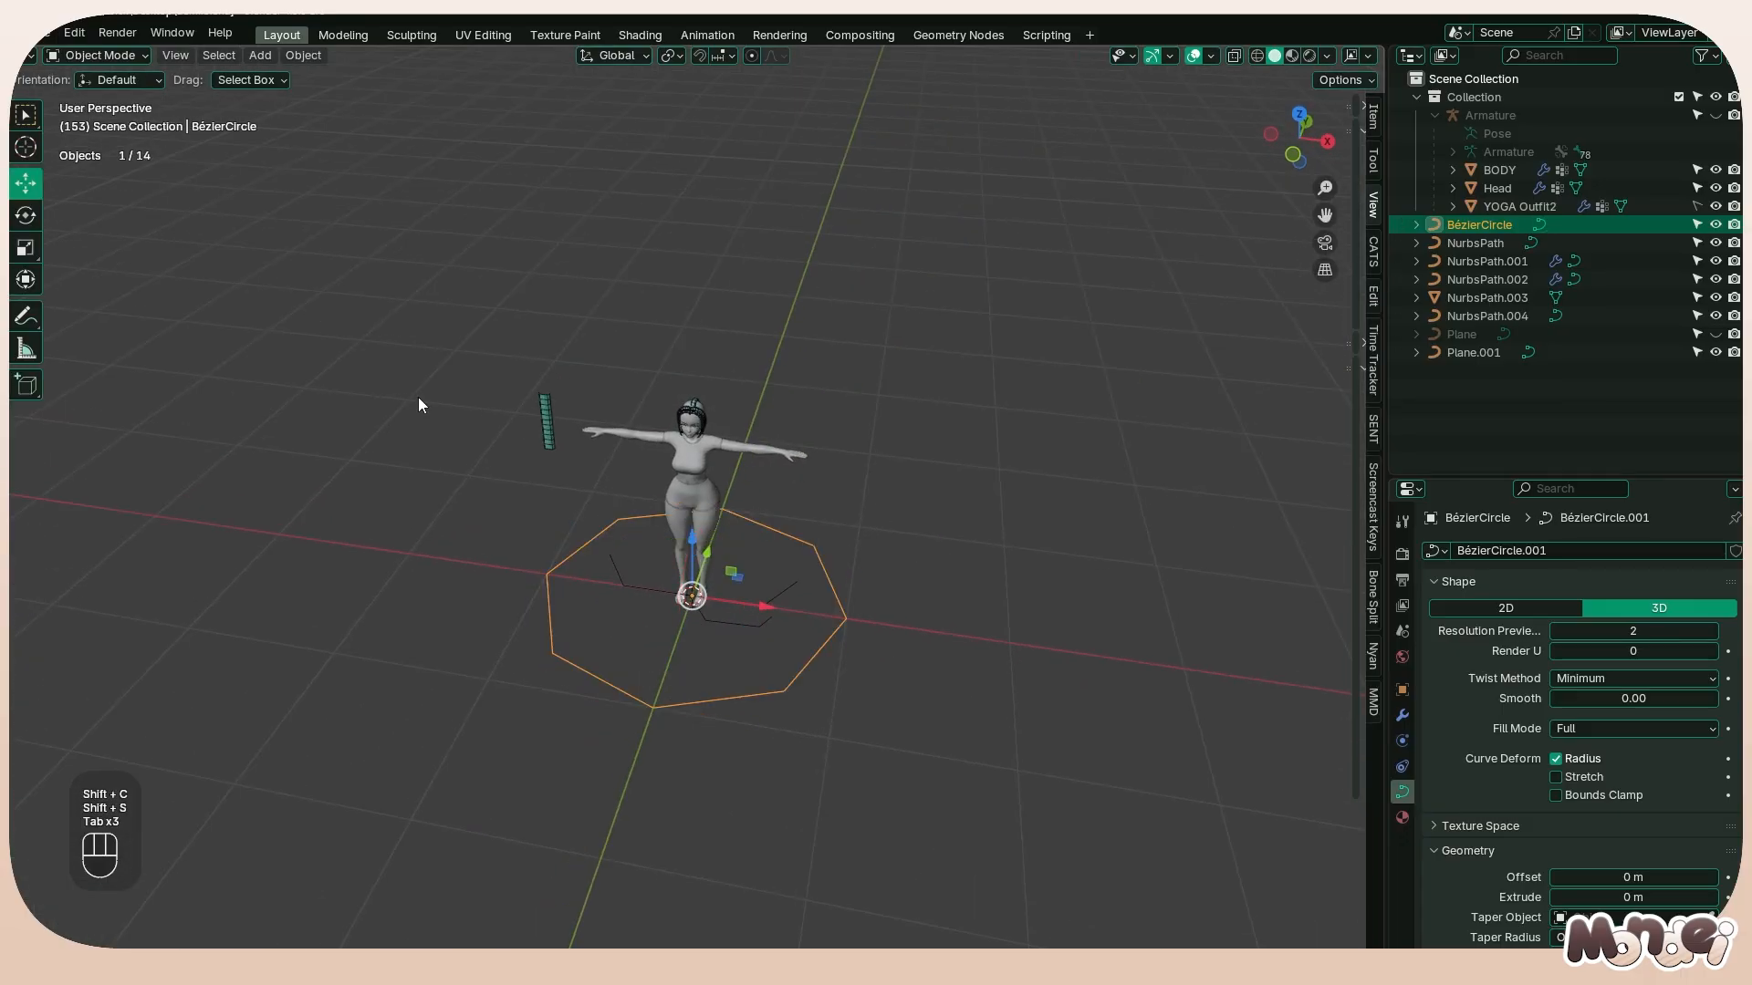
Duplicate the flat strand curve beside the character's hand about 0.2 m along the X axis
{"action": "left_click", "coordinate": [547, 422]}
{"action": "key", "text": "shift+d"}
{"action": "key", "text": "x"}
{"action": "left_click", "coordinate": [567, 465]}
{"action": "key", "text": "alt+grave"}
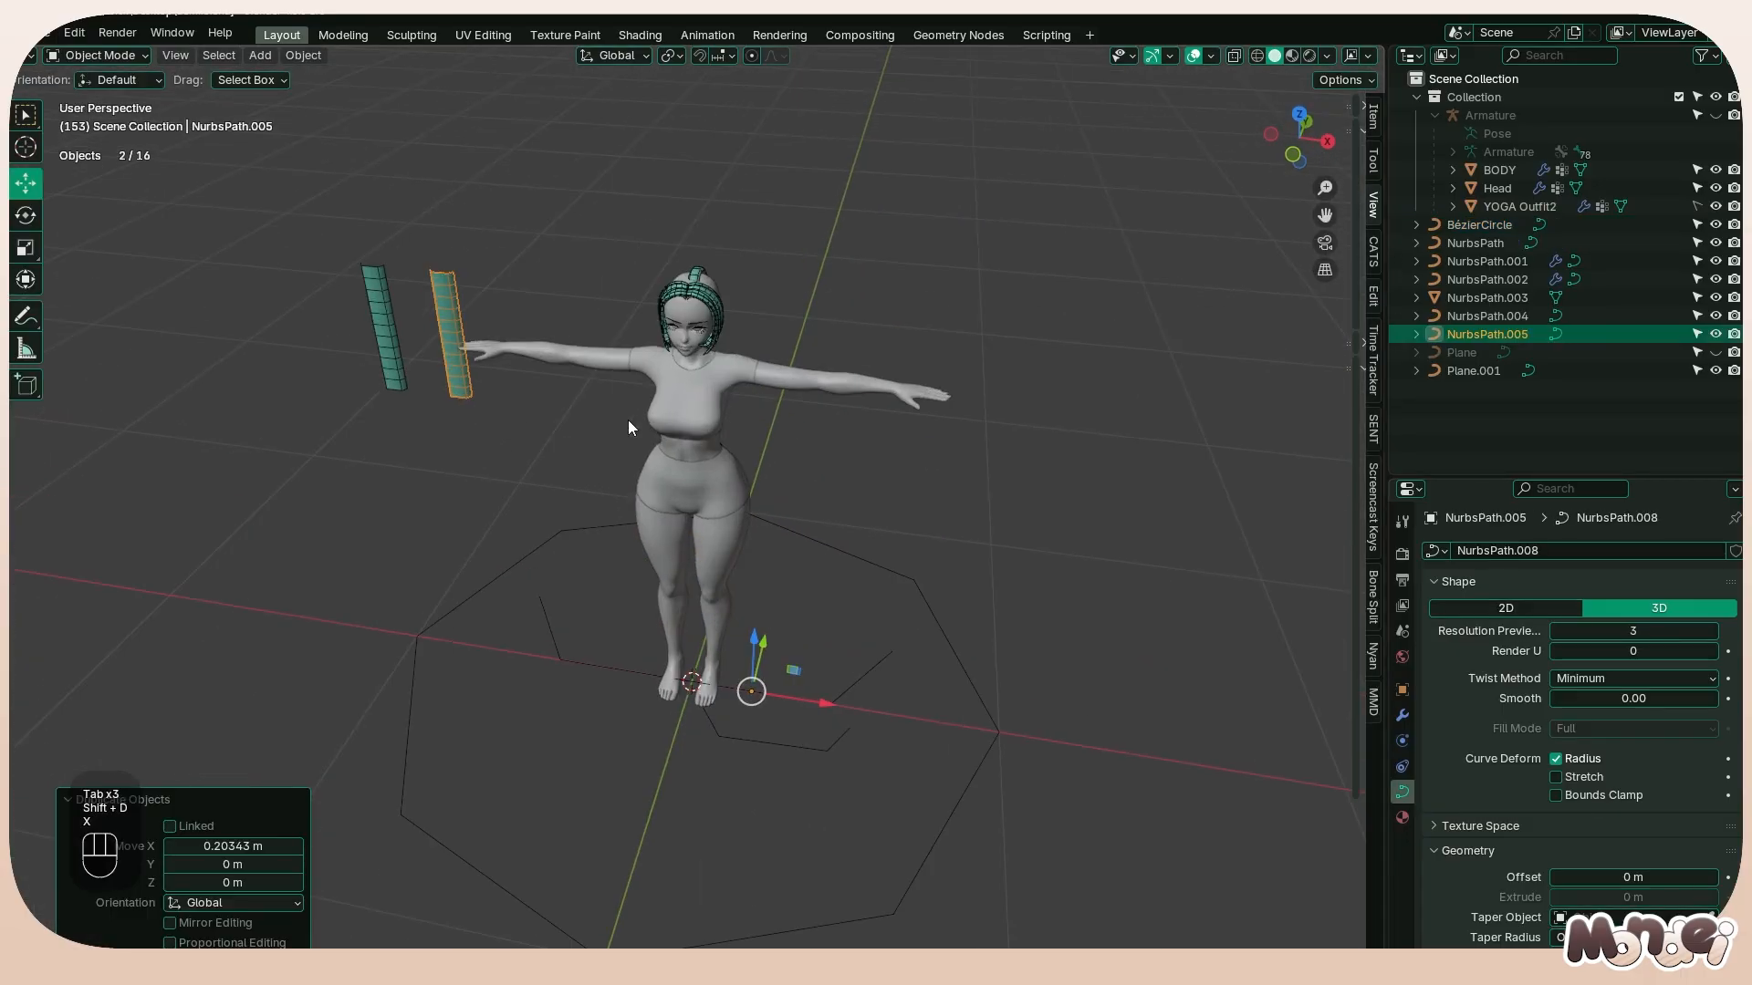
Assign BézierCircle as the bevel object of the duplicated strand to give it a closed tube profile
{"action": "scroll", "coordinate": [1508, 743], "scroll_direction": "down", "scroll_amount": 4}
{"action": "left_click", "coordinate": [1628, 889]}
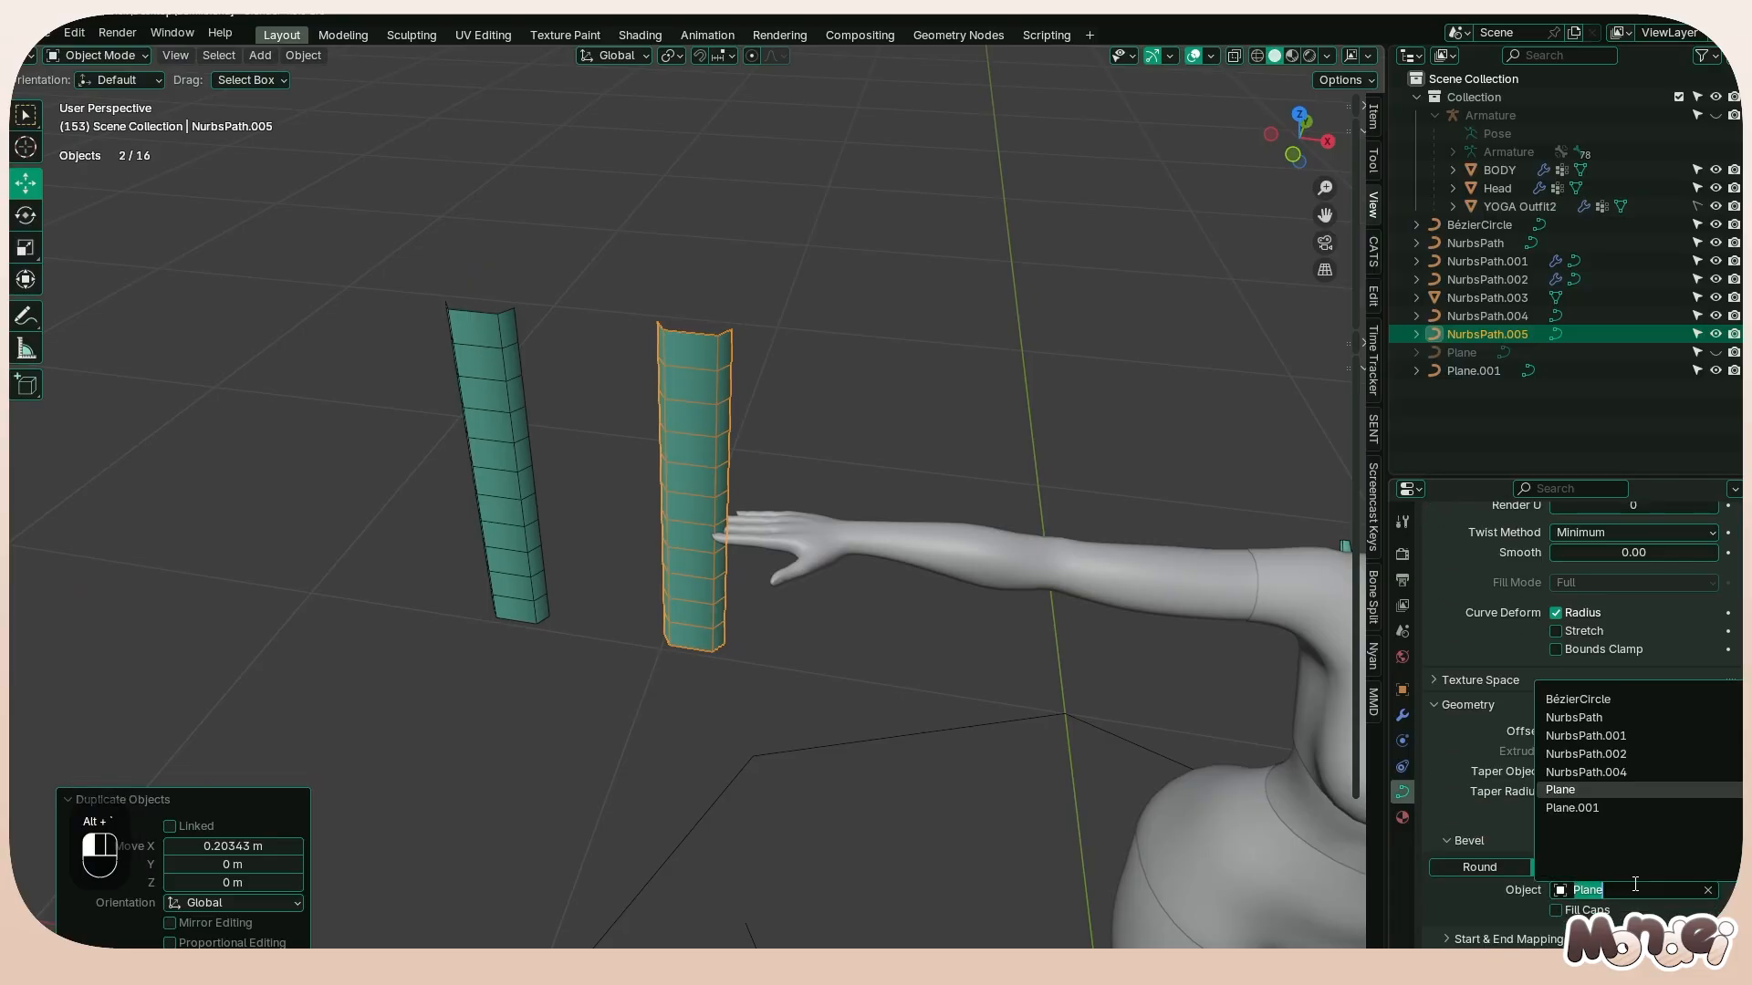
{"action": "left_click", "coordinate": [1603, 700]}
{"action": "middle_click_drag", "start_coordinate": [1065, 566], "coordinate": [292, 500]}
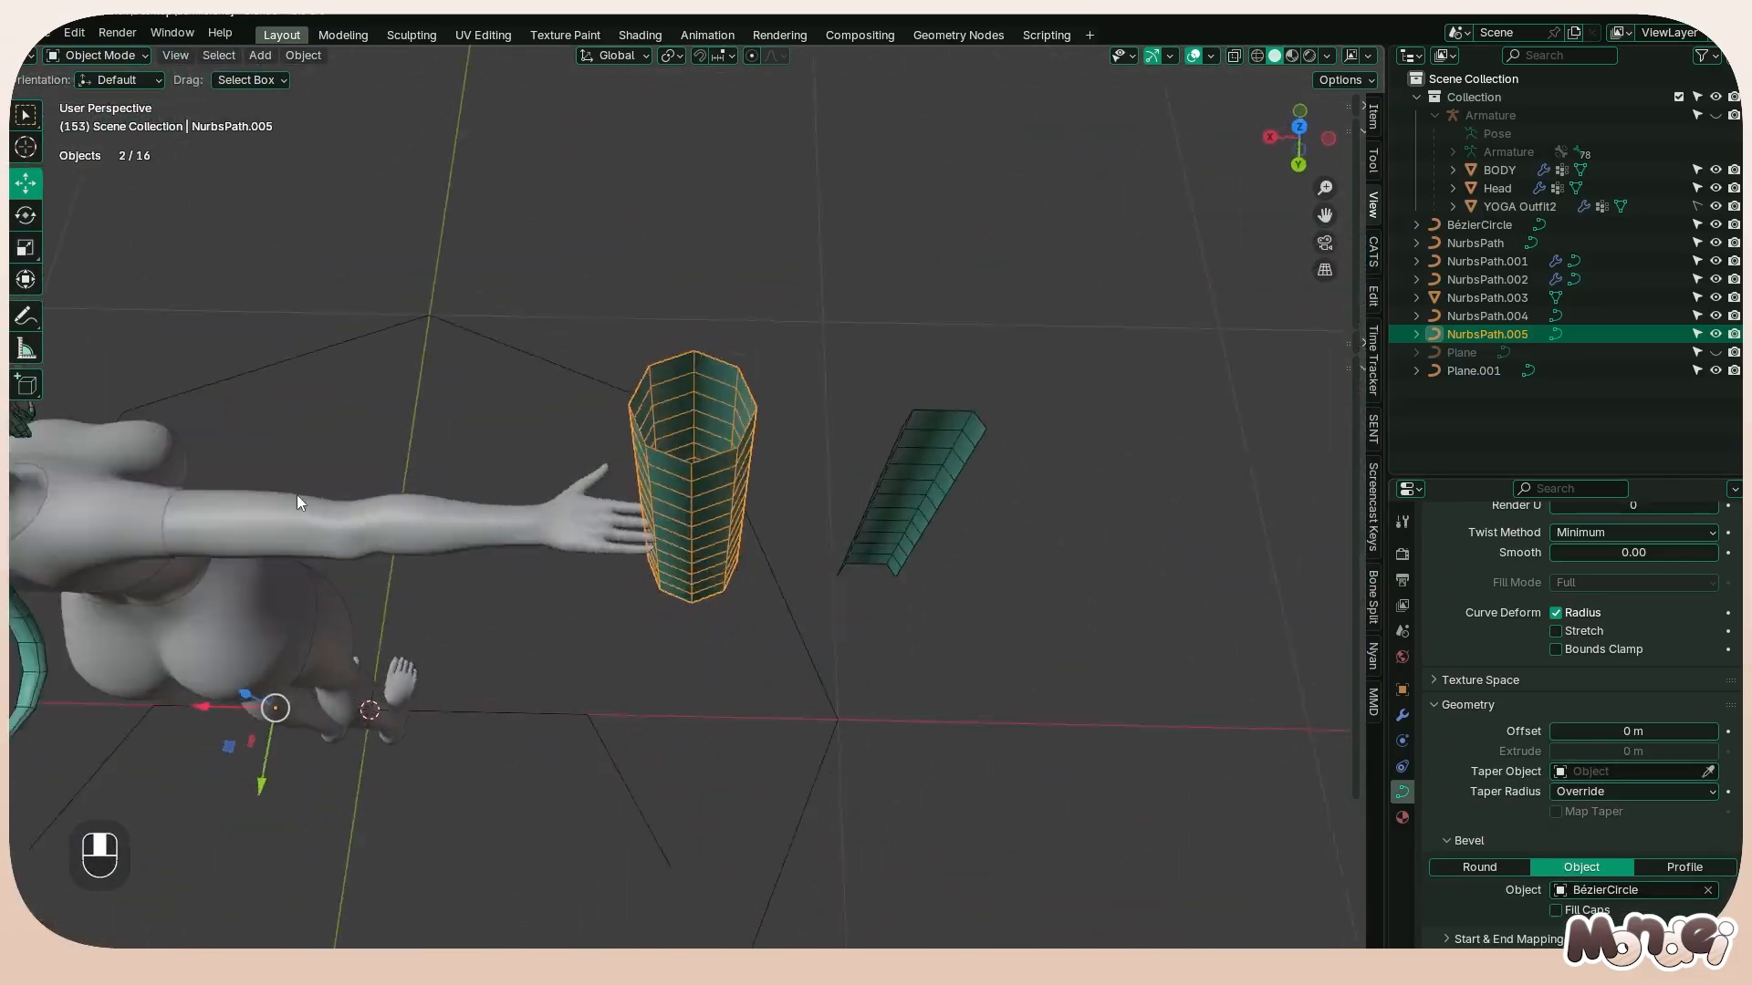
Try tapering the tube strand by shrinking the radius of its uppermost control point
{"action": "key", "text": "Tab"}
{"action": "middle_click_drag", "start_coordinate": [840, 489], "coordinate": [712, 310]}
{"action": "left_click", "coordinate": [708, 282]}
{"action": "key", "text": "alt+s"}
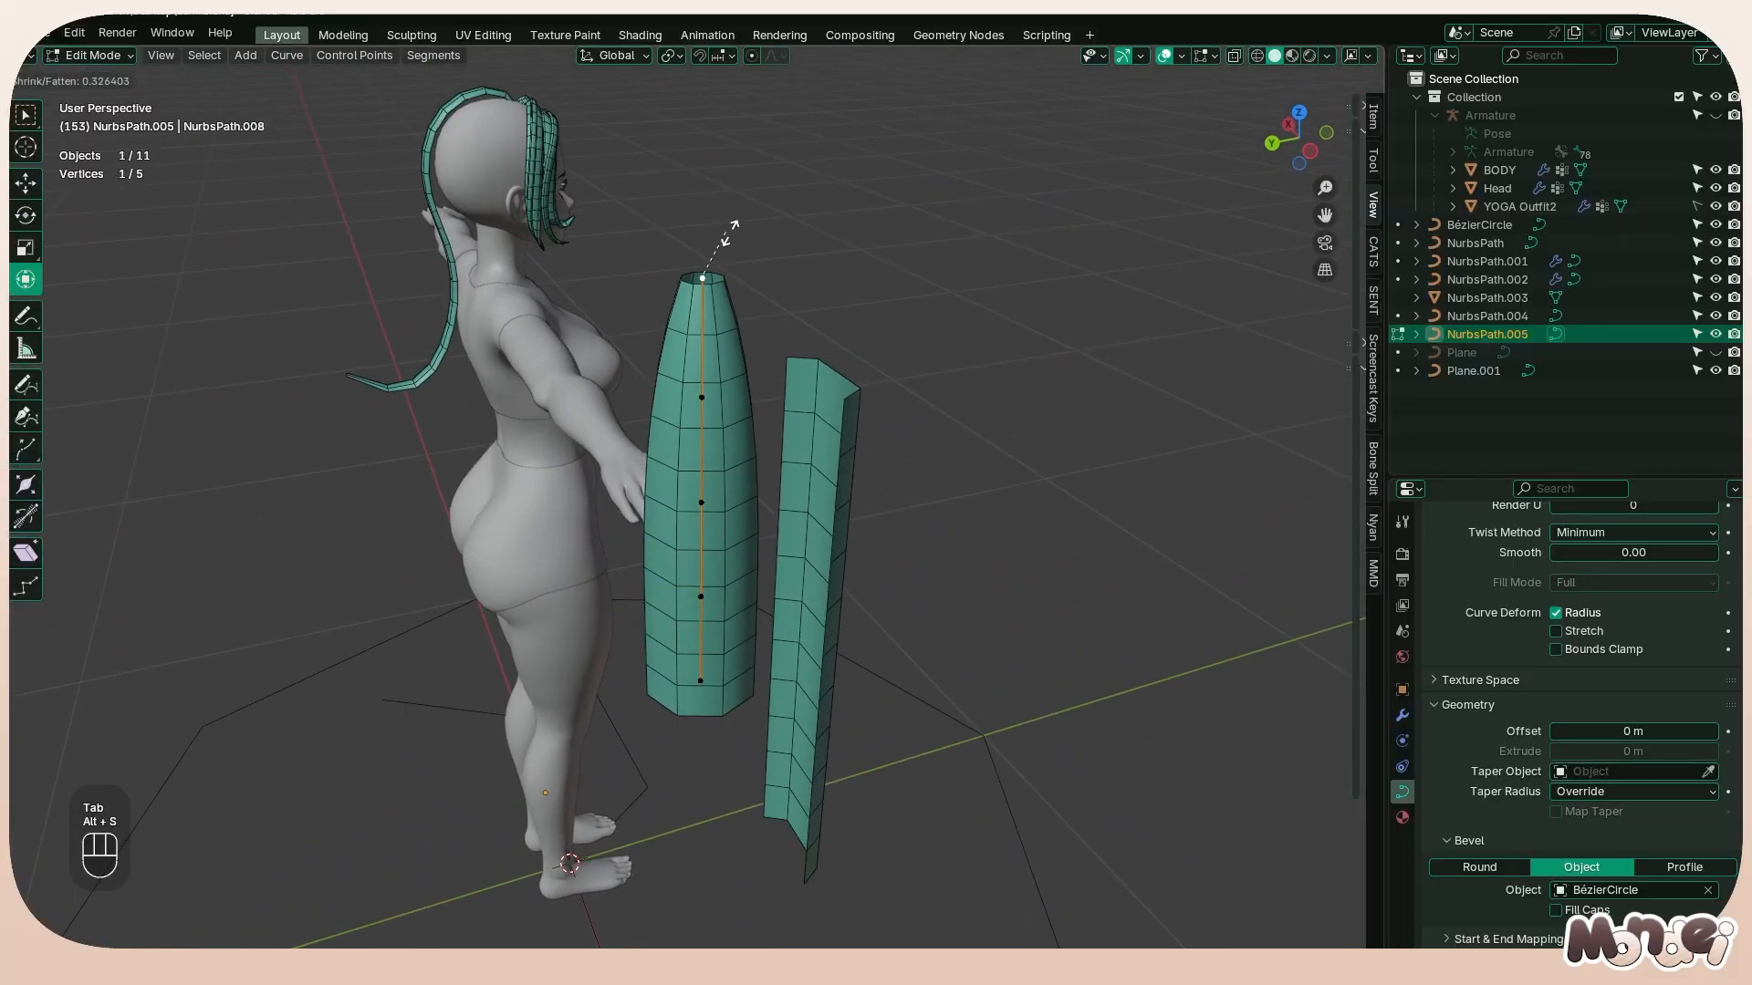
{"action": "right_click", "coordinate": [723, 242]}
{"action": "key", "text": "Tab"}
Select the Bézier circle on the floor and open it for point editing in top view
{"action": "middle_click_drag", "start_coordinate": [1237, 475], "coordinate": [941, 609]}
{"action": "scroll", "coordinate": [937, 610], "scroll_direction": "down", "scroll_amount": 2}
{"action": "left_click", "coordinate": [896, 850]}
{"action": "key", "text": "Tab"}
{"action": "key", "text": "grave"}
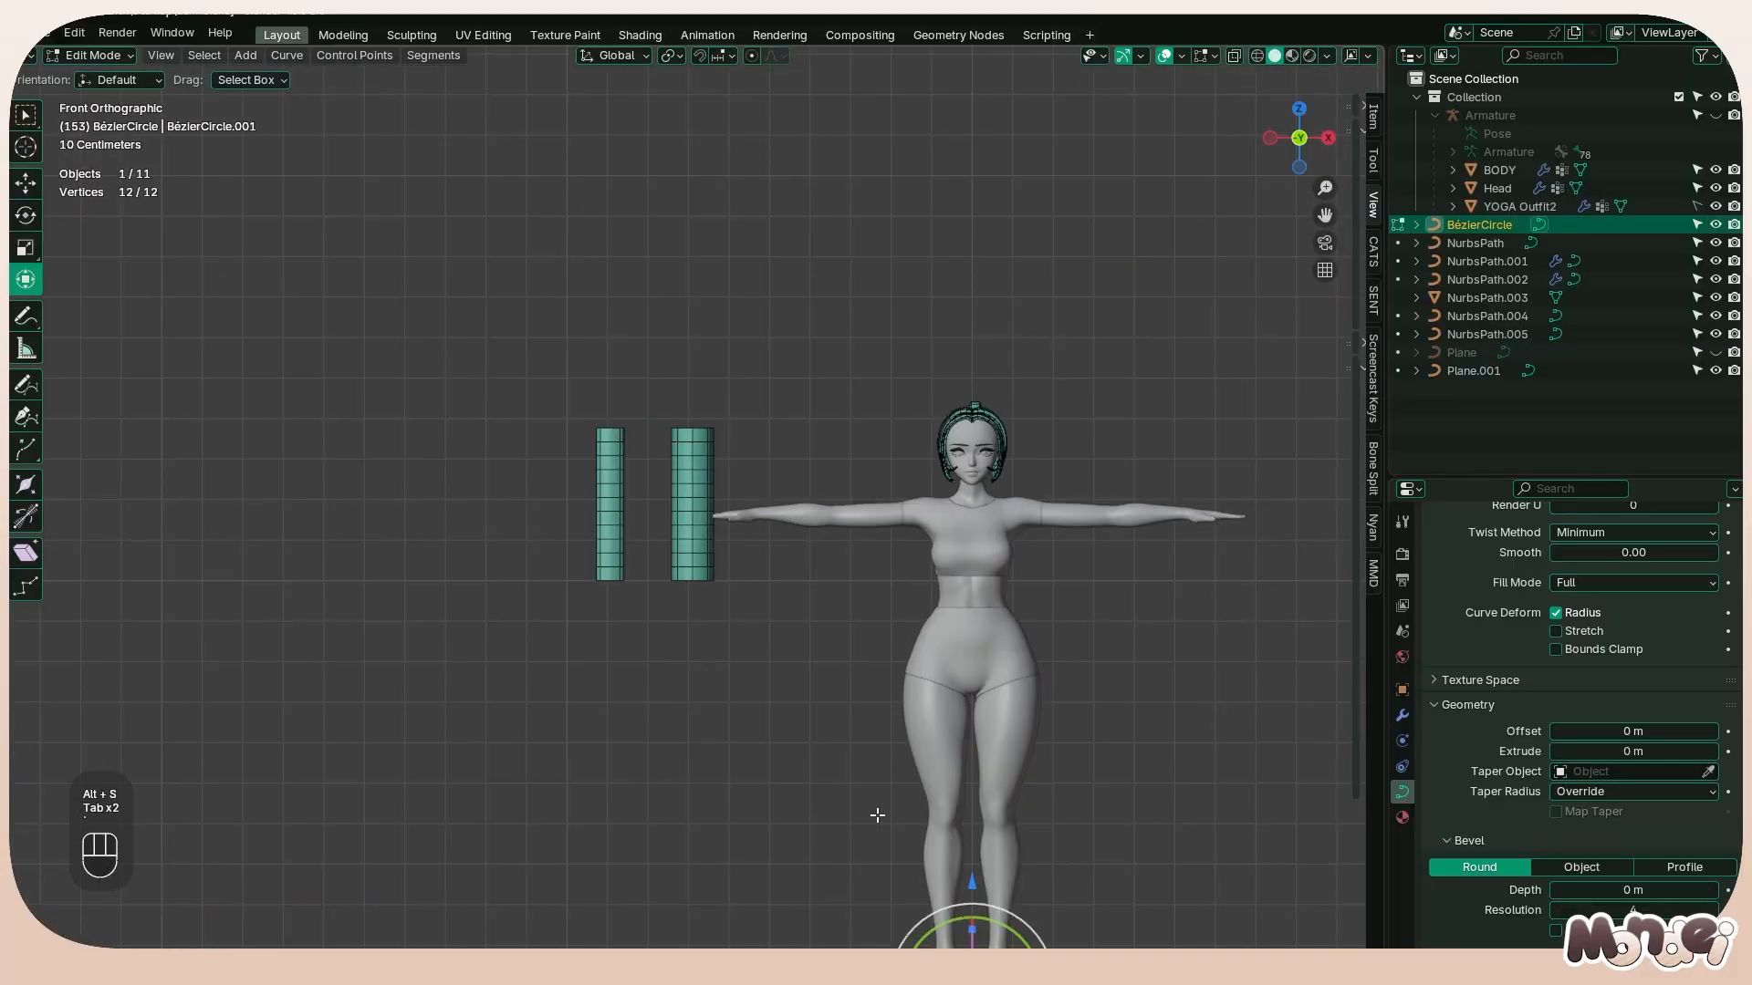
{"action": "key", "text": "grave"}
{"action": "middle_click_drag", "start_coordinate": [1028, 821], "coordinate": [896, 601], "text": "shift"}
{"action": "scroll", "coordinate": [897, 601], "scroll_direction": "down", "scroll_amount": 1}
Try reshaping the circle profile by moving its front point along Y and its +X side point inward
{"action": "left_click", "coordinate": [864, 707]}
{"action": "key", "text": "g"}
{"action": "key", "text": "z"}
{"action": "key", "text": "x"}
{"action": "key", "text": "y"}
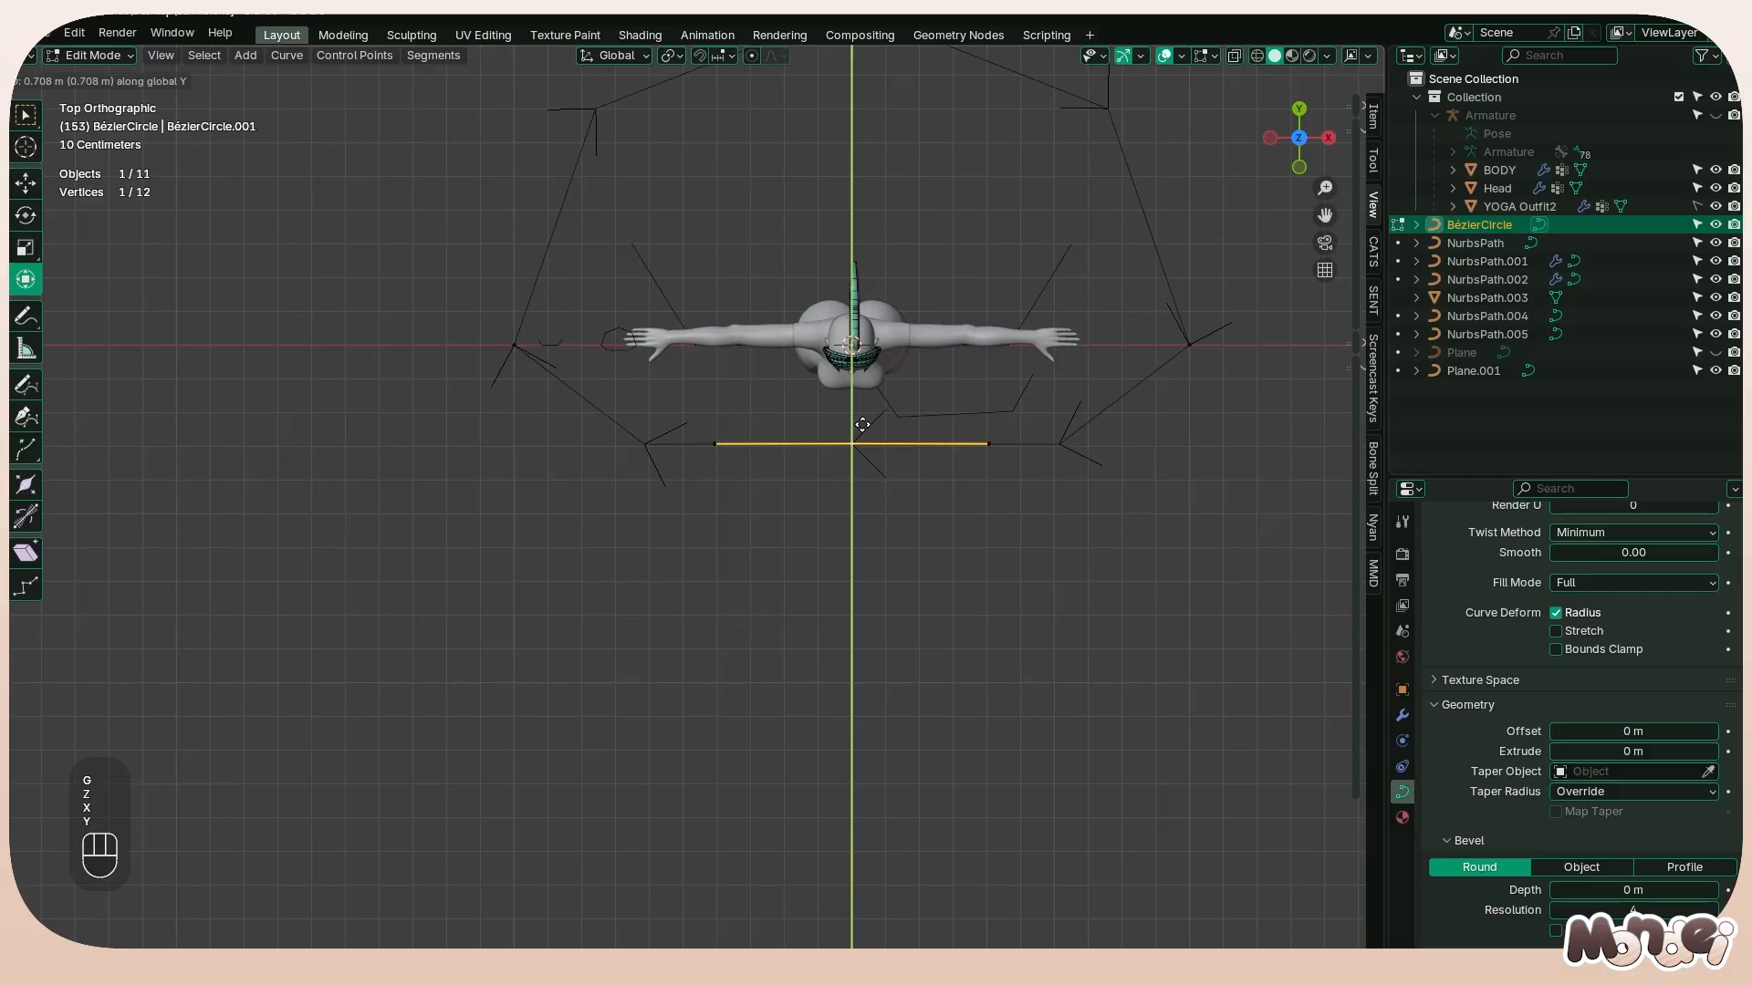
{"action": "right_click", "coordinate": [1072, 567]}
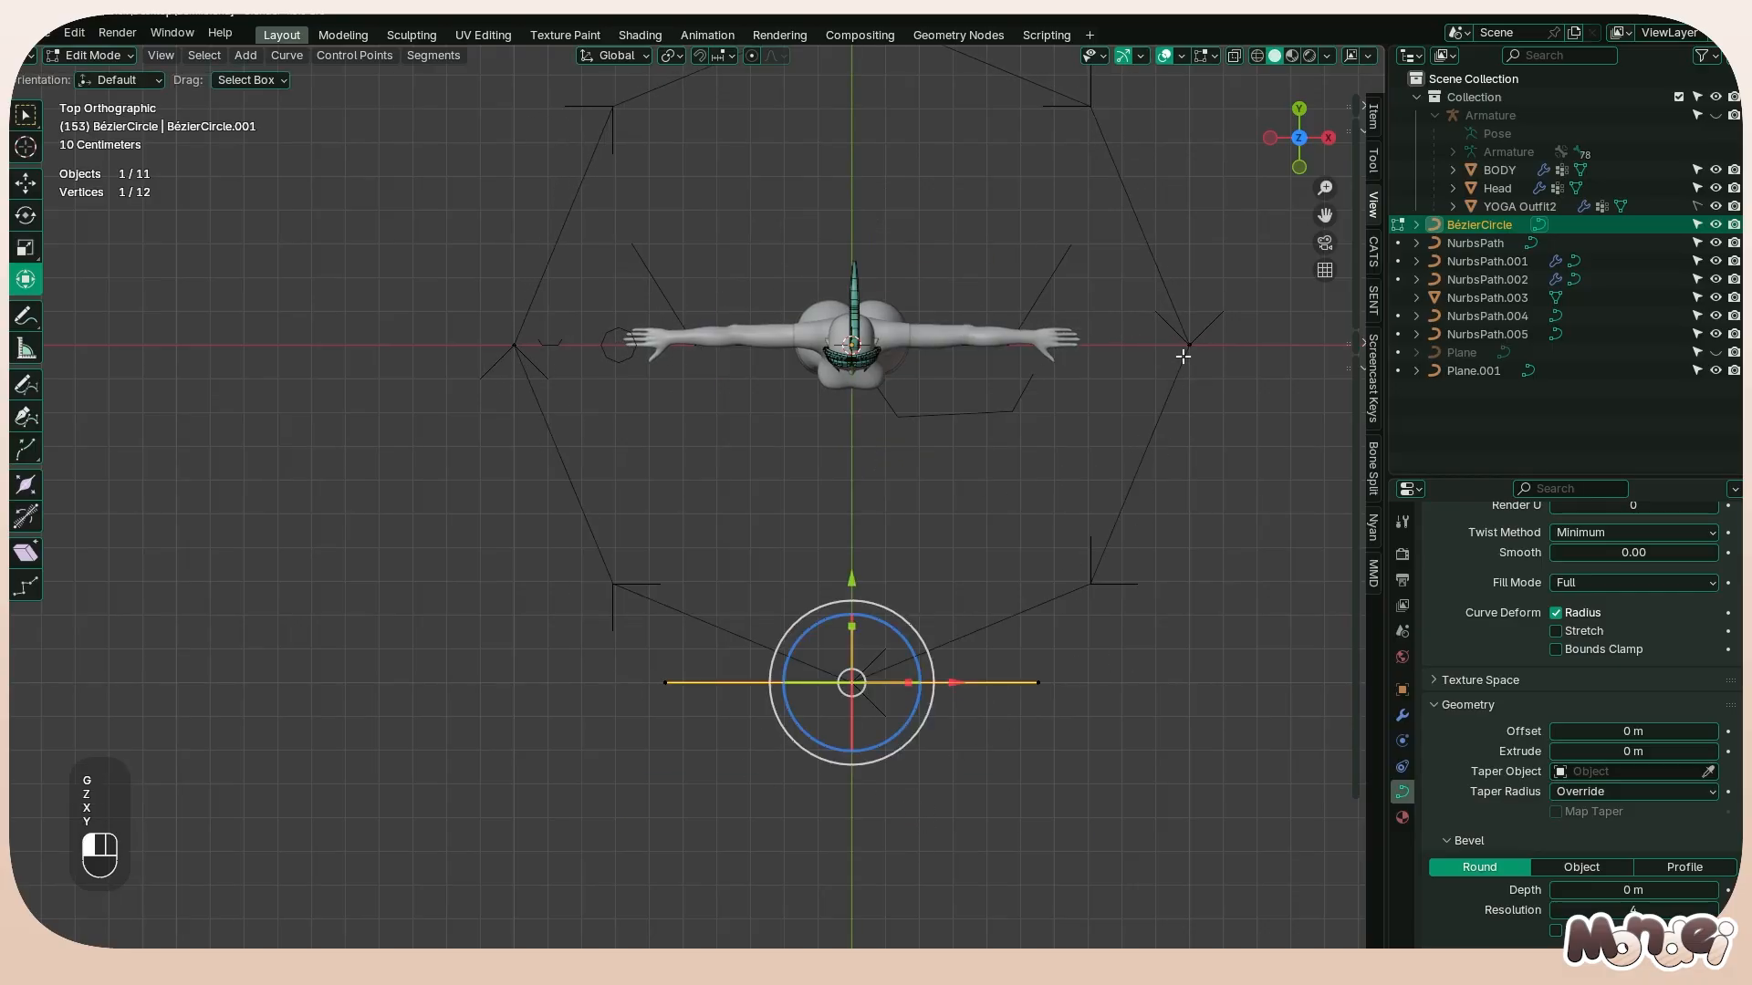
{"action": "key", "text": "g"}
{"action": "key", "text": "g"}
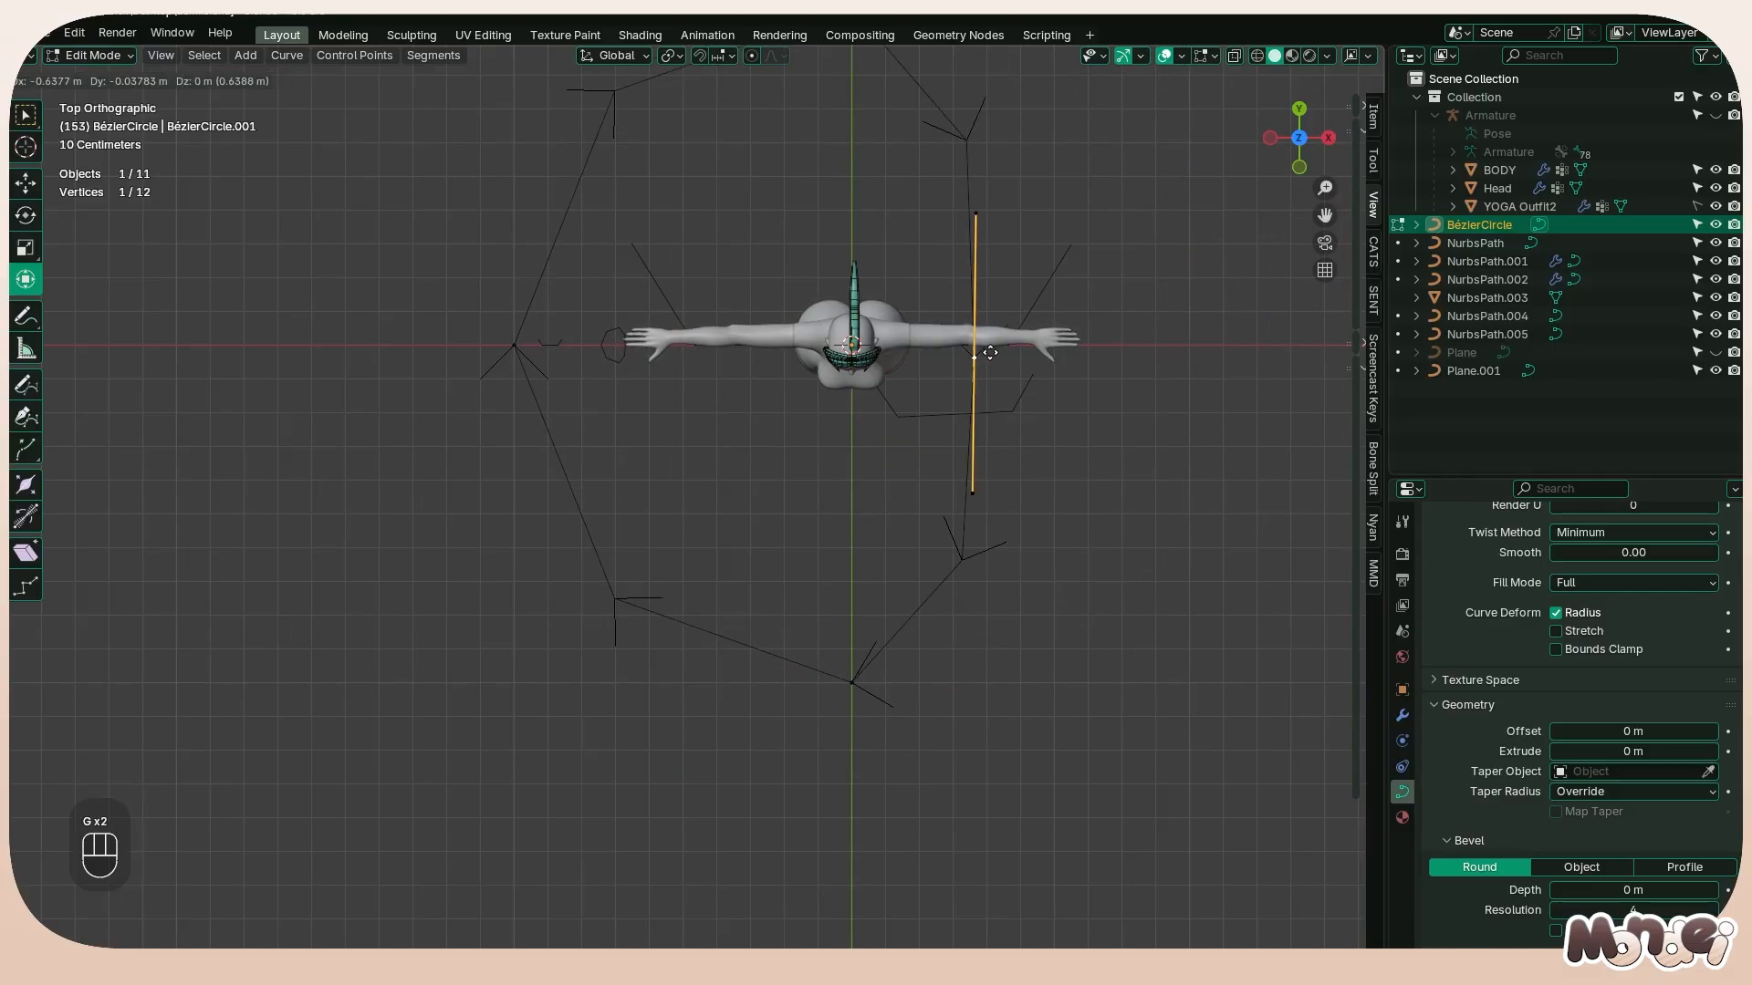
{"action": "right_click", "coordinate": [1042, 372]}
Try scaling down both handles of the circle's +X side point, and undo the scaling
{"action": "scroll", "coordinate": [834, 171], "scroll_direction": "down", "scroll_amount": 4}
{"action": "left_click", "coordinate": [916, 324]}
{"action": "left_click", "coordinate": [918, 535], "text": "shift"}
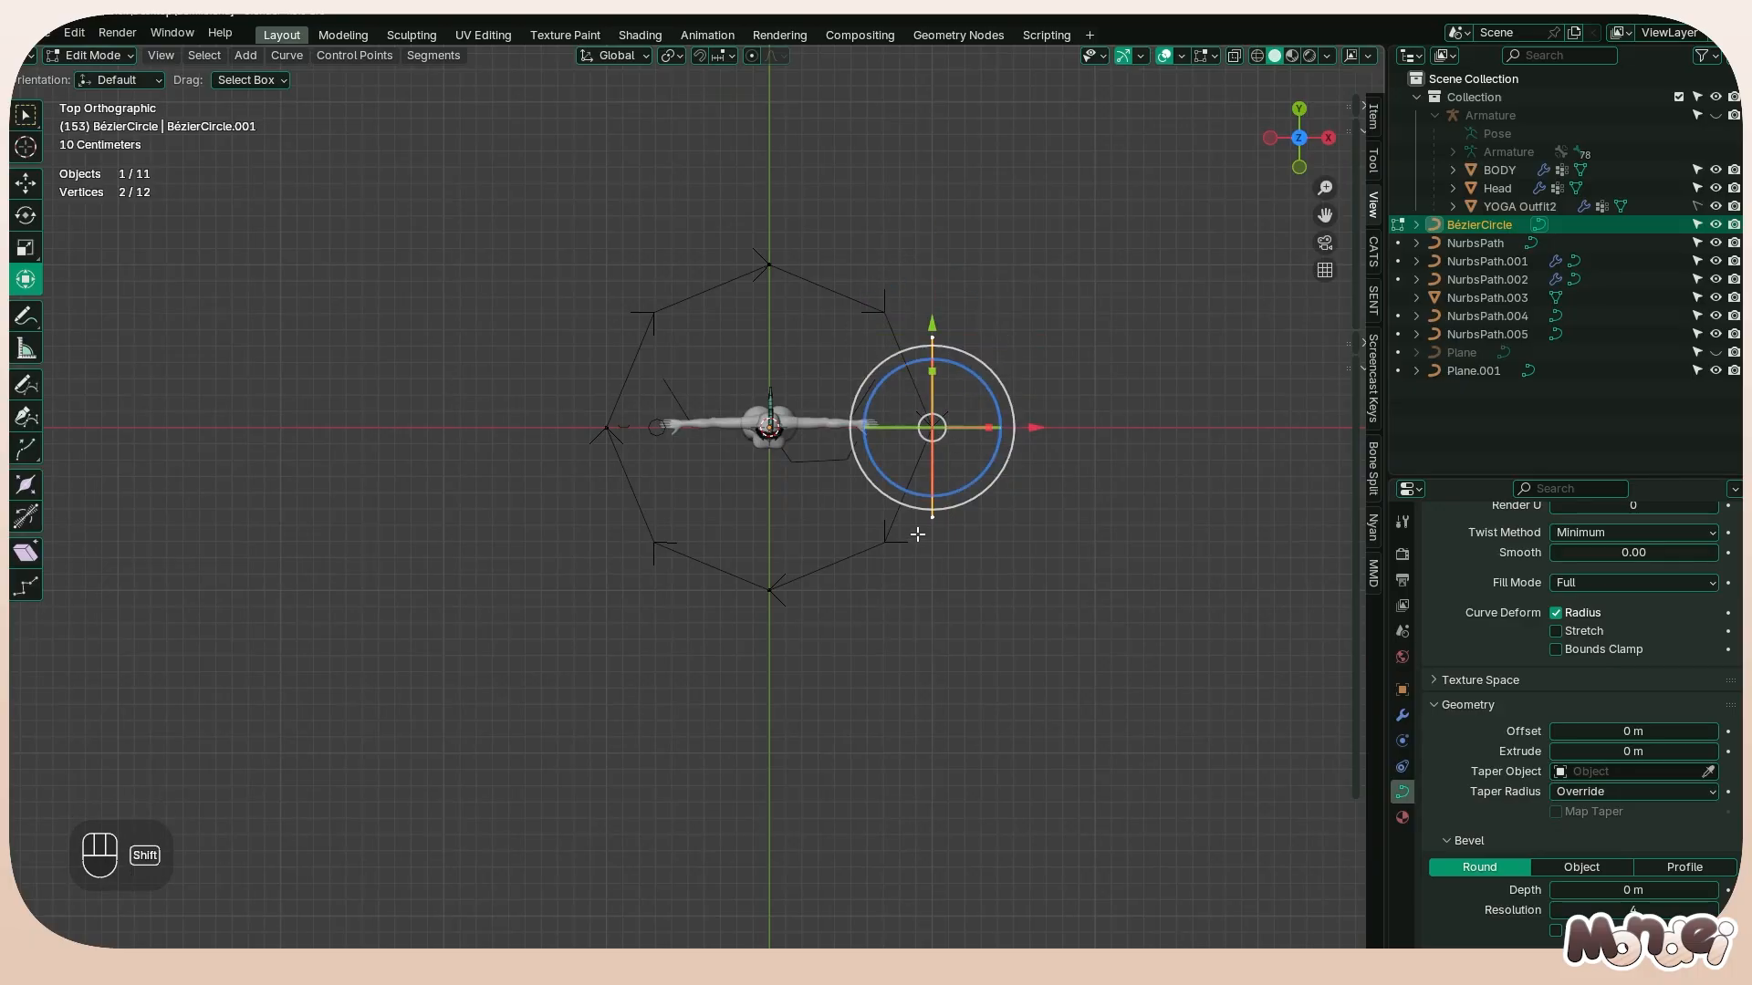
{"action": "key", "text": "s"}
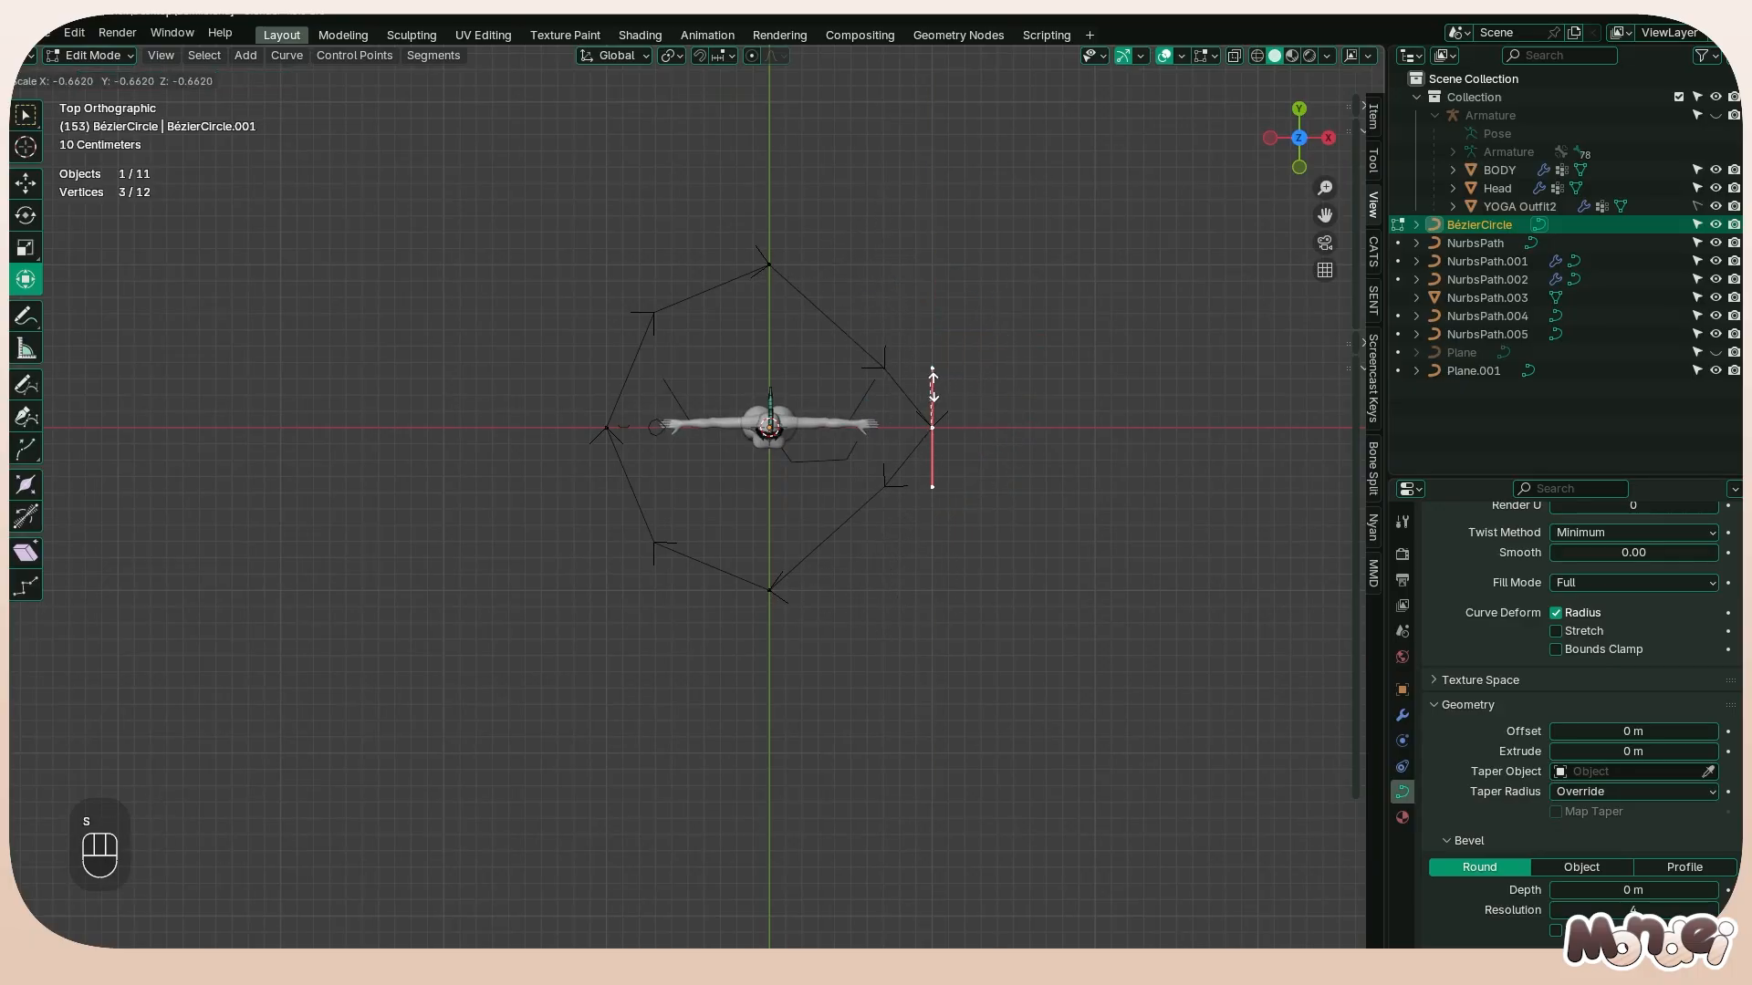
{"action": "left_click", "coordinate": [929, 339]}
{"action": "scroll", "coordinate": [894, 365], "scroll_direction": "up", "scroll_amount": 3}
{"action": "middle_click_drag", "start_coordinate": [821, 411], "coordinate": [730, 402]}
{"action": "scroll", "coordinate": [843, 497], "scroll_direction": "down", "scroll_amount": 3}
{"action": "key", "text": "ctrl+z"}
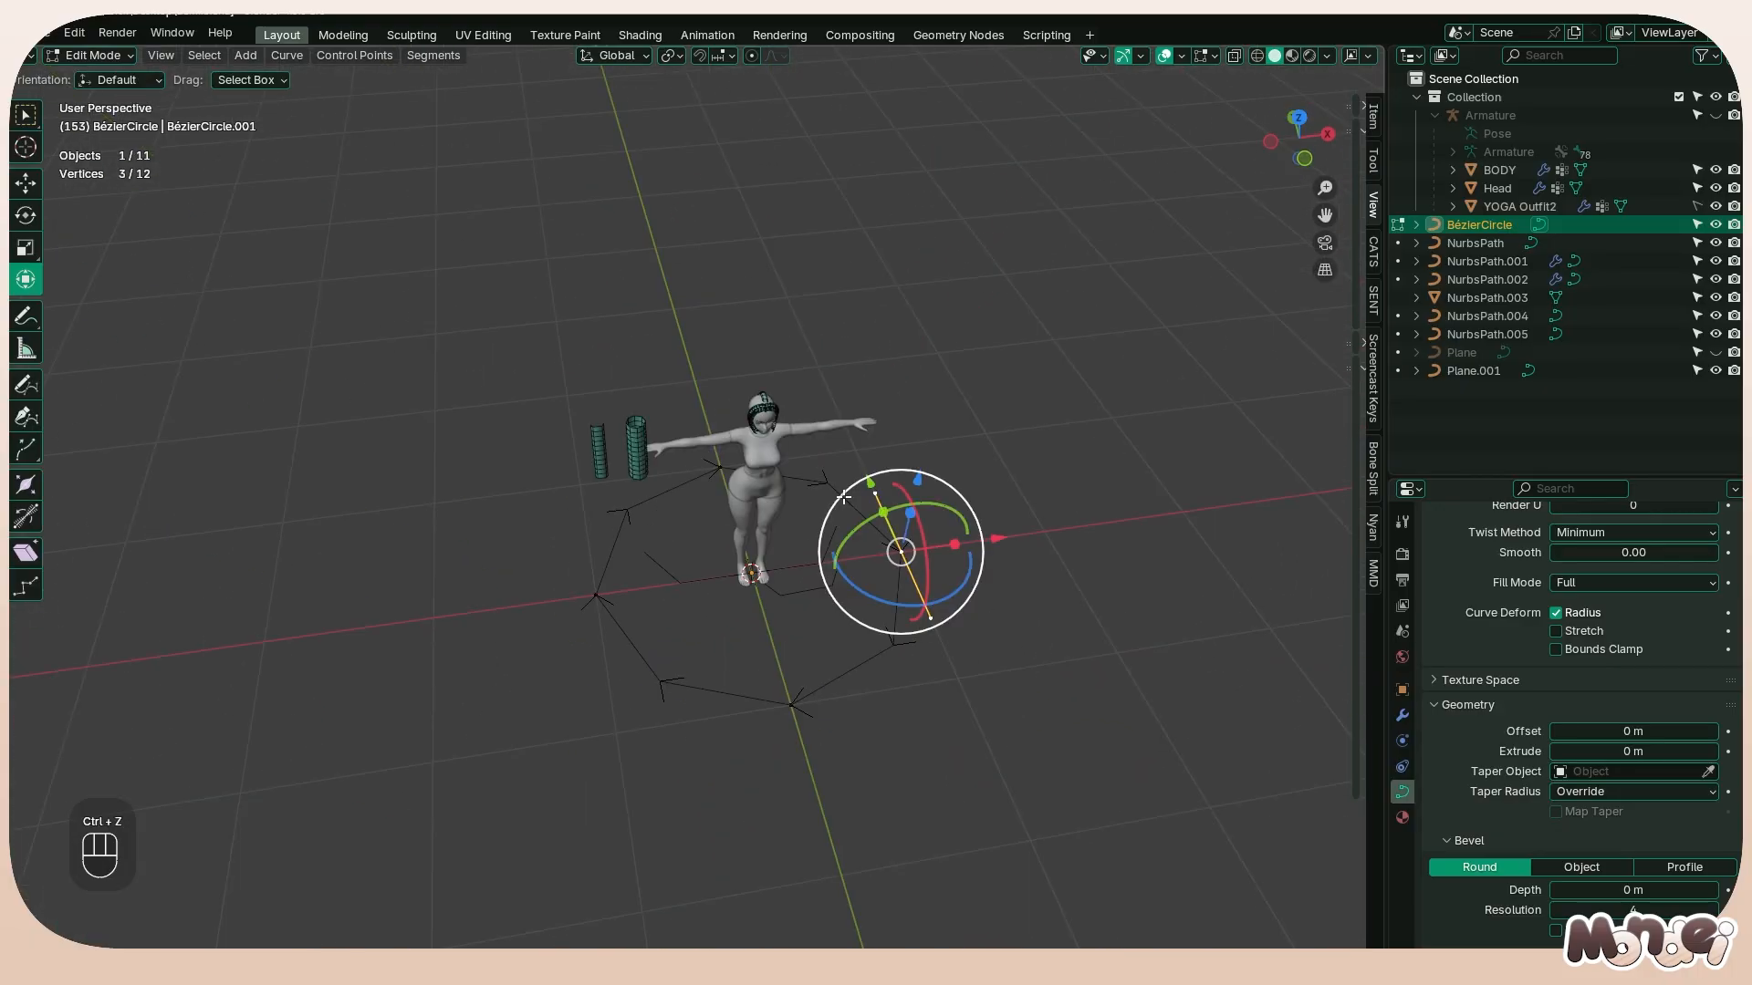
{"action": "scroll", "coordinate": [844, 497], "scroll_direction": "up", "scroll_amount": 3}
{"action": "key", "text": "ctrl+z"}
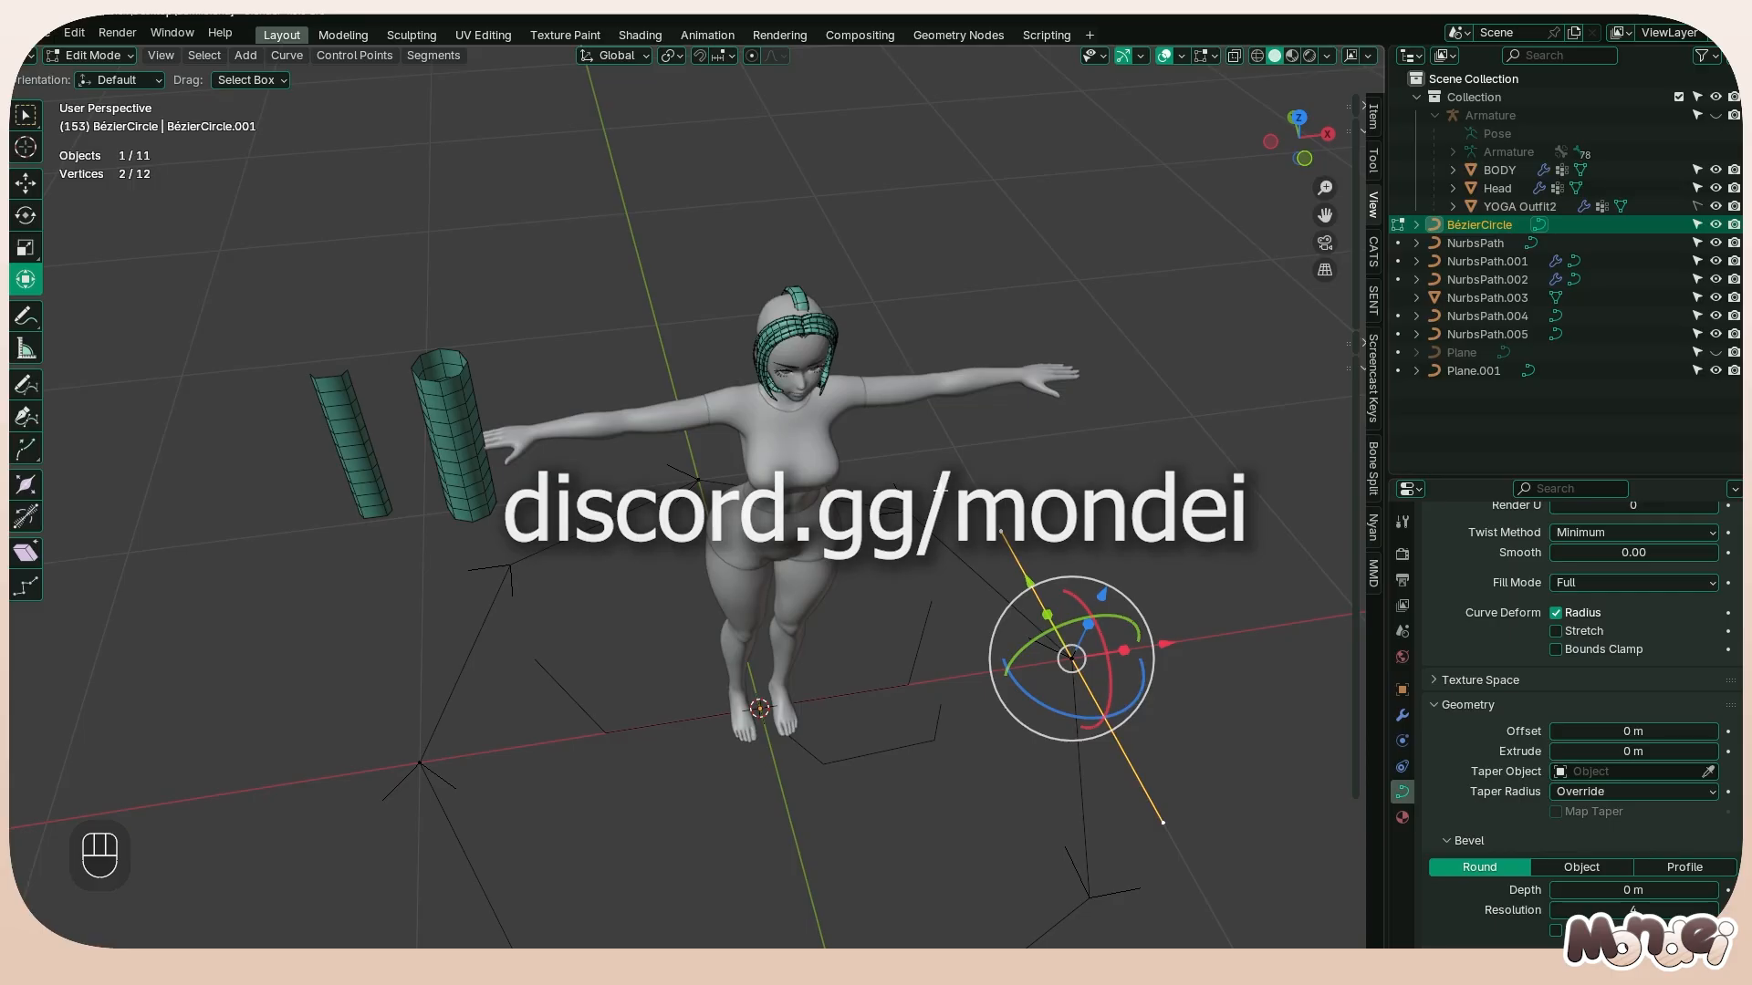
{"action": "scroll", "coordinate": [973, 453], "scroll_direction": "up", "scroll_amount": 2}
{"action": "middle_click_drag", "start_coordinate": [974, 453], "coordinate": [797, 471]}
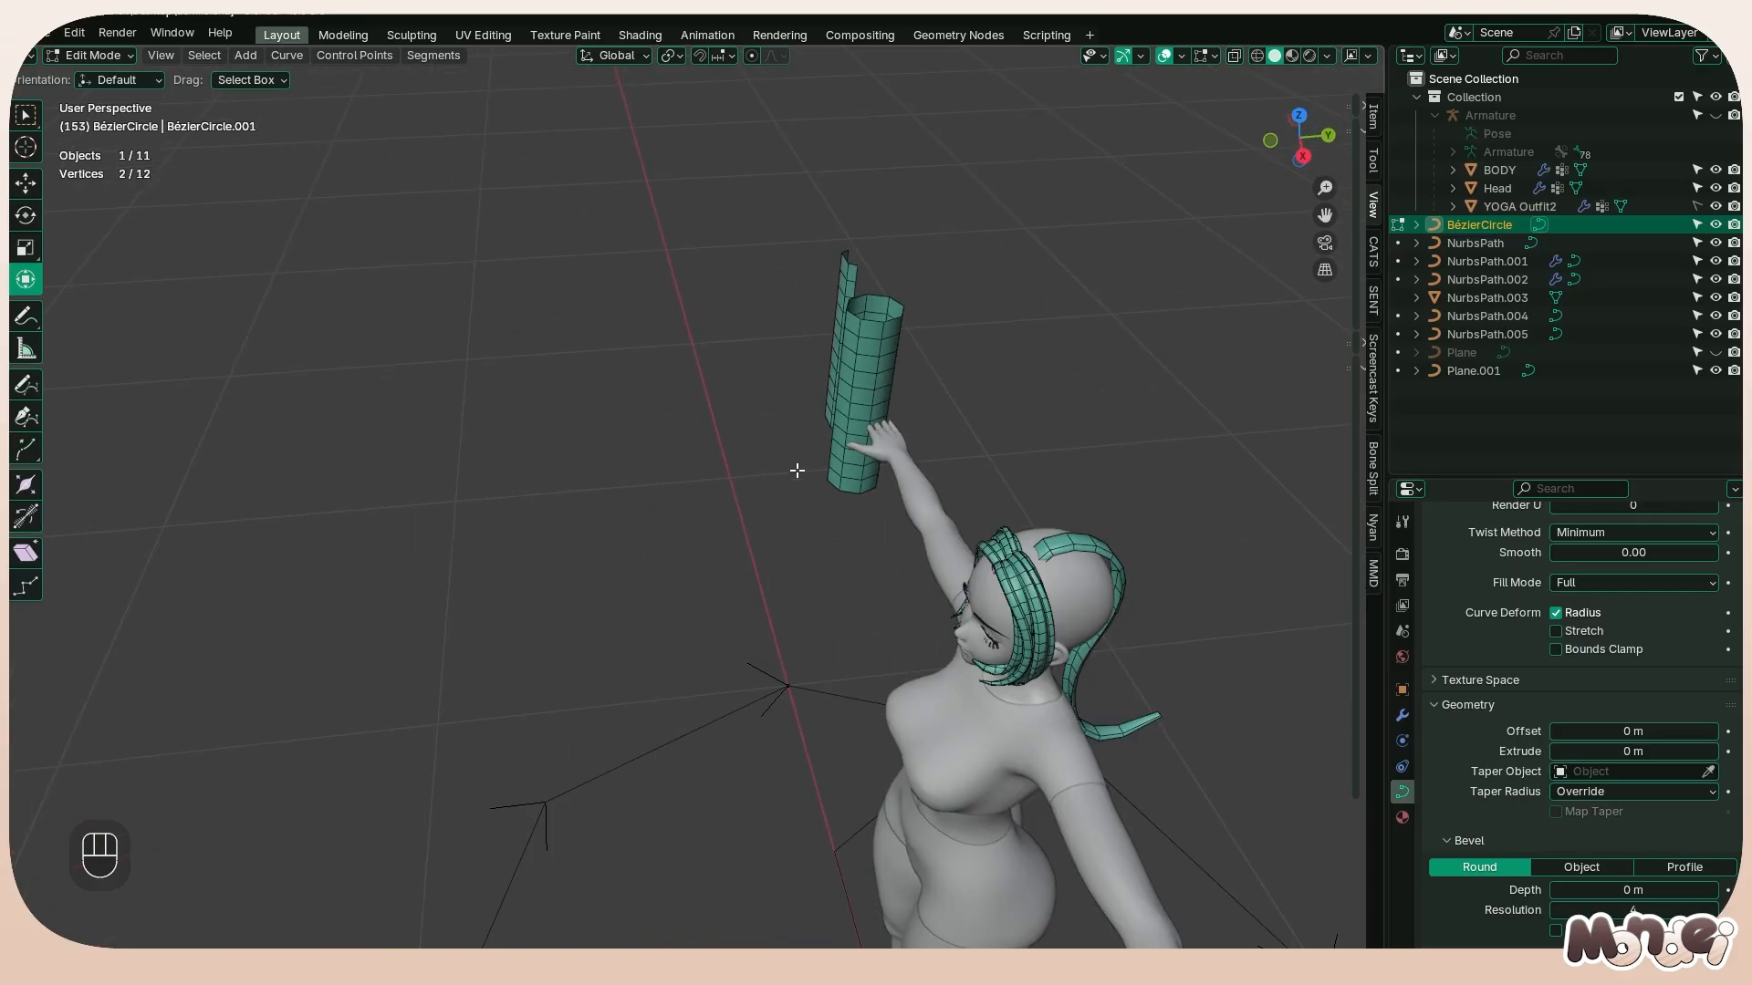